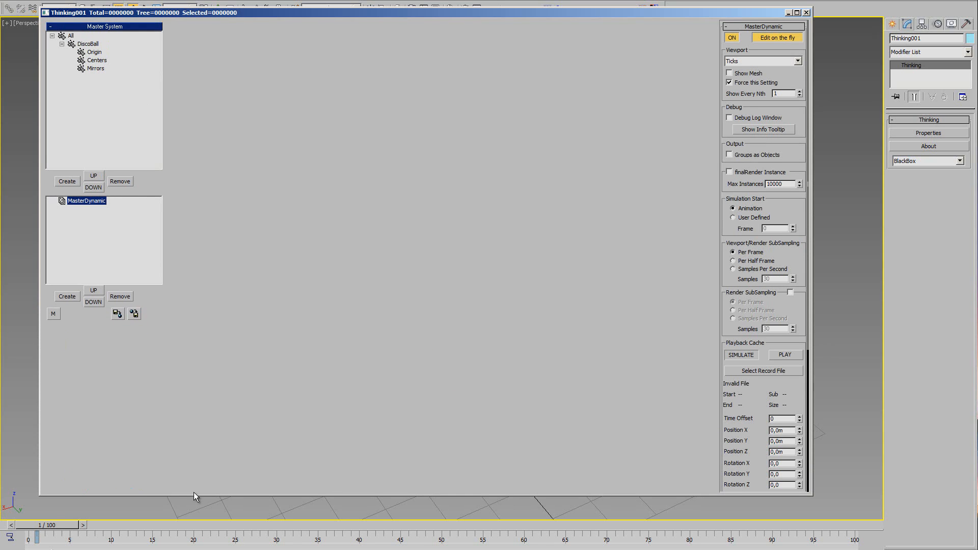
Resize the particle editor window and create a dynamic set named DiscoBall under MasterDynamic.
drag(194, 496, 210, 324)
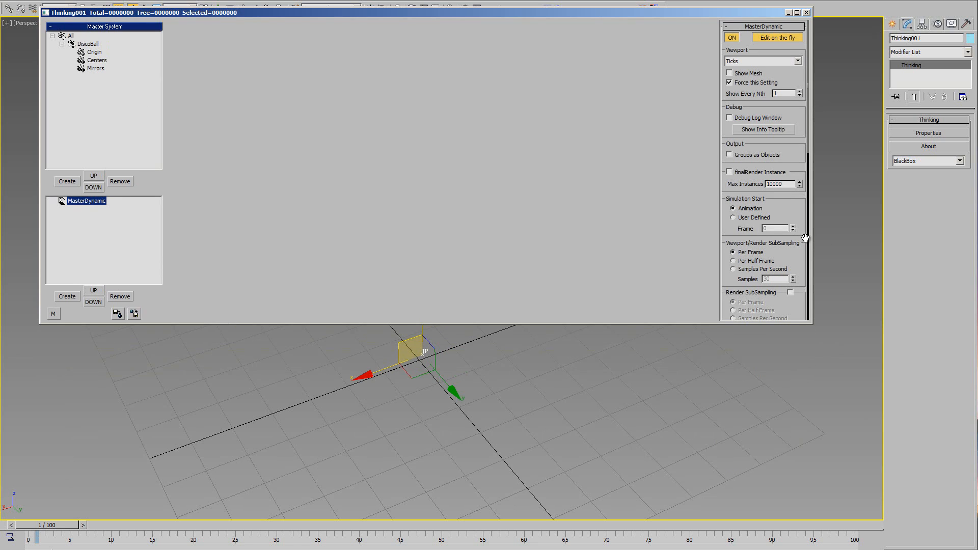
drag(811, 239, 902, 238)
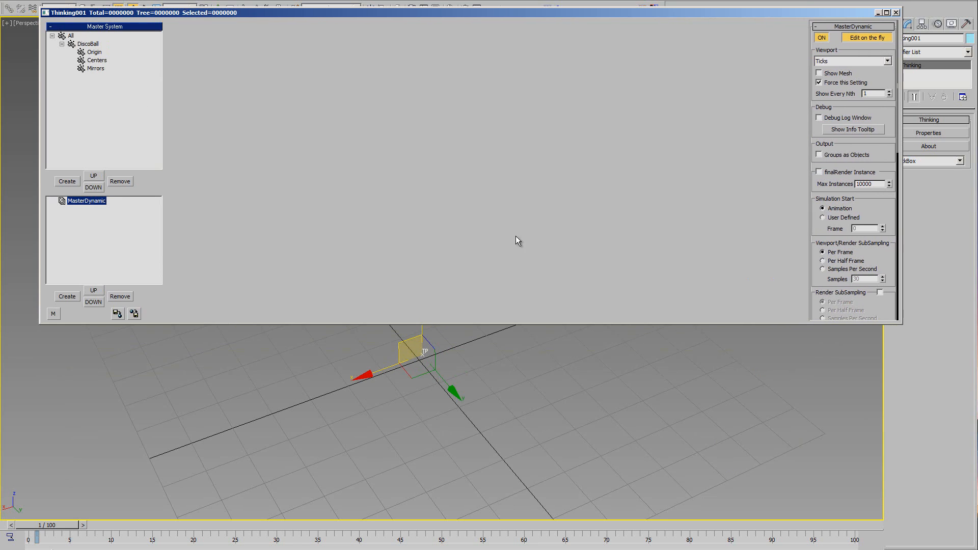
click(67, 297)
click(85, 209)
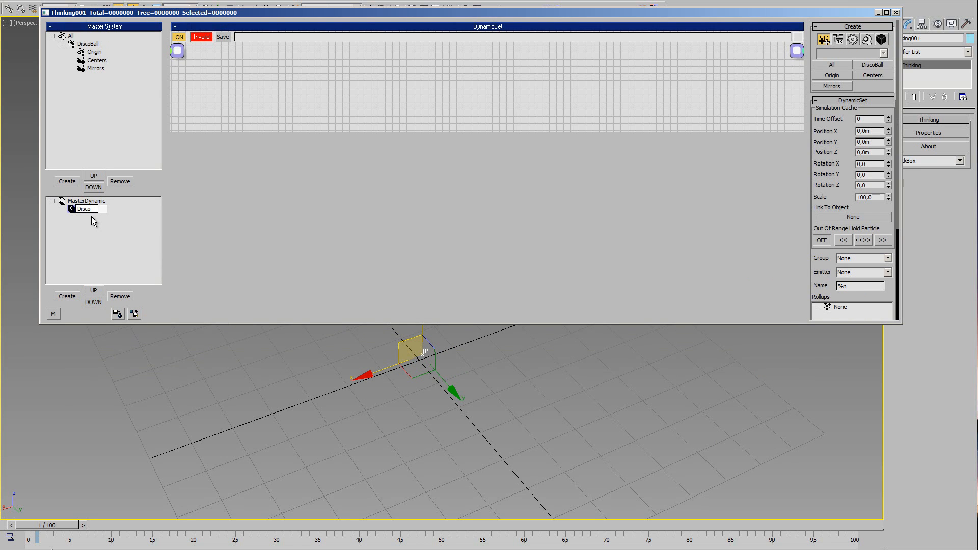
text(DiscoBall)
key(Return)
Add a nested dynamic set under DiscoBall, open it, and resize the editor and its node area to reveal the viewport.
click(67, 296)
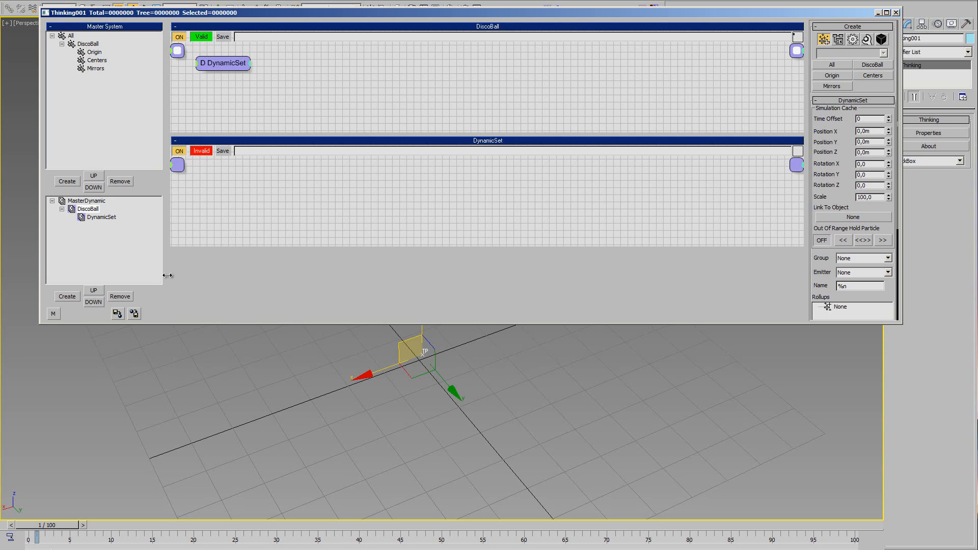
click(105, 217)
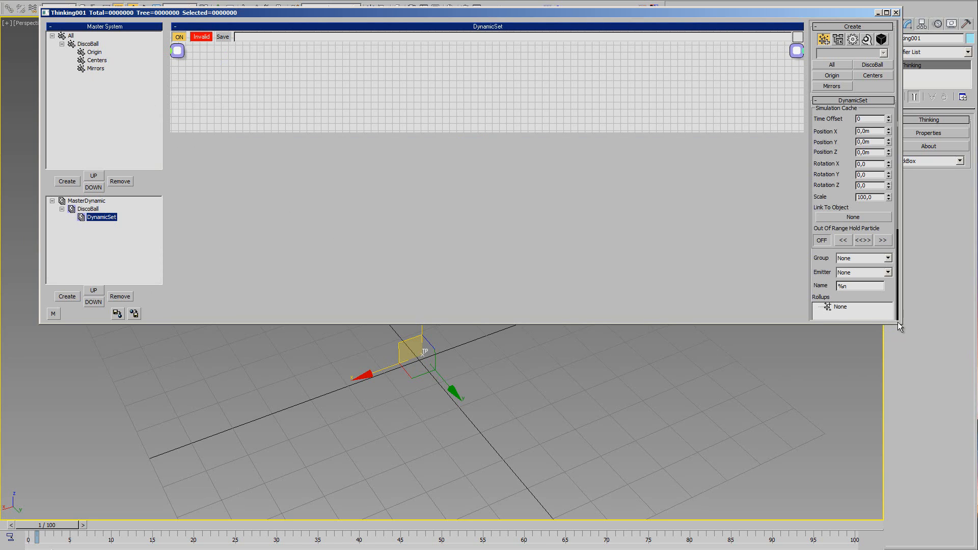
drag(903, 325, 848, 249)
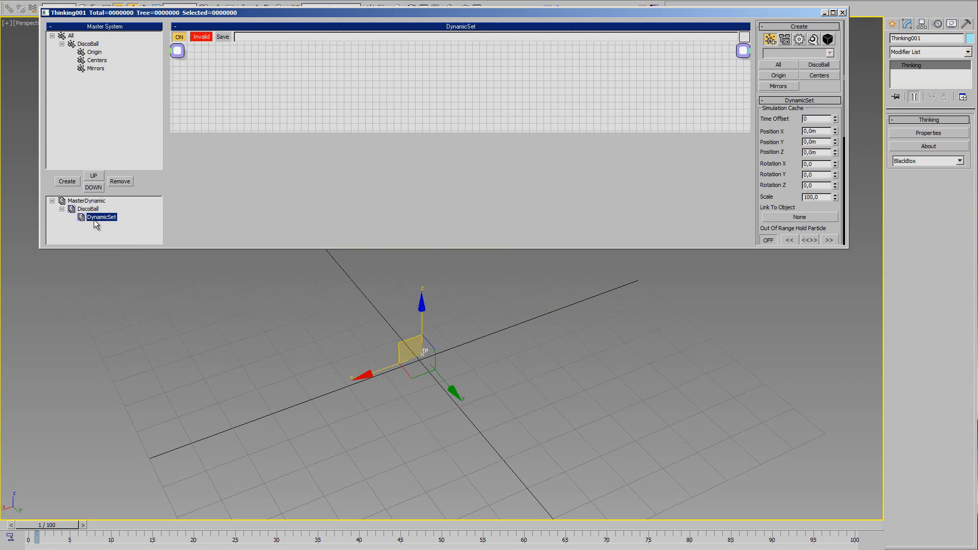
drag(284, 249, 284, 261)
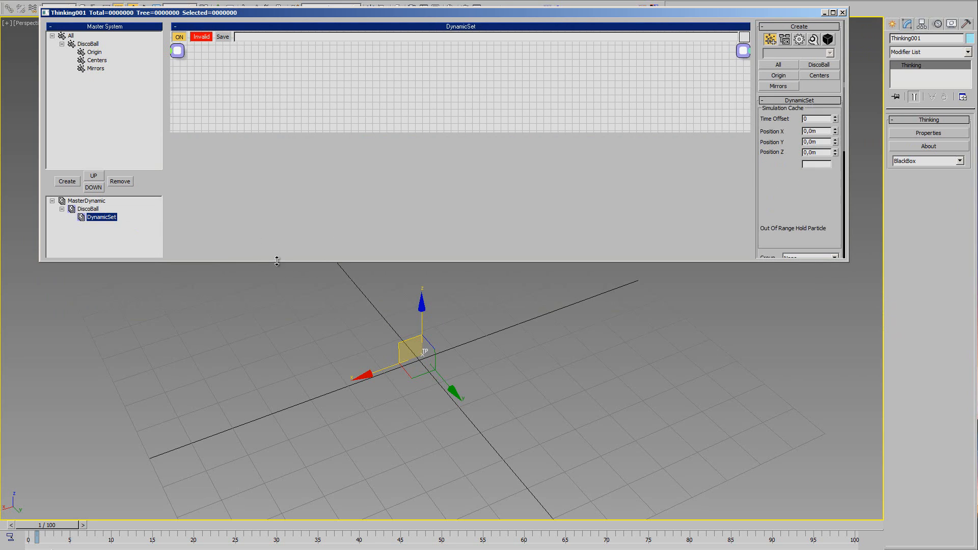
drag(439, 133, 438, 185)
alt+middle_drag(502, 367, 492, 367)
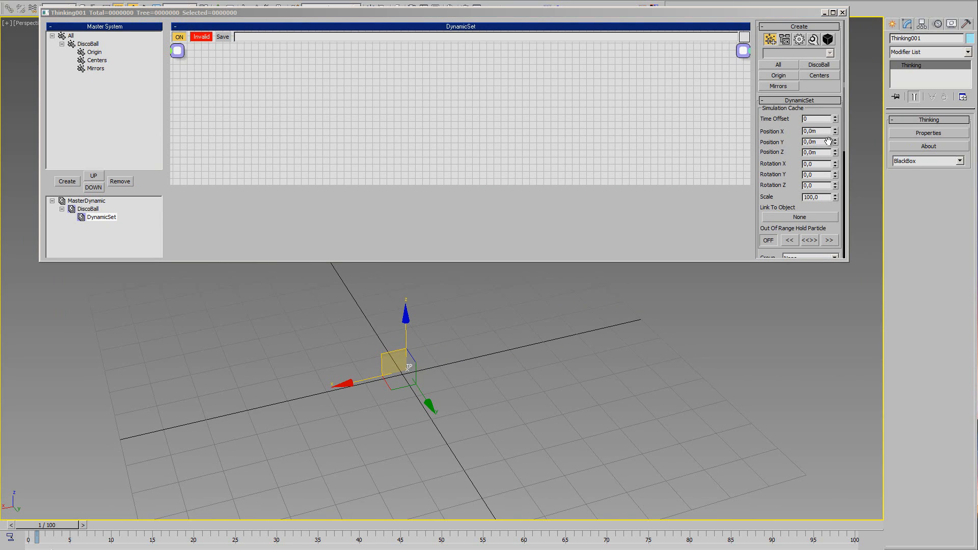
click(892, 24)
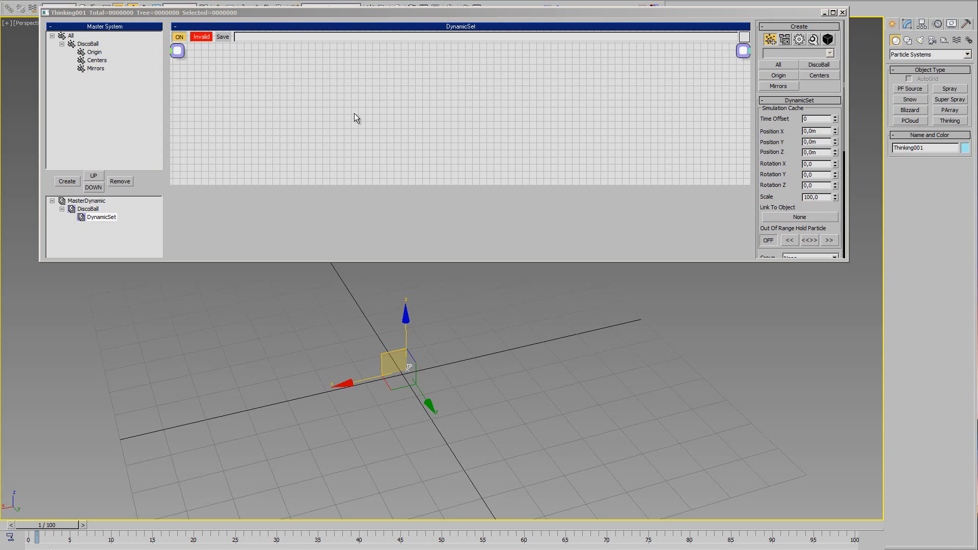
Add an Iterator initiator operator to the nested dynamic set's node graph.
right_click(355, 87)
mouse_move(360, 118)
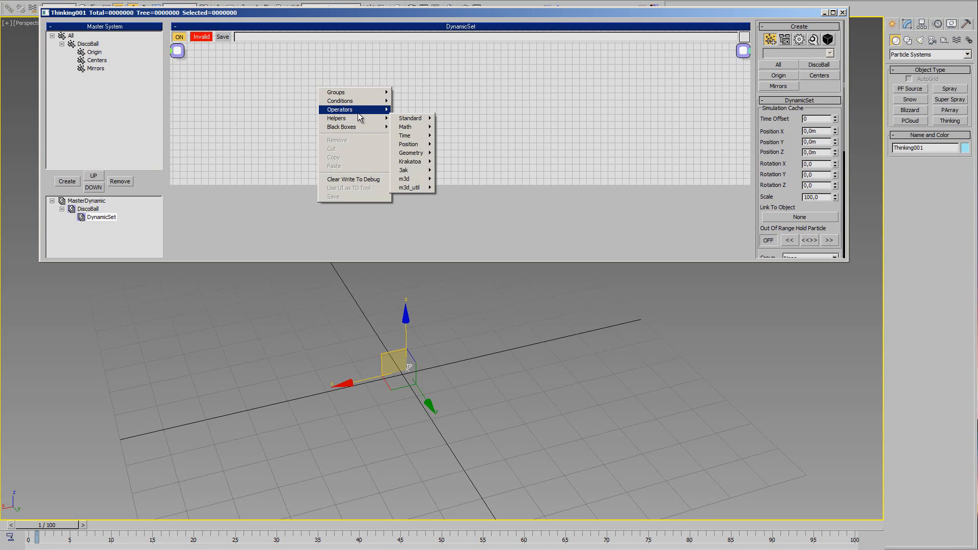
mouse_move(441, 163)
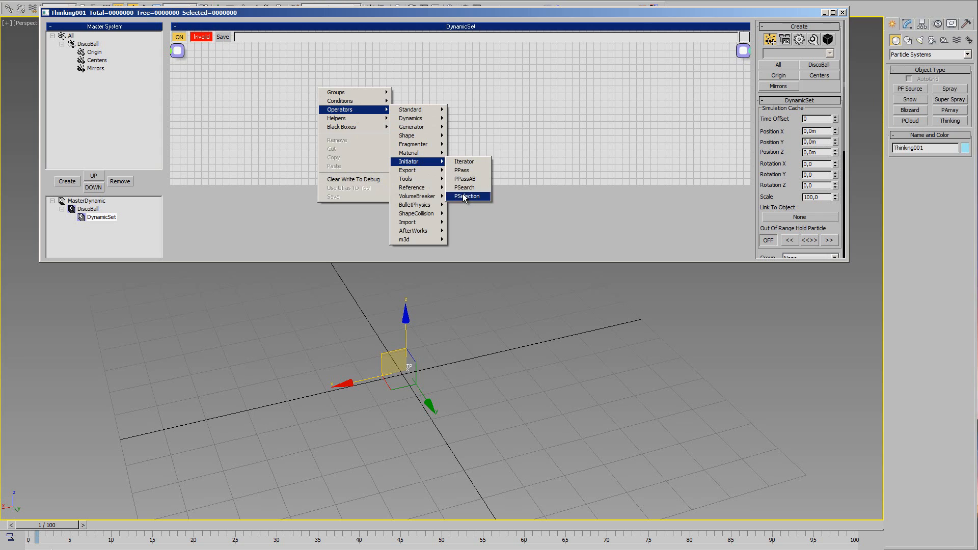
click(464, 162)
drag(372, 130, 336, 126)
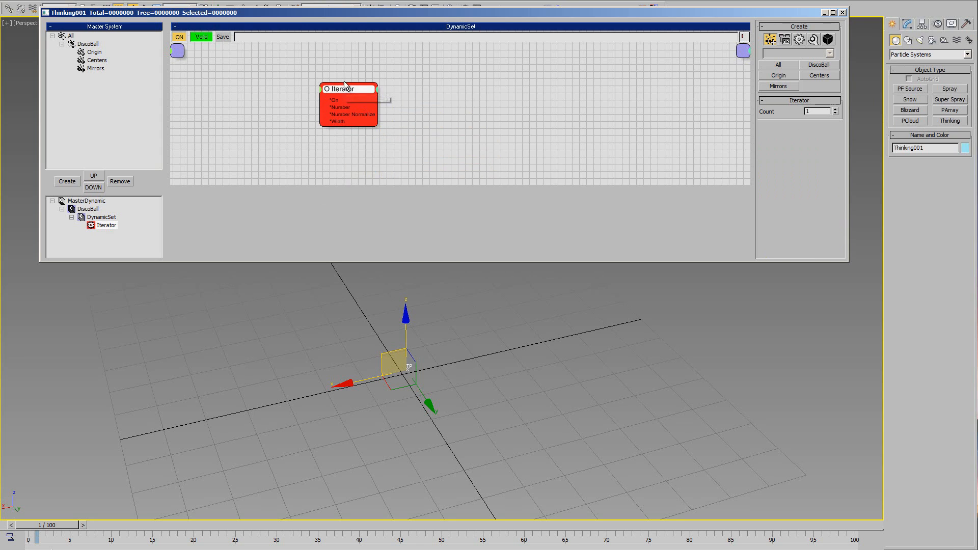
drag(367, 90, 391, 99)
right_click(484, 79)
click(419, 104)
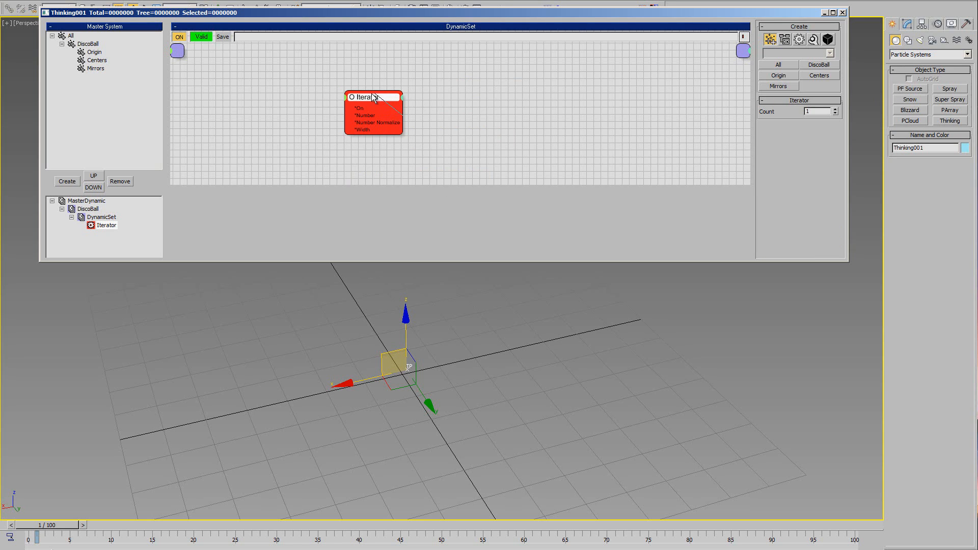
Add a PositionBorn generator operator and place it beyond the Iterator with room between them.
right_click(517, 62)
mouse_move(509, 87)
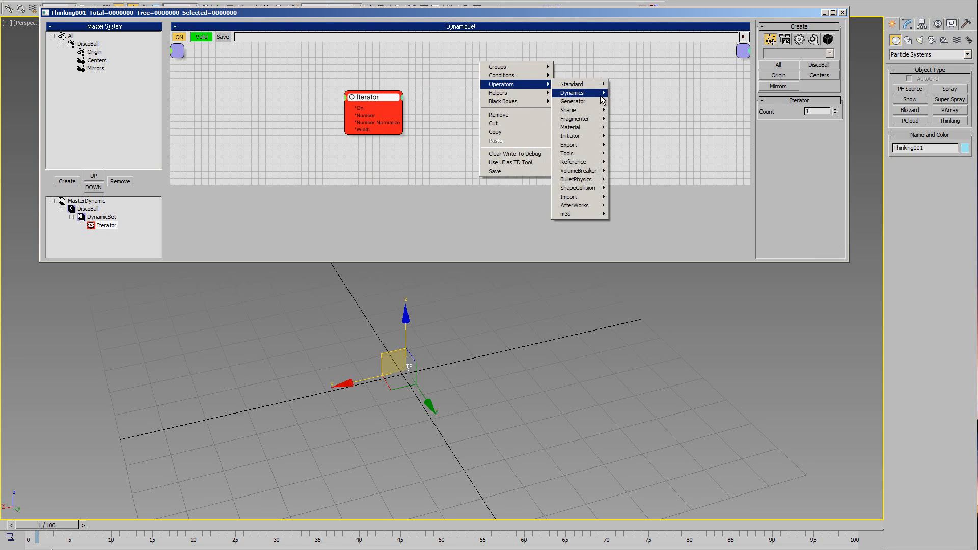
mouse_move(573, 102)
click(637, 137)
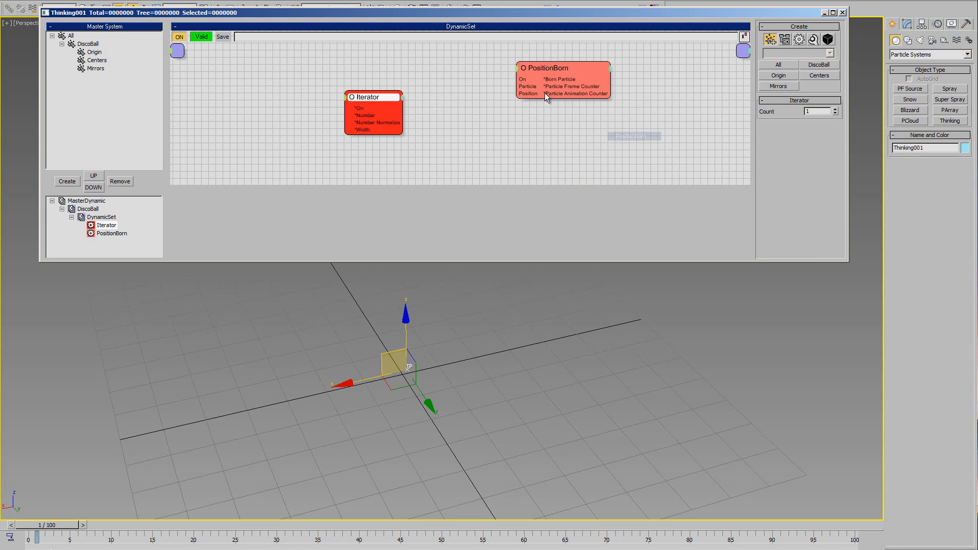
drag(350, 96, 320, 99)
Set the Iterator's count to 100 and connect its On output to PositionBorn's On input.
drag(816, 112, 703, 124)
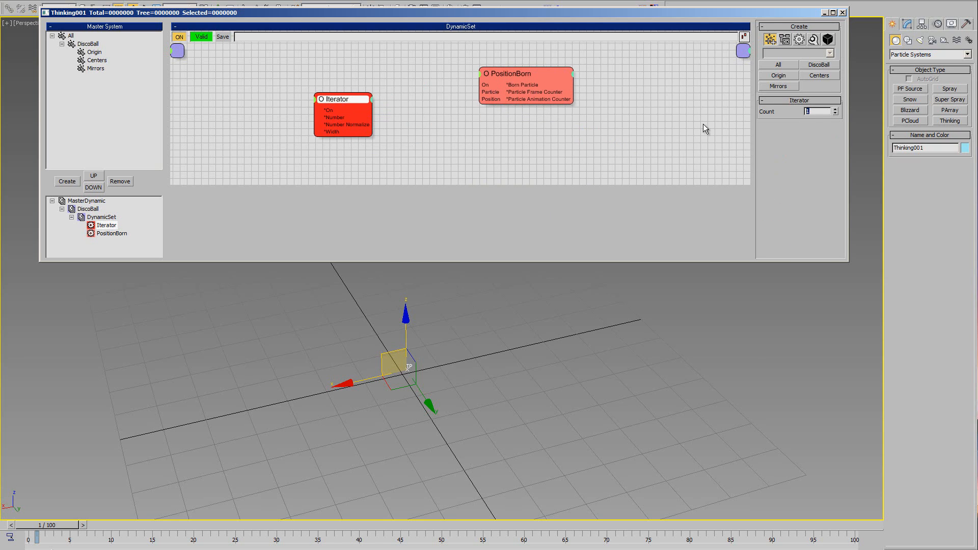
text(100)
key(Return)
drag(347, 103, 326, 103)
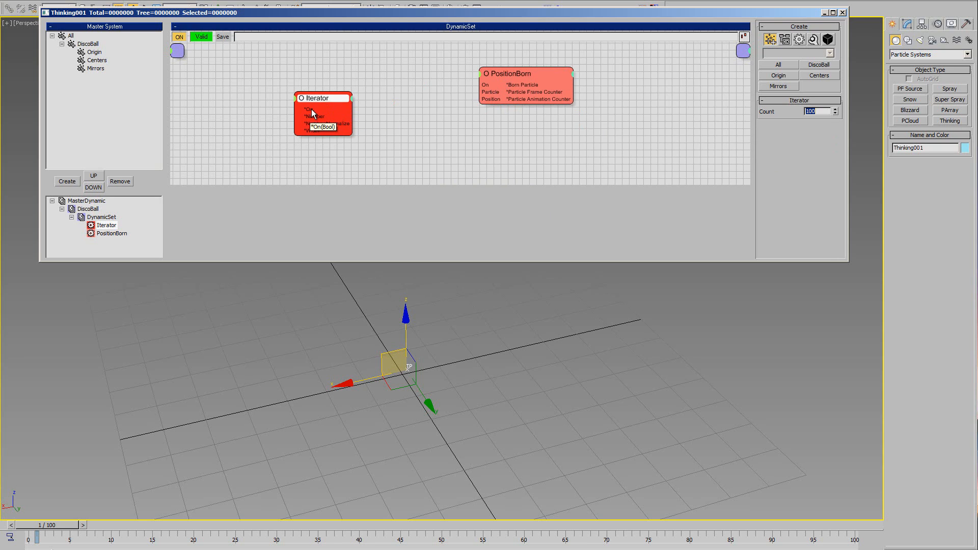
drag(311, 110, 561, 68)
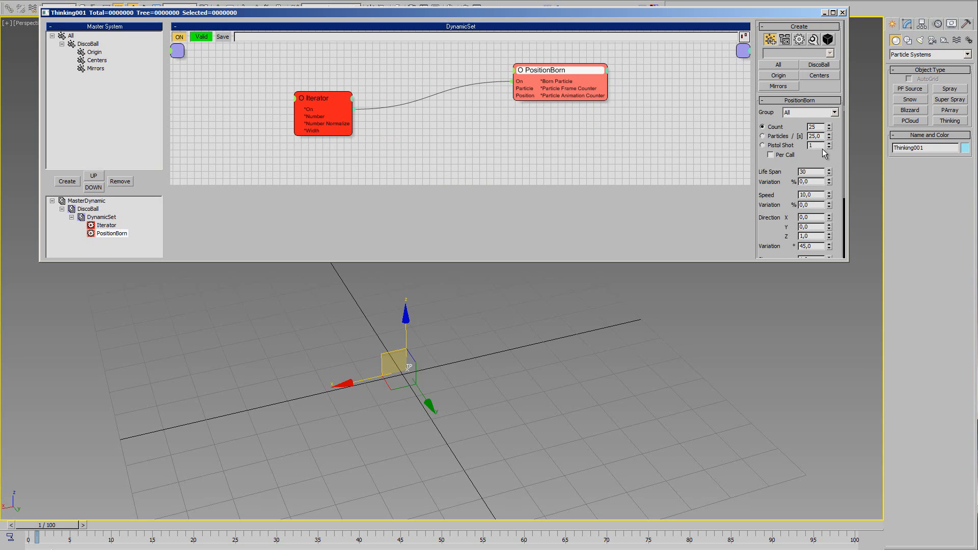
Assign PositionBorn's particles to the Mirrors group and emit them as a Pistol Shot with Per Call enabled.
click(815, 112)
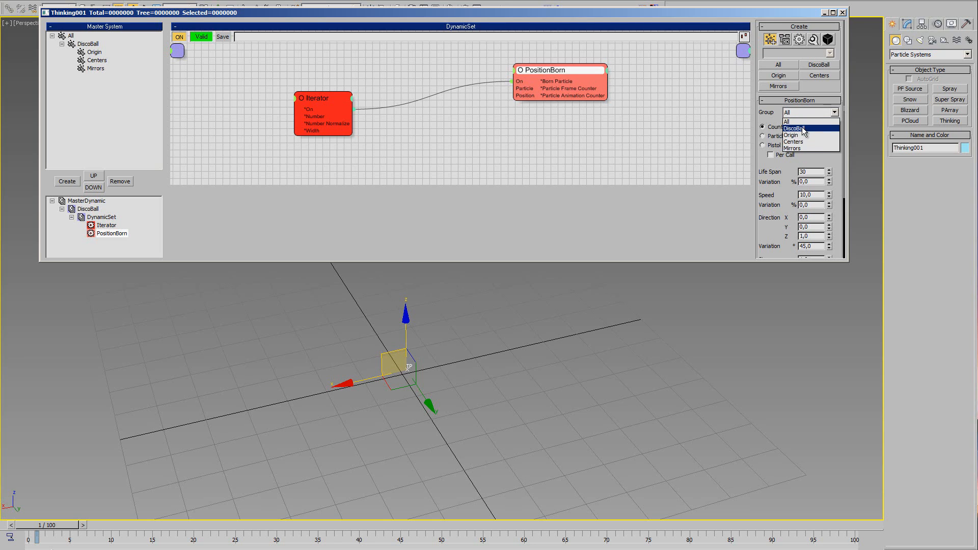
click(796, 148)
click(775, 147)
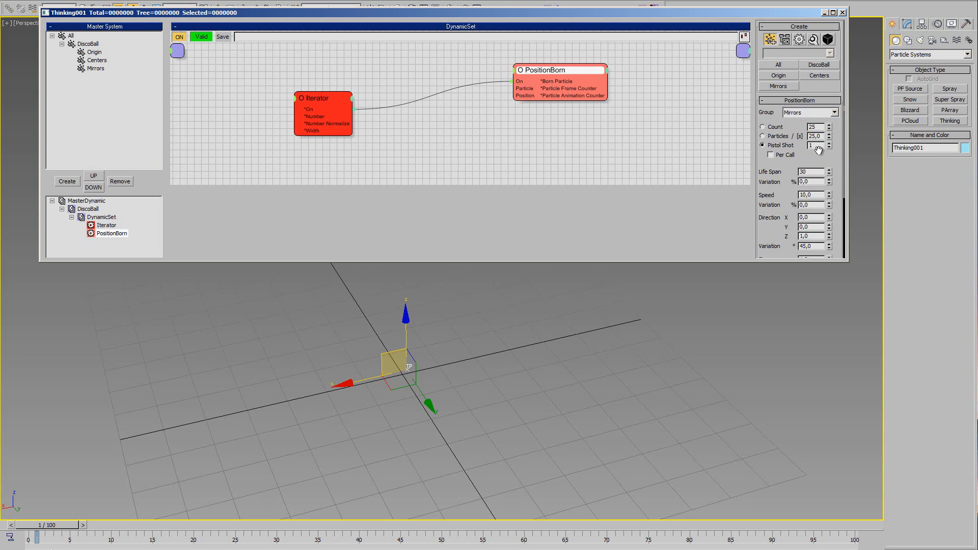
click(781, 155)
Set PositionBorn's life span to 9999 and its speed to 0.
double_click(817, 173)
text(9999)
key(Tab)
key(Tab)
text(0)
key(Tab)
Enlarge the node area, spread the two operators apart, and add an Expression math helper between them.
click(447, 185)
middle_drag(486, 156, 494, 128)
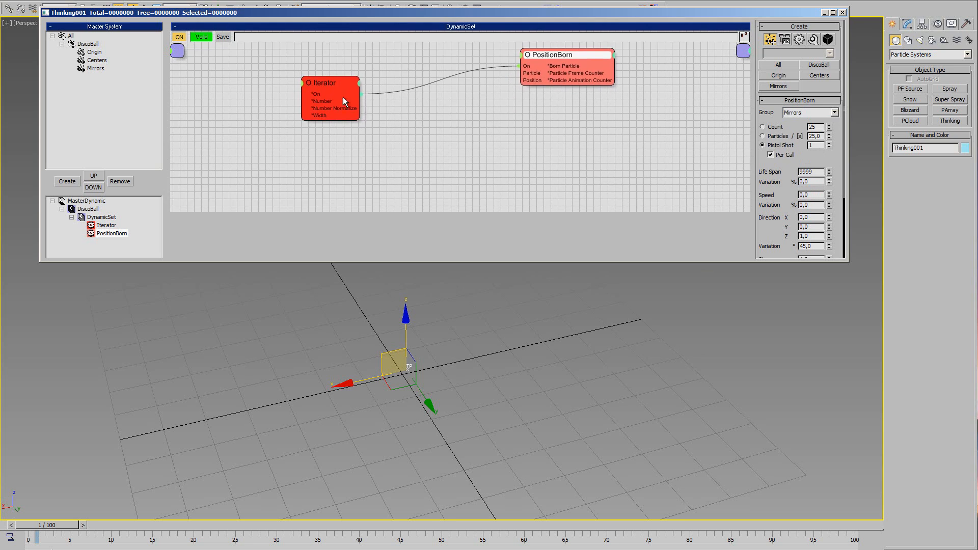
drag(313, 88, 267, 90)
drag(555, 60, 568, 65)
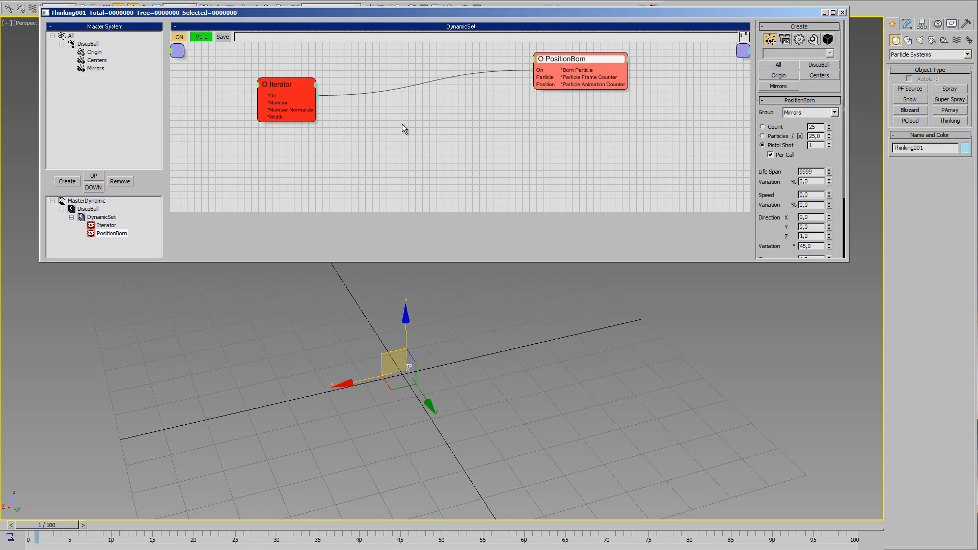
right_click(357, 103)
mouse_move(391, 136)
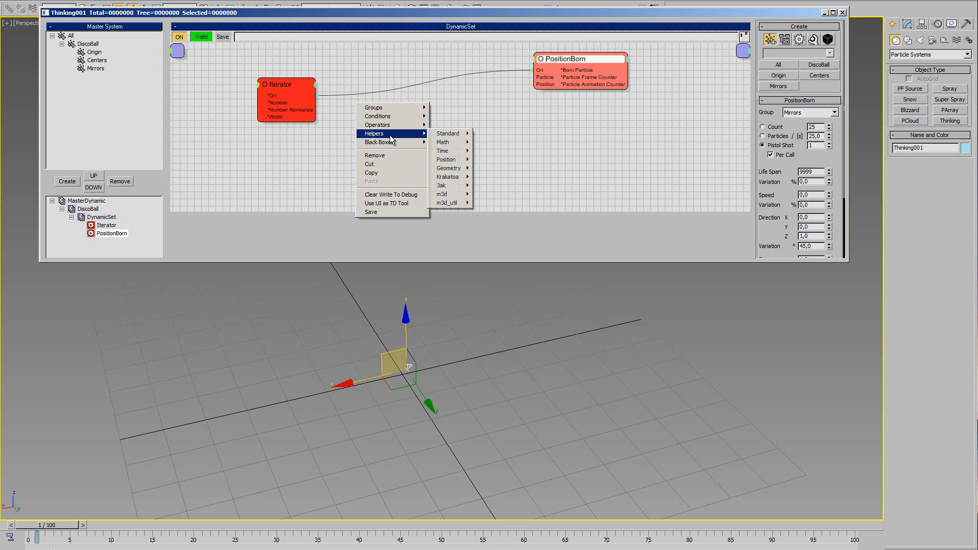
mouse_move(456, 143)
click(493, 169)
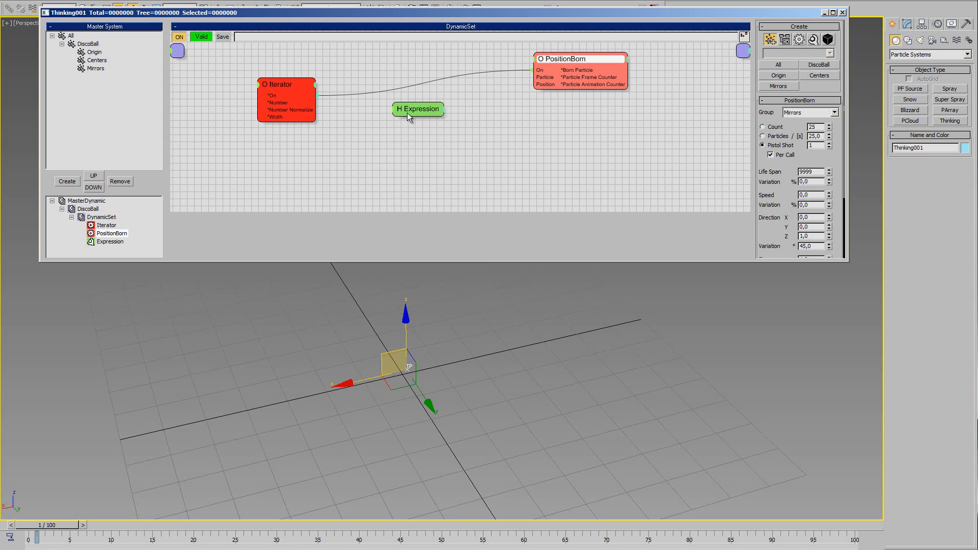
Enter the formula [cos(a),sin(a),0] in the Expression helper.
click(430, 125)
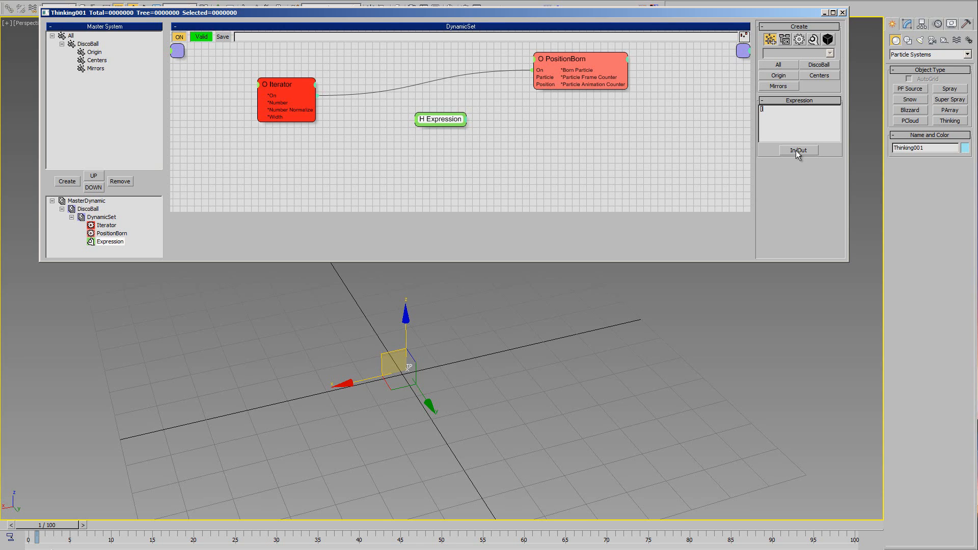
text(cos(a),sin()a)
text(,0)
Add a scalar input named a to the Expression helper.
click(793, 151)
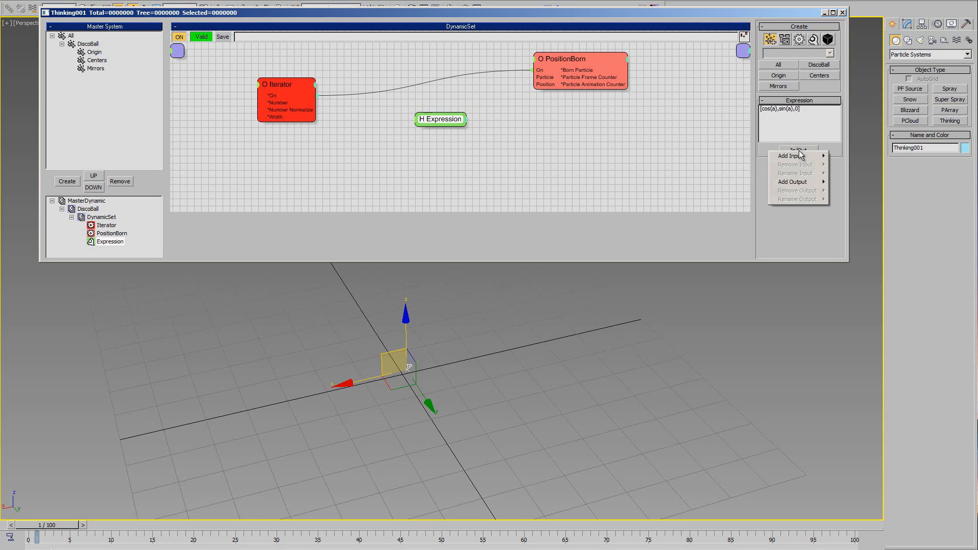
mouse_move(799, 159)
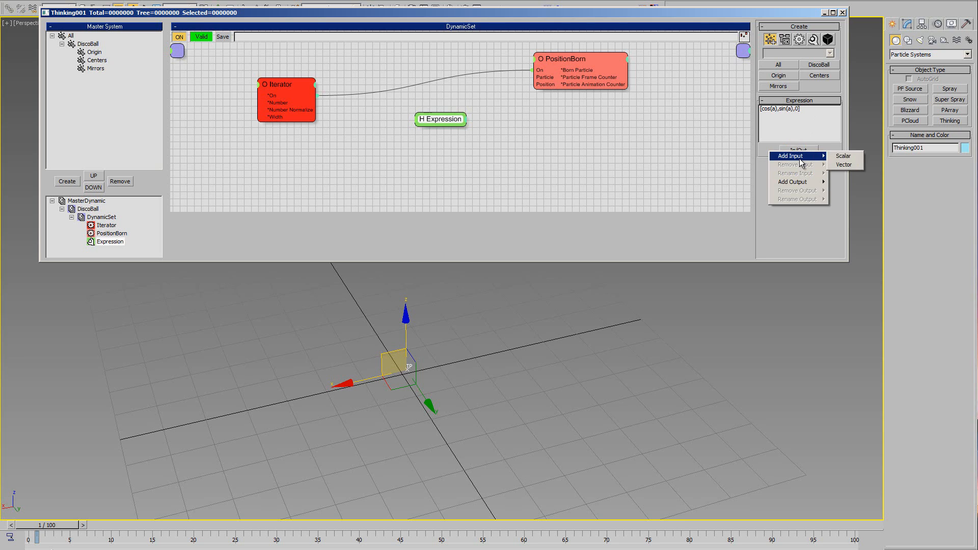
click(857, 159)
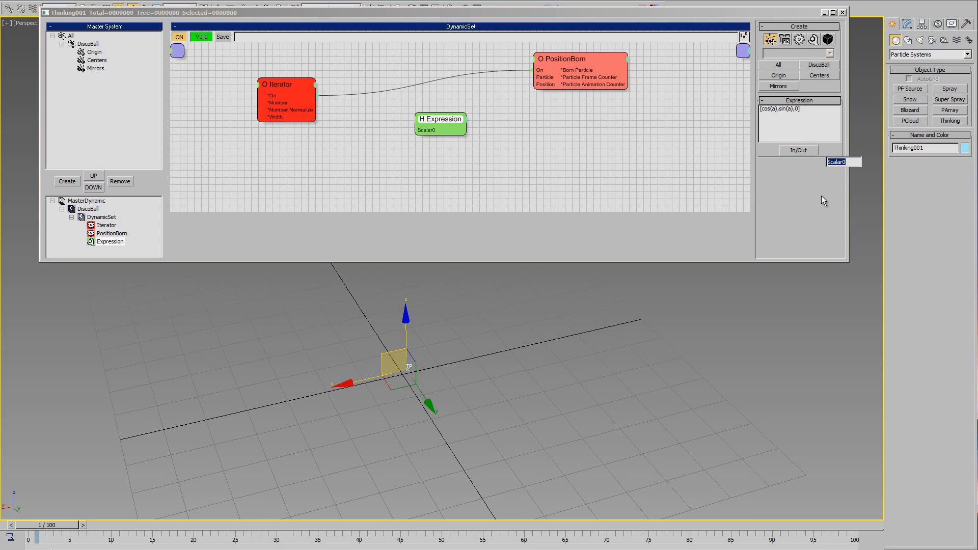
text(a)
key(Return)
Add a vector output to the Expression helper and connect it to PositionBorn's Position input.
click(797, 150)
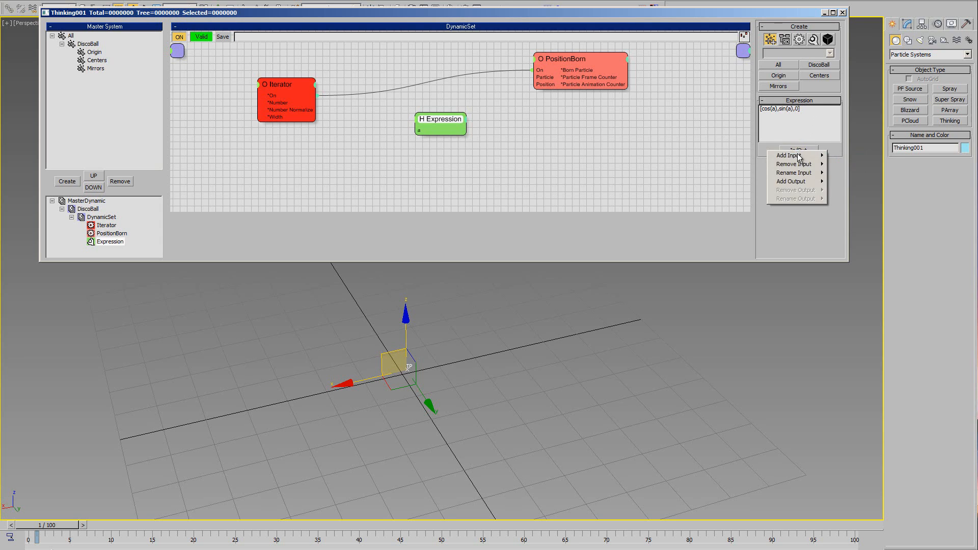
mouse_move(795, 182)
click(842, 191)
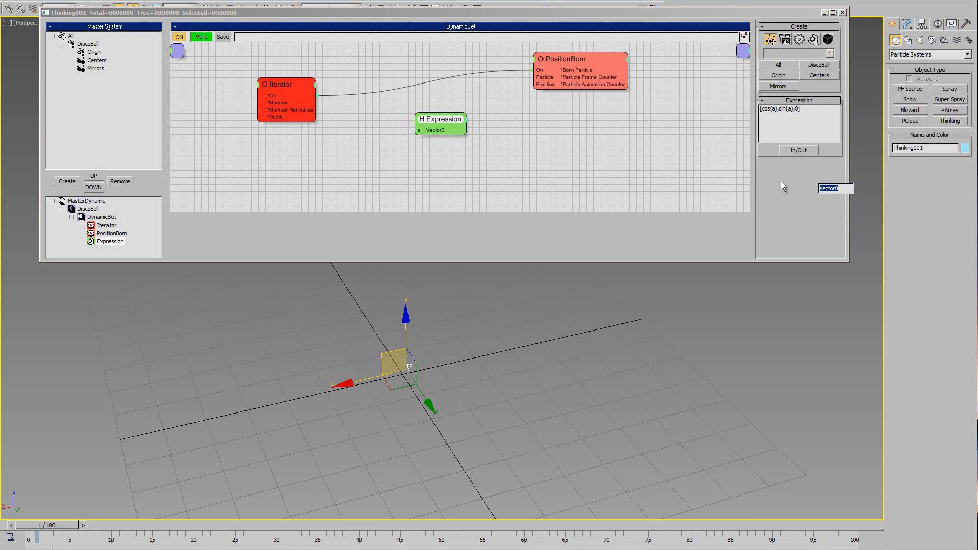
key(Return)
drag(445, 119, 534, 85)
mouse_move(442, 108)
mouse_down()
mouse_move(443, 121)
mouse_move(448, 113)
mouse_up()
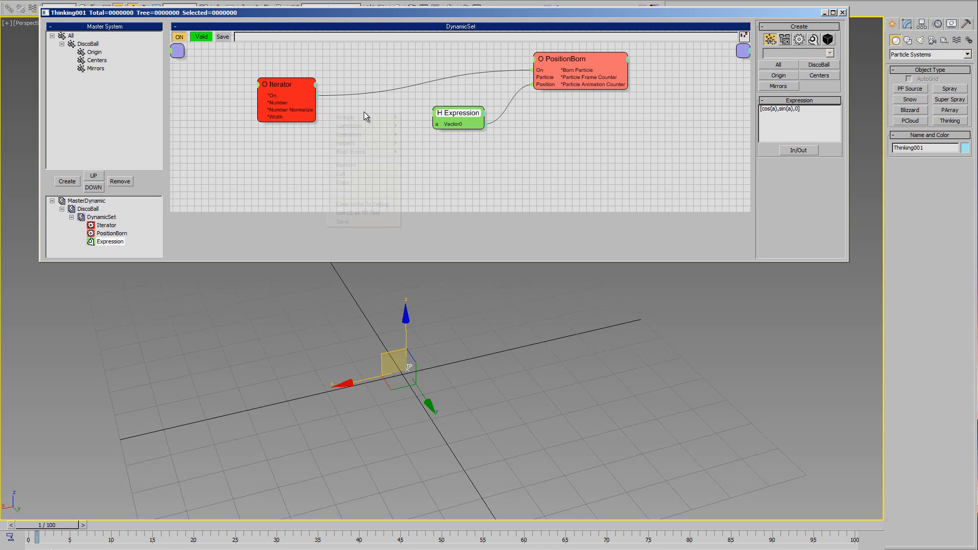
Add a Float math helper and place it between the Iterator and the Expression.
right_click(364, 113)
mouse_move(360, 146)
mouse_move(428, 152)
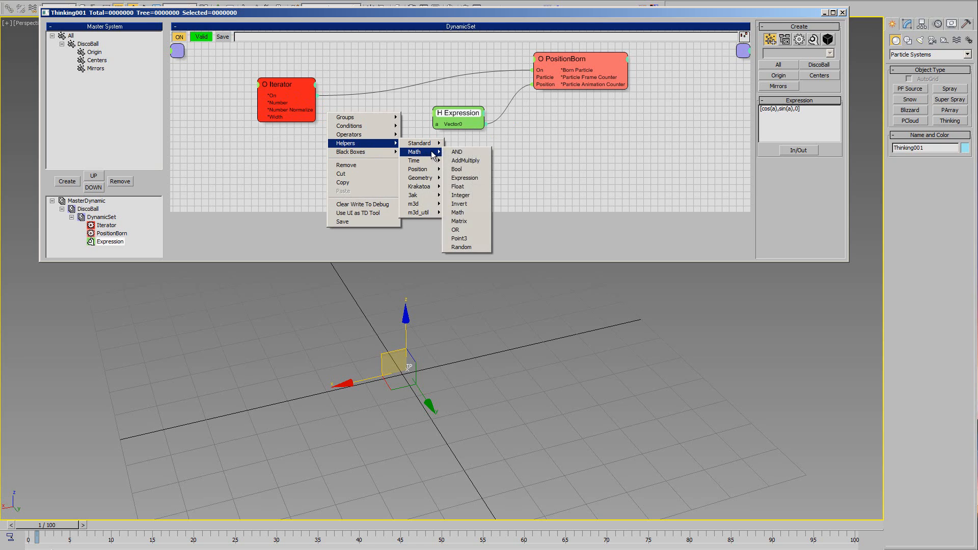
click(469, 185)
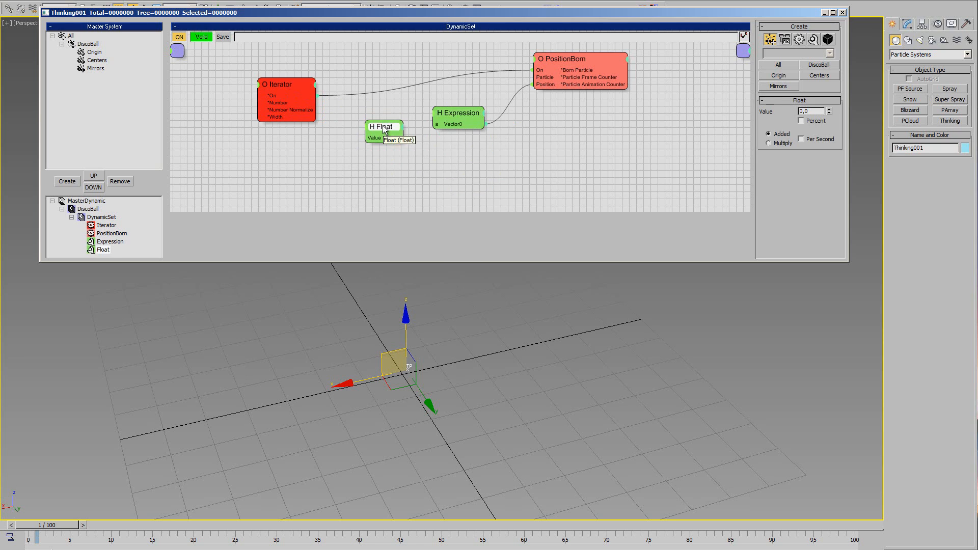
drag(458, 119, 466, 127)
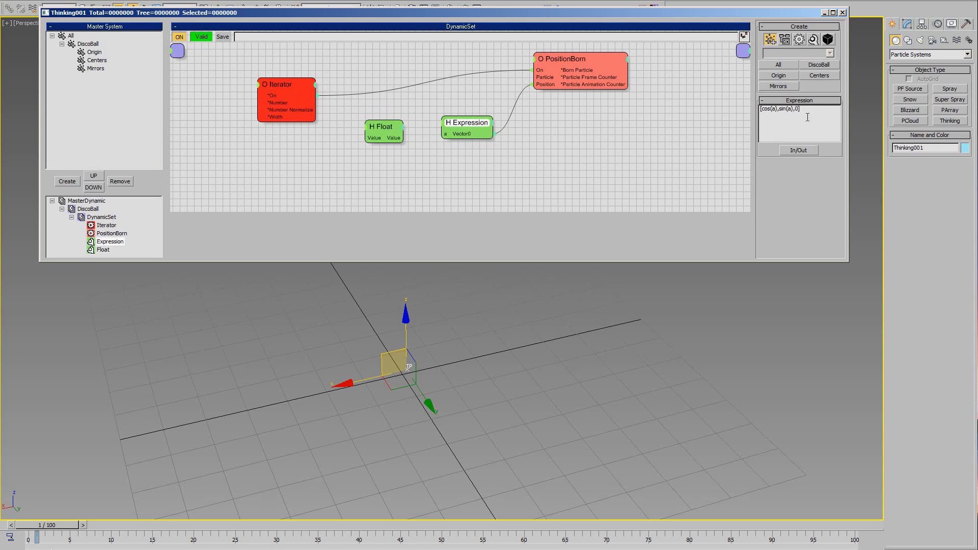
double_click(775, 110)
click(775, 110)
click(390, 124)
drag(390, 124, 394, 112)
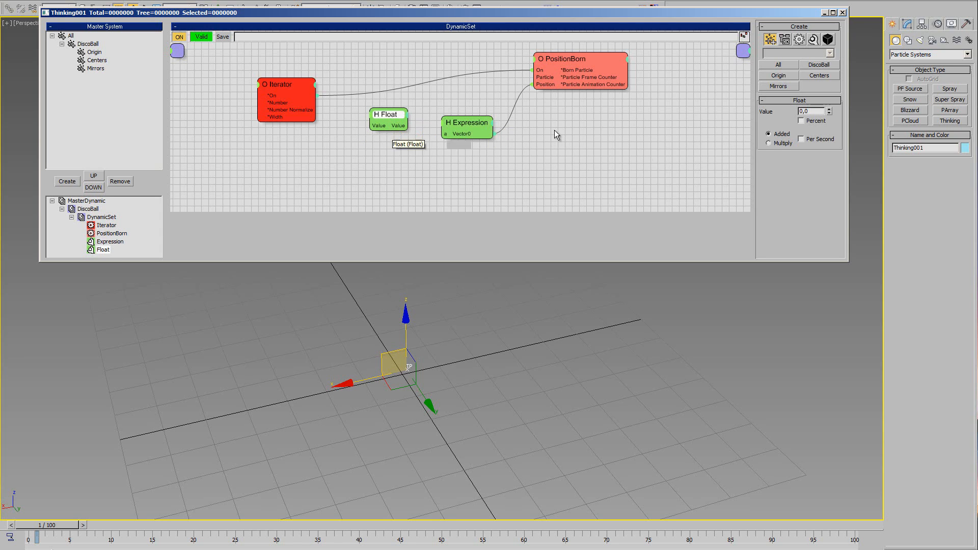
Set the Float helper to multiply by 360 and wire it from the Iterator's Number Normalize output to the Expression's a input.
click(779, 143)
drag(814, 113, 759, 119)
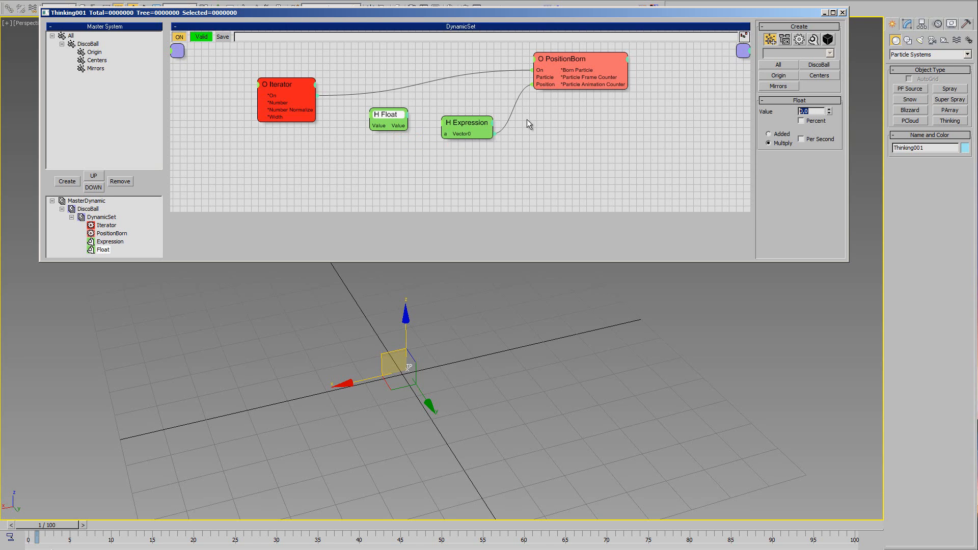
drag(369, 123, 382, 123)
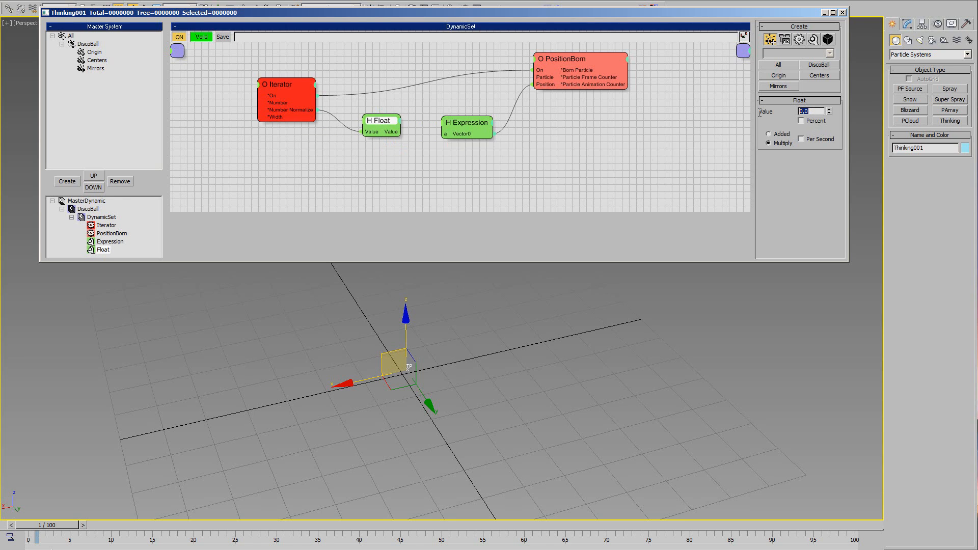
text(360)
key(Return)
drag(439, 134, 445, 133)
drag(386, 123, 391, 126)
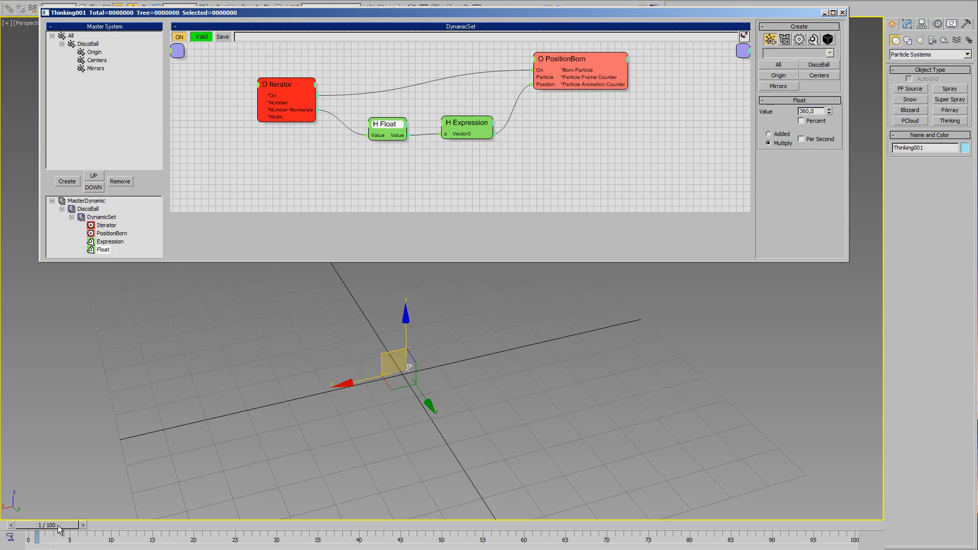
Return the timeline to frame 0 and examine the particle arrangement in the perspective view.
drag(59, 525, 34, 527)
key(w)
middle_drag(455, 402, 448, 188)
scroll(468, 395, up, 5)
middle_drag(433, 387, 469, 360)
scroll(467, 383, up, 5)
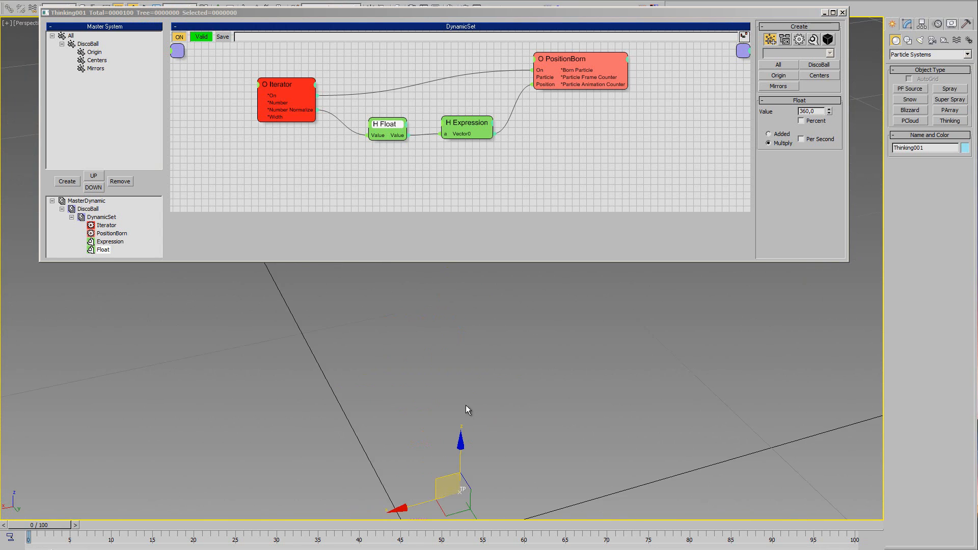
middle_drag(466, 405, 478, 207)
scroll(450, 372, up, 2)
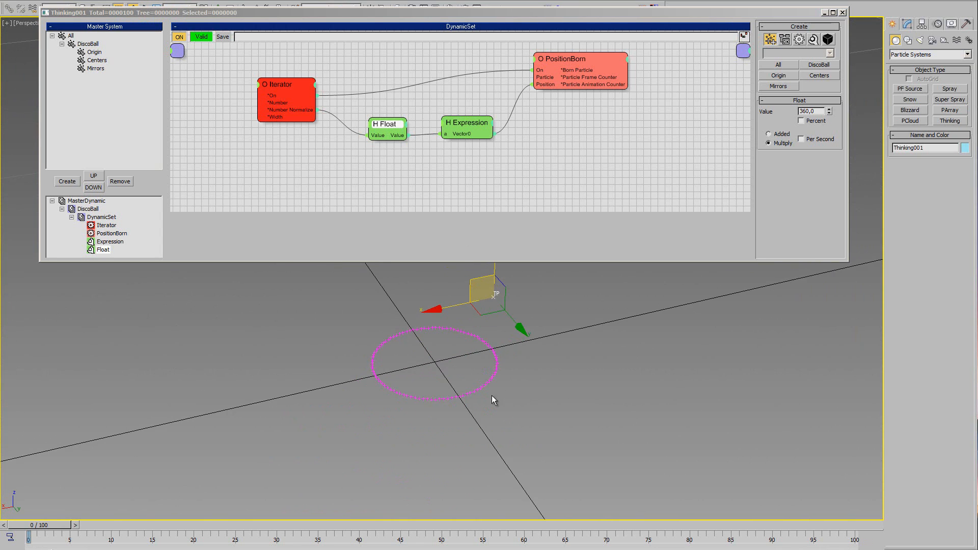
middle_drag(492, 399, 528, 385)
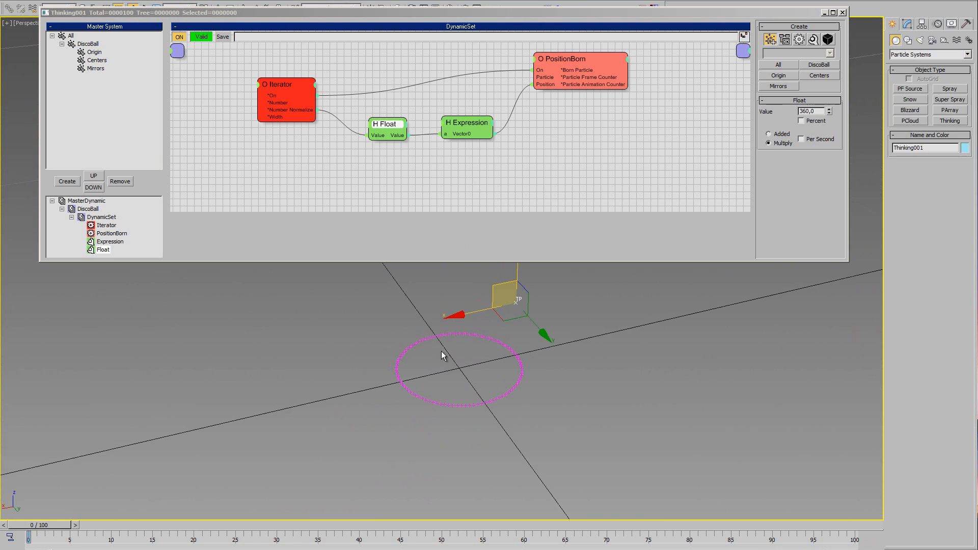
middle_drag(442, 355, 511, 393)
middle_drag(448, 407, 440, 411)
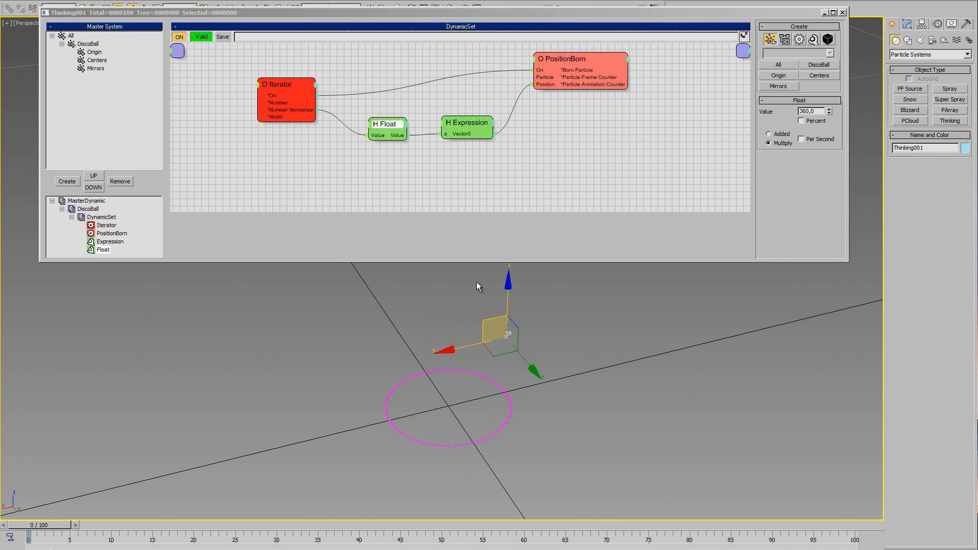
Change the Expression formula to r*[cos(a),sin(a),0] and add a scalar input named r.
drag(460, 124, 457, 127)
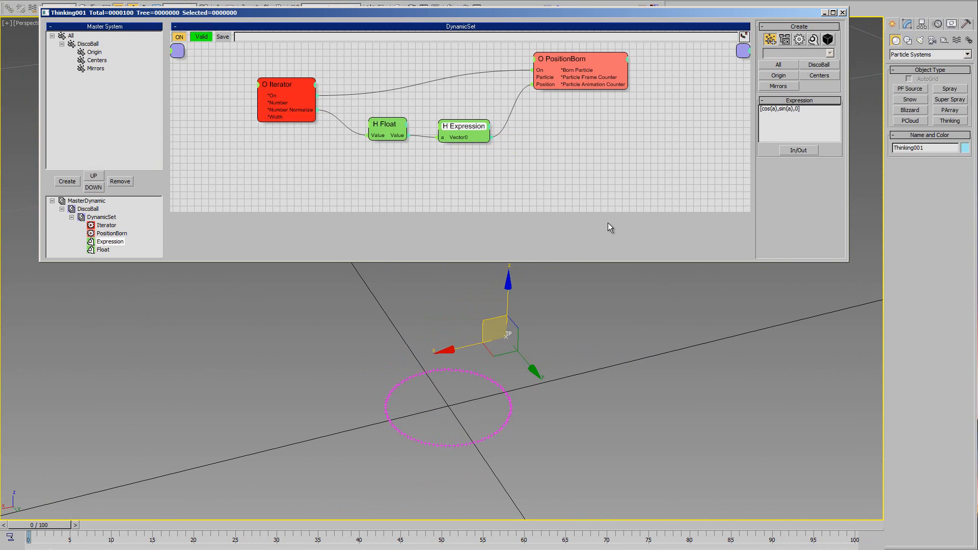
drag(389, 126, 386, 133)
drag(469, 132, 485, 134)
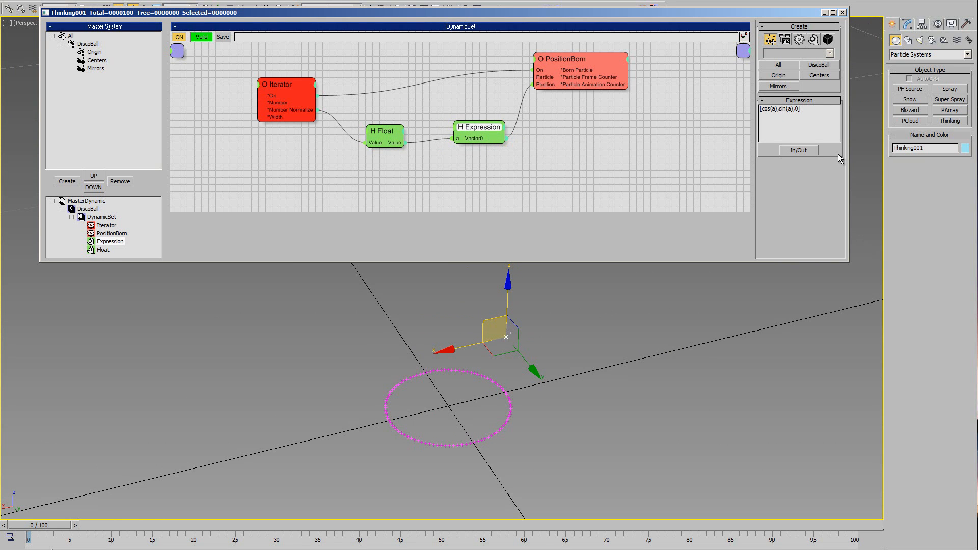
text(r*)
click(808, 151)
mouse_move(811, 155)
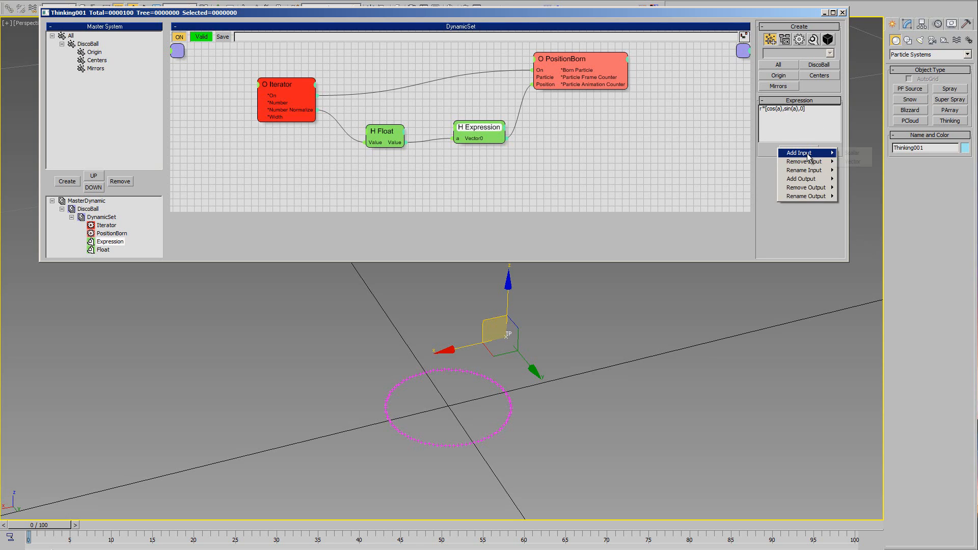
click(852, 153)
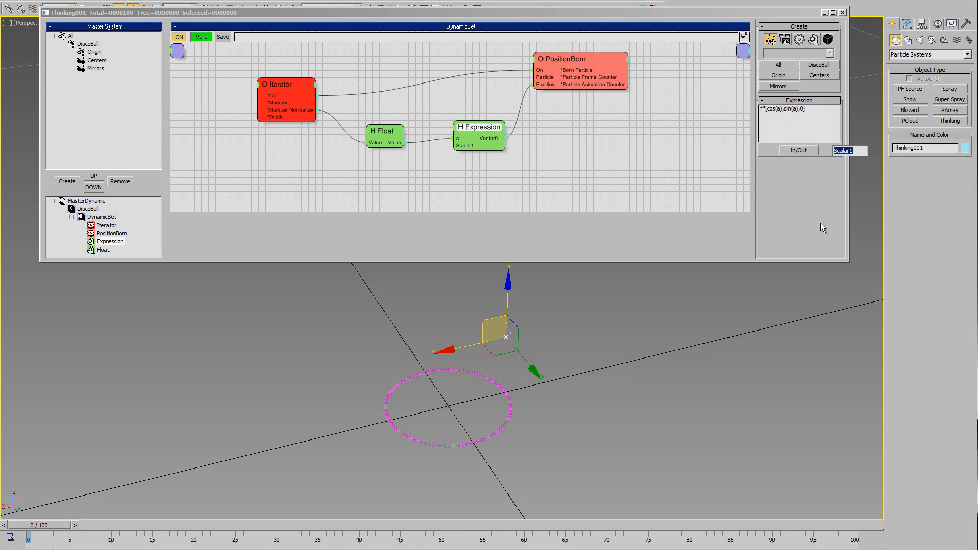
text(r)
key(Return)
Add a second Float math helper below the first and connect its Value output to the Expression's r input.
middle_drag(428, 170, 451, 149)
right_click(378, 156)
mouse_move(412, 186)
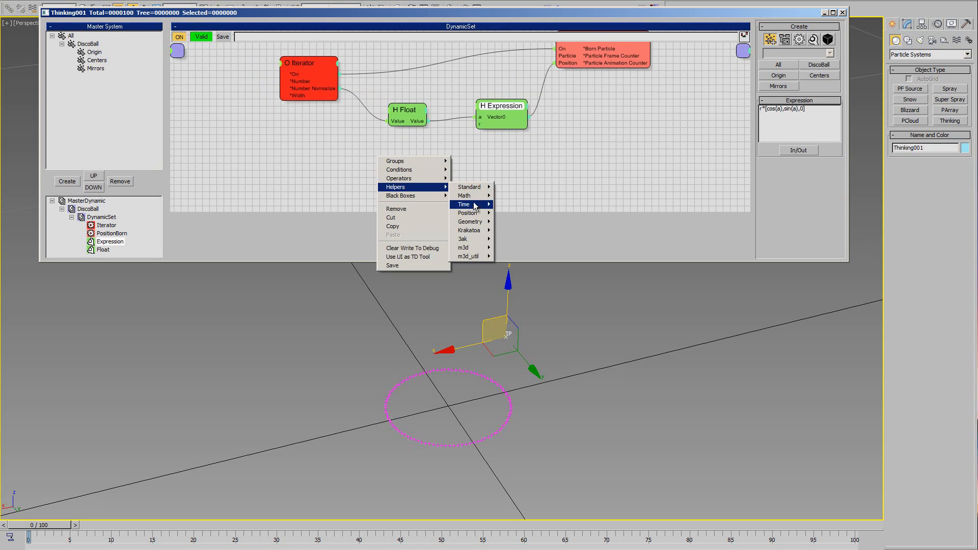
mouse_move(470, 205)
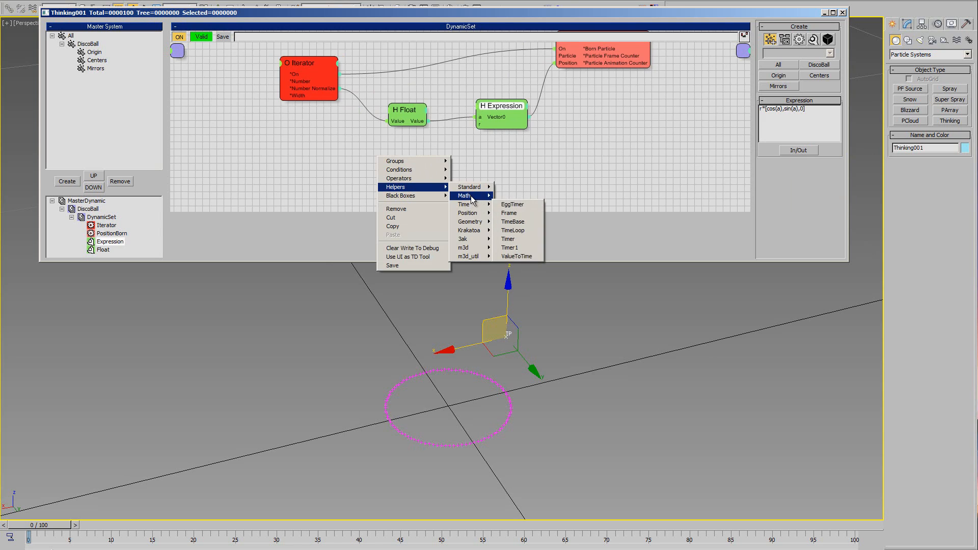
click(516, 232)
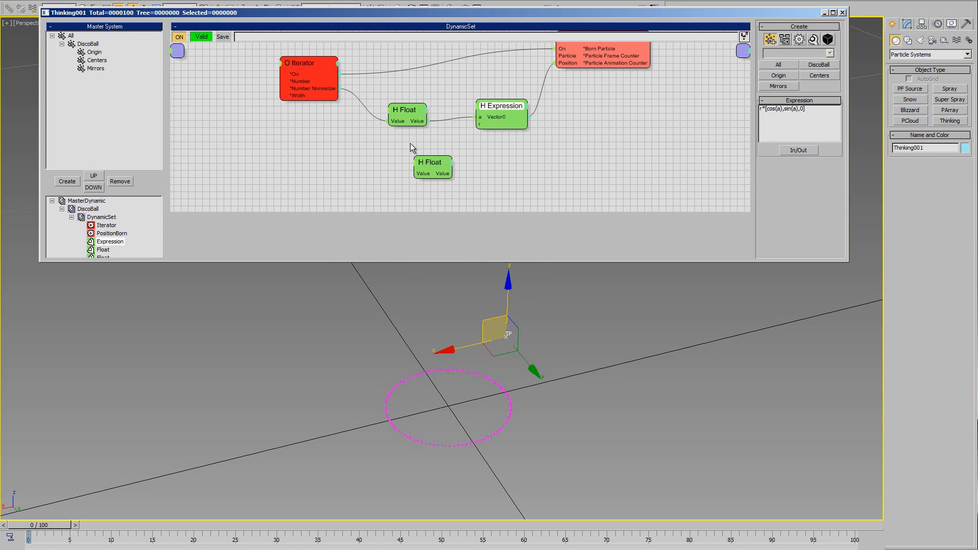
click(399, 157)
drag(417, 172, 477, 124)
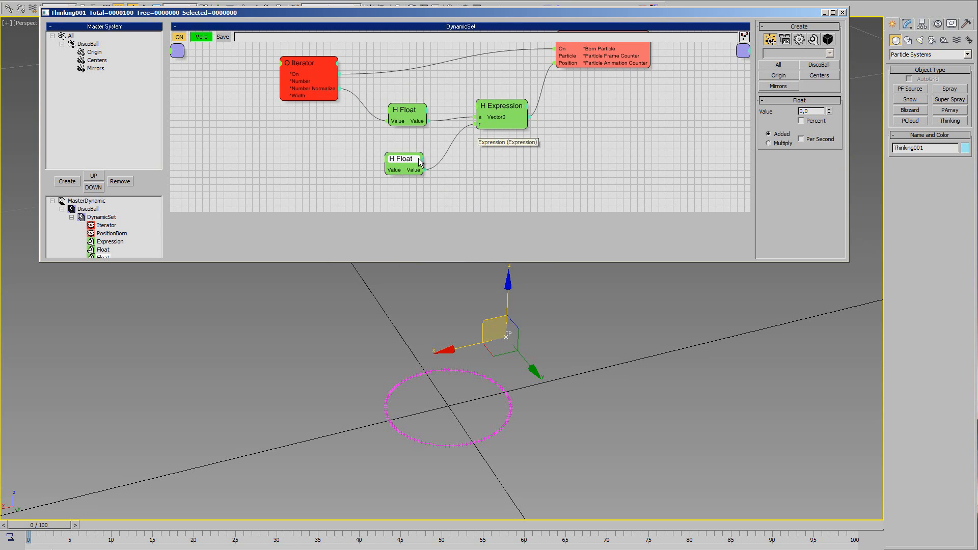
Set the second Float helper's value to 10 and check the particle circle in the viewport.
click(801, 112)
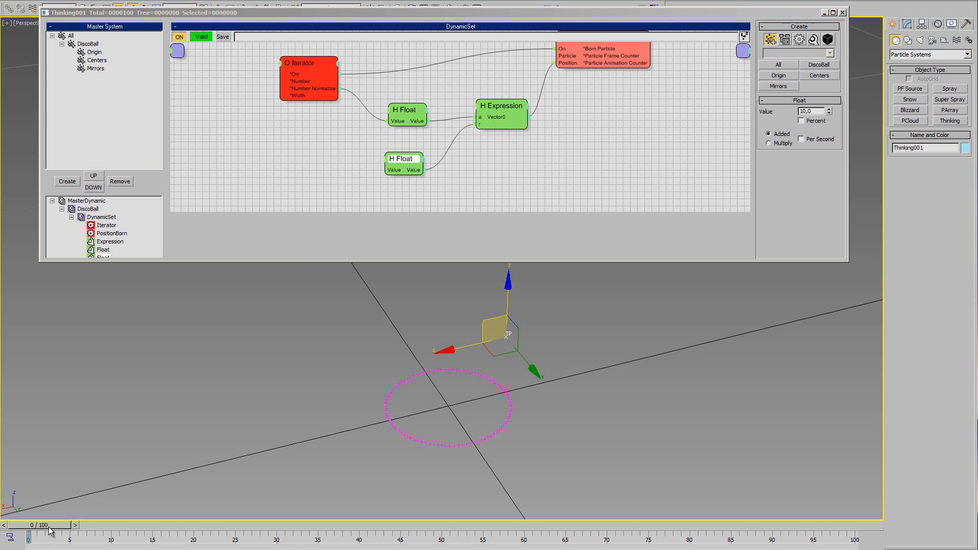
scroll(331, 434, up, 3)
scroll(343, 422, down, 3)
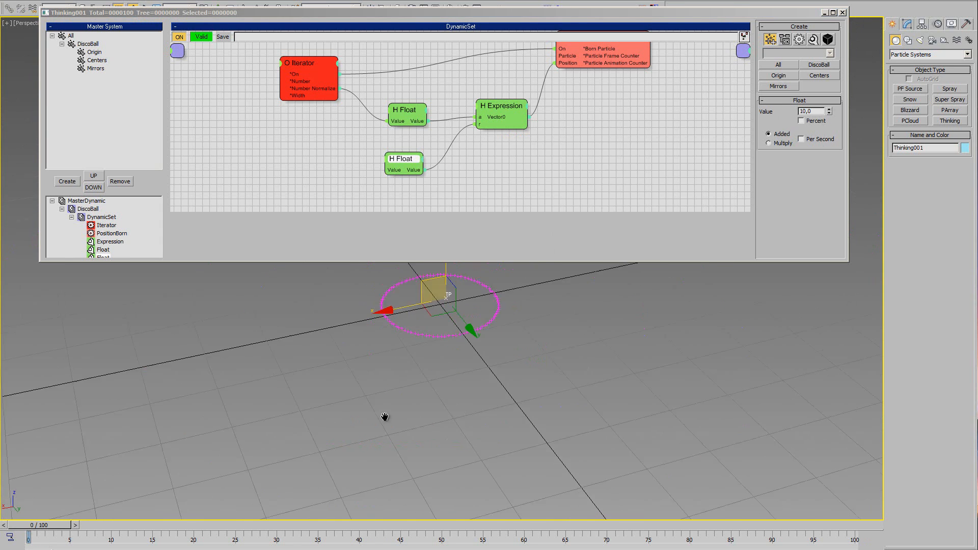
alt+middle_drag(384, 417, 417, 252)
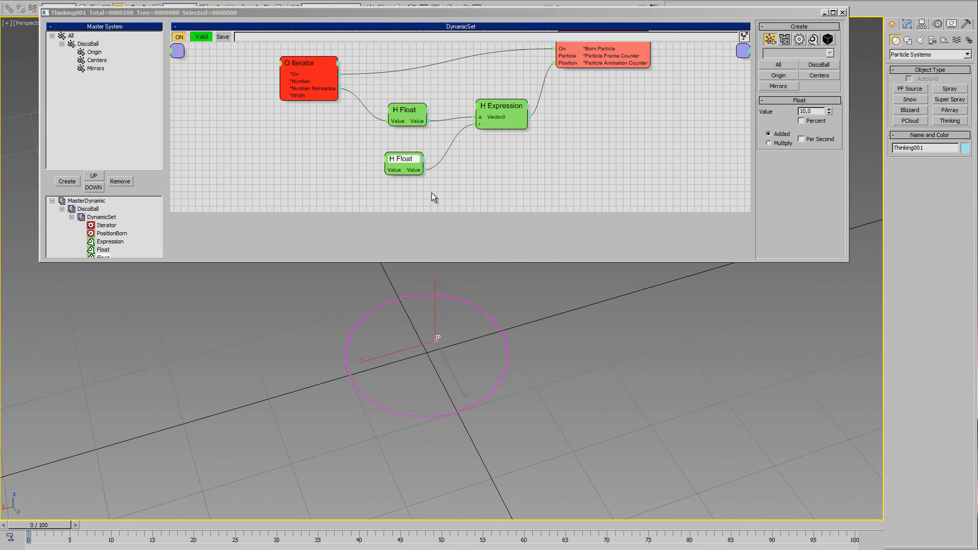
mouse_move(830, 110)
mouse_down()
mouse_move(825, 121)
mouse_move(825, 112)
mouse_up()
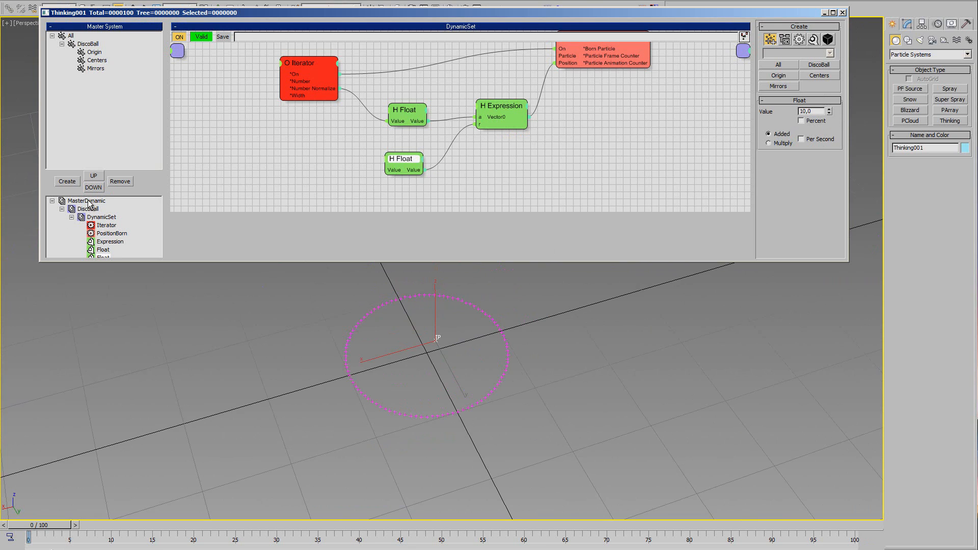
Enable Edit on the fly in the MasterDynamic settings.
click(87, 202)
click(832, 35)
click(775, 83)
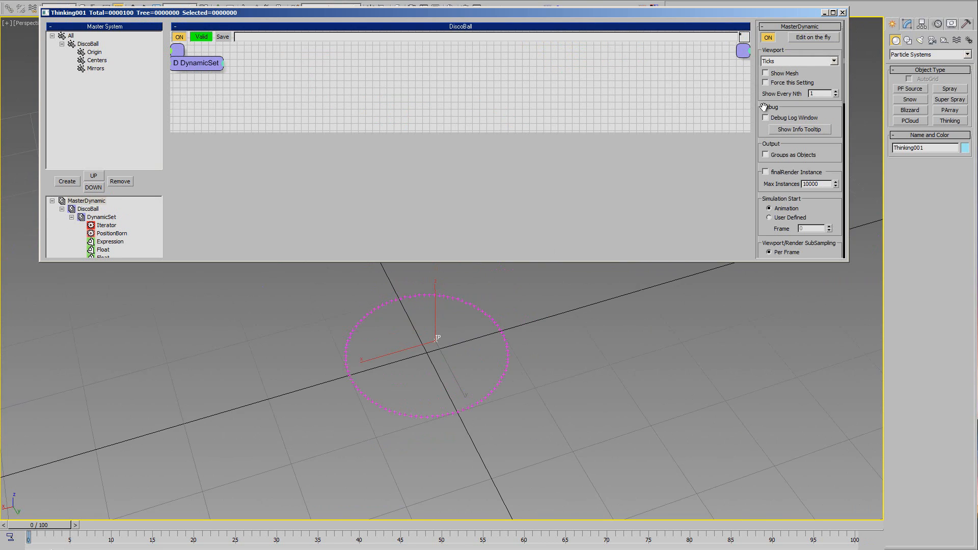
middle_drag(518, 317, 520, 318)
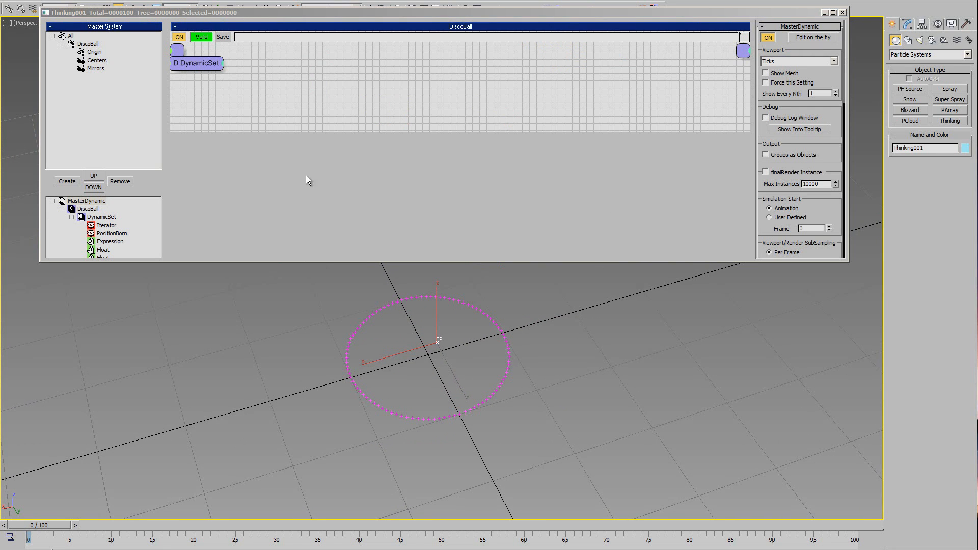
Return to DynamicSet and increase the radius Float helper's value to 11,4.
click(105, 217)
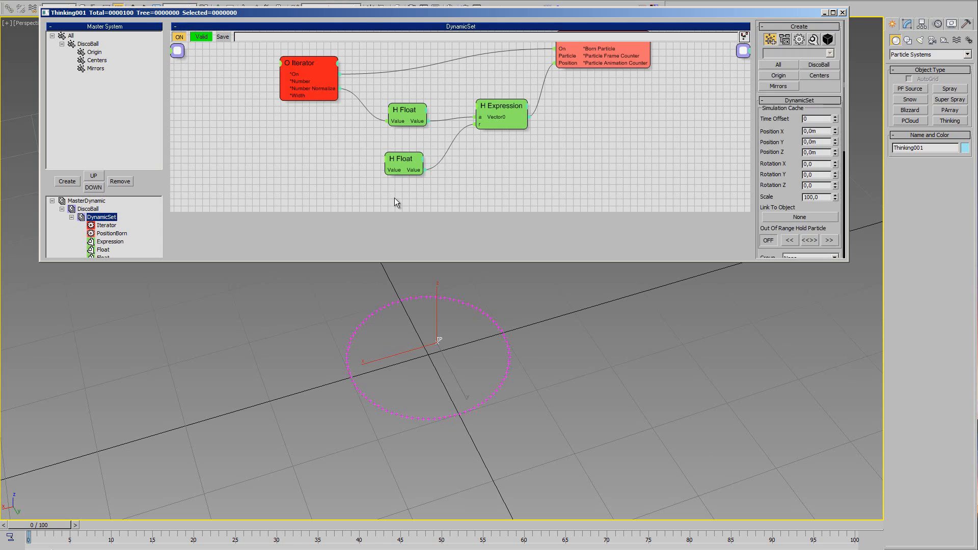
click(402, 162)
mouse_move(829, 111)
mouse_down()
mouse_move(831, 120)
mouse_move(835, 100)
mouse_move(833, 109)
mouse_up()
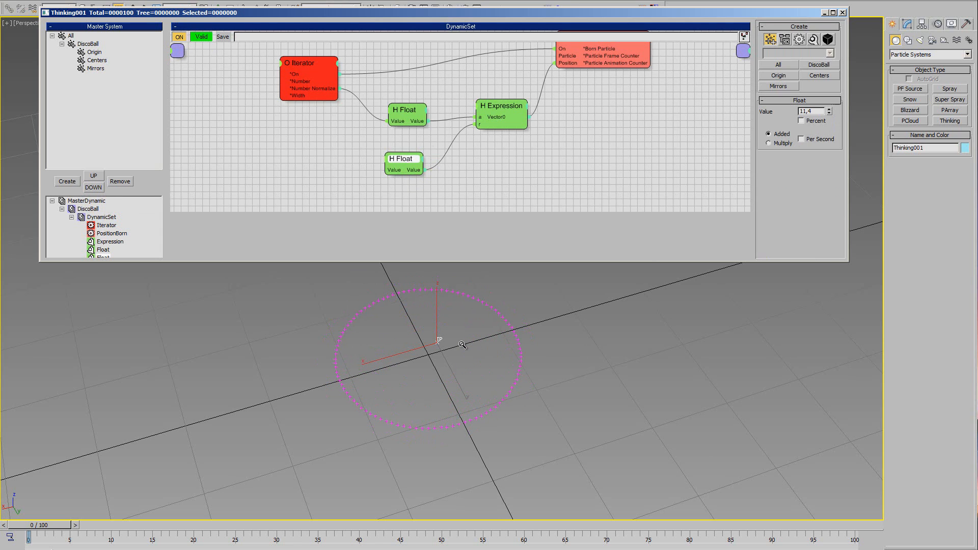
middle_drag(465, 345, 468, 367)
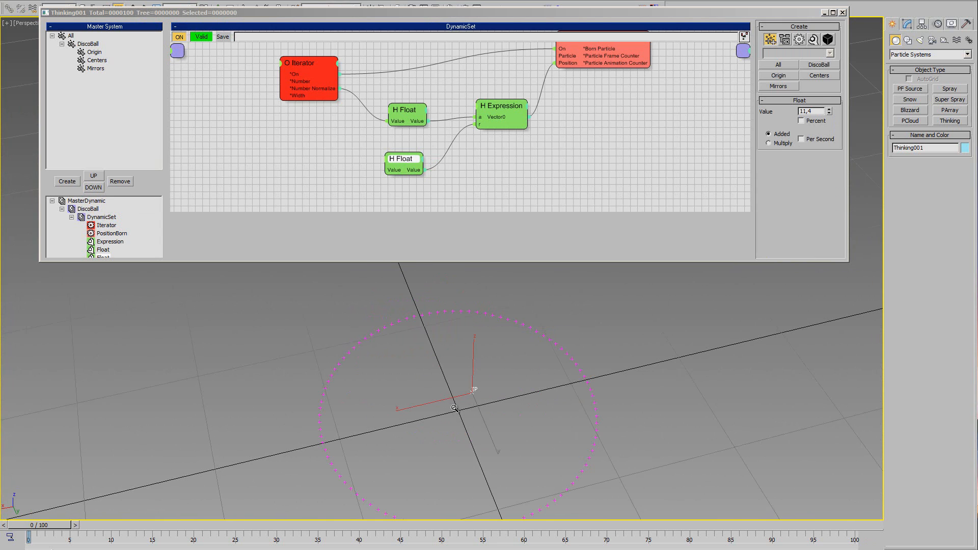
ctrl+alt+middle_drag(459, 411, 480, 388)
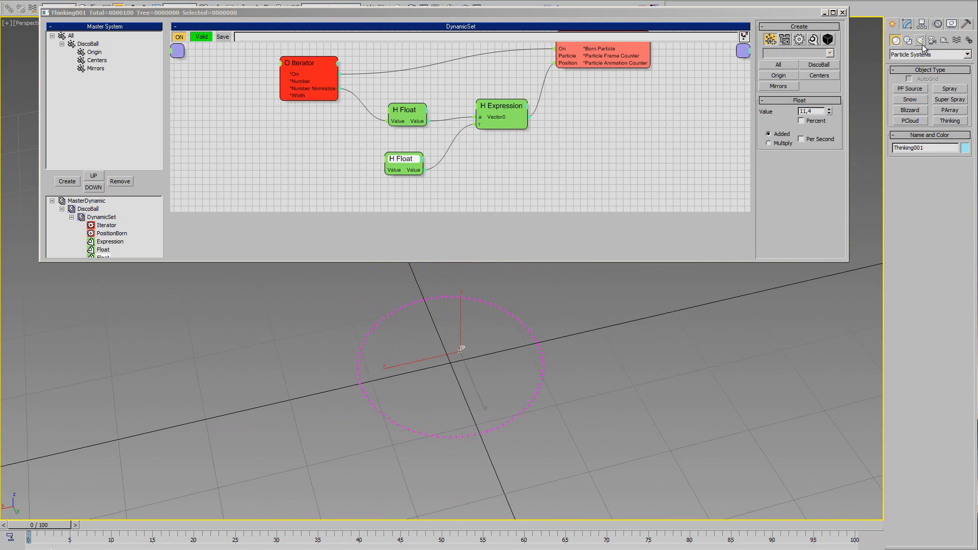
Create a small Dummy helper object near the edge of the particle circle and move it inside the circle.
click(944, 41)
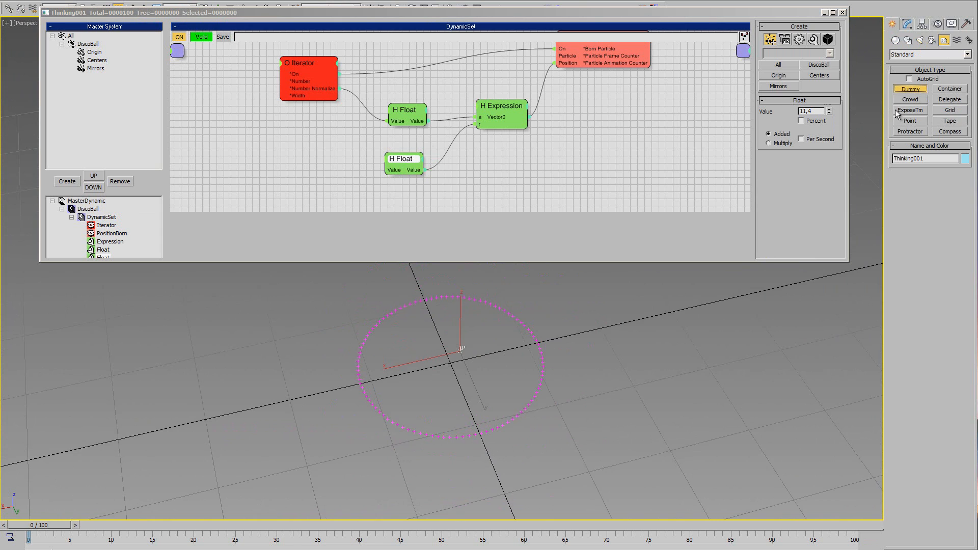
drag(376, 378, 389, 387)
right_click(433, 401)
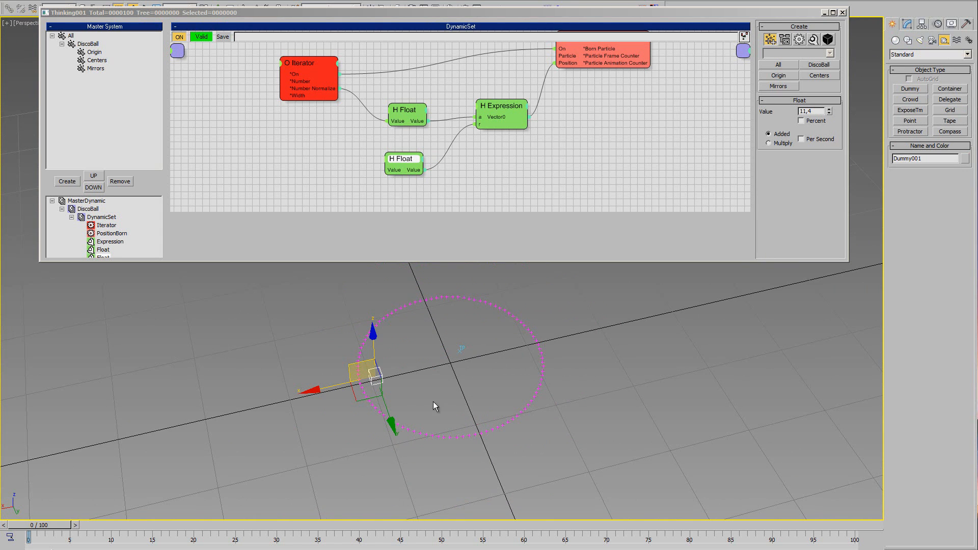
mouse_move(386, 405)
alt+middle_down()
mouse_move(426, 355)
mouse_move(389, 402)
alt+middle_up()
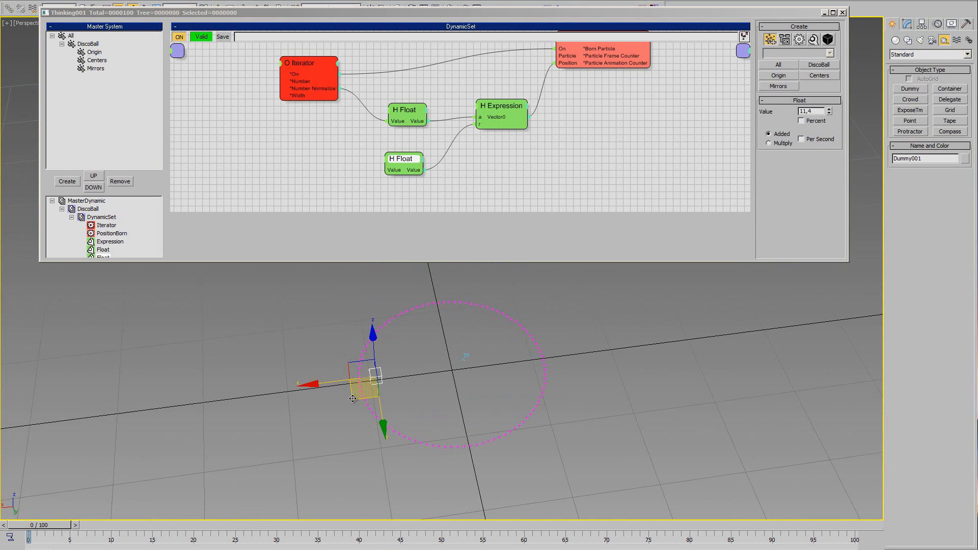
drag(356, 400, 377, 416)
alt+middle_drag(376, 416, 481, 377)
drag(397, 387, 405, 402)
Add a Node helper beside the Iterator in the dynamic set and assign Dummy001 as its picked node.
middle_drag(184, 75, 228, 84)
right_click(182, 196)
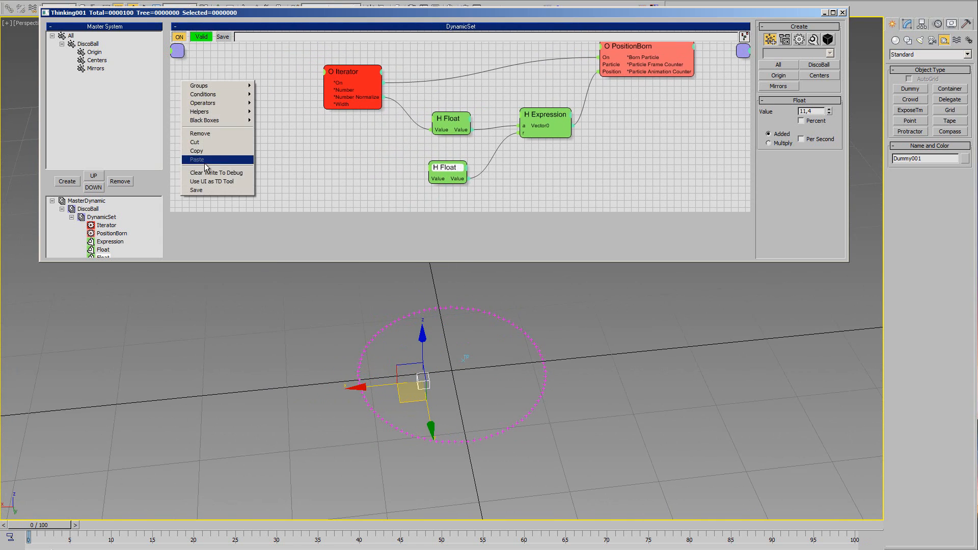
mouse_move(217, 113)
mouse_move(270, 122)
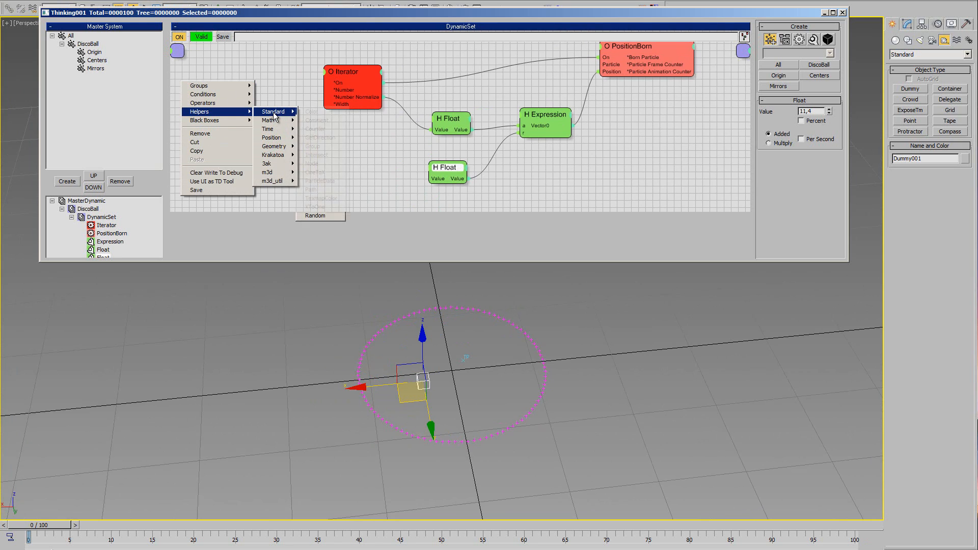
click(316, 164)
drag(249, 94, 247, 112)
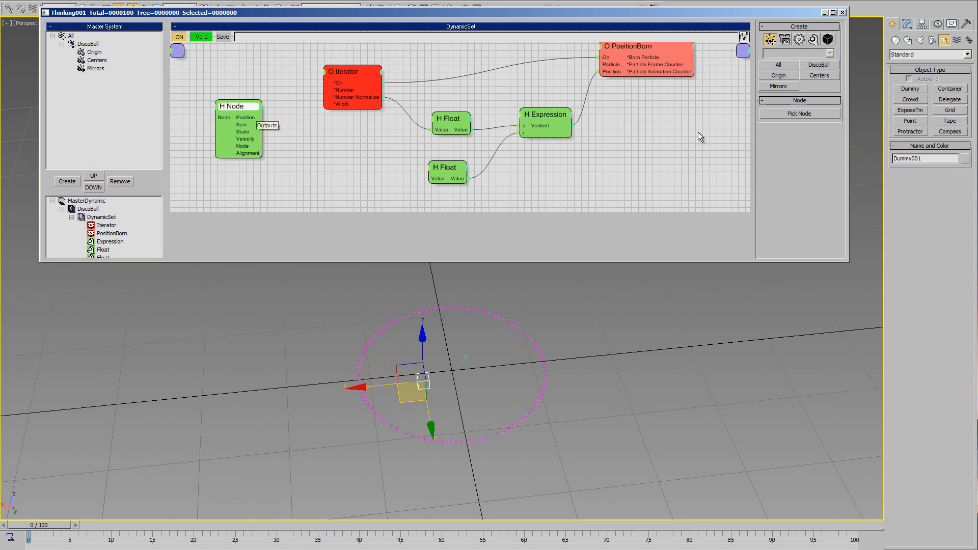
click(795, 114)
click(427, 385)
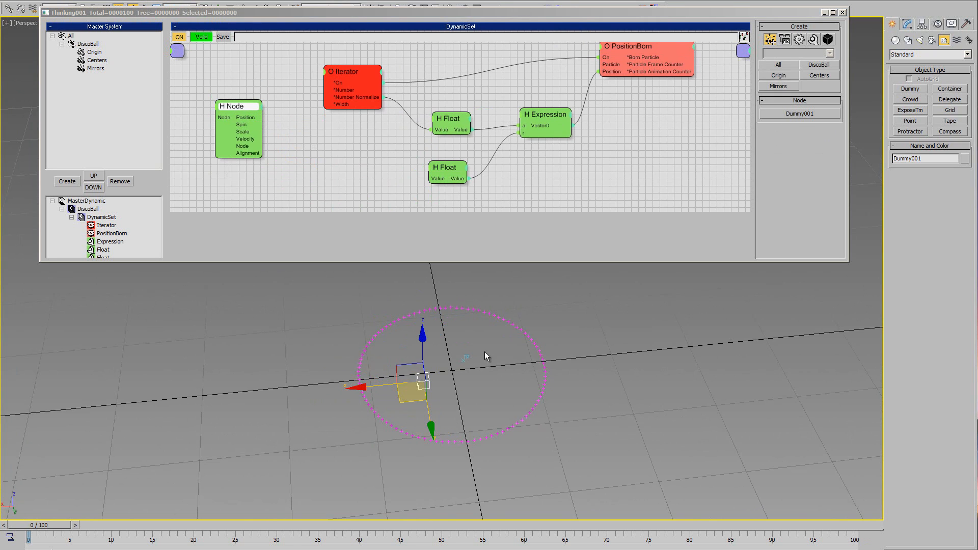
Rearrange the PositionBorn, Expression and Node operators to free up space in the dynamic set.
scroll(518, 325, up, 3)
scroll(515, 336, down, 2)
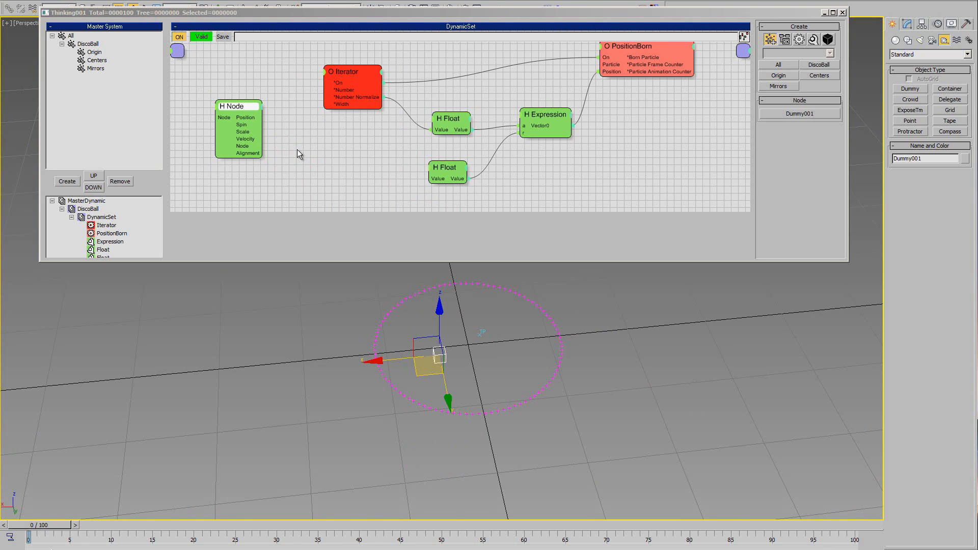
drag(638, 54, 685, 60)
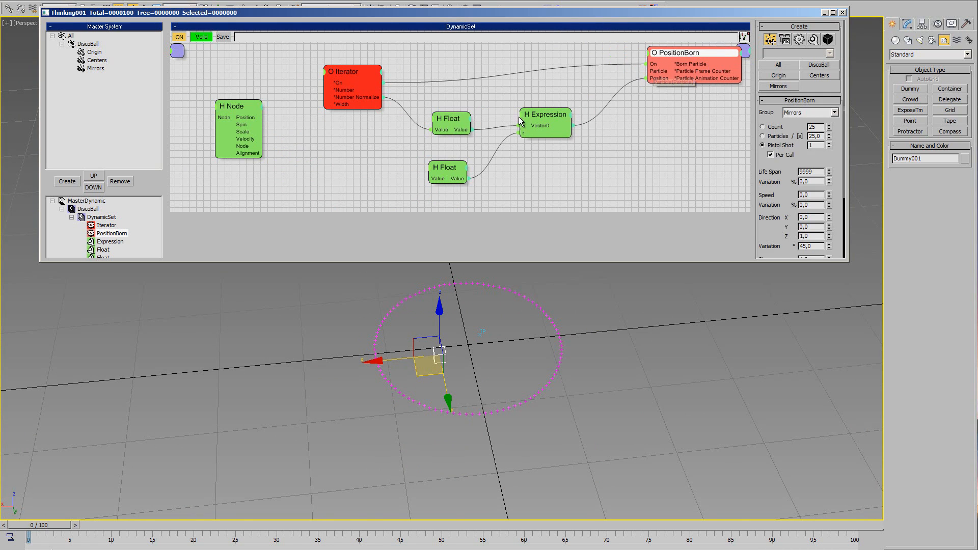
drag(520, 123, 517, 122)
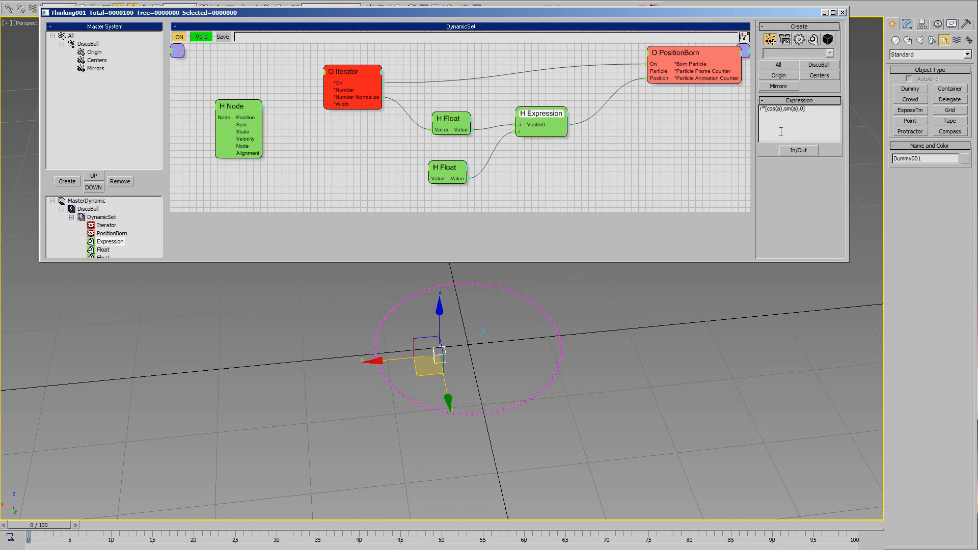
double_click(813, 113)
drag(243, 106, 244, 121)
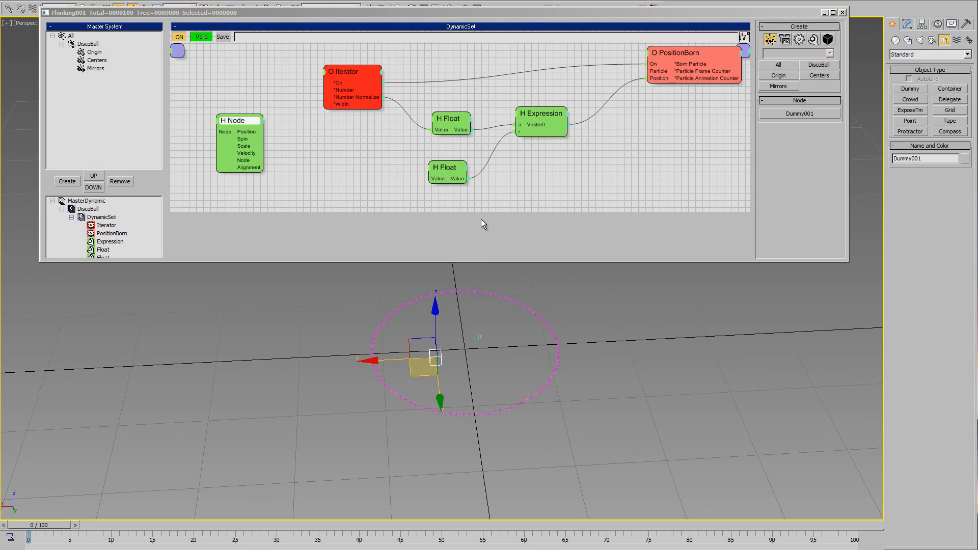
Add a Math helper between the Expression and PositionBorn operators.
right_click(515, 164)
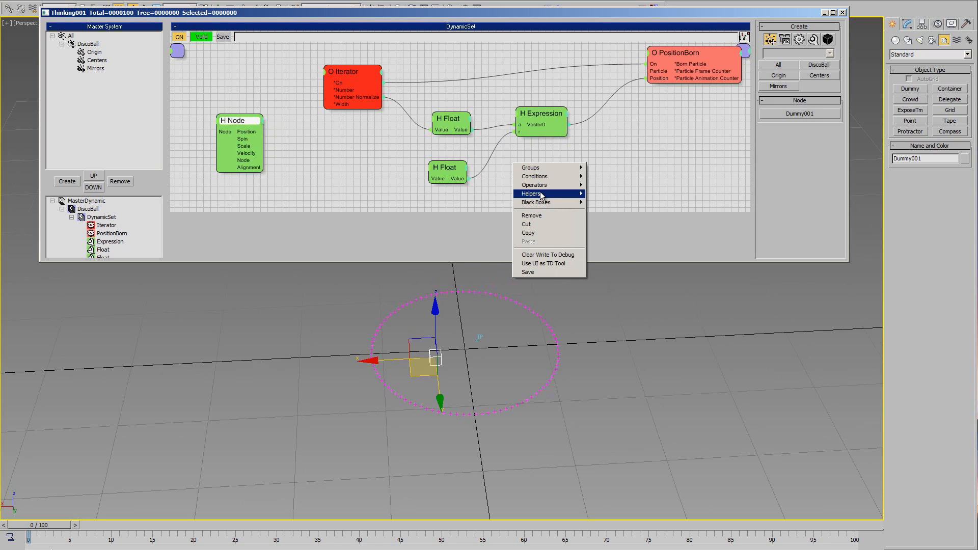
mouse_move(541, 196)
mouse_move(600, 203)
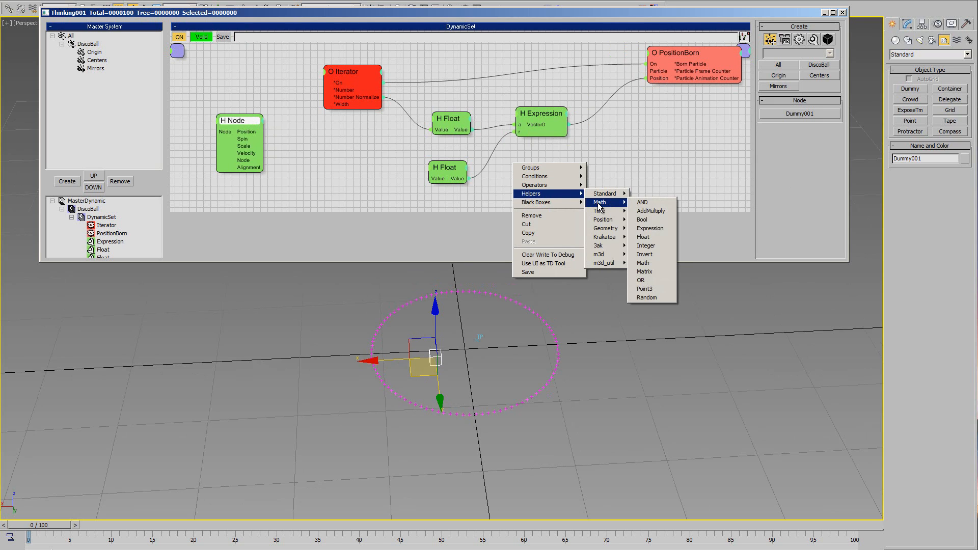
click(643, 263)
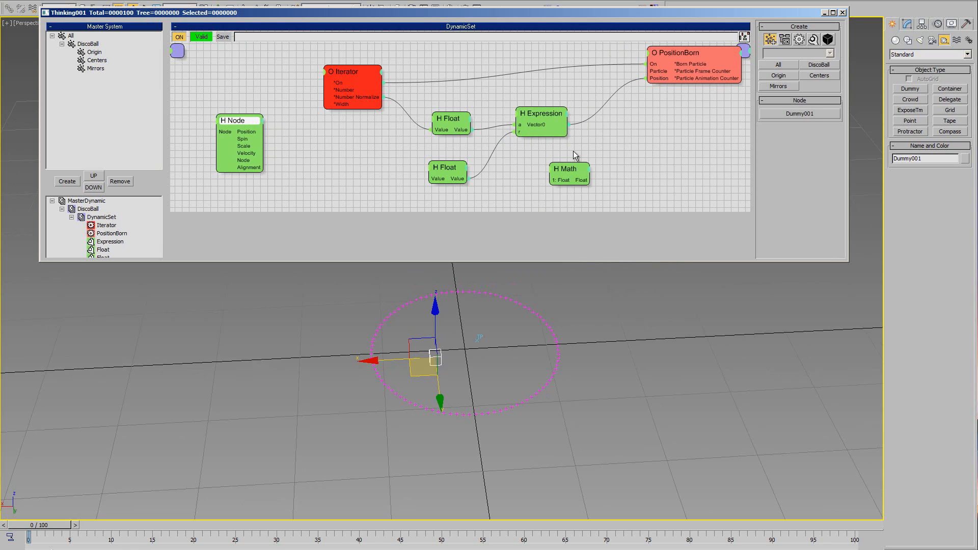
click(611, 144)
Set both inputs of the Math helper to Vector and place it beside the Expression helper.
click(810, 113)
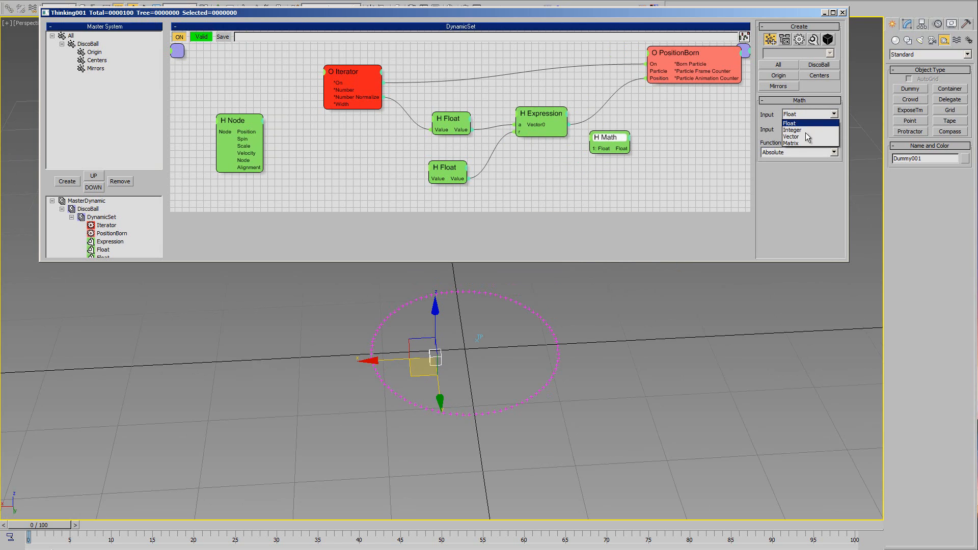
click(803, 137)
click(815, 129)
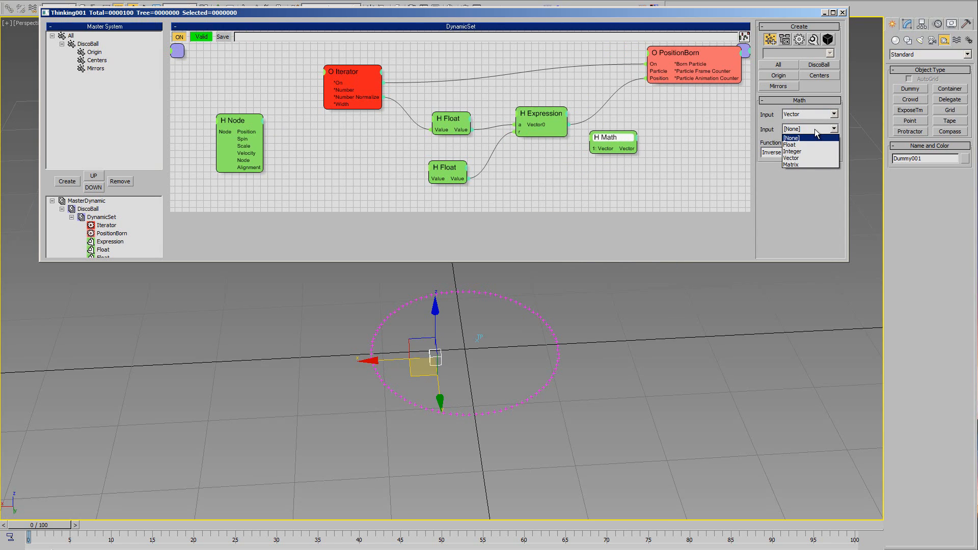
click(803, 151)
drag(597, 142, 623, 127)
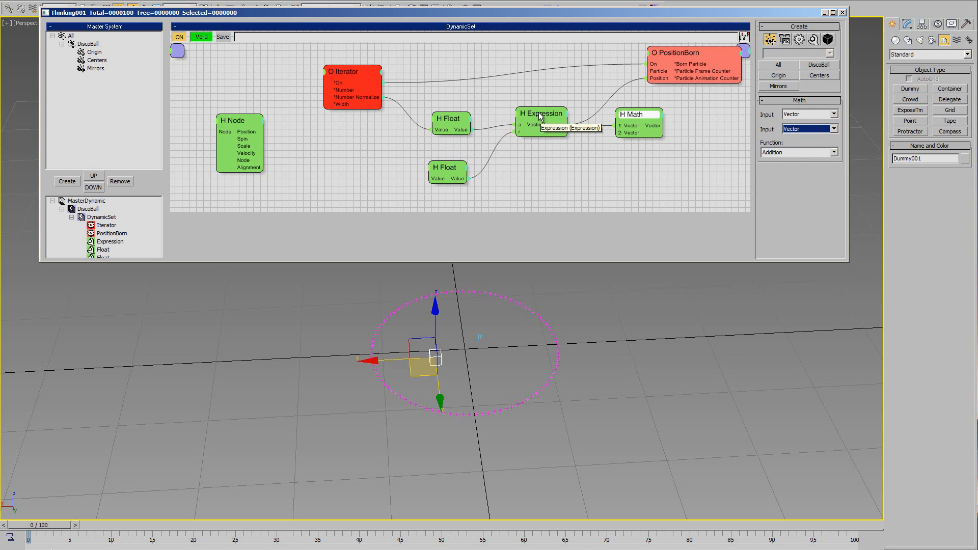
Connect the Node's Position to the Math helper's first Vector input and the Expression's output to its second.
drag(540, 115, 537, 118)
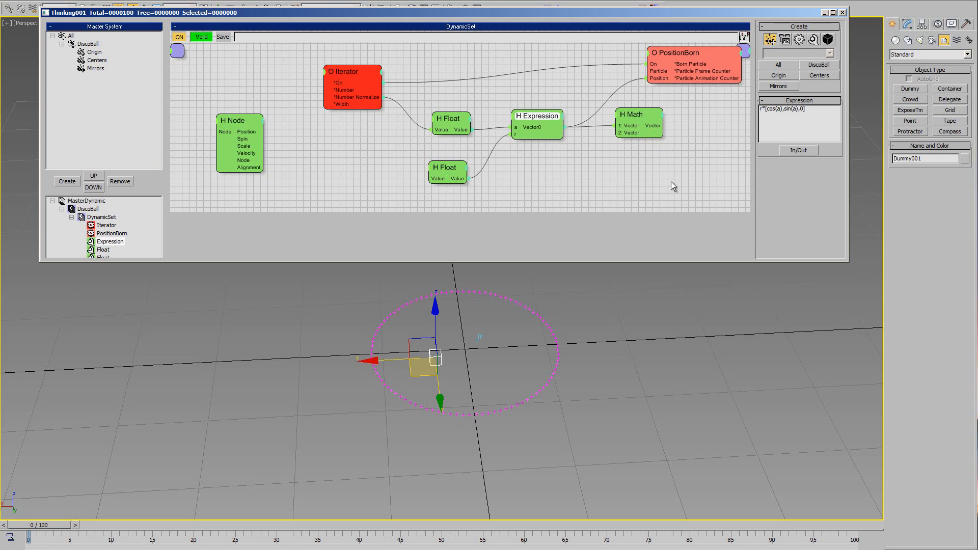
drag(237, 127, 237, 148)
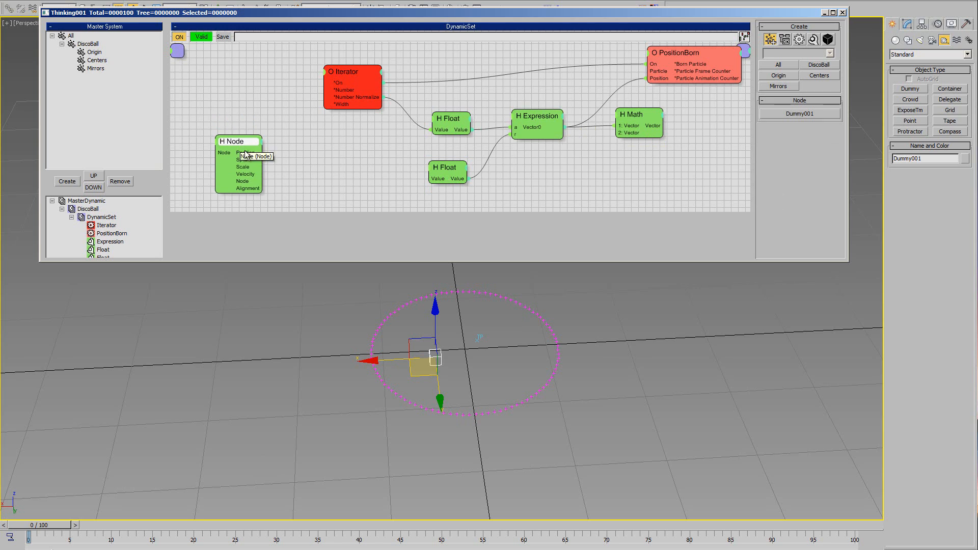
drag(617, 125, 540, 145)
drag(262, 152, 565, 126)
drag(635, 138, 616, 144)
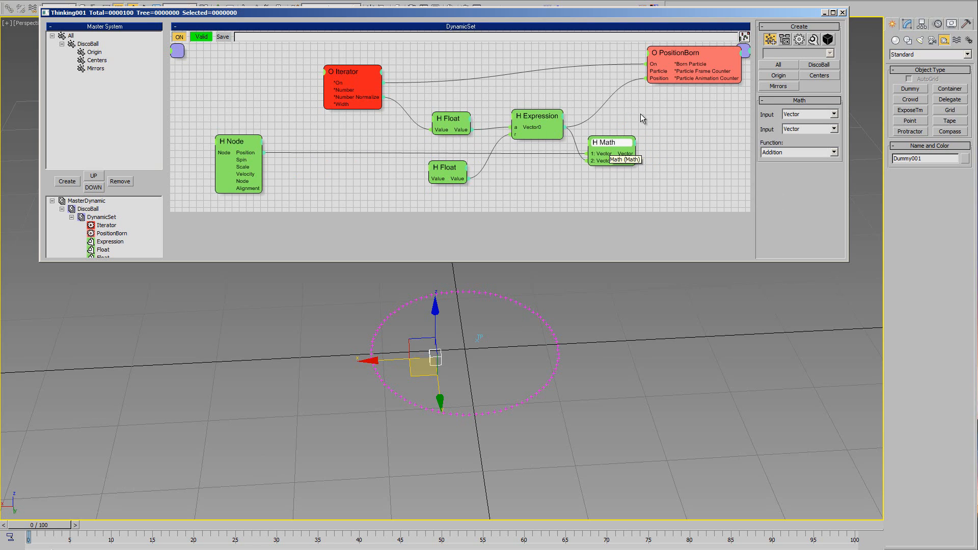
Connect the Math helper's Vector output to PositionBorn's Position input and check the circle around the dummy.
drag(657, 78, 636, 153)
drag(662, 79, 663, 78)
mouse_move(412, 376)
mouse_down()
mouse_move(417, 383)
mouse_move(578, 339)
mouse_move(413, 366)
mouse_up()
alt+middle_drag(474, 356, 543, 313)
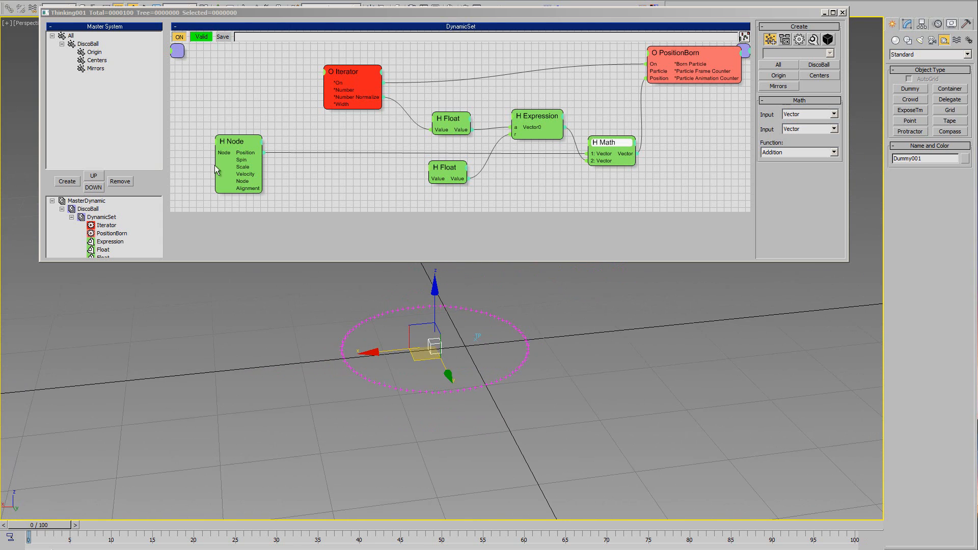
Change the Mirrors group's particle color to light pink by lowering its saturation to 86.
click(95, 69)
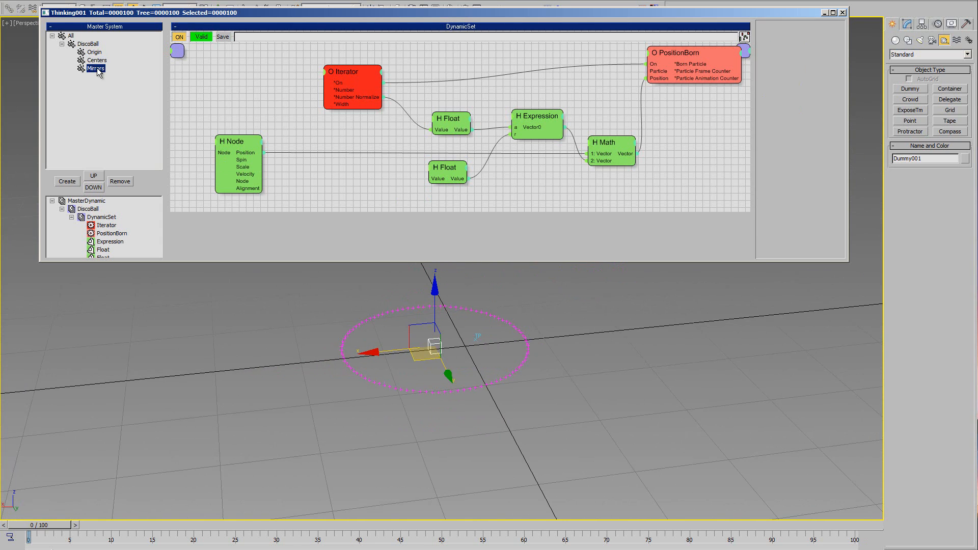
click(801, 37)
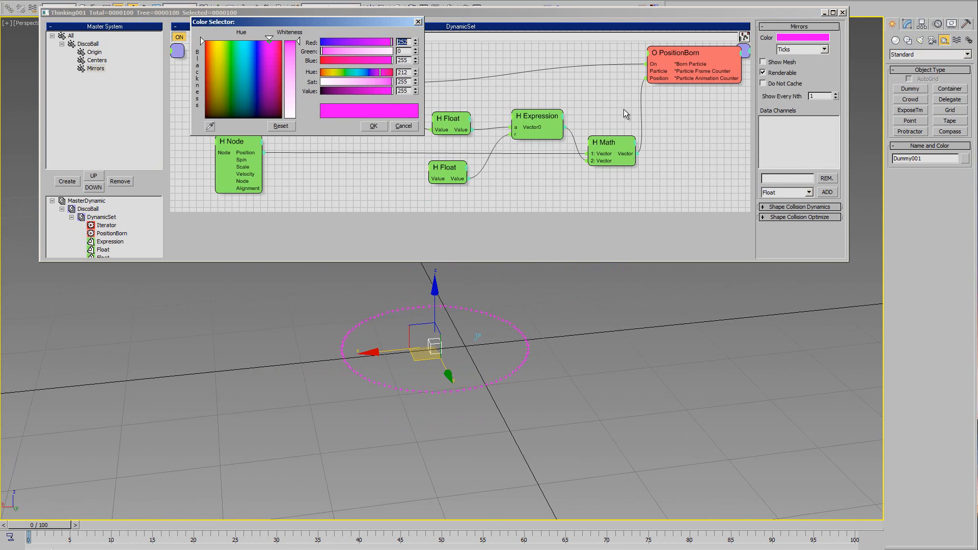
drag(390, 82, 344, 80)
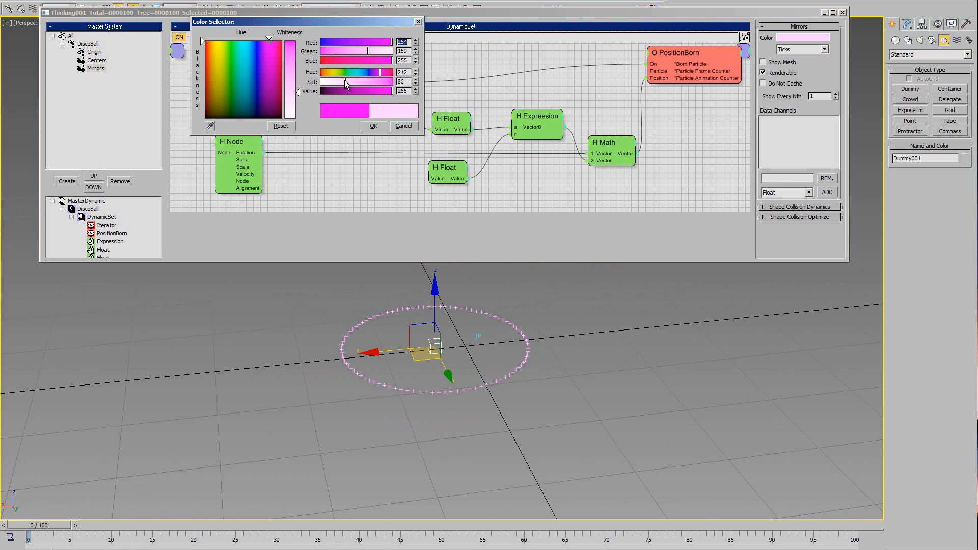
middle_drag(460, 309, 468, 309)
click(373, 126)
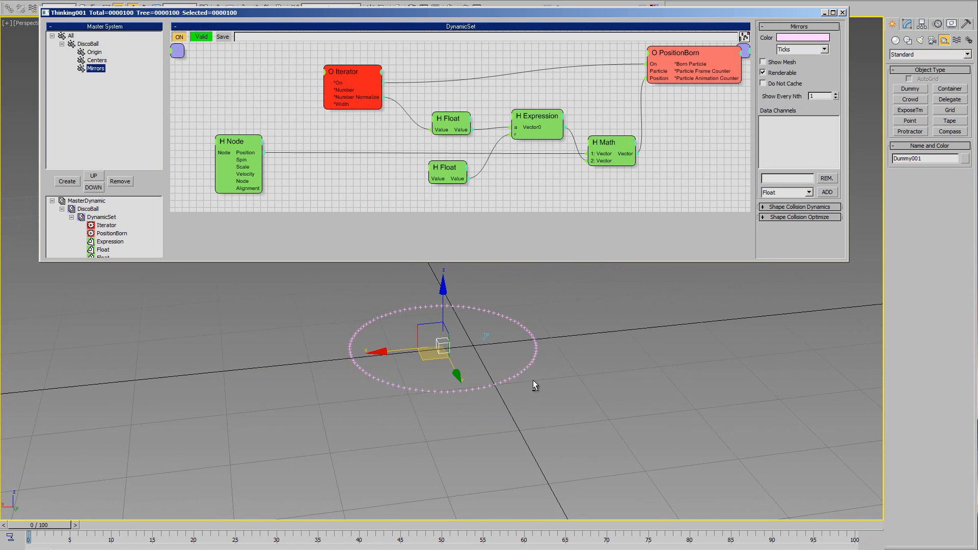
Move the dummy near the grid origin to test that the particle circle follows its position.
alt+middle_drag(533, 380, 535, 402)
scroll(472, 381, up, 3)
middle_drag(477, 378, 533, 294)
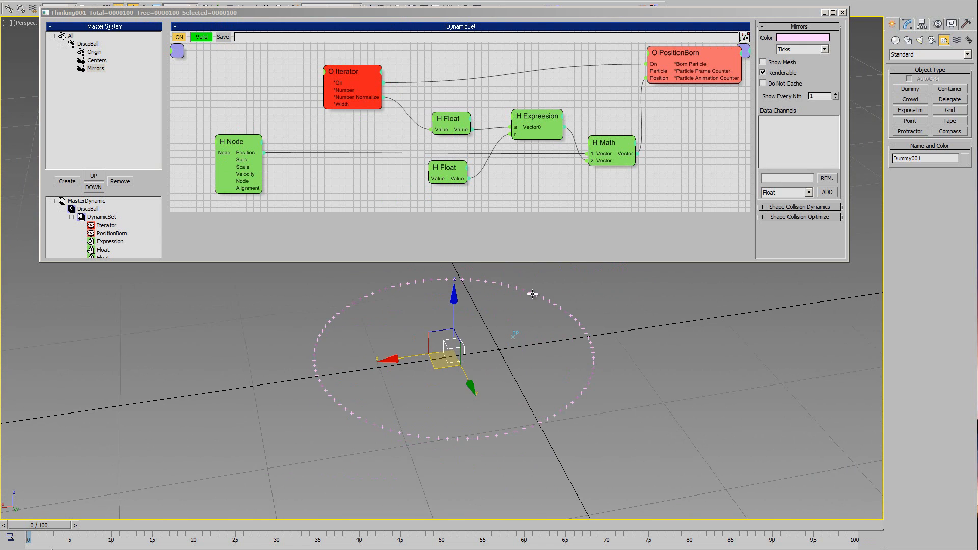
alt+middle_drag(432, 361, 460, 365)
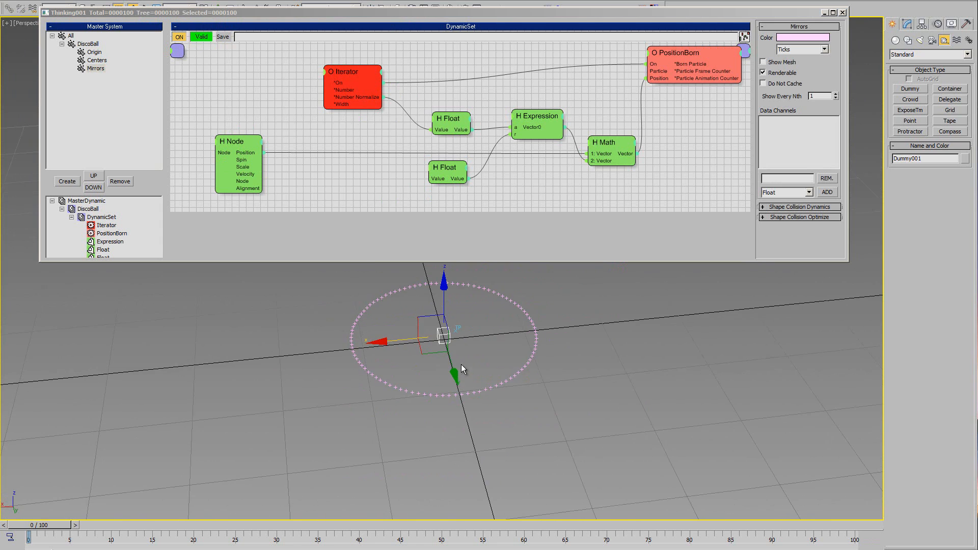
Rotate the dummy to test whether the particle circle follows its orientation, and undo the last rotation.
key(e)
drag(461, 333, 429, 273)
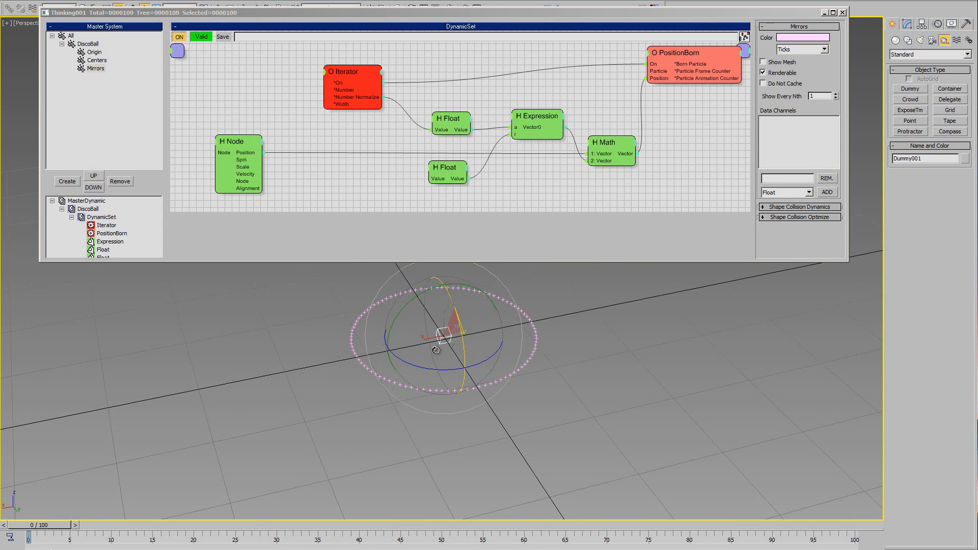
mouse_move(395, 319)
mouse_down()
mouse_move(411, 311)
mouse_move(419, 347)
mouse_move(391, 325)
mouse_up()
mouse_move(470, 351)
alt+middle_down()
mouse_move(491, 334)
mouse_move(456, 352)
alt+middle_up()
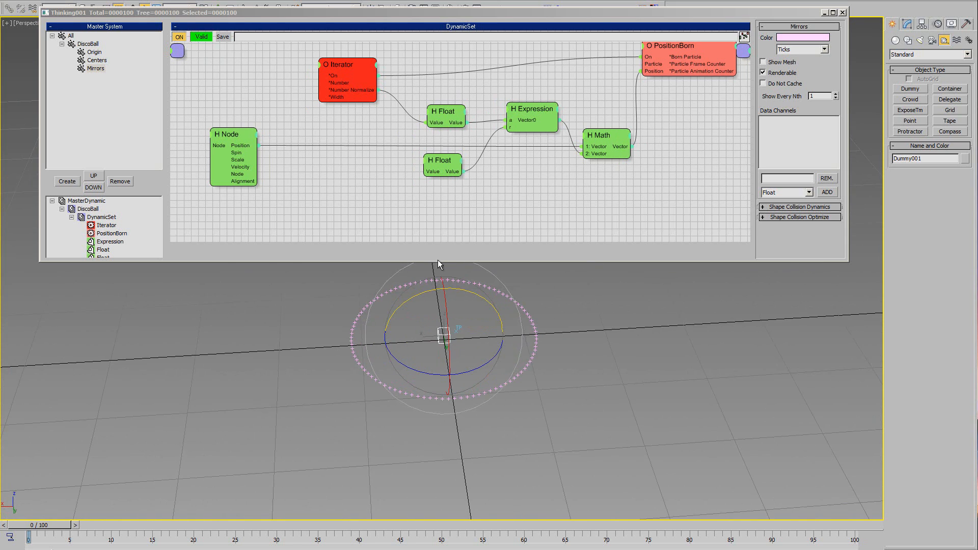
alt+middle_drag(439, 267, 483, 319)
alt+middle_drag(502, 392, 485, 356)
drag(483, 312, 486, 344)
key(ctrl+z)
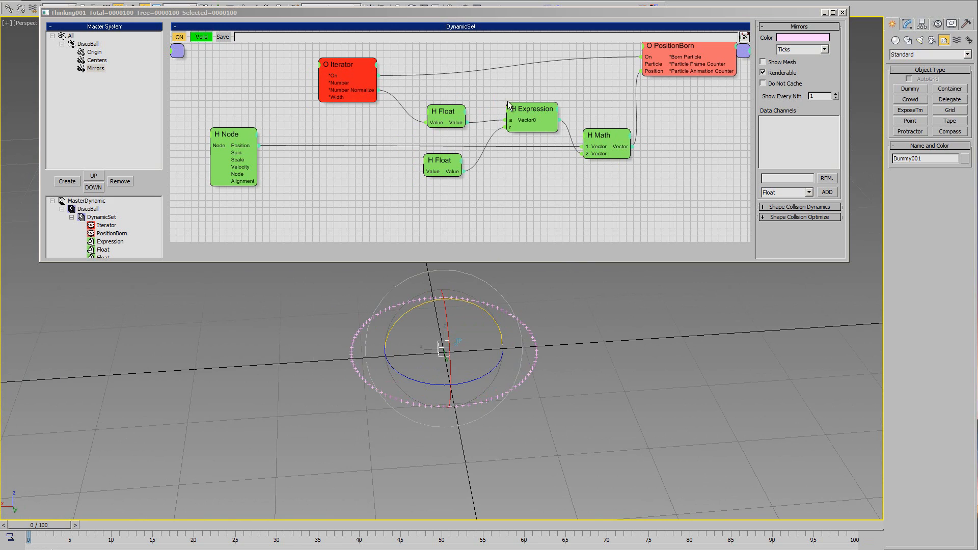
Enlarge the dynamic set canvas and add a Matrix helper below the two Float helpers.
drag(507, 100, 500, 98)
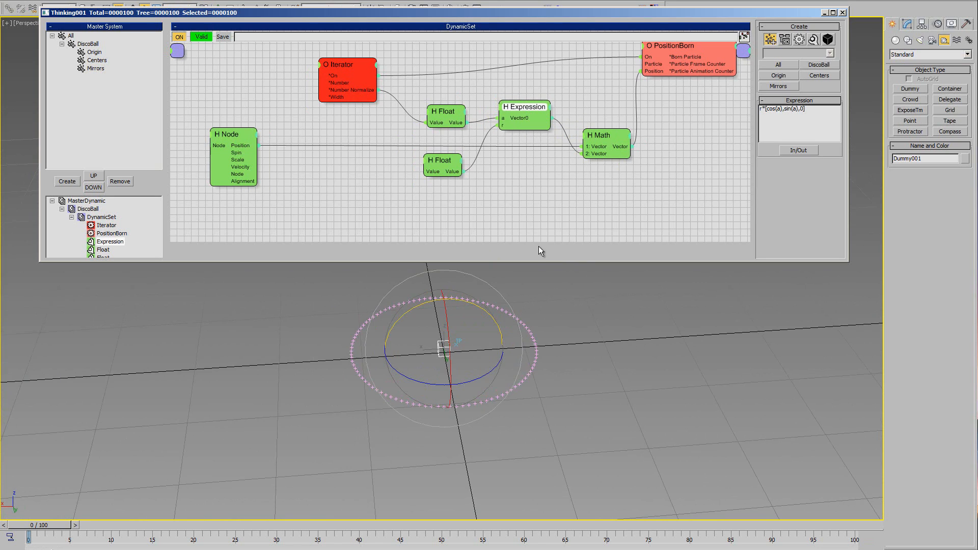
drag(527, 243, 525, 252)
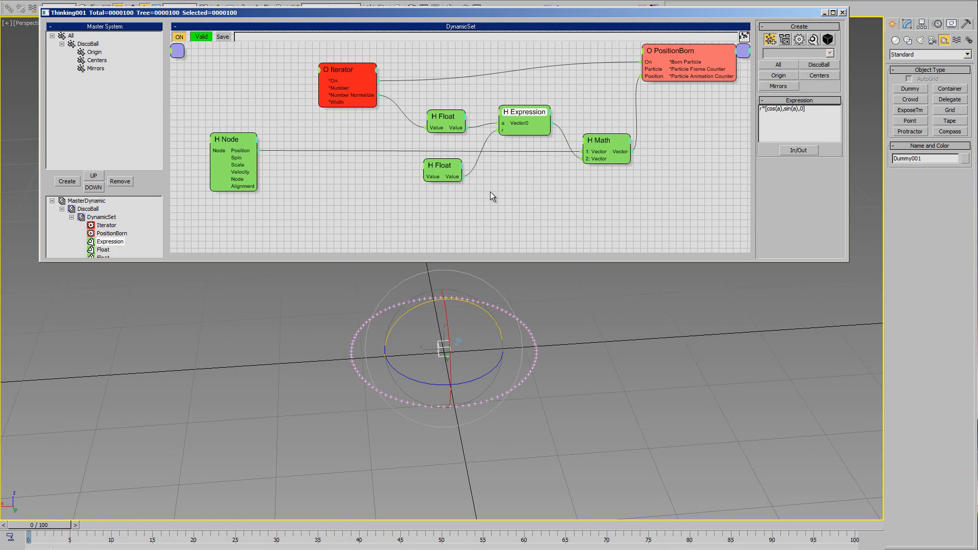
right_click(501, 182)
mouse_move(497, 214)
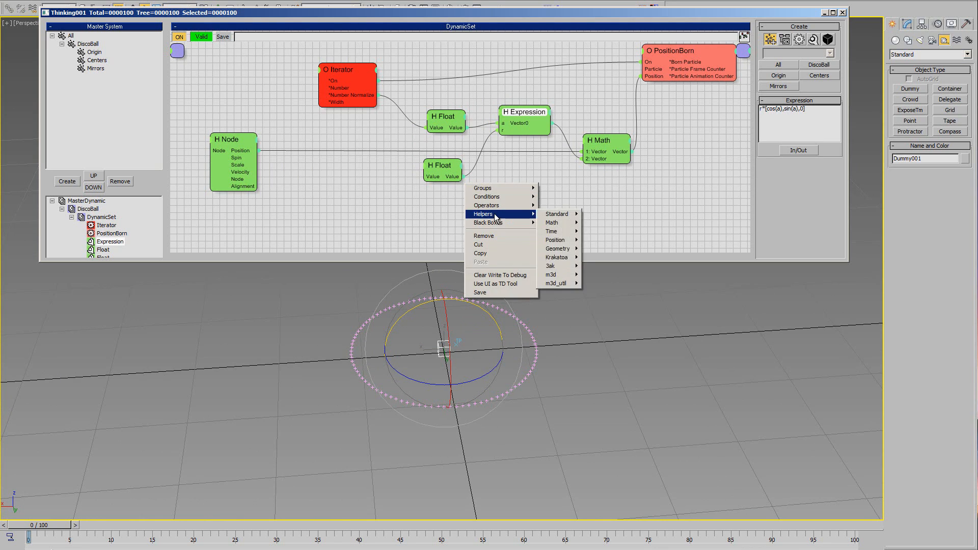
mouse_move(553, 235)
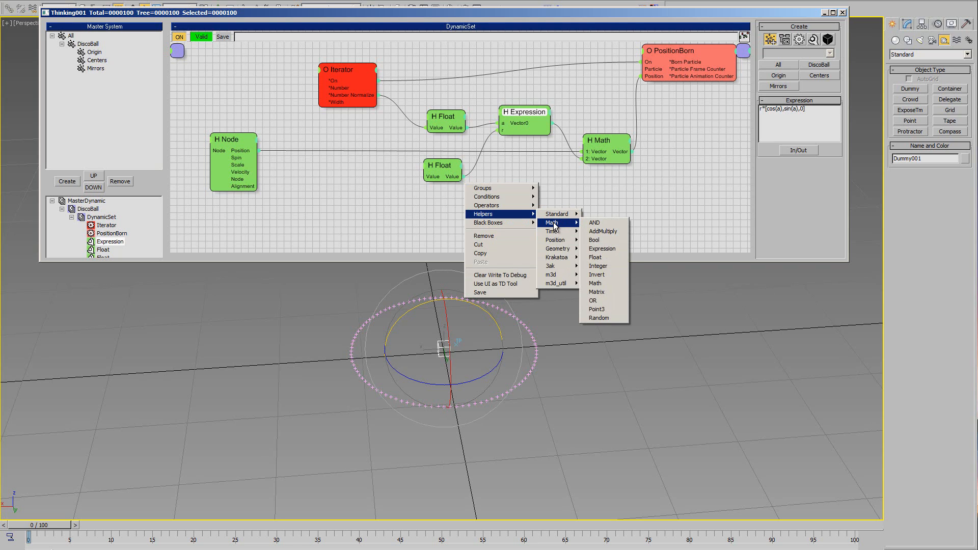
click(603, 292)
drag(533, 191, 464, 220)
Add a second Math helper beside the Matrix helper, below the existing Math helper.
right_click(527, 191)
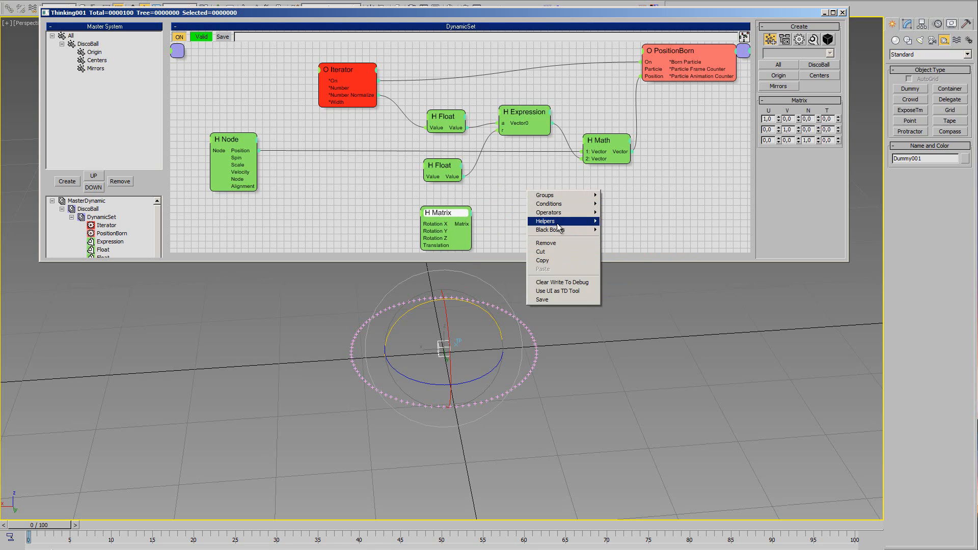
mouse_move(559, 225)
mouse_move(614, 230)
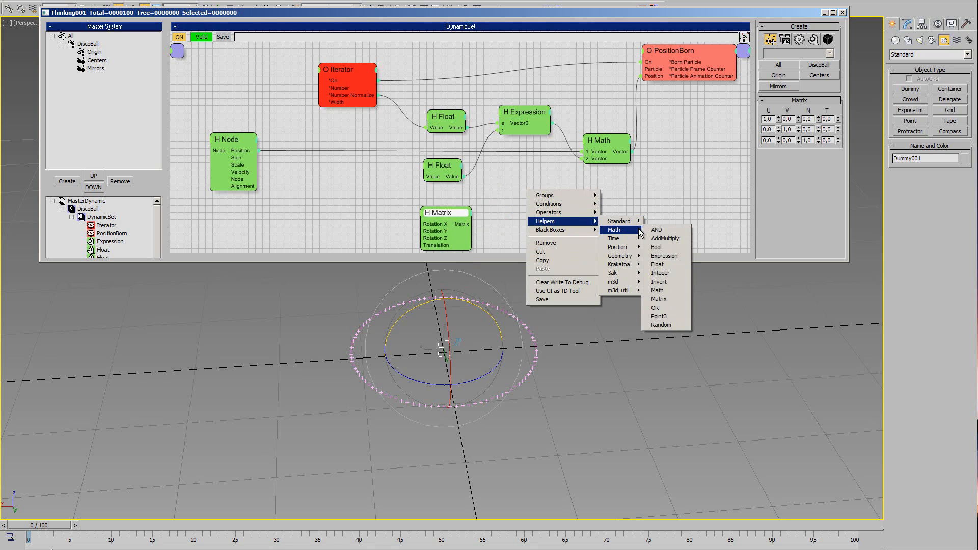
click(667, 290)
drag(586, 199, 565, 218)
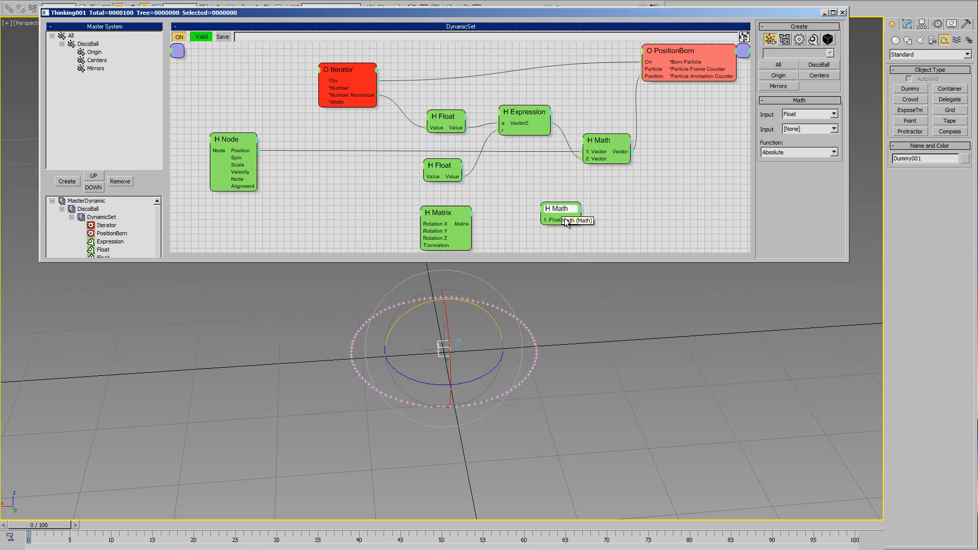
mouse_move(445, 209)
mouse_down()
mouse_move(433, 208)
mouse_move(450, 214)
mouse_up()
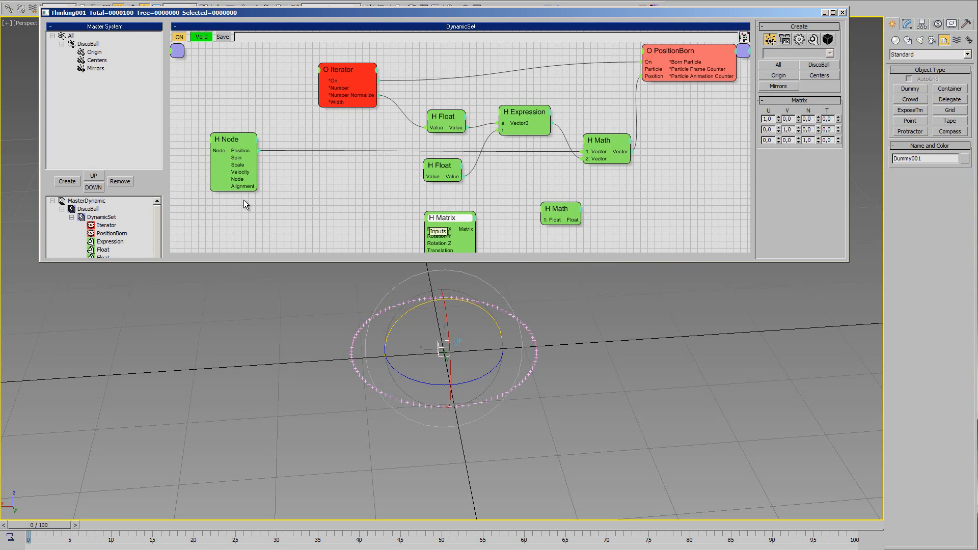
right_click(264, 191)
mouse_move(301, 222)
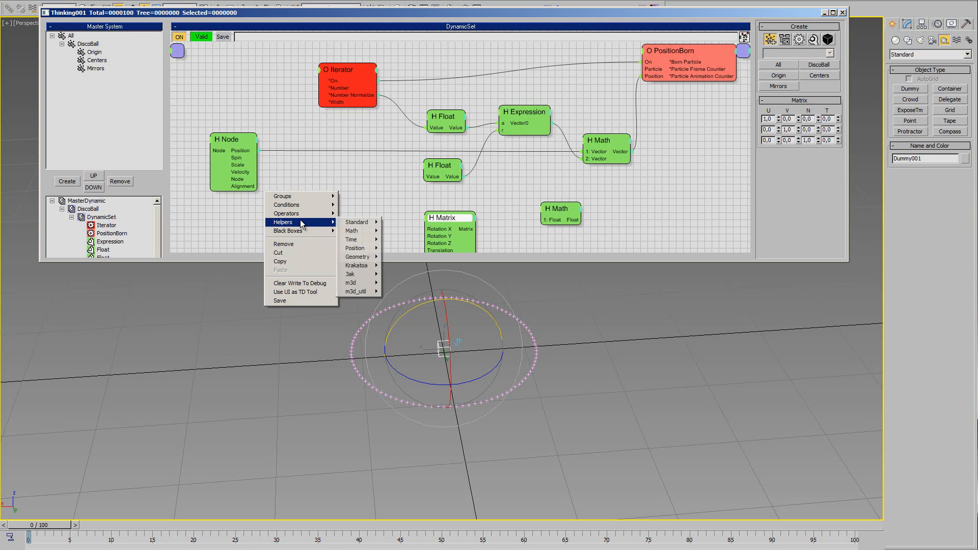
click(319, 179)
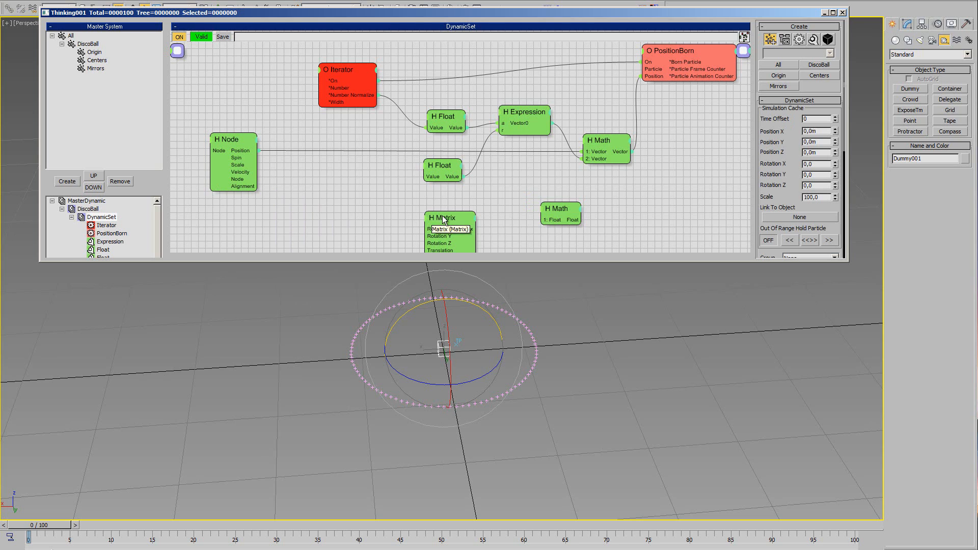
Move the Matrix helper closer to the Node helper and slightly extend the dynamic set canvas.
drag(443, 218, 403, 211)
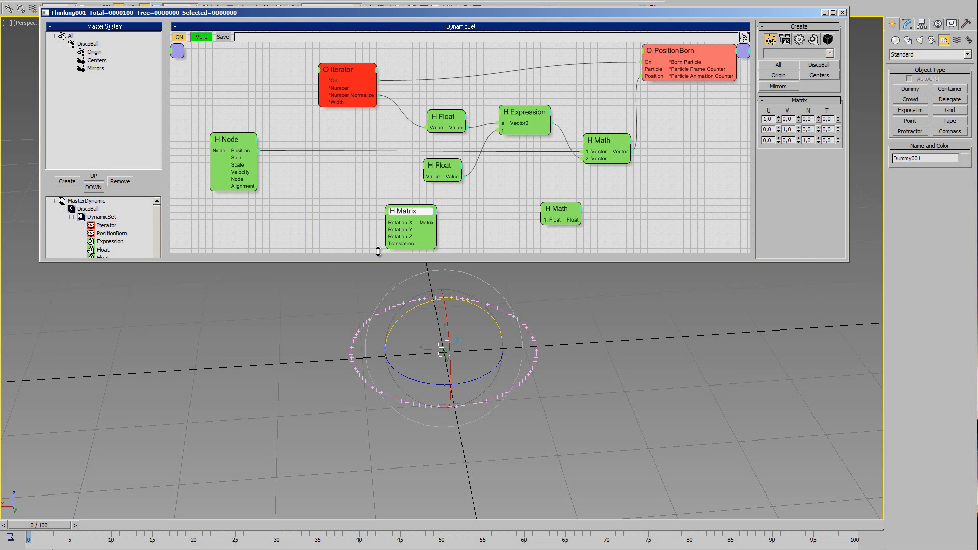
drag(378, 251, 384, 253)
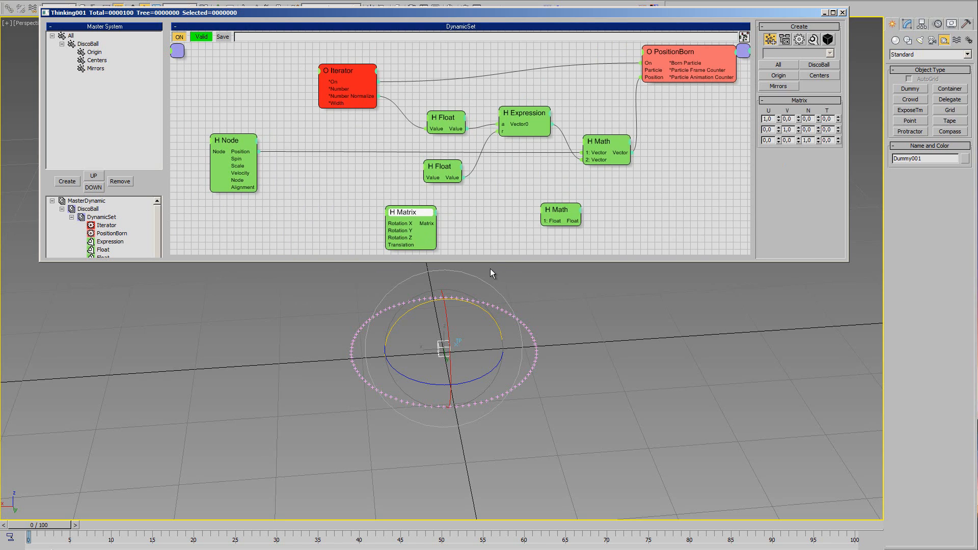
Reposition the PositionBorn operator and nudge the Matrix helper slightly down in the dynamic set.
middle_drag(328, 183, 337, 176)
drag(672, 46, 677, 60)
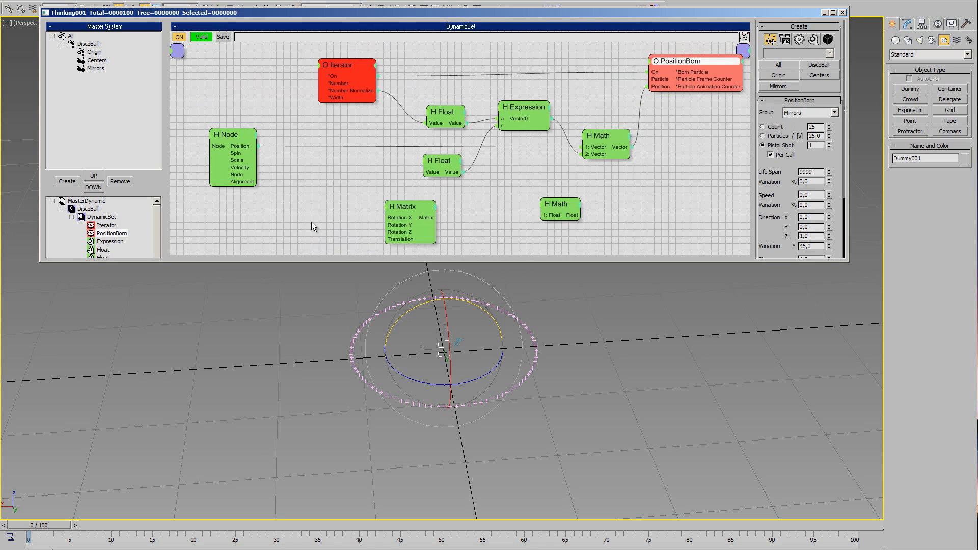
right_click(302, 239)
click(317, 168)
drag(408, 208, 409, 212)
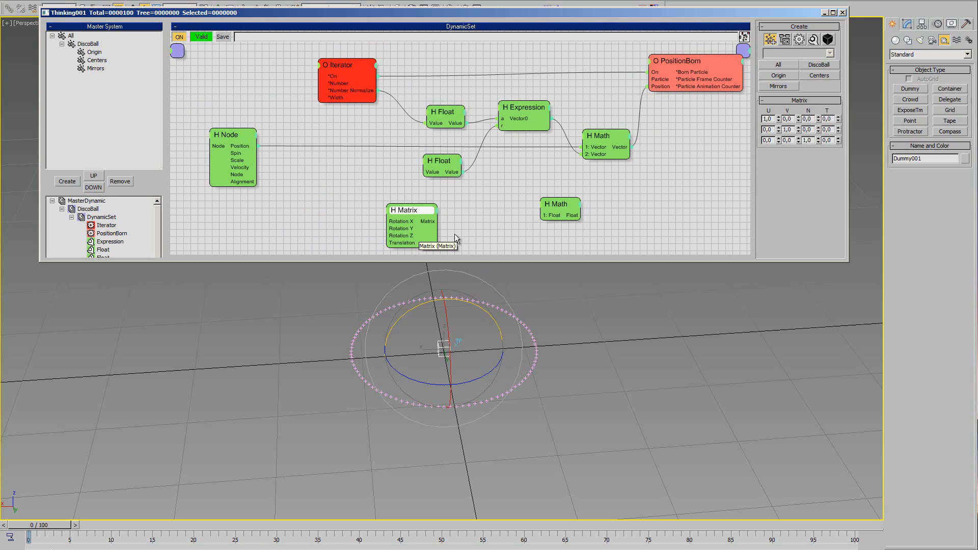
Set the unconnected Math helper's inputs to Vector and Matrix and its function to Vector Transform.
click(549, 203)
drag(549, 203, 534, 201)
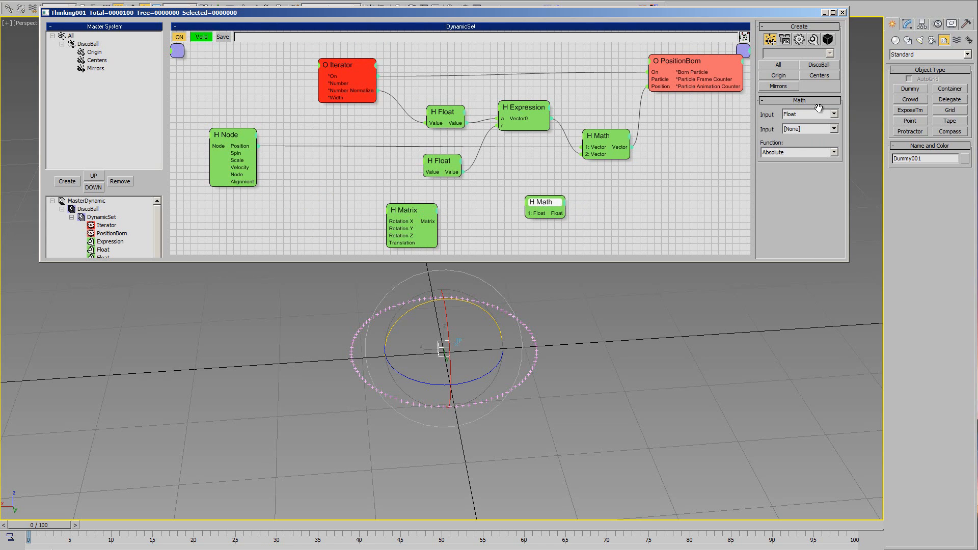
click(817, 116)
click(791, 136)
click(808, 128)
click(792, 165)
click(821, 152)
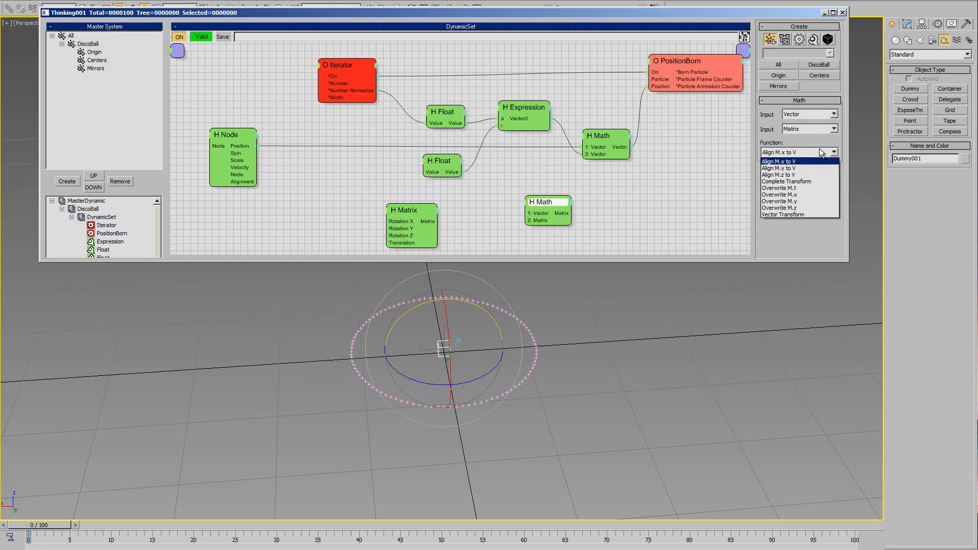
click(783, 214)
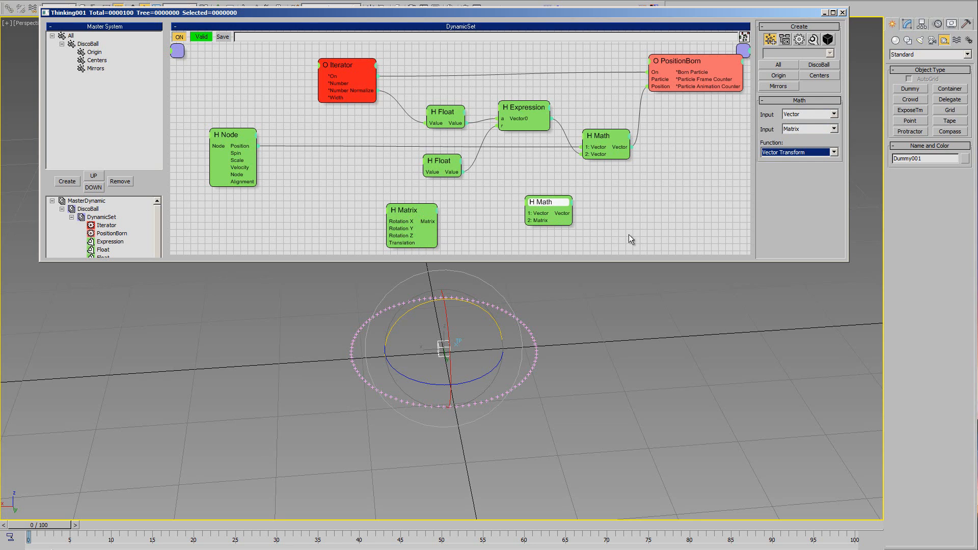
Place the Vector Transform Math helper below the Addition one and connect the Expression's Vector0 and the Matrix output to its inputs.
drag(543, 203, 609, 191)
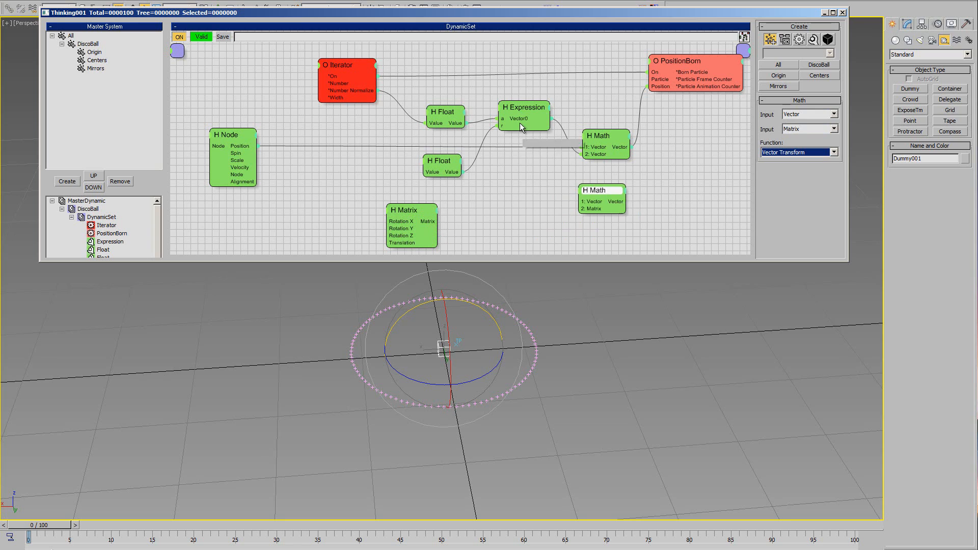
drag(550, 118, 579, 201)
mouse_move(437, 221)
mouse_down()
mouse_move(583, 212)
mouse_move(429, 216)
mouse_up()
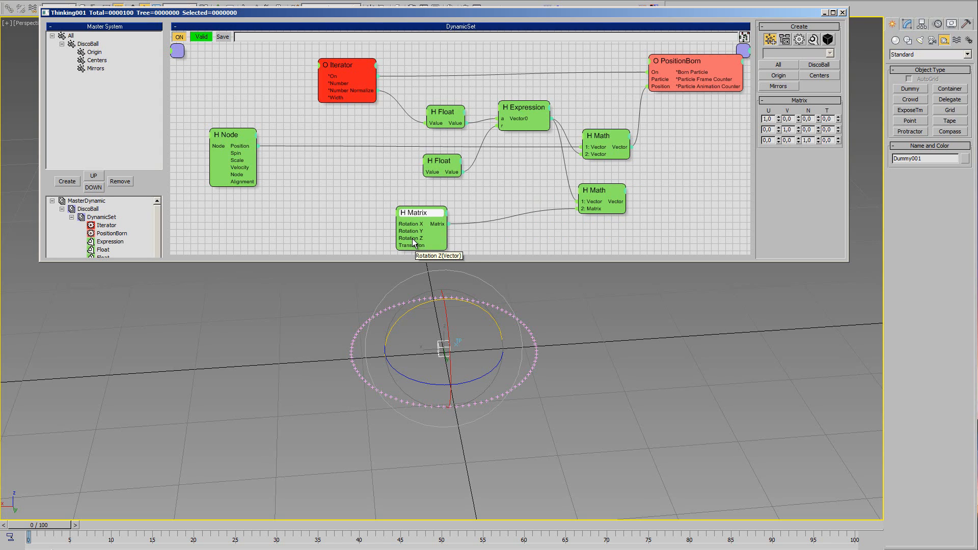
Add a GetDirection helper that takes the Node's Alignment, and connect its X, Y and Z directions to the Matrix rotation inputs.
right_click(282, 176)
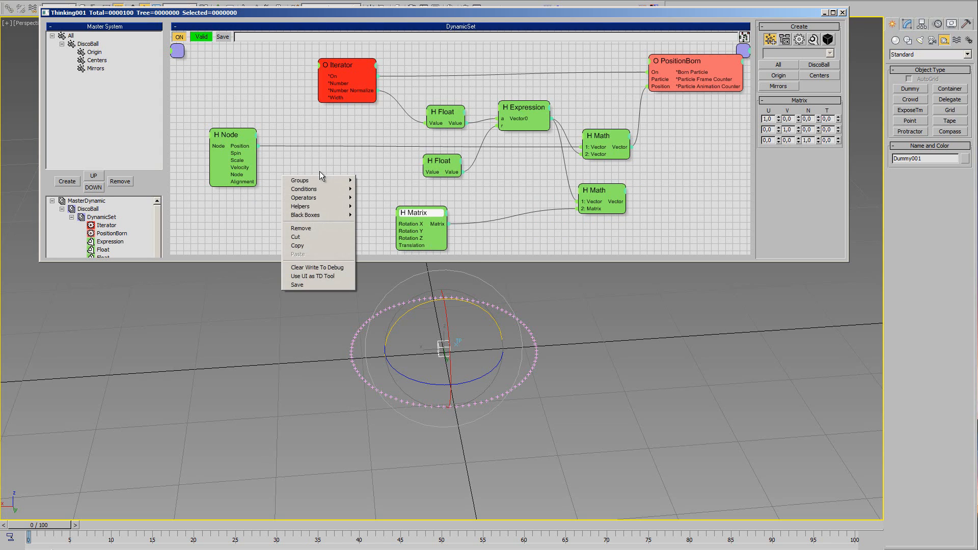
mouse_move(306, 209)
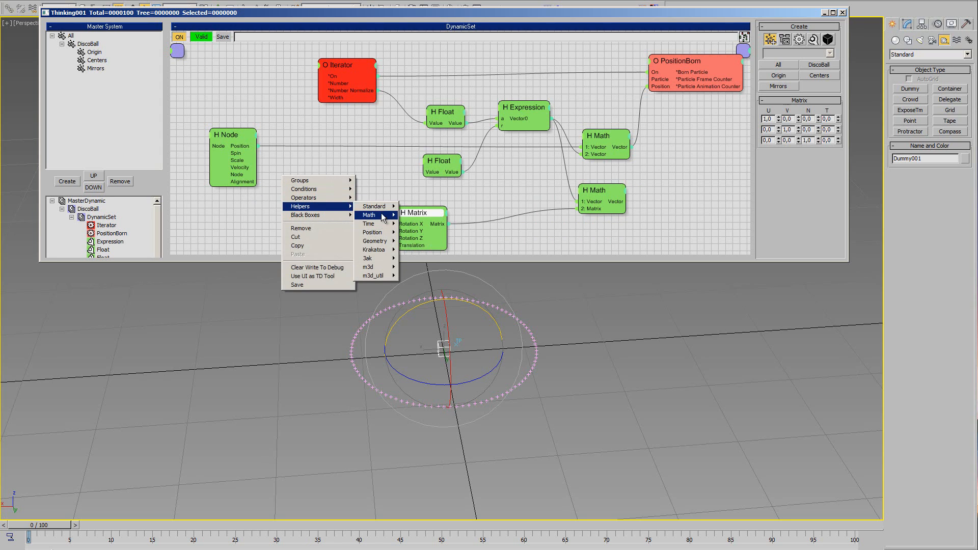
mouse_move(384, 209)
click(421, 232)
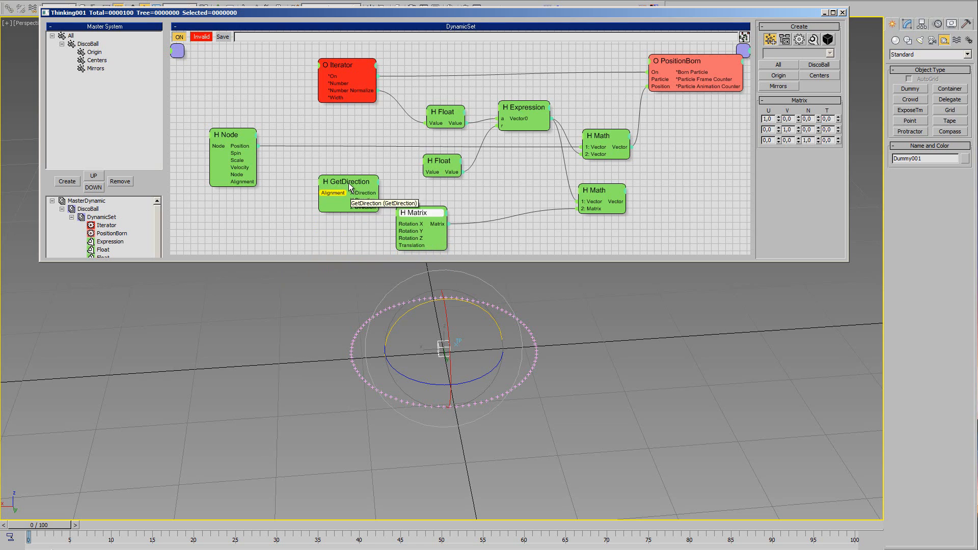
drag(322, 202, 430, 208)
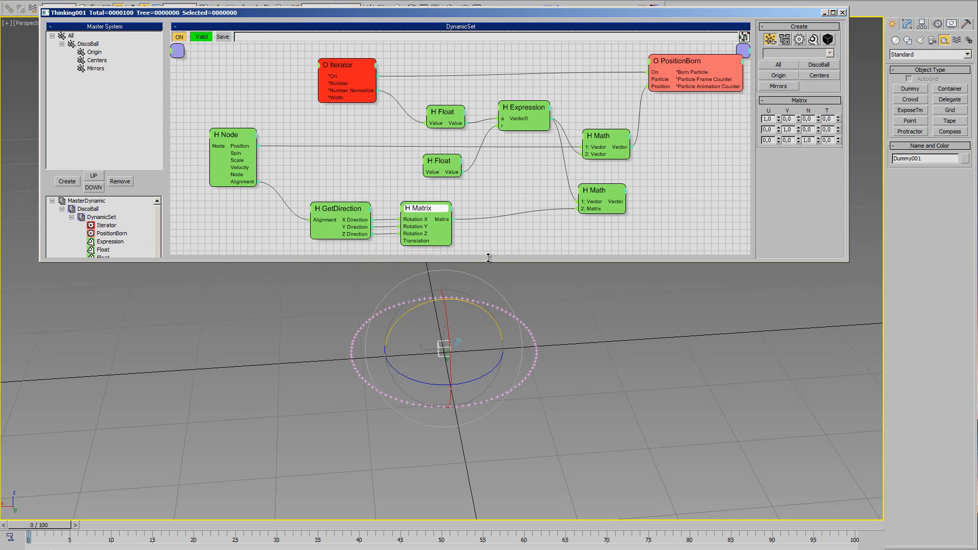
Spread out the node layout, moving PositionBorn and the Addition Math helper further from the Vector Transform Math helper.
drag(488, 257, 489, 262)
middle_drag(534, 233, 505, 190)
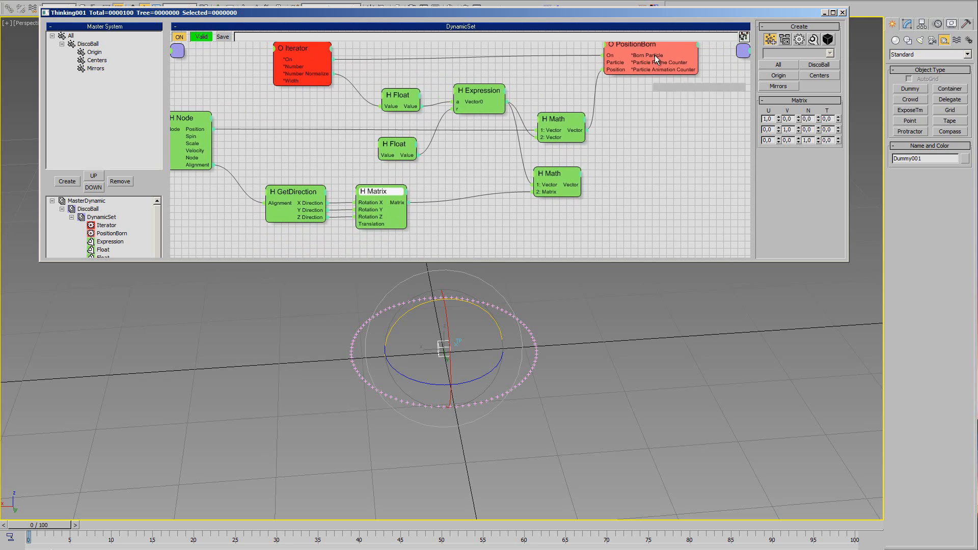
drag(655, 51, 718, 50)
drag(565, 119, 617, 119)
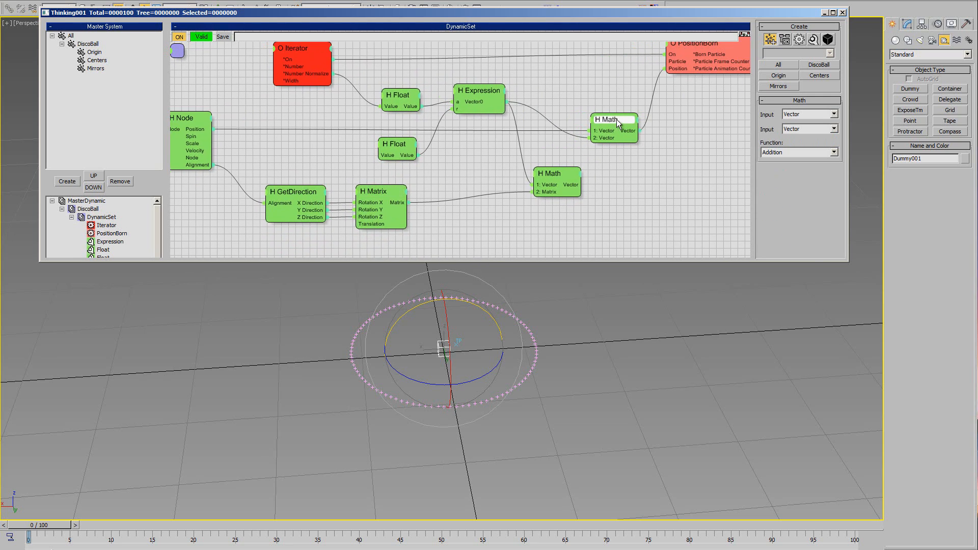
drag(528, 175, 505, 175)
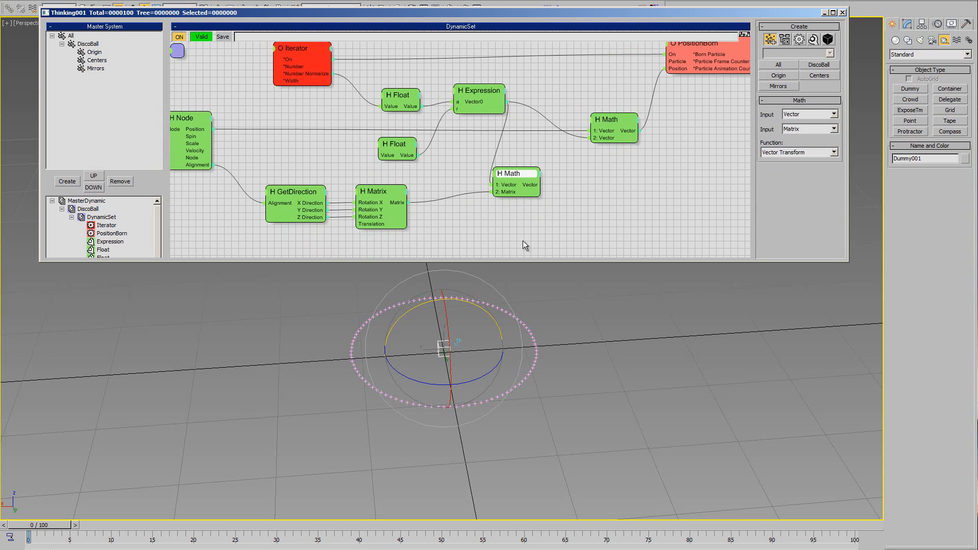
Replace the Expression's link into the Addition Math helper with the Vector Transform Math helper's output, feeding the second Vector input.
click(601, 139)
drag(540, 184, 560, 168)
drag(604, 136, 603, 137)
Move and rotate the dummy to test whether the particle circle follows its position and orientation, undoing the rotations.
middle_drag(478, 317, 480, 324)
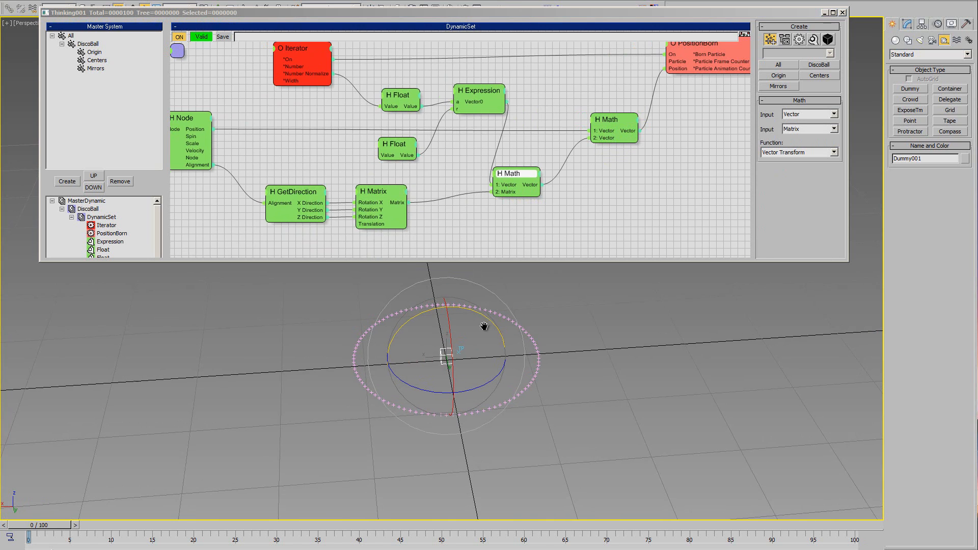
drag(481, 318, 499, 347)
key(ctrl+z)
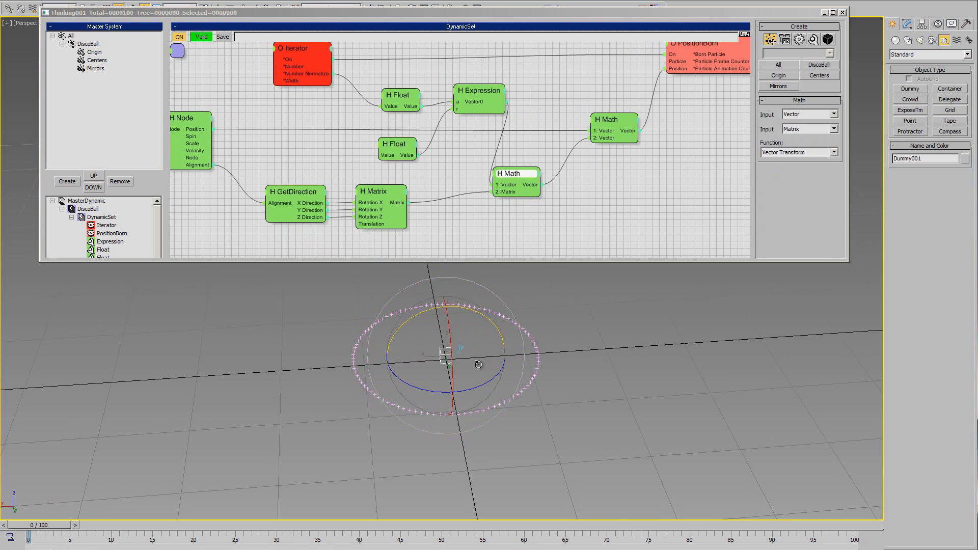
key(w)
drag(425, 372, 489, 359)
key(e)
drag(483, 304, 504, 285)
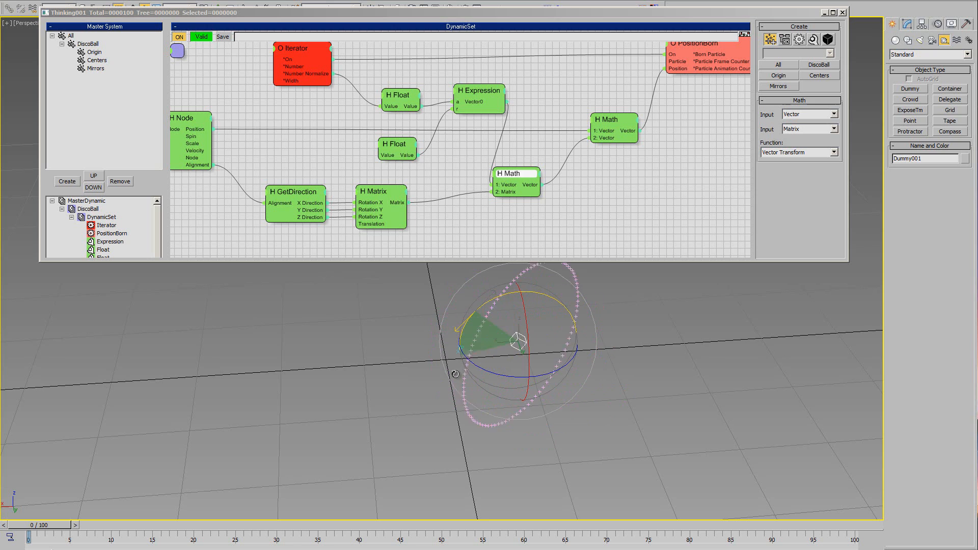
key(ctrl+z)
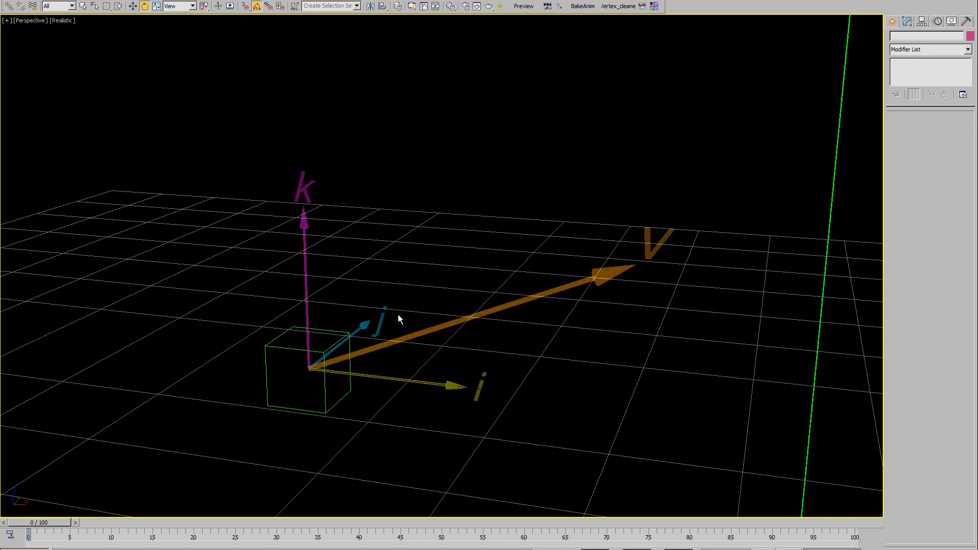
Examine the basis vectors i, j and k, the vector V and their written components in the vector diagram scene.
middle_drag(398, 314, 384, 425)
scroll(441, 422, up, 5)
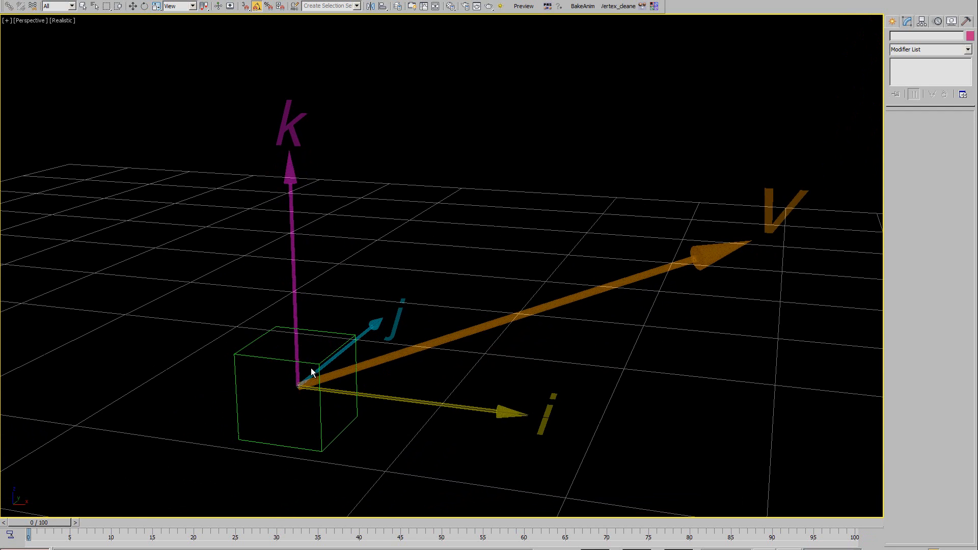
key(e)
middle_drag(397, 355, 368, 380)
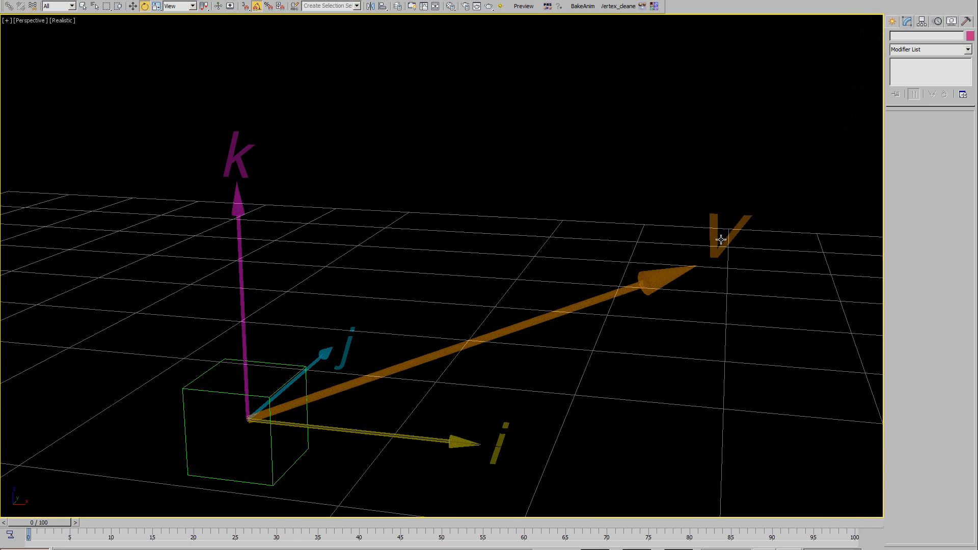
middle_drag(610, 326, 312, 342)
click(240, 406)
middle_drag(764, 382, 357, 509)
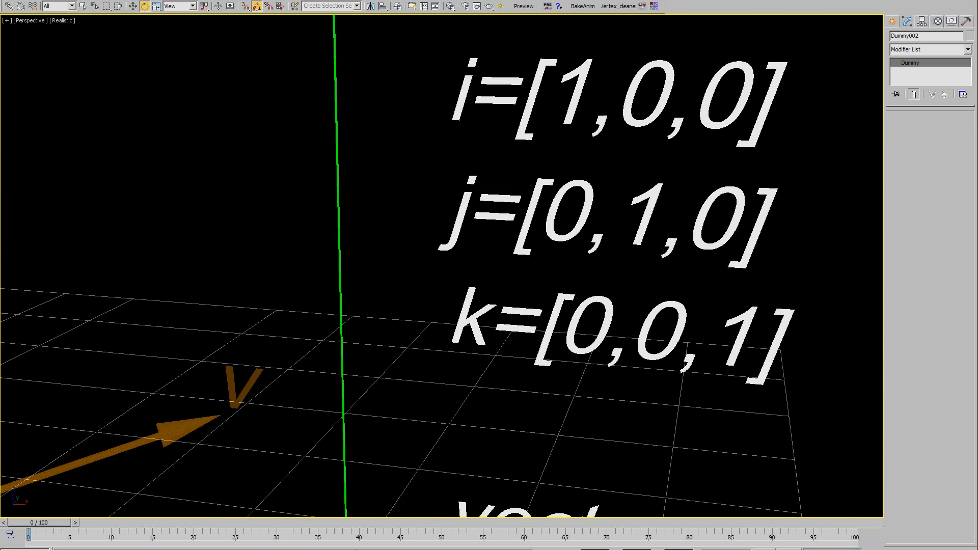
scroll(476, 376, down, 3)
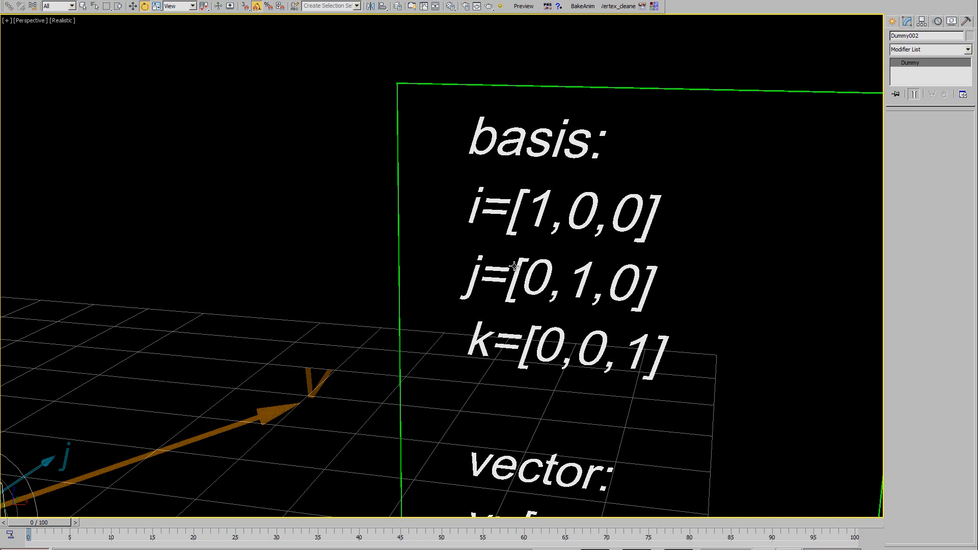
middle_drag(500, 339, 474, 269)
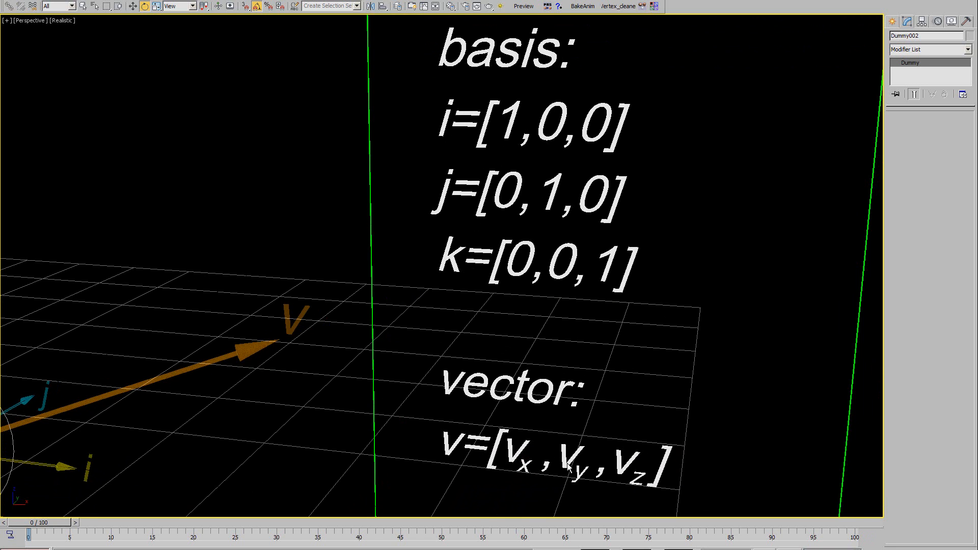
middle_drag(226, 334, 595, 308)
middle_drag(349, 386, 361, 359)
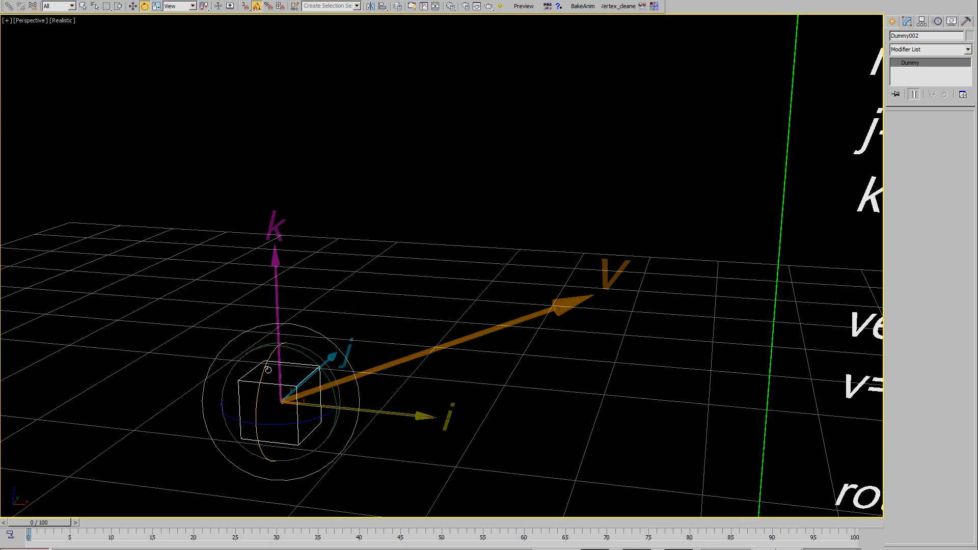
scroll(343, 365, up, 10)
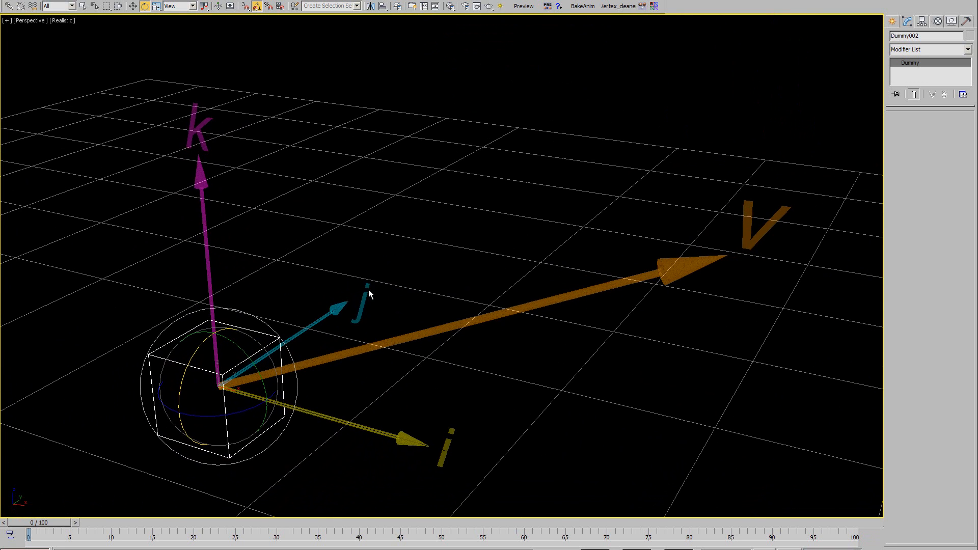
scroll(330, 321, down, 2)
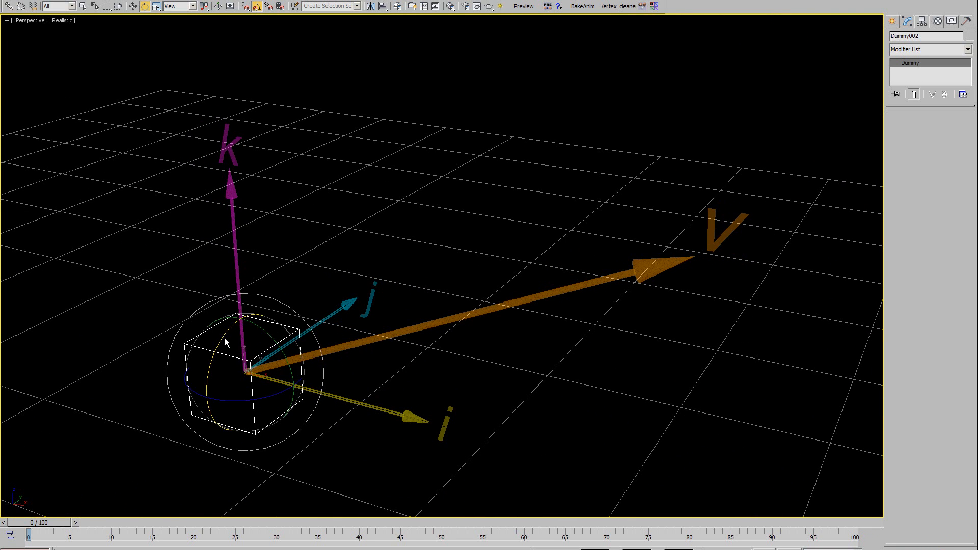
Try a rotation on the diagram's dummy, undo it, and unhide the rotated vectors through their named selection set.
drag(225, 338, 222, 353)
key(ctrl+z)
click(358, 6)
click(317, 20)
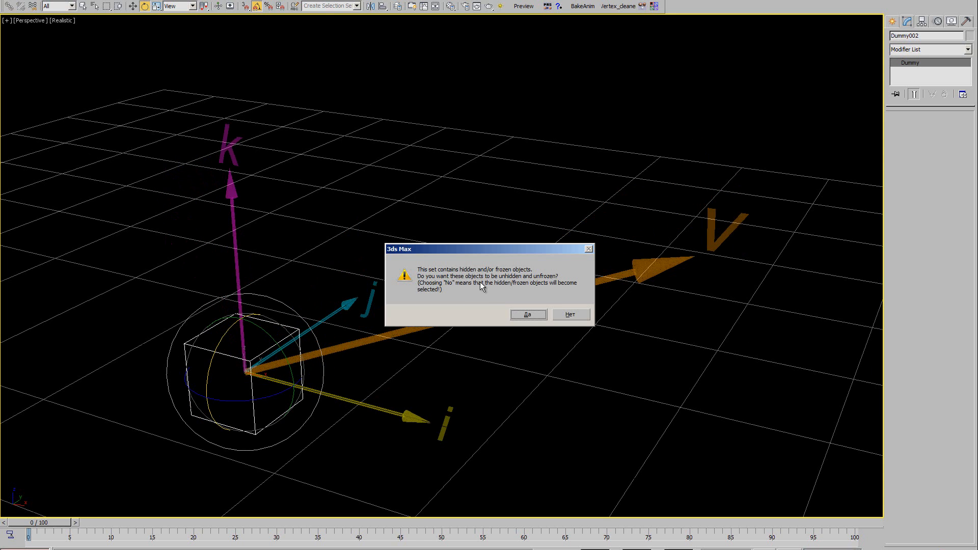
click(517, 316)
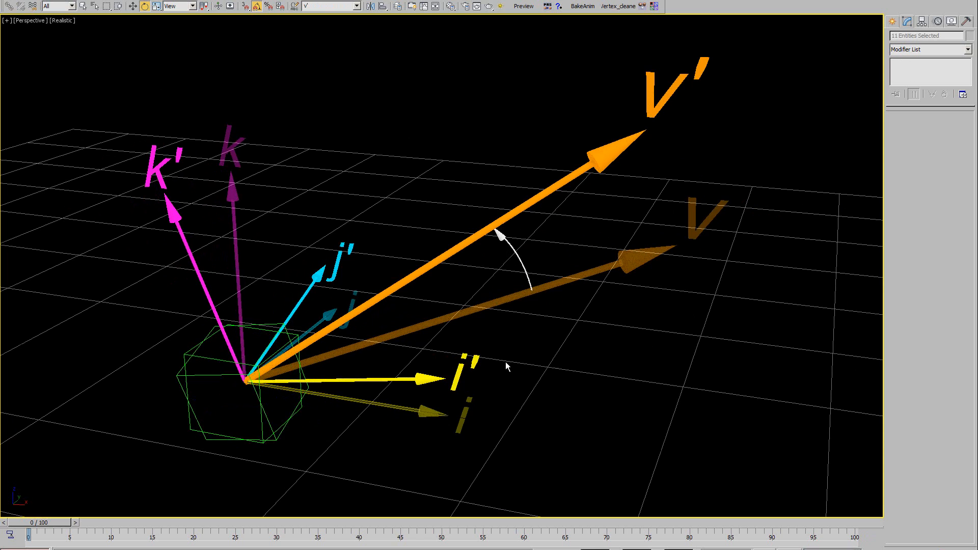
click(505, 362)
Examine the rotated vectors i', j', k' and V', their dummy and the written components of the rotated basis.
middle_drag(456, 319, 488, 336)
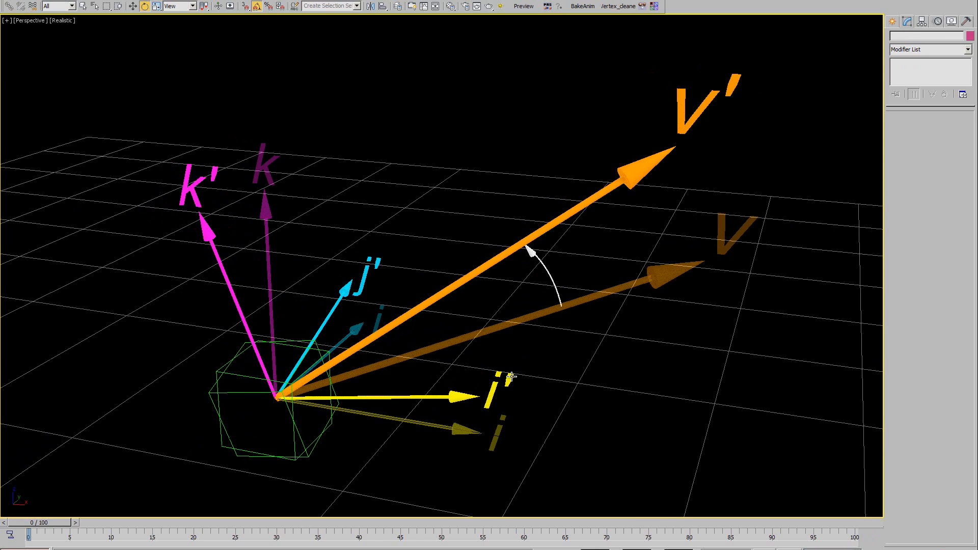
middle_drag(362, 211, 363, 217)
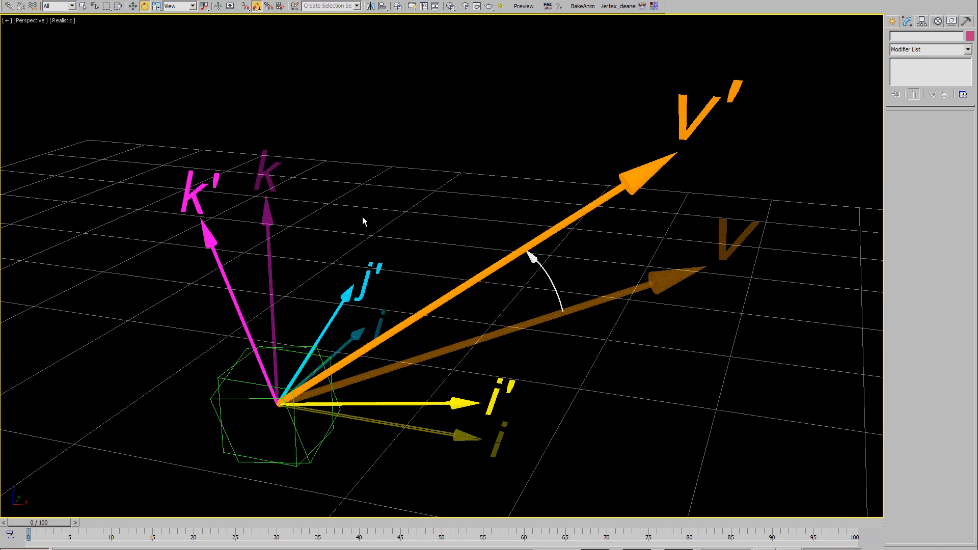
middle_drag(392, 276, 400, 271)
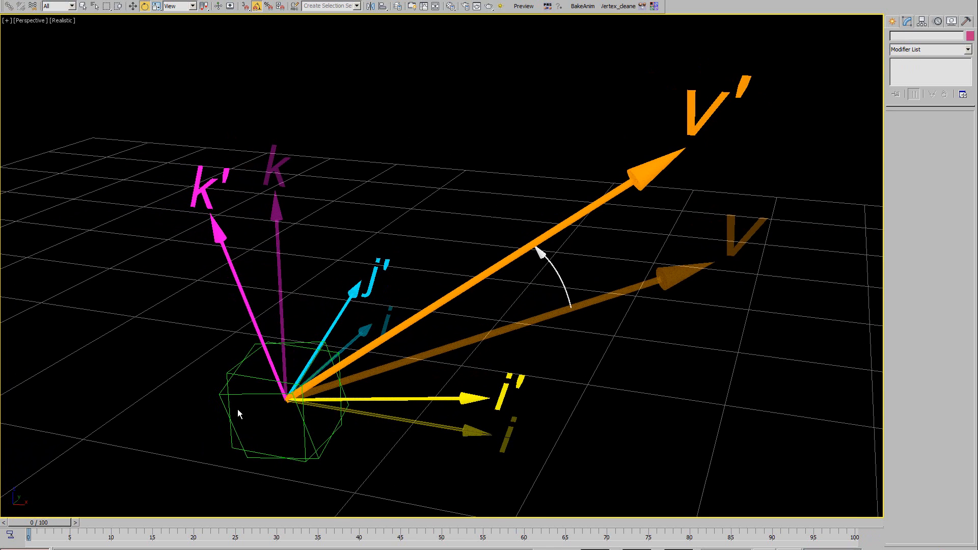
click(237, 395)
mouse_move(258, 410)
mouse_down()
mouse_move(265, 392)
mouse_move(261, 410)
mouse_up()
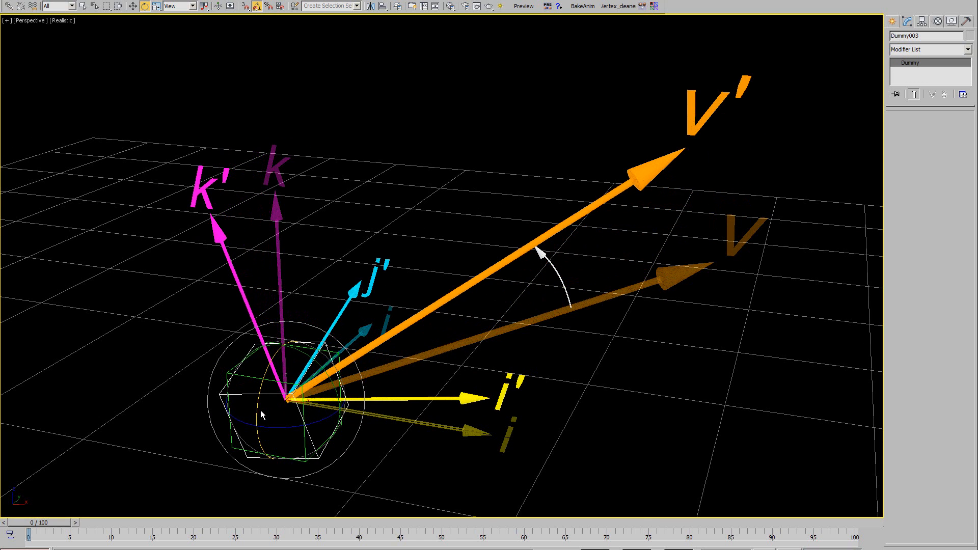
middle_drag(632, 379, 381, 297)
scroll(504, 345, down, 3)
middle_drag(434, 338, 445, 323)
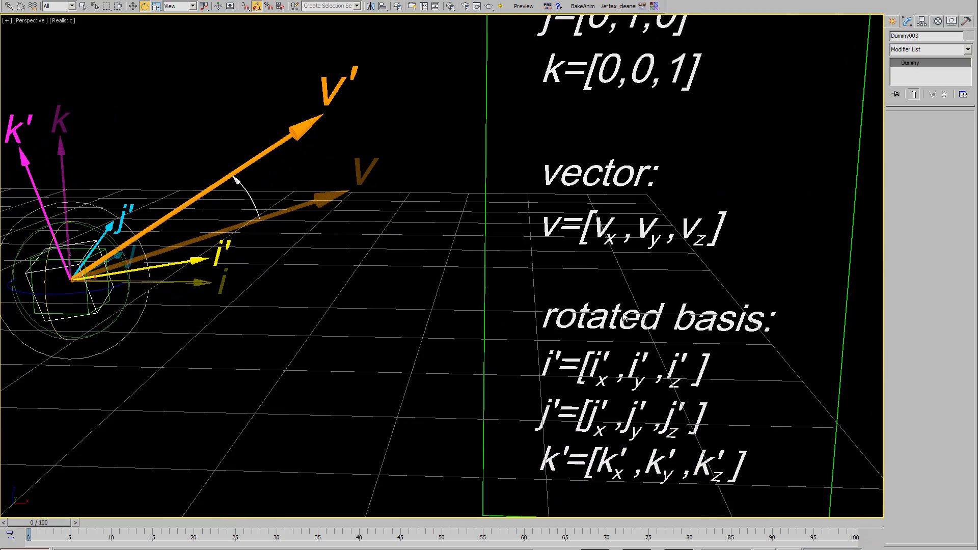
middle_drag(623, 314, 620, 311)
middle_drag(557, 334, 481, 283)
scroll(481, 283, up, 1)
middle_drag(524, 306, 475, 289)
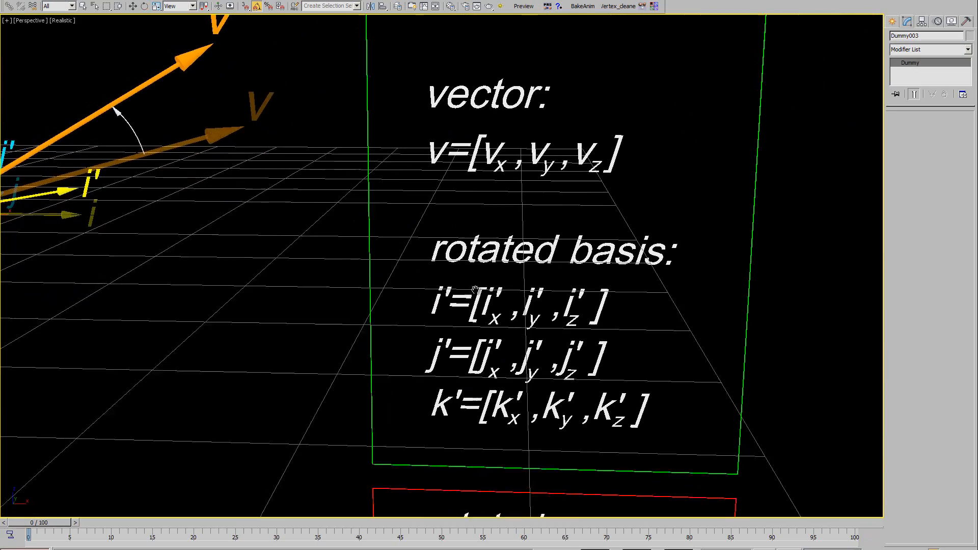
middle_drag(251, 269, 422, 300)
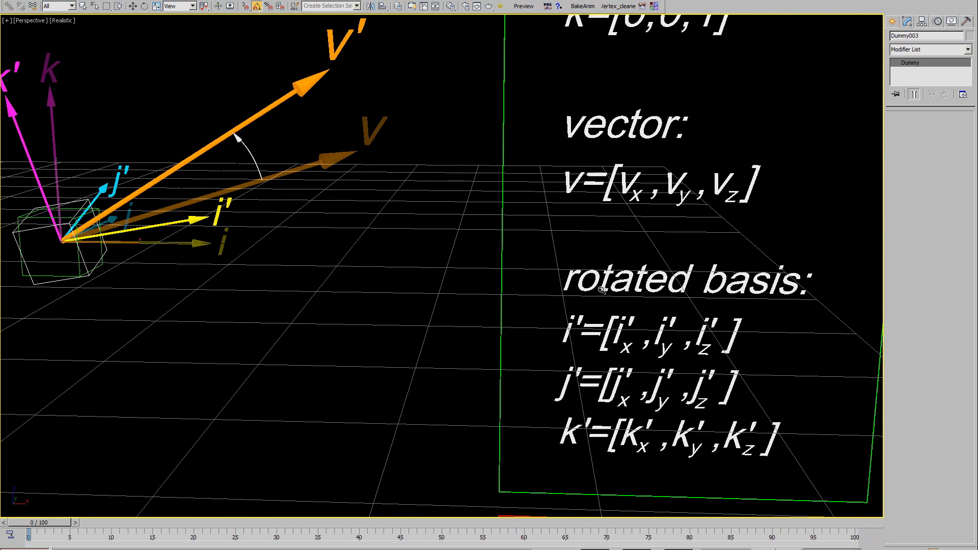
Examine the written rotated basis, the unknown rotated vector v' and the rotation matrix formula that gives v' from v.
middle_drag(579, 347, 612, 332)
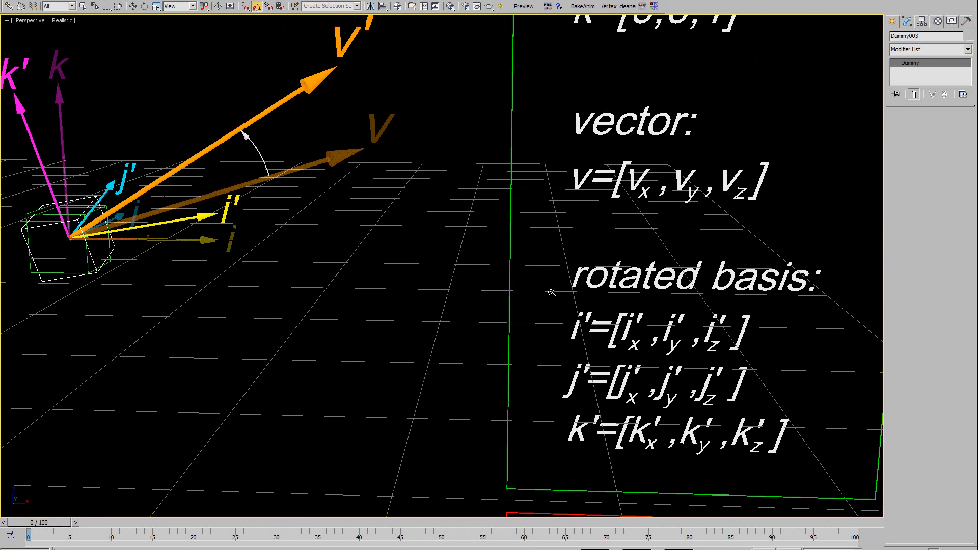
middle_drag(552, 293, 574, 317)
middle_drag(686, 349, 523, 299)
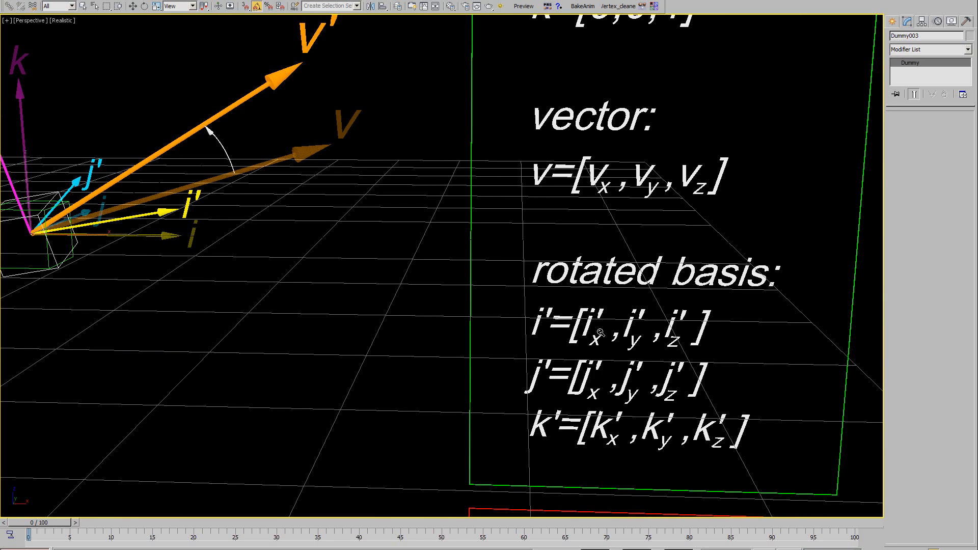
middle_drag(613, 400, 616, 261)
scroll(503, 258, down, 2)
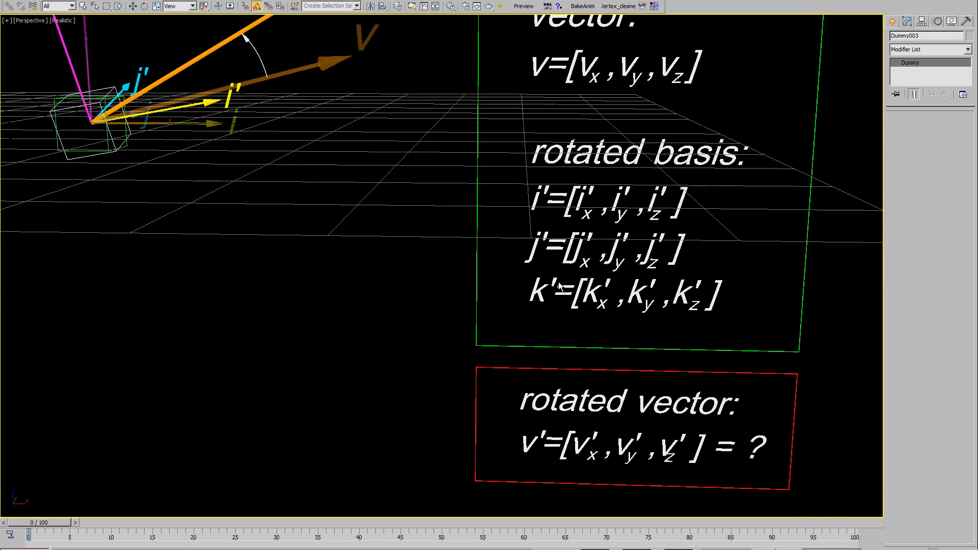
middle_drag(331, 209, 471, 442)
middle_drag(596, 388, 587, 298)
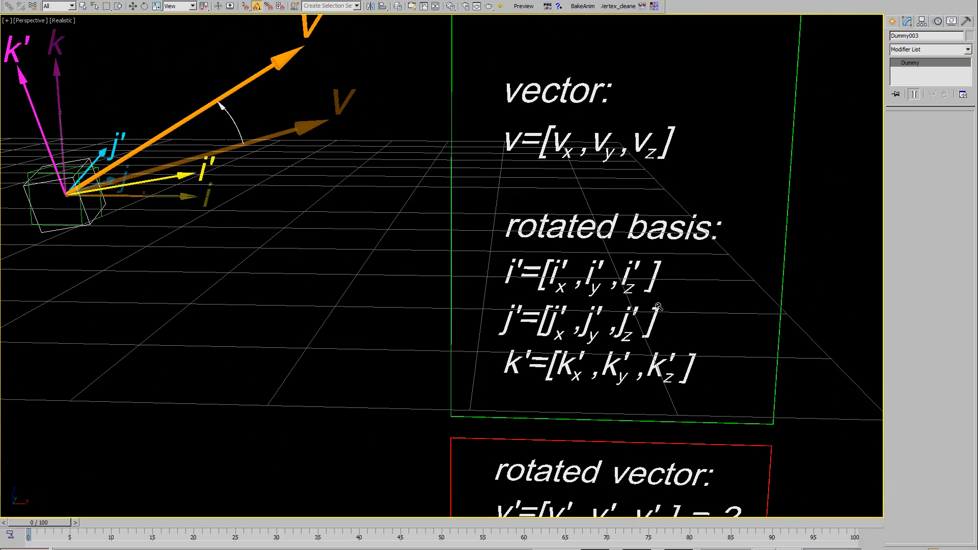
middle_drag(658, 307, 633, 269)
middle_drag(516, 235, 645, 332)
middle_drag(624, 282, 516, 203)
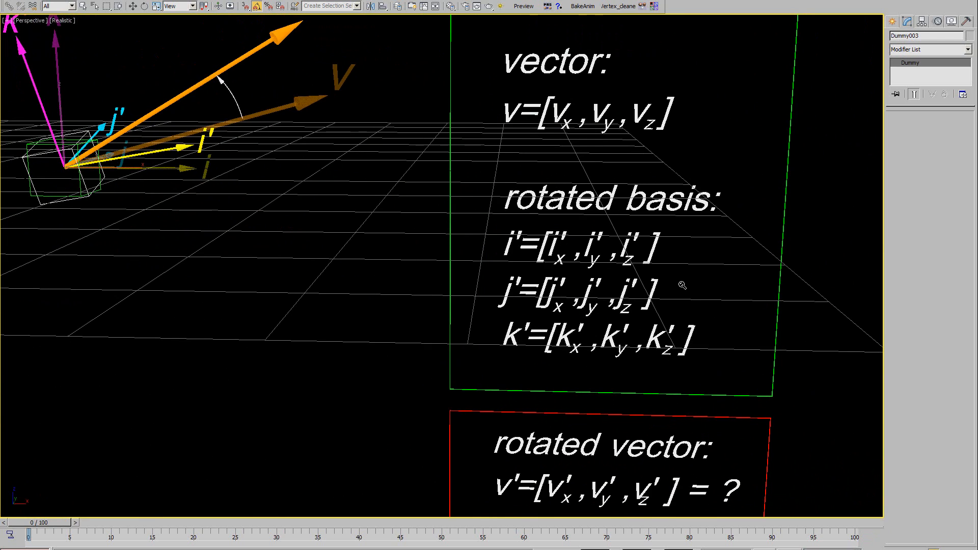
middle_drag(693, 243, 265, 301)
middle_drag(566, 282, 463, 305)
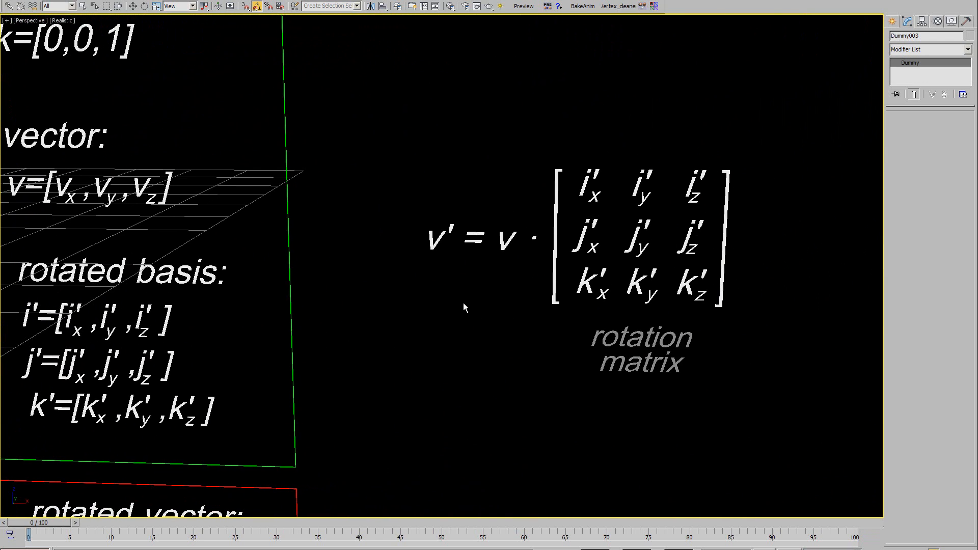
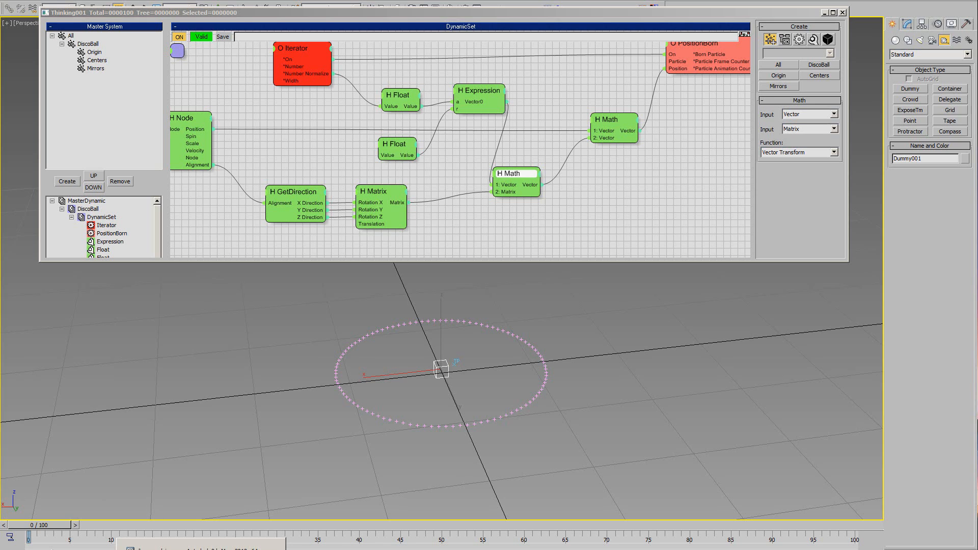
Switch to the disco ball diagram scene and unhide the algorithm layer to review its labels and written steps.
click(272, 547)
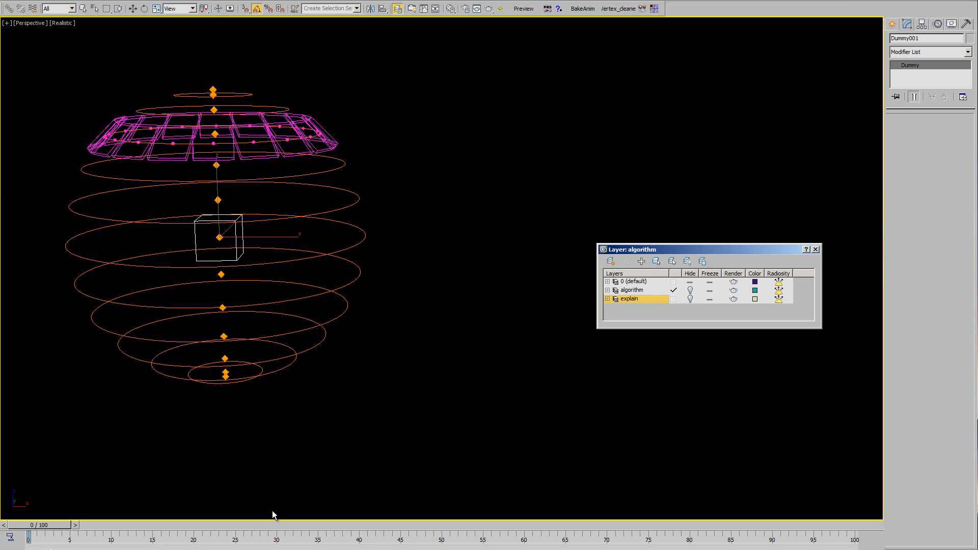
click(690, 290)
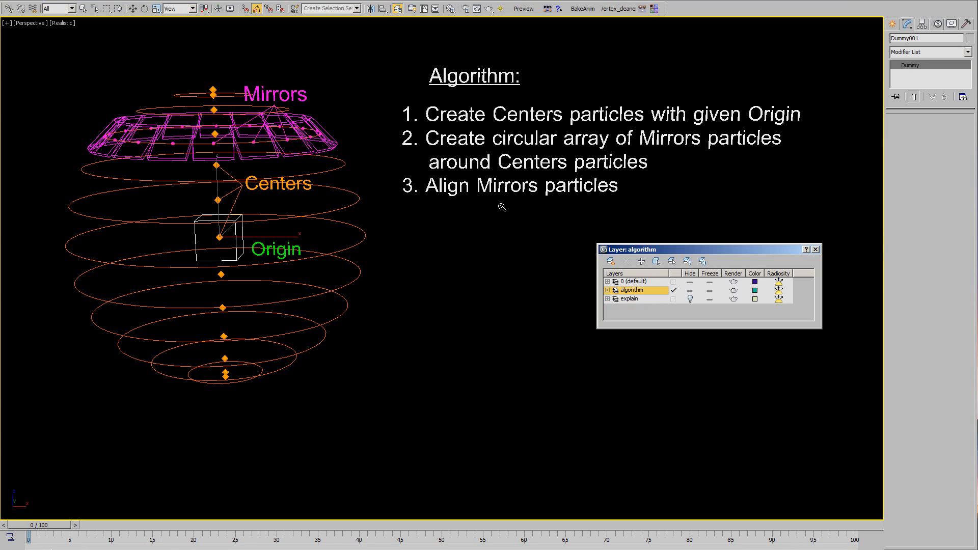
alt+middle_drag(502, 207, 428, 149)
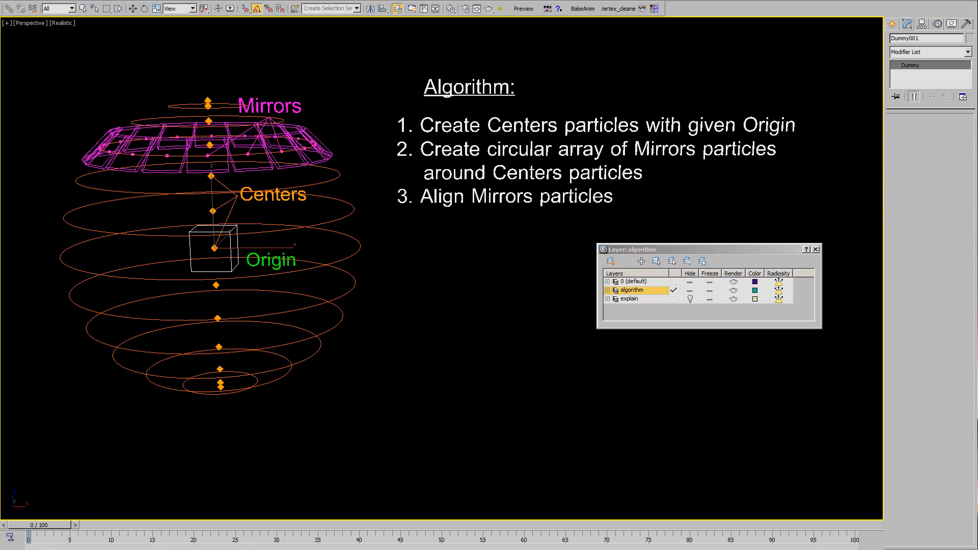
Switch back to the particle scene and enlarge the Thinking window and its dynamic set list to show the whole mirror node network.
click(201, 549)
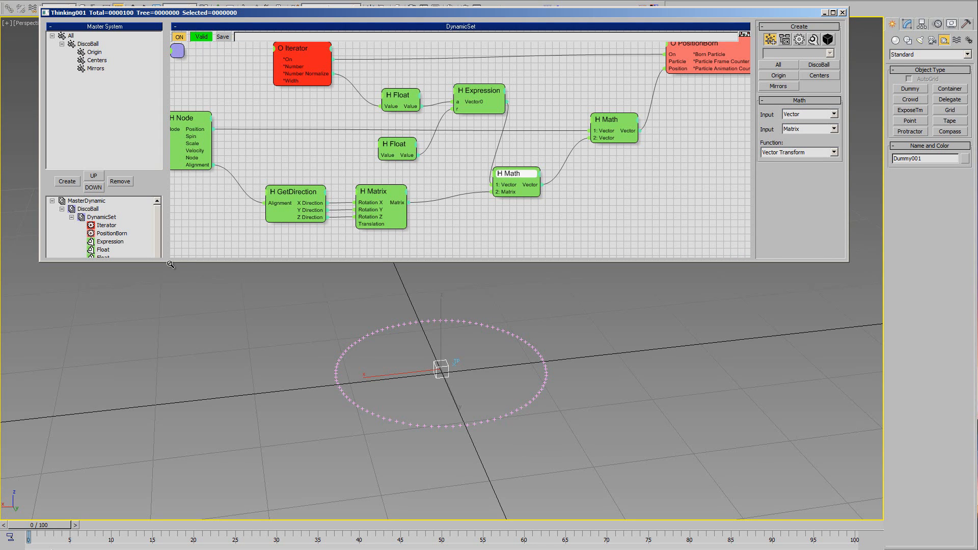
drag(177, 262, 175, 371)
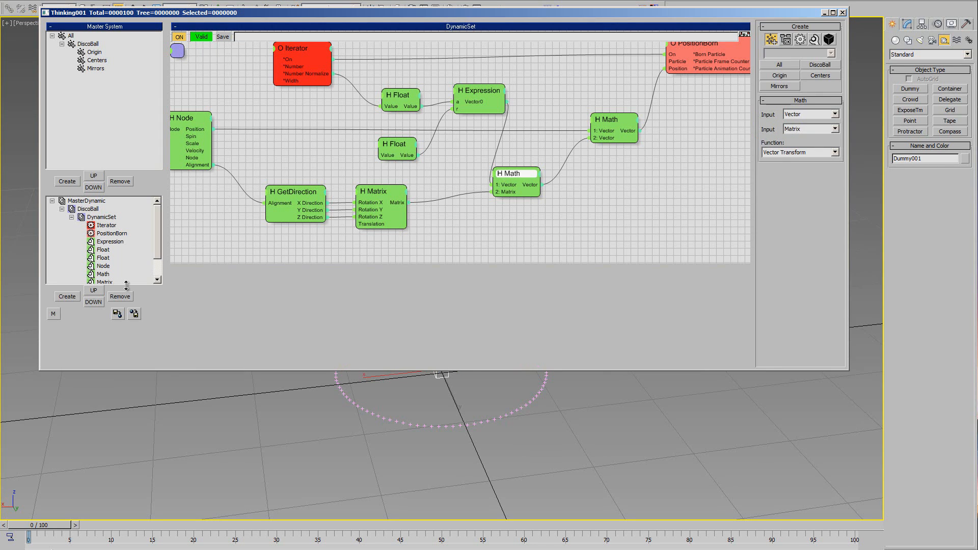
drag(126, 285, 126, 331)
click(102, 217)
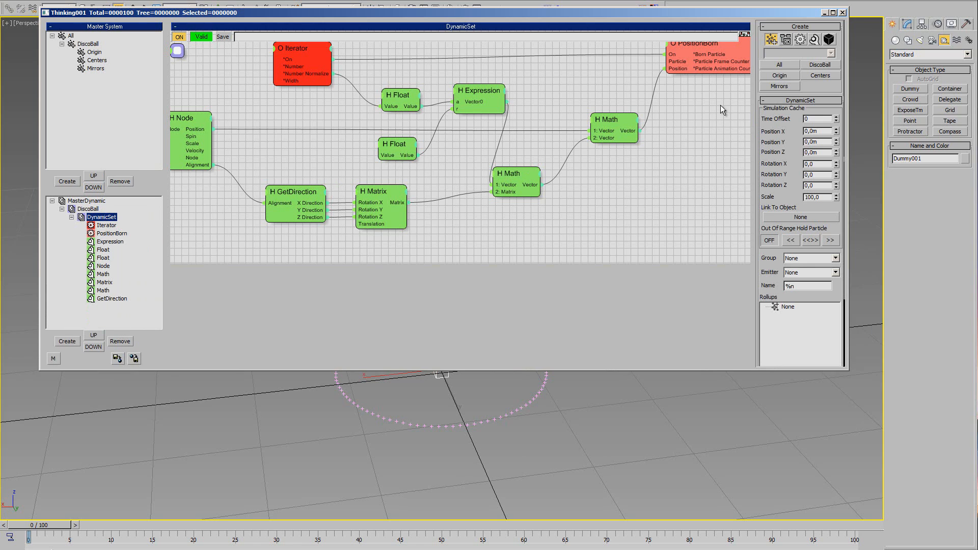
middle_drag(706, 121, 666, 157)
click(667, 78)
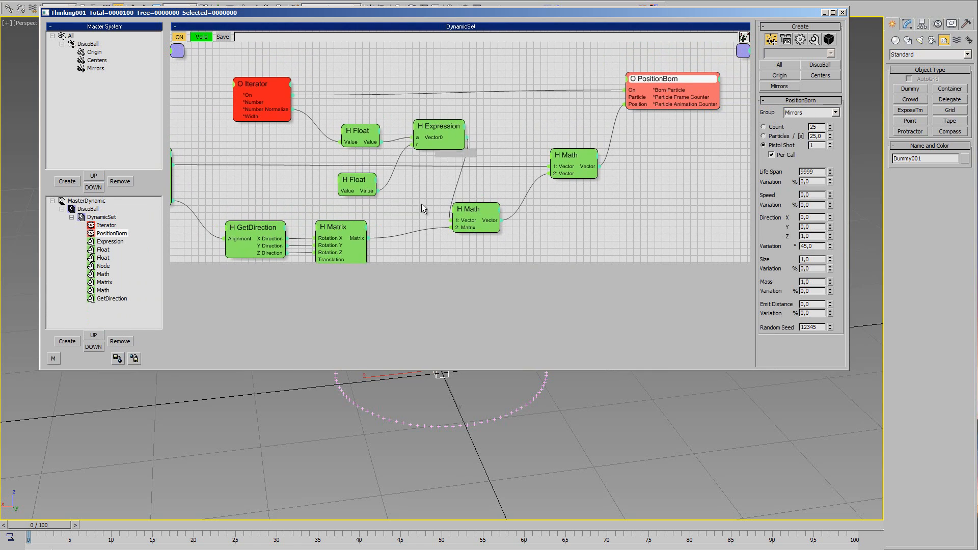
middle_drag(572, 205, 664, 207)
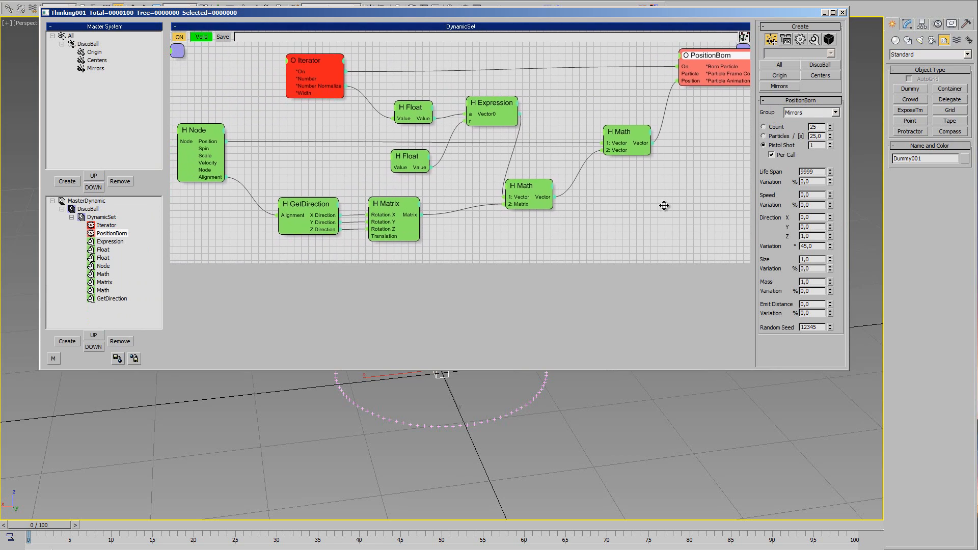
Rename the dynamic set holding the mirror particle network as Mirrors_Born.
click(100, 218)
click(100, 219)
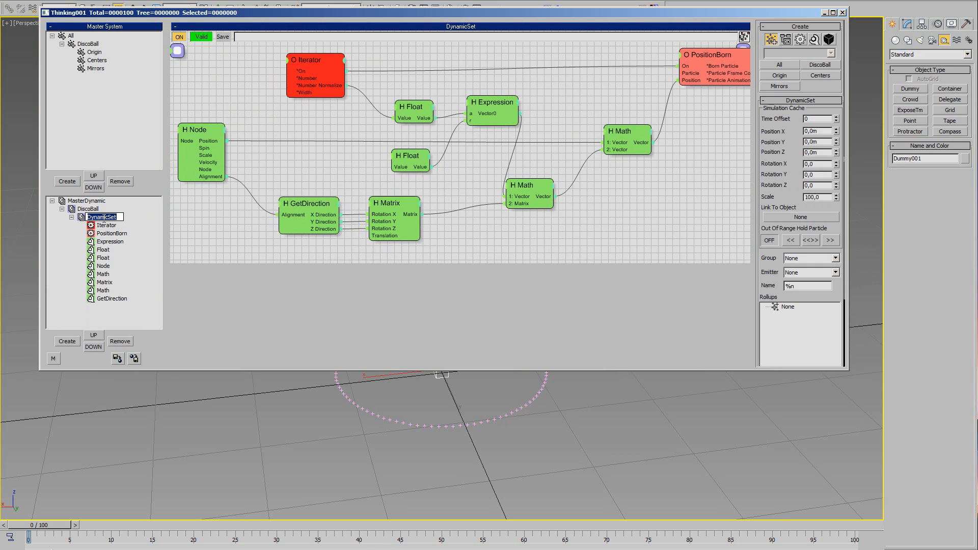
text(Mirrors_Born)
key(Return)
Create a dynamic set named Centers_Born under DiscoBall and move it above Mirrors_Born.
click(86, 209)
click(64, 342)
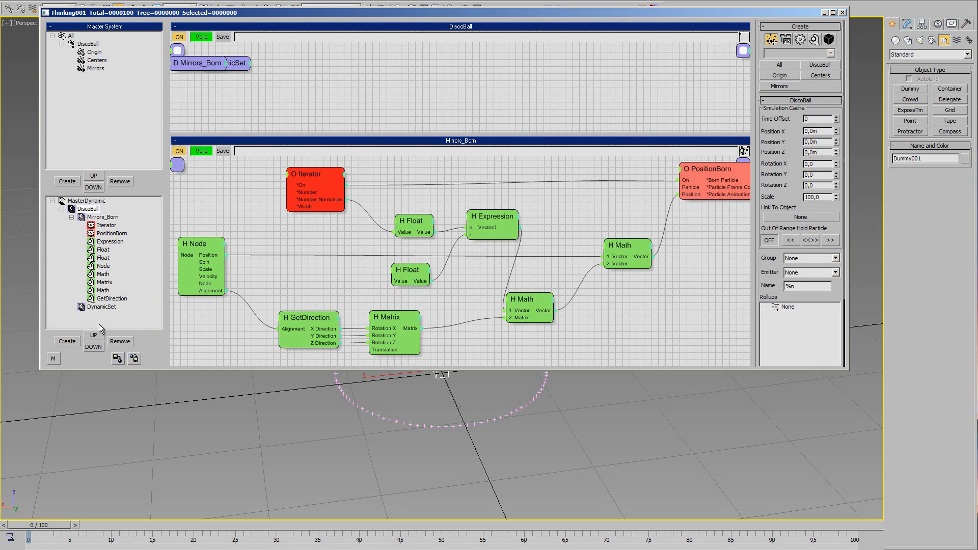
click(100, 308)
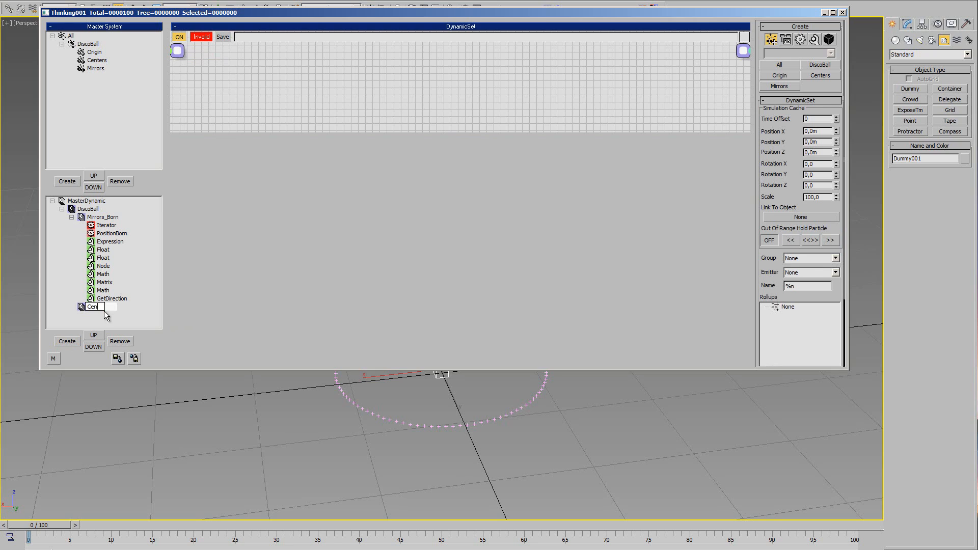
text(Centers_Born)
key(Return)
click(96, 336)
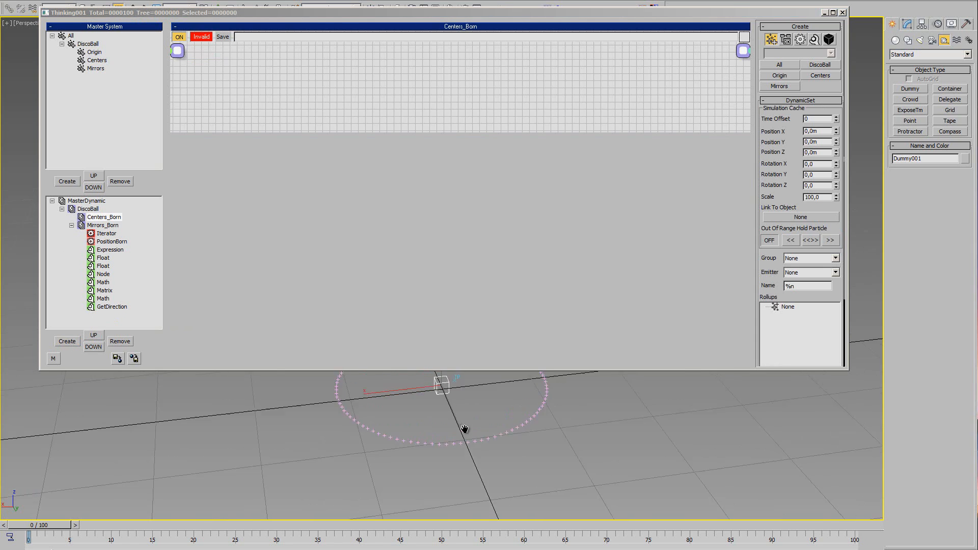
Check the Origin and Centers in the algorithm diagram scene, and return to the particle scene.
scroll(443, 415, up, 4)
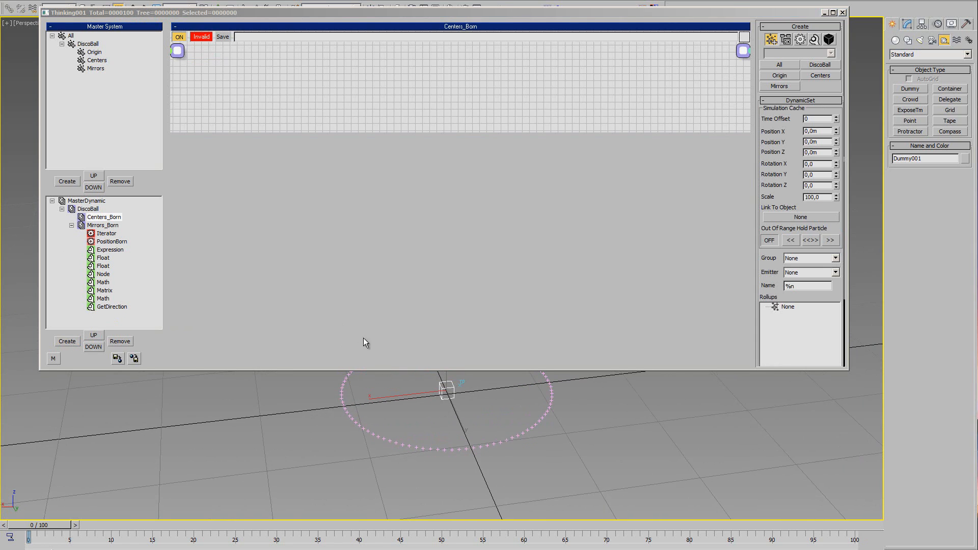
key(alt+Tab)
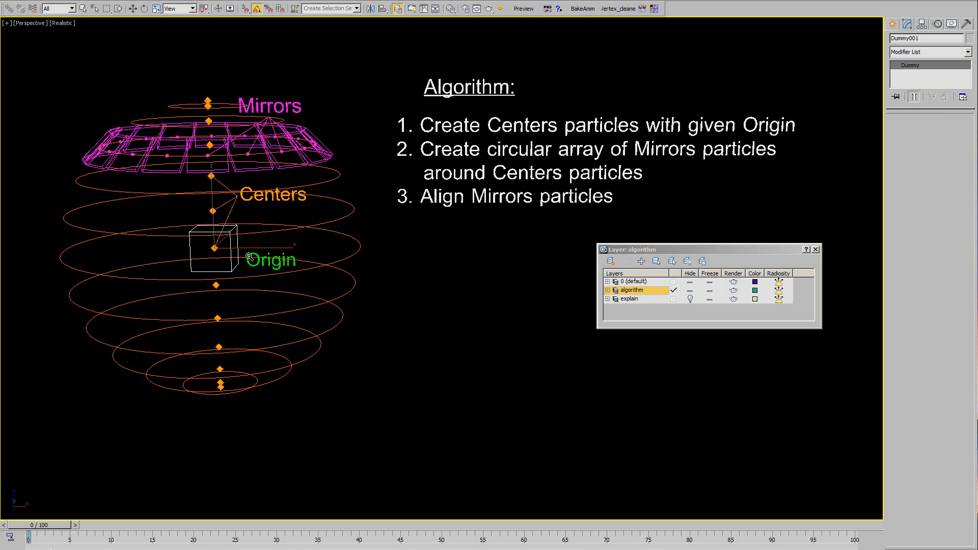
key(alt+Tab)
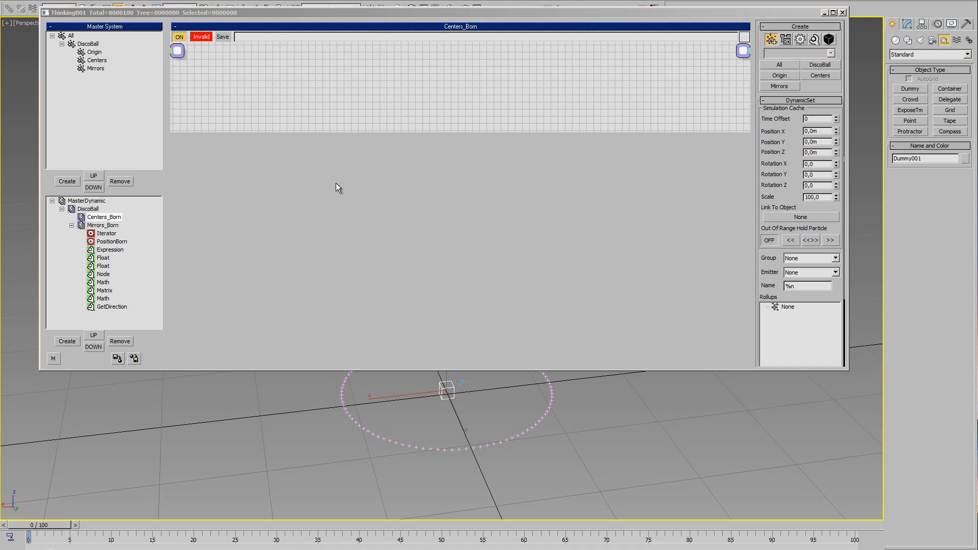
Create a dynamic set named Origin_Born under DiscoBall and move it above Centers_Born.
click(88, 209)
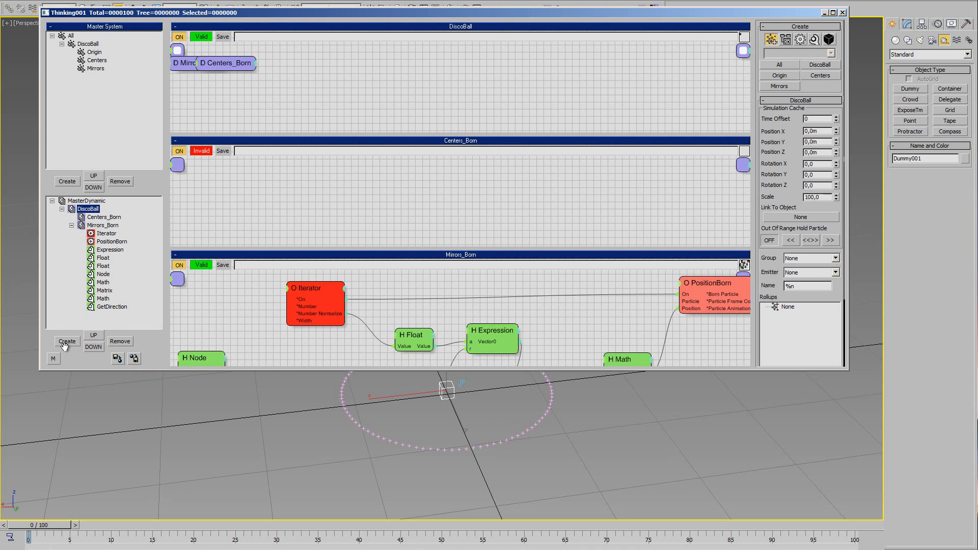
click(67, 341)
click(100, 316)
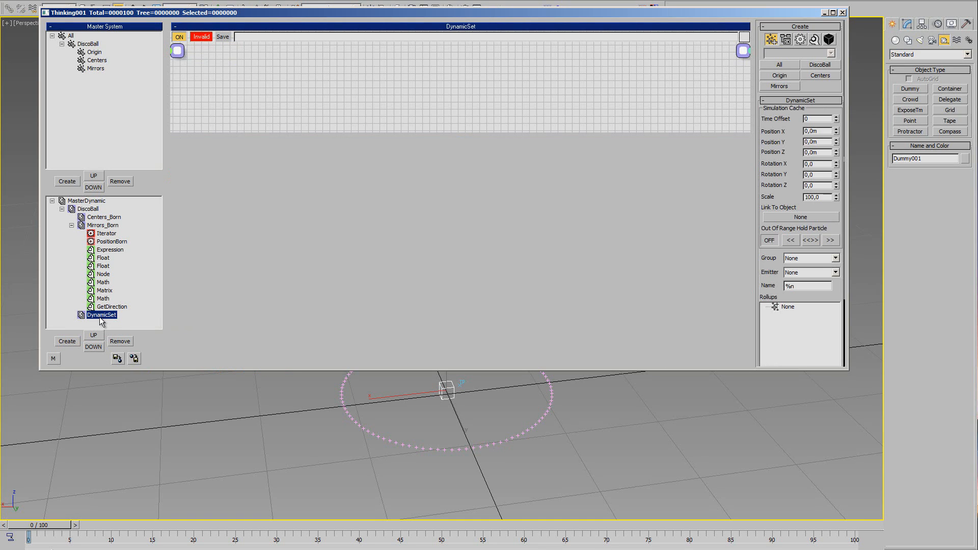
click(103, 316)
text(Origin_Born)
key(Return)
click(99, 338)
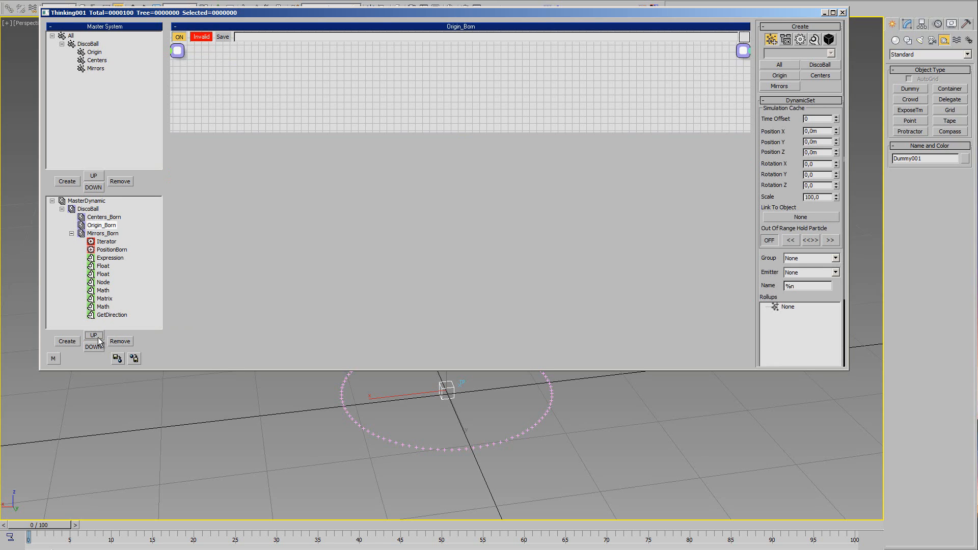
click(99, 337)
Copy the Dummy001 Node helper from Mirrors_Born into Origin_Born and enlarge the Origin_Born canvas.
drag(325, 132, 330, 153)
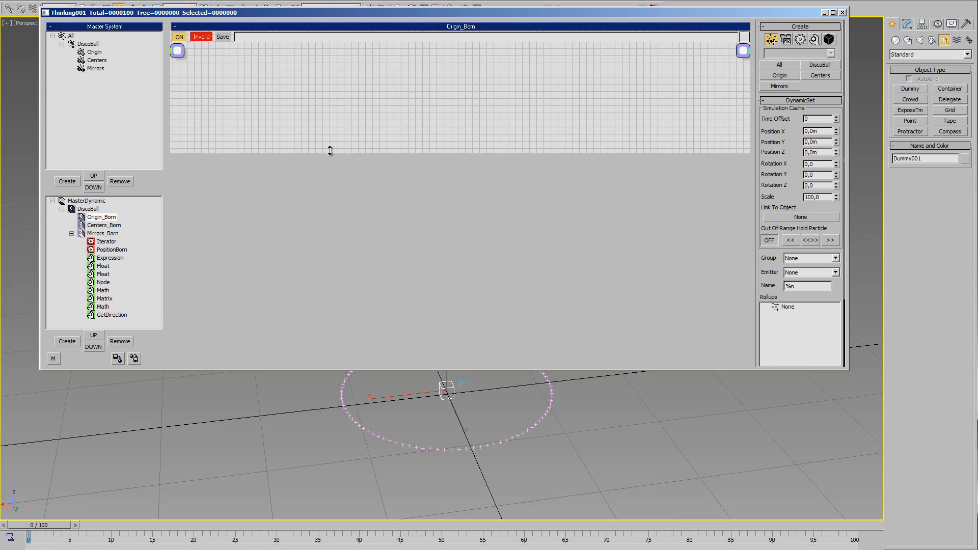
middle_drag(417, 421, 396, 443)
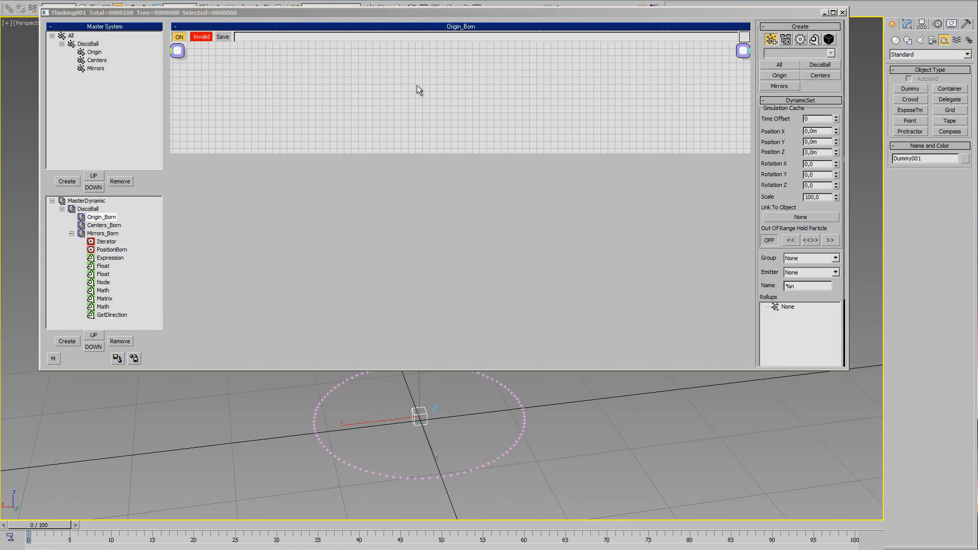
click(102, 233)
drag(207, 128, 209, 127)
right_click(260, 123)
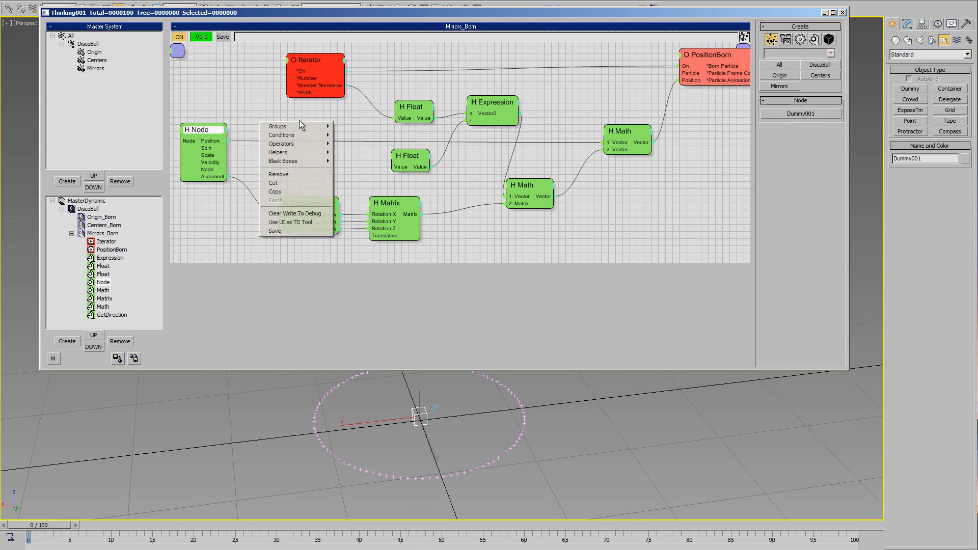
click(297, 191)
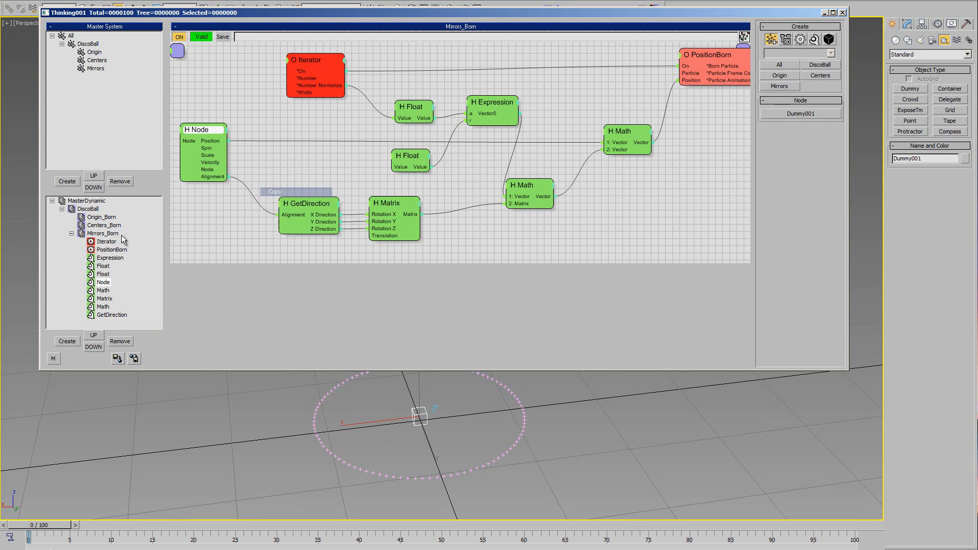
click(101, 218)
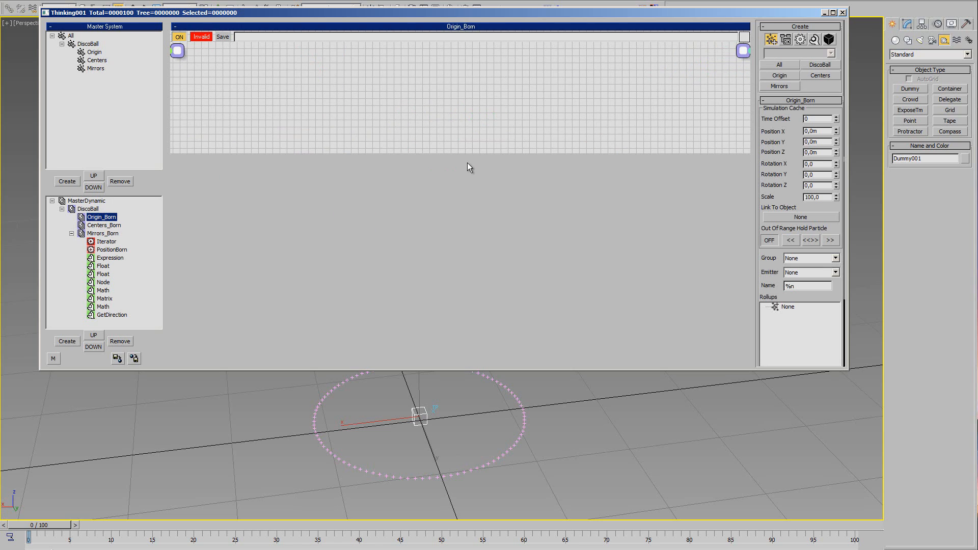
drag(469, 153, 469, 174)
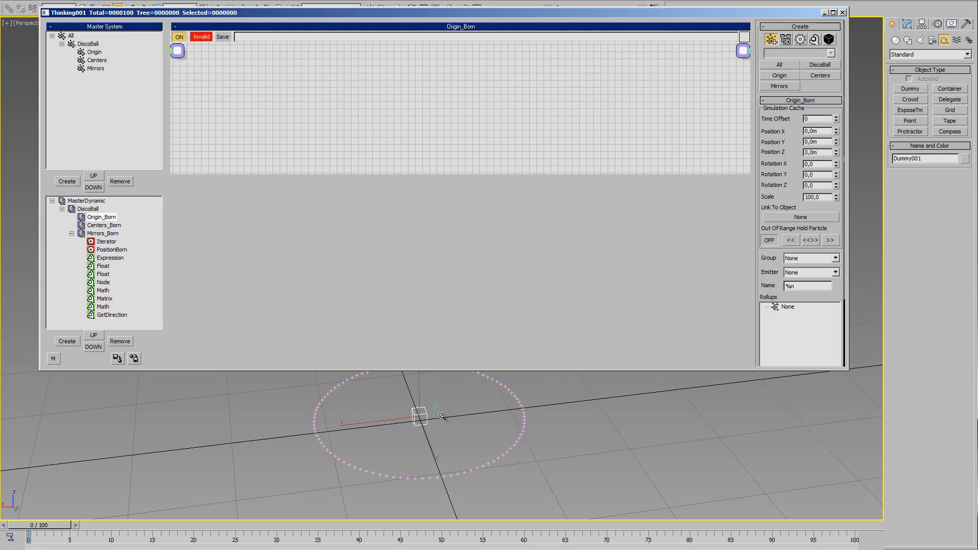
right_click(330, 56)
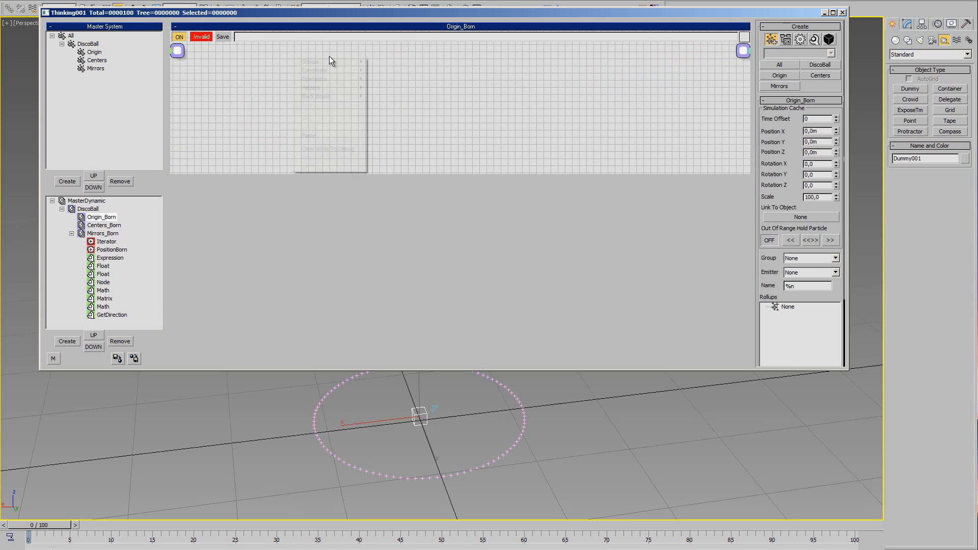
click(328, 136)
drag(338, 69, 261, 72)
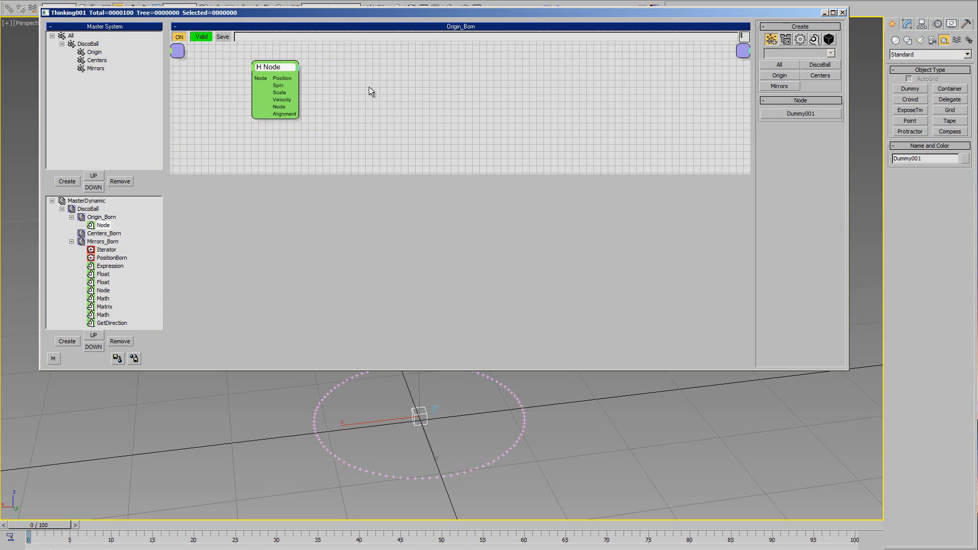
Add a PositionBorn generator operator to Origin_Born and place it beside the Node helper.
right_click(402, 66)
mouse_move(402, 88)
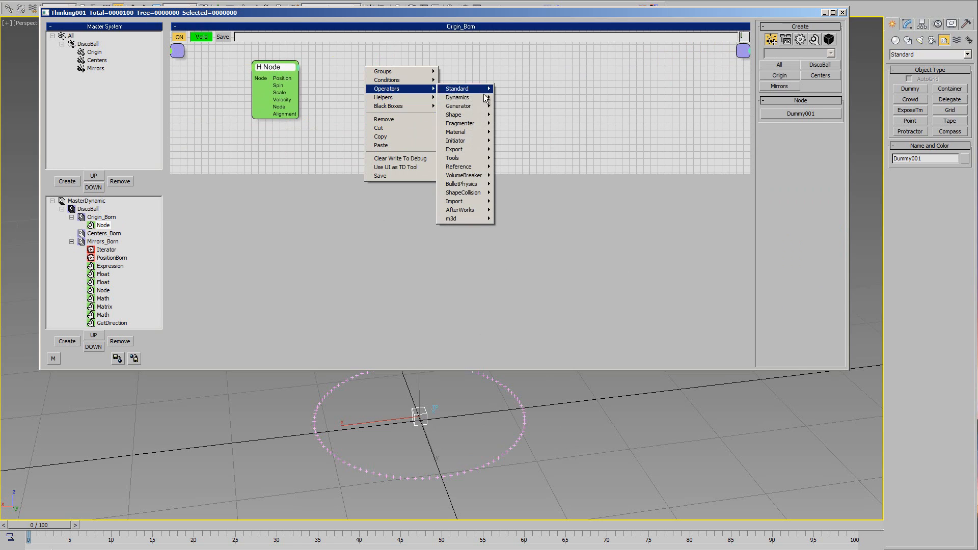
mouse_move(476, 108)
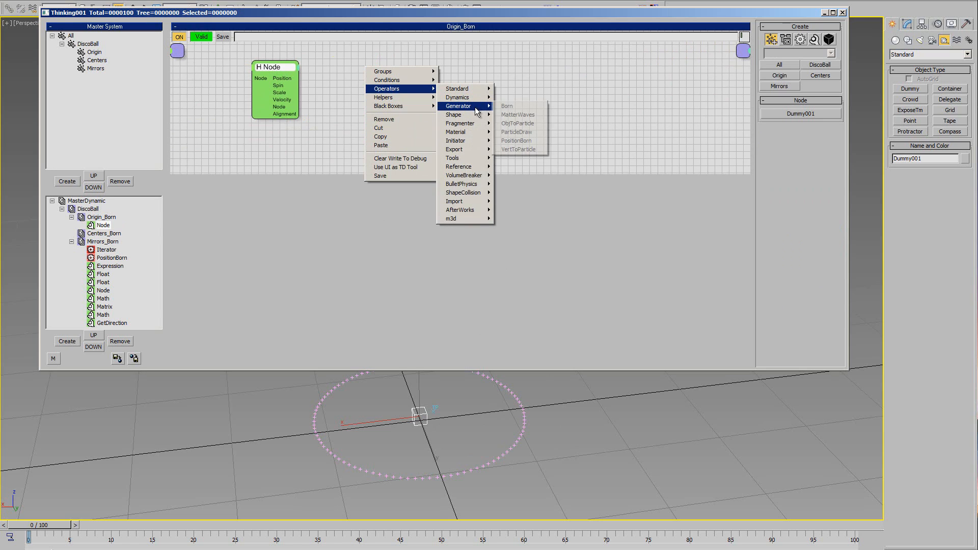
click(526, 144)
drag(429, 66, 452, 67)
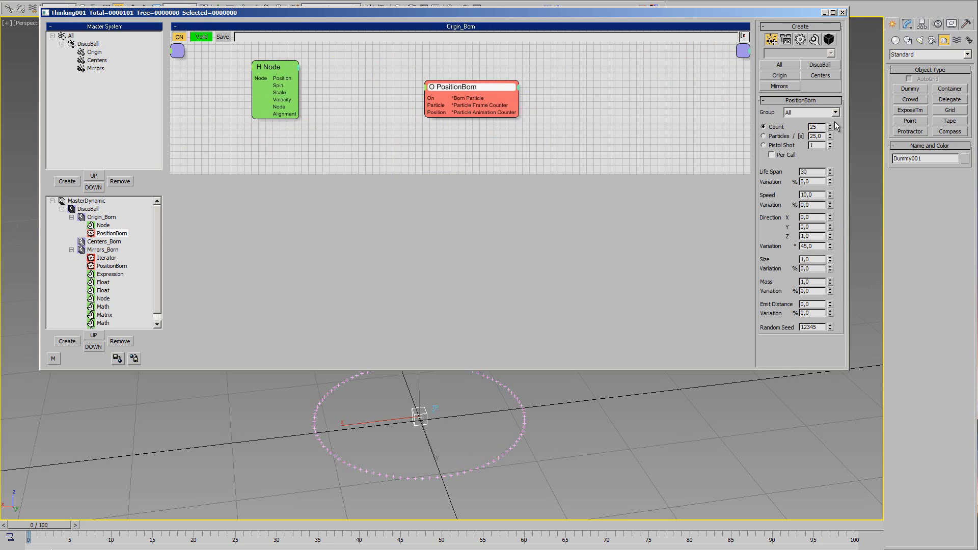
Assign PositionBorn to the Origin group with a Pistol Shot of 1, and reposition the Node helper lower.
click(810, 112)
click(801, 145)
click(823, 113)
click(801, 140)
drag(275, 77, 278, 93)
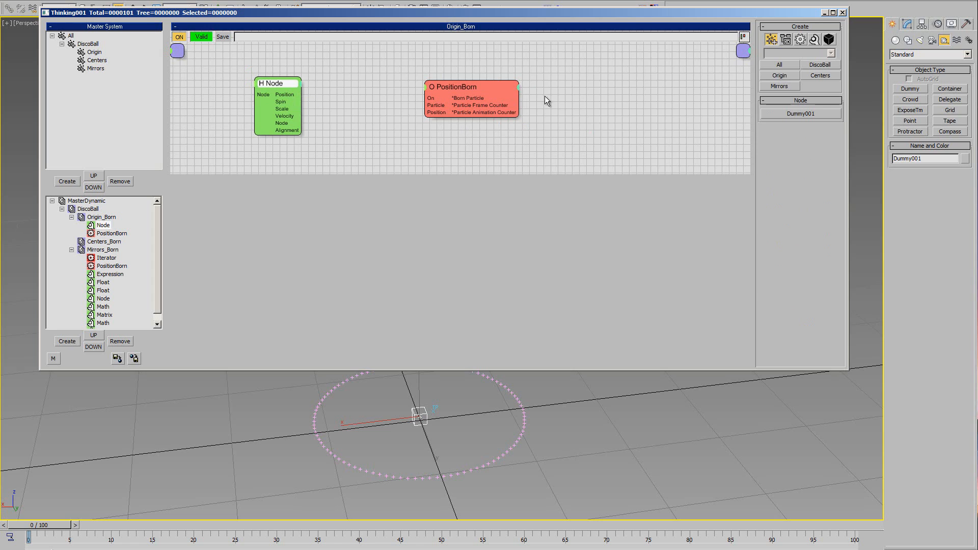
click(485, 92)
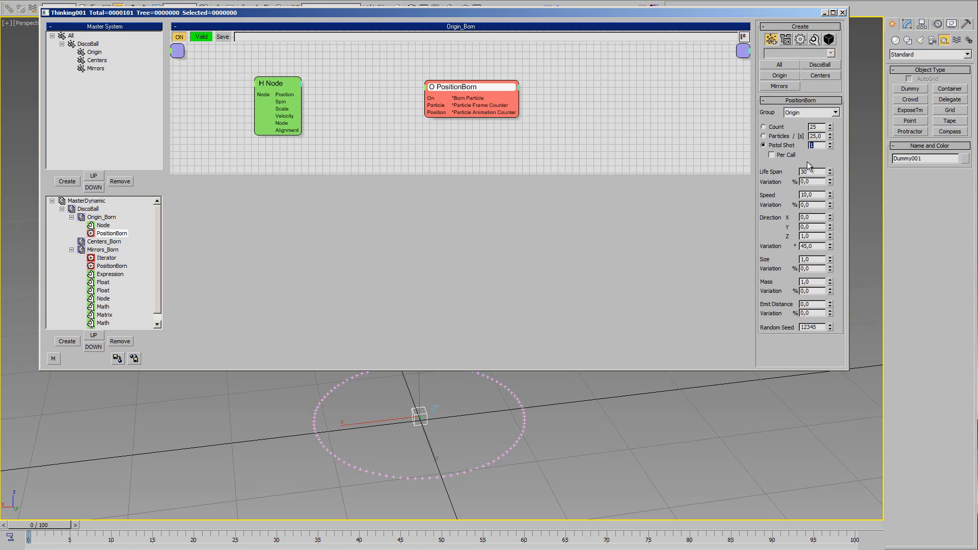
Connect the Node helper's Position output to PositionBorn's Position input and move the helper closer to it.
scroll(420, 407, down, 2)
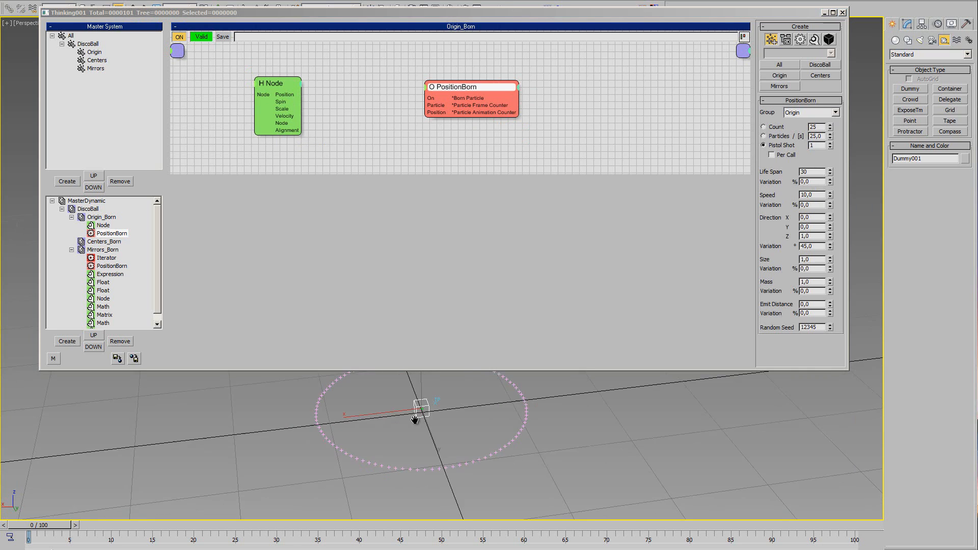
drag(302, 95, 426, 112)
drag(284, 85, 316, 102)
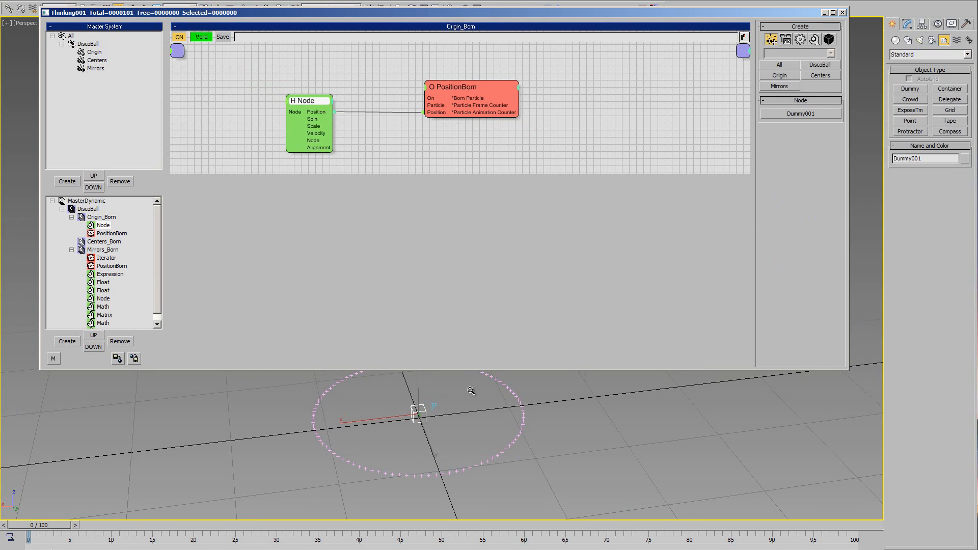
Examine Dummy001 close up in the viewport, with the dummy selected for moving.
click(616, 485)
middle_drag(465, 430, 489, 406)
scroll(488, 426, up, 3)
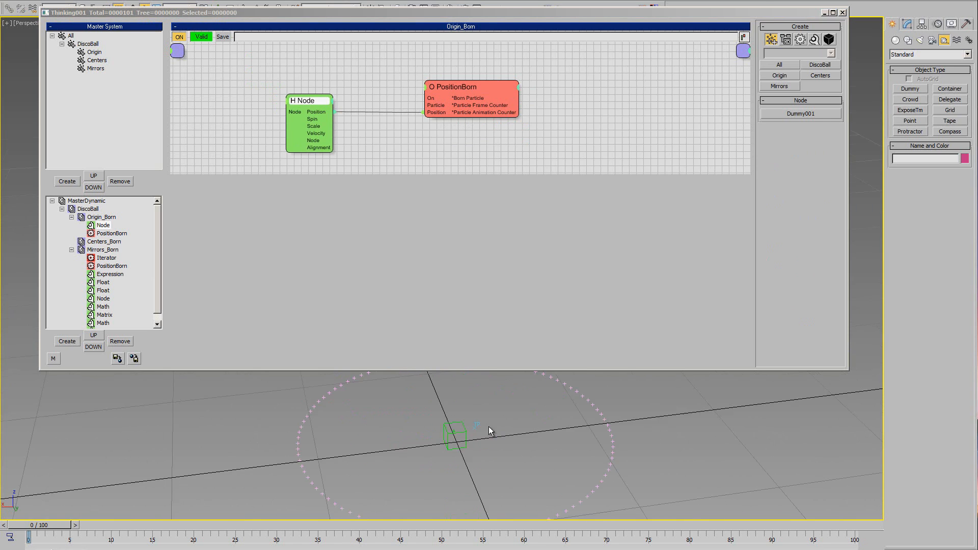
click(461, 448)
key(w)
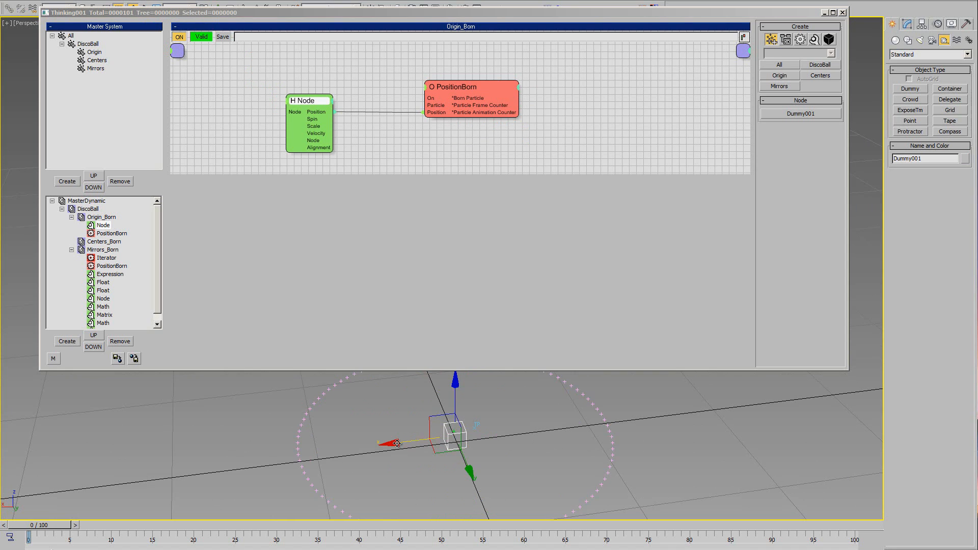
alt+middle_drag(522, 450, 527, 410)
Set the Origin PositionBorn's Life Span to 9999 and its Speed to 0.
click(466, 83)
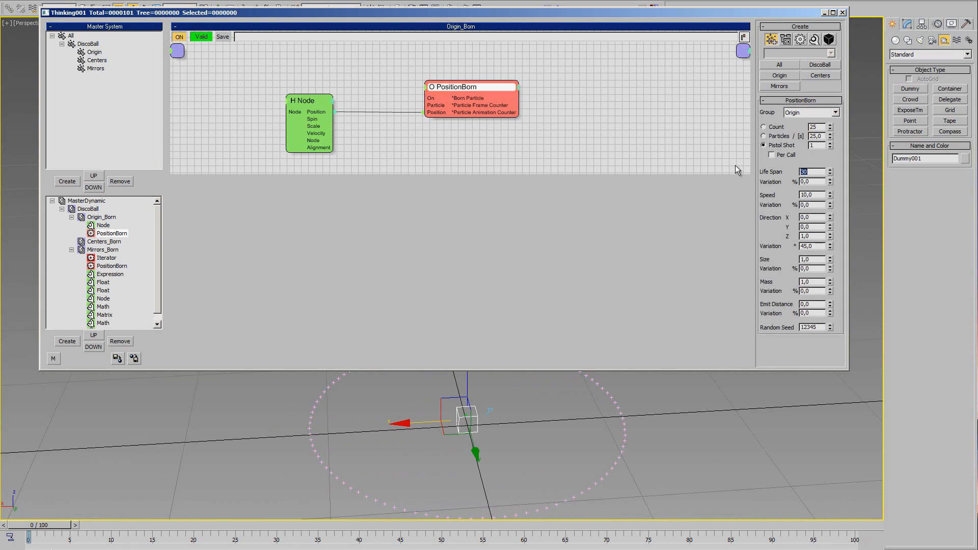
text(9999)
key(Tab)
key(Tab)
text(0)
key(Tab)
Reselect Dummy001 and inspect the Origin particle's position inside it and the surrounding ring of mirrors.
alt+middle_drag(575, 384, 548, 415)
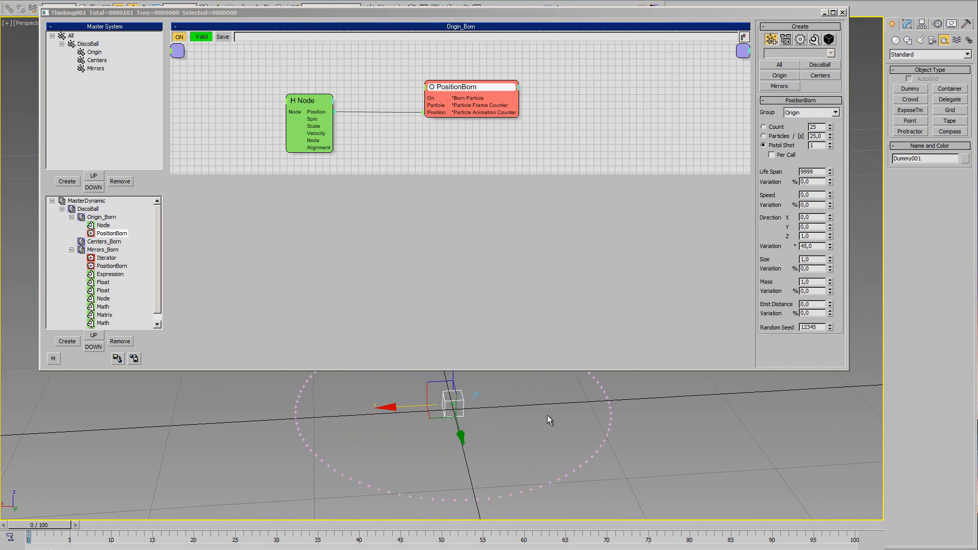
click(547, 414)
scroll(479, 434, up, 4)
middle_drag(473, 447, 472, 419)
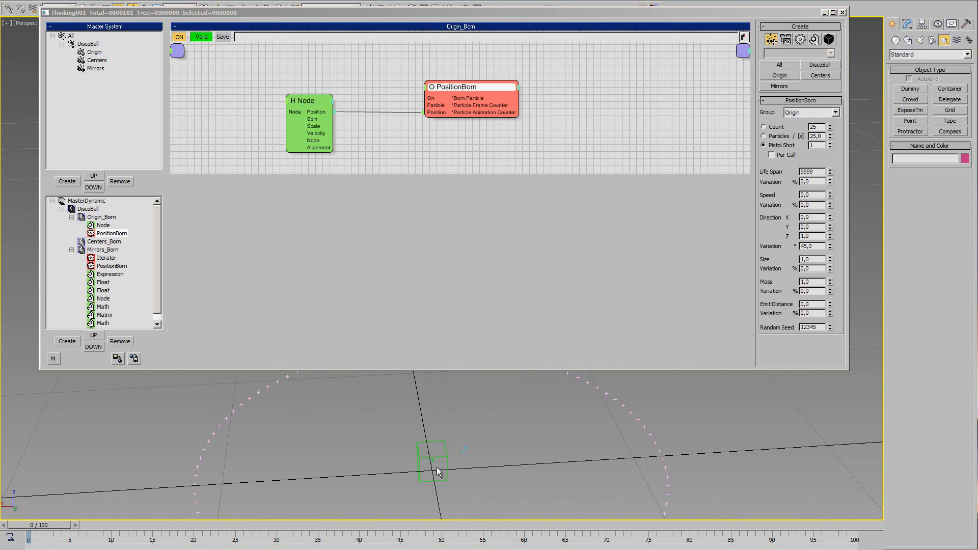
middle_drag(437, 468, 474, 427)
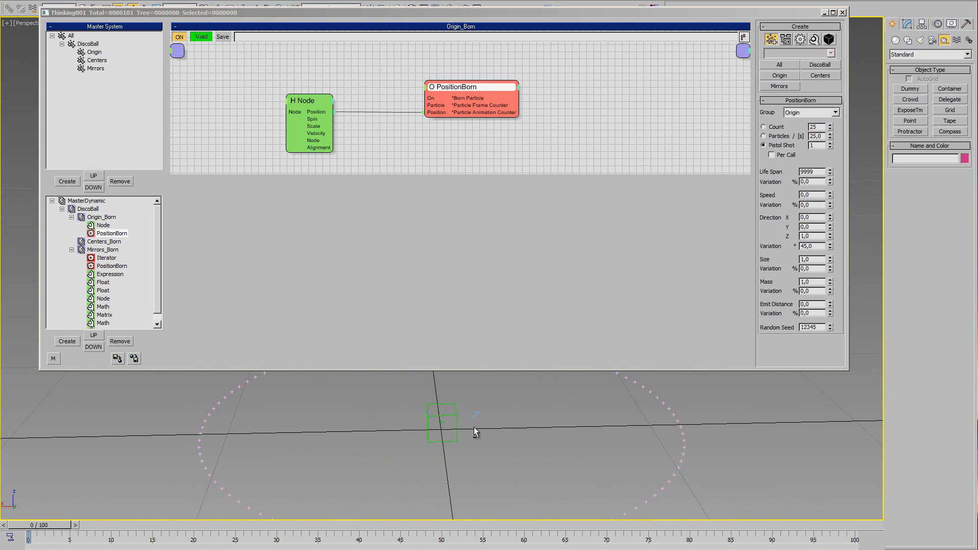
click(441, 445)
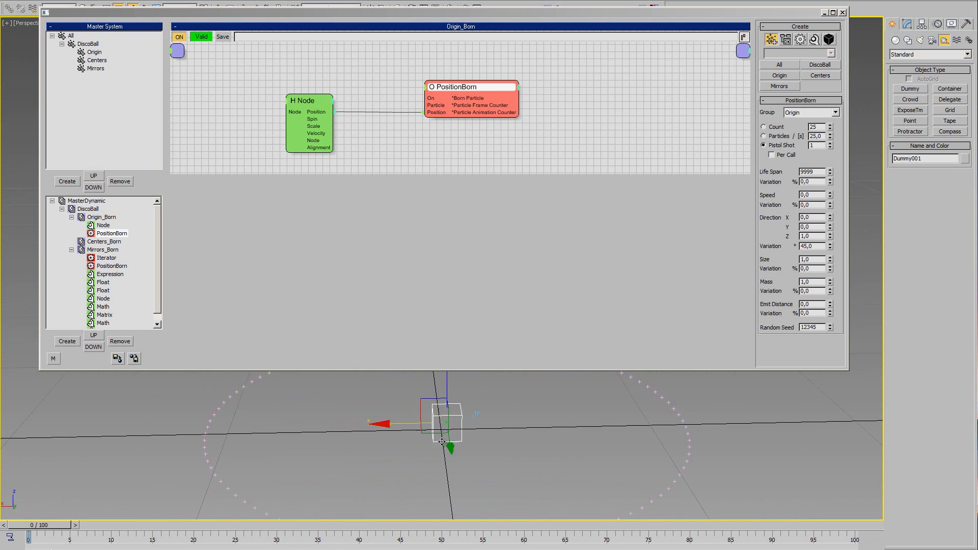
mouse_move(501, 443)
alt+middle_down()
mouse_move(491, 439)
mouse_move(504, 430)
mouse_move(485, 425)
mouse_move(497, 440)
mouse_move(505, 434)
alt+middle_up()
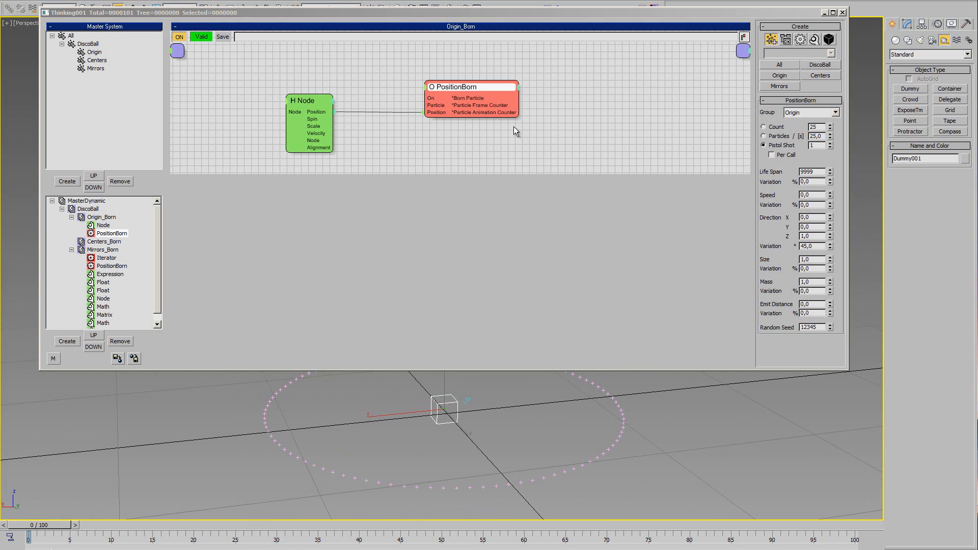
Add a StdShape operator to Origin_Born and connect PositionBorn's Born Particle output to its Particle input.
right_click(523, 79)
mouse_move(553, 102)
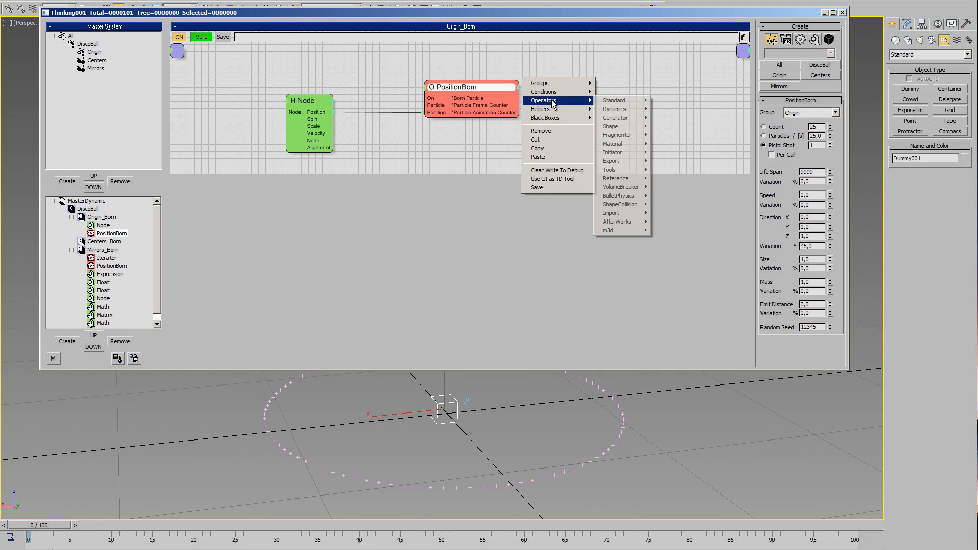
mouse_move(620, 126)
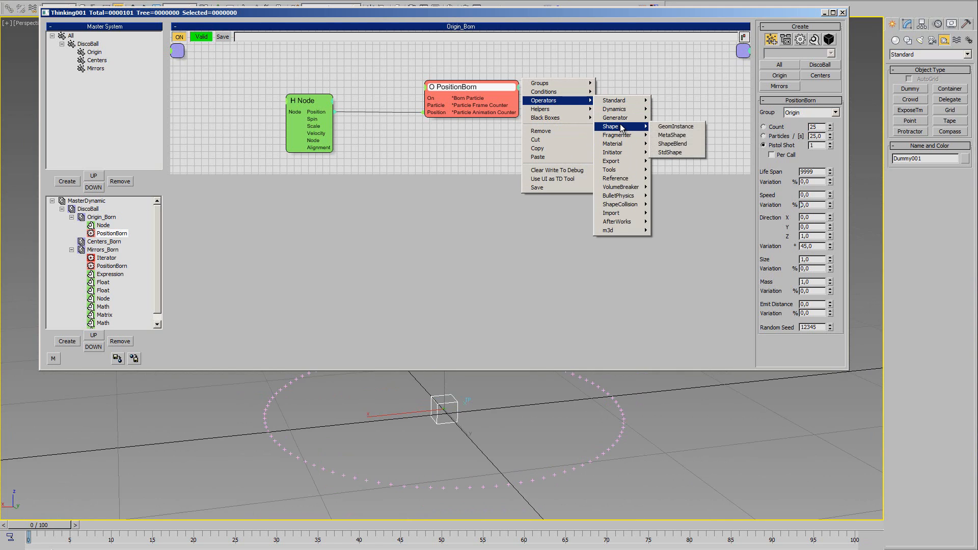
click(677, 154)
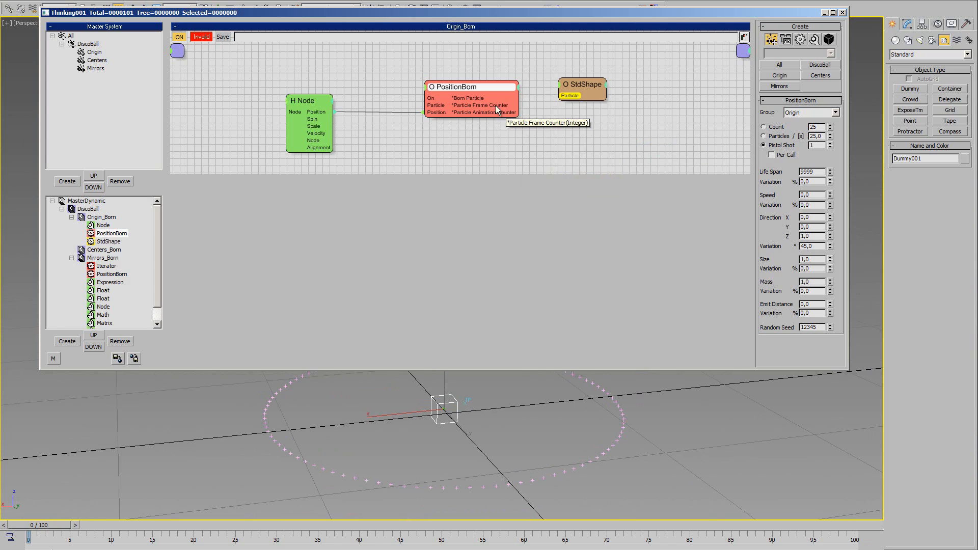
drag(469, 99, 614, 103)
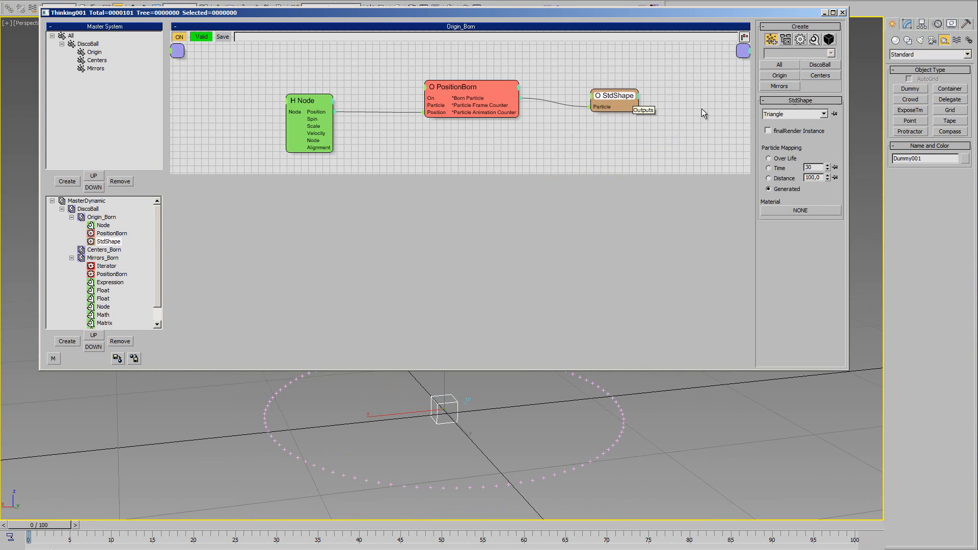
Set the StdShape's shape type to Cube and move the operator slightly farther from PositionBorn.
click(814, 113)
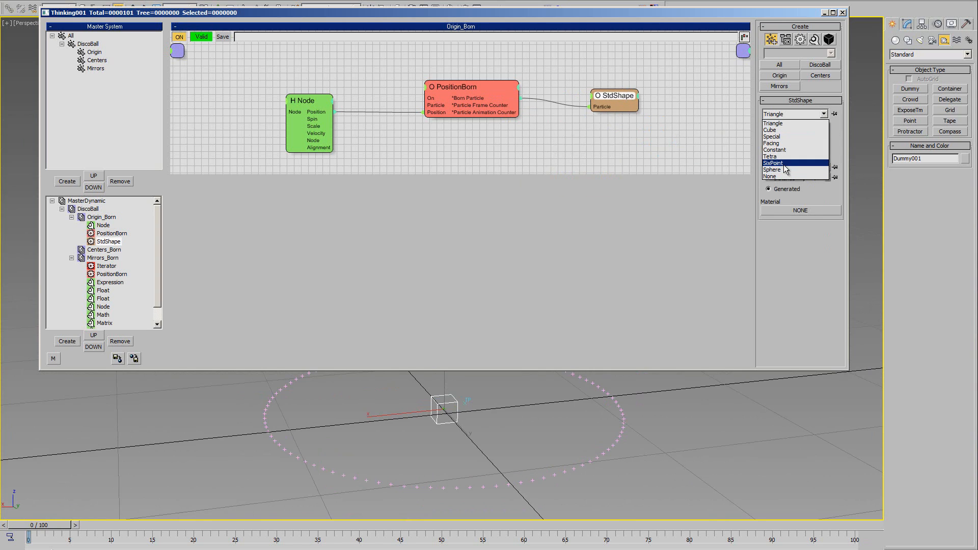
click(782, 131)
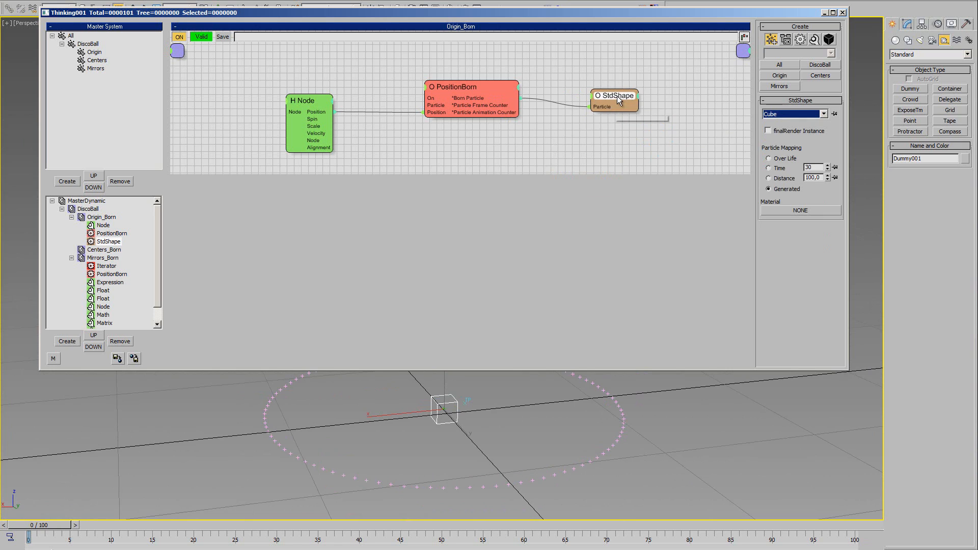
drag(616, 96, 636, 90)
Enable Show Mesh for the Origin particle group and look at the cube inside the dummy.
click(95, 52)
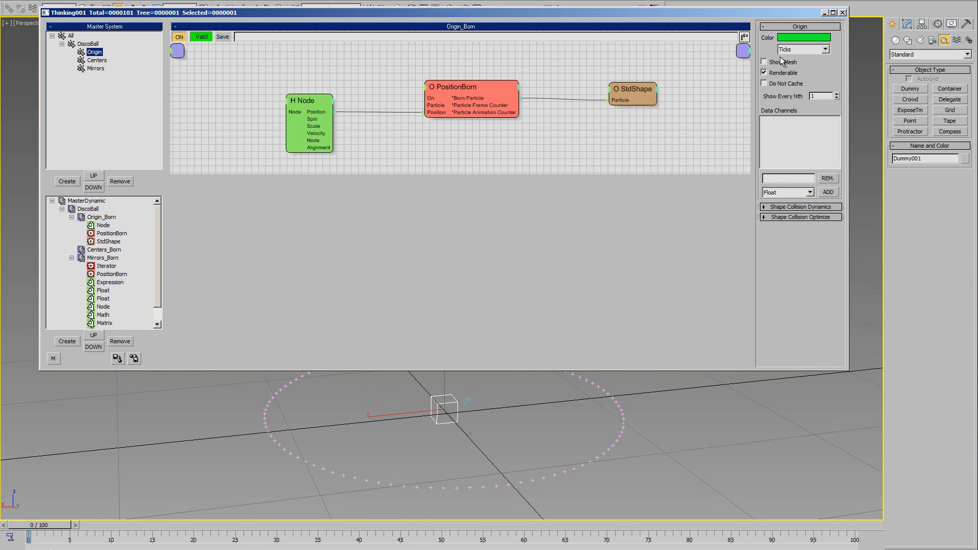
click(775, 62)
alt+middle_drag(503, 412, 474, 439)
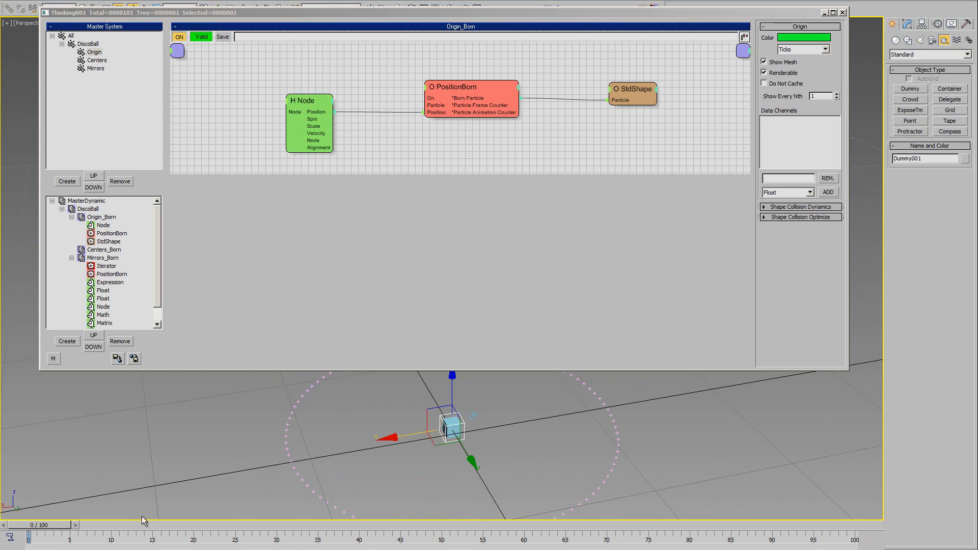
Animate Dummy001's rotation with Auto Key so it turns between frames 0 and 100.
drag(28, 530, 846, 530)
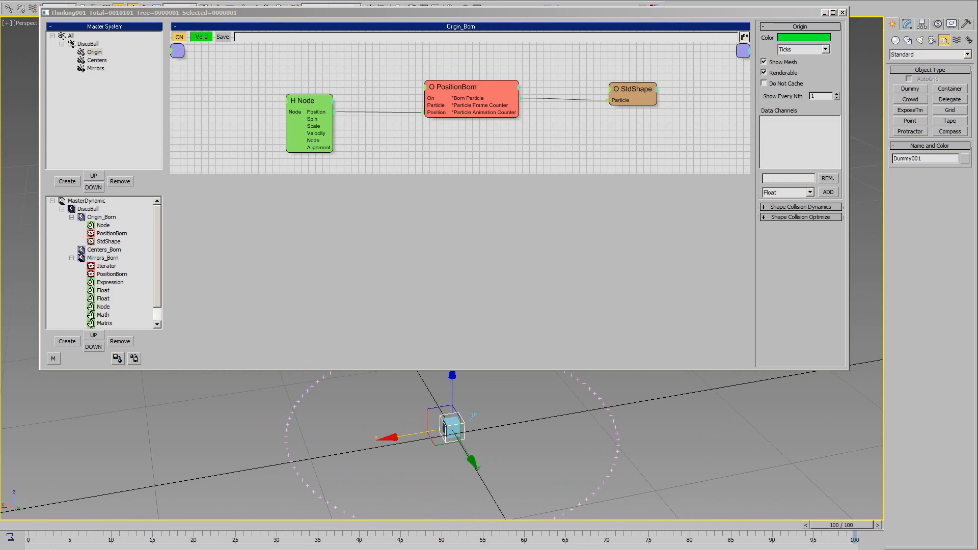
key(n)
key(e)
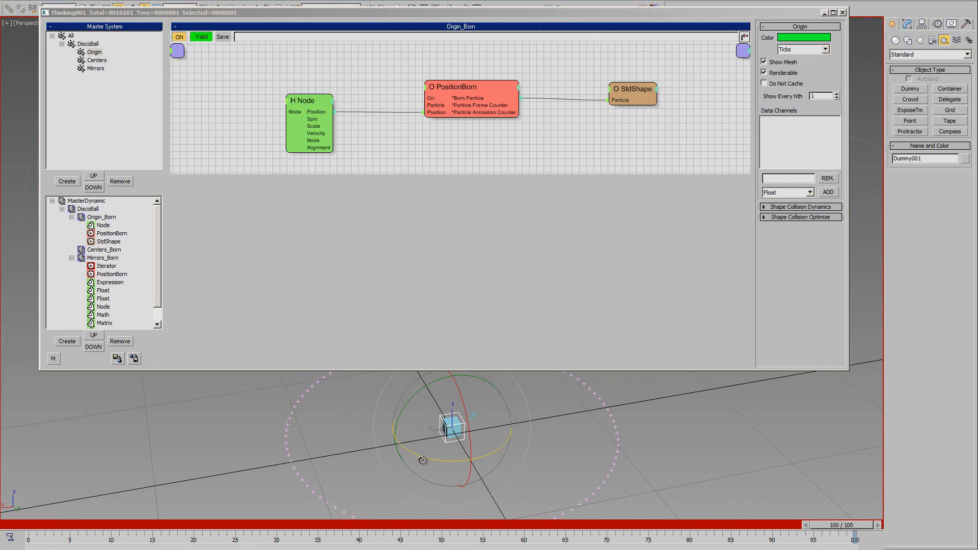
drag(523, 469, 556, 492)
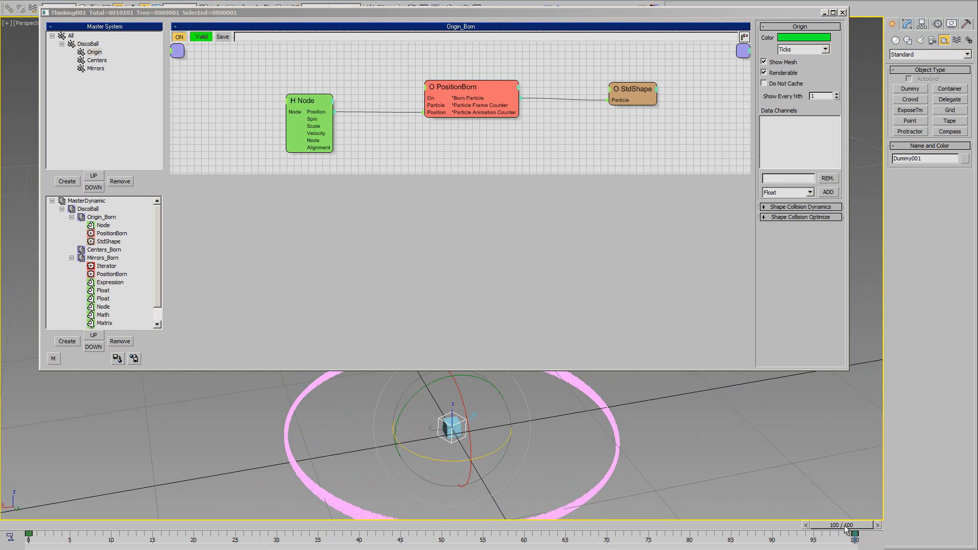
Return to frame 0, collapse the Mirrors_Born dynamic set and switch it off.
drag(850, 528, 25, 528)
click(104, 258)
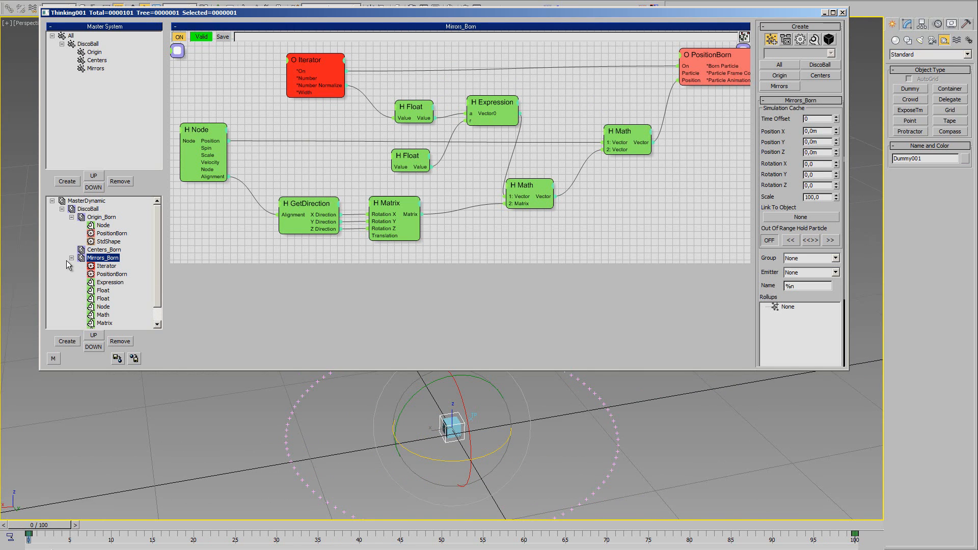
click(72, 258)
click(81, 258)
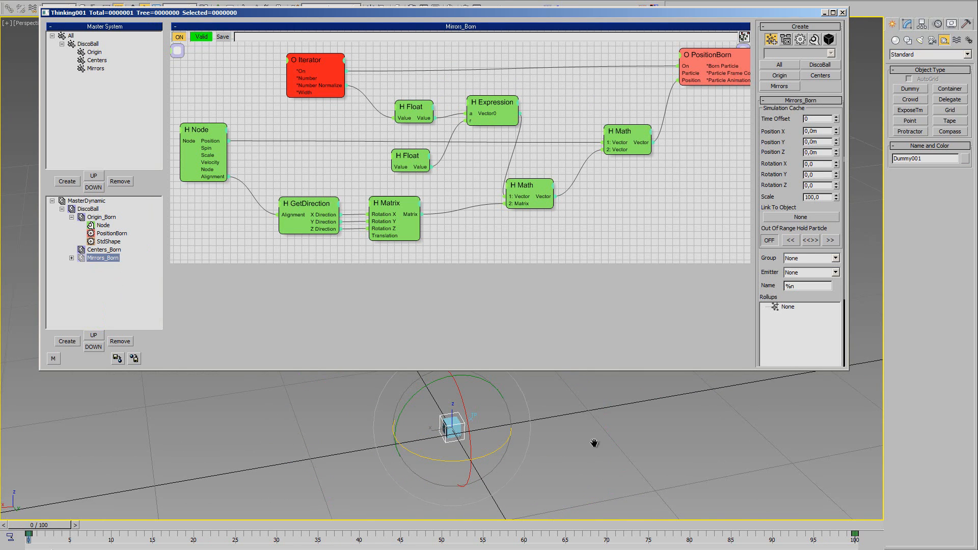
Scrub the timeline to compare the Origin cube's orientation with the rotating dummy, resizing the editor for a clear view.
middle_drag(594, 443, 597, 432)
drag(599, 370, 602, 248)
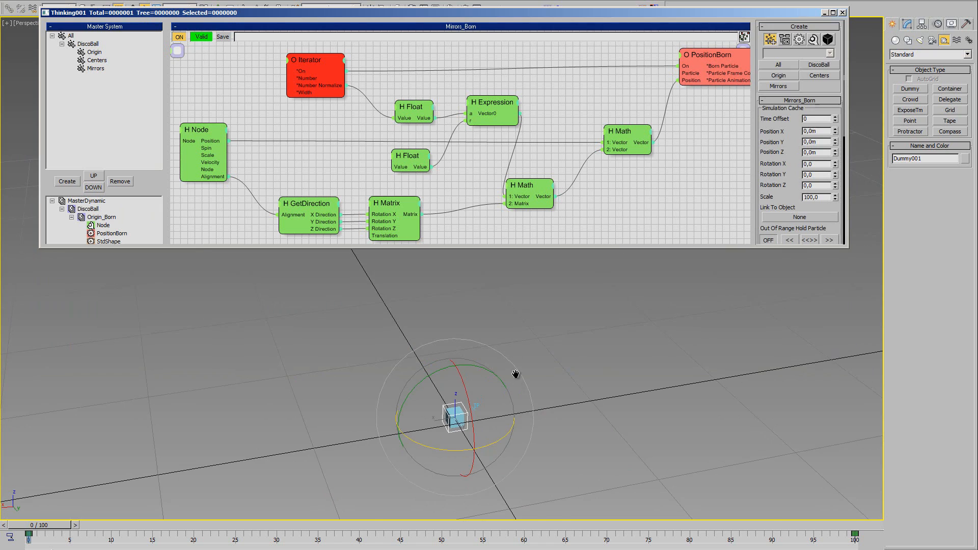
middle_drag(516, 374, 523, 322)
drag(36, 530, 15, 453)
middle_drag(309, 404, 314, 400)
drag(135, 247, 136, 312)
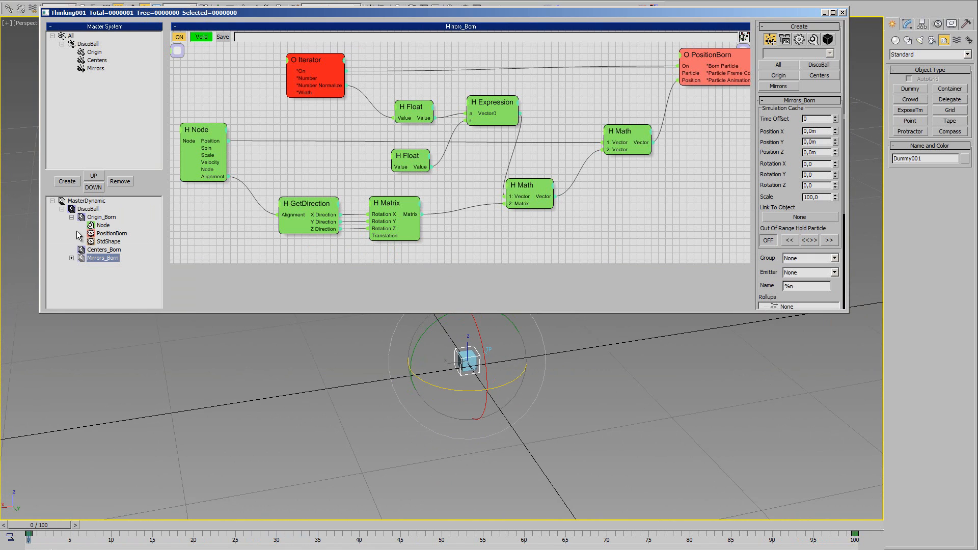
Collapse Origin_Born and show the whole DiscoBall set's canvases, shifting the Origin_Born nodes up for more room.
click(96, 234)
click(88, 209)
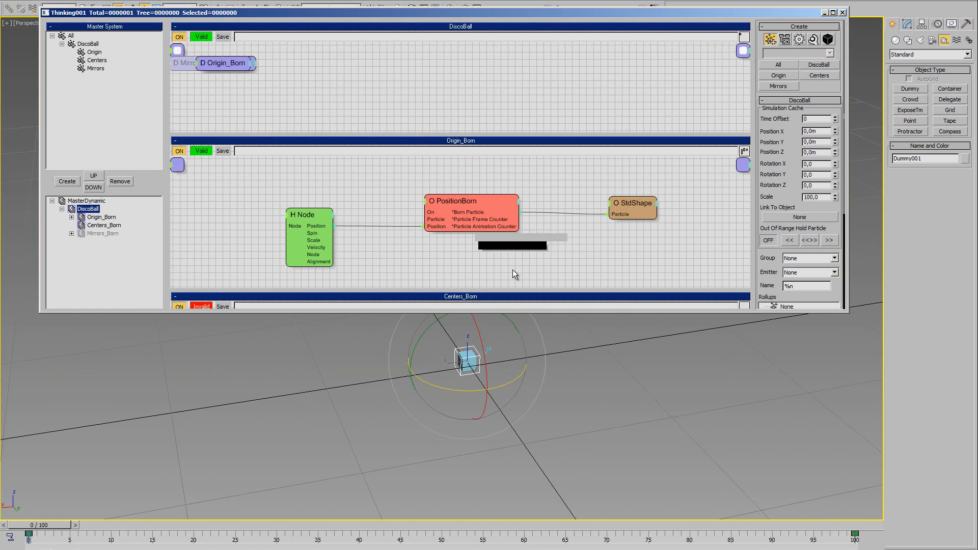
middle_drag(395, 241, 387, 221)
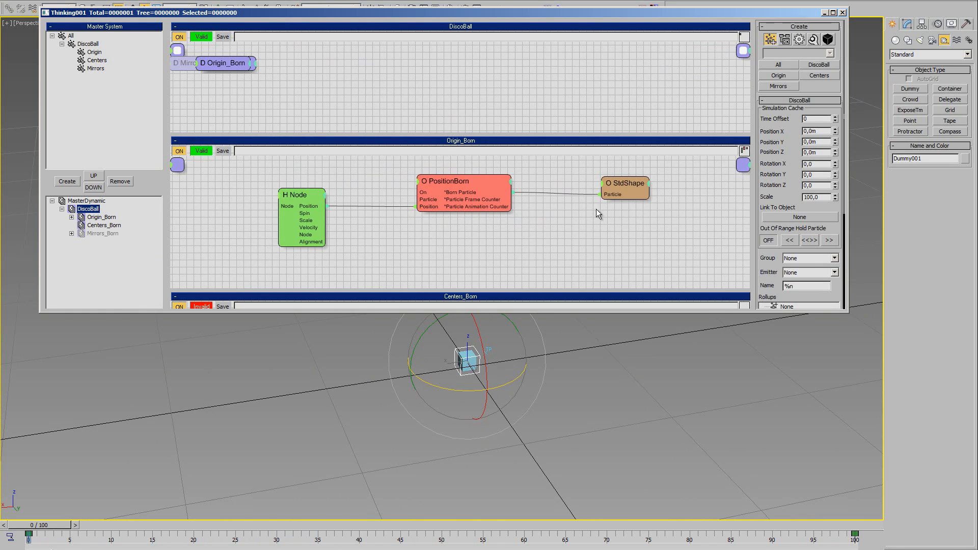
click(605, 189)
click(607, 236)
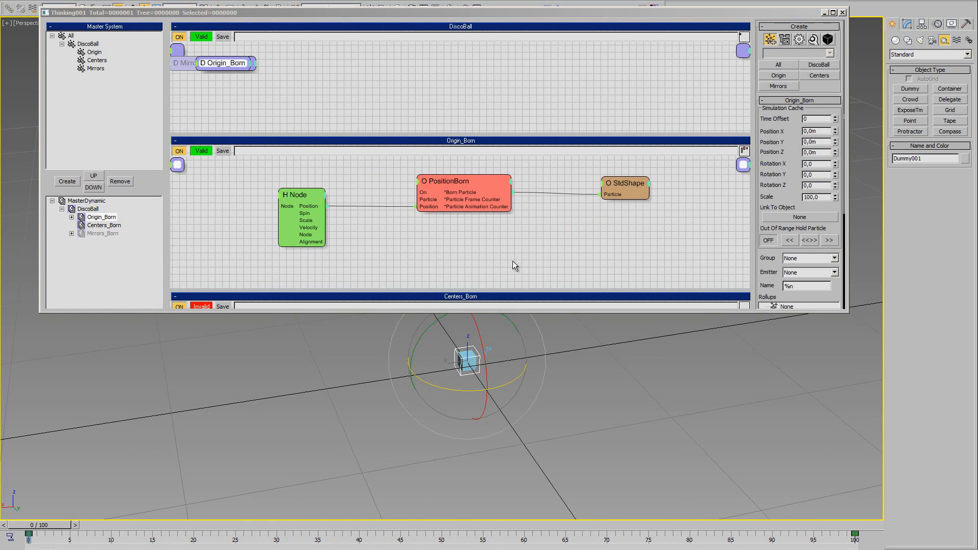
middle_drag(562, 247, 562, 231)
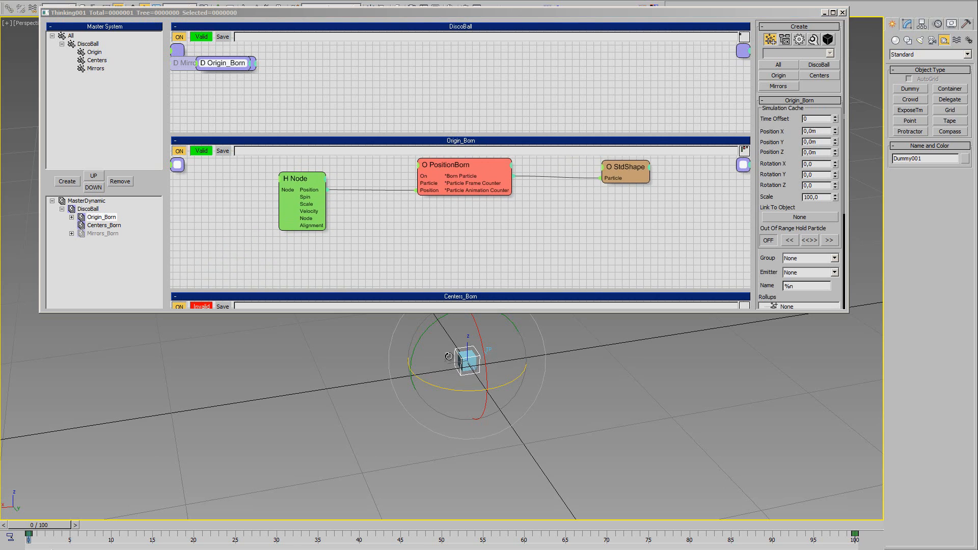
Add a SetAlignment operator to Origin_Born, feeding it the PositionBorn particle and the Node helper's Alignment.
middle_drag(444, 364, 442, 376)
drag(420, 350, 438, 361)
right_click(540, 194)
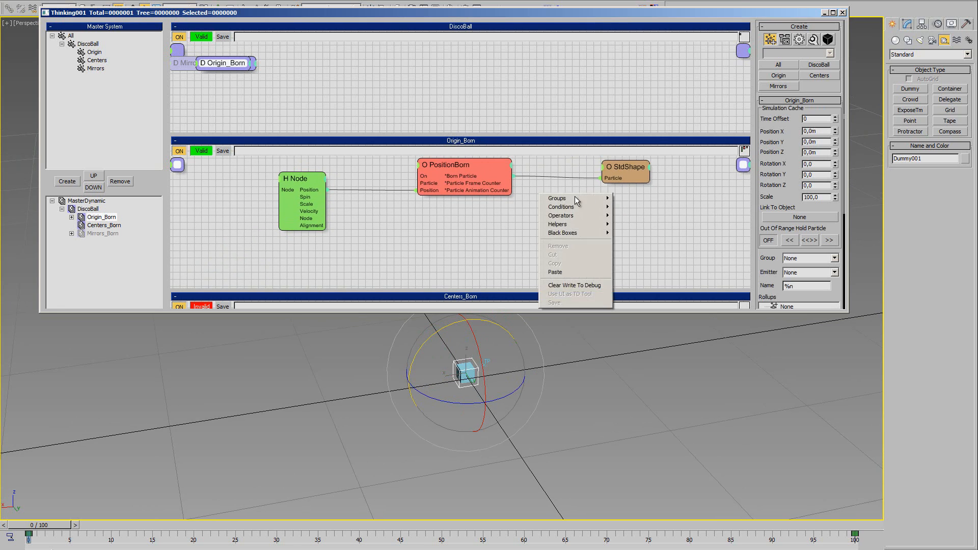
mouse_move(564, 229)
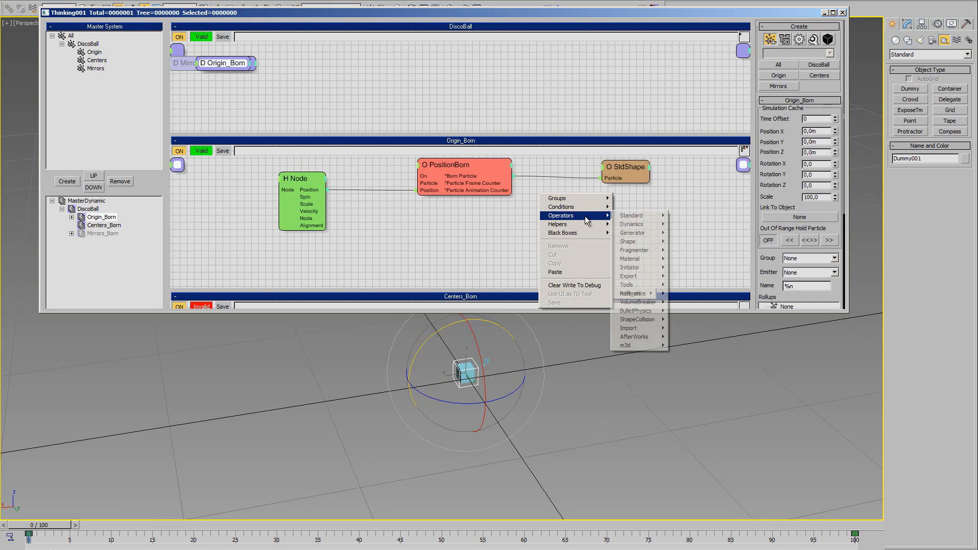
mouse_move(650, 221)
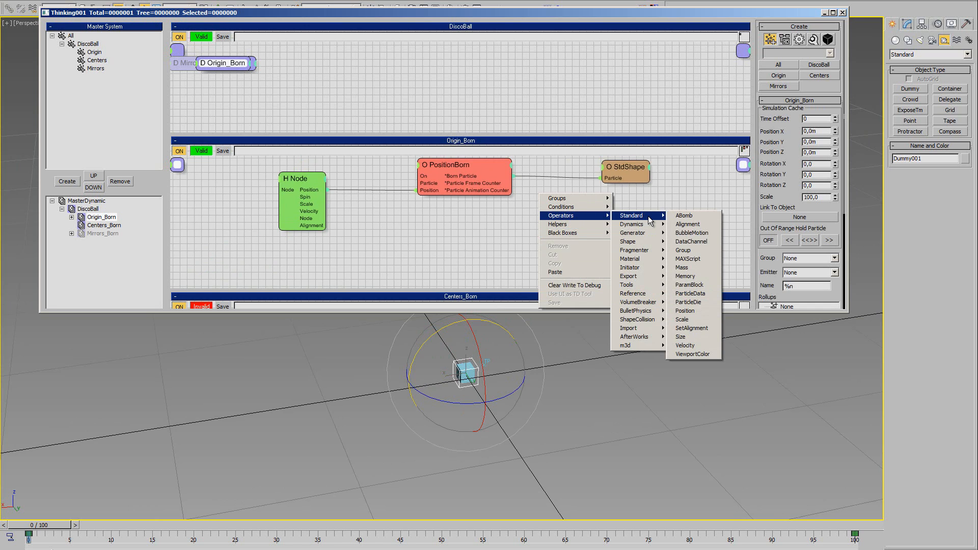
click(692, 328)
drag(500, 185, 620, 208)
drag(312, 225, 604, 218)
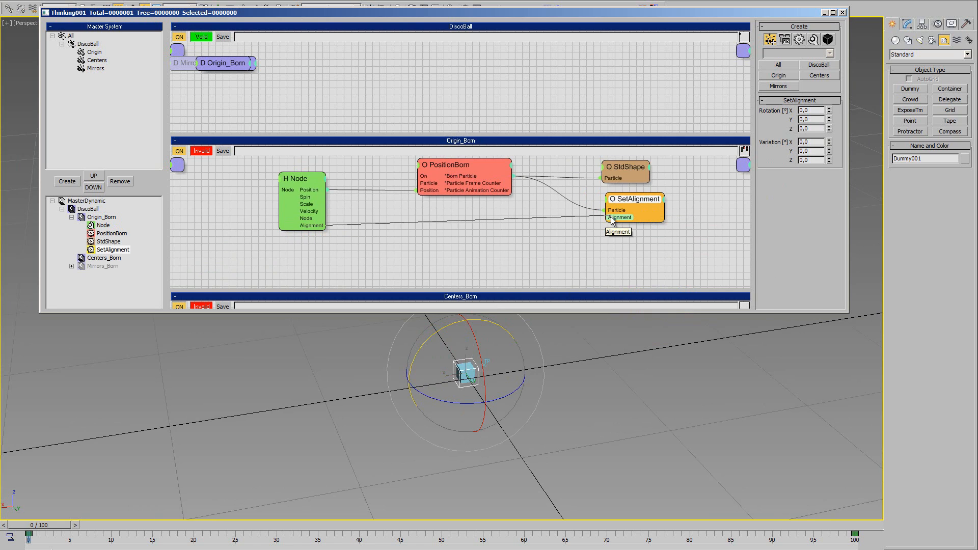
Check how the Origin cube aligns with the dummy by test-rotating it, undoing the rotation and scrubbing the timeline back to frame 0.
drag(415, 360, 436, 347)
key(ctrl+z)
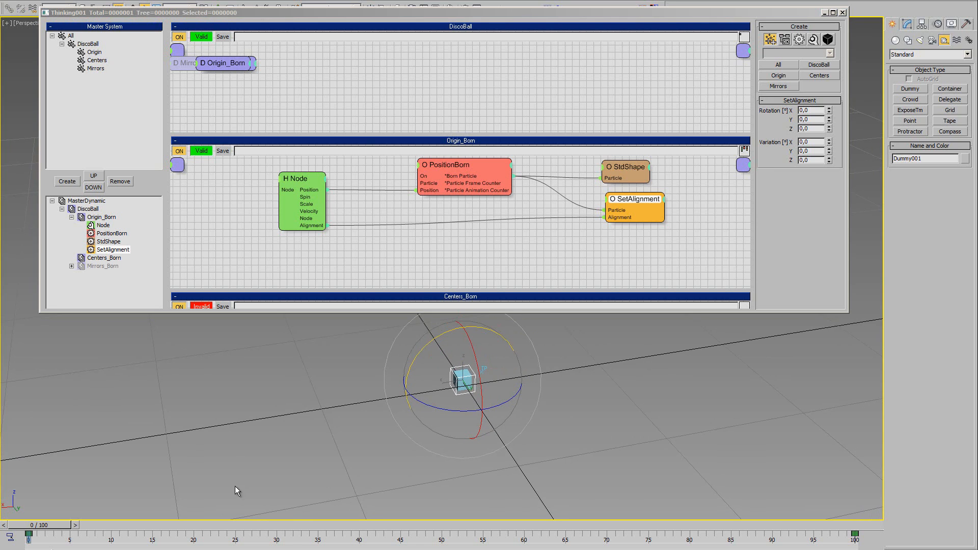
drag(51, 525, 1, 527)
mouse_move(304, 462)
middle_down()
mouse_move(323, 459)
mouse_move(309, 461)
middle_up()
scroll(452, 428, up, 1)
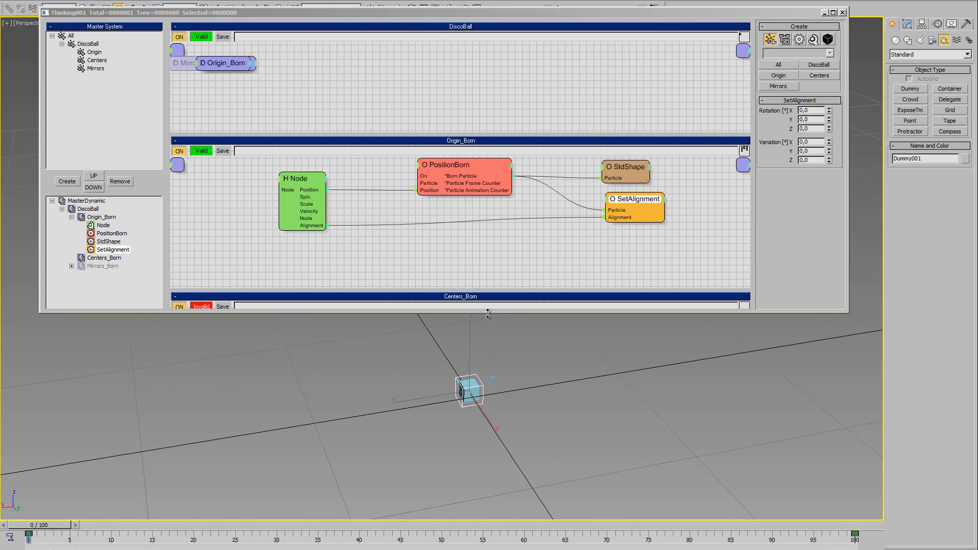
mouse_move(488, 313)
mouse_down()
mouse_move(506, 295)
mouse_move(502, 308)
mouse_up()
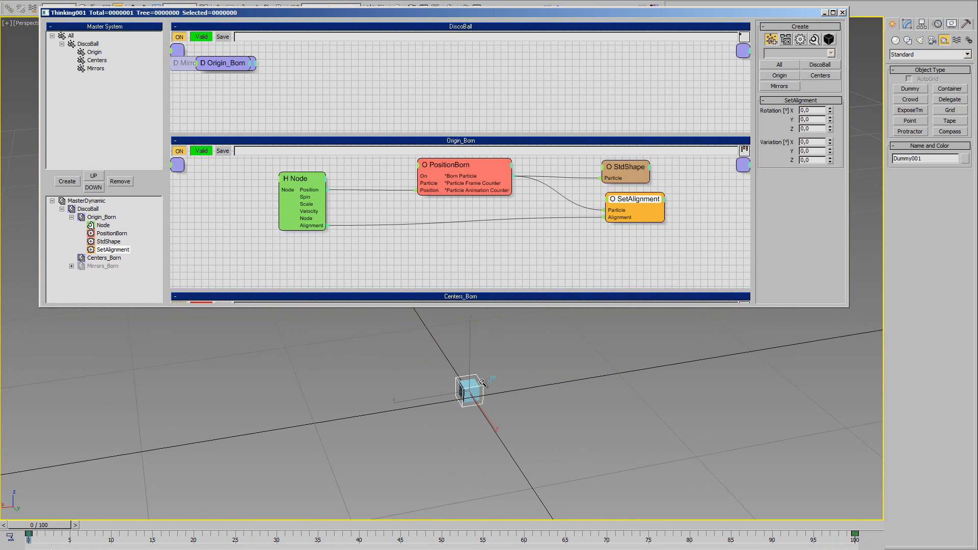
Create a dynamic set named Origin_Motion inside DiscoBall and move it directly above Centers_Born.
click(88, 209)
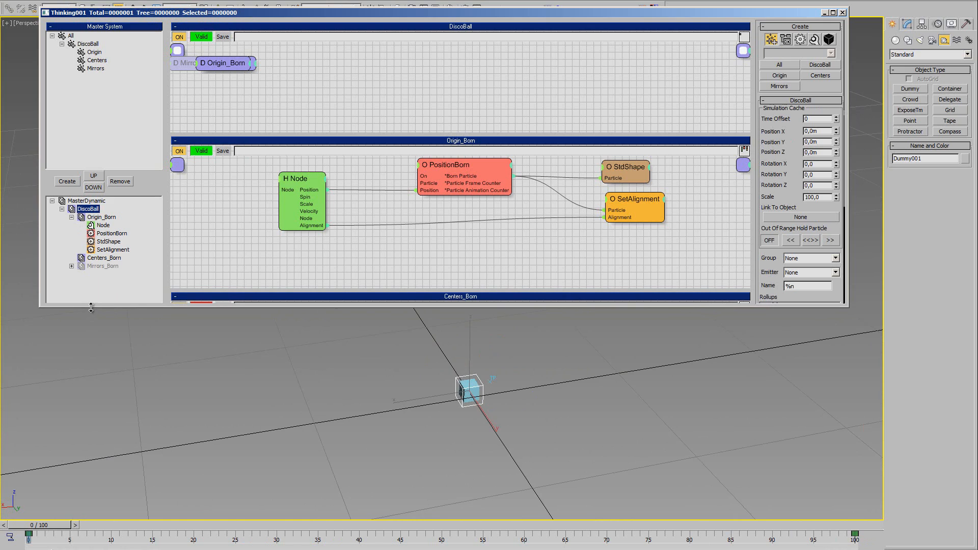
drag(90, 307, 91, 397)
click(69, 341)
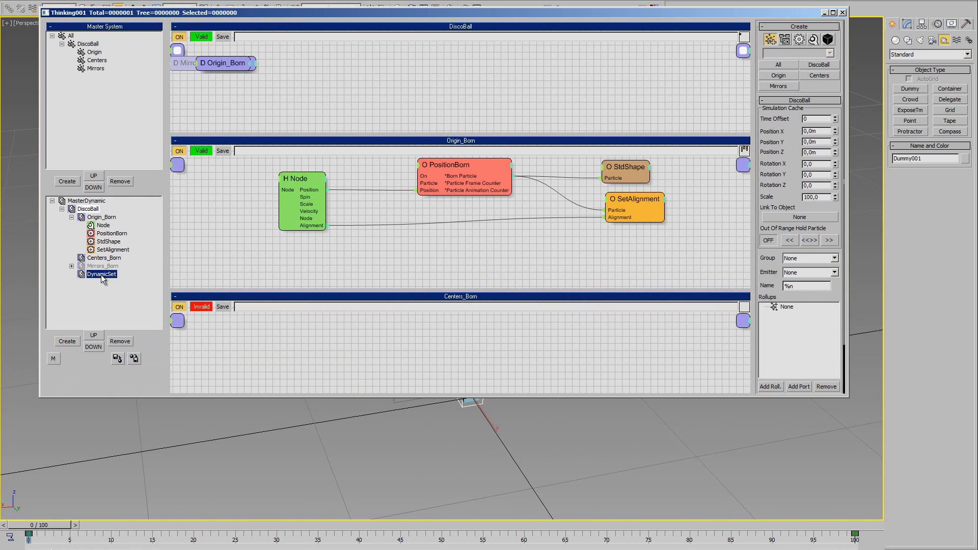
click(101, 274)
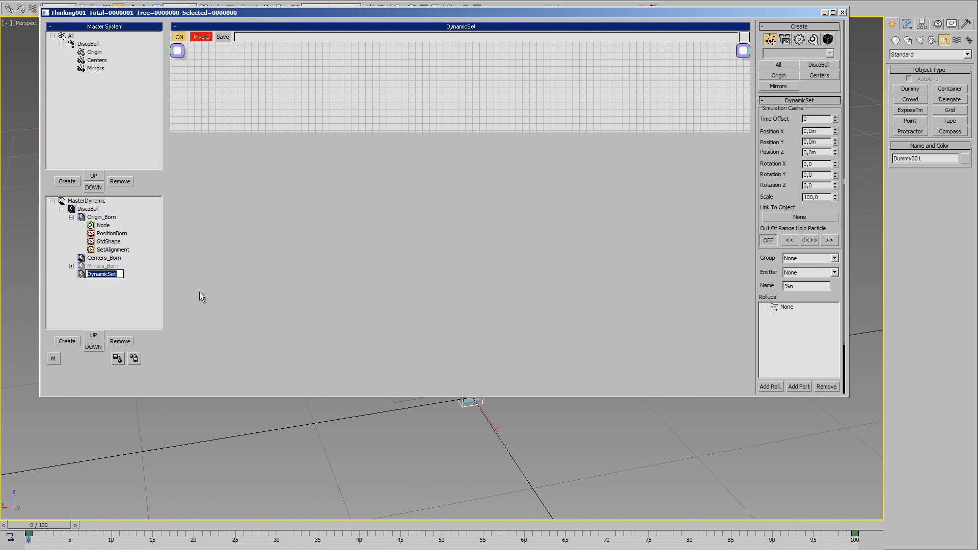
text(Origin_Motion)
key(Return)
click(94, 336)
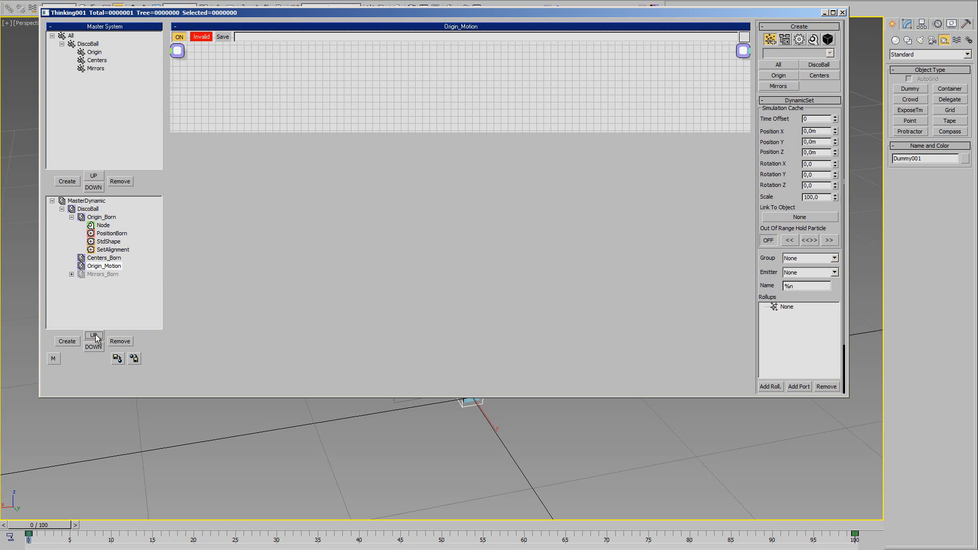
click(94, 336)
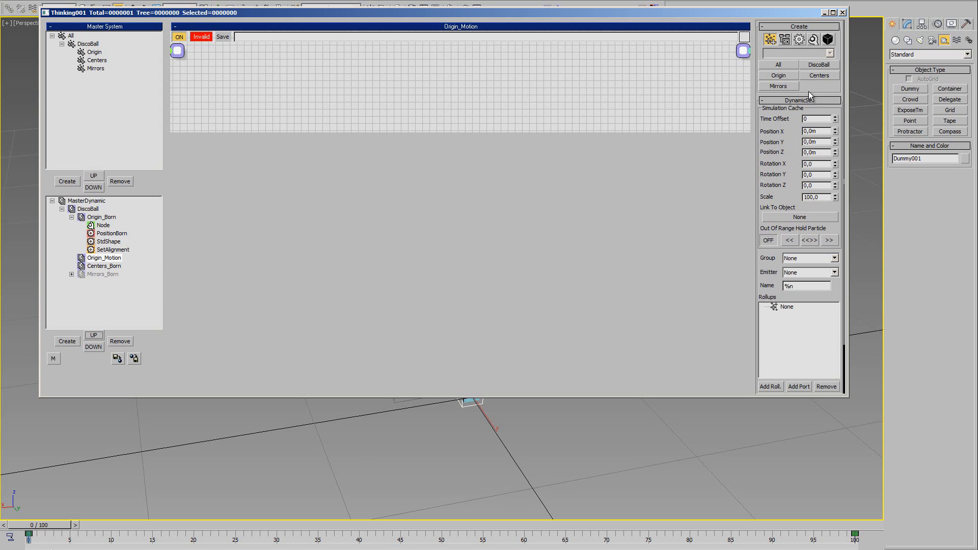
Add the Origin particle group as a node in the Origin_Motion set.
click(779, 76)
click(380, 106)
drag(369, 87, 336, 89)
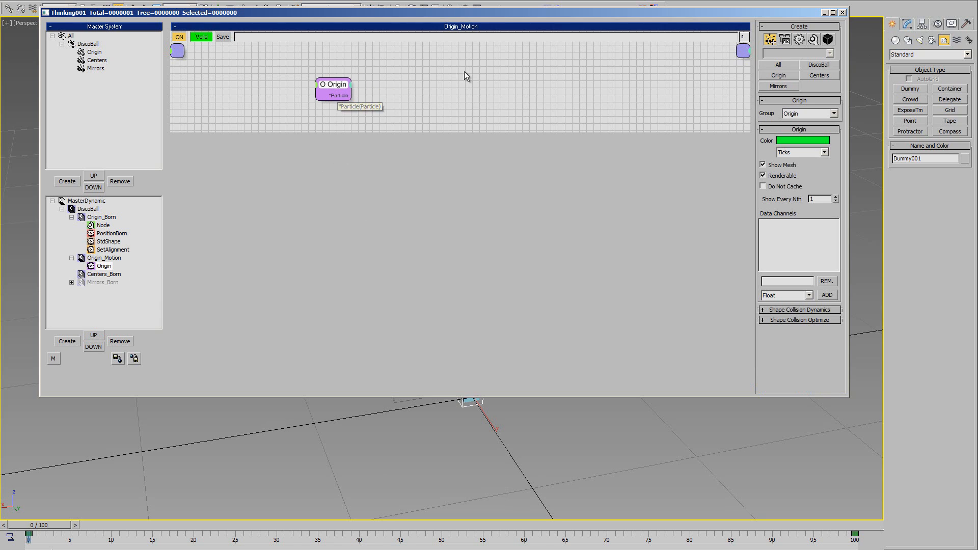
right_click(424, 67)
Copy the Dummy001 Node helper from Origin_Born into an enlarged Origin_Motion canvas and place it below the Origin group.
click(106, 217)
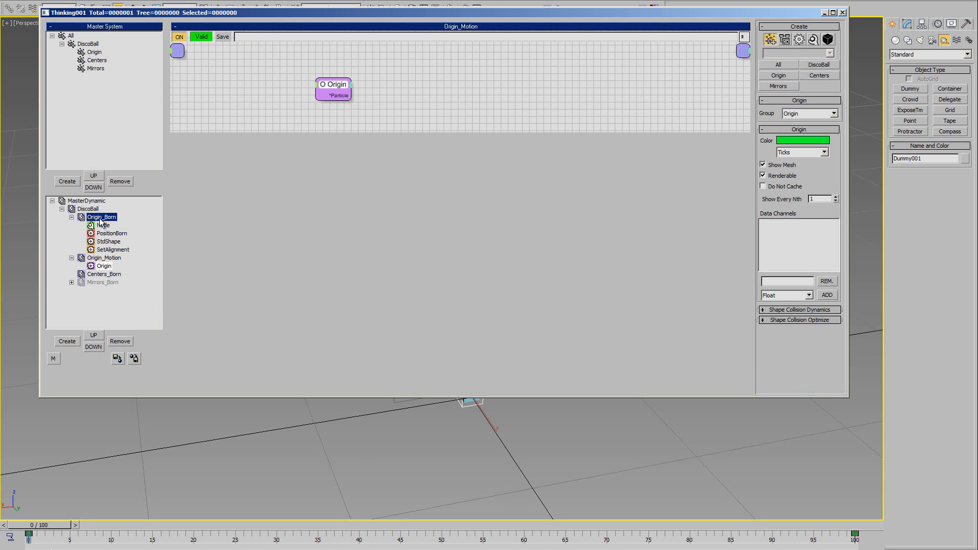
click(308, 93)
right_click(451, 137)
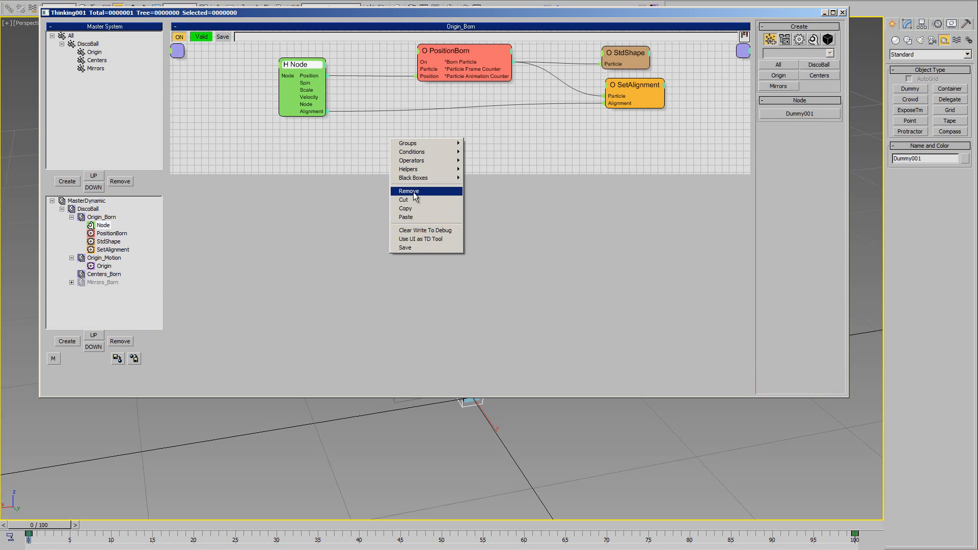
click(405, 208)
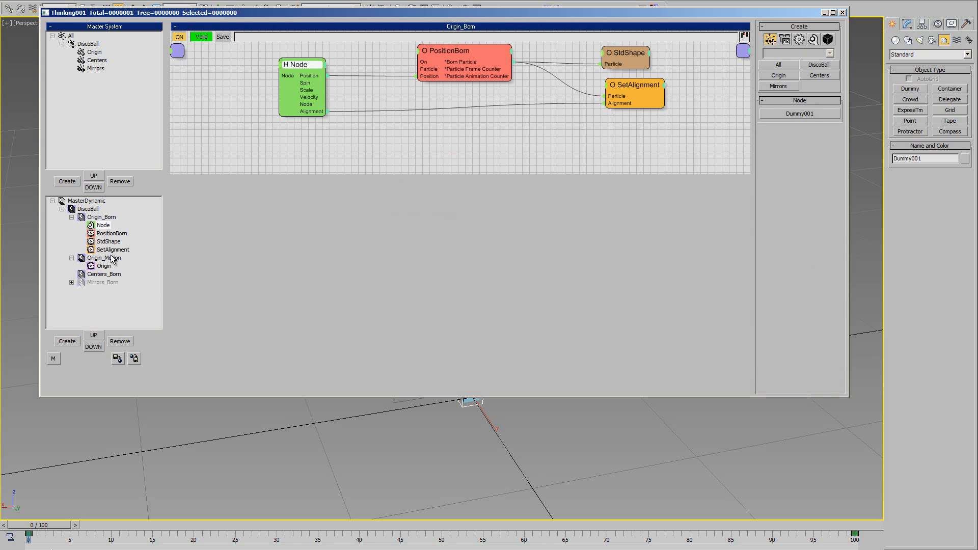
click(117, 258)
drag(445, 130, 445, 226)
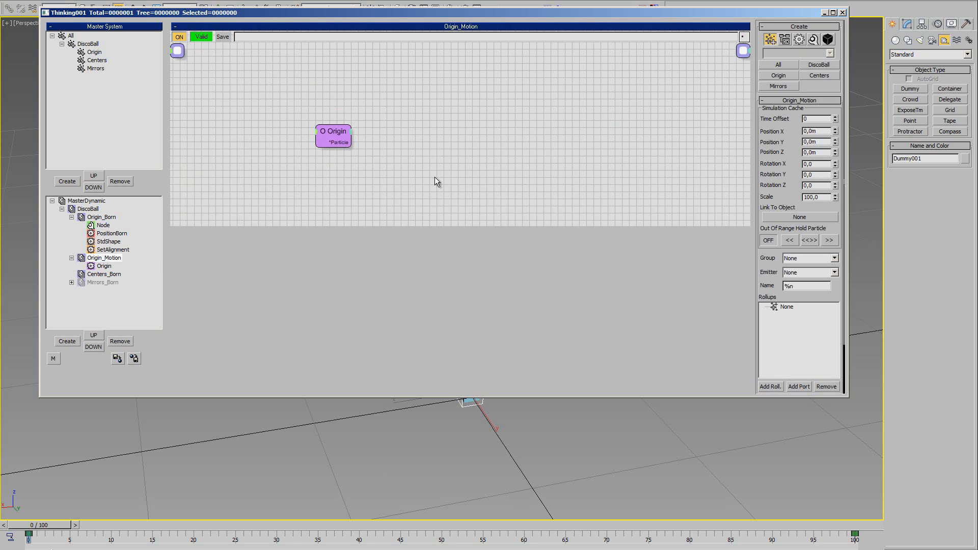
right_click(400, 144)
click(437, 221)
drag(325, 125, 332, 105)
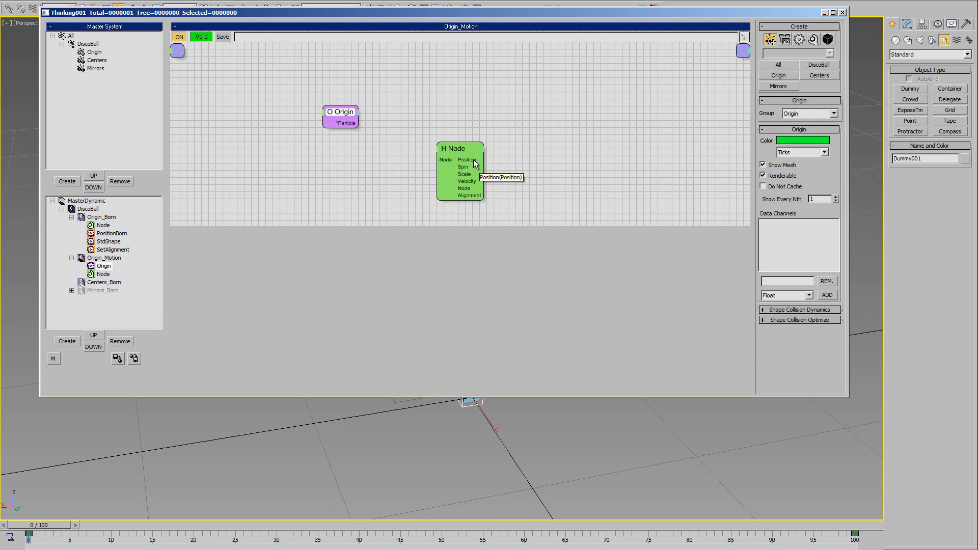
click(451, 150)
drag(451, 151, 377, 172)
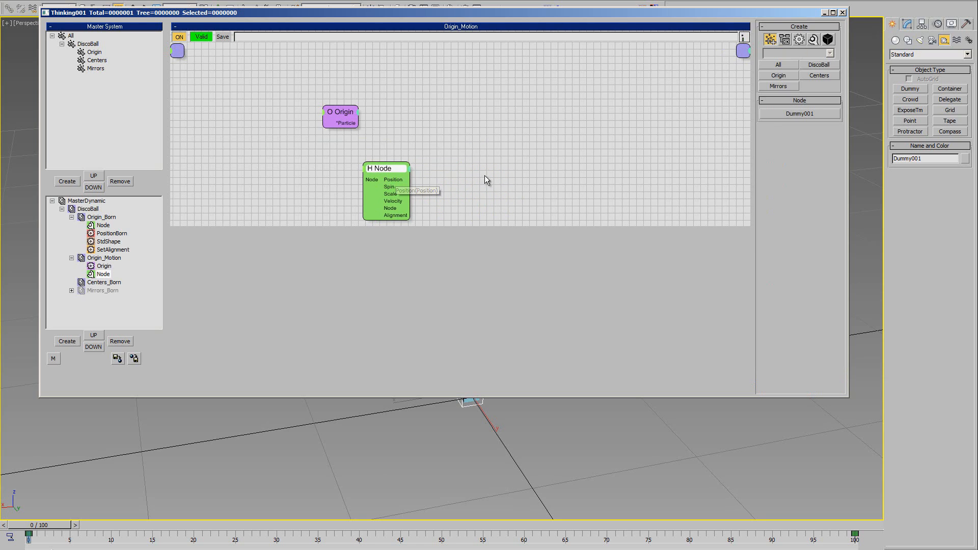
Add a ParticleData operator to Origin_Motion and enable its Position and Alignment inputs.
right_click(491, 86)
mouse_move(494, 110)
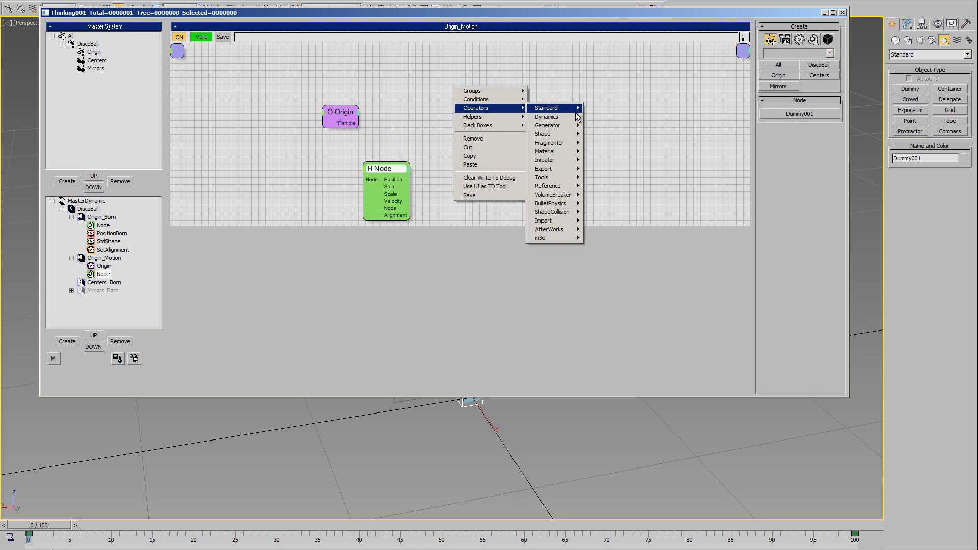
mouse_move(563, 114)
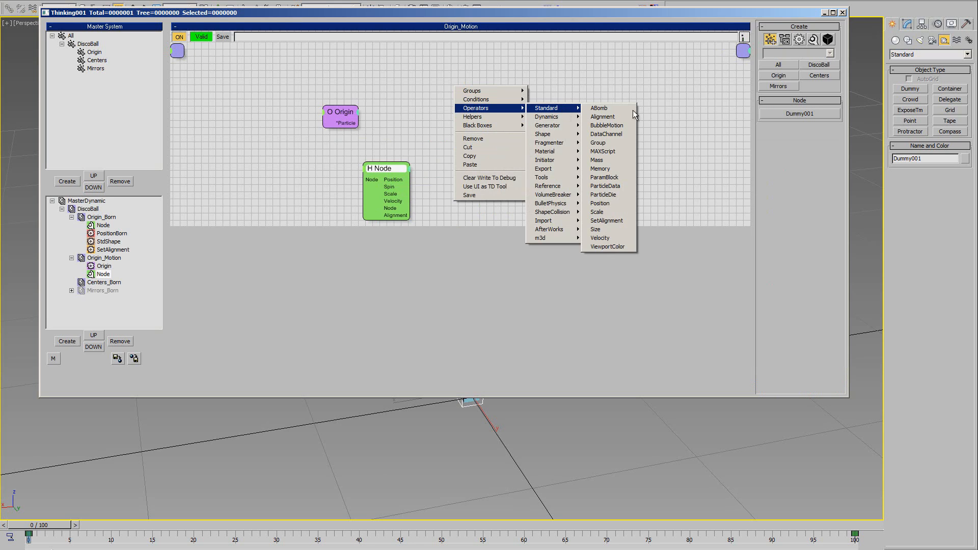
click(614, 188)
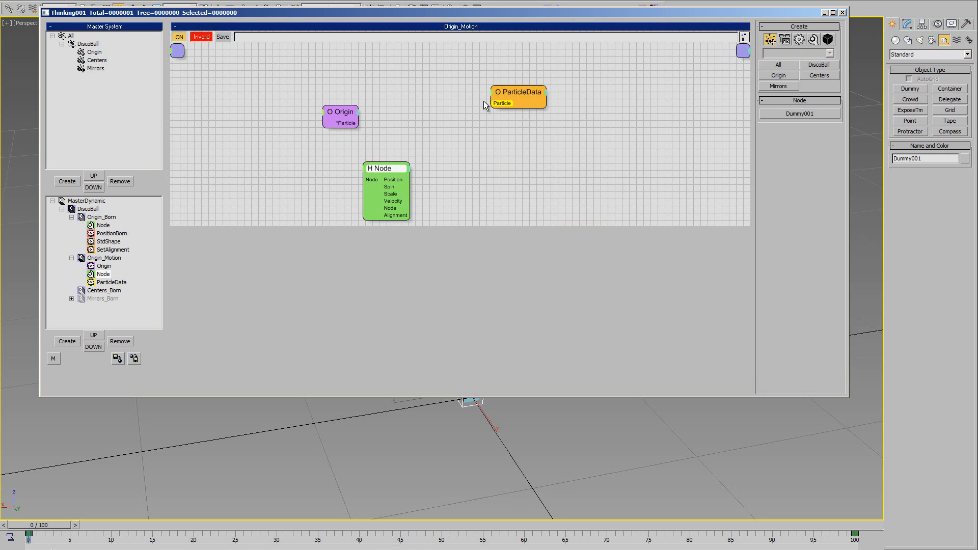
drag(519, 93, 528, 109)
click(504, 110)
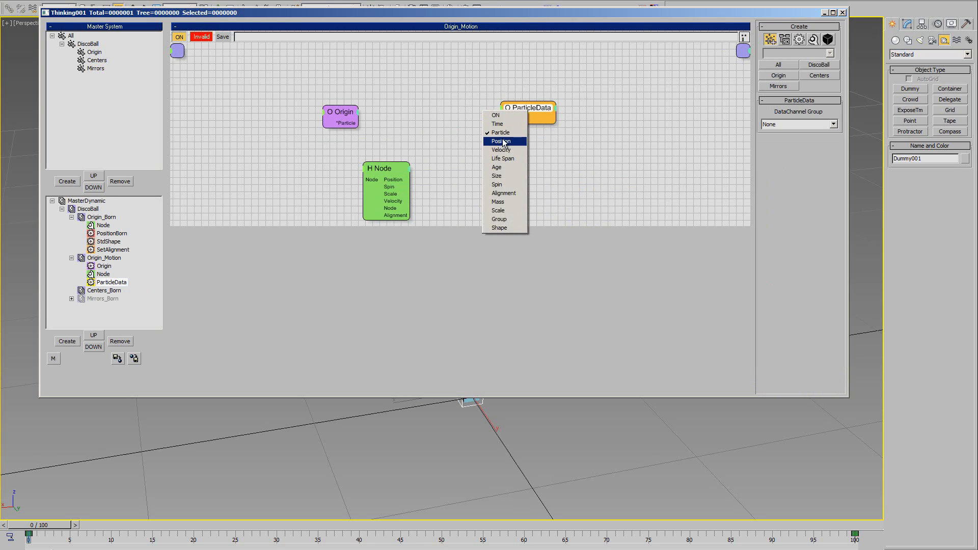
click(501, 141)
click(506, 107)
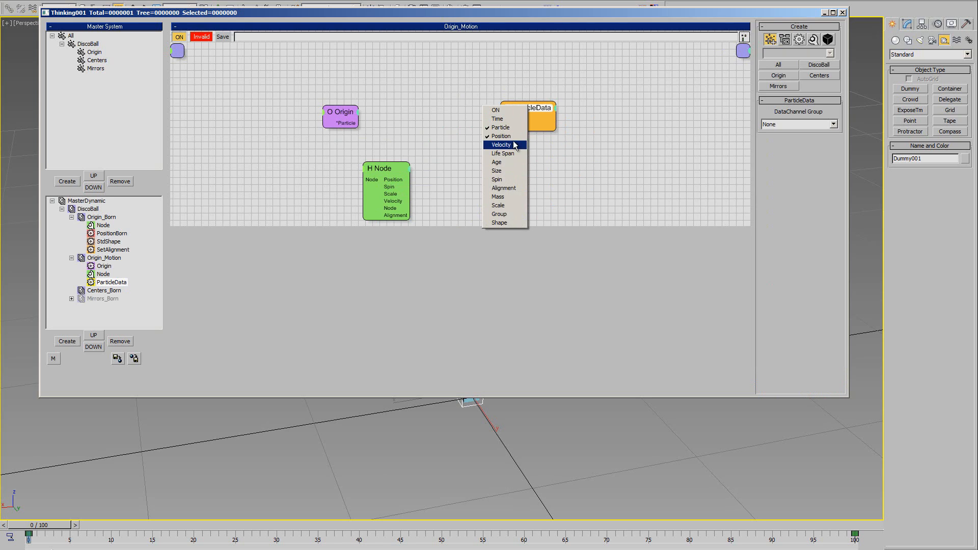
click(504, 188)
drag(519, 113, 528, 115)
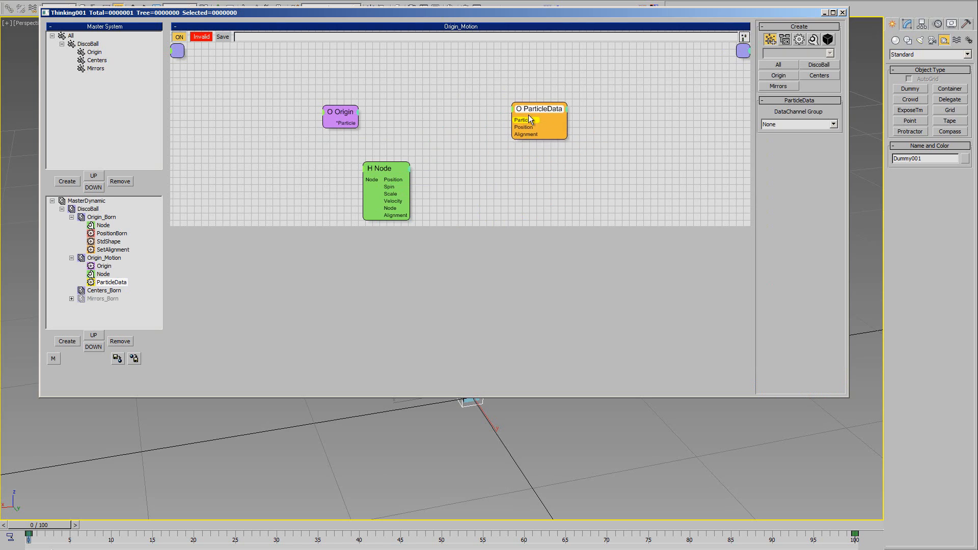
Connect Origin's particle and the Node helper's Position and Alignment to the matching ParticleData inputs, and tidy the nodes.
drag(342, 117, 511, 123)
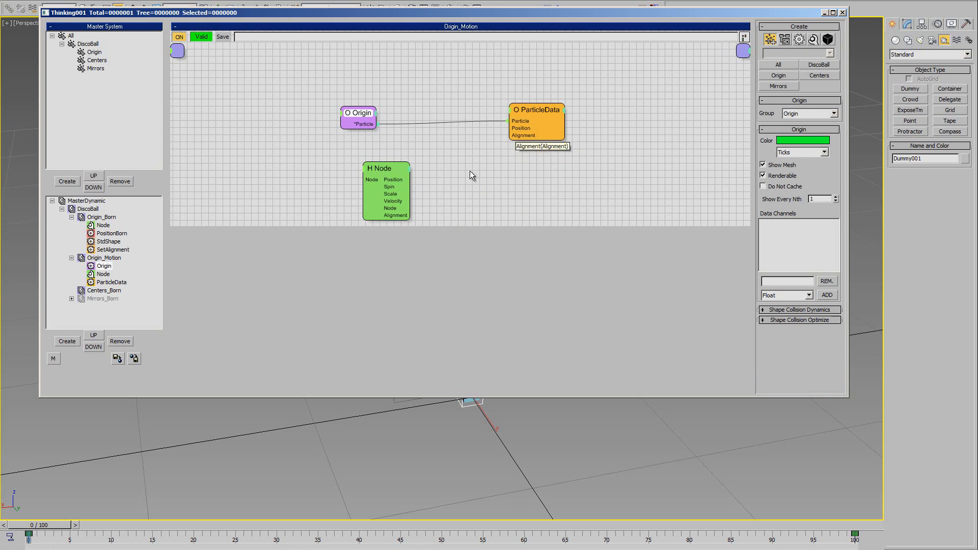
drag(410, 179, 525, 128)
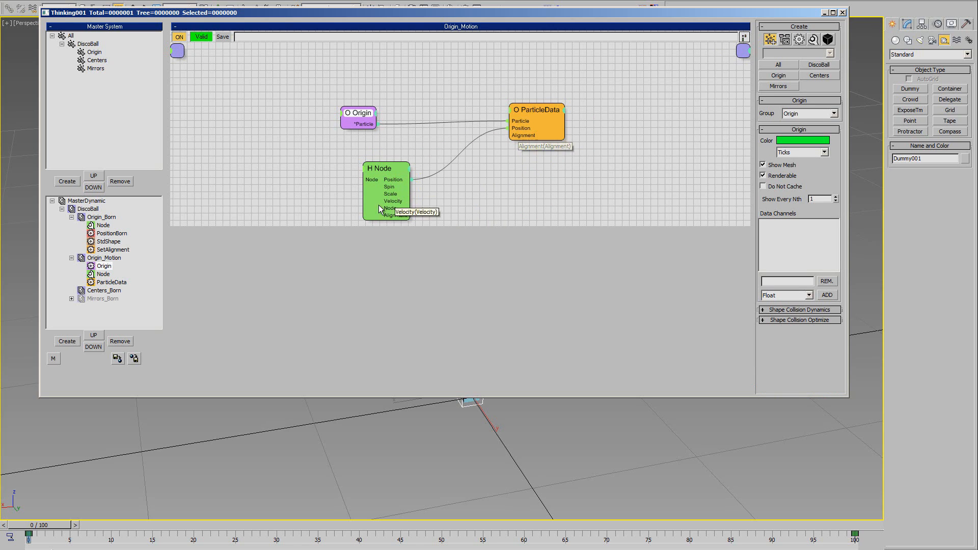
drag(411, 215, 525, 136)
drag(390, 174, 363, 160)
drag(528, 115, 500, 130)
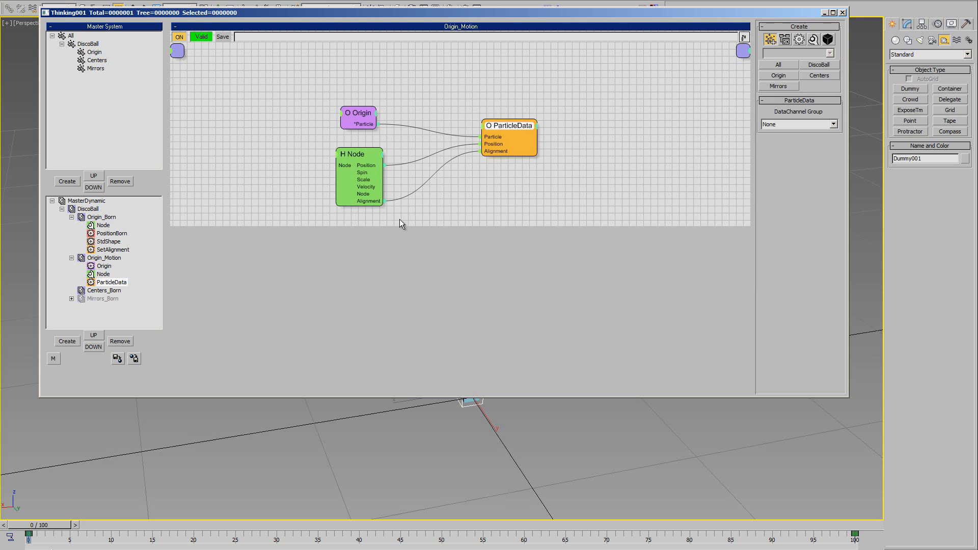
drag(348, 160, 358, 172)
Shrink the editor and play the animation to compare the Origin cube's motion with the dummy.
scroll(434, 457, up, 3)
middle_drag(439, 459, 441, 458)
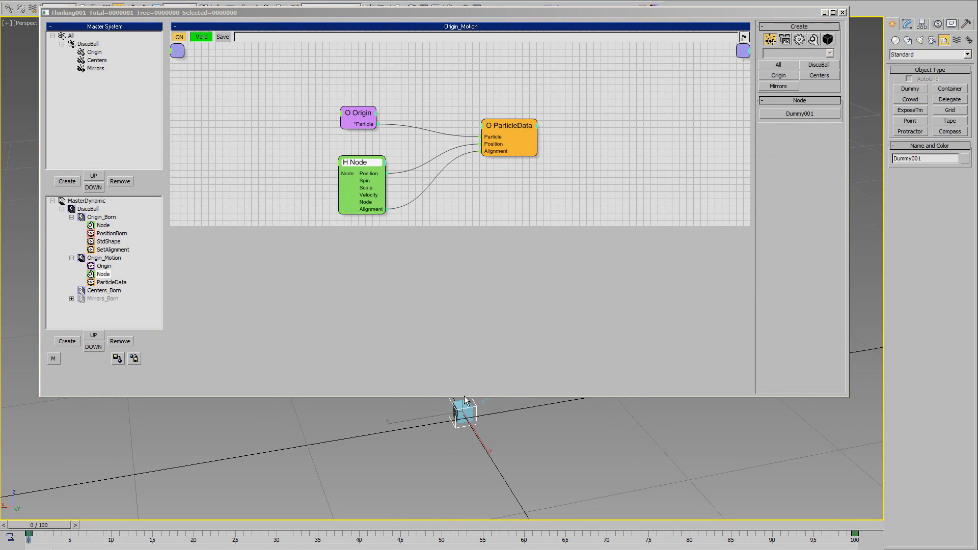
drag(465, 397, 466, 273)
scroll(470, 354, up, 2)
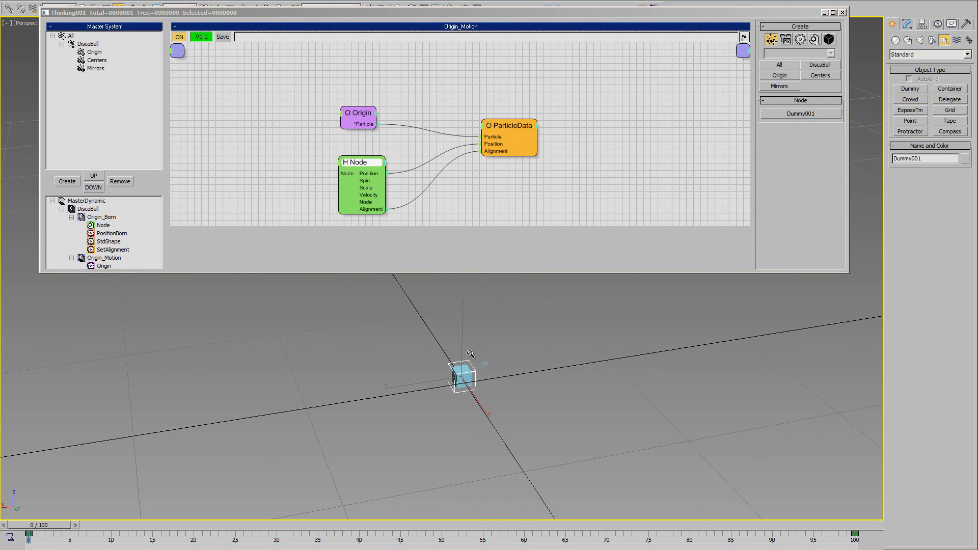
key(e)
key(/)
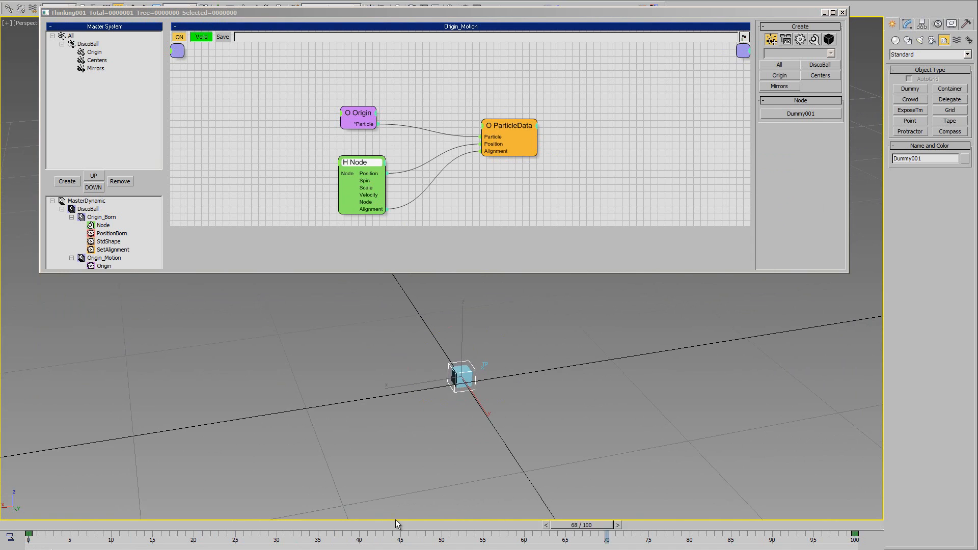
key(/)
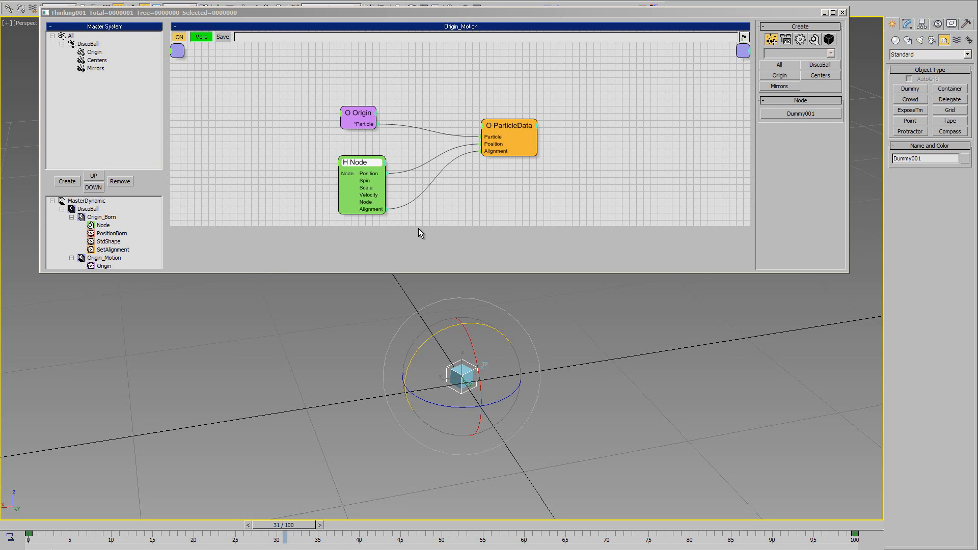
Enlarge the Origin_Motion canvas slightly and rearrange its nodes.
drag(425, 226, 428, 254)
middle_drag(512, 215, 524, 196)
drag(526, 117, 532, 128)
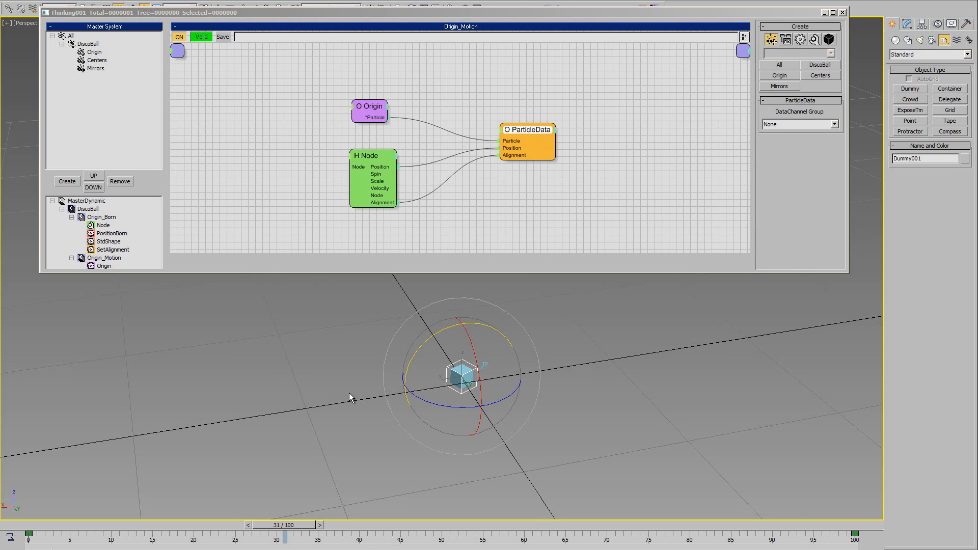
Test-move and rotate the dummy at frame 24, and scrub the timeline to check that the Origin cube follows it.
middle_drag(350, 393, 332, 368)
drag(284, 524, 230, 525)
key(w)
middle_drag(437, 341, 445, 359)
drag(456, 338, 476, 374)
key(e)
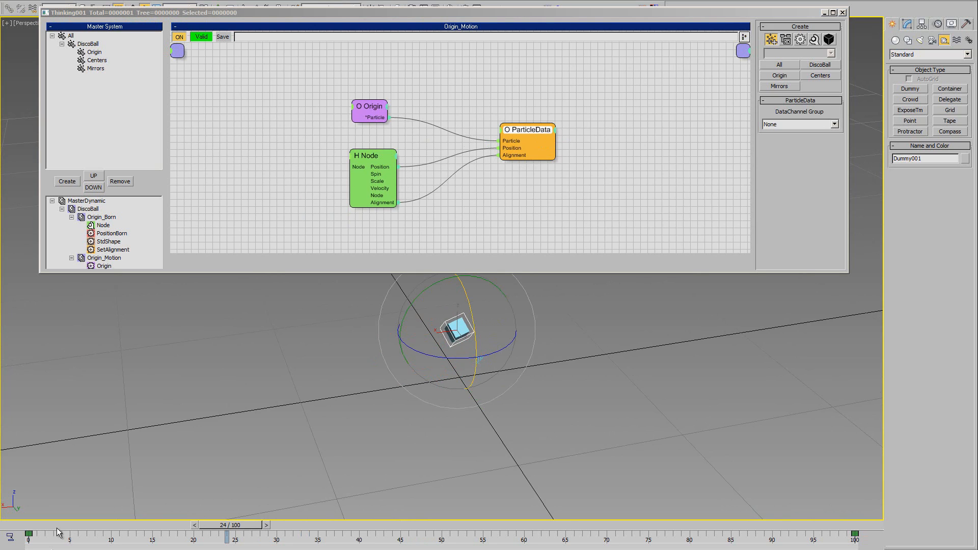
drag(43, 525, 390, 525)
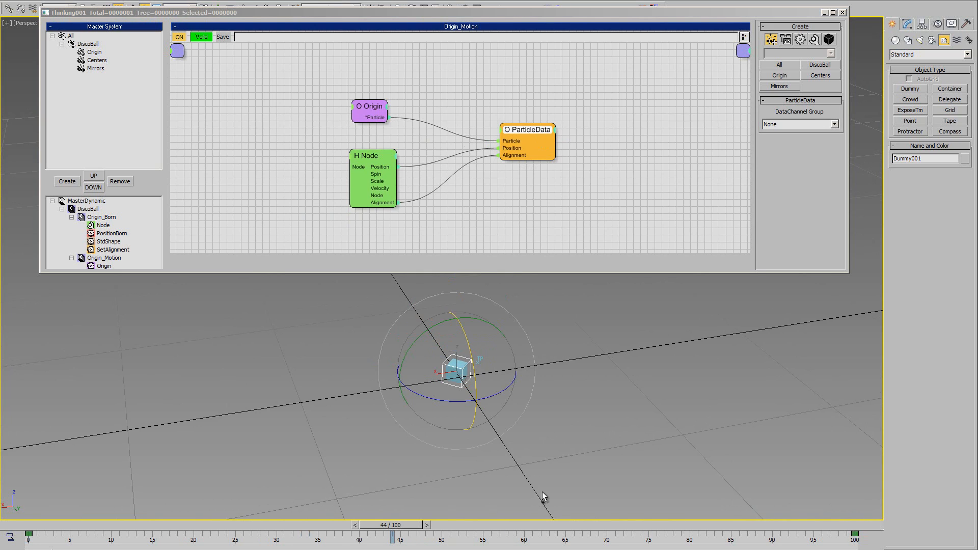
Enlarge the editor window, open the Centers_Born dynamic set and extend its canvas.
drag(104, 273, 104, 347)
click(104, 298)
click(105, 290)
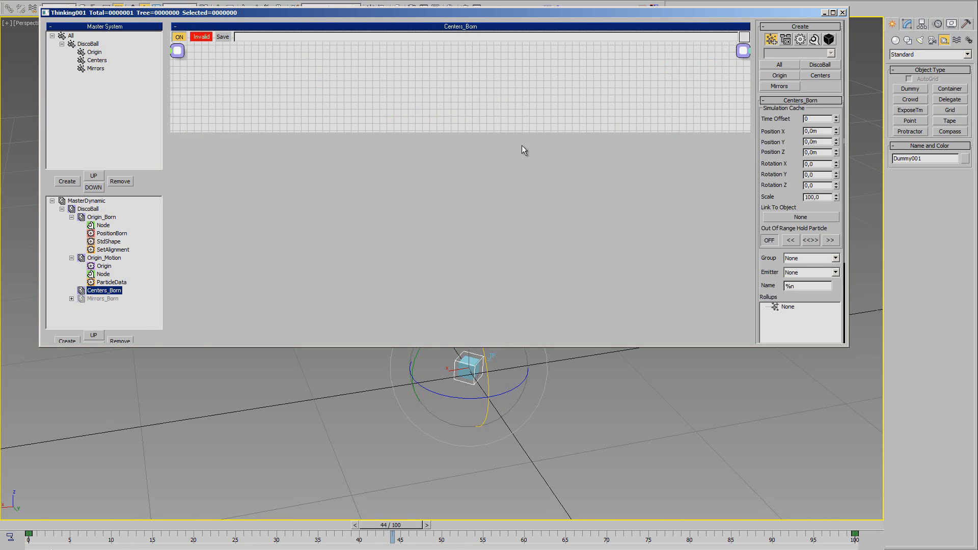
drag(527, 133, 647, 189)
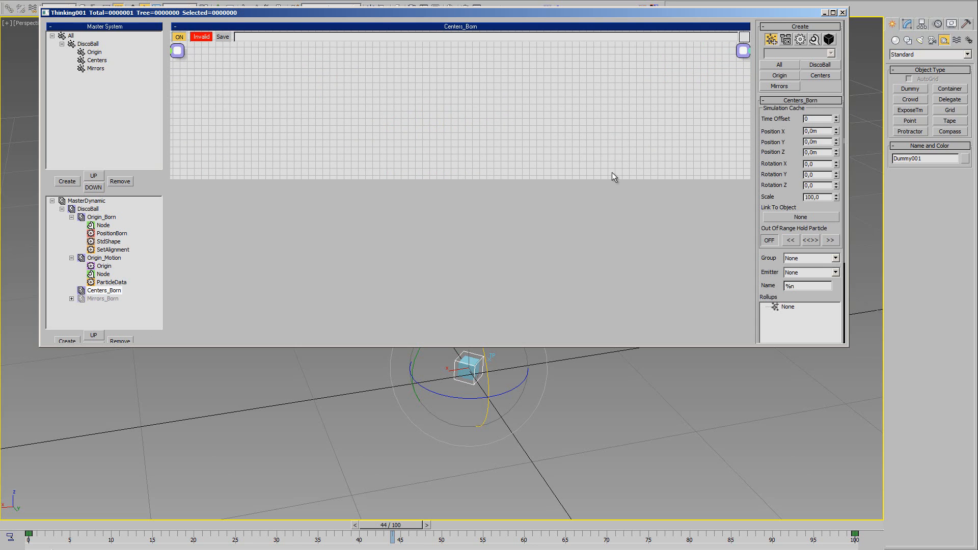
drag(464, 363, 471, 399)
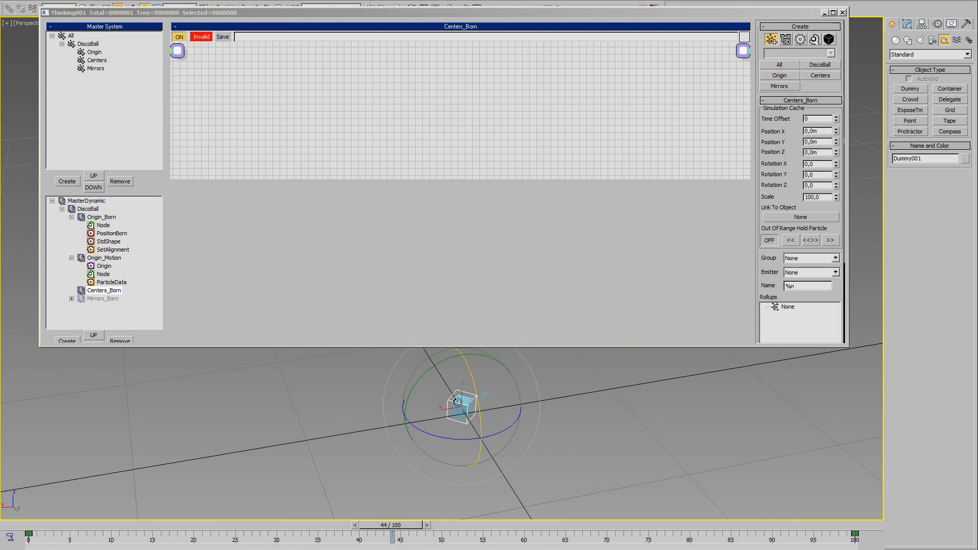
Add the Origin group node to the Centers_Born canvas.
click(773, 75)
click(278, 81)
drag(298, 91, 277, 97)
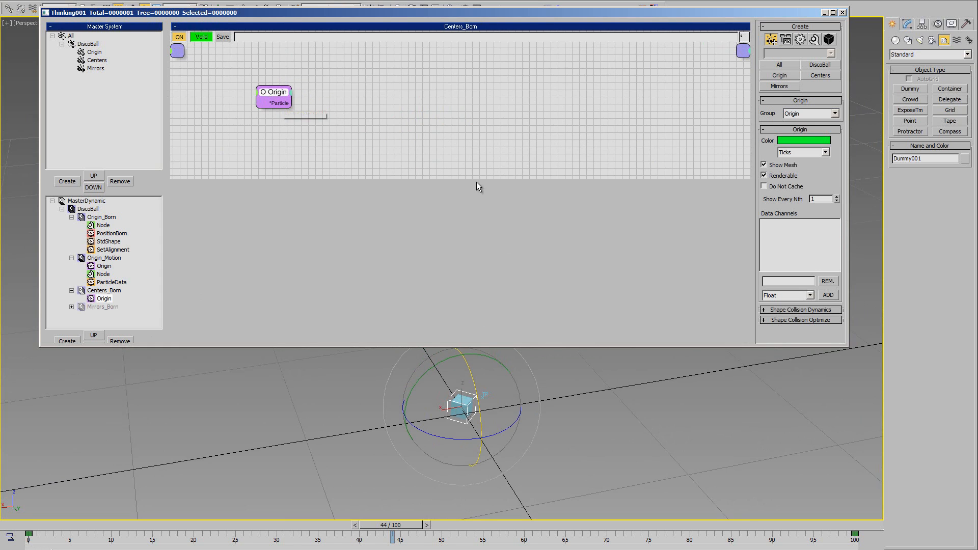
Add an Iterator initiator operator to Centers_Born and space it well apart from the Origin node.
right_click(394, 86)
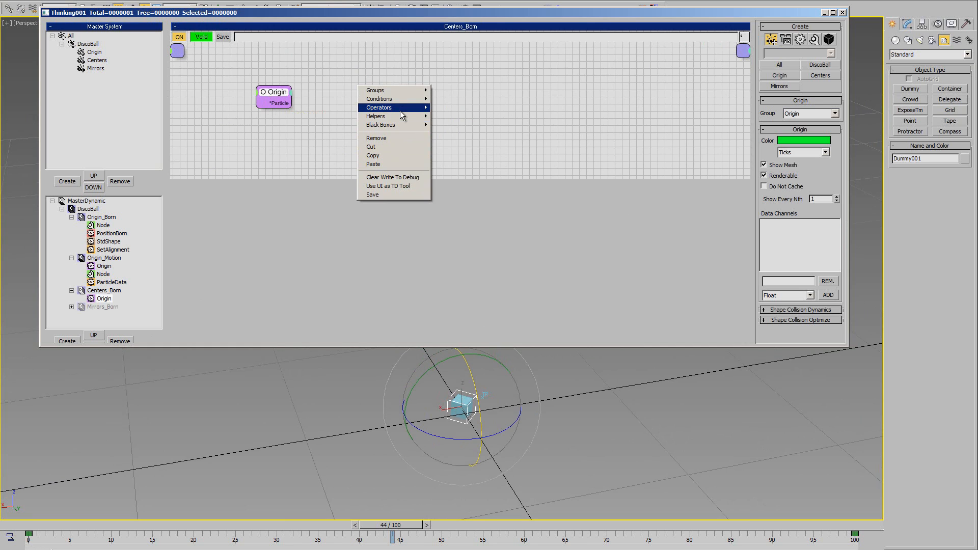
mouse_move(392, 107)
mouse_move(459, 160)
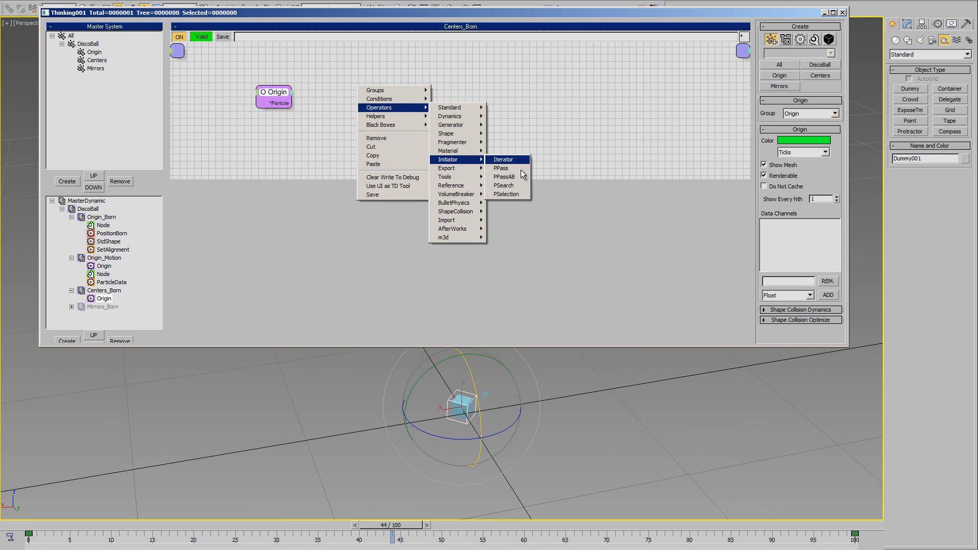
click(510, 160)
drag(411, 97, 464, 119)
drag(278, 99, 256, 112)
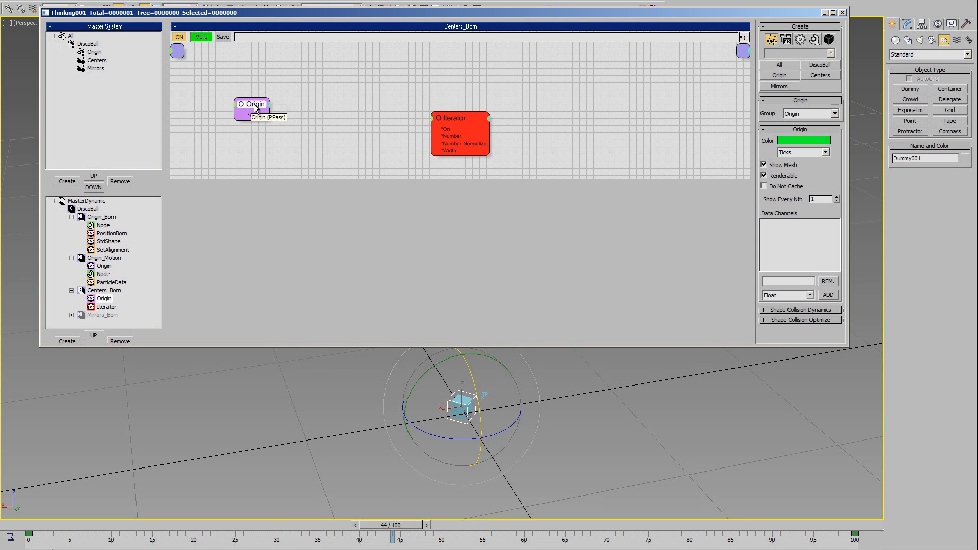
Add a Float math helper between the Origin and Iterator nodes.
right_click(338, 63)
mouse_move(331, 96)
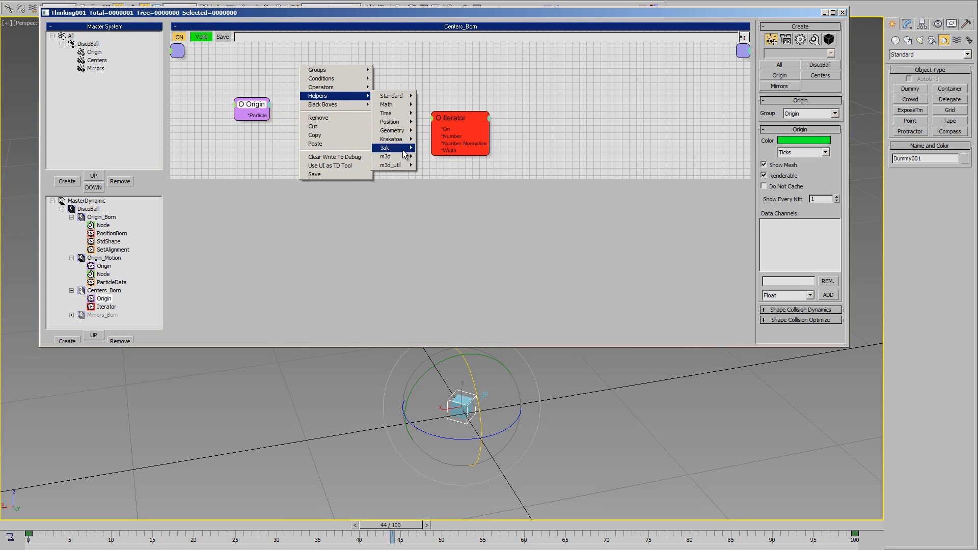
mouse_move(397, 116)
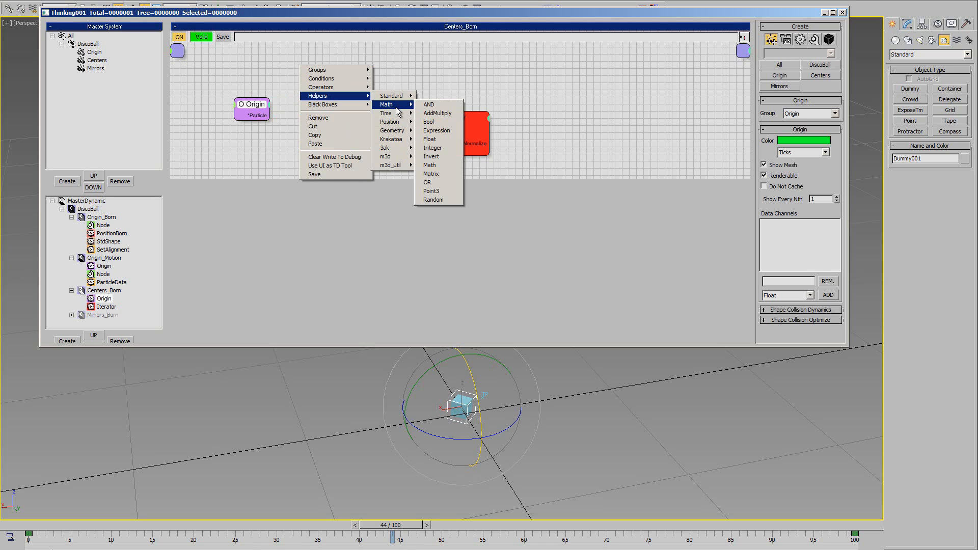
click(430, 140)
click(350, 79)
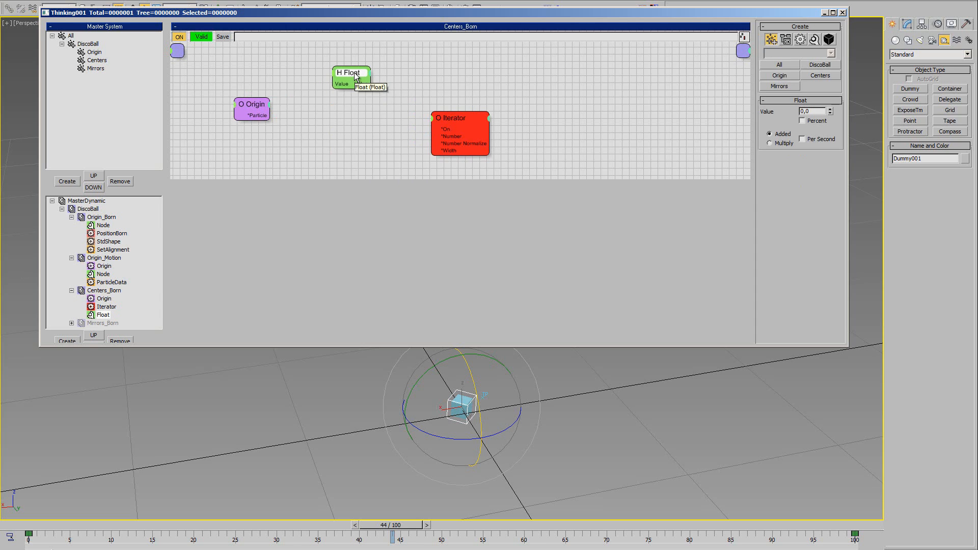
Rename the Float helper as R.
right_click(350, 79)
click(355, 88)
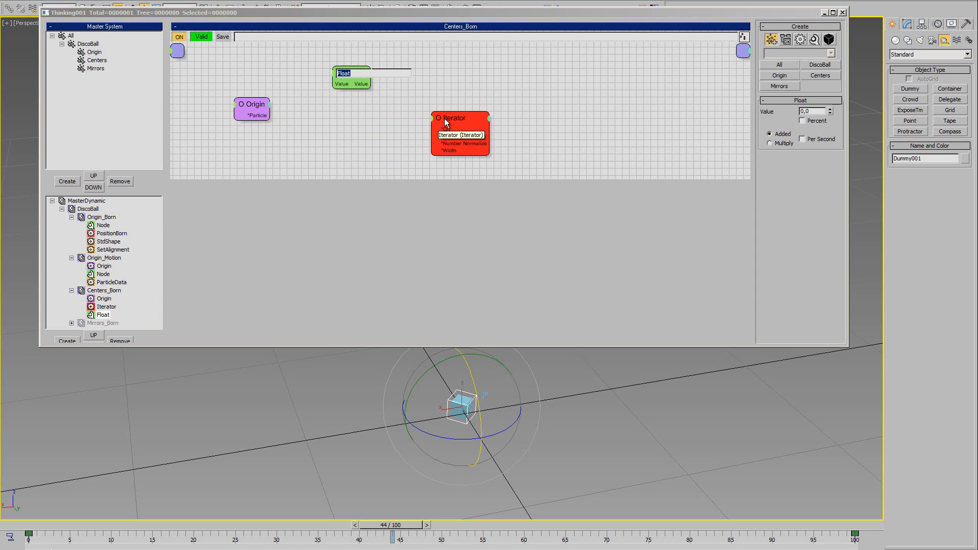
key(Return)
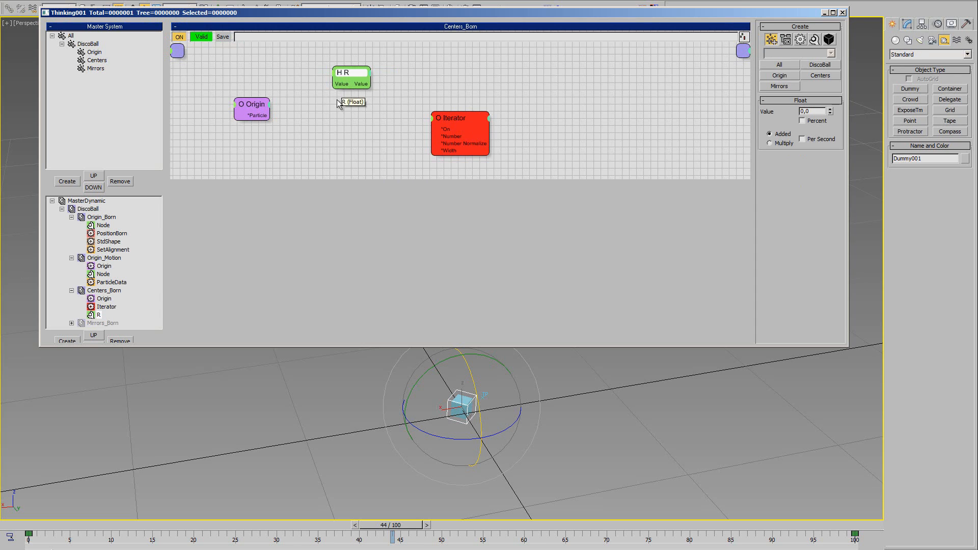
Rename the float helper as Radius and place it below the Origin node.
right_click(354, 71)
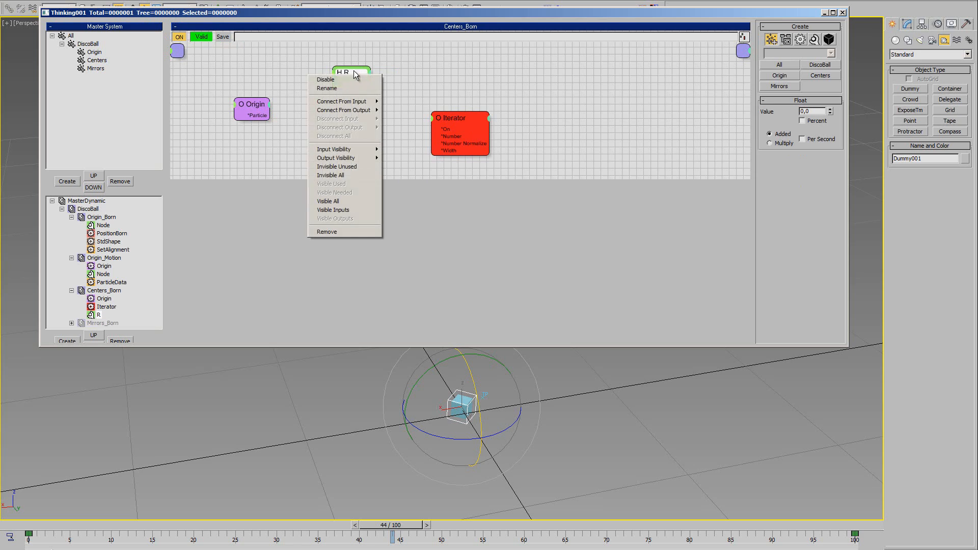
click(327, 89)
text(Radius)
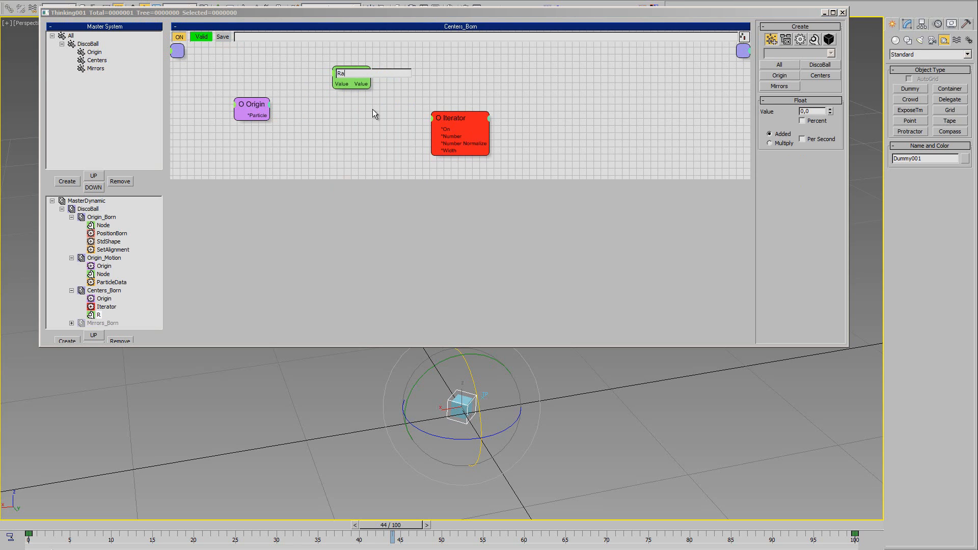
key(Return)
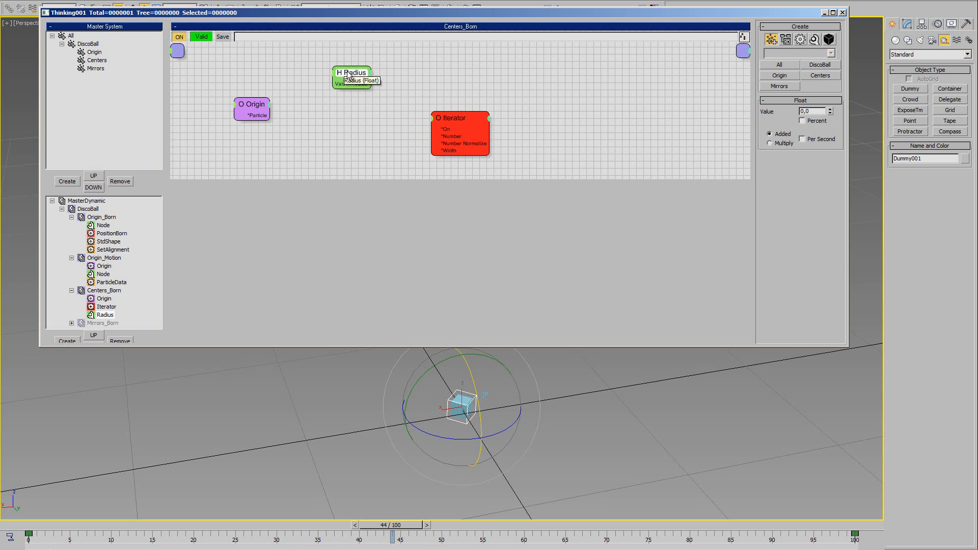
drag(363, 72, 343, 148)
middle_drag(423, 74, 450, 41)
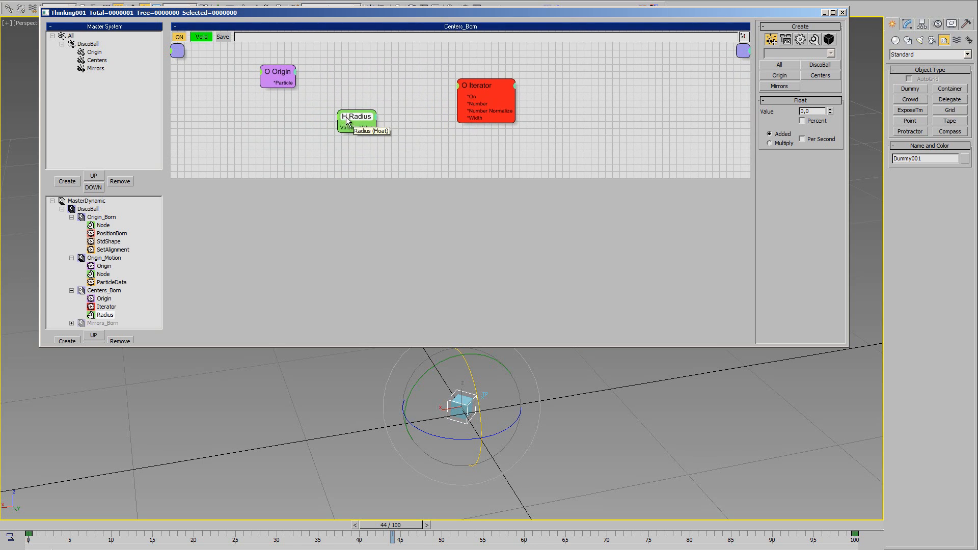
drag(345, 120, 321, 144)
Switch to the reference scene and examine the diagram and algorithm for the Origin, Centers and Mirrors particles.
key(alt+Tab)
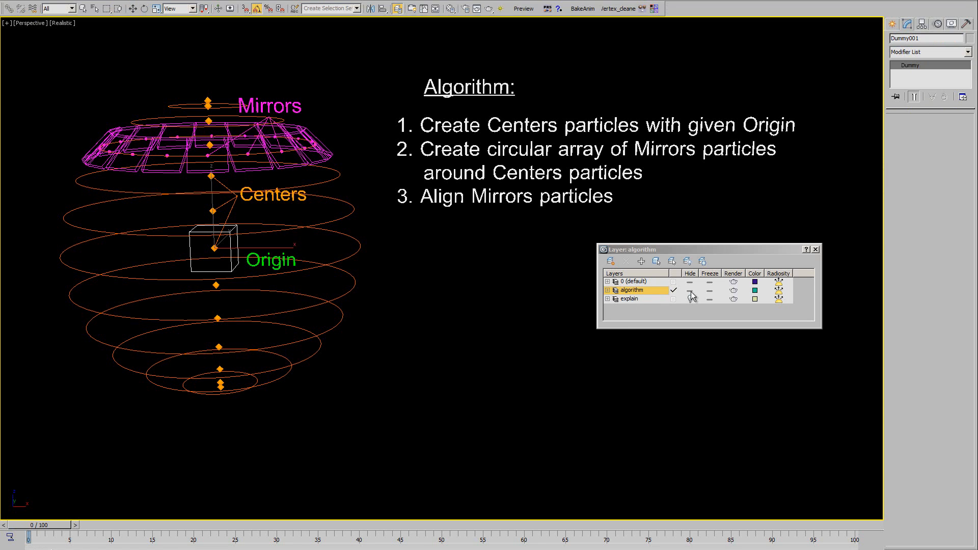
middle_drag(255, 241, 337, 254)
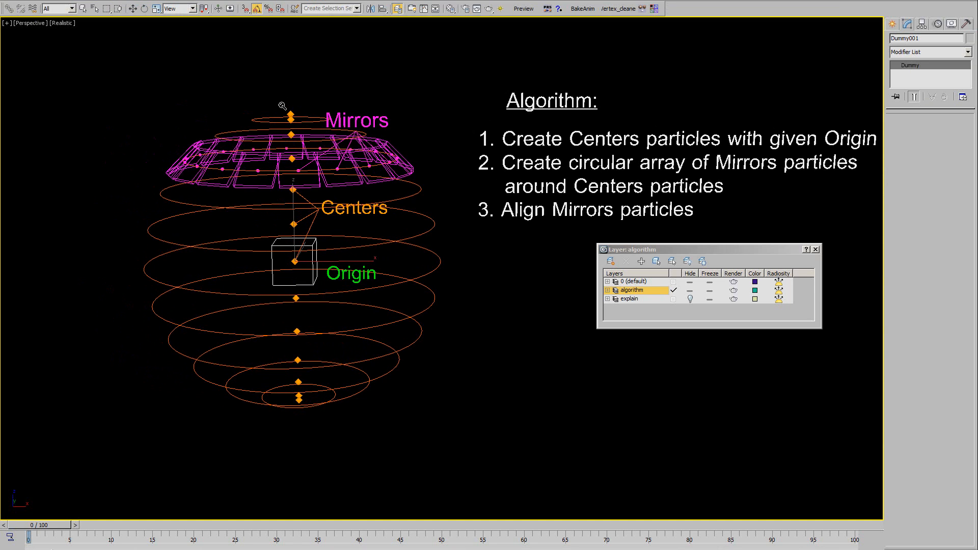
middle_drag(282, 106, 379, 236)
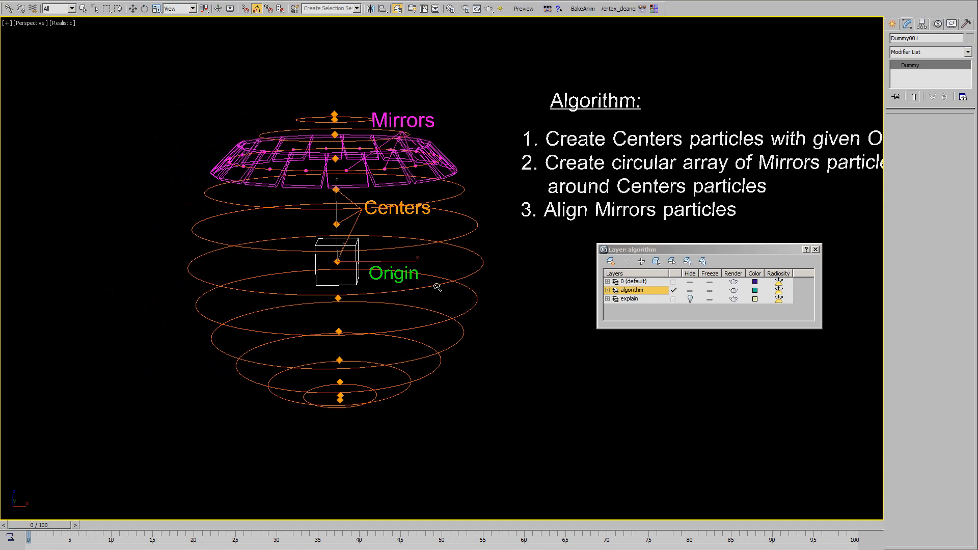
Hide the algorithm layer, show the explain layer, and examine the CentersAmount formula and sphere diagram before returning to the particle editor.
click(690, 292)
click(691, 300)
middle_drag(486, 302, 383, 209)
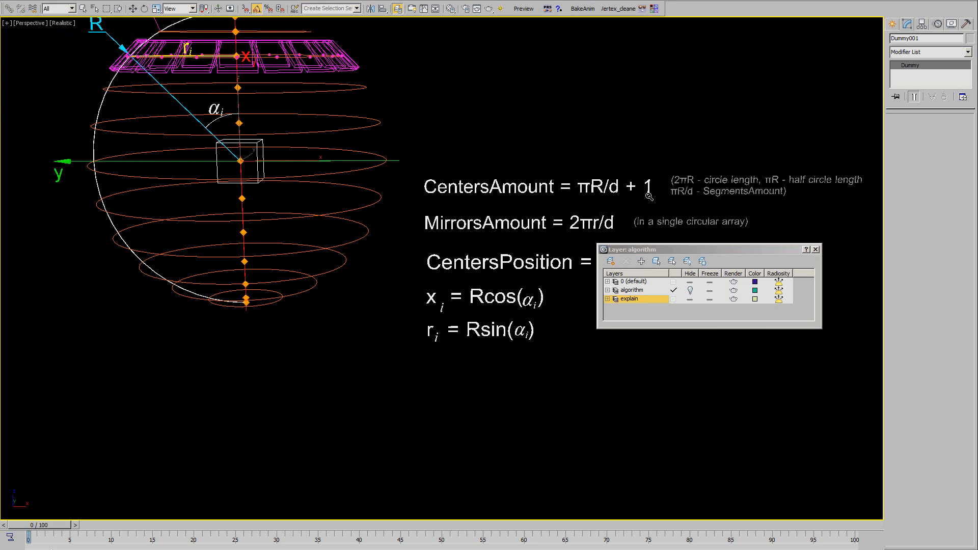
middle_drag(589, 208, 593, 211)
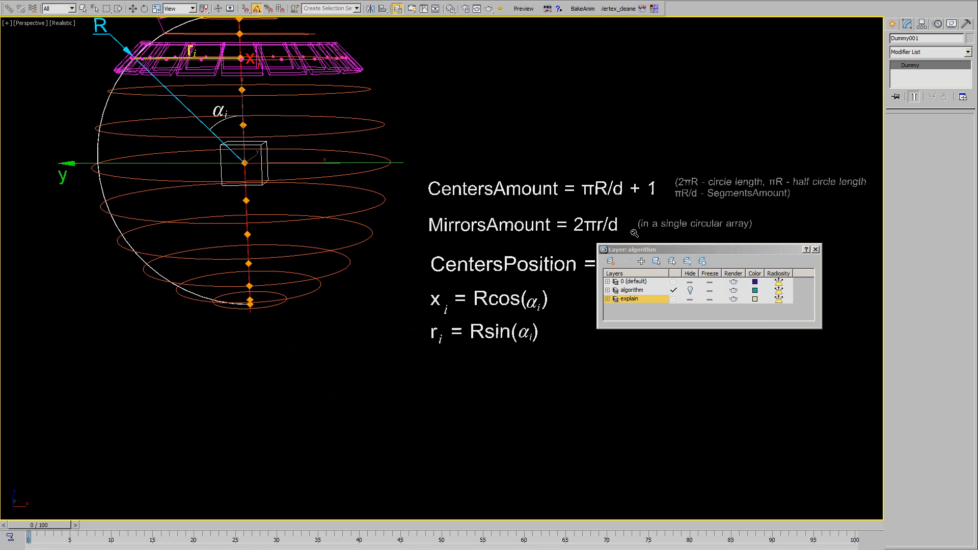
drag(649, 250, 630, 300)
middle_drag(553, 202, 514, 299)
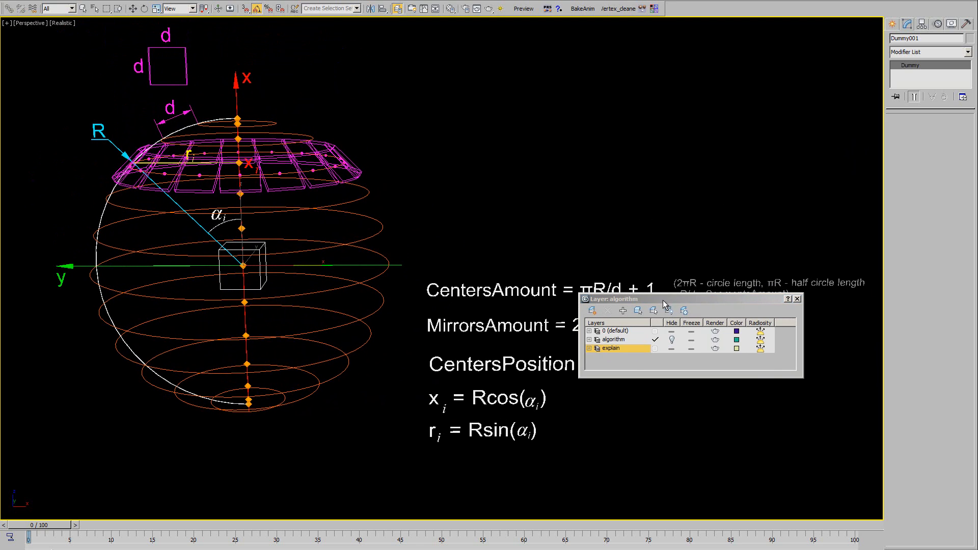
drag(663, 300, 660, 205)
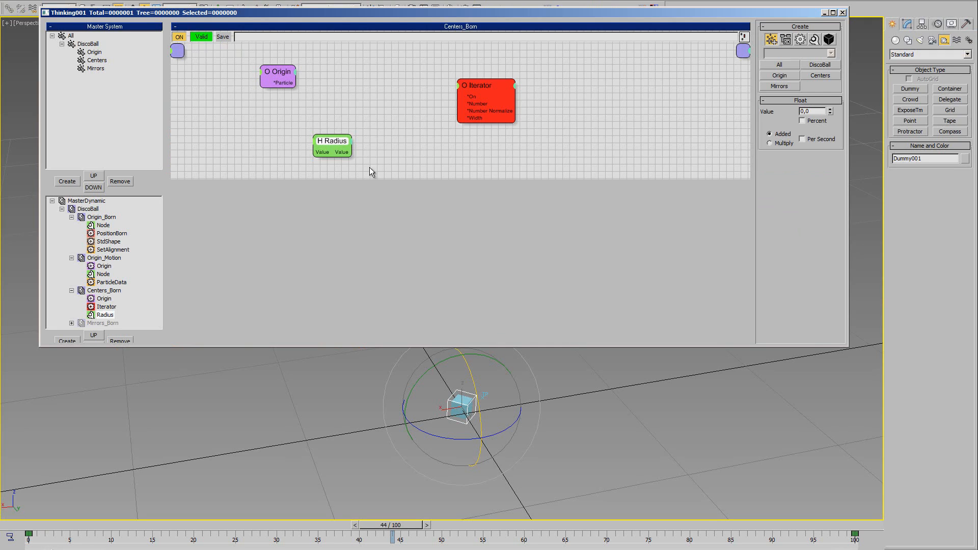
Extend the Centers_Born canvas downward and duplicate the Radius helper above the original.
drag(366, 179, 367, 260)
drag(284, 122, 261, 128)
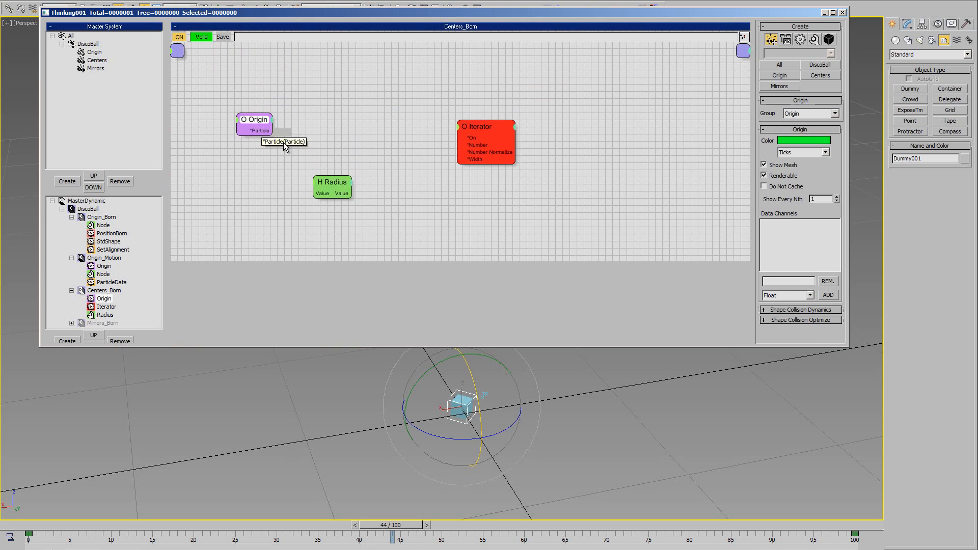
drag(347, 185, 340, 151)
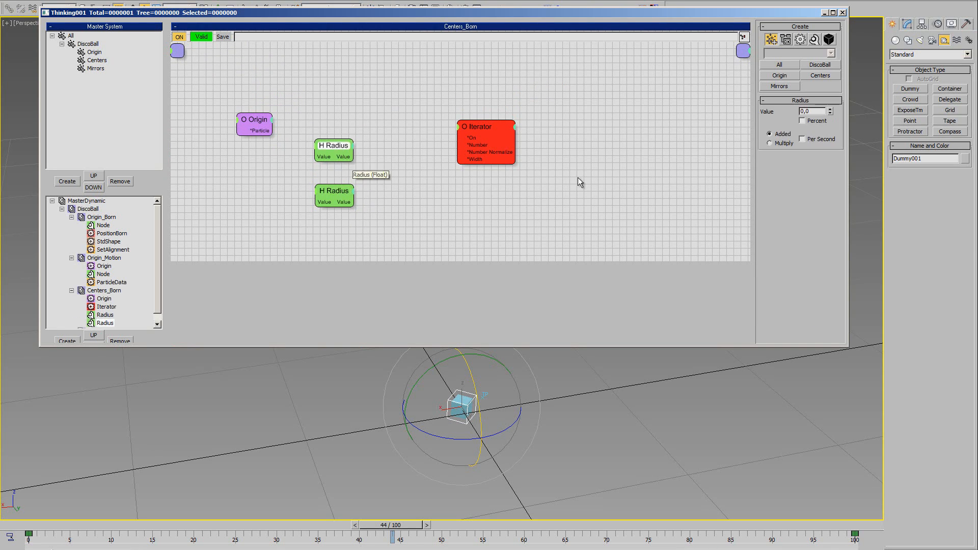
Rename the upper Radius copy as Size and align it above the Radius helper.
right_click(338, 148)
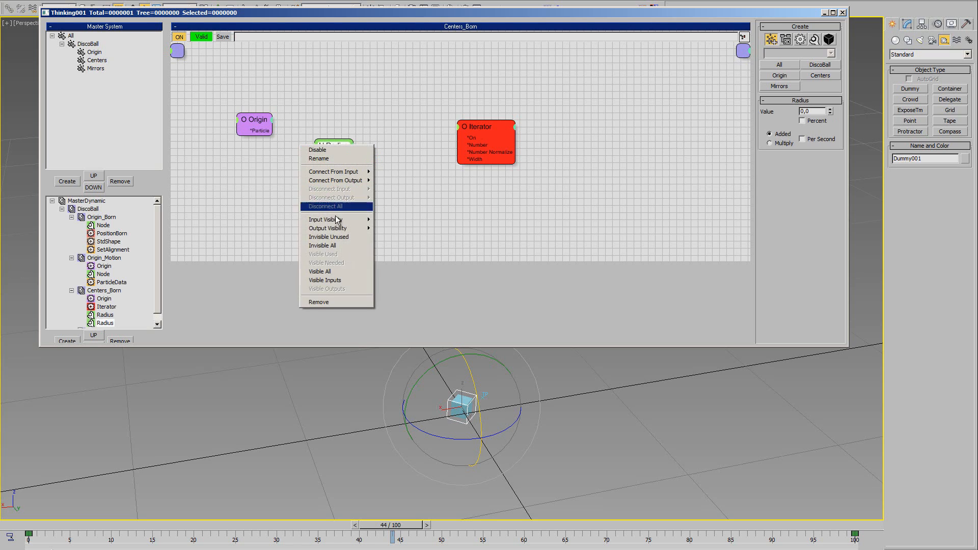
click(319, 158)
text(Si)
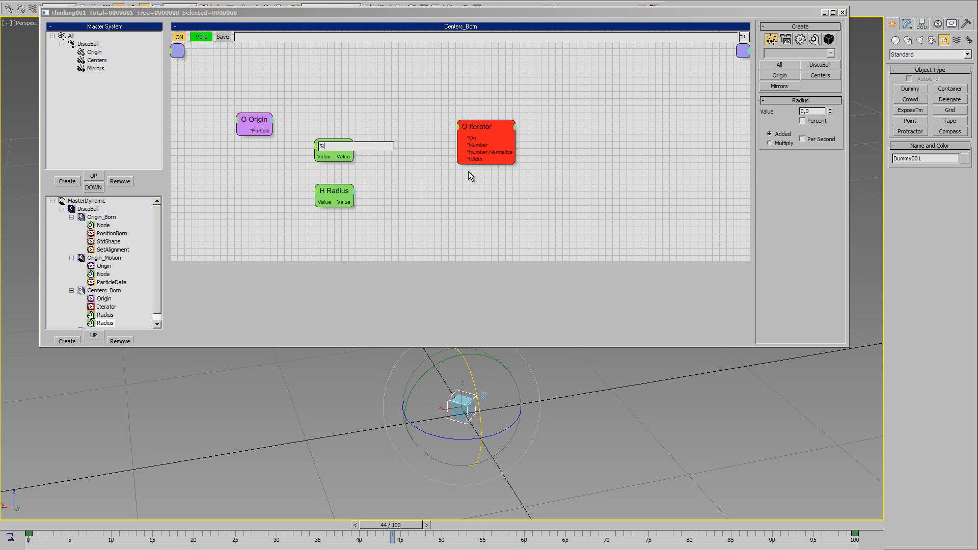
text(ze)
key(Return)
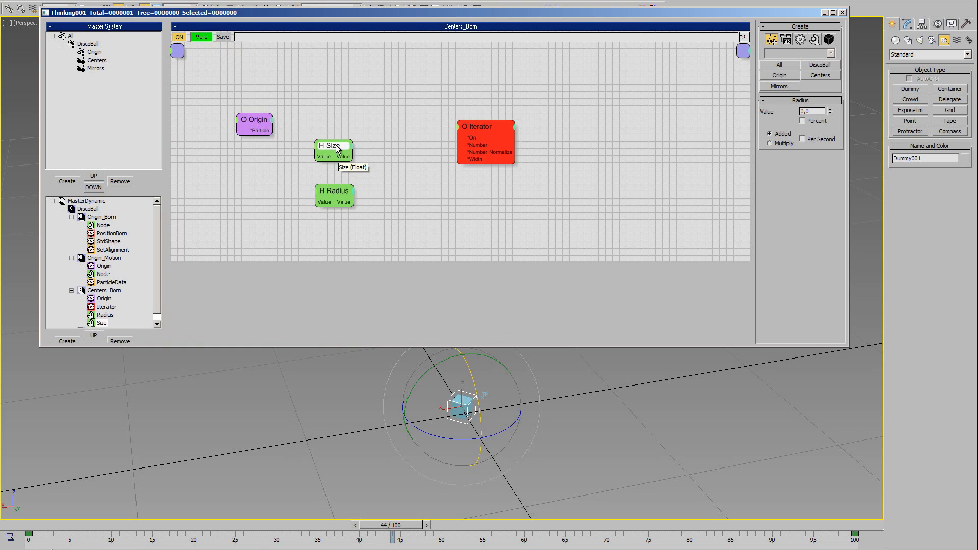
drag(336, 147, 336, 152)
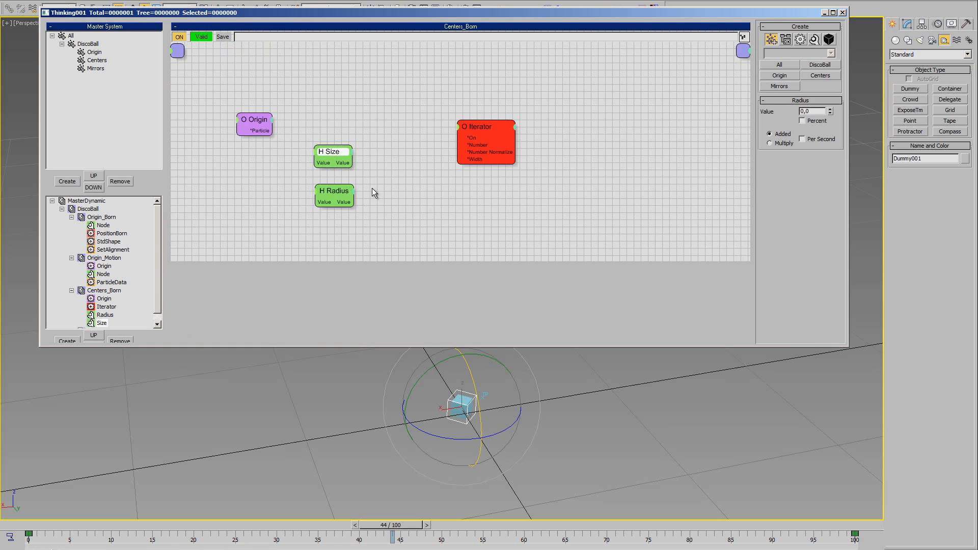
Add an Expression math helper beside Size and Radius, and set its formula to pi*R/d+1.
drag(485, 133, 503, 125)
right_click(410, 136)
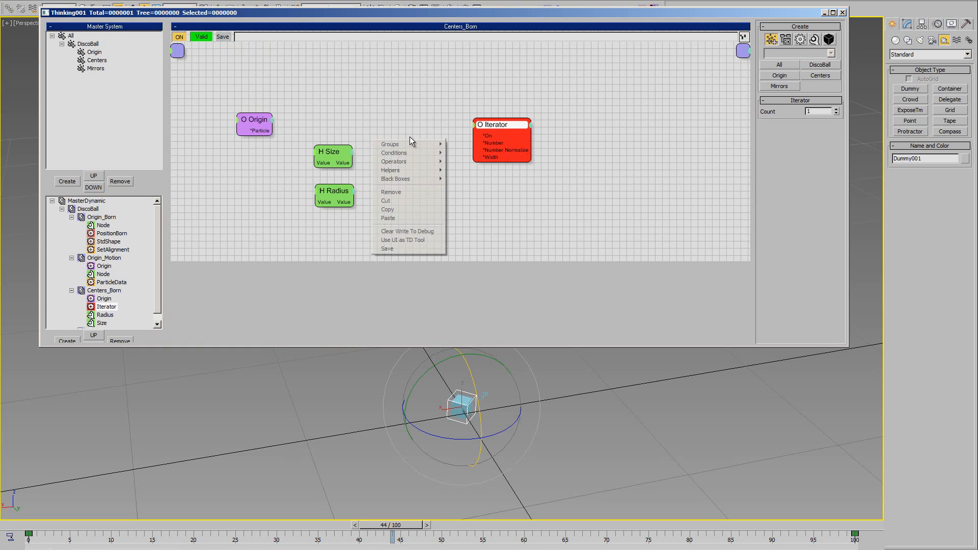
mouse_move(415, 170)
mouse_move(461, 179)
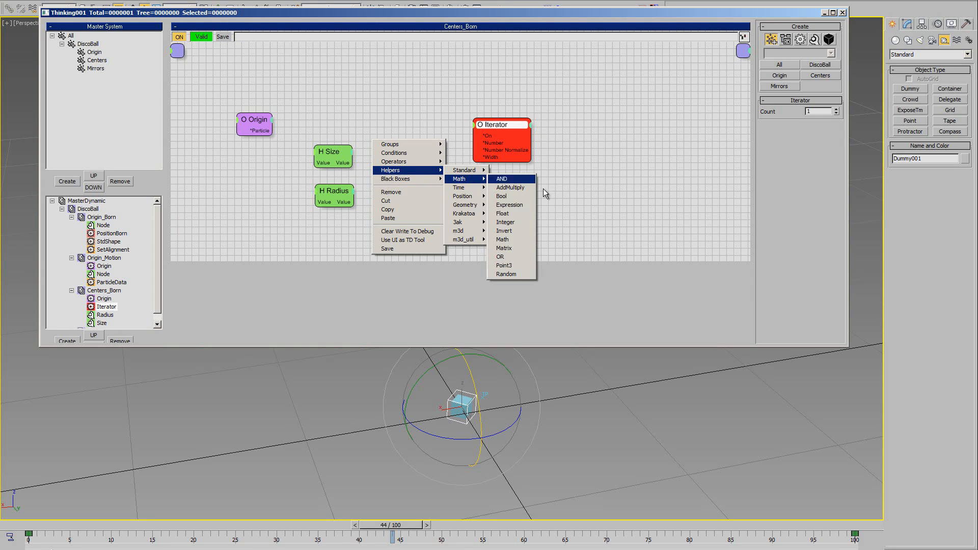
click(510, 205)
click(527, 312)
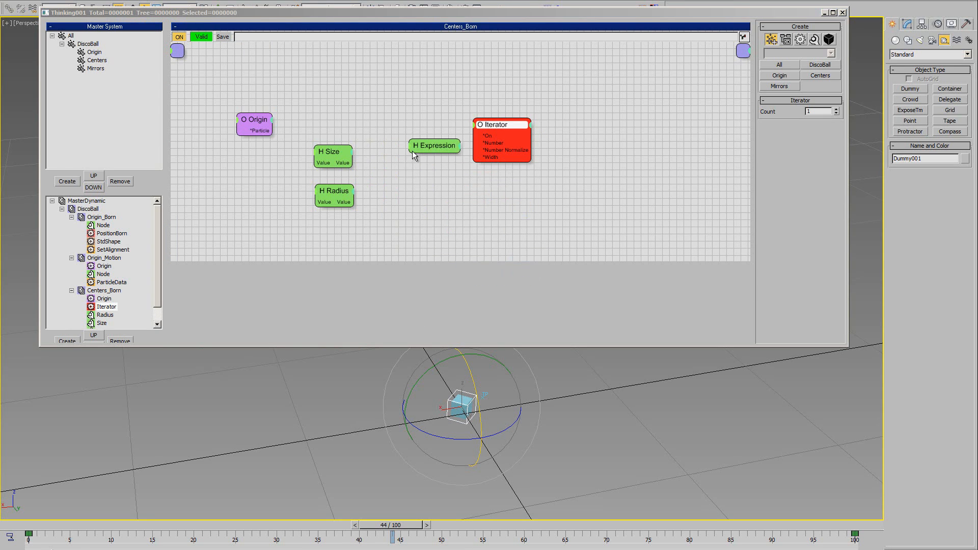
drag(412, 150, 401, 180)
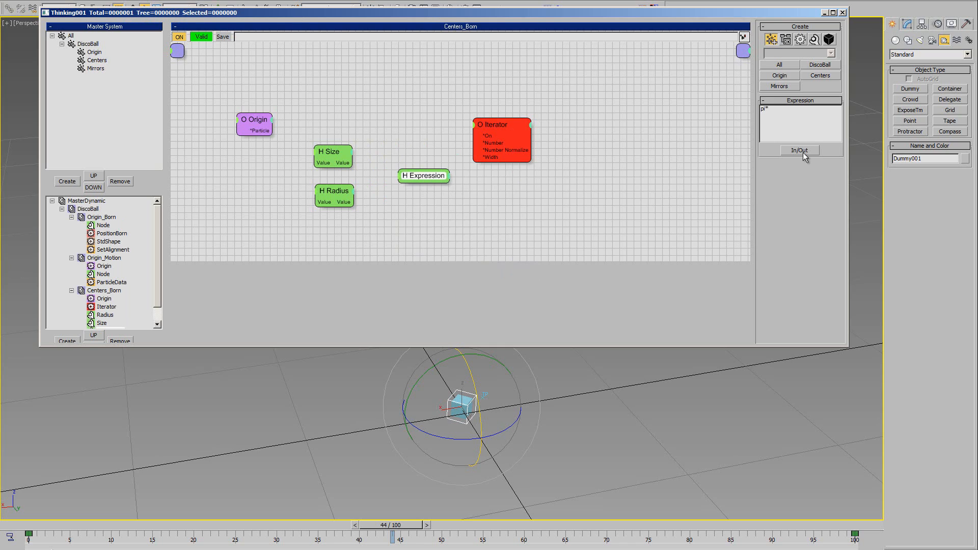
text(R/d+1)
Add a scalar input named R to the Expression helper.
click(799, 151)
mouse_move(795, 155)
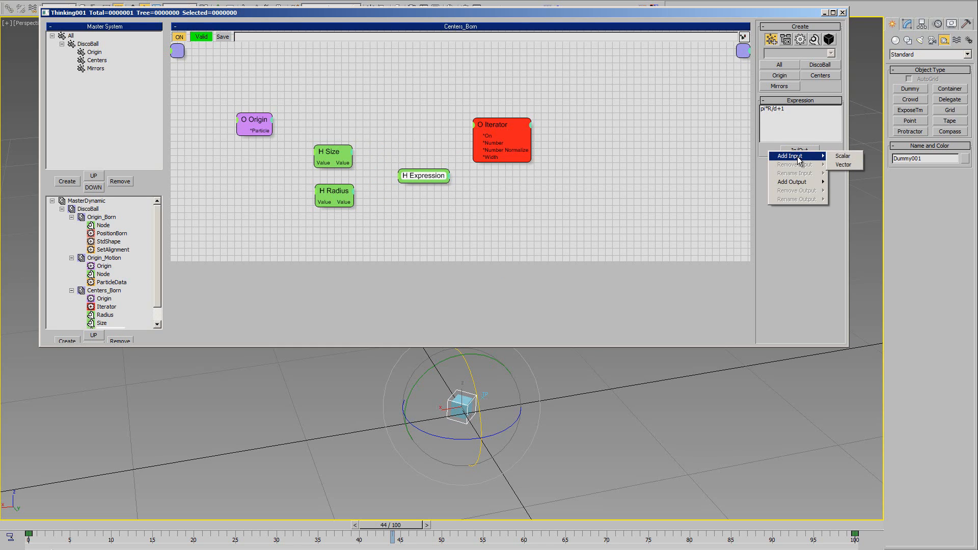
click(861, 155)
text(R)
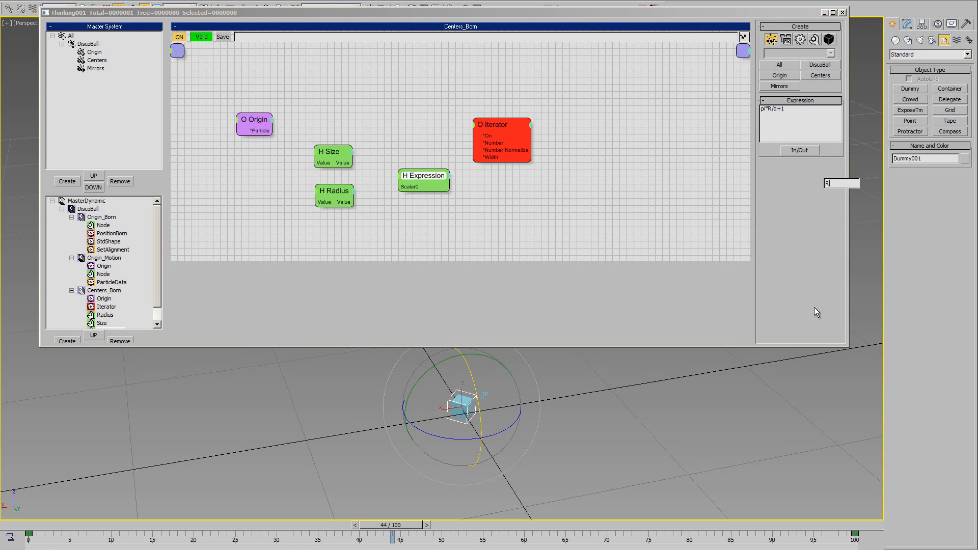
key(Return)
click(542, 315)
Add a second scalar input named d to the Expression helper.
click(800, 150)
mouse_move(806, 156)
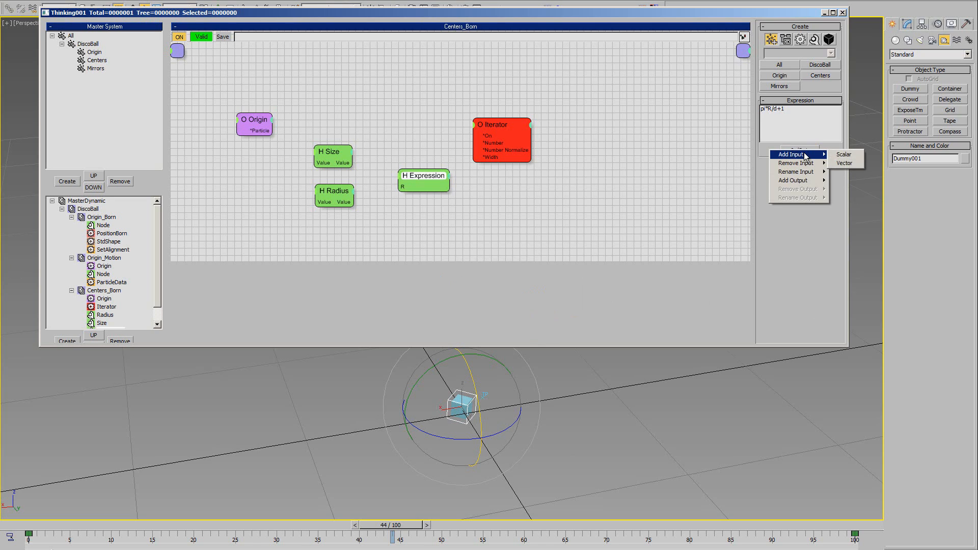
click(844, 155)
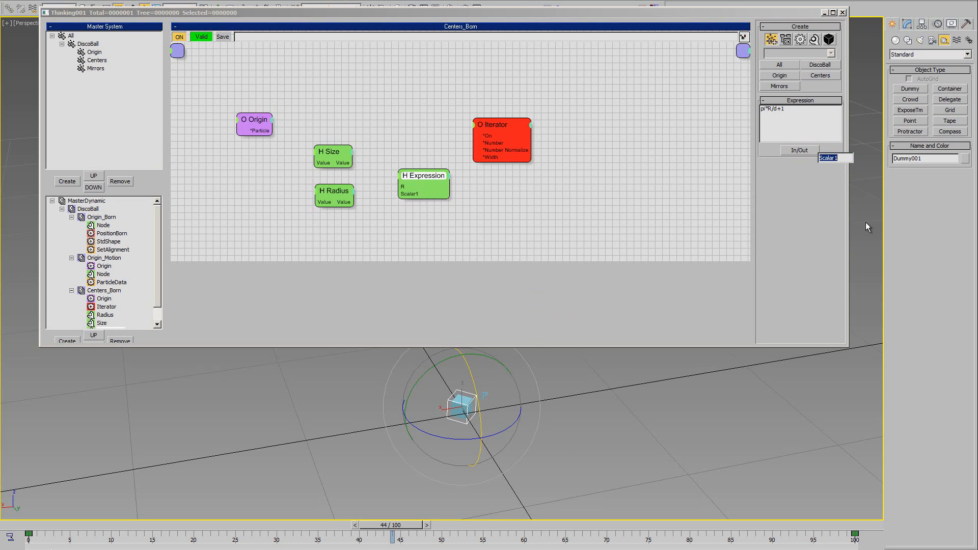
text(d)
key(Return)
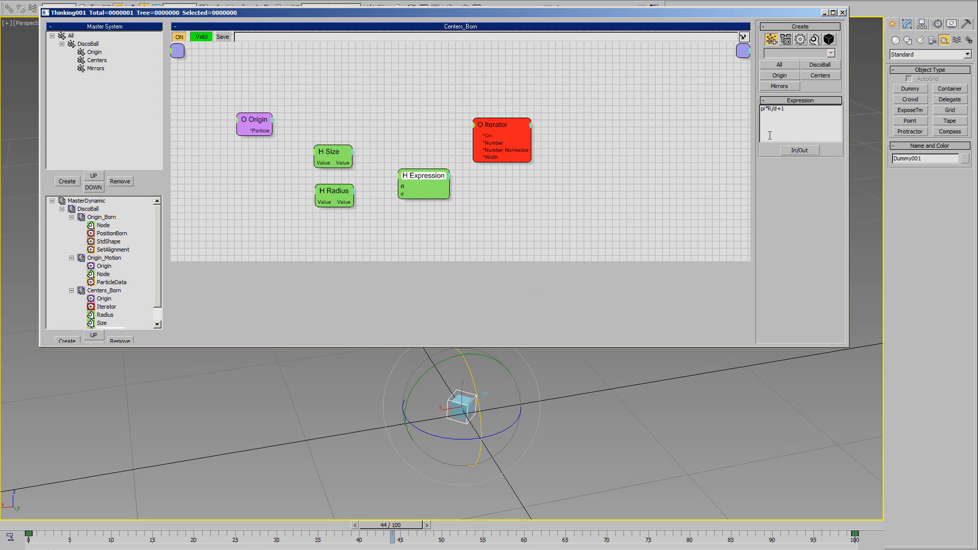
Add a scalar output to the Expression helper and connect Radius to R and Size to d.
click(813, 150)
mouse_move(825, 181)
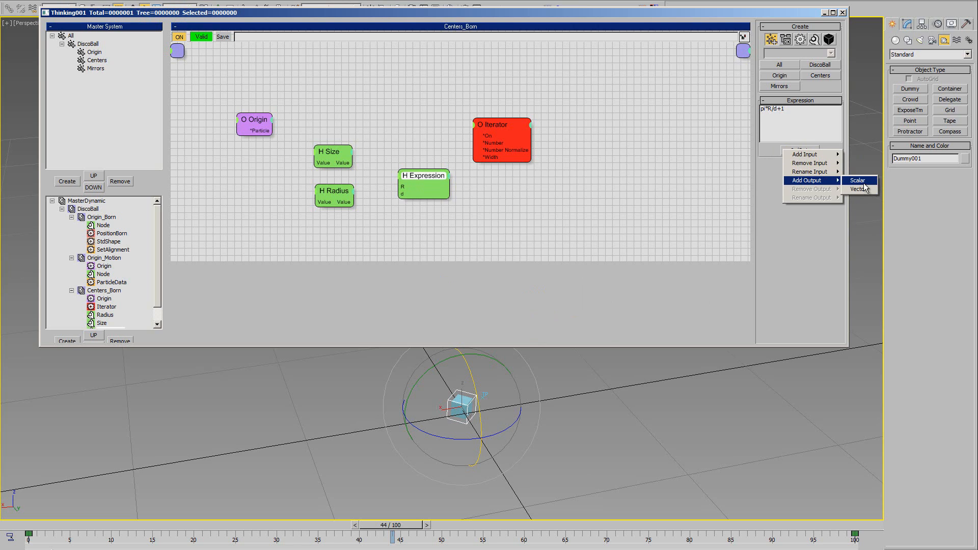
click(864, 184)
click(491, 208)
drag(415, 179, 399, 196)
Set the Radius helper's value to 1 and the Size helper's value to 0,1.
click(337, 191)
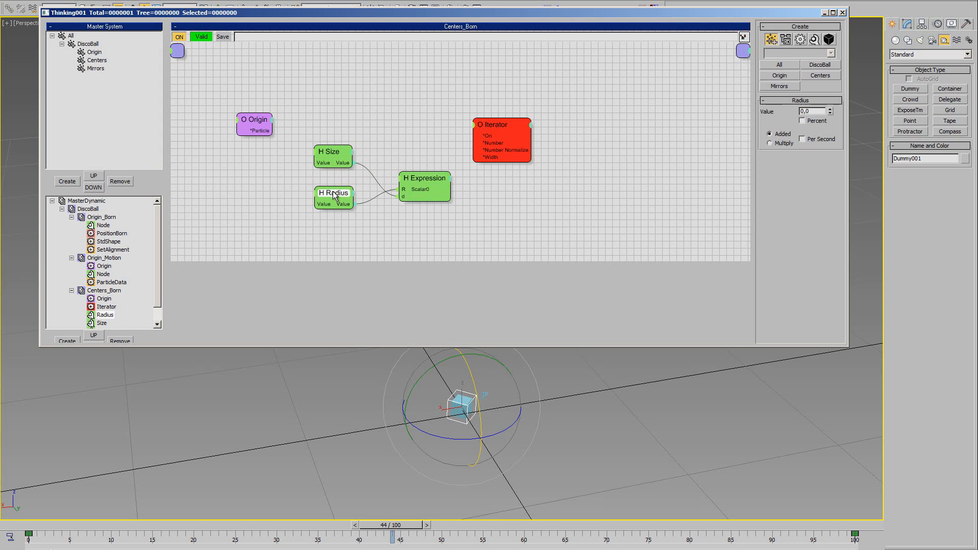
drag(336, 191, 327, 194)
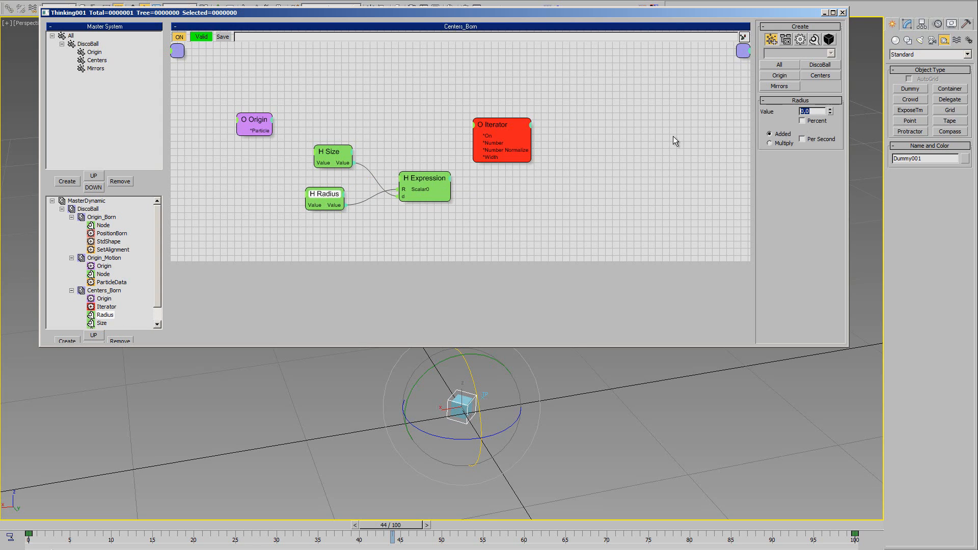
text(1)
drag(341, 153, 333, 154)
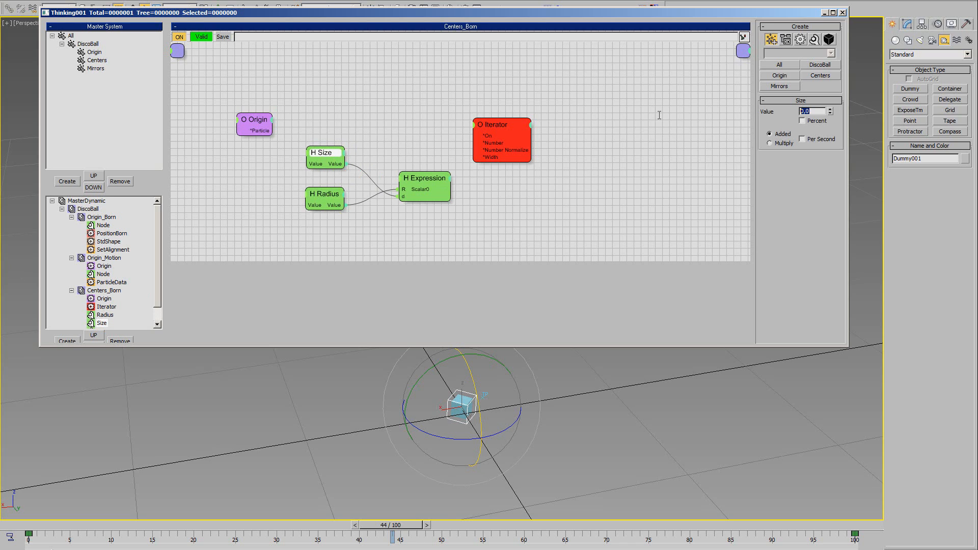
text(0,1)
Rearrange the helpers so Radius sits above Size, with the Expression helper beside them and the wires uncrossed.
drag(327, 155, 323, 224)
drag(319, 188, 312, 156)
drag(406, 189, 387, 193)
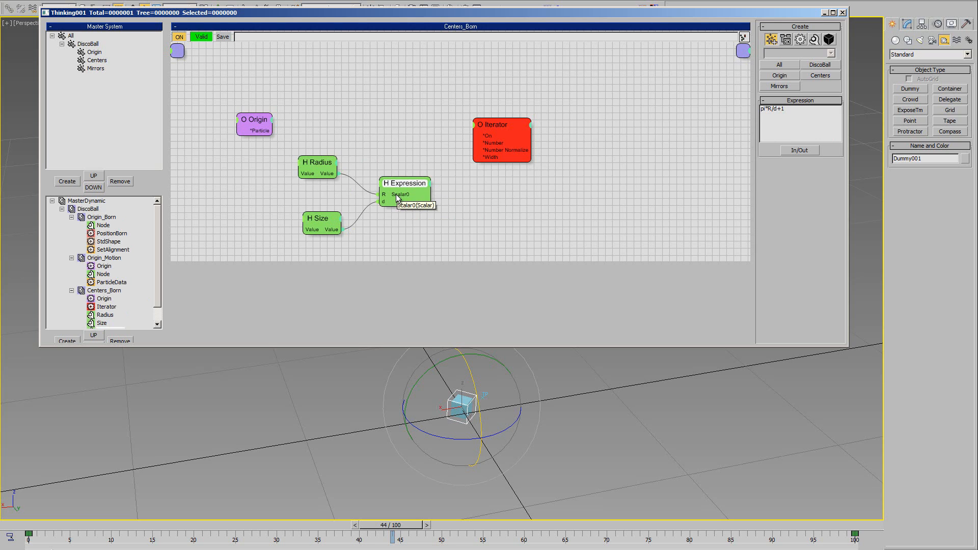
mouse_move(397, 191)
mouse_down()
mouse_move(405, 156)
mouse_move(395, 188)
mouse_up()
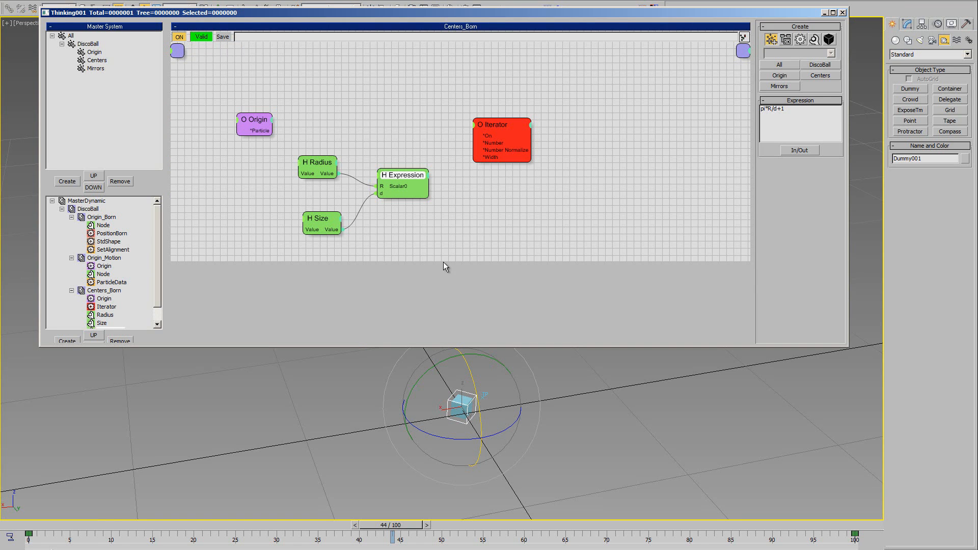
Add a Count input to the Iterator and connect the Expression's scalar output to it, spacing the two nodes apart.
click(474, 145)
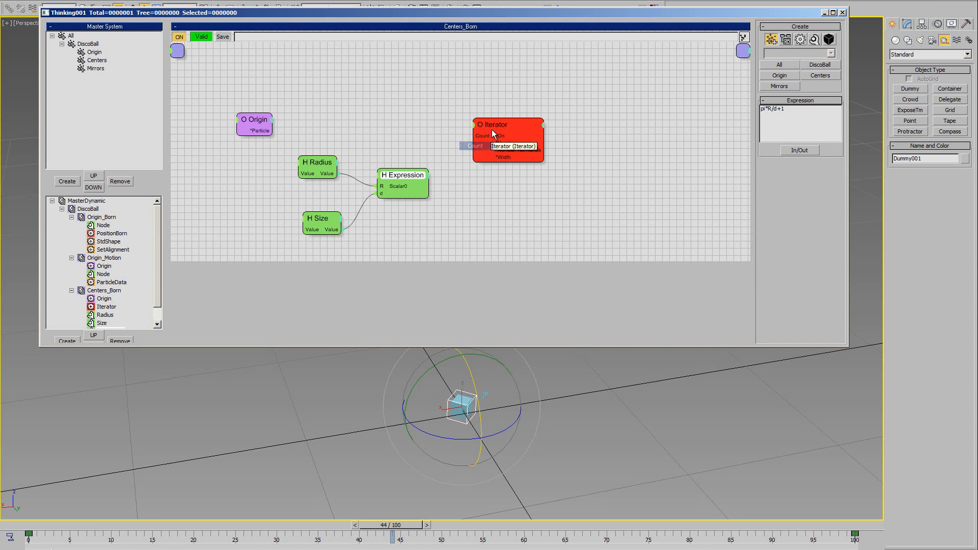
drag(491, 130, 524, 138)
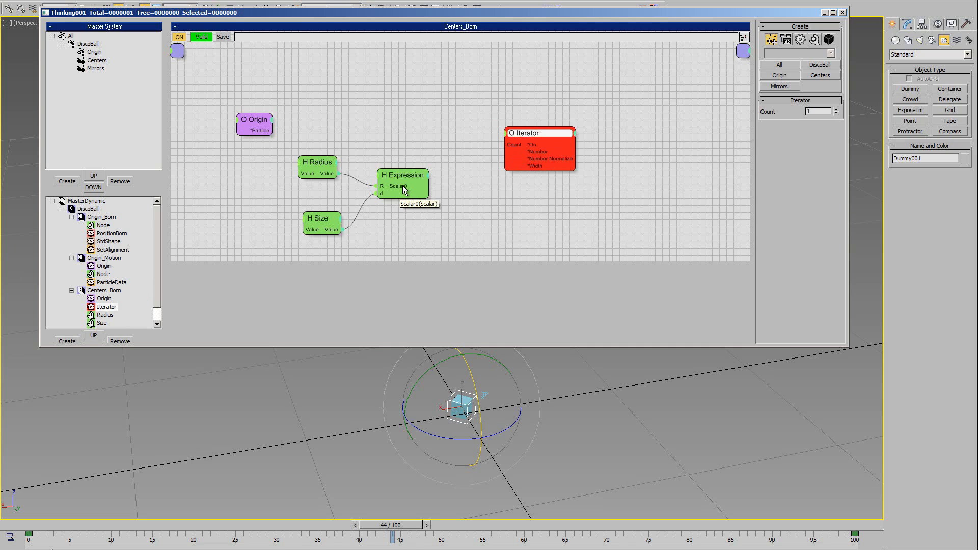
drag(402, 185, 407, 183)
drag(530, 134, 518, 159)
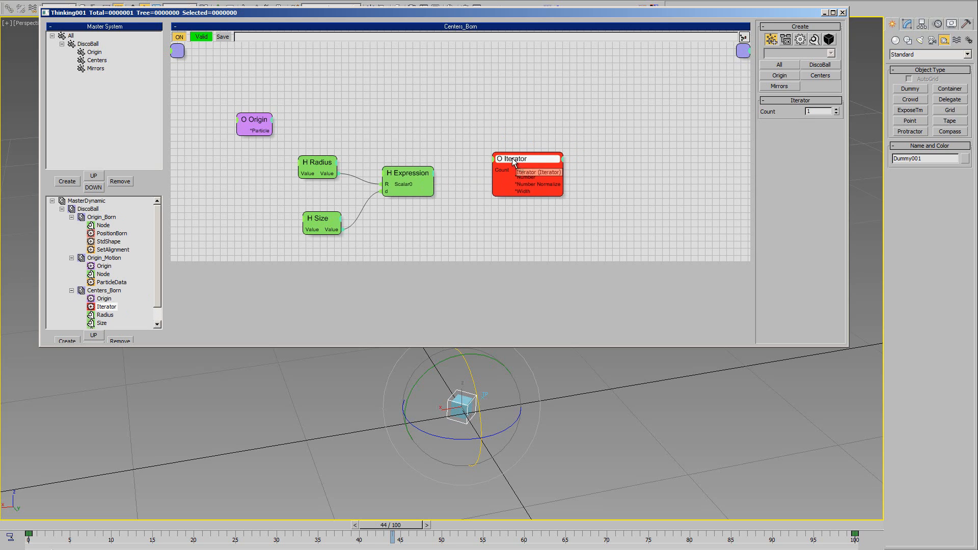
drag(434, 184, 511, 167)
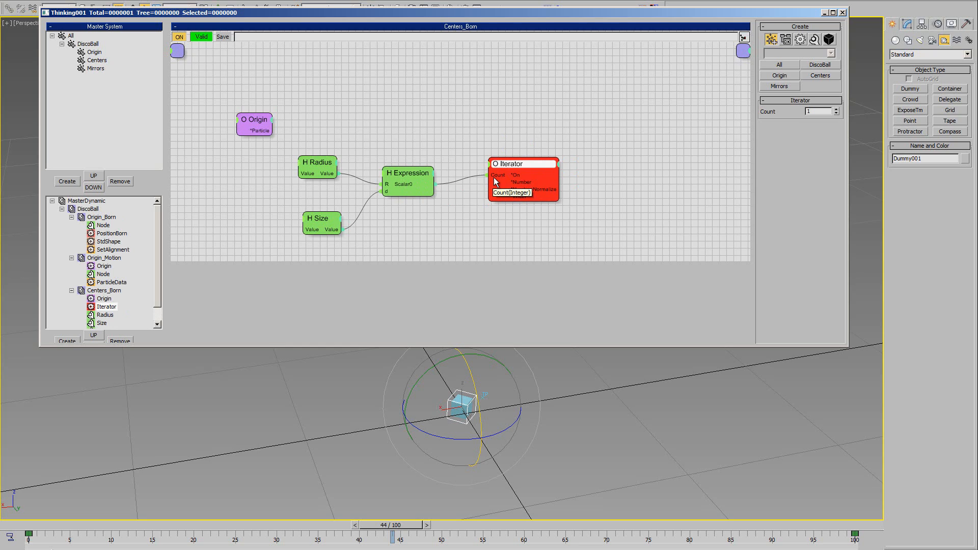
drag(508, 166, 514, 160)
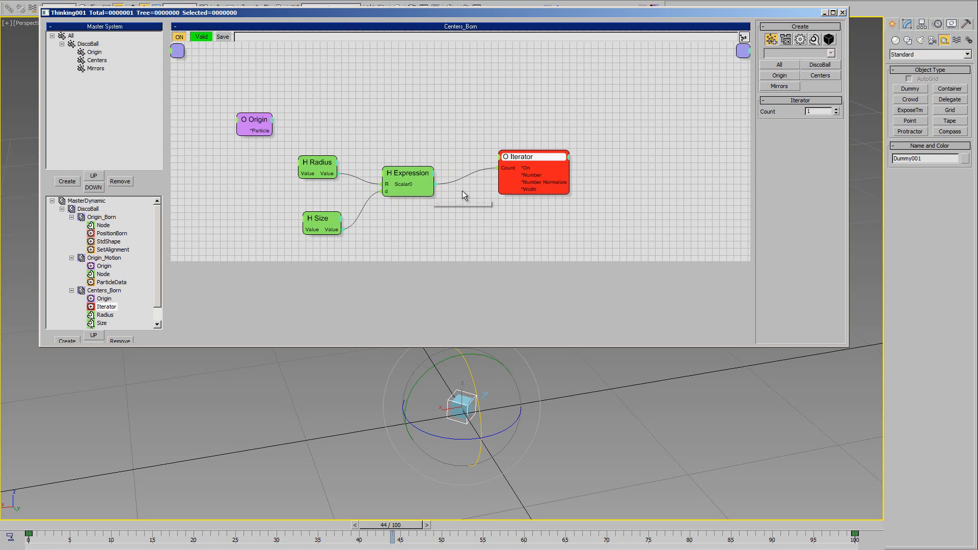
Add an ON input to the Iterator above its Count input.
click(502, 160)
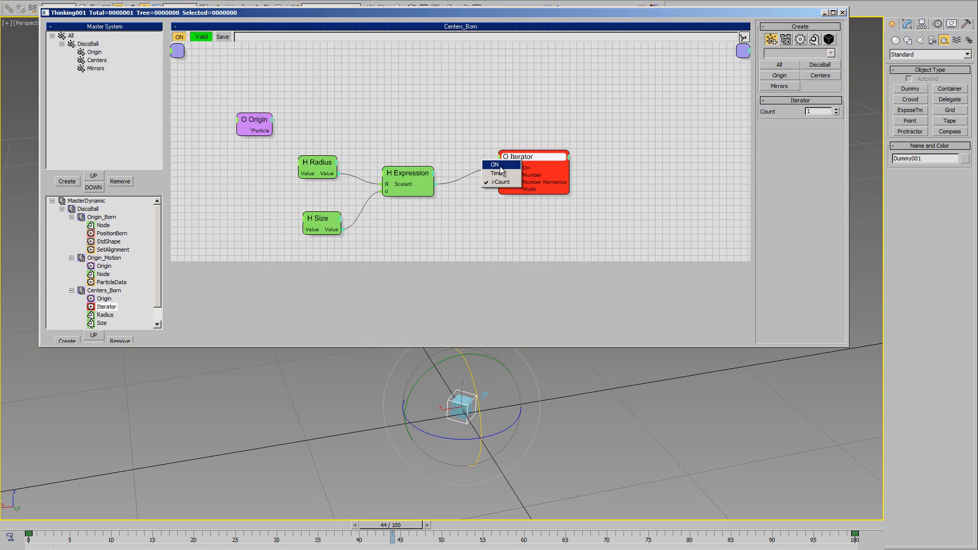
click(499, 164)
drag(526, 158, 524, 155)
Add a ParticleAge condition beside Origin, connecting Origin's particle output to it and its Out to the Iterator's ON input.
mouse_move(251, 124)
mouse_down()
mouse_move(273, 111)
mouse_move(255, 109)
mouse_up()
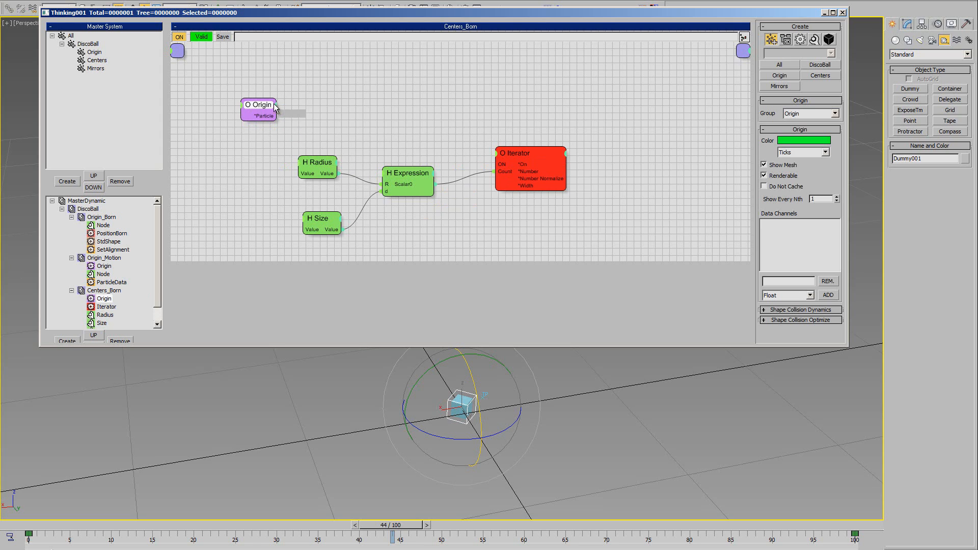
drag(259, 120, 267, 119)
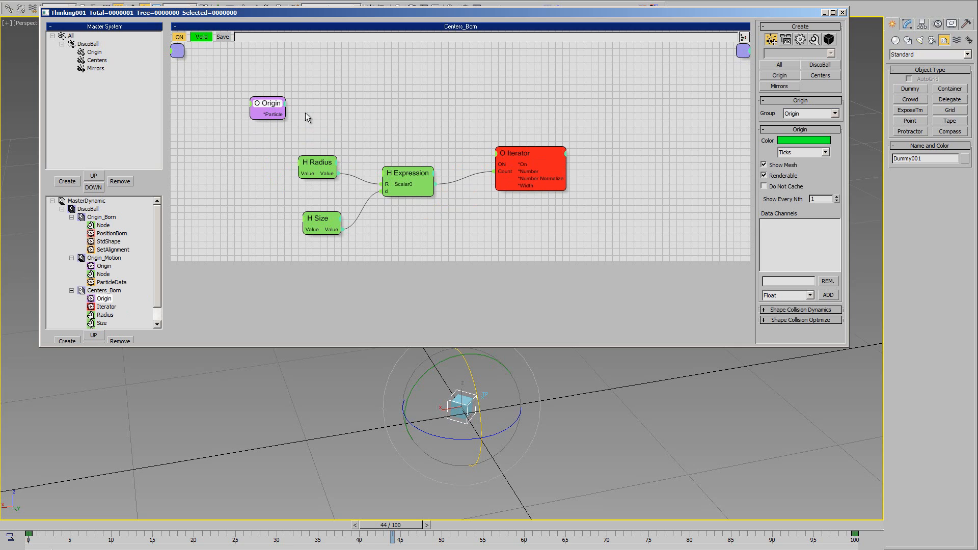
right_click(338, 92)
mouse_move(373, 107)
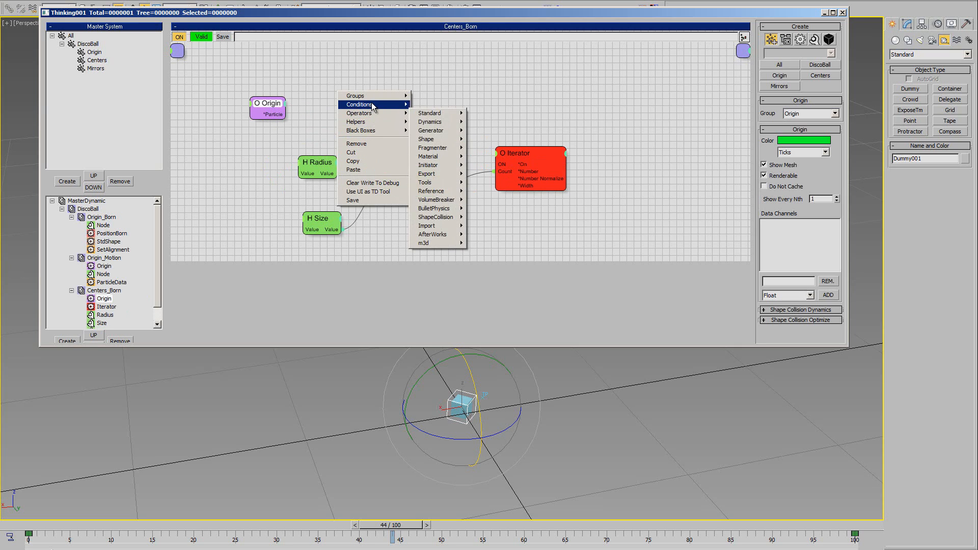
mouse_move(438, 104)
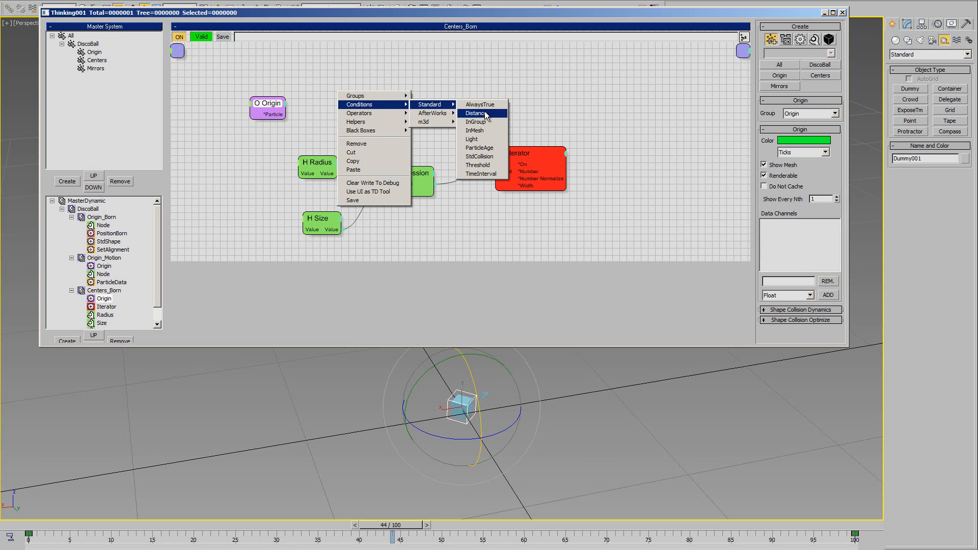
click(479, 148)
drag(254, 114, 302, 120)
drag(331, 121, 517, 156)
middle_drag(570, 232, 496, 217)
drag(456, 155, 463, 146)
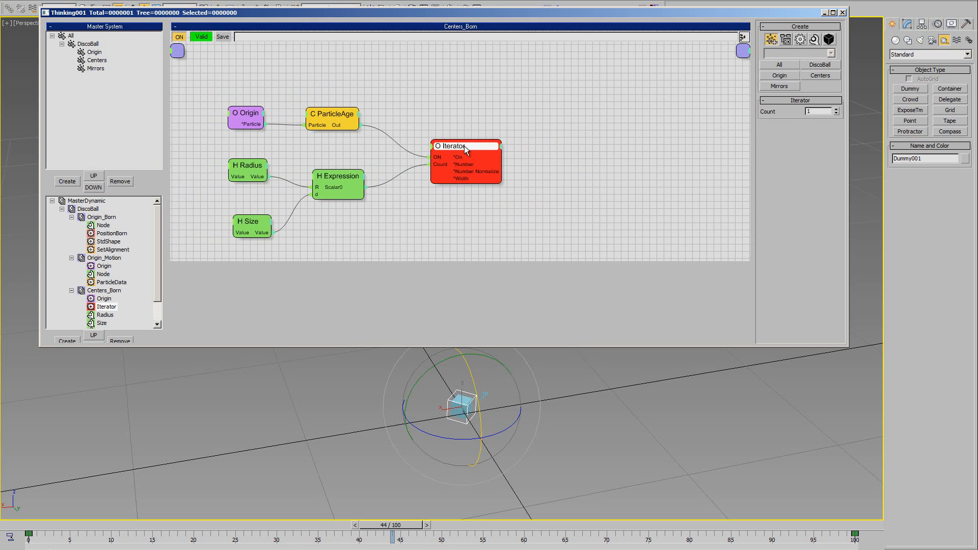
Add a PositionBorn generator operator on the far side of the Iterator.
right_click(579, 113)
mouse_move(585, 148)
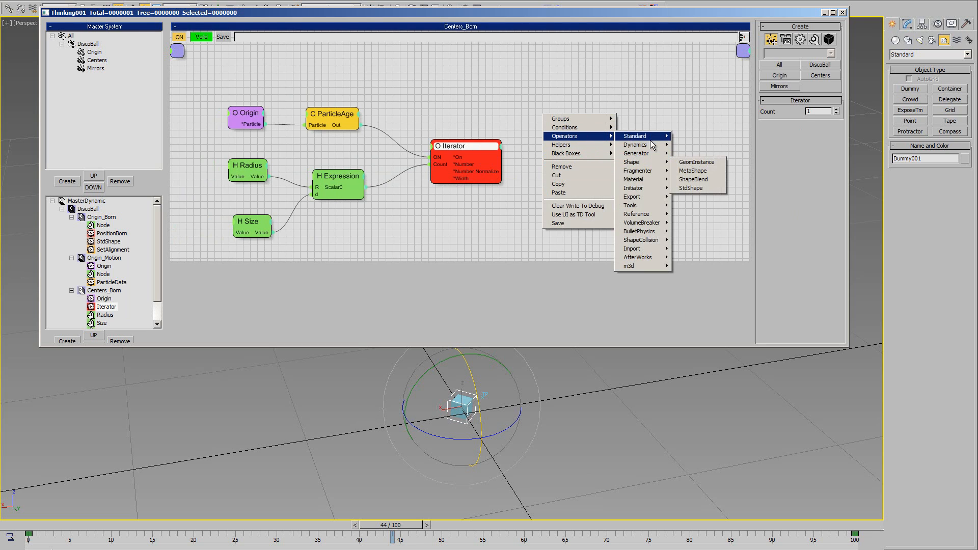
mouse_move(640, 153)
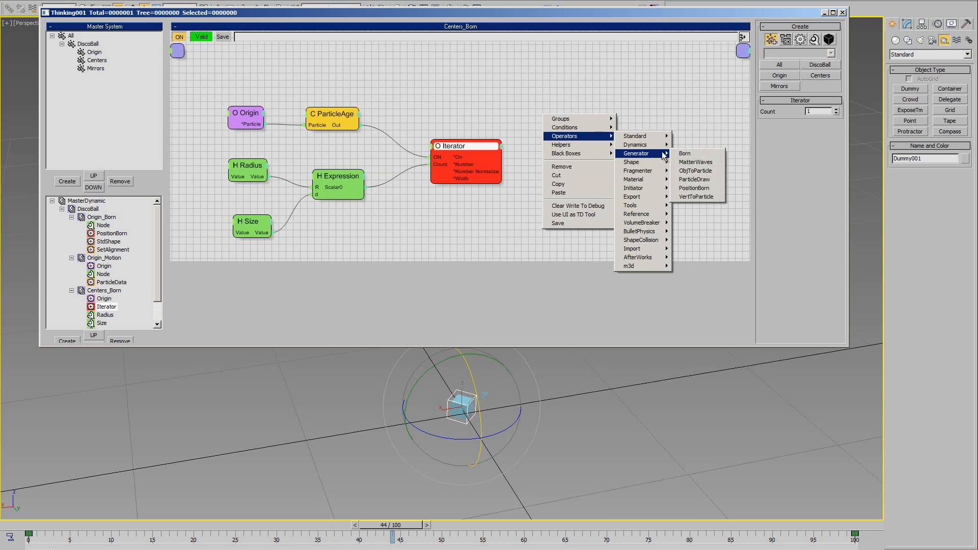
click(695, 188)
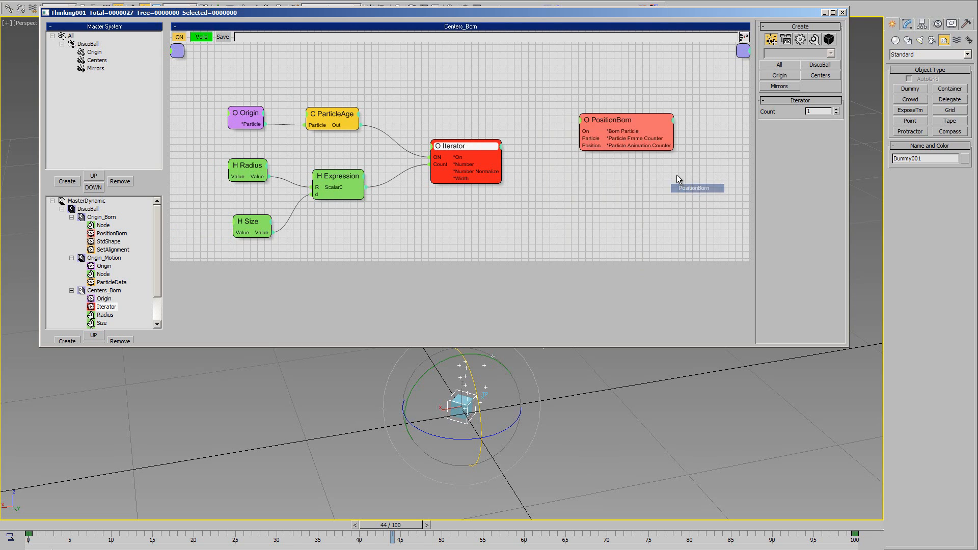
Set PositionBorn to the Centers group with Pistol Shot 1 per call, Life Span 9999 and Speed 0.
click(637, 130)
click(804, 112)
click(795, 151)
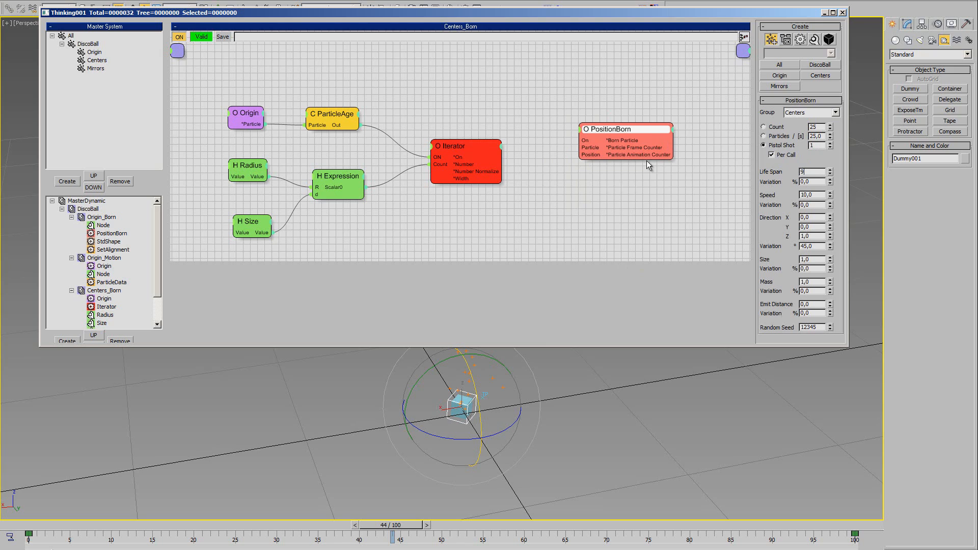
key(Tab)
key(Tab)
text(0)
key(Tab)
Connect the Iterator's On output to PositionBorn's On input and space the two nodes apart.
drag(616, 132, 629, 131)
drag(580, 142, 645, 132)
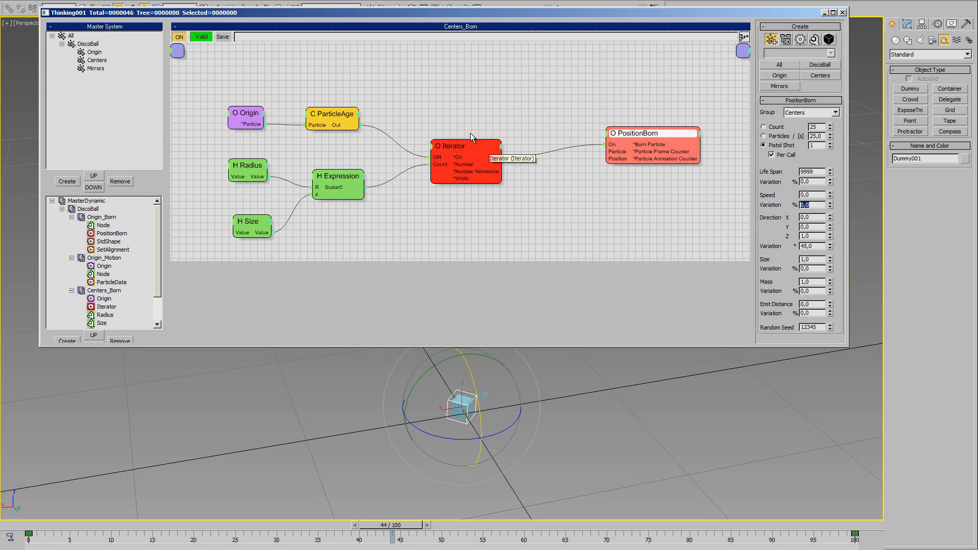
mouse_move(469, 143)
mouse_down()
mouse_move(464, 125)
mouse_move(460, 134)
mouse_up()
Switch to the explanation scene and examine the CentersPosition, xi and ri formulas against the sphere diagram.
key(alt+Tab)
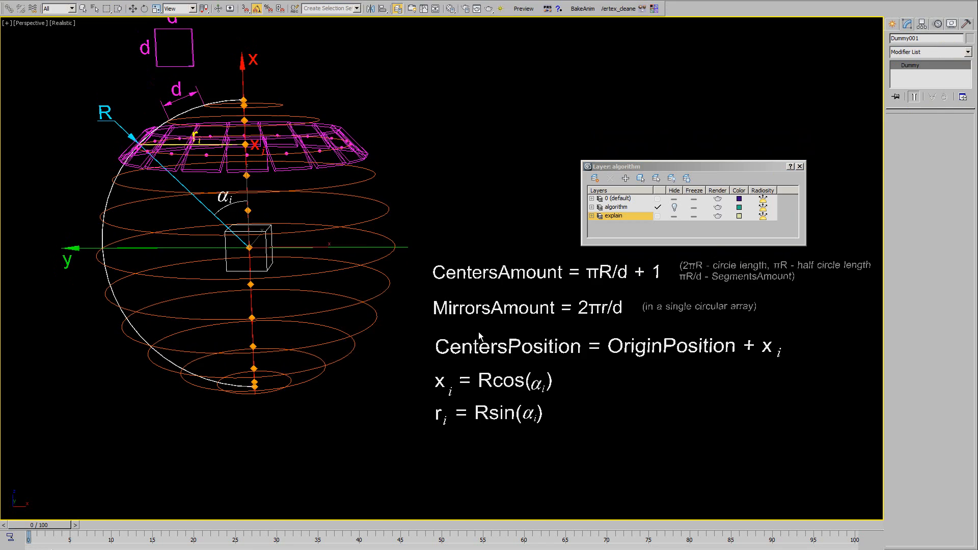
middle_drag(479, 332, 480, 338)
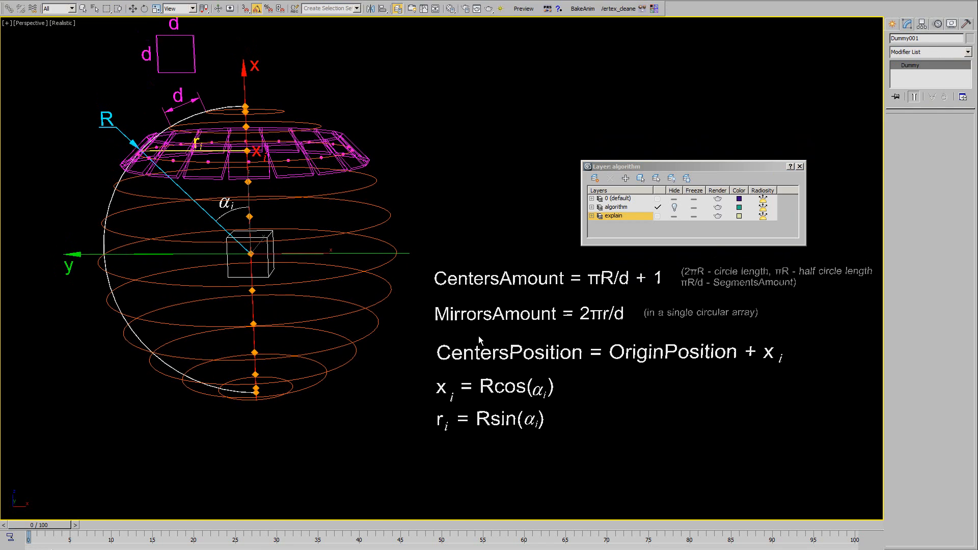
key(alt+z)
middle_drag(344, 190, 310, 221)
scroll(376, 233, up, 4)
scroll(368, 250, down, 2)
middle_drag(640, 397, 474, 305)
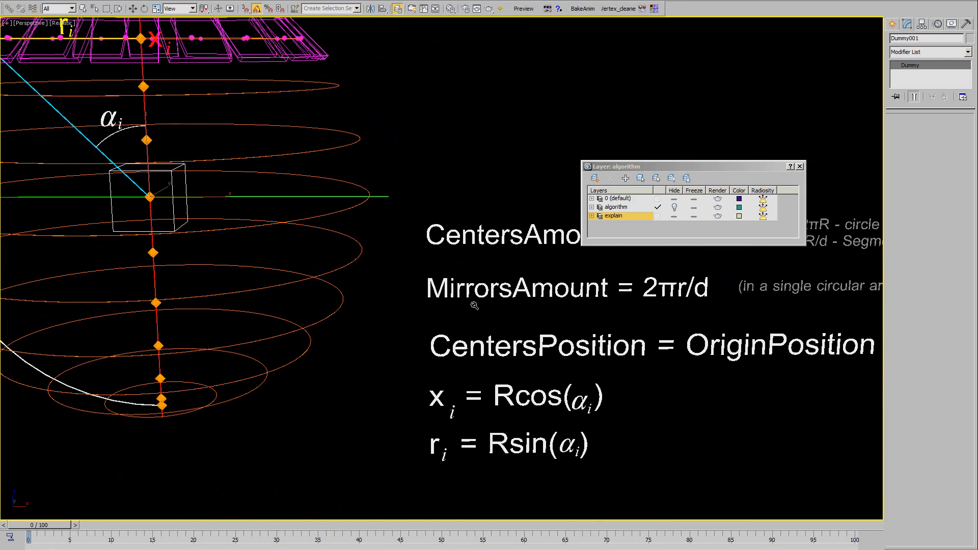
drag(474, 306, 474, 416)
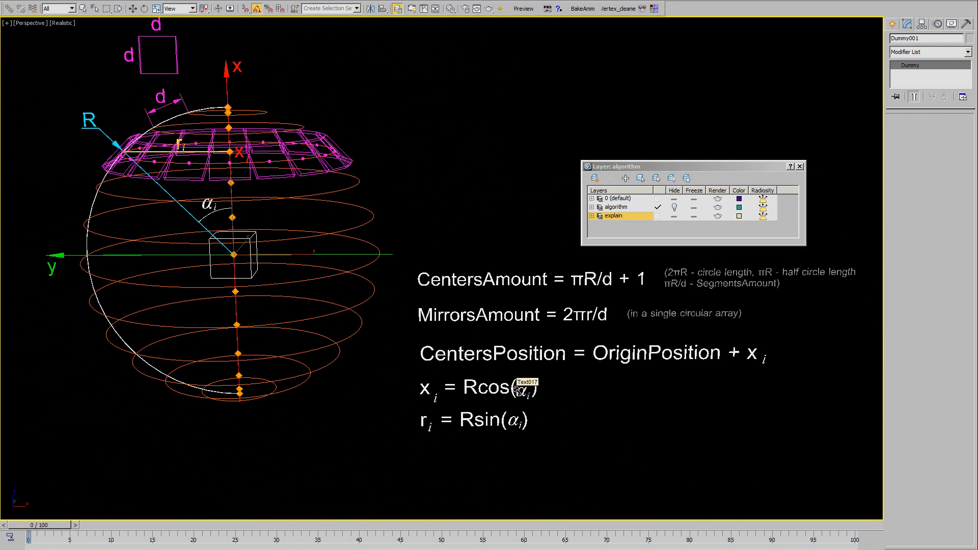
middle_drag(327, 274, 342, 286)
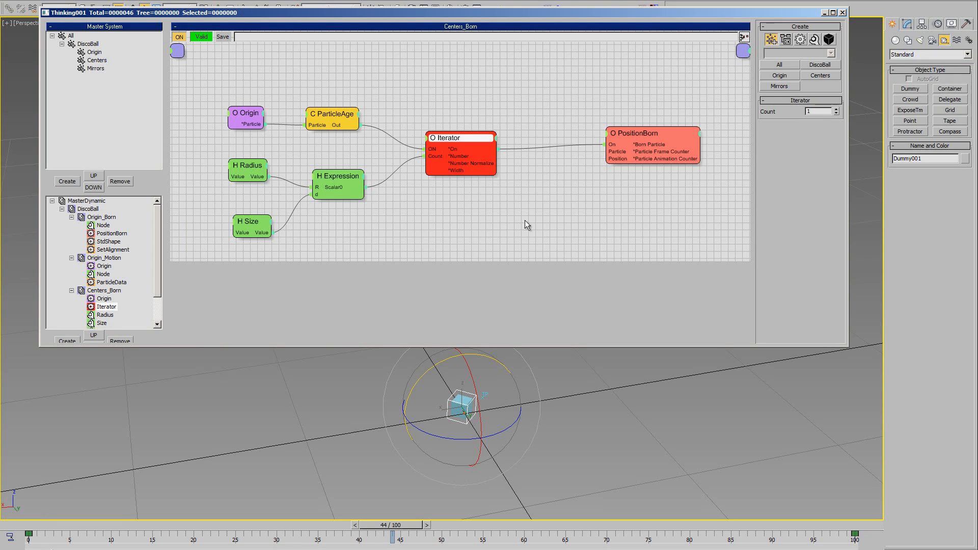
Widen the gap between the Iterator and PositionBorn, and add a second Expression math helper there.
scroll(149, 260, down, 2)
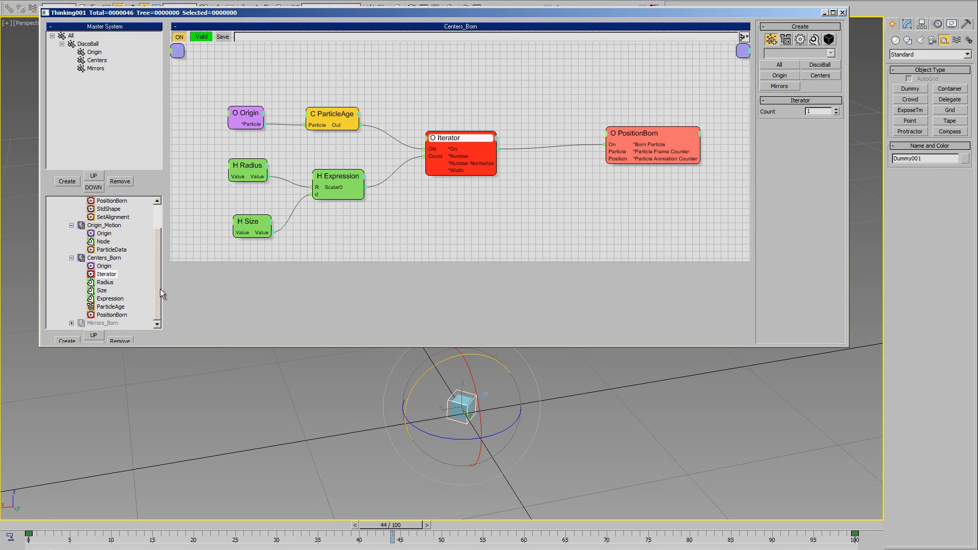
middle_drag(484, 197, 429, 193)
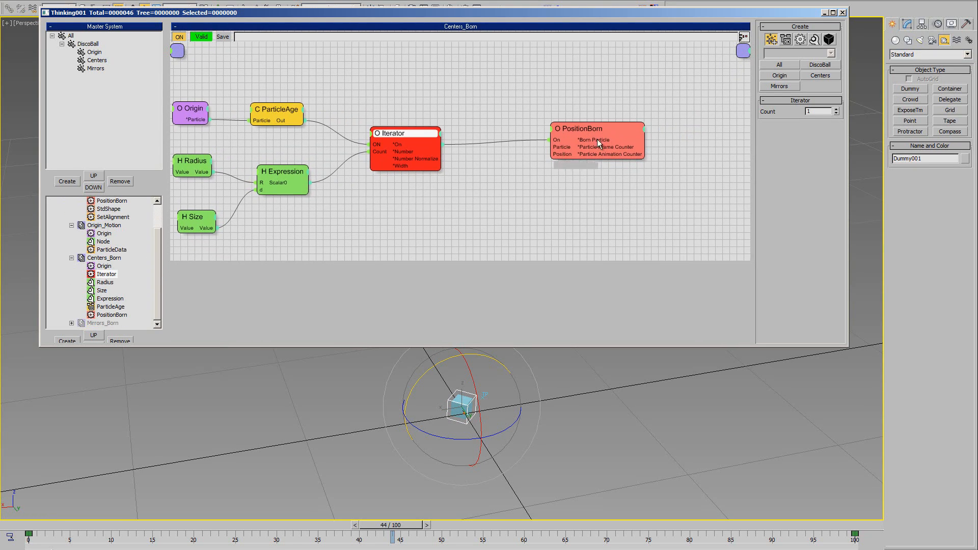
drag(647, 122, 687, 115)
drag(426, 127, 407, 131)
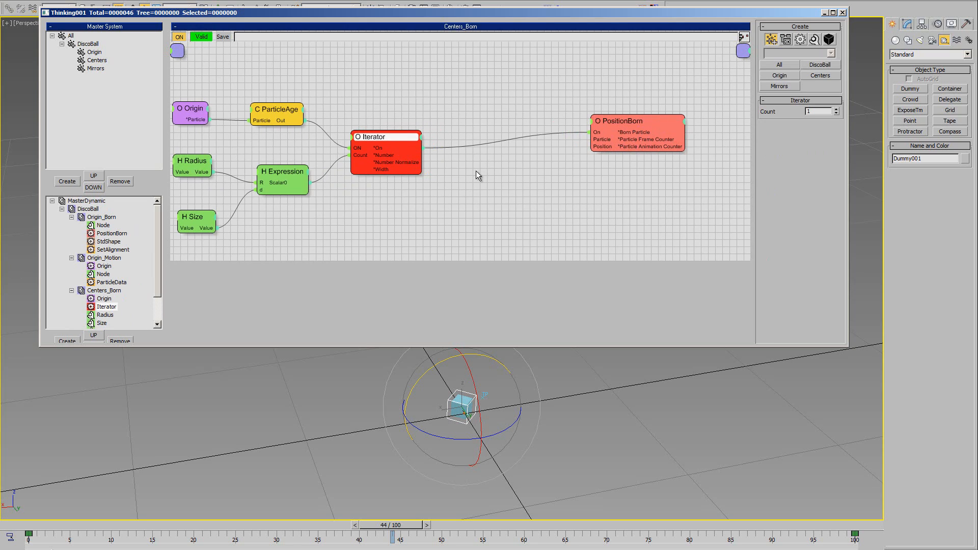
right_click(440, 168)
mouse_move(459, 198)
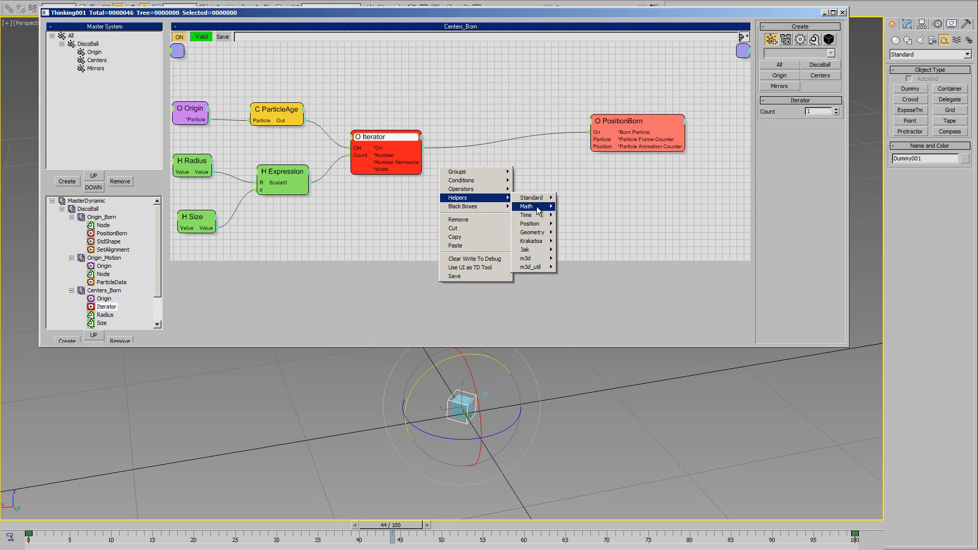
mouse_move(538, 209)
click(579, 242)
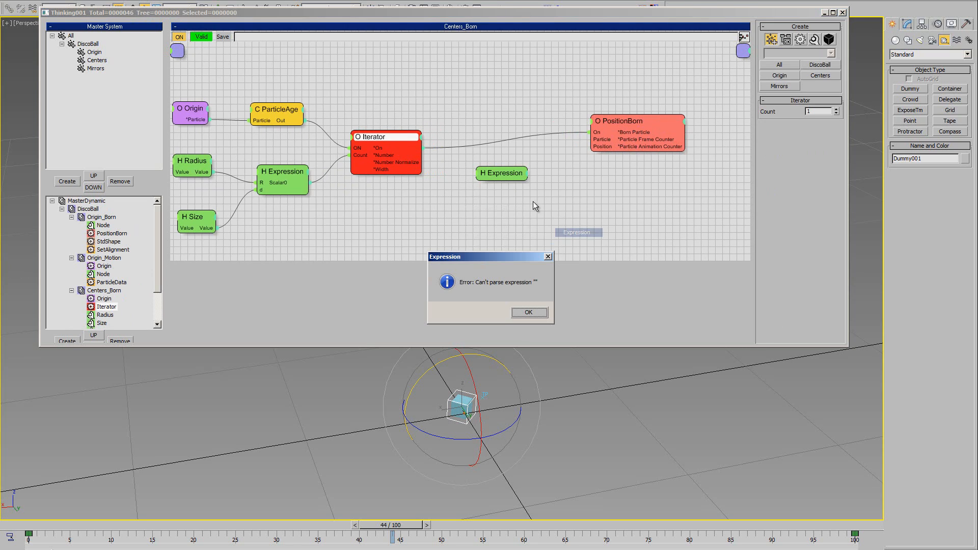
Enter R*cos(a) as the new Expression helper's formula and add a first scalar input to it.
click(525, 311)
drag(519, 176, 533, 188)
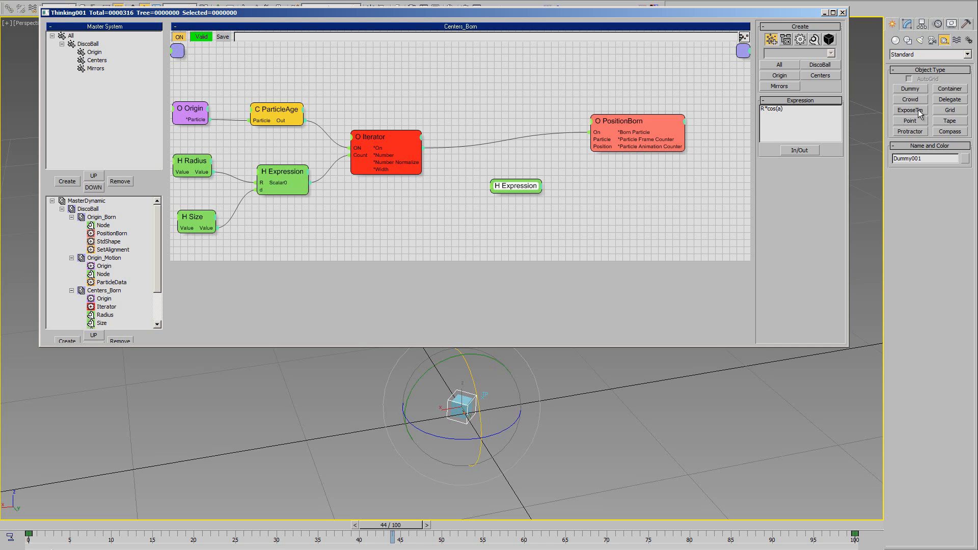
click(800, 150)
mouse_move(805, 157)
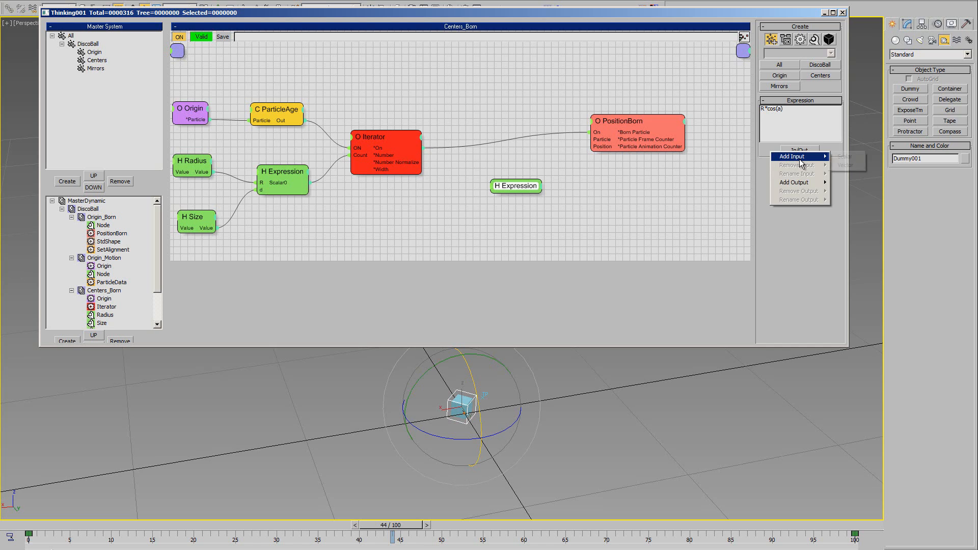
click(846, 156)
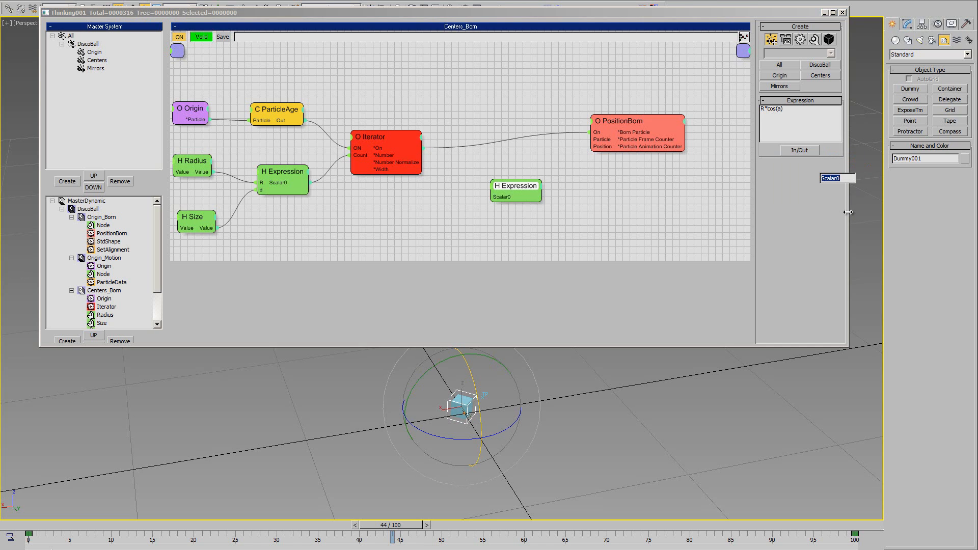
text(R)
Add a second scalar input named a to the R*cos(a) expression and dismiss the parse error.
click(803, 151)
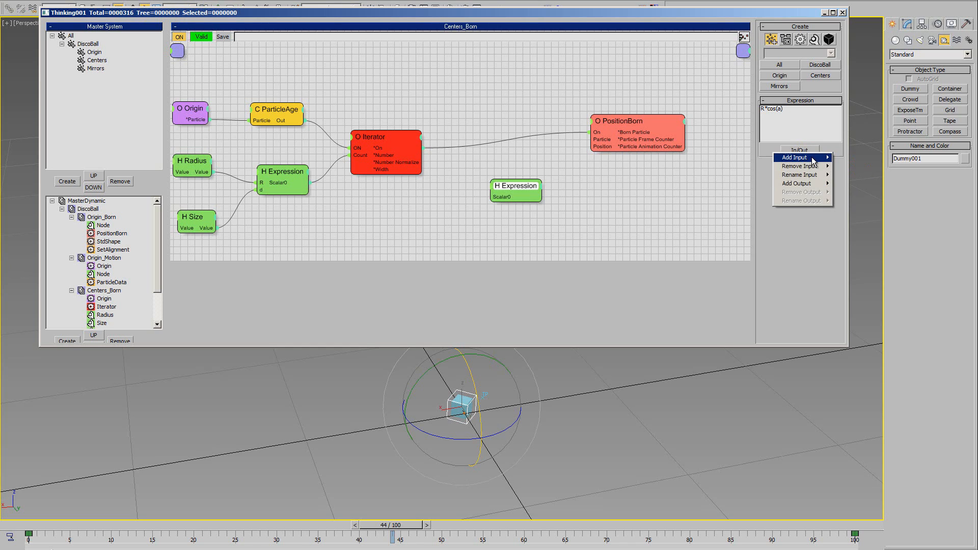
mouse_move(805, 157)
click(846, 157)
text(a)
key(Return)
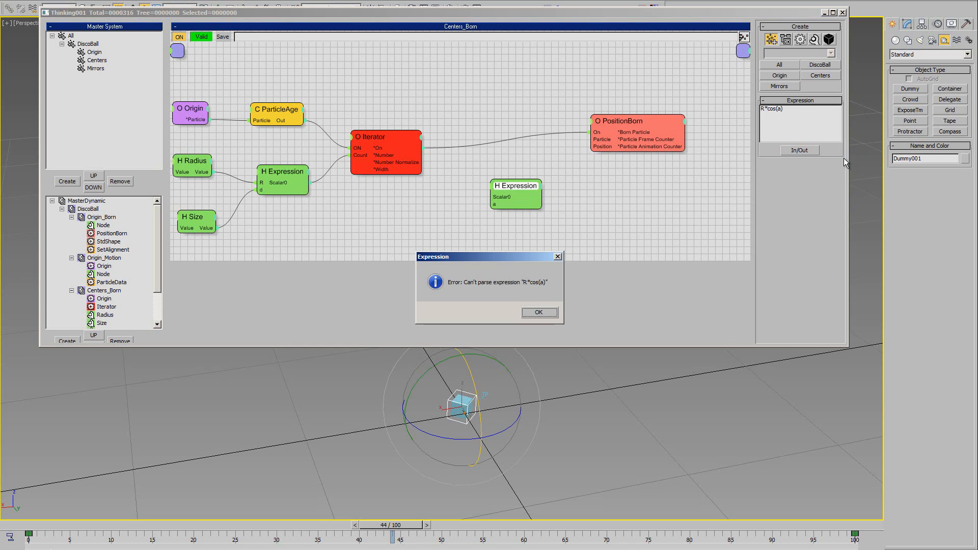
click(540, 313)
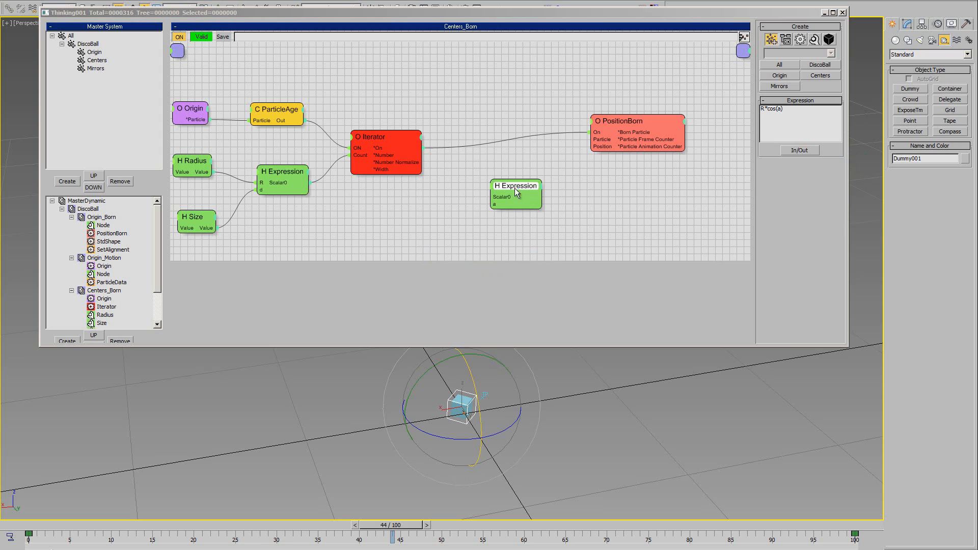
drag(515, 191, 523, 187)
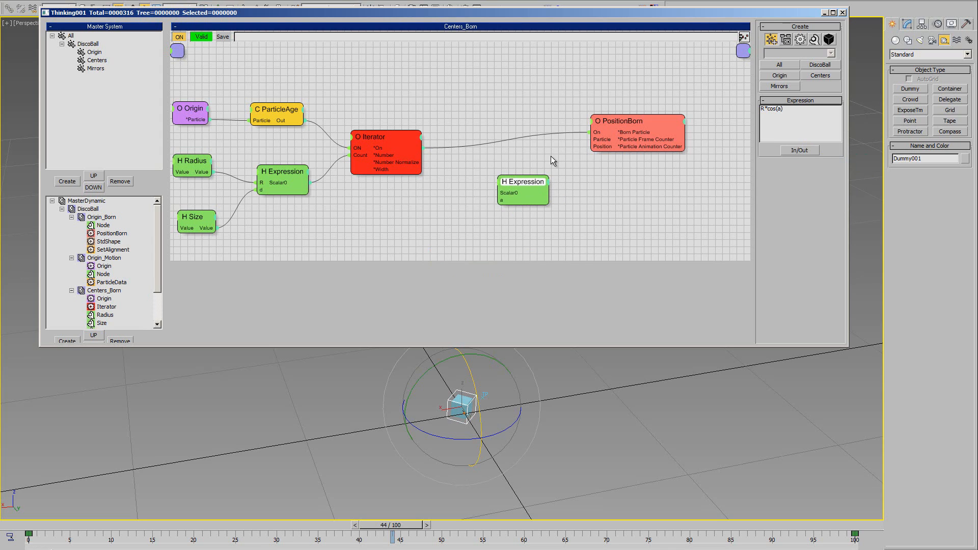
Rename the expression's Scalar0 input to R.
click(800, 150)
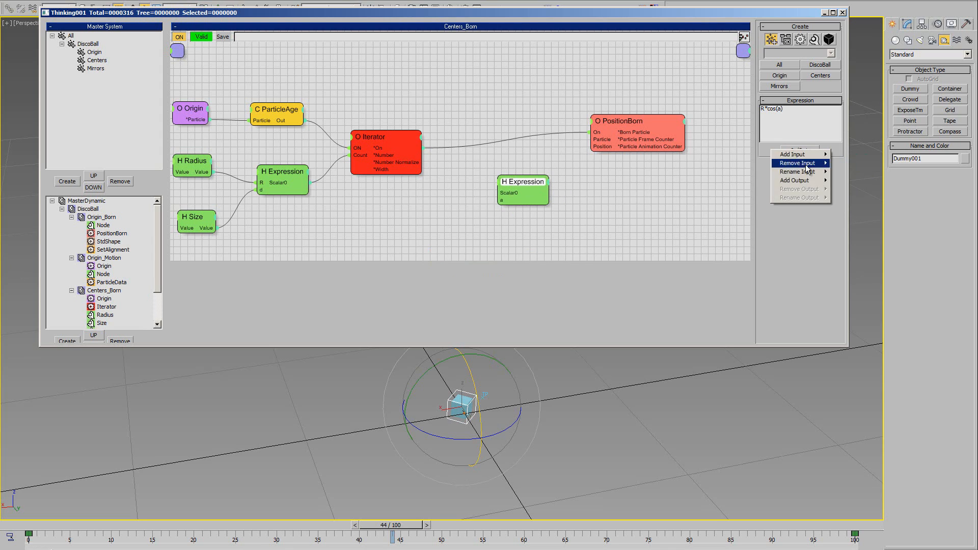
mouse_move(809, 172)
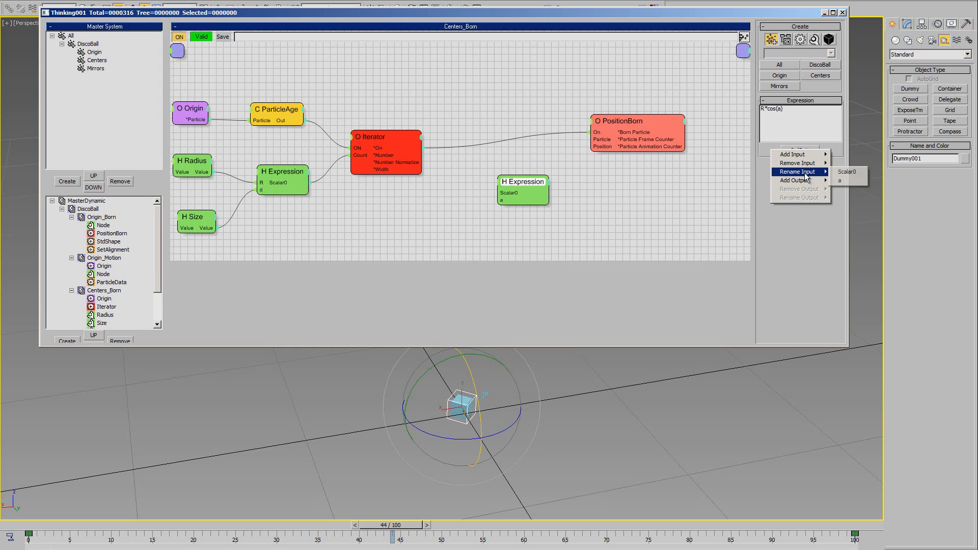
click(847, 172)
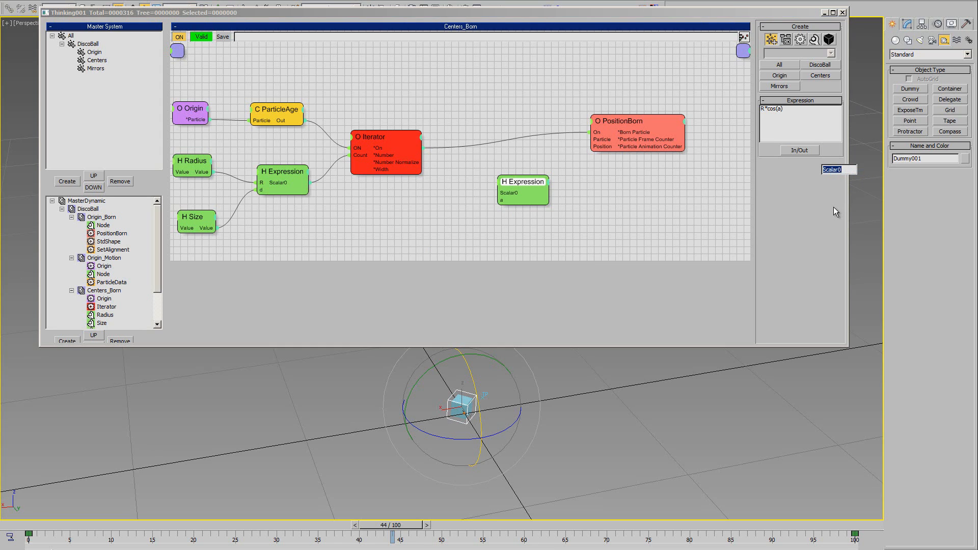
text(R)
key(Return)
drag(540, 185, 541, 177)
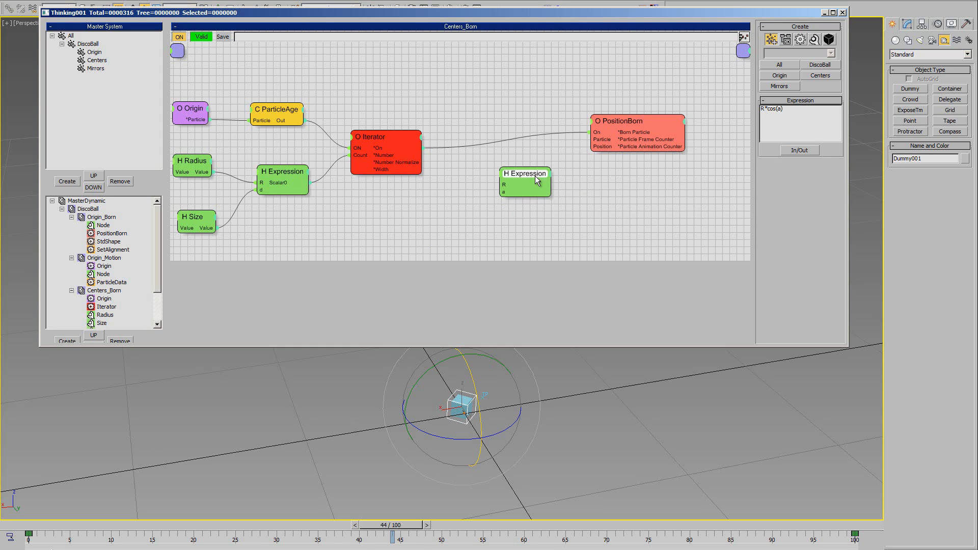
Add a scalar output to the R*cos(a) expression and space its node and PositionBorn apart.
click(796, 151)
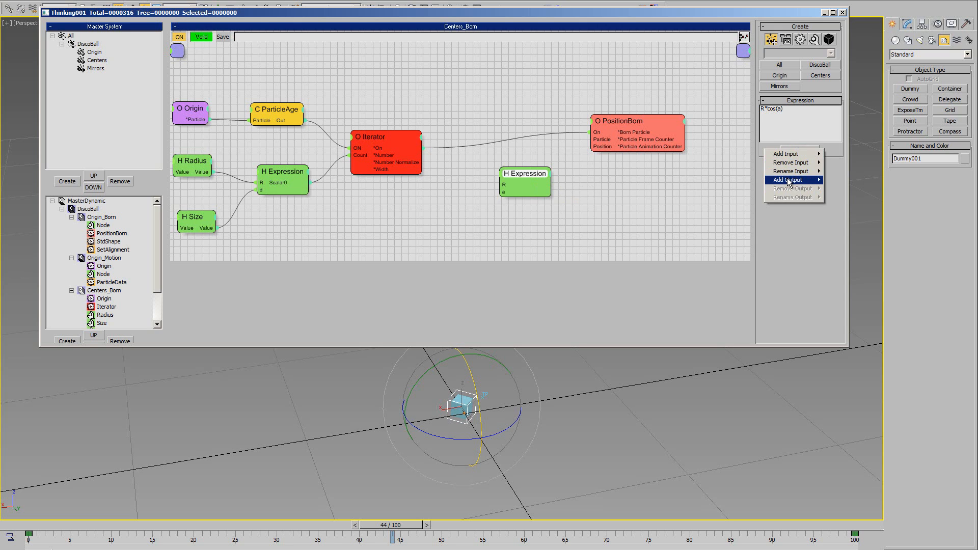
mouse_move(789, 180)
click(838, 180)
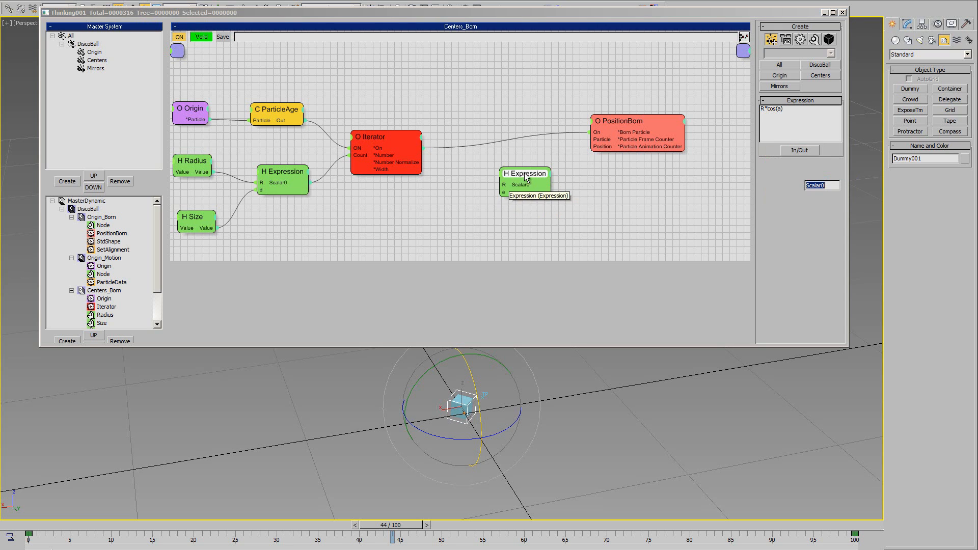
drag(528, 178, 506, 188)
click(627, 149)
drag(634, 121, 652, 123)
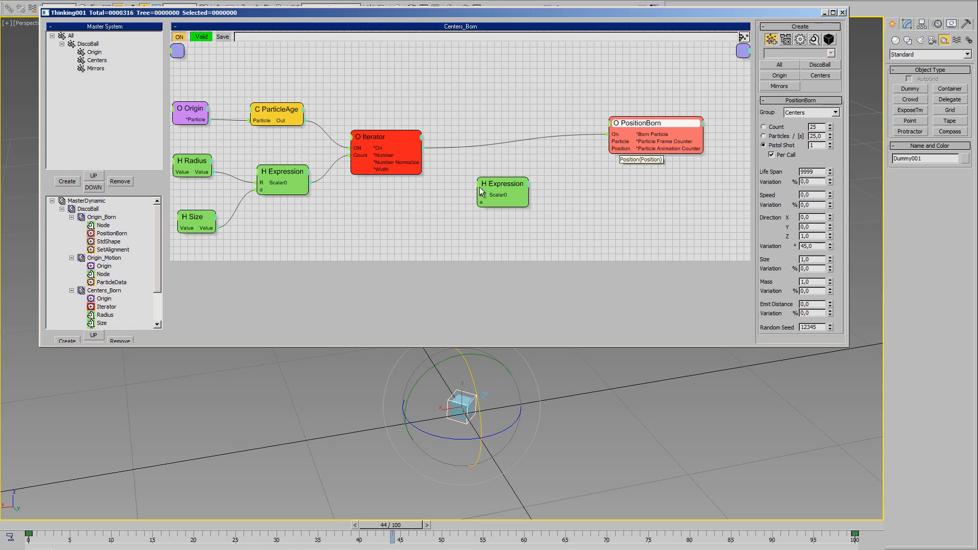
drag(507, 189, 513, 190)
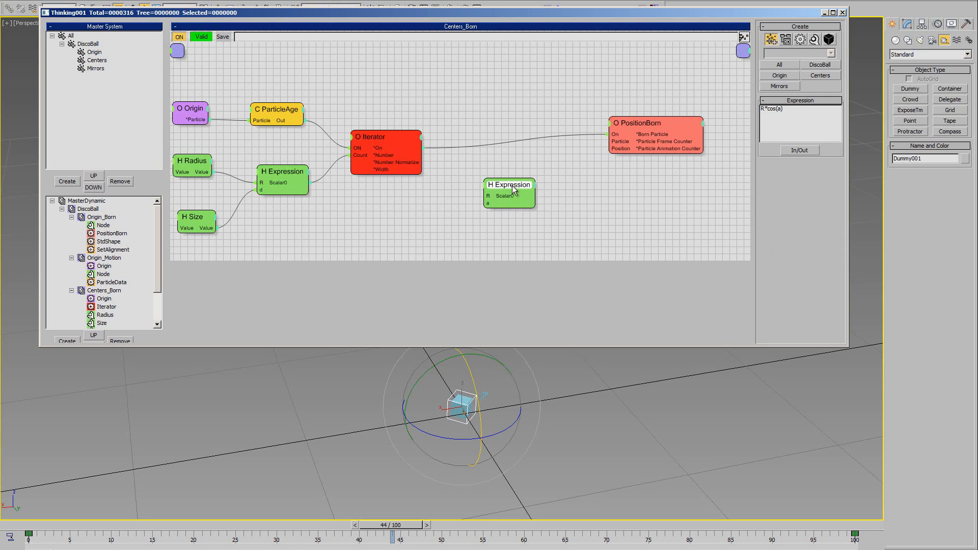
key(Escape)
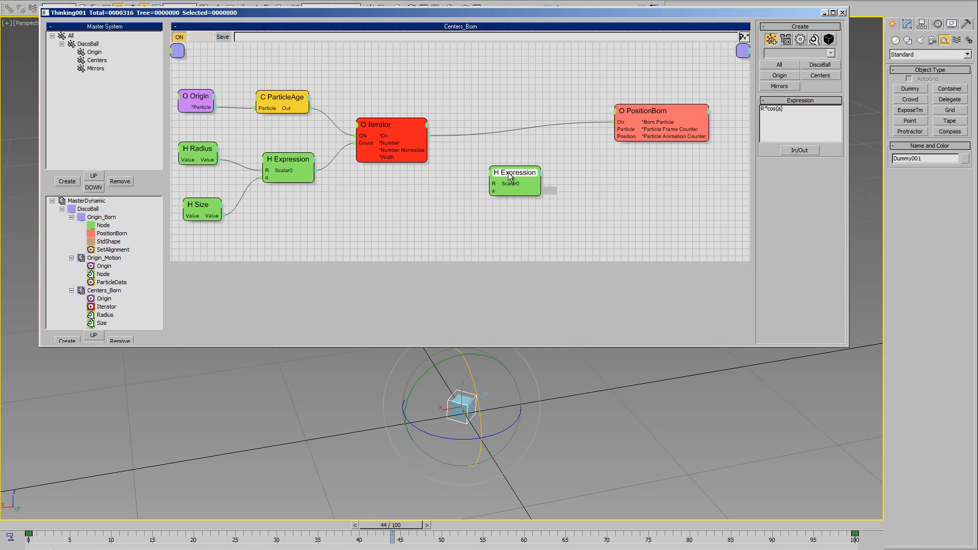
Connect the Radius helper's Value output to the expression's R input and tidy the Iterator and Expression nodes.
drag(210, 160, 527, 181)
drag(391, 125, 396, 121)
mouse_move(525, 199)
mouse_down()
mouse_move(540, 173)
mouse_move(526, 205)
mouse_up()
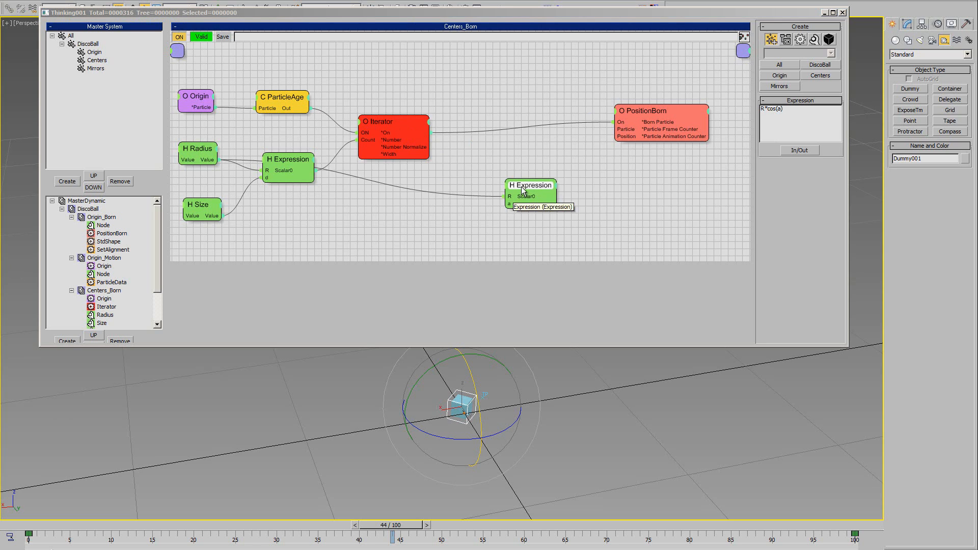
drag(522, 187, 536, 178)
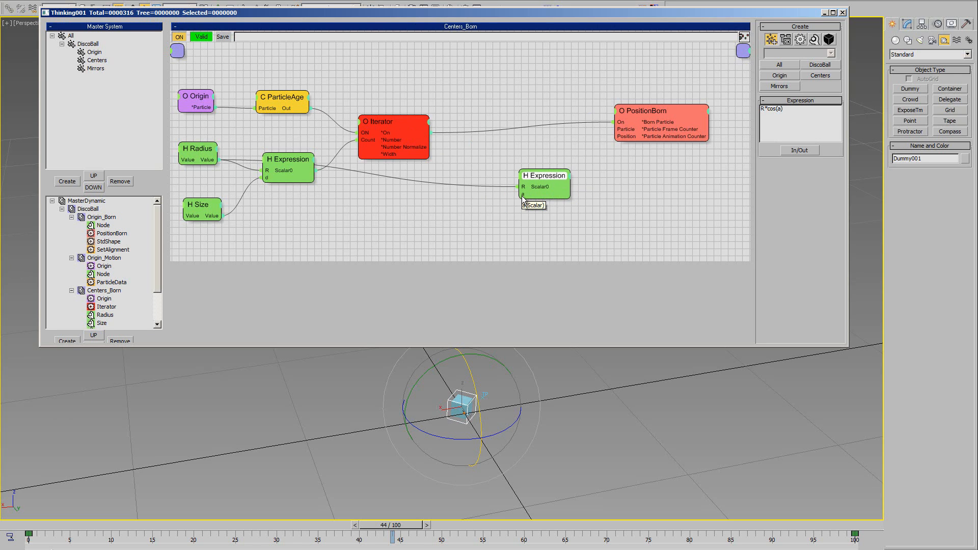
Check the angle in the sphere diagram of the other scene and add a Float helper between Iterator and the R*cos(a) expression.
key(alt+Tab)
key(alt+Tab)
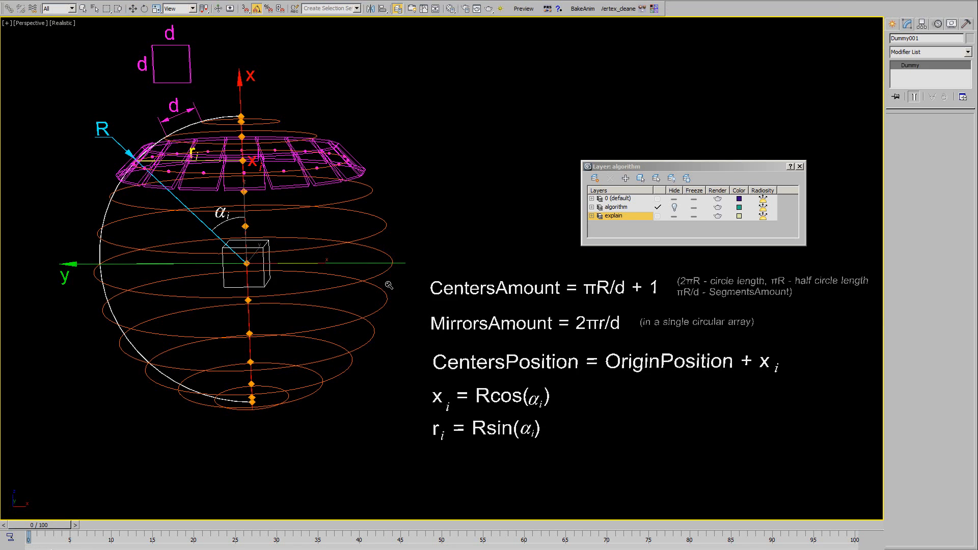
middle_drag(259, 287, 342, 305)
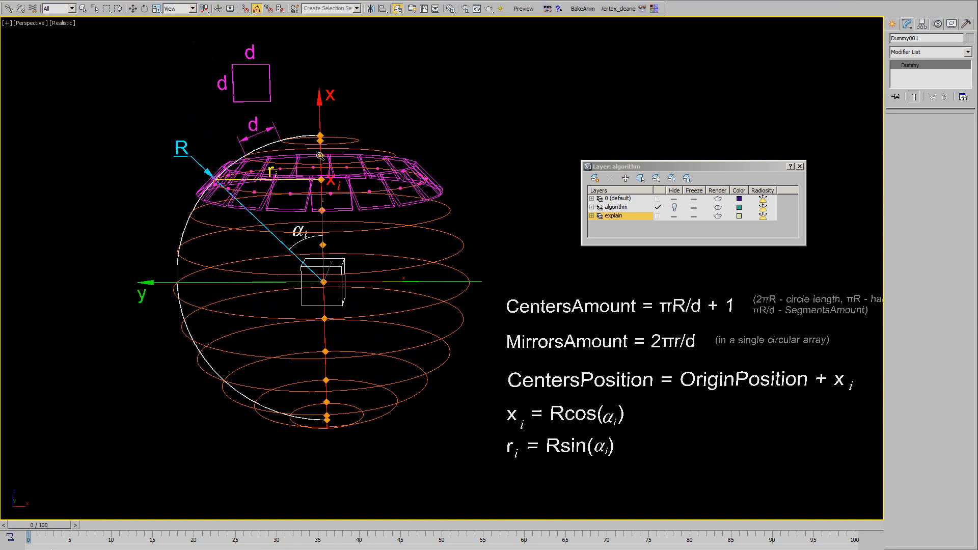
key(alt+Tab)
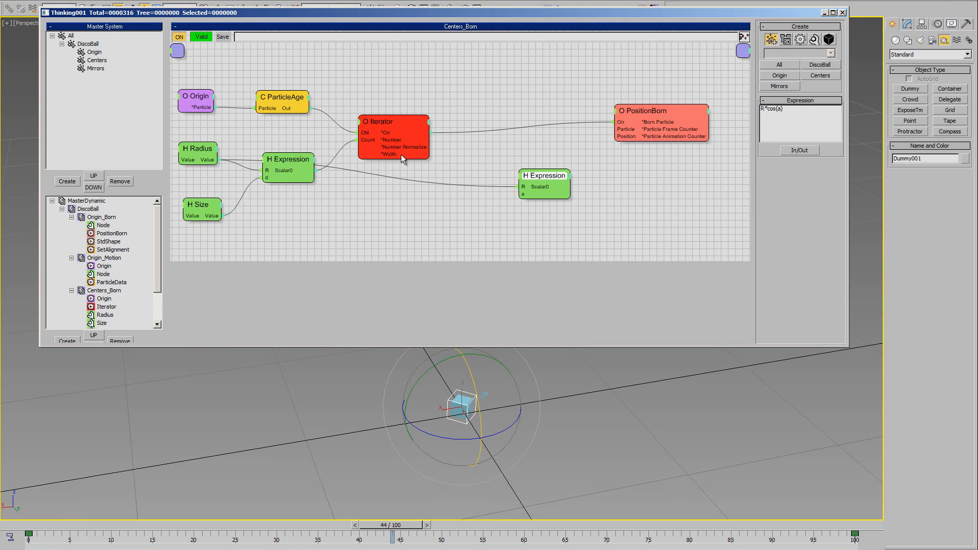
drag(558, 178, 583, 178)
right_click(445, 153)
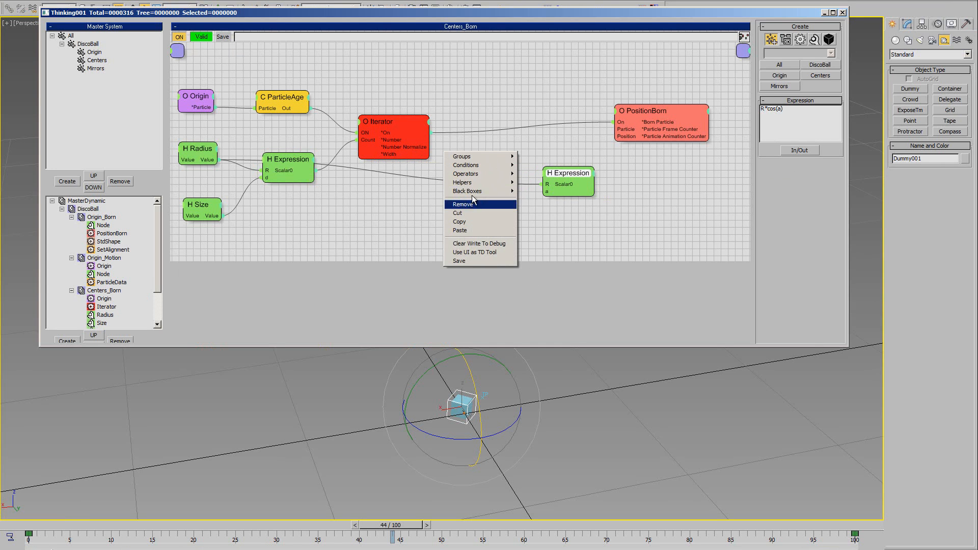
mouse_move(478, 182)
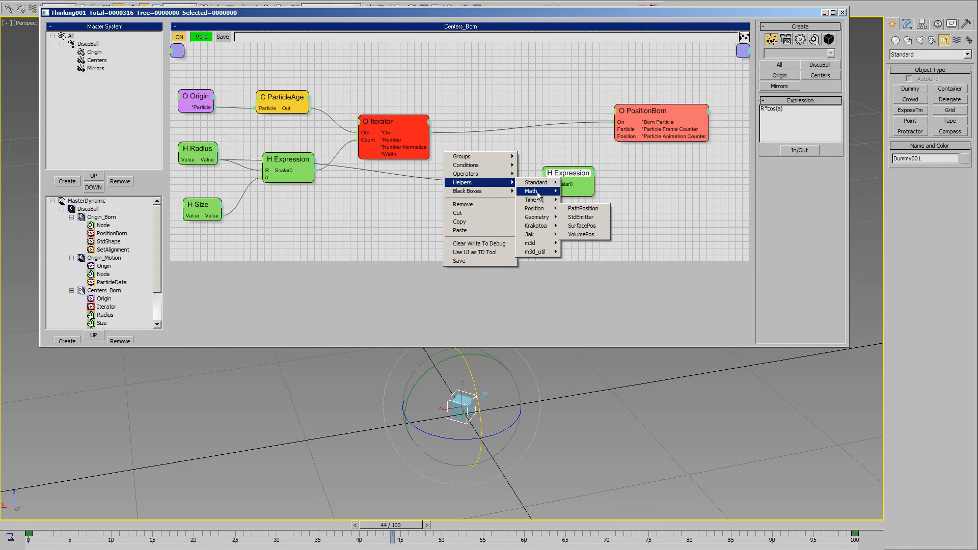
mouse_move(539, 193)
click(574, 226)
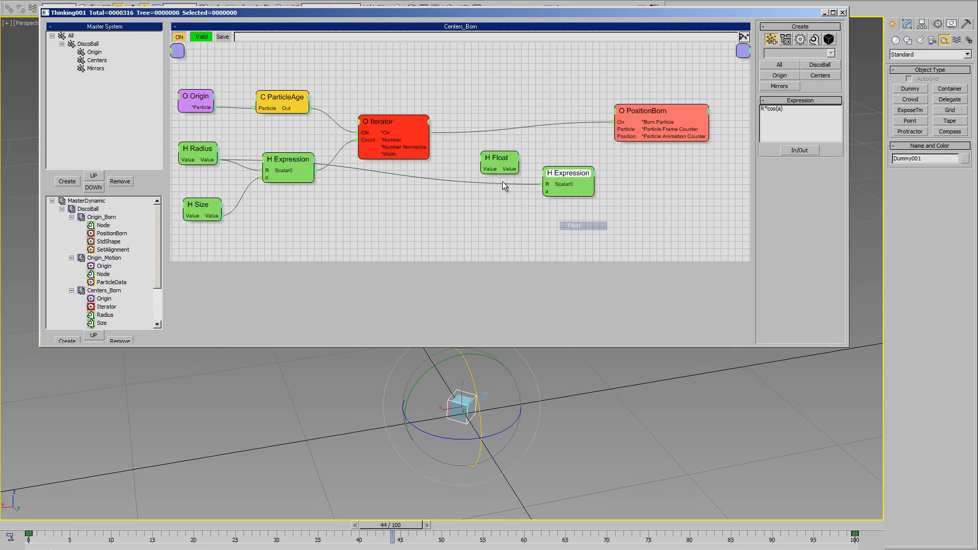
click(486, 168)
Set the Float helper to Multiply with a value of 180.
click(780, 143)
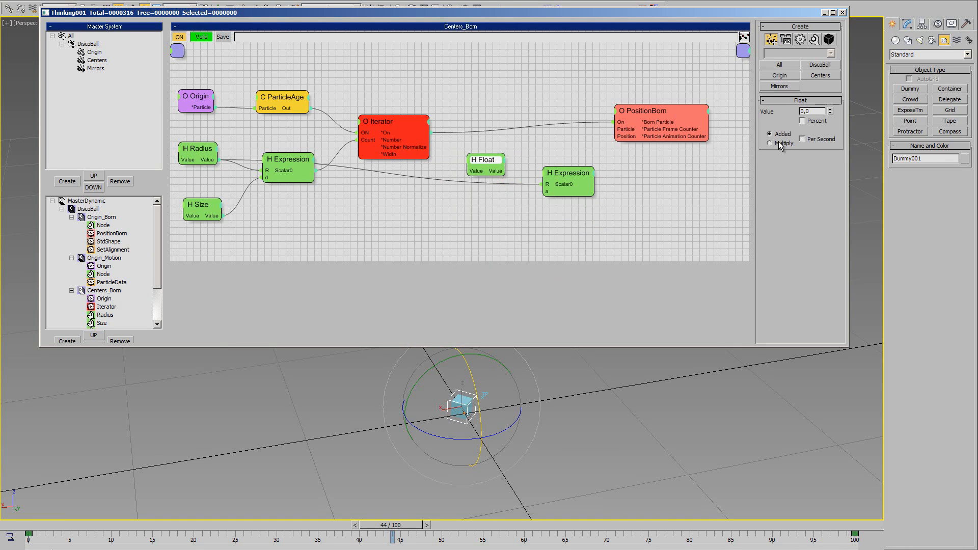
double_click(815, 112)
text(180)
key(Return)
Wire the Iterator's Number Normalized output through the Float helper into the expression's a input.
drag(431, 147, 487, 218)
drag(566, 174, 536, 163)
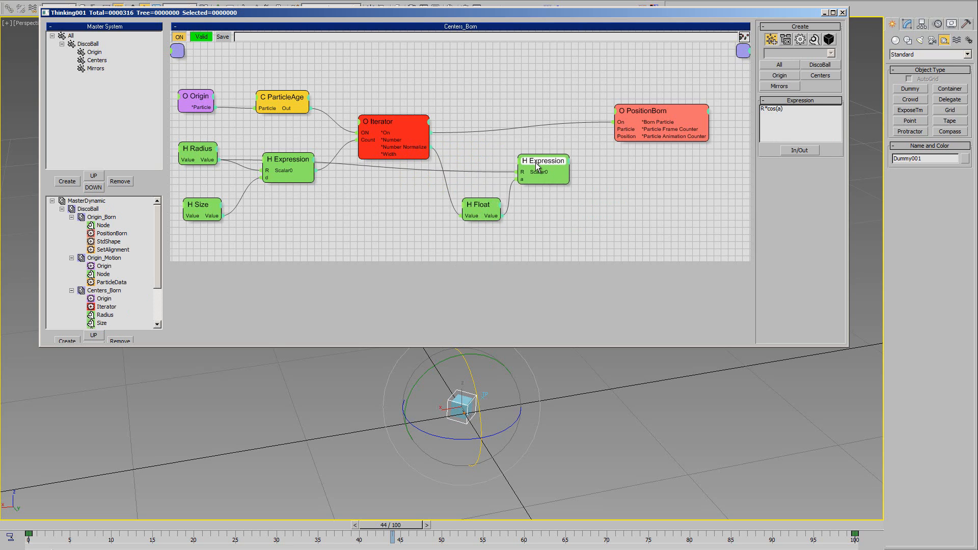
drag(565, 261, 565, 262)
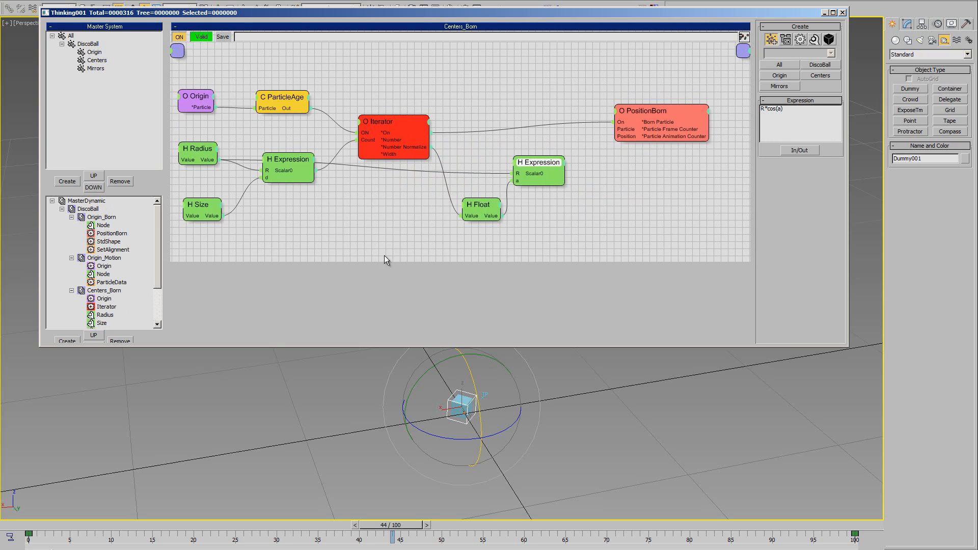
middle_drag(380, 212, 408, 218)
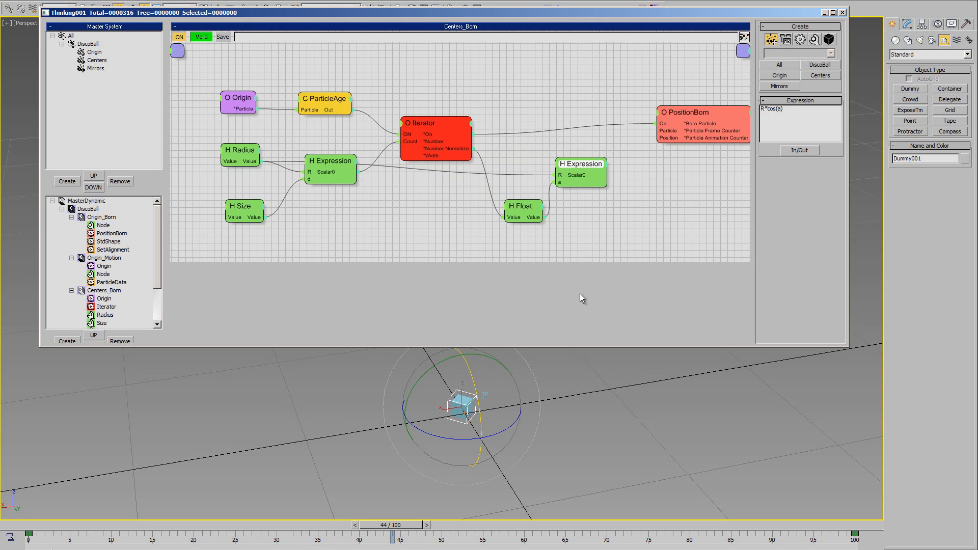
middle_drag(616, 233, 594, 232)
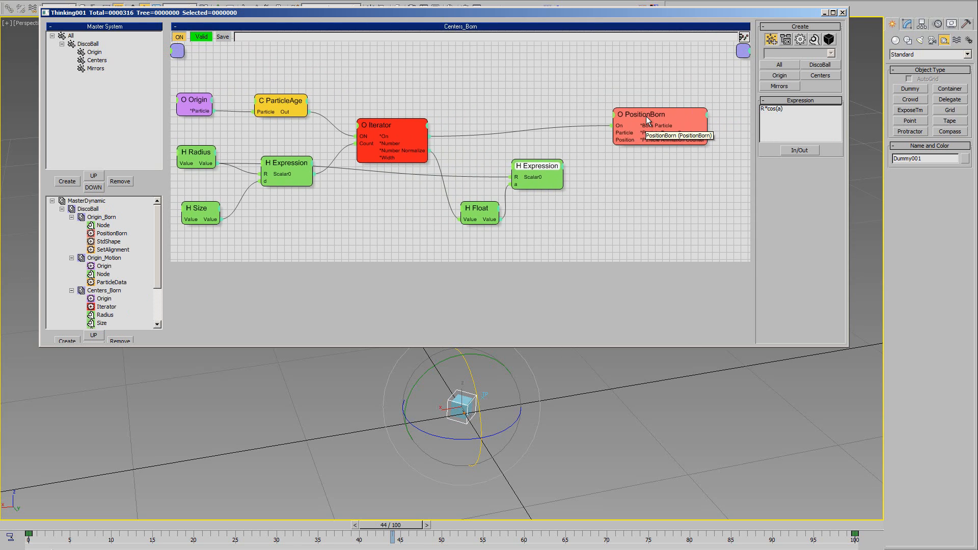
Try to link the expression's Scalar0 output with PositionBorn's Position input, shifting both nodes for clearance.
click(647, 116)
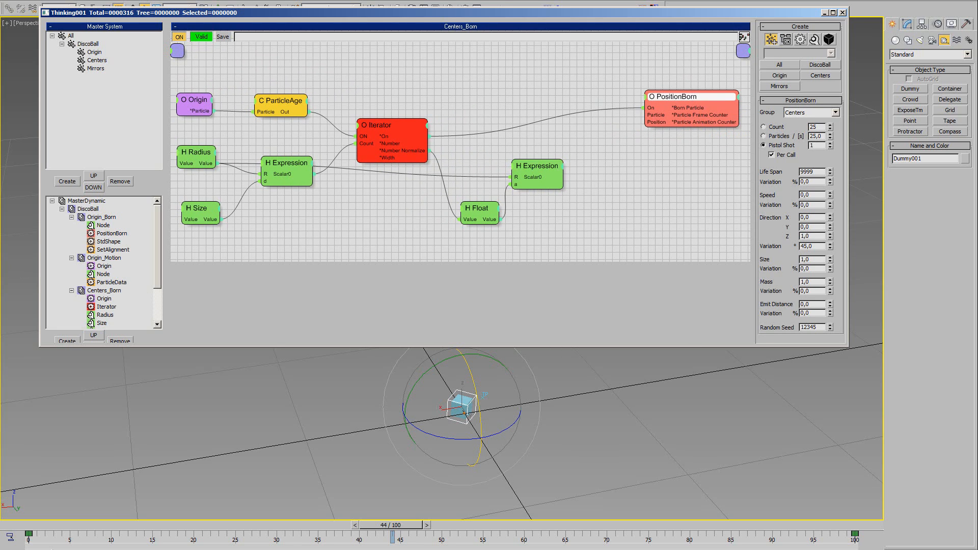
middle_drag(649, 156, 633, 169)
drag(661, 107, 665, 126)
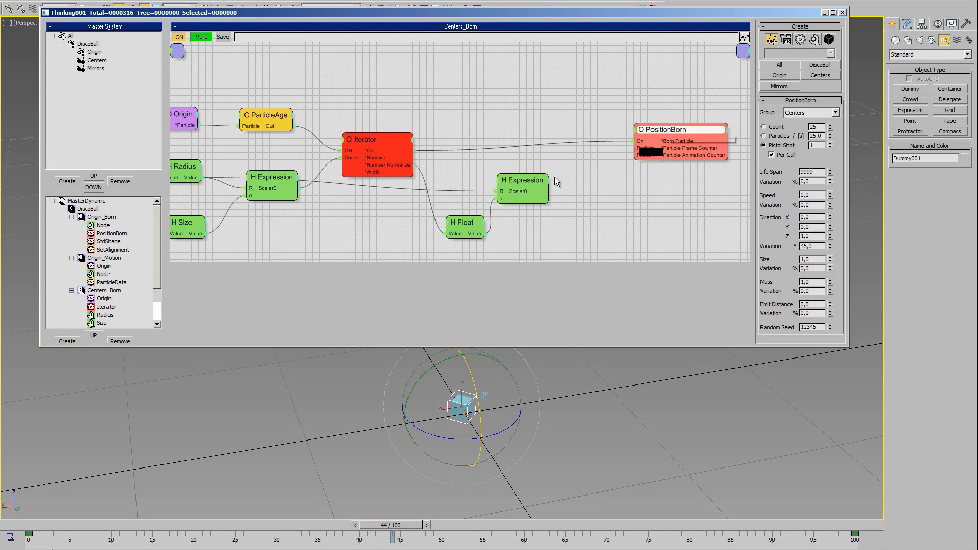
drag(548, 190, 586, 179)
drag(646, 155, 611, 177)
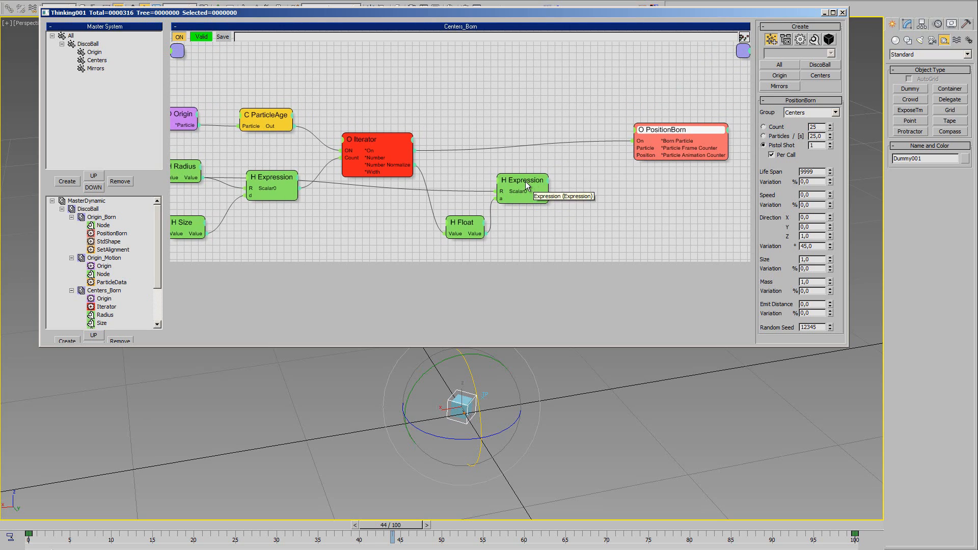
drag(525, 181, 529, 181)
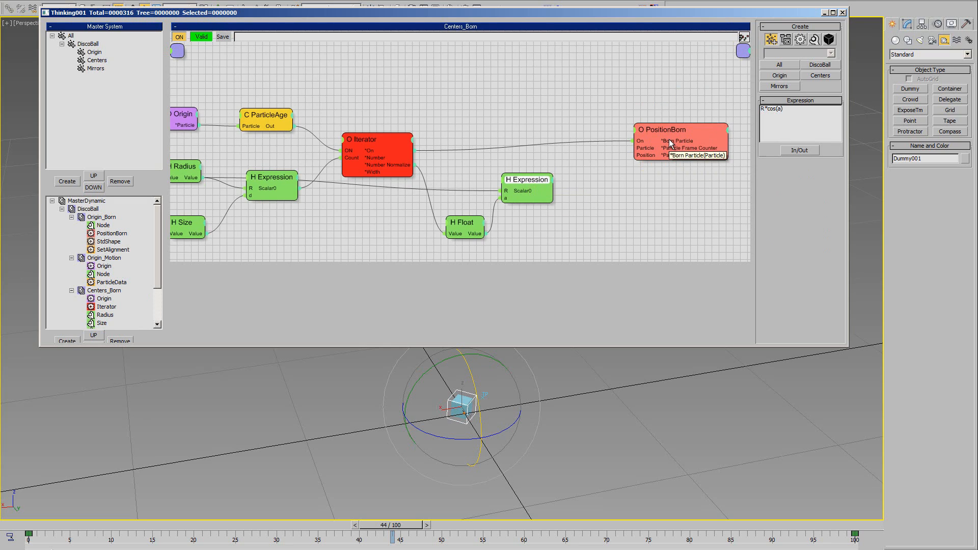
drag(678, 148, 678, 158)
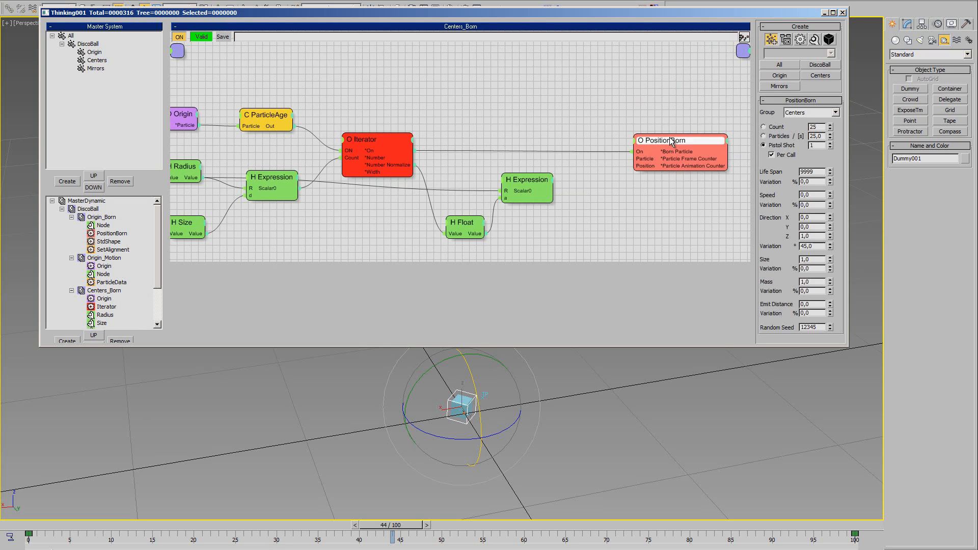
Move PositionBorn farther from the other nodes and add an Expression helper to the right of the R*cos(a) expression.
right_click(536, 92)
click(531, 87)
drag(686, 136, 718, 103)
right_click(571, 144)
mouse_move(609, 177)
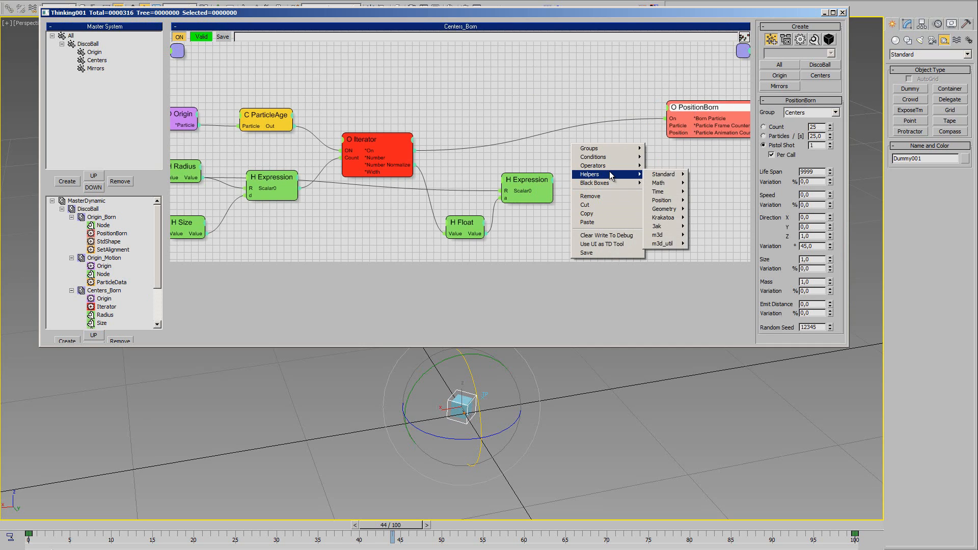
click(589, 215)
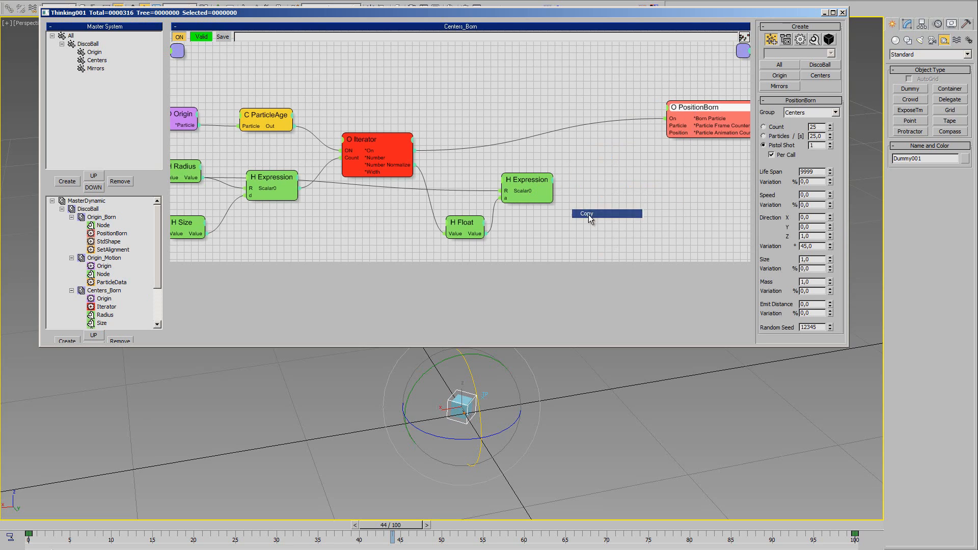
right_click(602, 171)
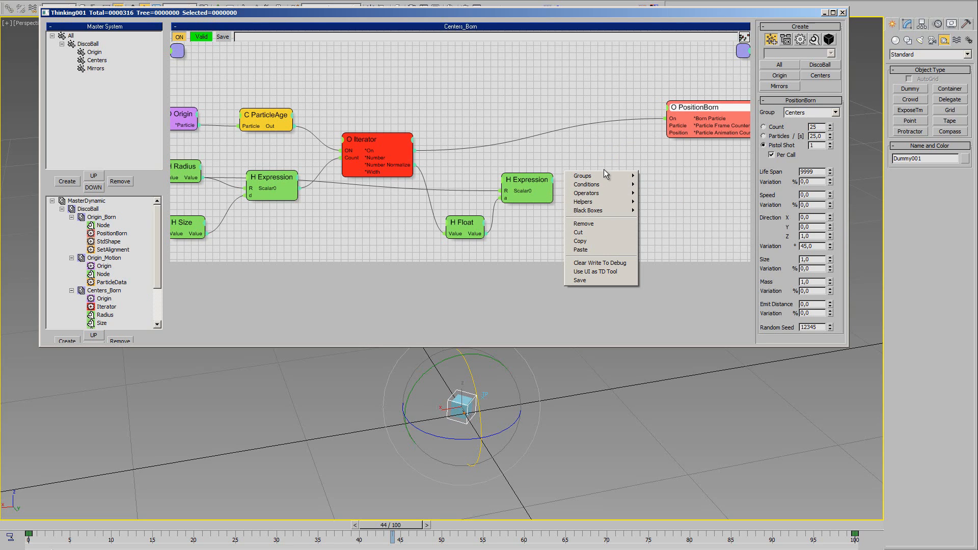
mouse_move(598, 202)
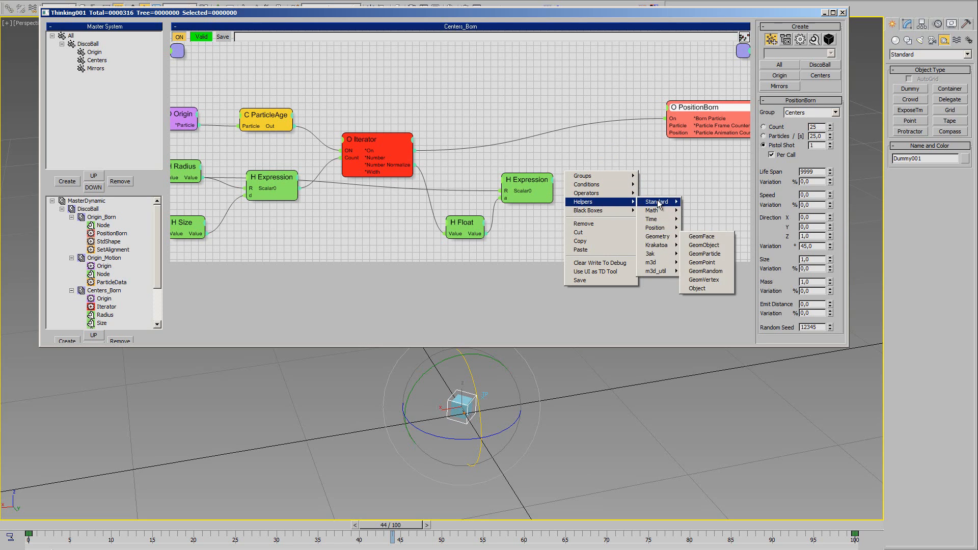
mouse_move(657, 211)
click(700, 237)
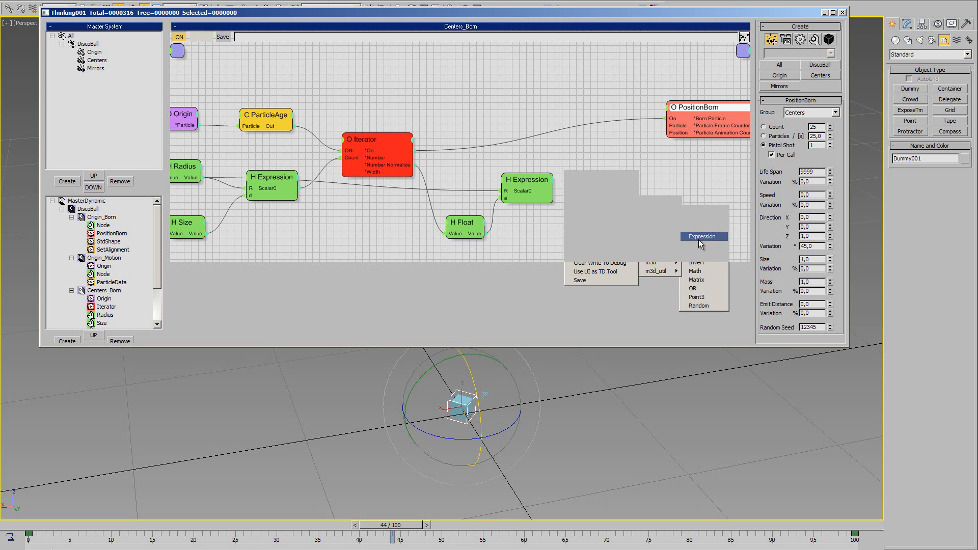
click(547, 311)
click(627, 181)
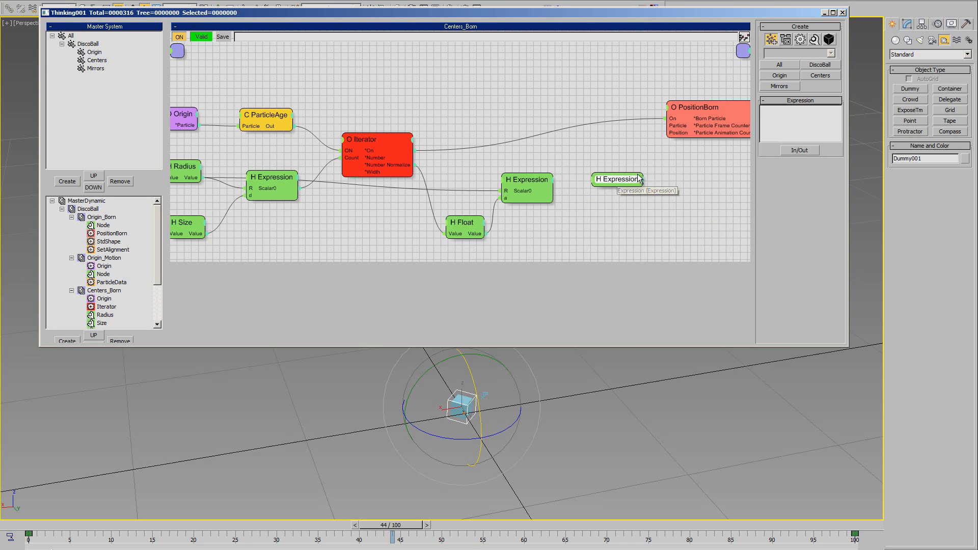
Review the CentersPosition formula beside the sphere diagram in the other scene.
click(790, 152)
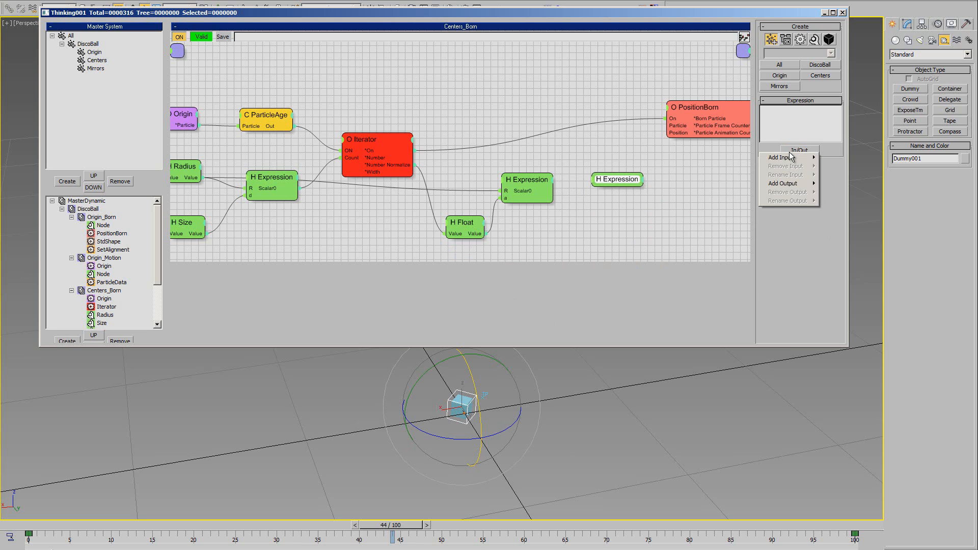
click(613, 209)
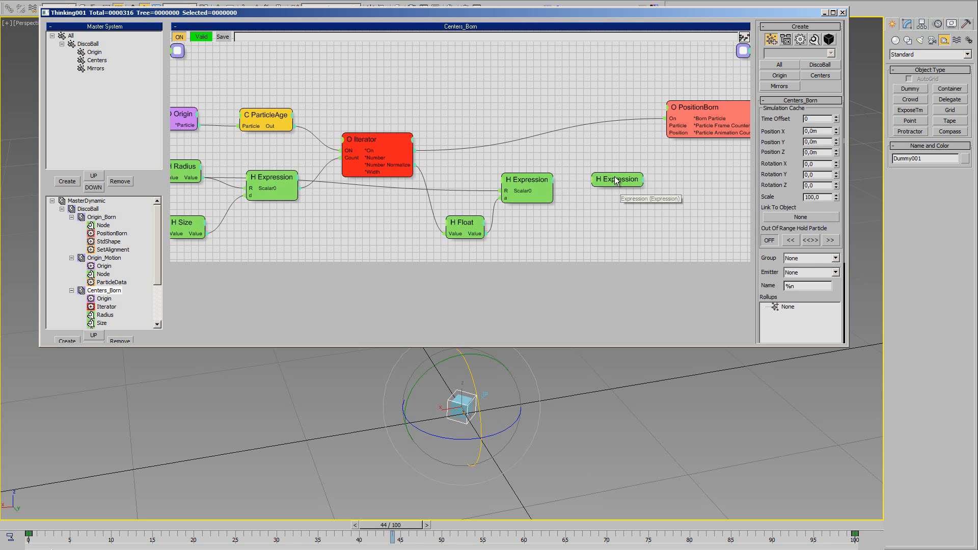
key(alt+Tab)
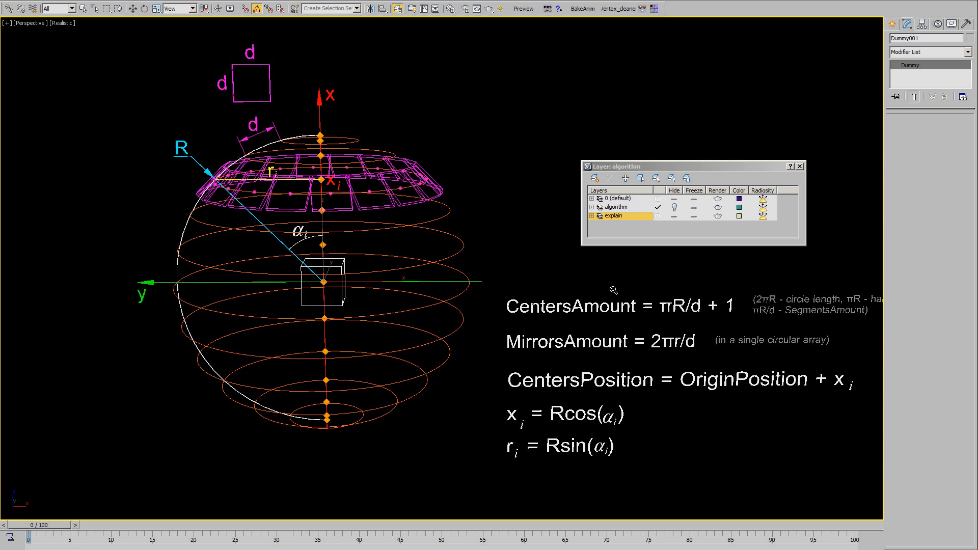
middle_drag(548, 366, 436, 342)
scroll(512, 346, up, 3)
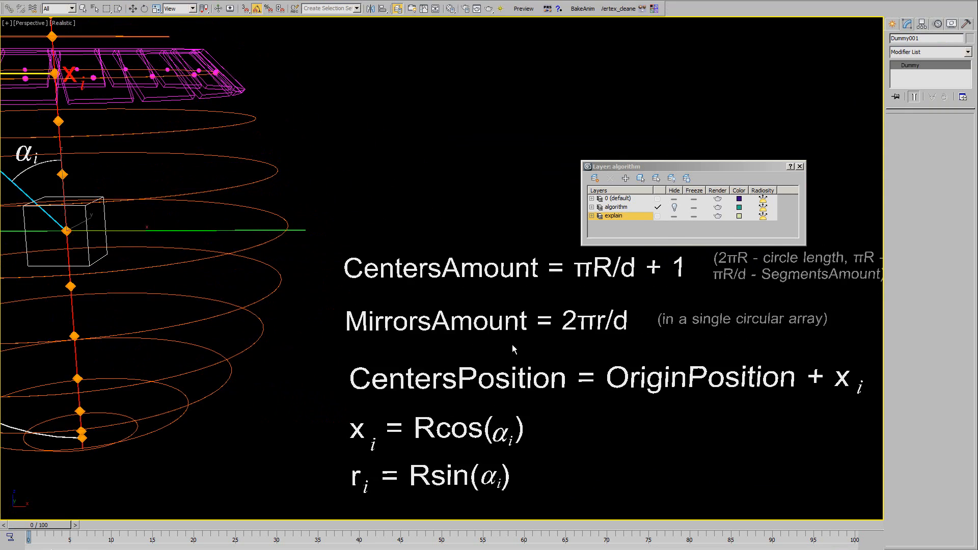
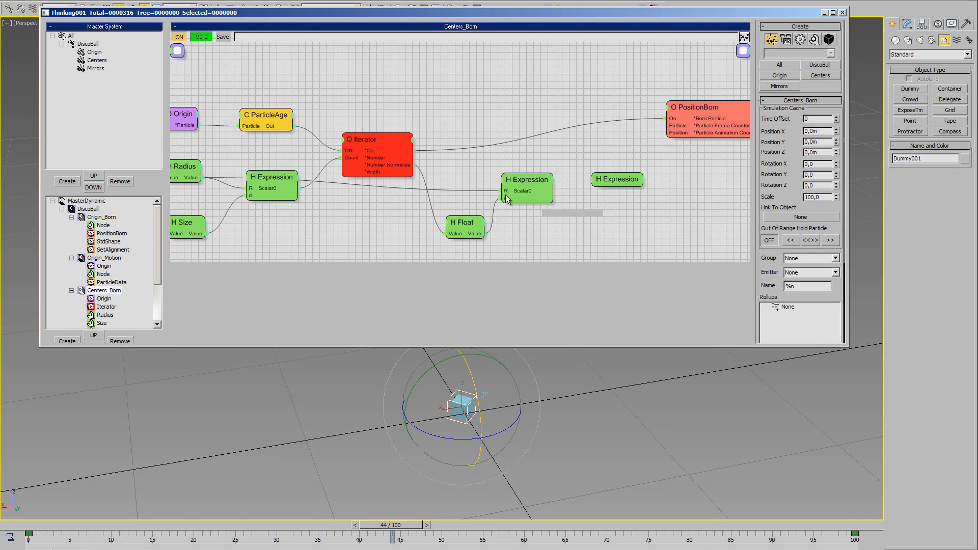
Add a vector input named P to the new Expression helper.
drag(571, 212, 613, 182)
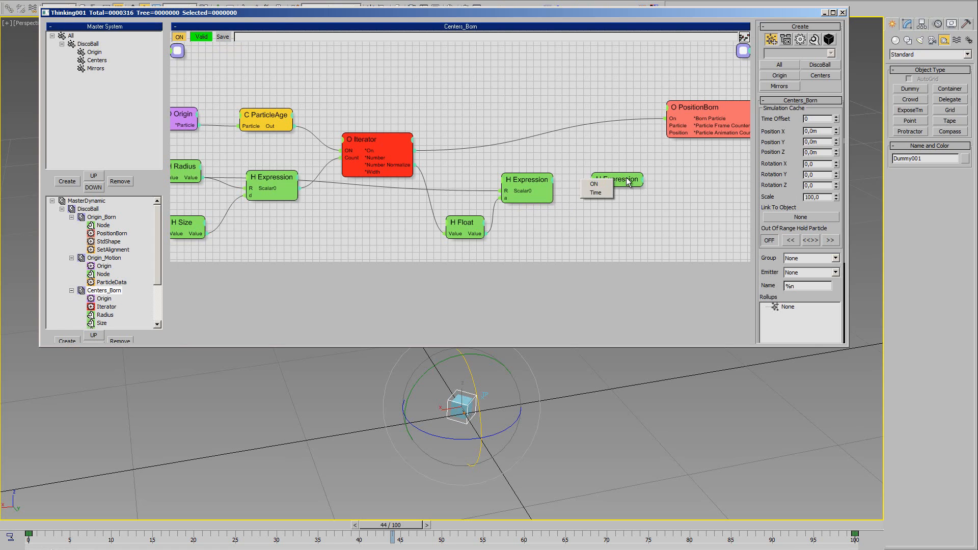
click(616, 180)
right_click(793, 147)
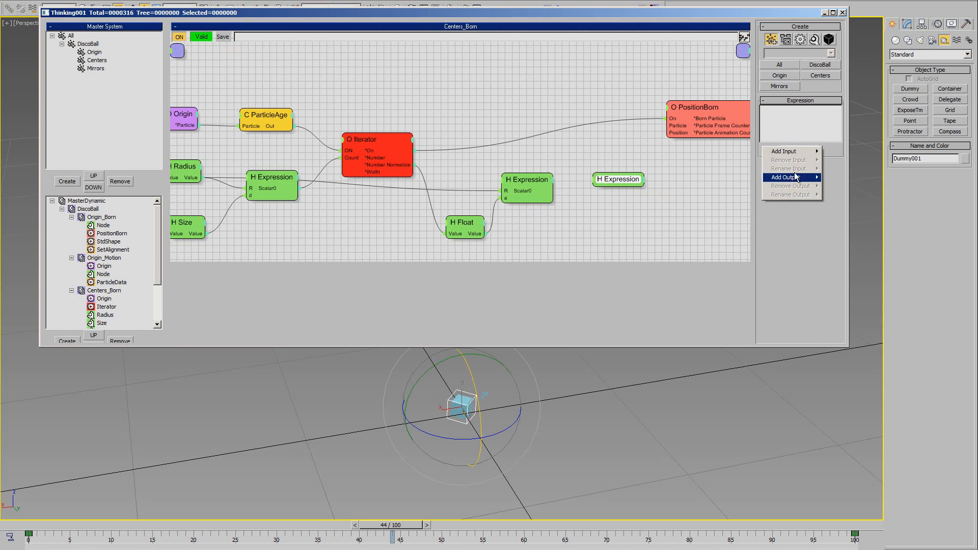
mouse_move(795, 178)
click(833, 160)
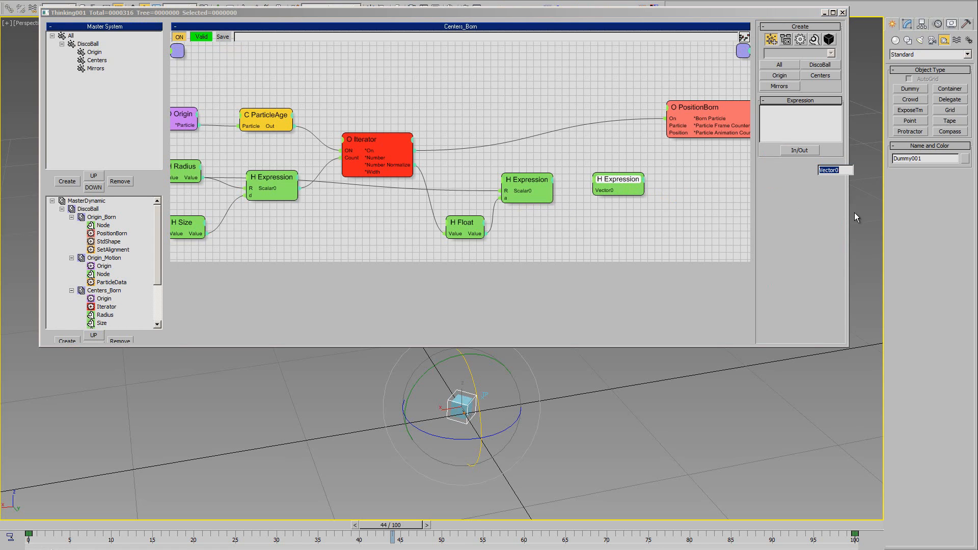
text(P)
key(Return)
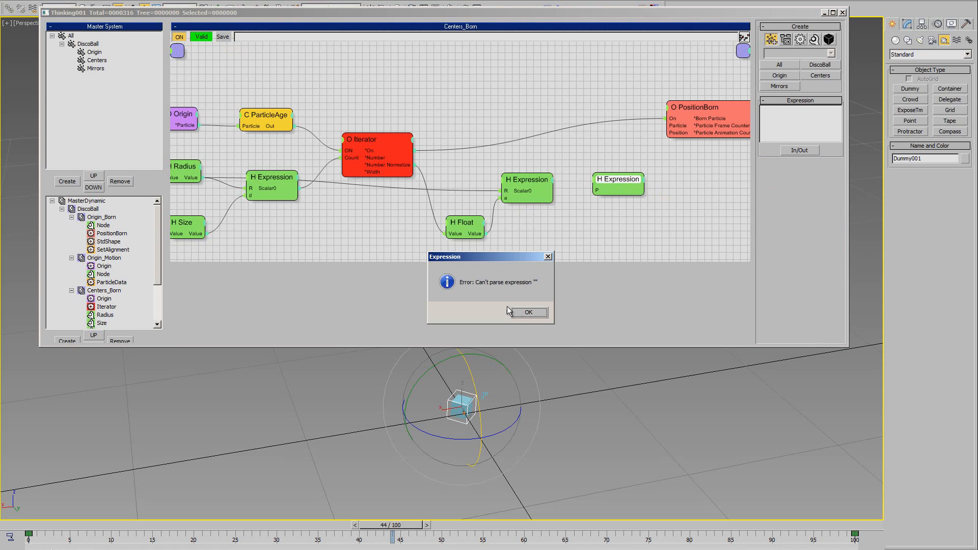
click(525, 312)
Shift the new Expression helper slightly and add a vector input named N to it.
drag(636, 177, 659, 168)
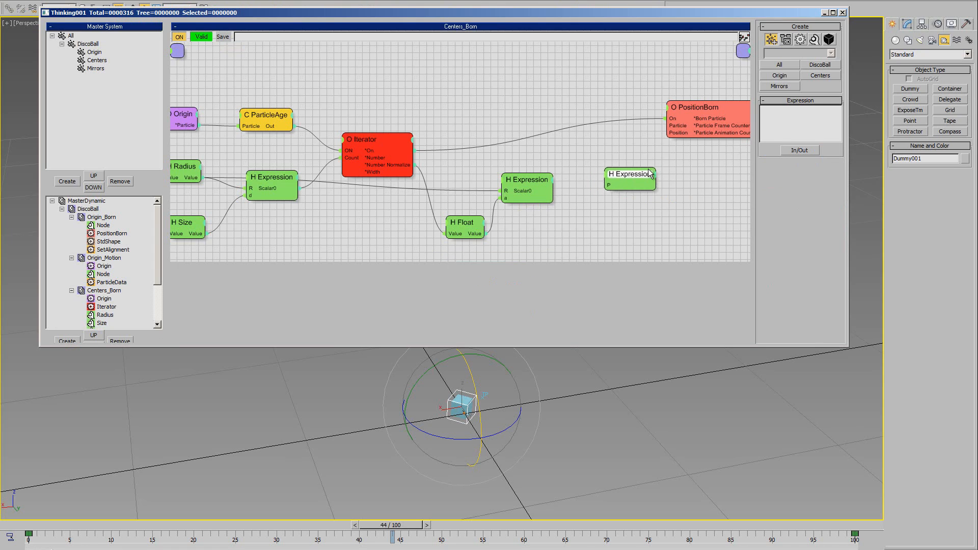
click(809, 150)
mouse_move(809, 157)
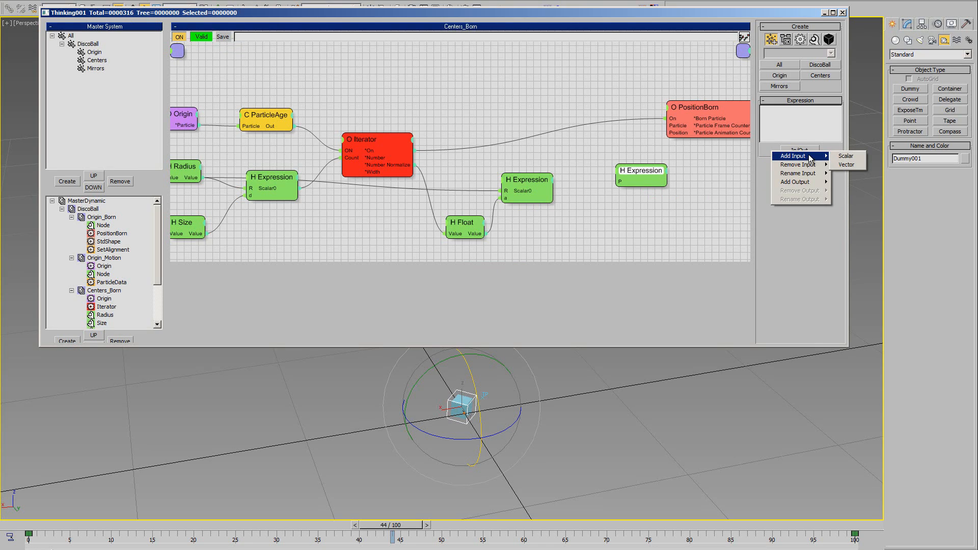
click(845, 168)
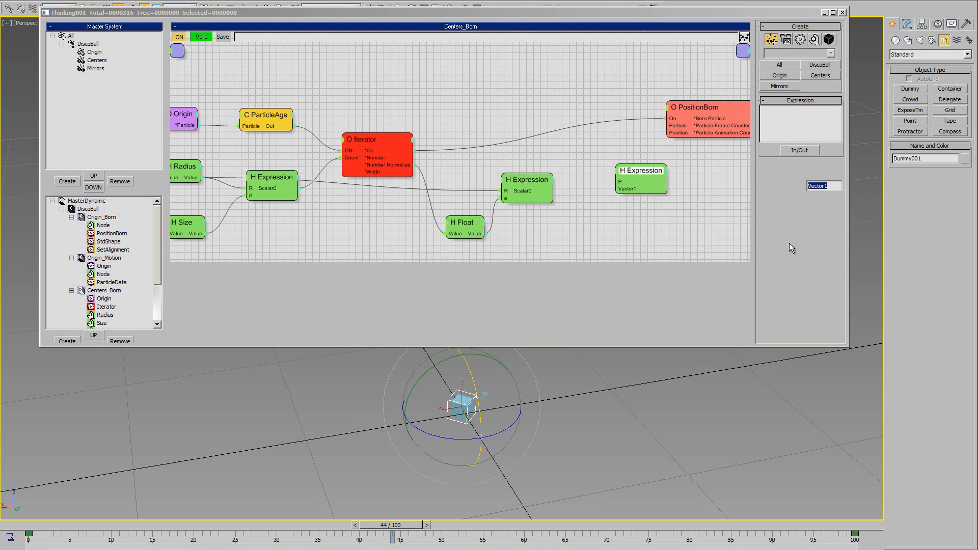
text(N)
key(Return)
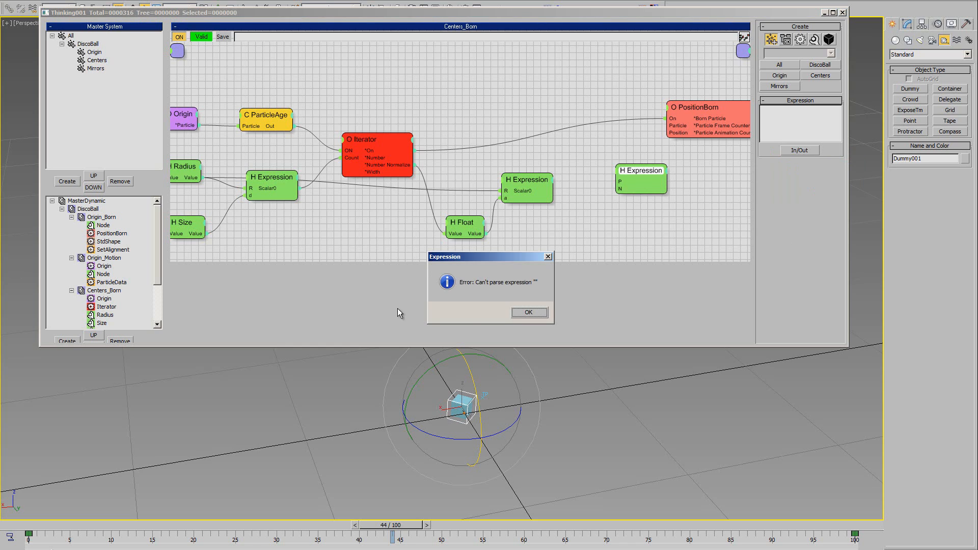
click(538, 313)
Add a scalar input named s to the new Expression helper and enter the formula P+s*N.
click(784, 149)
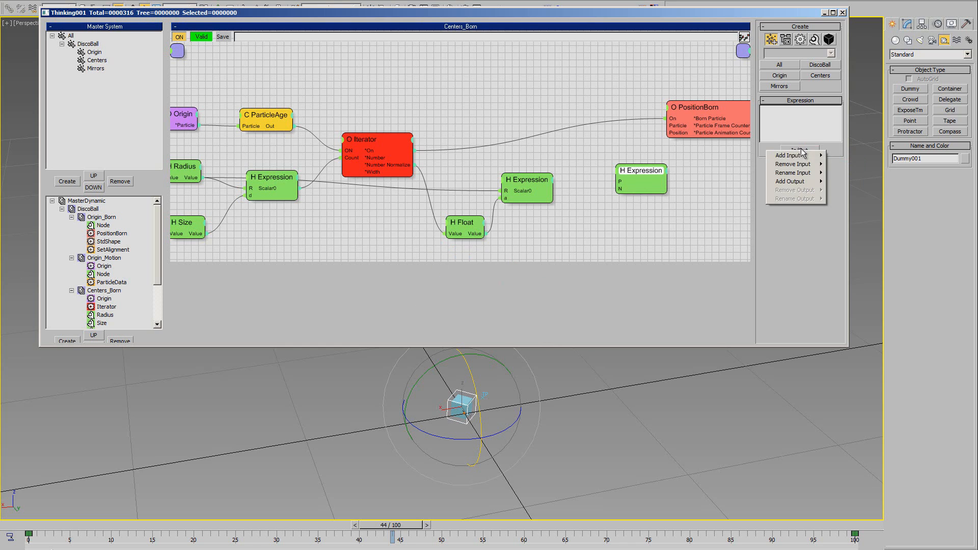
mouse_move(789, 156)
click(840, 156)
text(s)
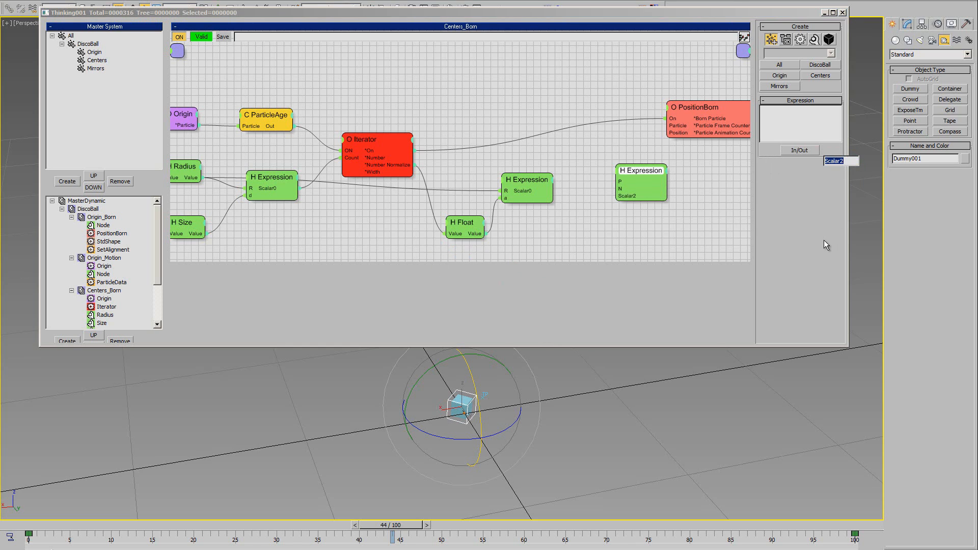
key(Return)
click(527, 313)
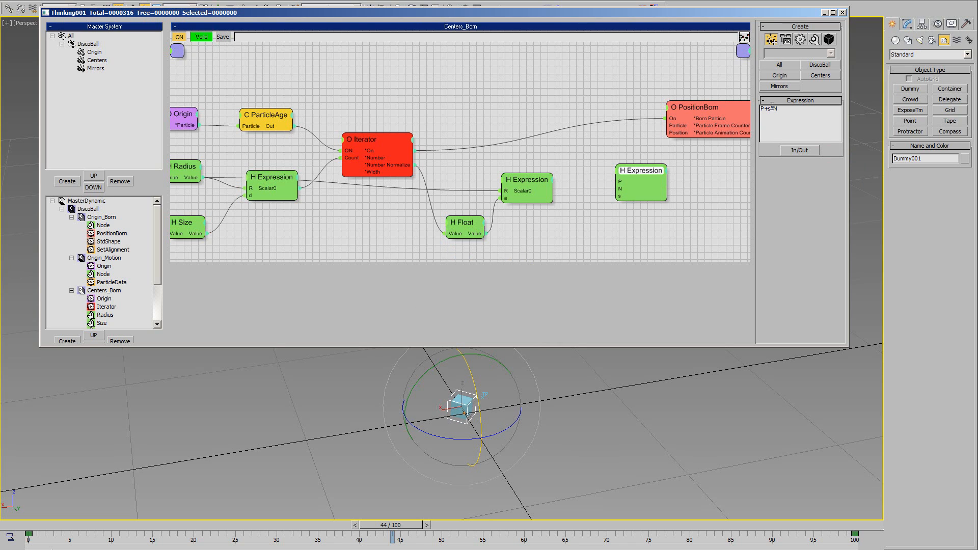
Add a vector output to the P+s*N expression and wire the R*cos(a) expression's Scalar0 output into its s input.
click(800, 150)
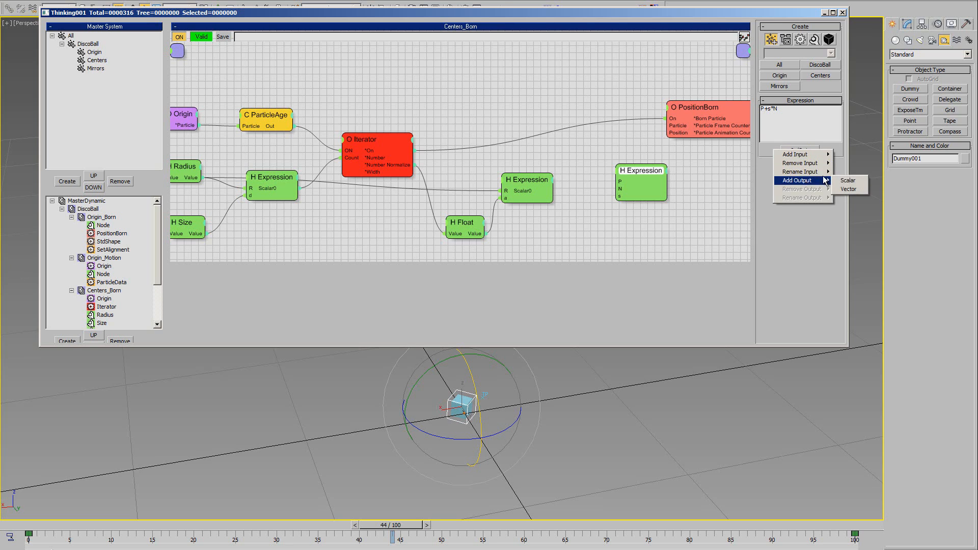
click(848, 189)
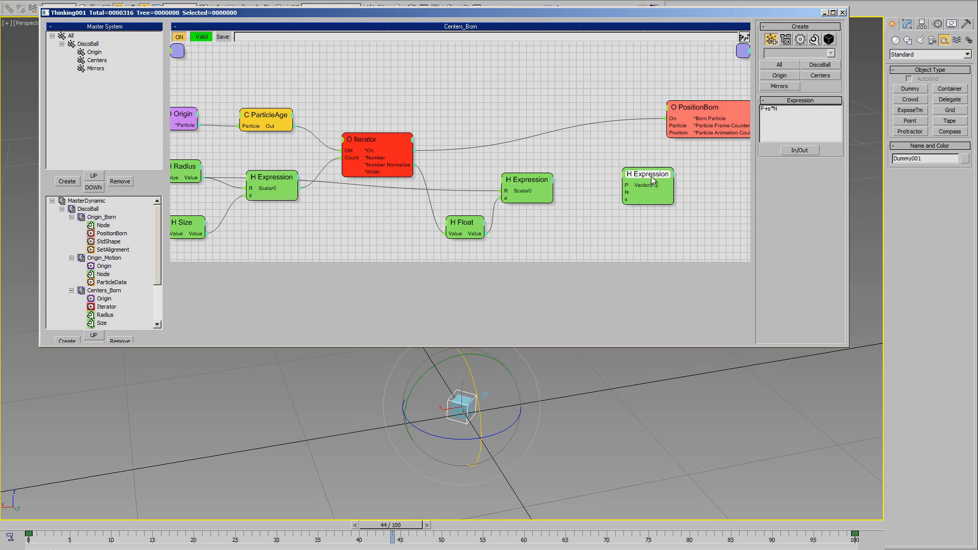
drag(637, 172, 638, 169)
middle_drag(590, 208, 591, 204)
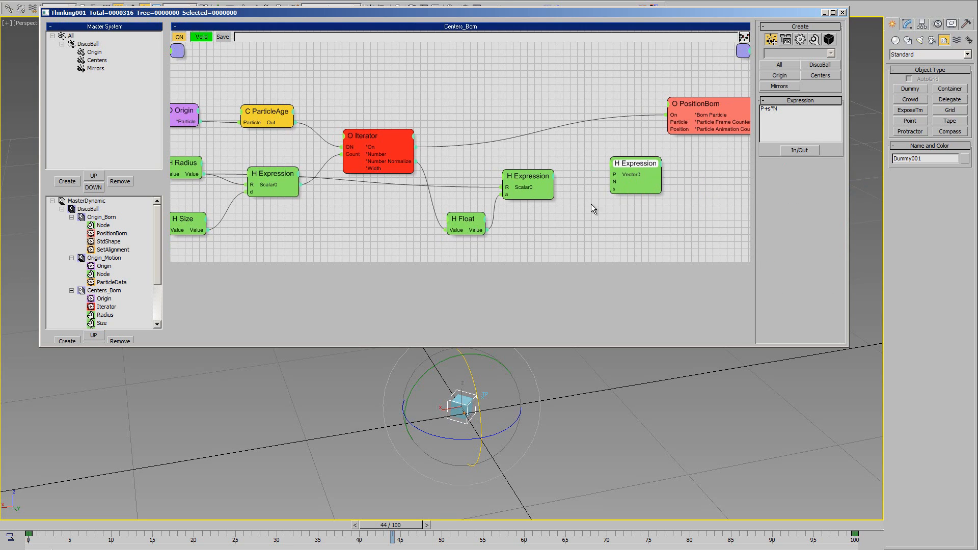
drag(613, 177, 656, 173)
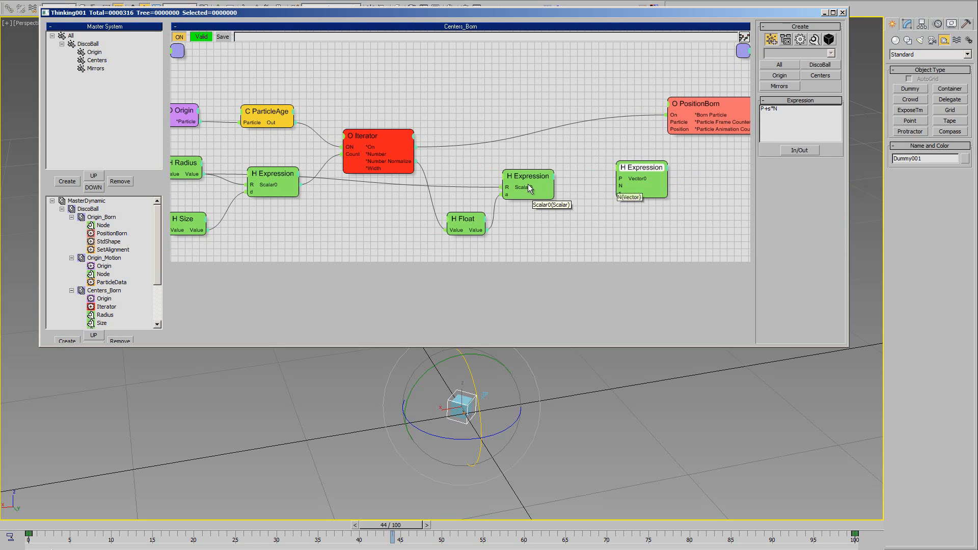
drag(554, 187, 634, 163)
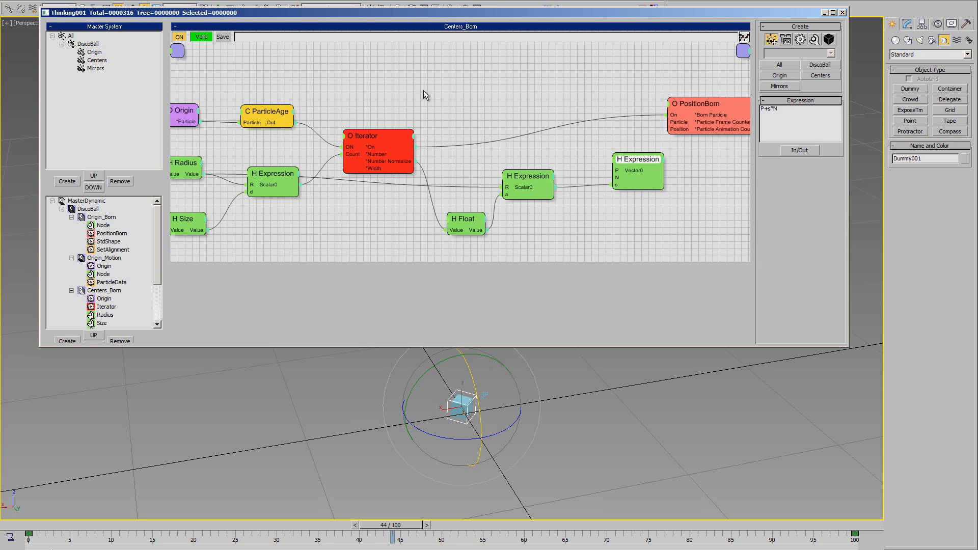
Copy the Node helper that references Dummy001 from Origin_Motion and paste it into the Centers_Born network.
middle_drag(312, 226, 334, 232)
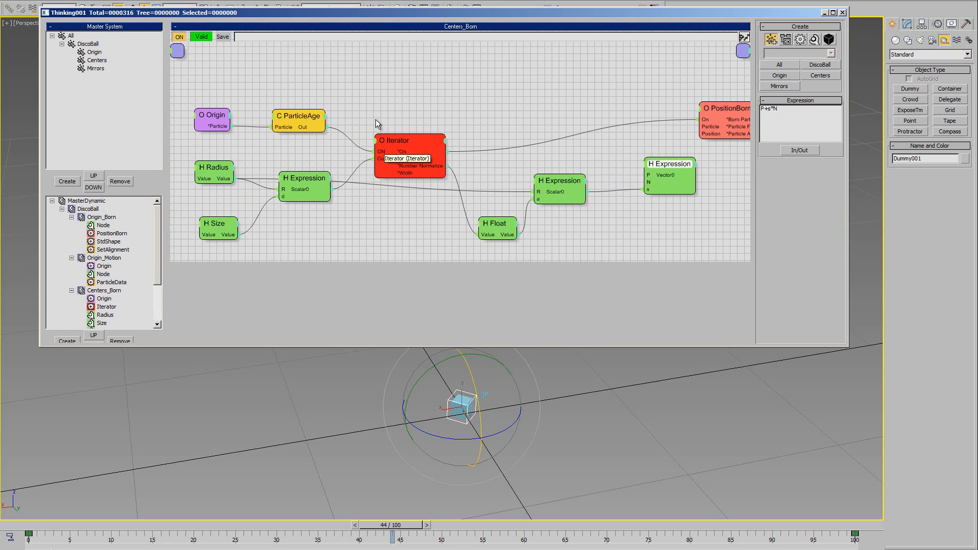
click(107, 258)
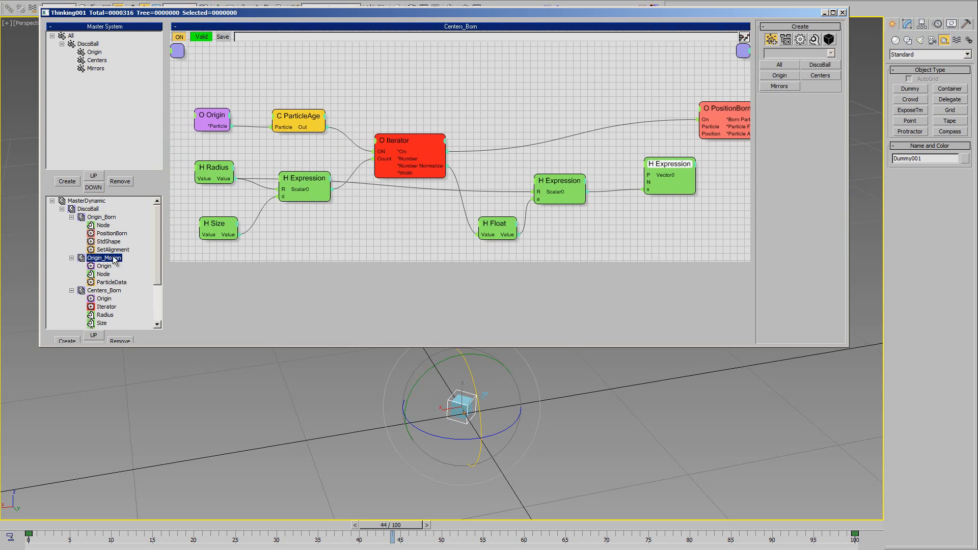
click(376, 174)
right_click(471, 224)
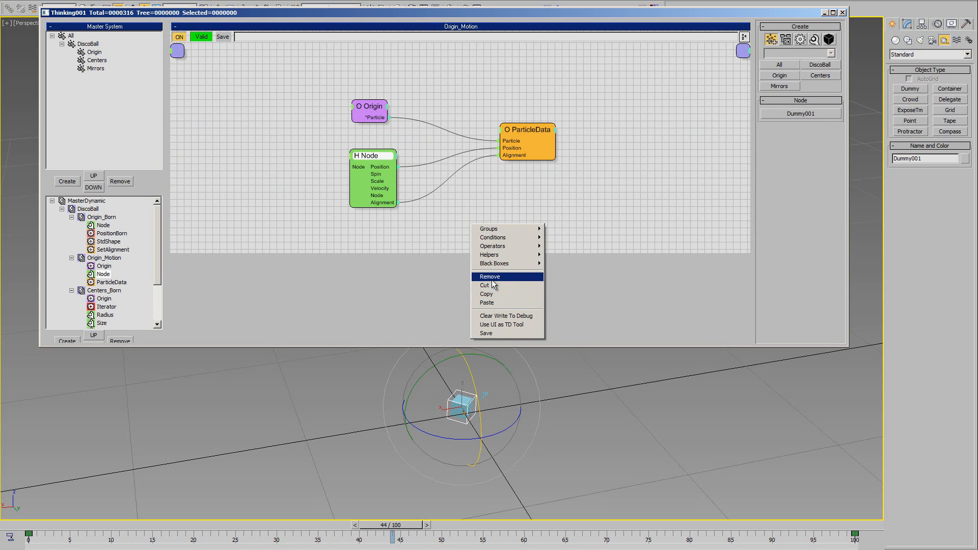
click(502, 295)
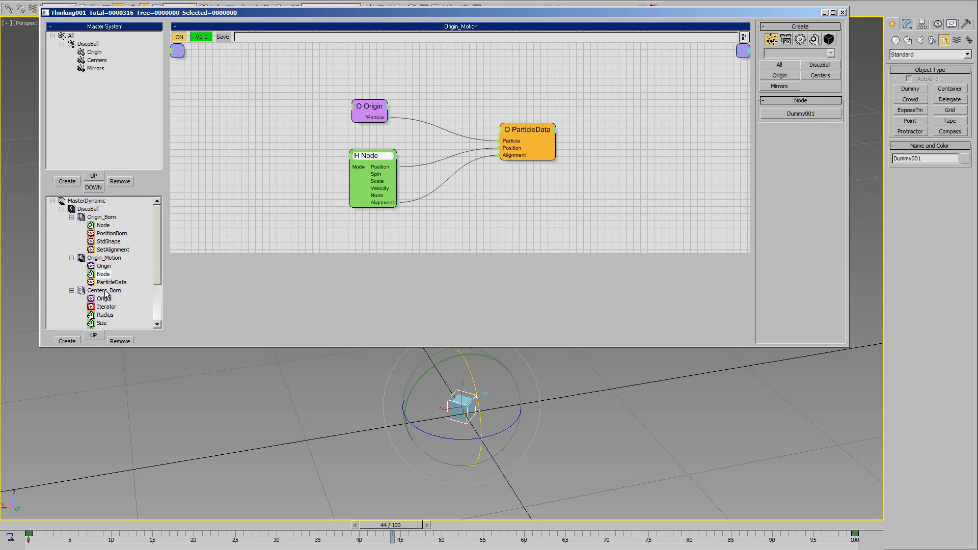
click(105, 258)
click(104, 290)
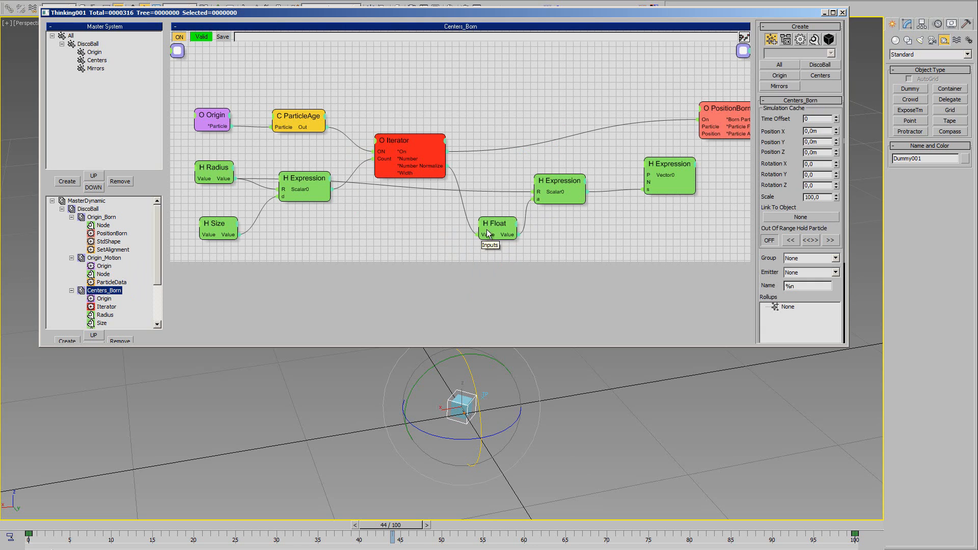
right_click(223, 234)
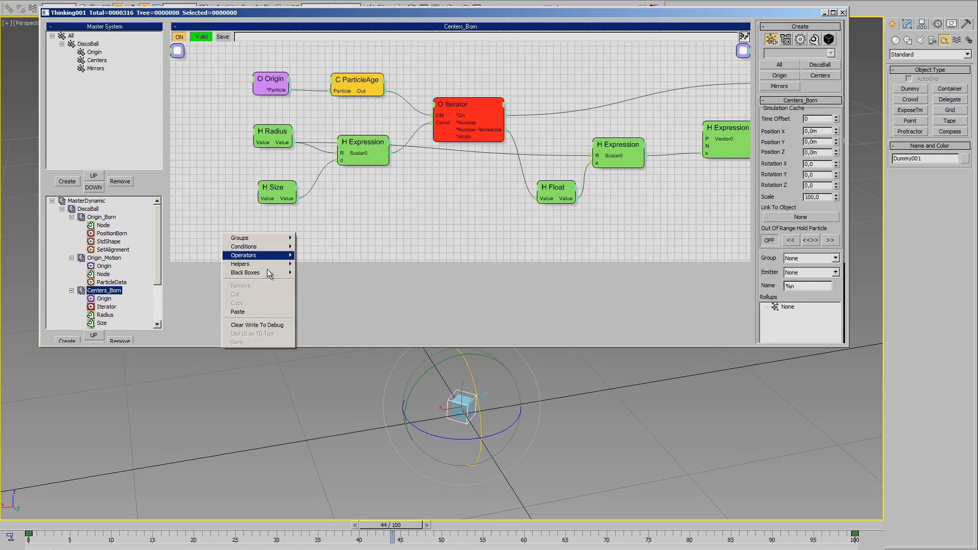
click(243, 312)
Wire the Node's Position output into the P+s*N expression's P input and reposition the R*cos(a) expression for clearance.
drag(285, 235, 703, 137)
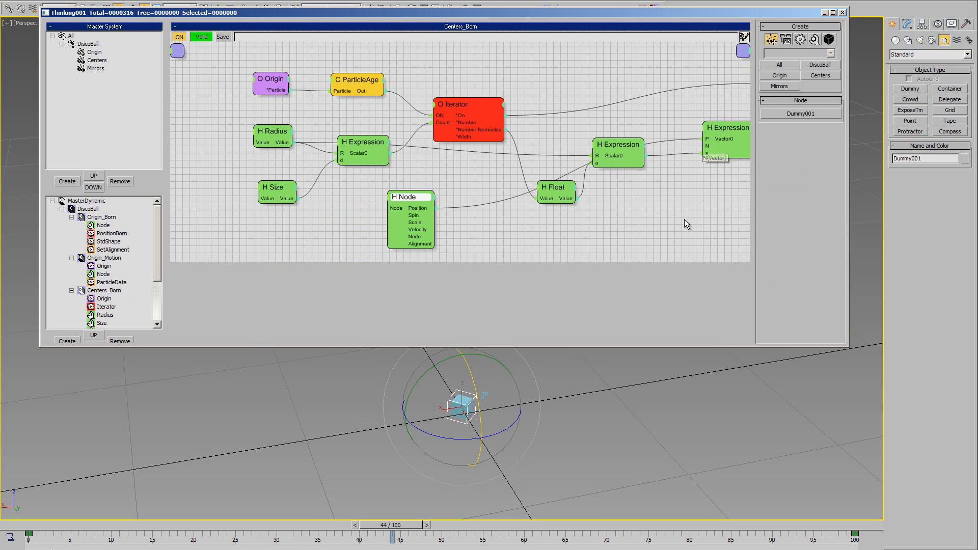
middle_drag(684, 219, 591, 189)
drag(496, 128, 513, 146)
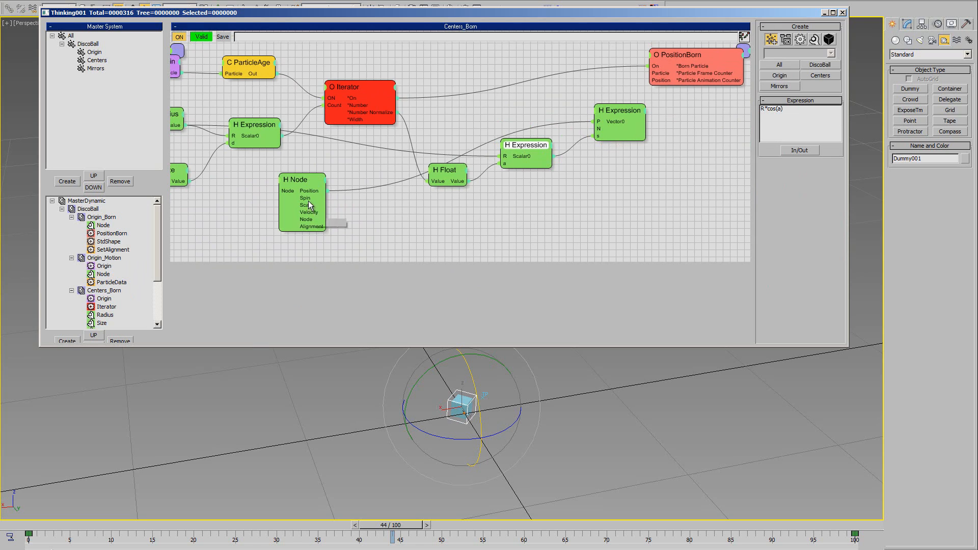
Reposition the Node helper and add a GetDirection helper beside it in the Centers_Born network.
drag(295, 178, 284, 176)
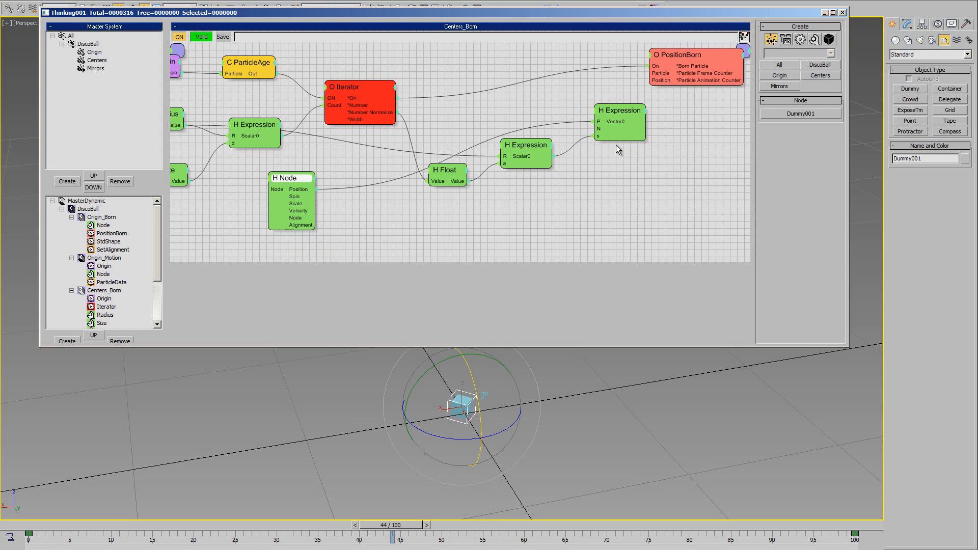
right_click(370, 210)
mouse_move(366, 241)
mouse_move(423, 249)
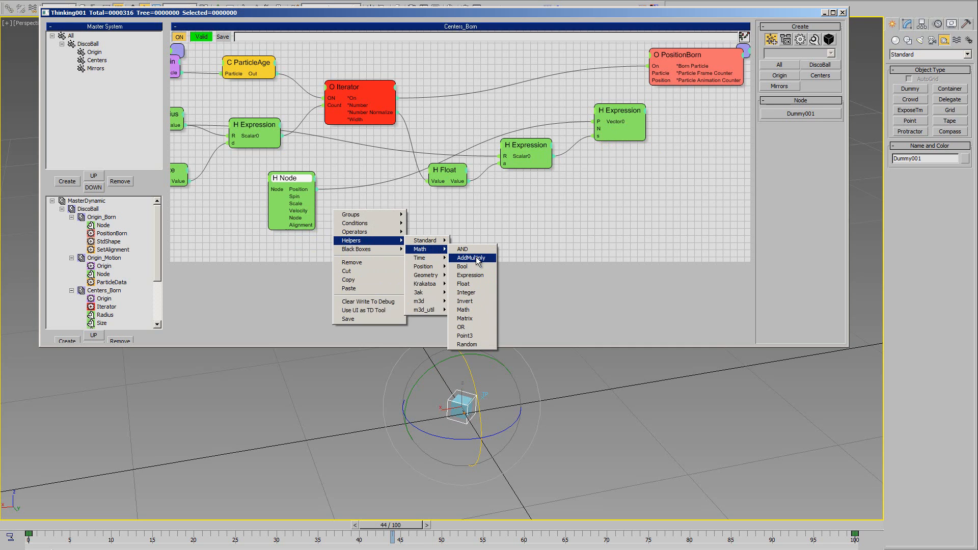
mouse_move(448, 236)
click(482, 268)
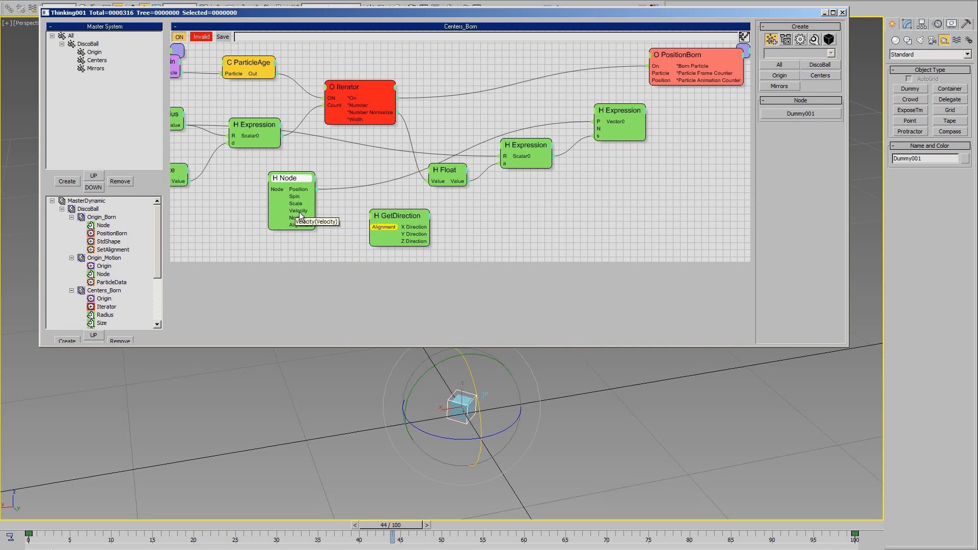
Wire the Node's Alignment into GetDirection and its Z Direction into the P+s*N expression's N input.
click(393, 226)
drag(407, 219, 595, 128)
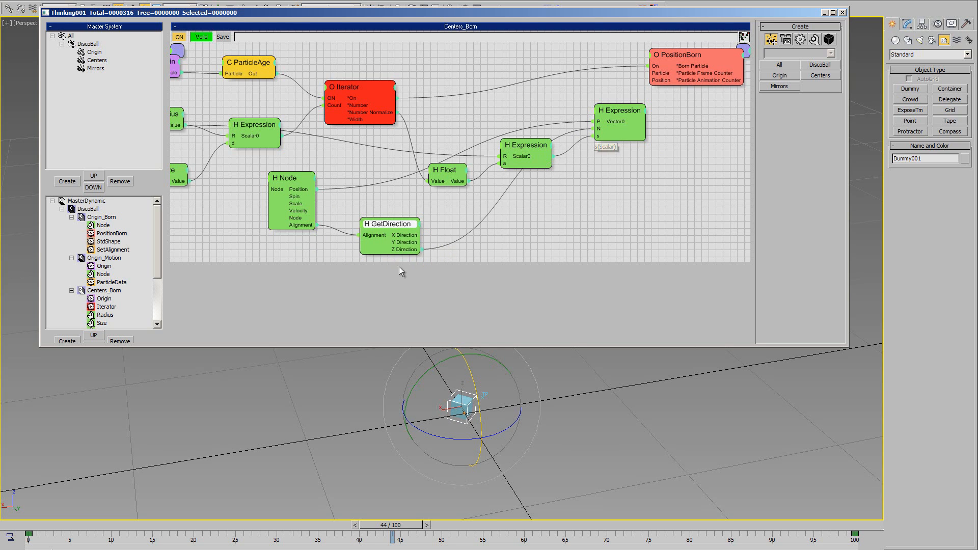
mouse_move(396, 228)
mouse_down()
mouse_move(423, 230)
mouse_move(415, 228)
mouse_up()
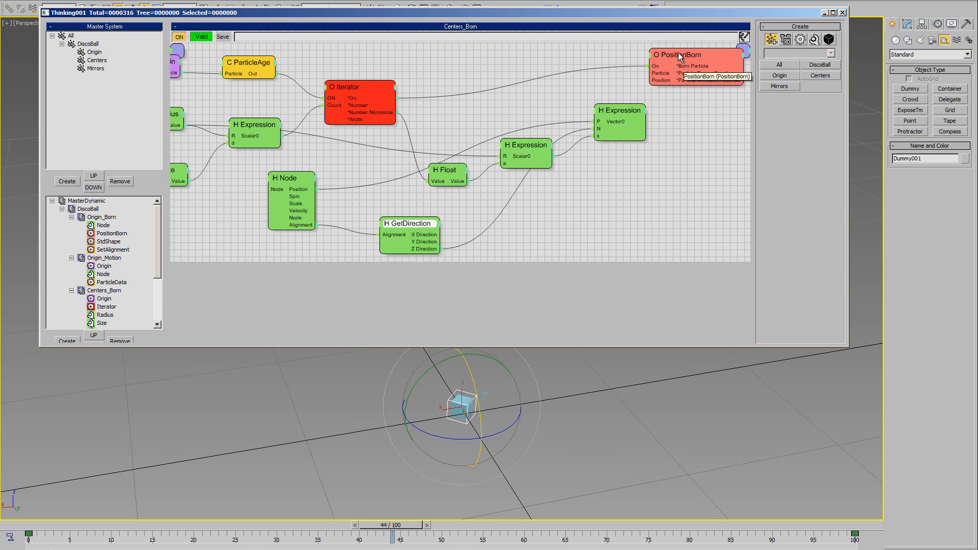
Wire the P+s*N expression's Vector0 output into PositionBorn's Position input and rewind the animation to frame 2.
drag(677, 53, 714, 53)
drag(622, 116, 698, 80)
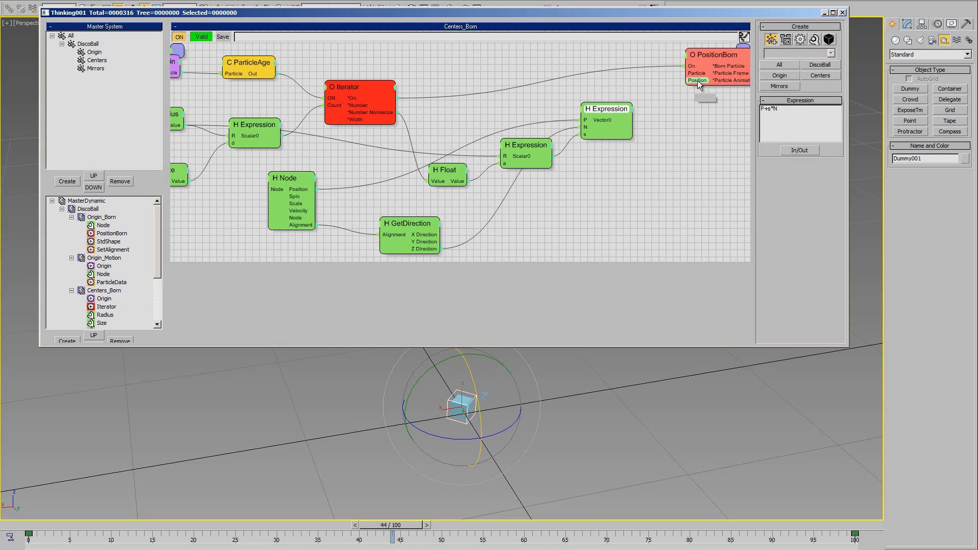
click(2, 527)
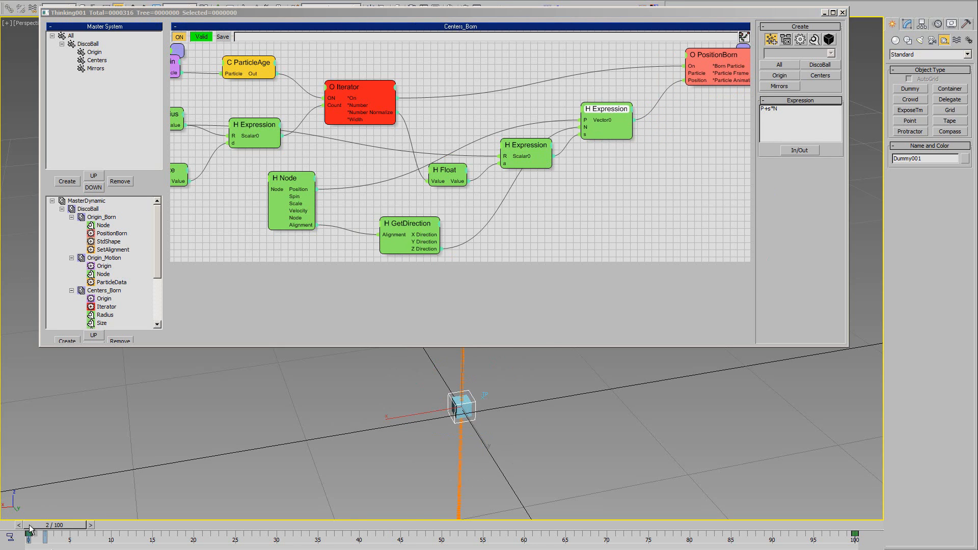
Set the Size helper's value to 1 in the Centers_Born network.
alt+middle_drag(433, 428, 468, 433)
middle_drag(419, 397, 440, 401)
middle_drag(207, 223, 319, 214)
click(285, 160)
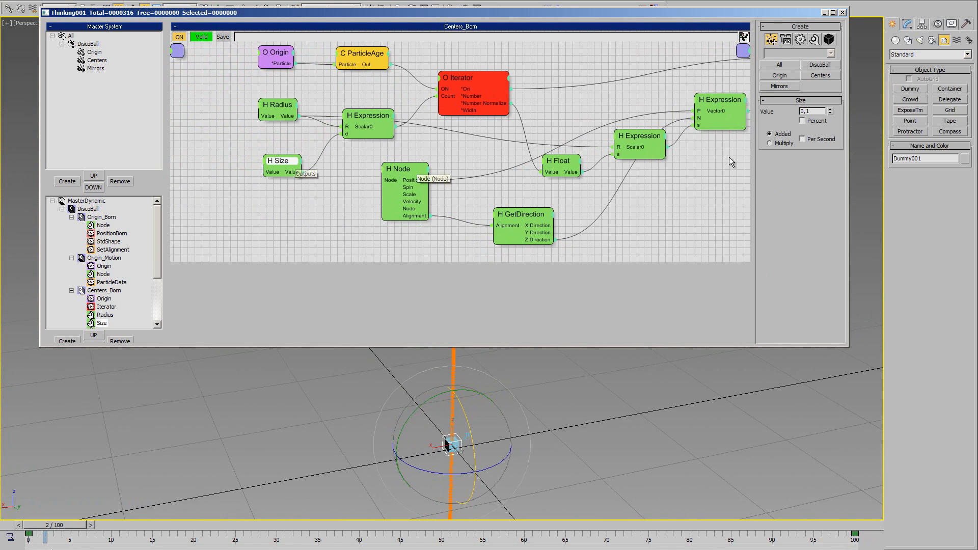
double_click(808, 112)
text(1)
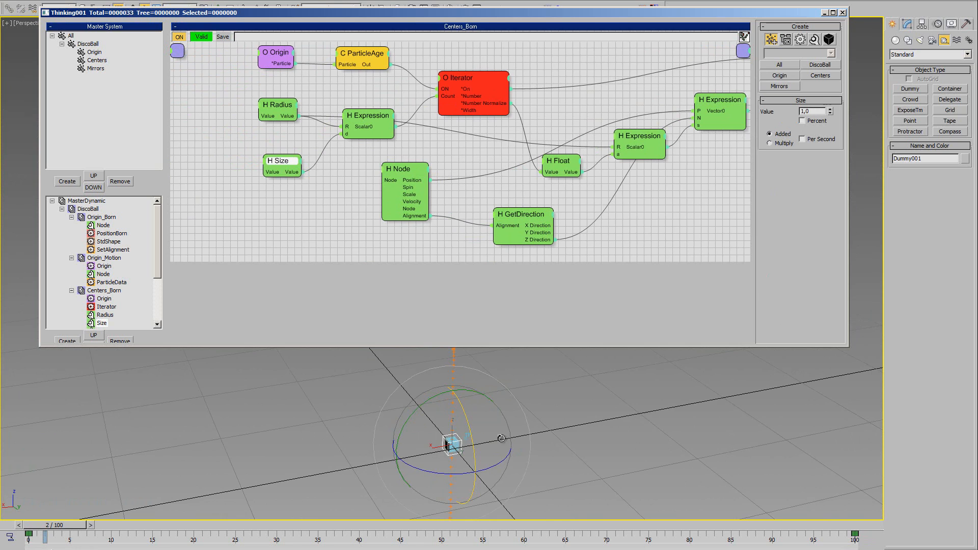
Shorten the Thinking Particles window and frame the whole line of center particles in the viewport.
alt+middle_drag(501, 438, 497, 430)
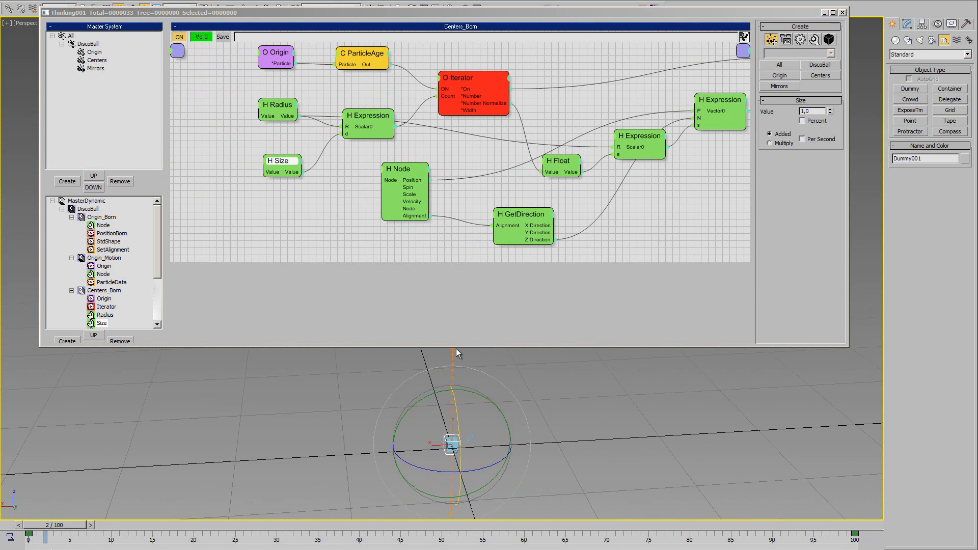
drag(457, 348, 460, 239)
middle_drag(469, 354, 458, 278)
key(w)
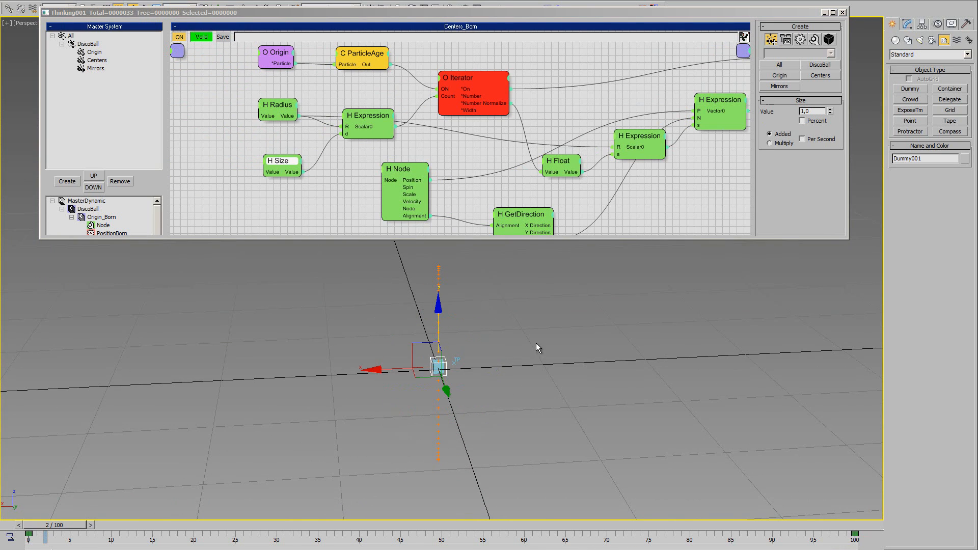
Try rotating the dummy and compare its local Z axis with GetDirection's Z Direction output.
click(497, 383)
click(441, 376)
key(e)
drag(389, 339, 410, 306)
right_click(410, 306)
alt+middle_drag(461, 381, 474, 402)
key(w)
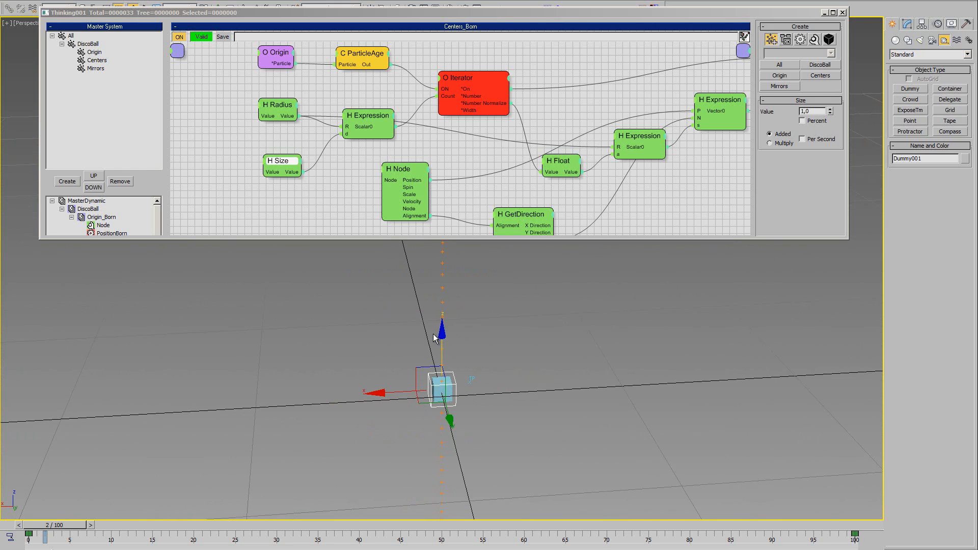
middle_drag(521, 189, 514, 146)
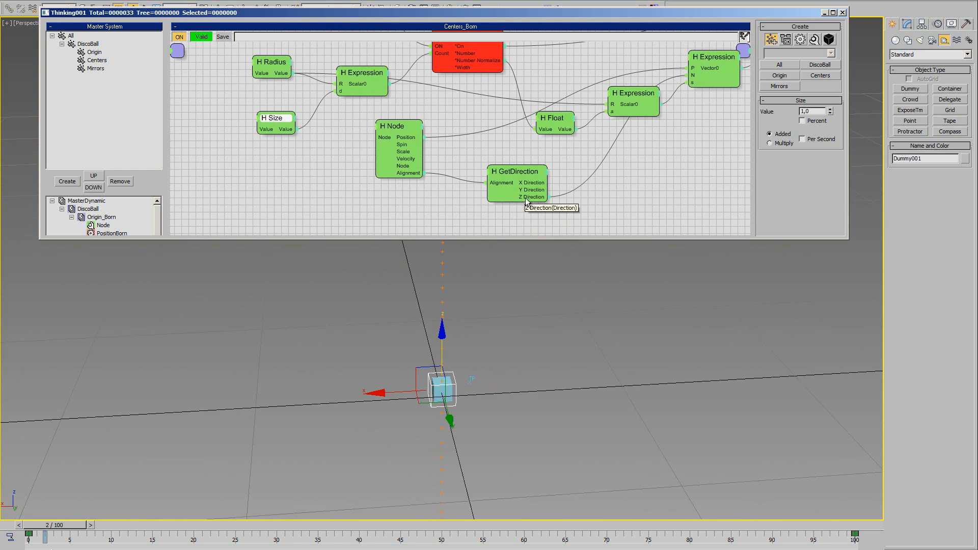
Tilt the dummy temporarily to test how the particle line follows its orientation, and restore it upright.
key(e)
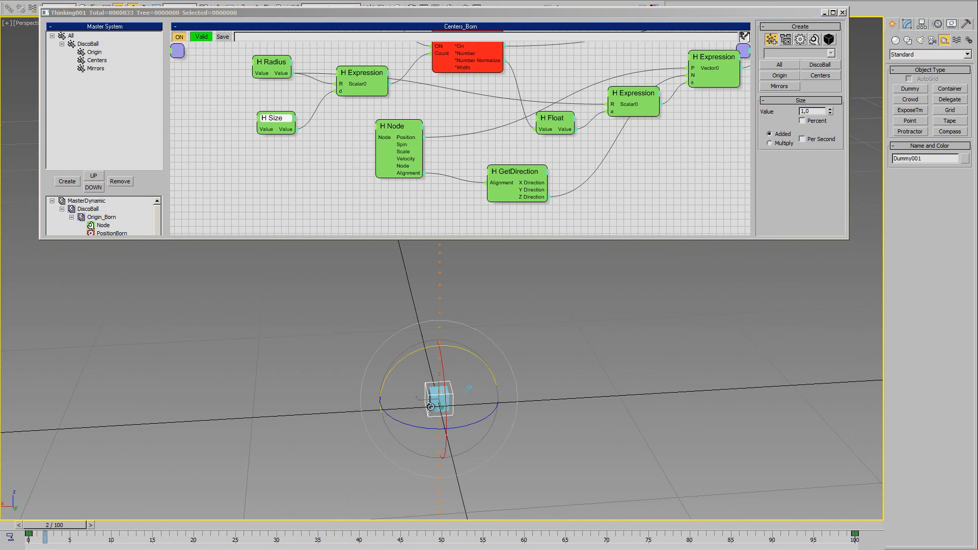
drag(401, 383, 409, 346)
alt+middle_drag(515, 376, 425, 467)
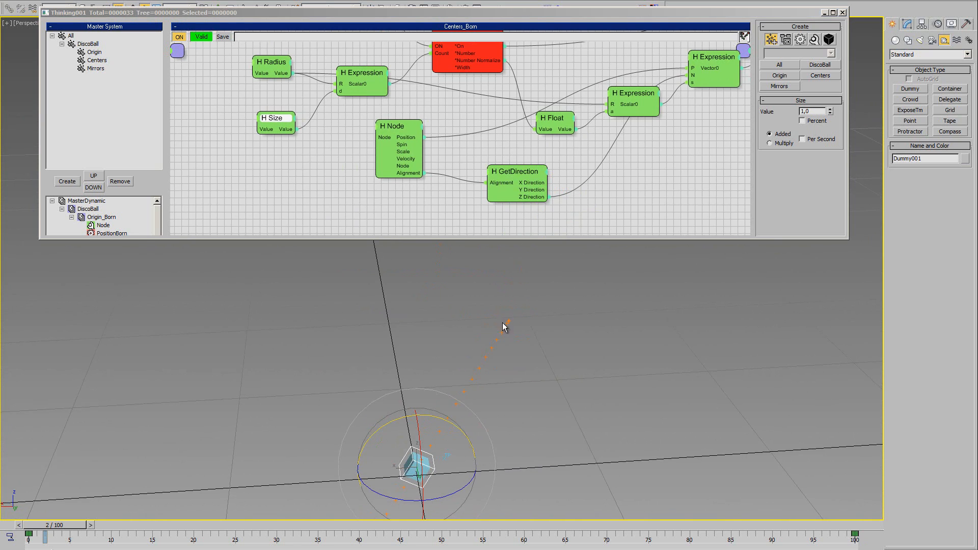
mouse_move(464, 407)
alt+middle_down()
mouse_move(491, 430)
mouse_move(472, 402)
alt+middle_up()
key(w)
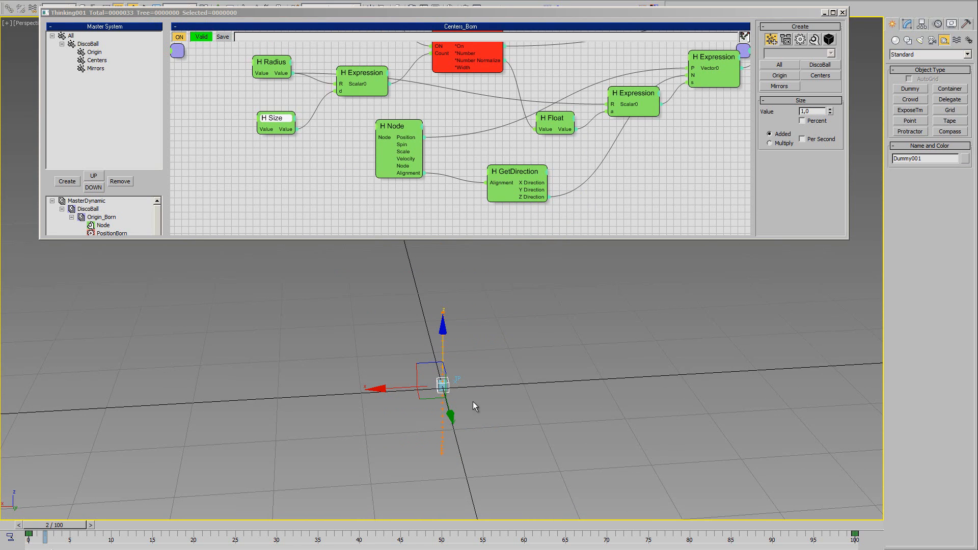
Change the Centers group's particle color to yellow with a hue of 44.
drag(77, 238, 77, 308)
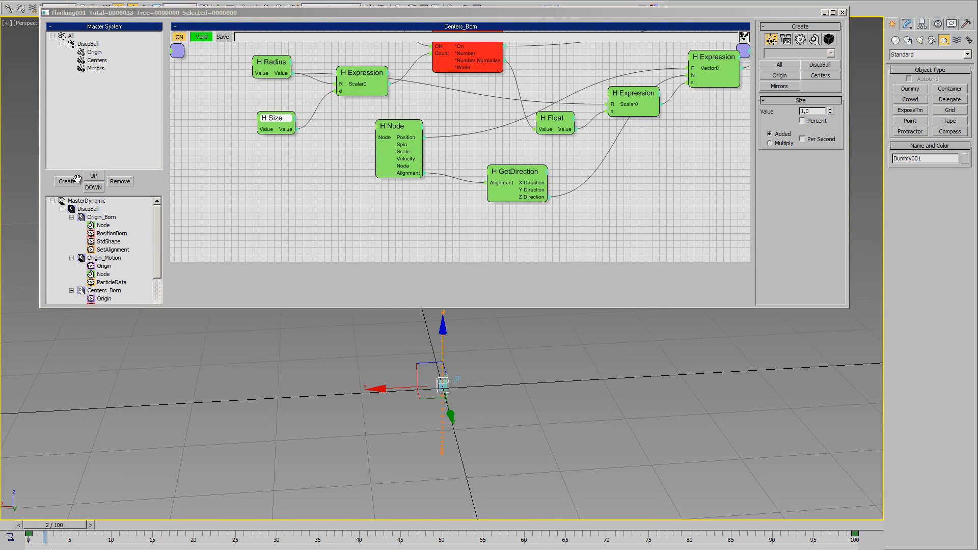
click(97, 60)
click(811, 38)
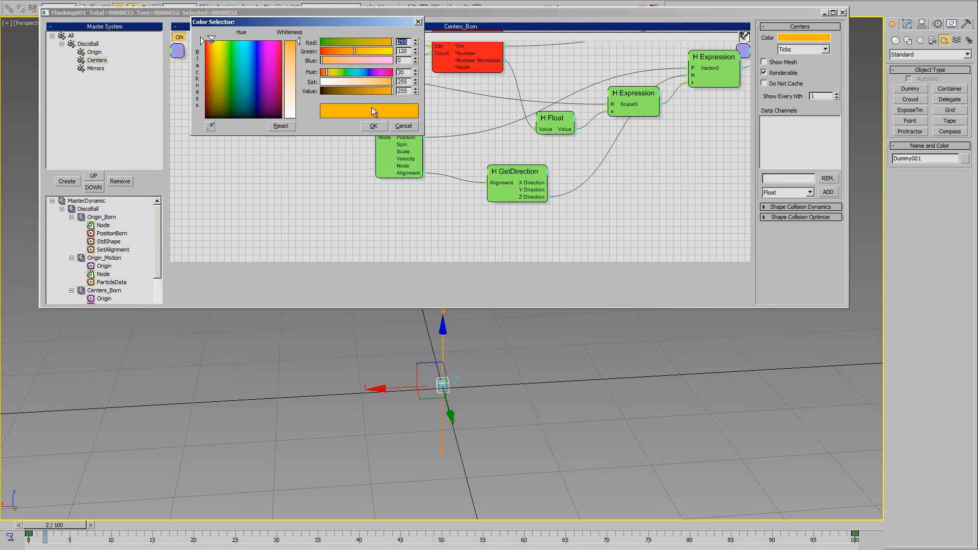
drag(330, 69, 334, 70)
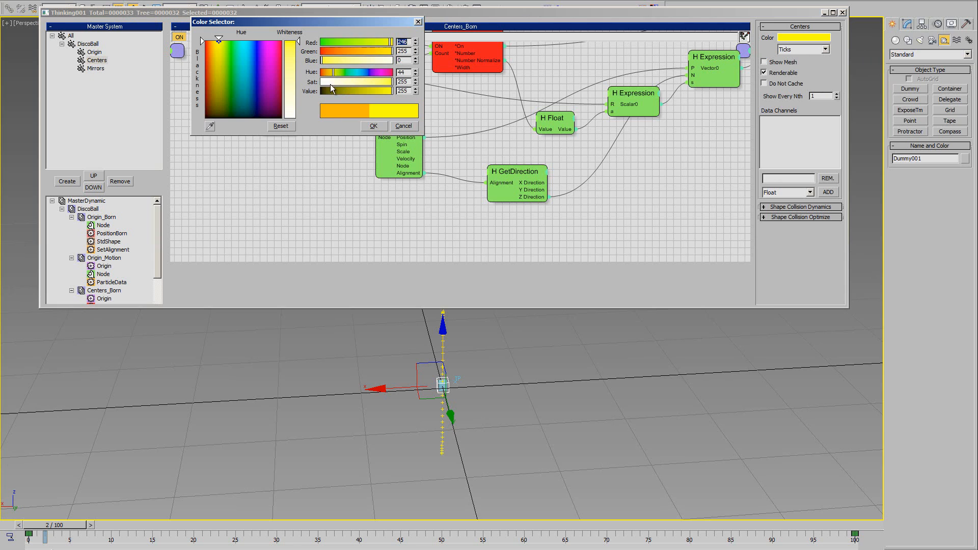
click(373, 125)
click(514, 426)
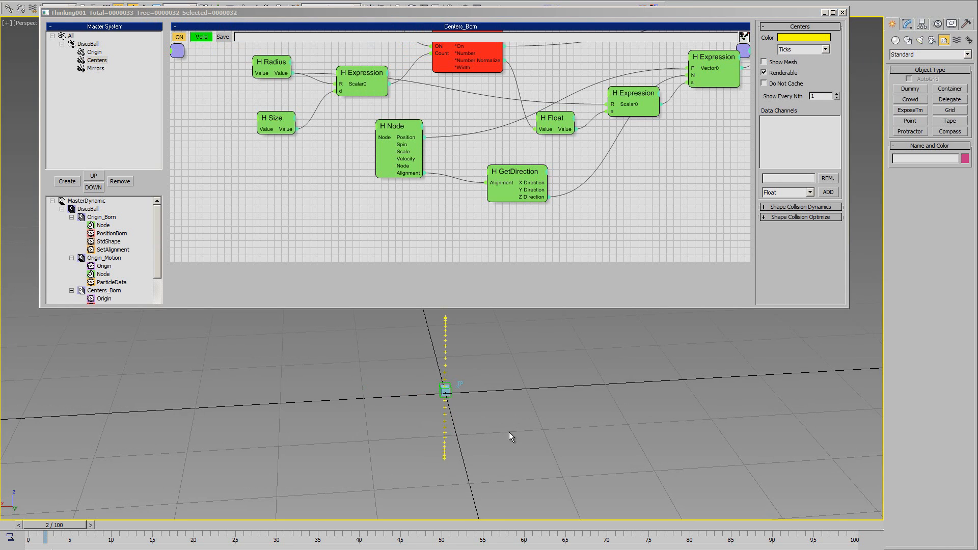
Shorten the Thinking Particles window and examine the spacing of the yellow center particles along the dummy's axis.
drag(845, 307, 845, 202)
scroll(512, 322, up, 4)
middle_drag(509, 357, 507, 295)
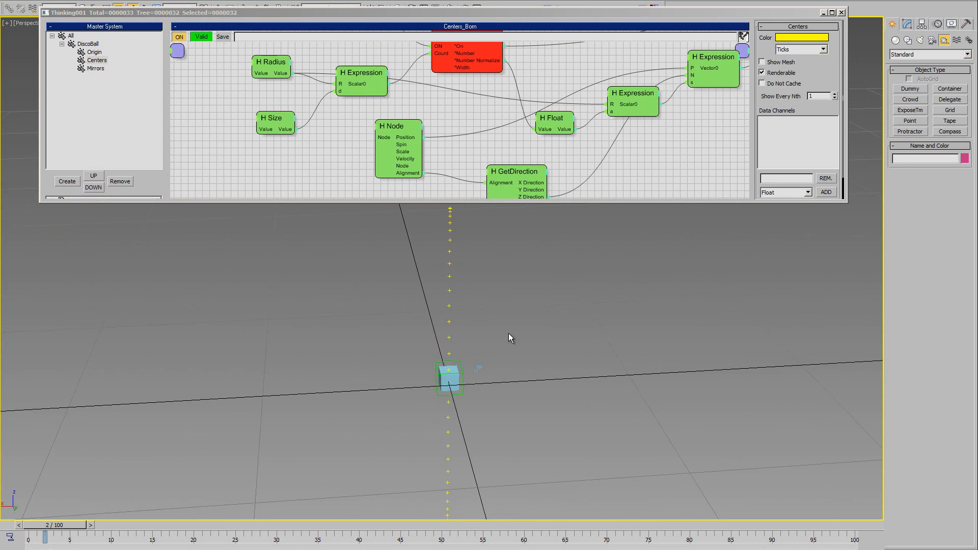
scroll(508, 332, down, 2)
middle_drag(508, 333, 504, 347)
Enlarge the Thinking Particles window and cut the Radius and Size helpers out of the Centers_Born network.
drag(229, 203, 229, 294)
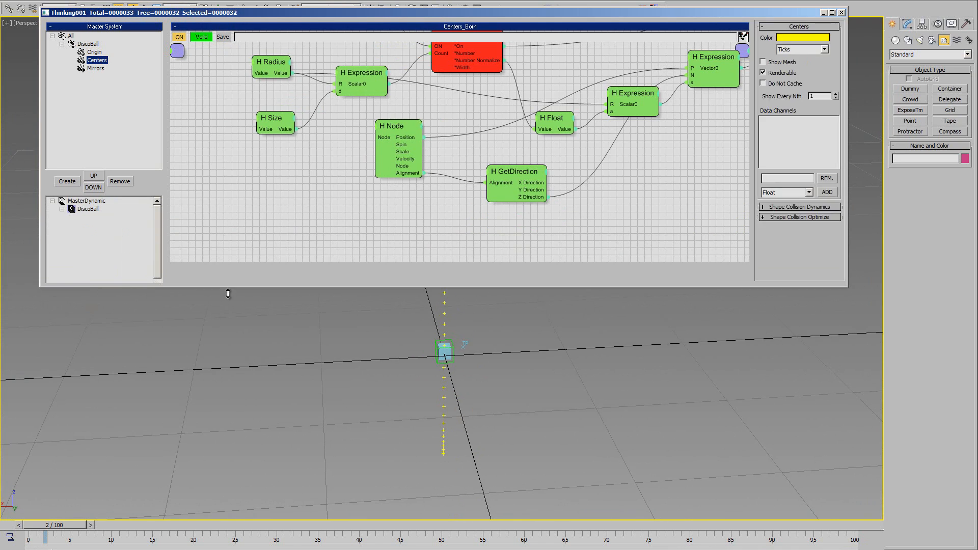
middle_drag(306, 231, 333, 253)
middle_drag(294, 182, 302, 225)
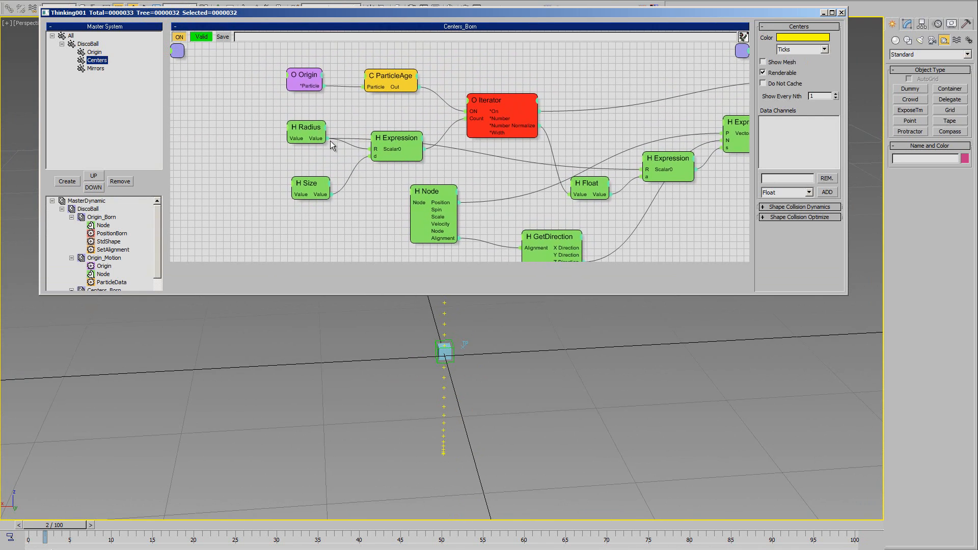
drag(266, 144, 332, 239)
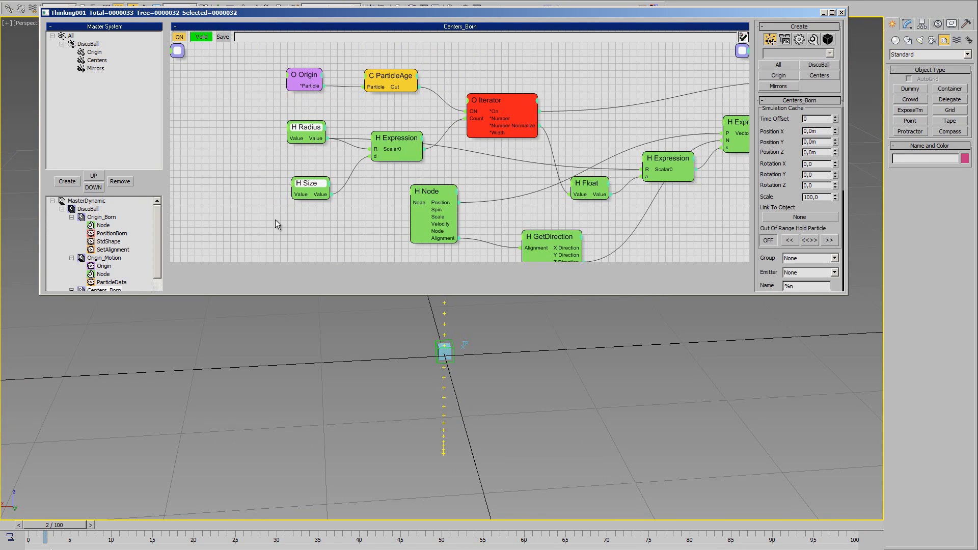
right_click(198, 148)
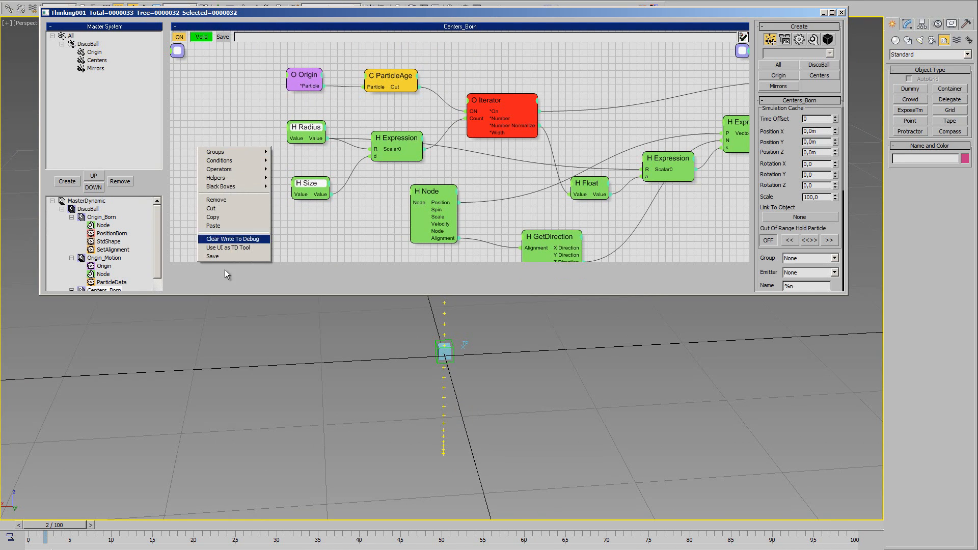
click(222, 210)
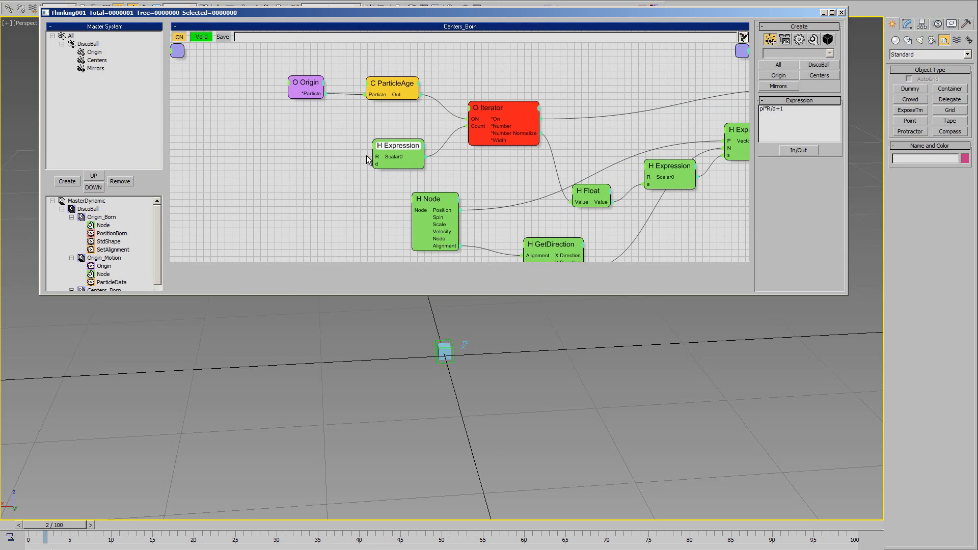
Expose the pi*R/d+1 expression's R as an input of the Centers_Born network and rename it Radius.
drag(367, 157, 180, 62)
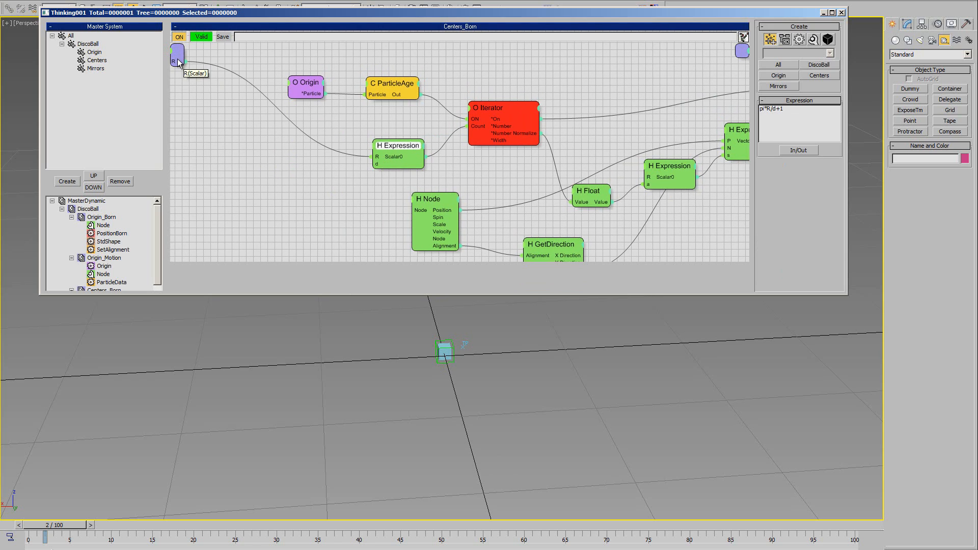
right_click(180, 62)
click(183, 71)
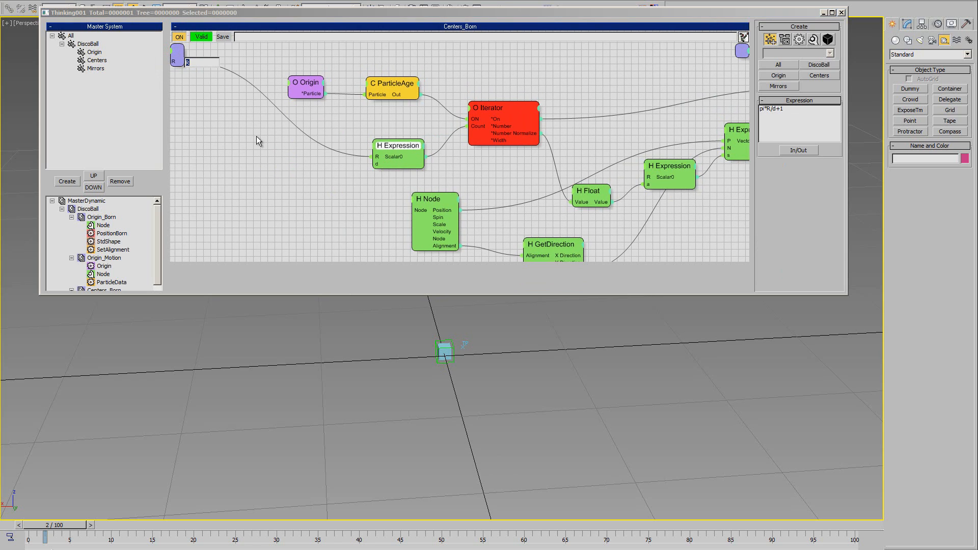
text(Radius)
key(Return)
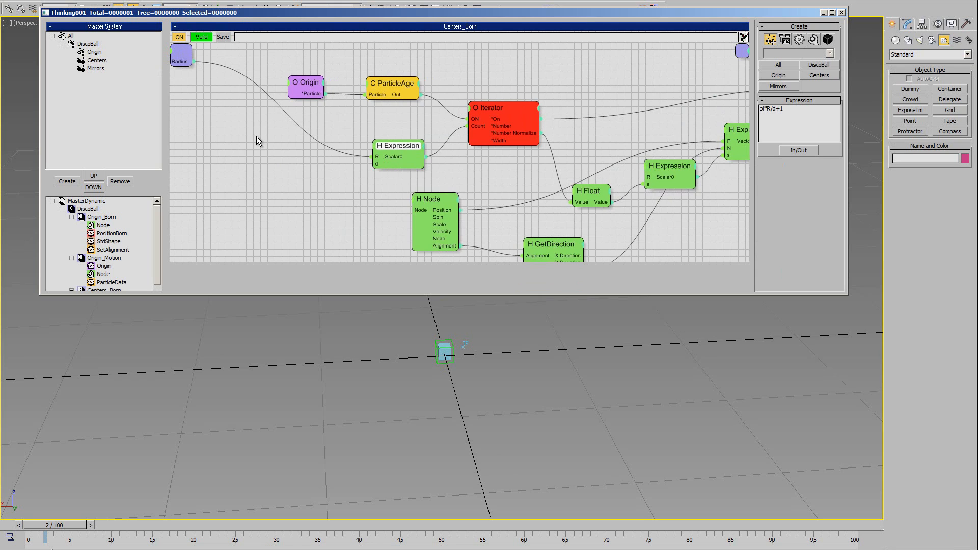
Wire Radius into the R*cos(a) expression's R, and expose the pi*R/d+1 expression's d as a network input named Size.
drag(647, 175, 182, 62)
drag(377, 164, 176, 72)
right_click(176, 71)
click(181, 84)
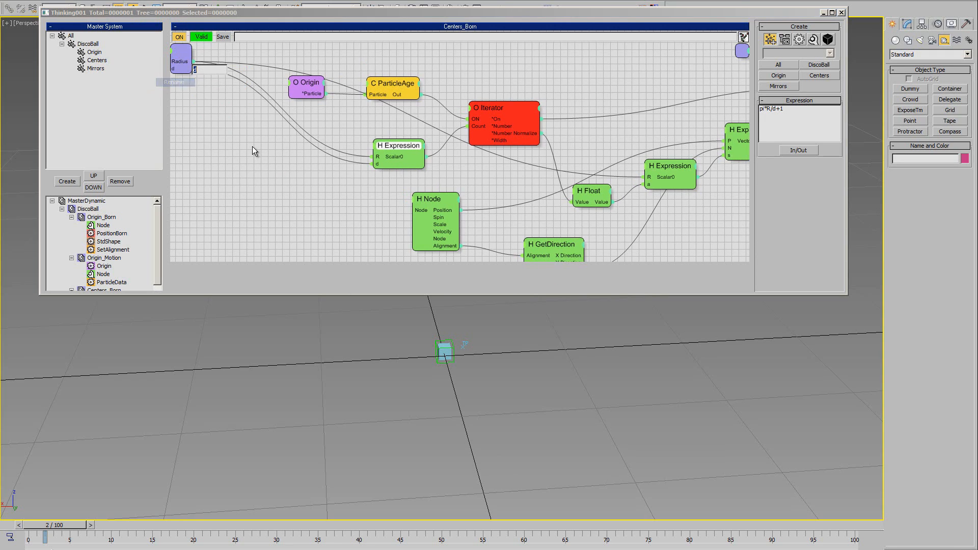
text(Size)
key(Return)
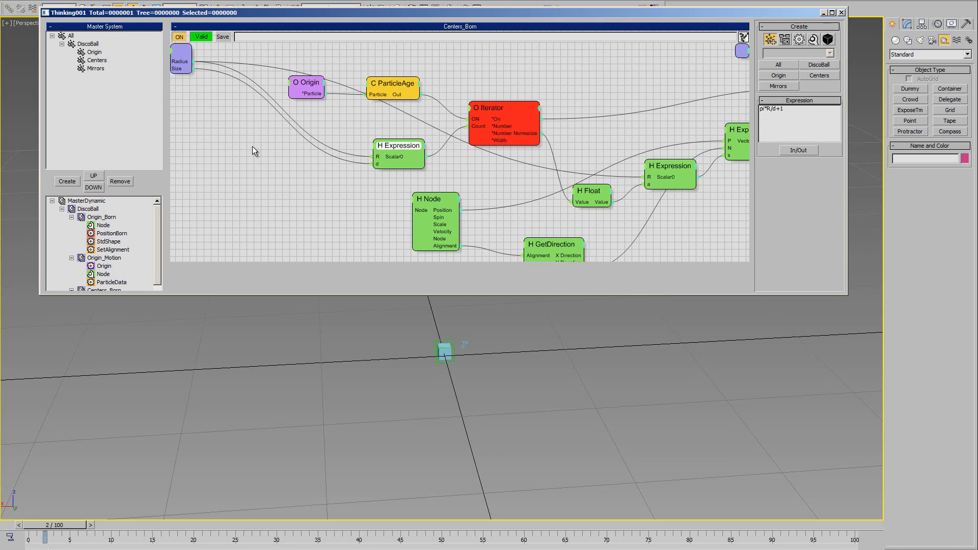
Open the DiscoBall network, enlarge its view, and spread out the overlapping Origin_Born, Origin_Motion, Centers_Born and Mirrors_Born nodes.
click(89, 209)
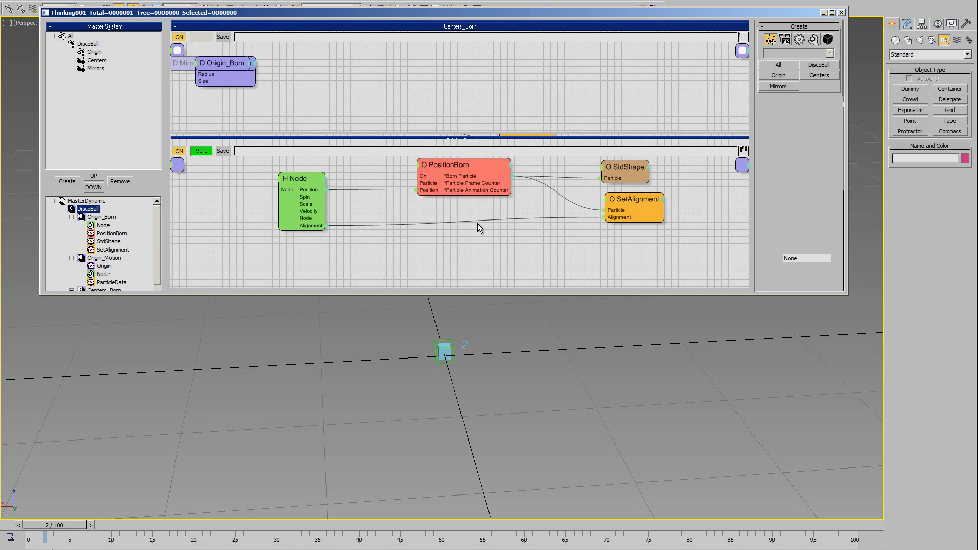
drag(342, 133, 342, 255)
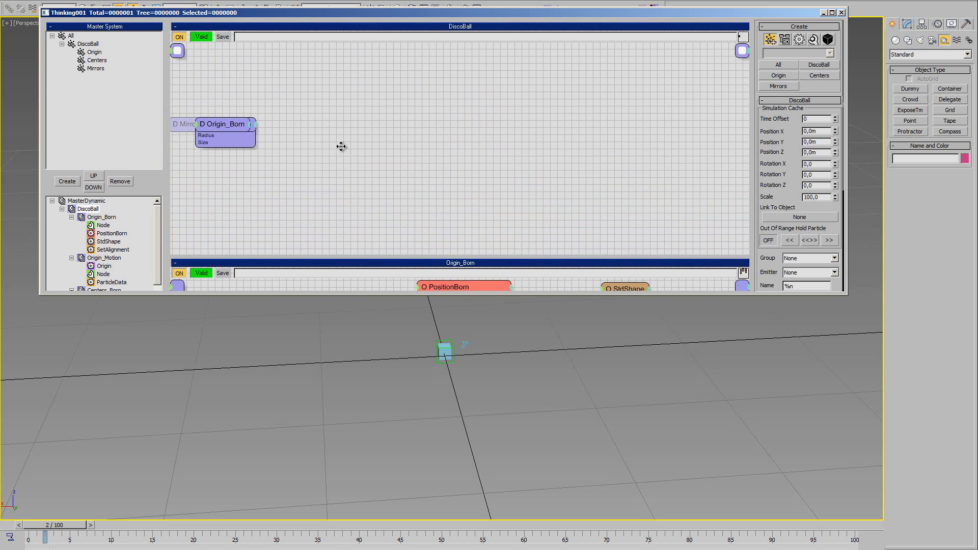
middle_drag(342, 147, 512, 153)
drag(394, 103, 400, 59)
drag(389, 127, 404, 97)
drag(346, 129, 214, 100)
Paste the Radius and Size helpers into the DiscoBall network and wire them to the matching inputs of Centers_Born.
right_click(279, 119)
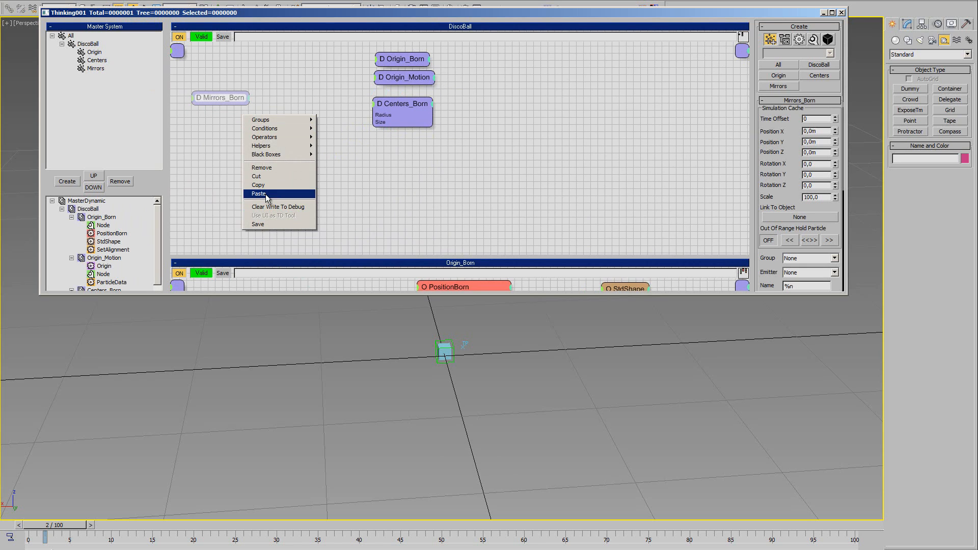
click(265, 195)
mouse_move(308, 133)
mouse_down()
mouse_move(304, 105)
mouse_move(374, 115)
mouse_up()
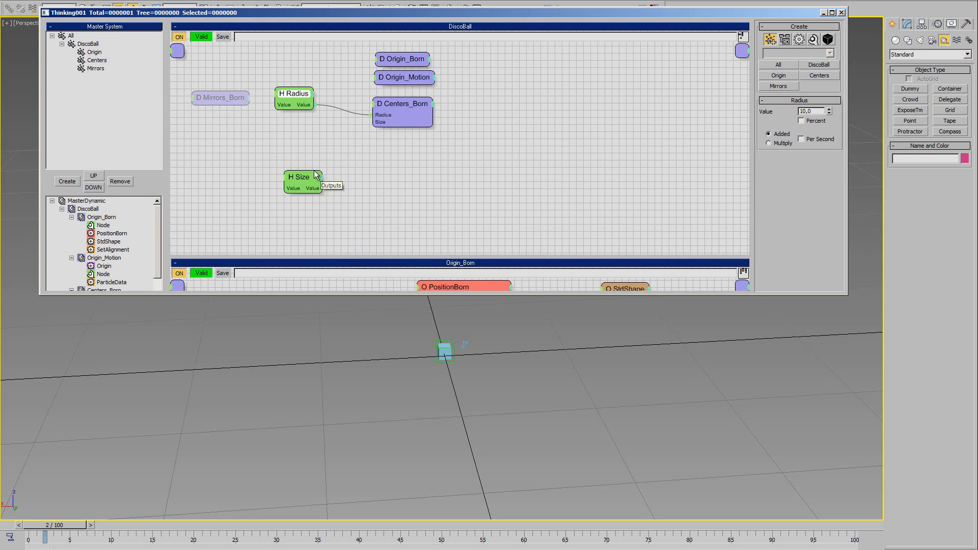
mouse_move(315, 174)
mouse_down()
mouse_move(312, 128)
mouse_move(380, 126)
mouse_up()
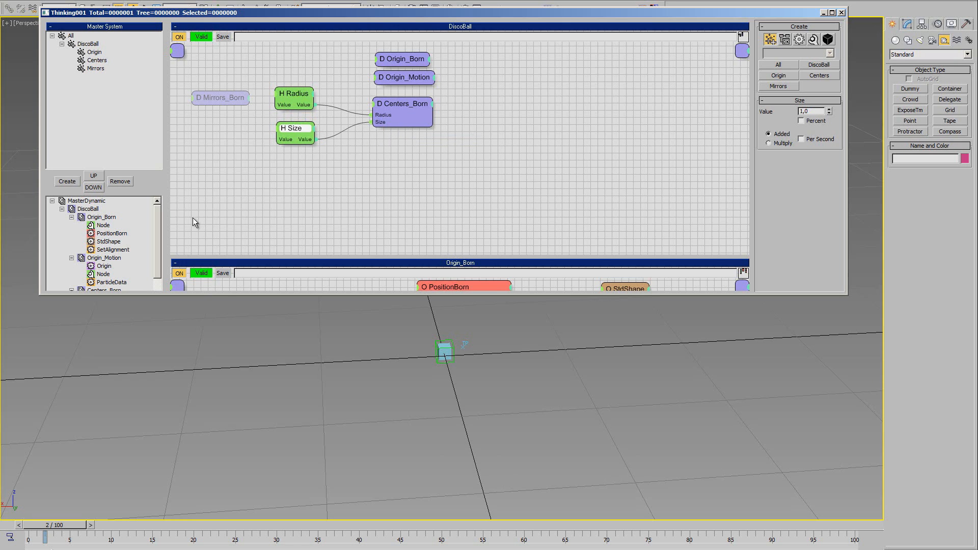
In the Origin_Motion network, expose the Node helper's Node as a network input and copy the helper.
drag(250, 294, 250, 423)
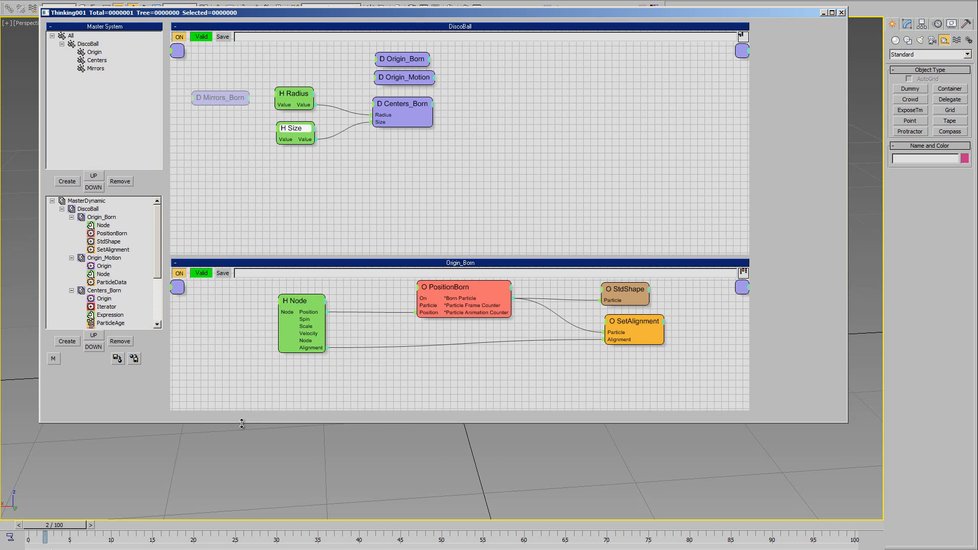
click(104, 258)
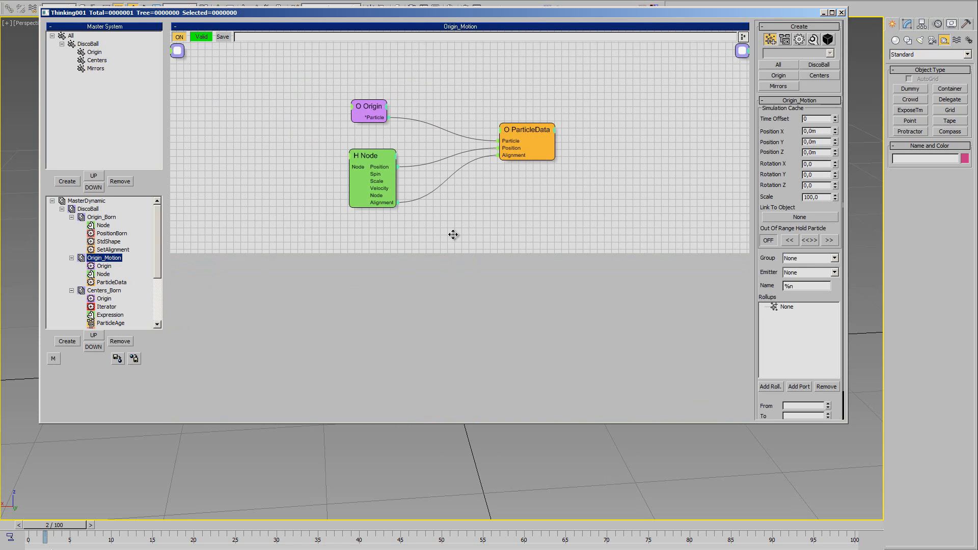
middle_drag(453, 234, 461, 233)
click(375, 160)
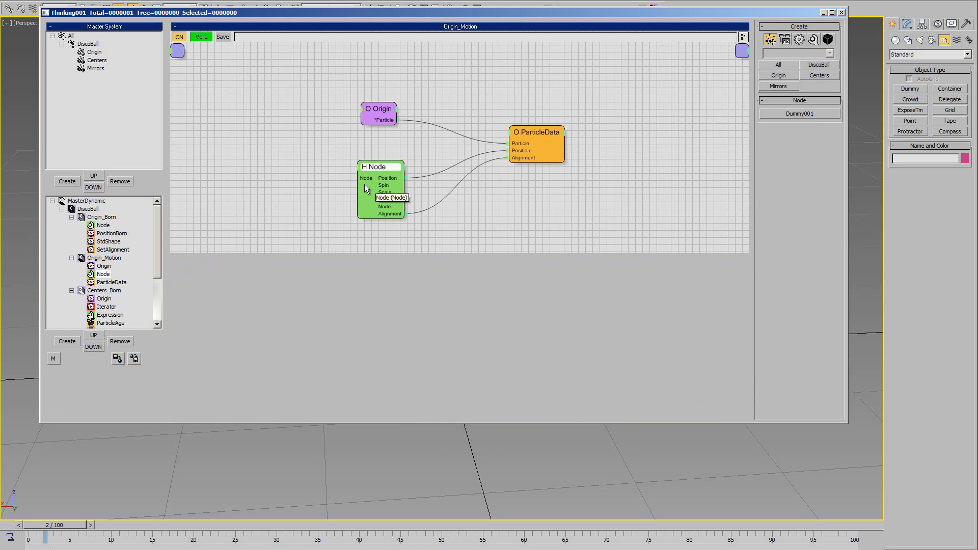
drag(361, 178, 178, 56)
drag(383, 179, 399, 173)
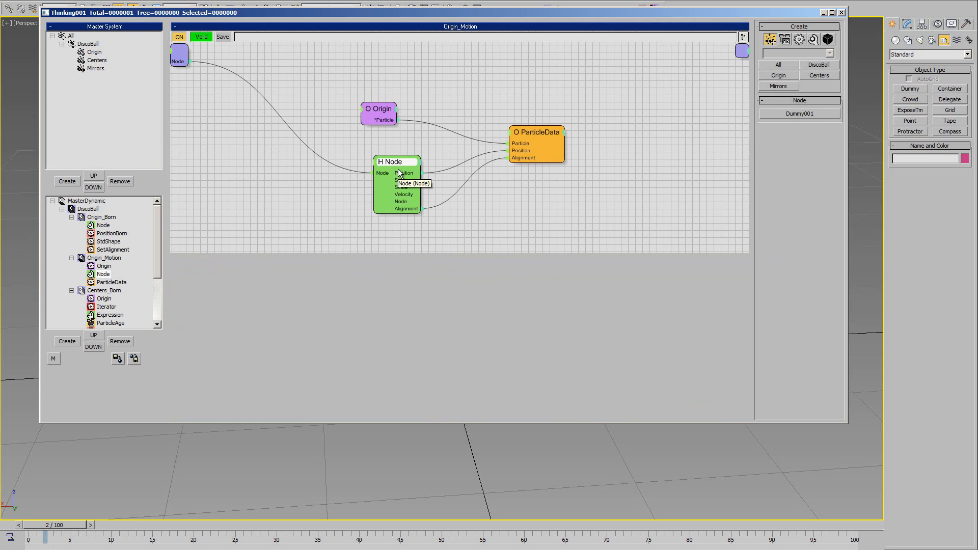
right_click(410, 161)
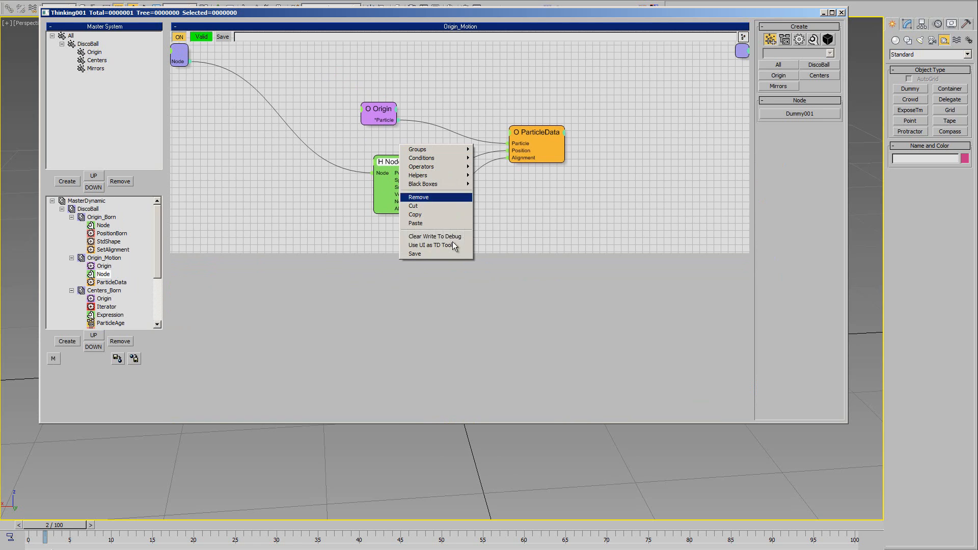
click(429, 215)
Paste the Node helper into the DiscoBall network above Radius and wire its Node output to Origin_Motion's Node input.
click(92, 219)
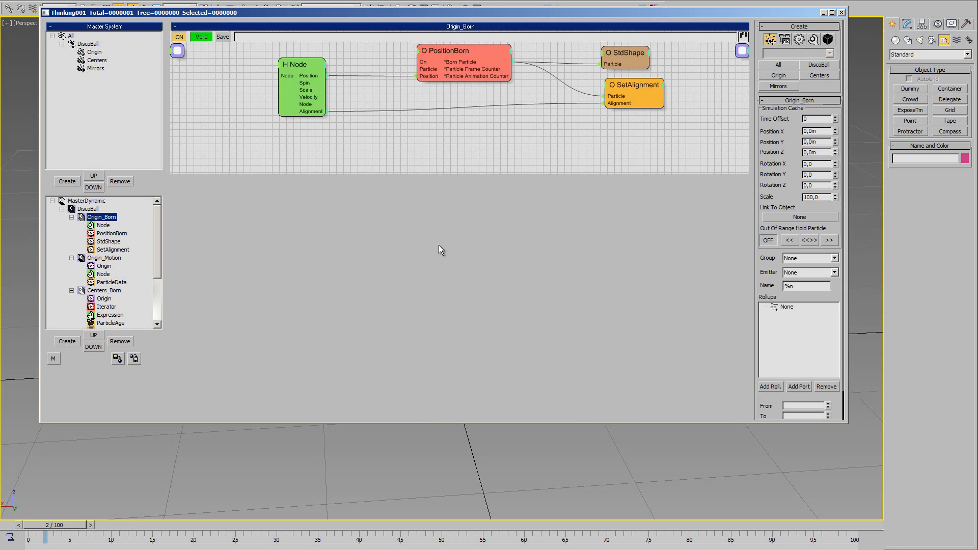
click(88, 209)
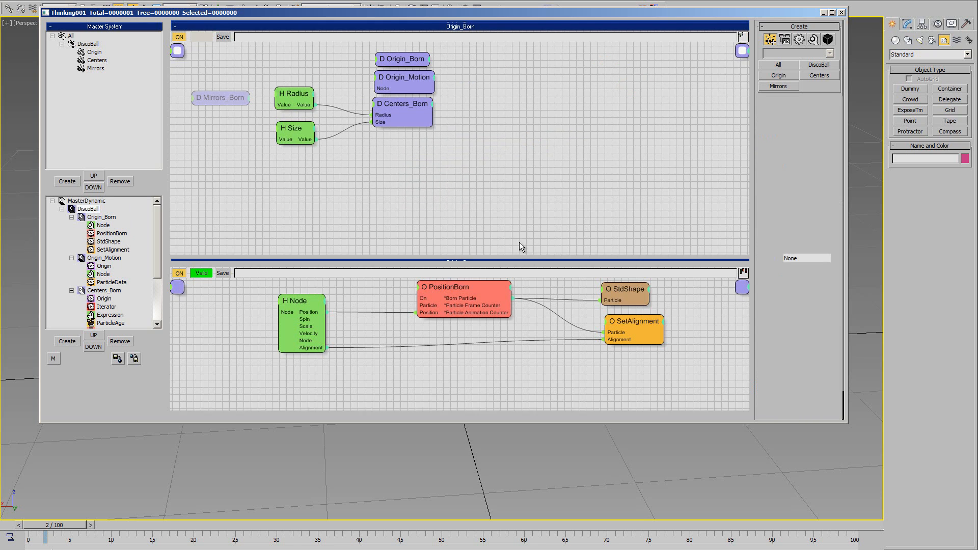
right_click(294, 182)
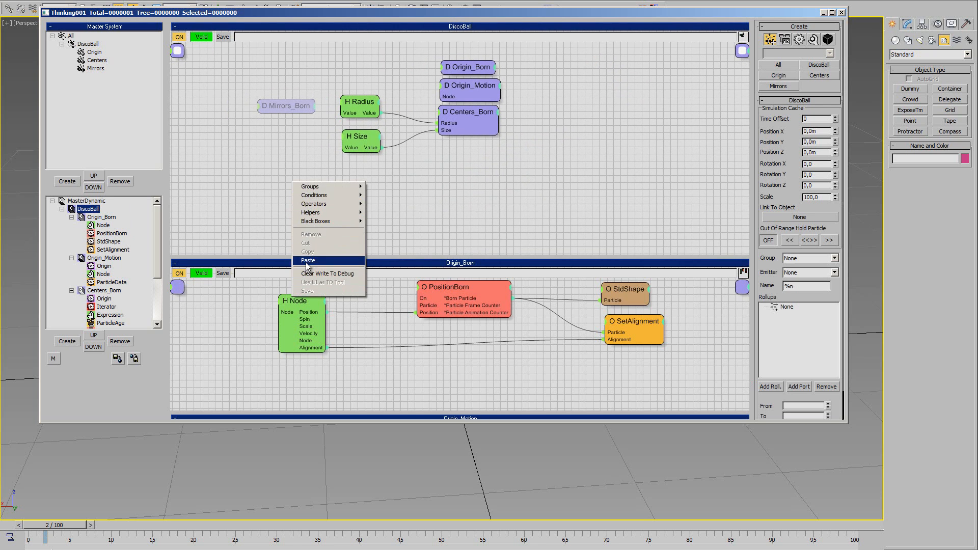
click(307, 260)
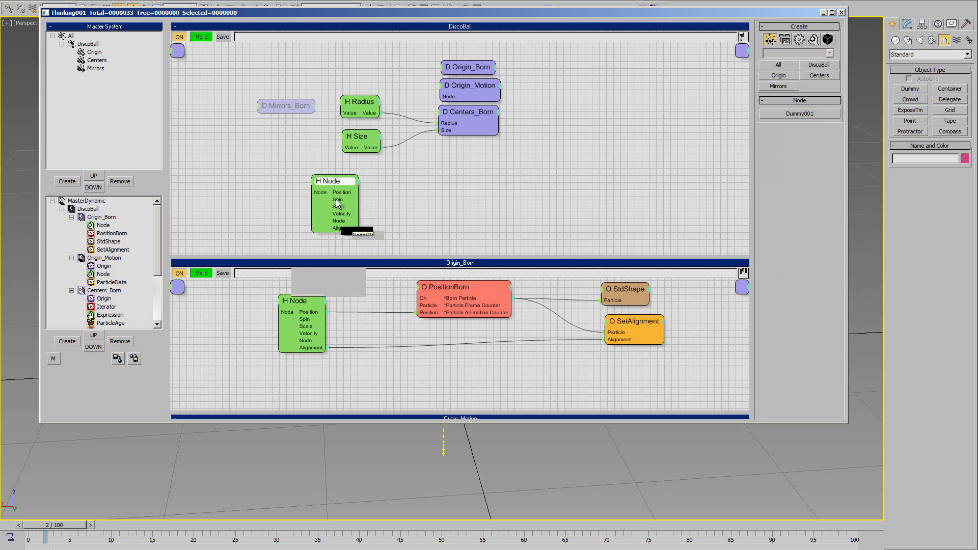
drag(334, 181, 329, 38)
middle_drag(381, 122, 368, 212)
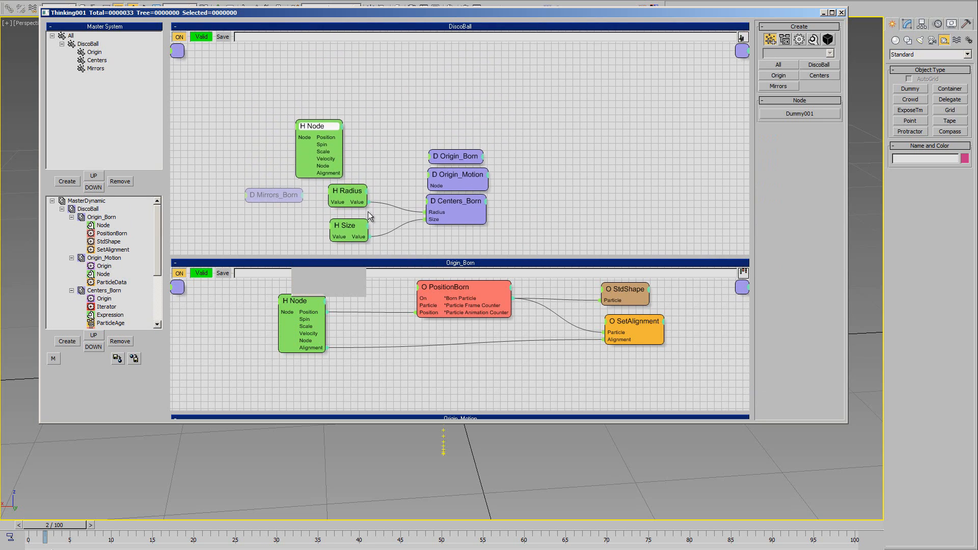
drag(321, 130, 341, 125)
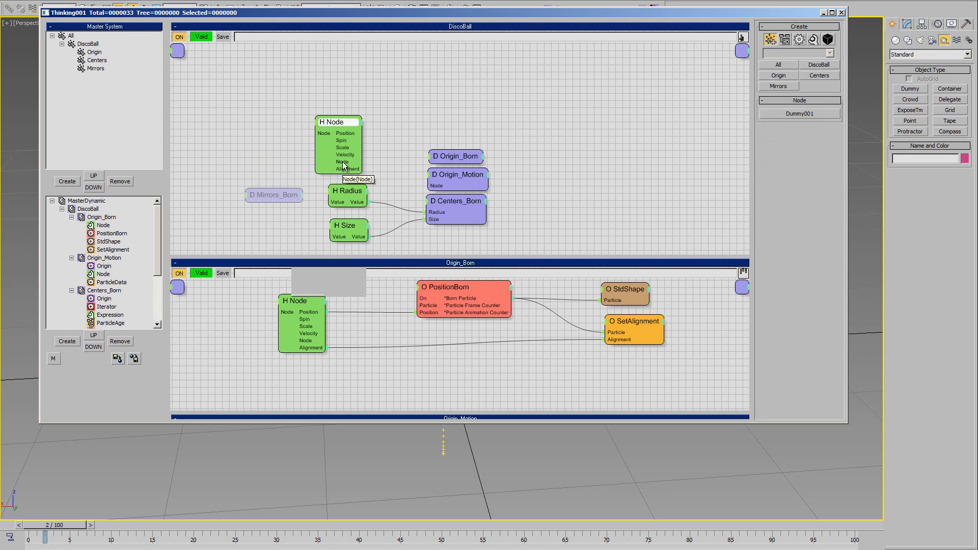
drag(362, 163, 428, 184)
drag(355, 127, 365, 130)
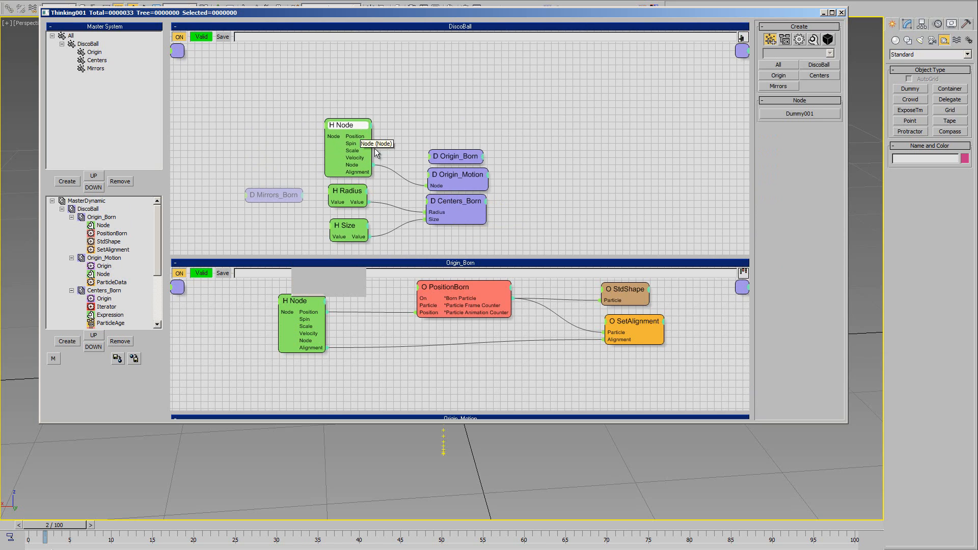
Expose the Node helper's Node as an input of Origin_Born, feed it from DiscoBall's Node helper, and space out the network nodes.
drag(456, 156, 456, 124)
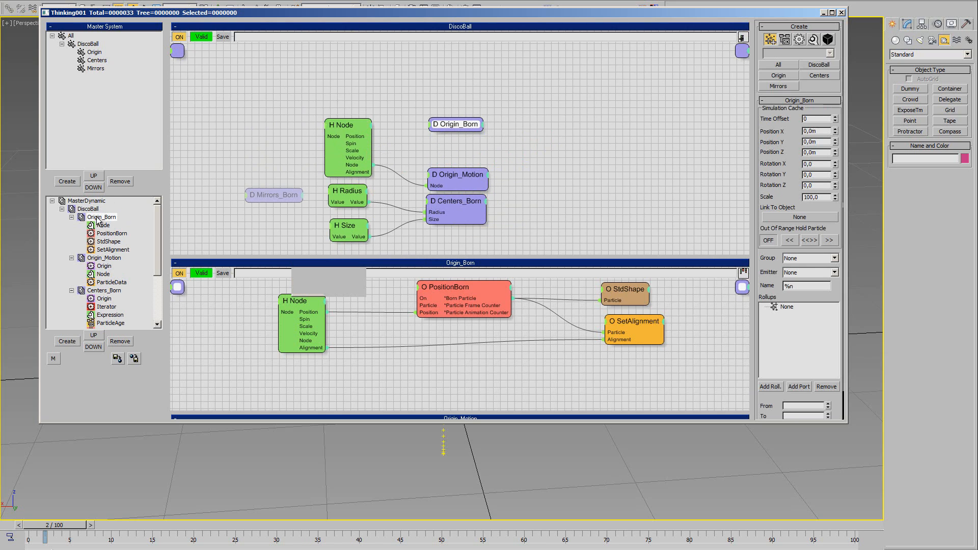
middle_drag(414, 353, 465, 367)
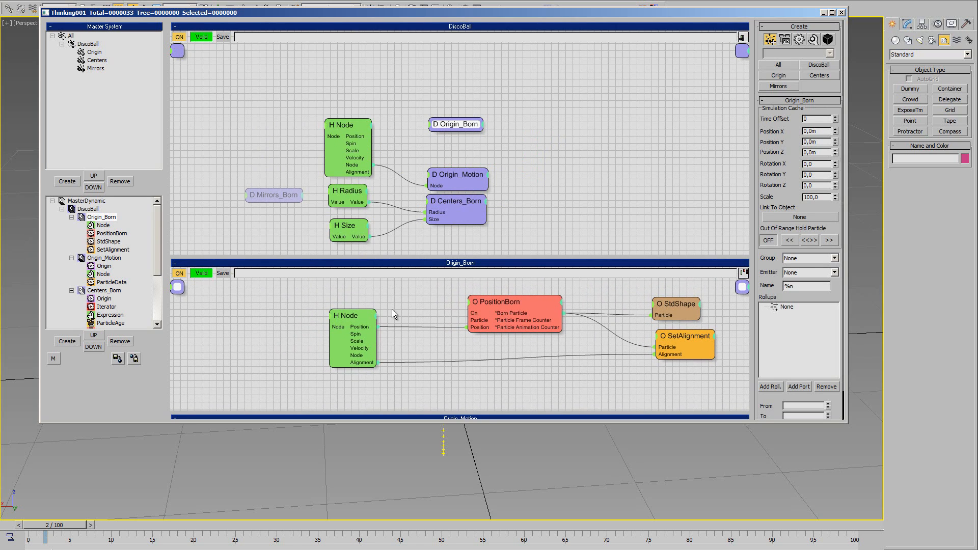
drag(358, 317, 178, 288)
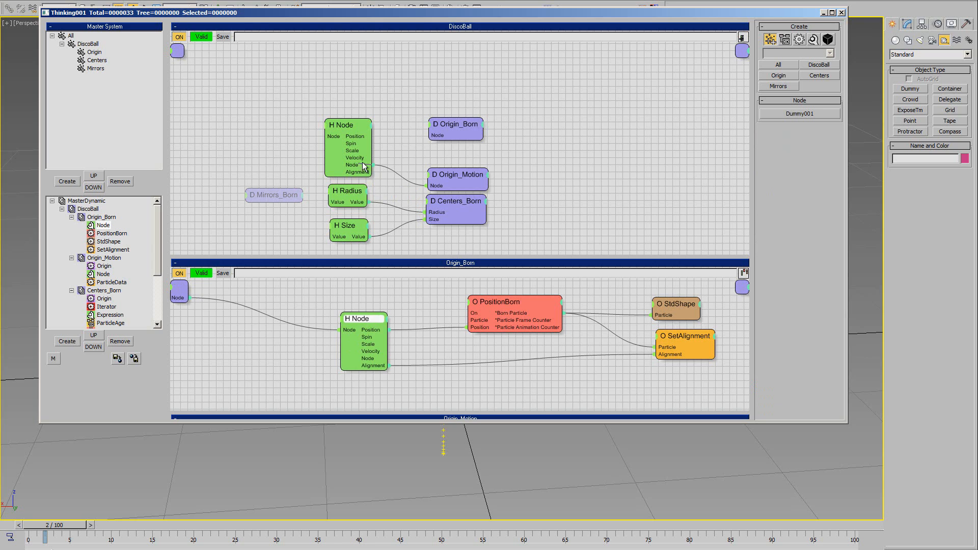
drag(373, 165, 436, 138)
middle_drag(557, 168, 563, 142)
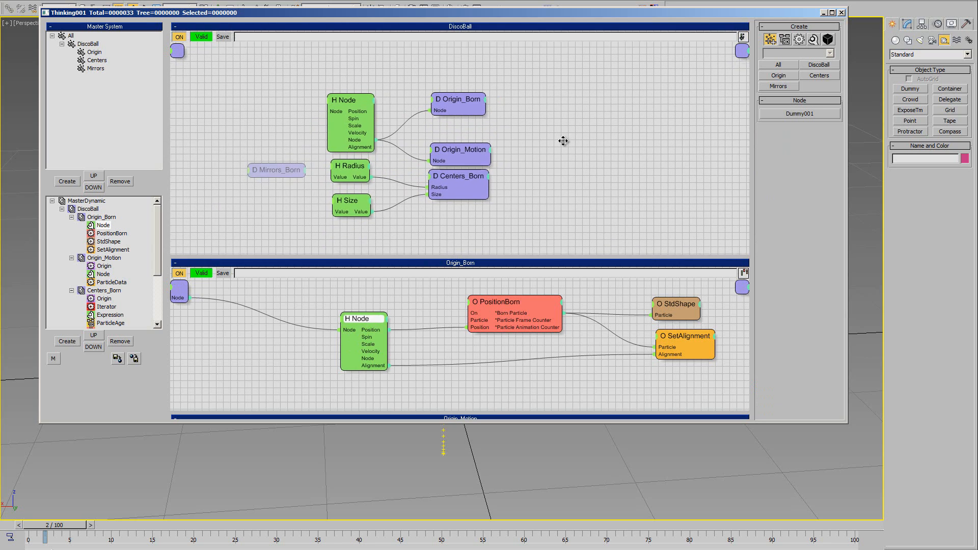
click(447, 134)
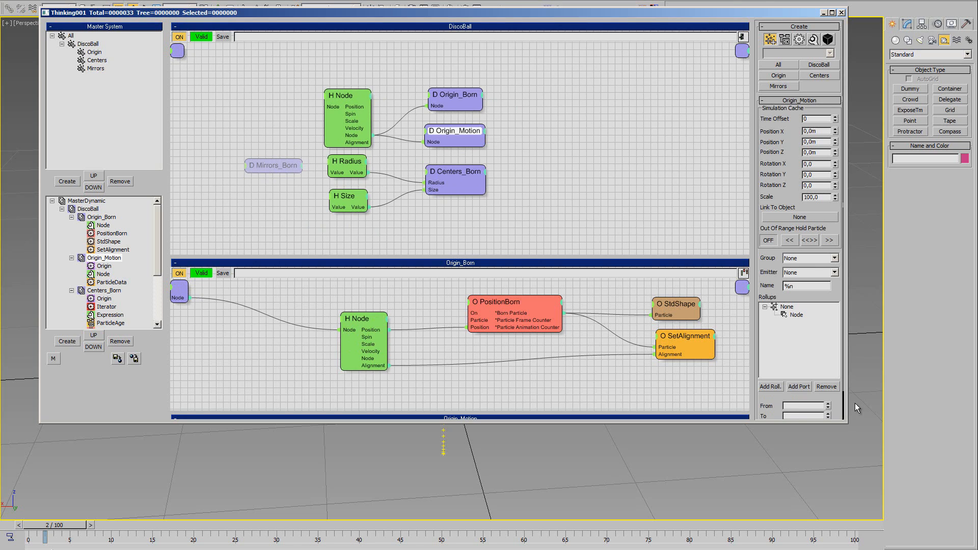
Shrink the Thinking Particles window to reveal the particles and raise the DiscoBall Radius helper's value to 10,9.
drag(848, 422, 897, 295)
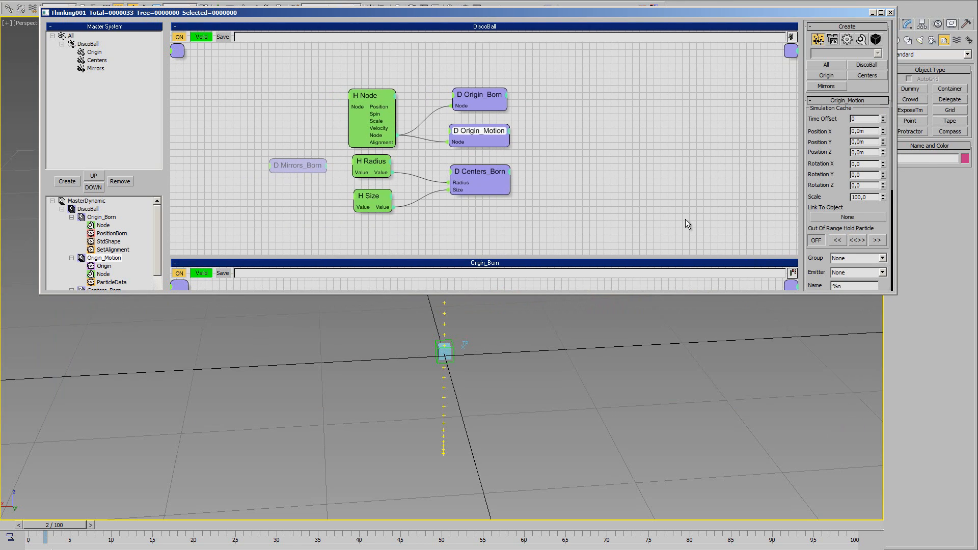
middle_drag(380, 155, 387, 115)
click(387, 119)
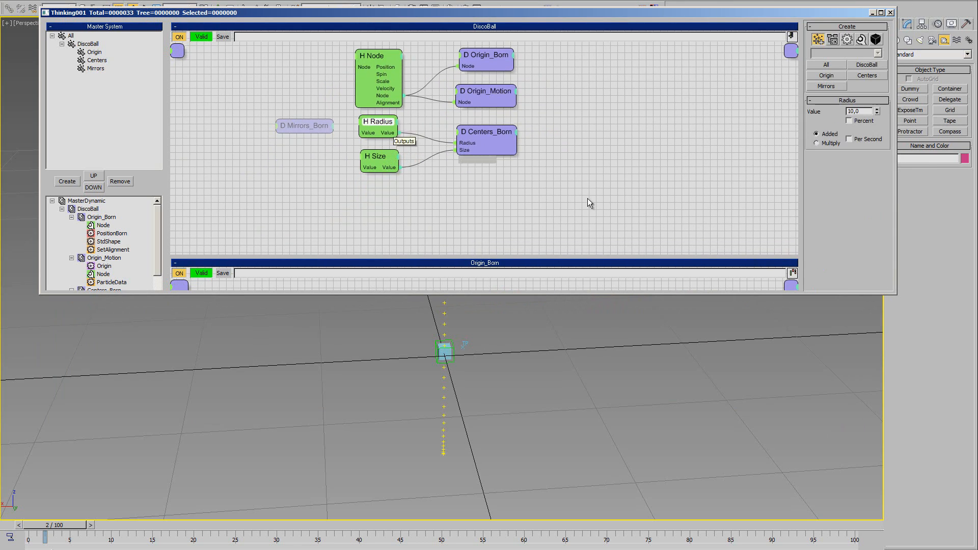
middle_drag(496, 380, 484, 439)
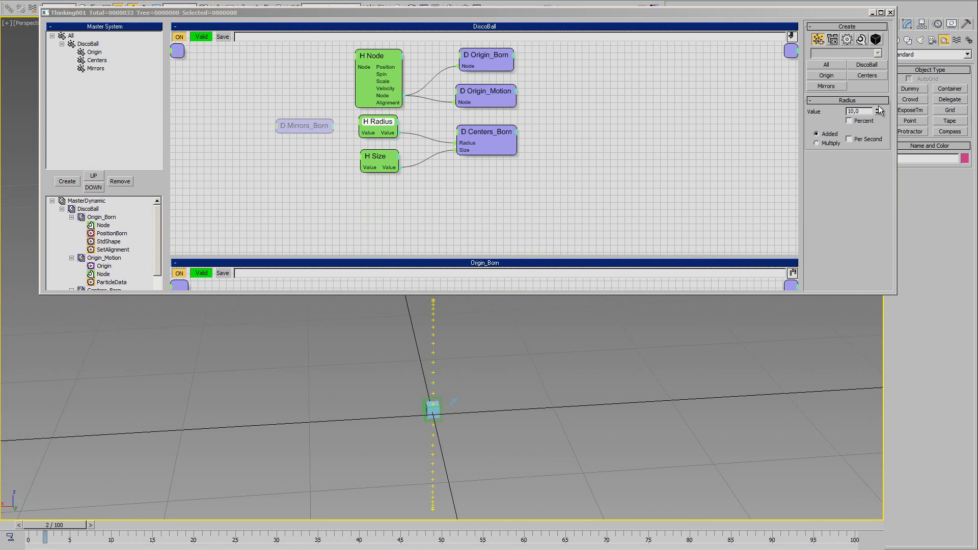
mouse_move(877, 115)
mouse_down()
mouse_move(876, 102)
mouse_move(881, 131)
mouse_move(881, 102)
mouse_up()
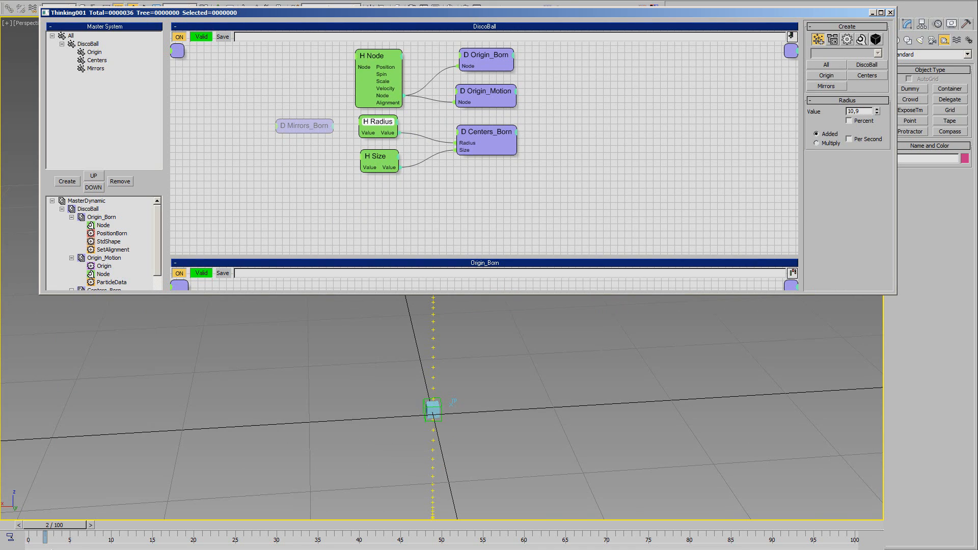
Raise the DiscoBall Size helper's value to 2,31 and check the particle spacing along the axis in the viewport.
middle_drag(343, 202, 356, 176)
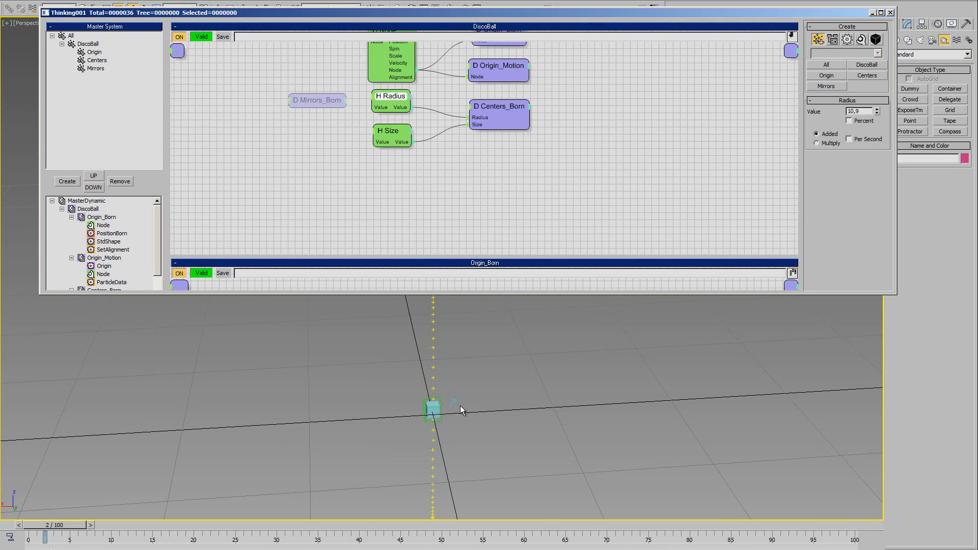
scroll(460, 406, down, 3)
middle_drag(458, 305, 458, 331)
click(391, 134)
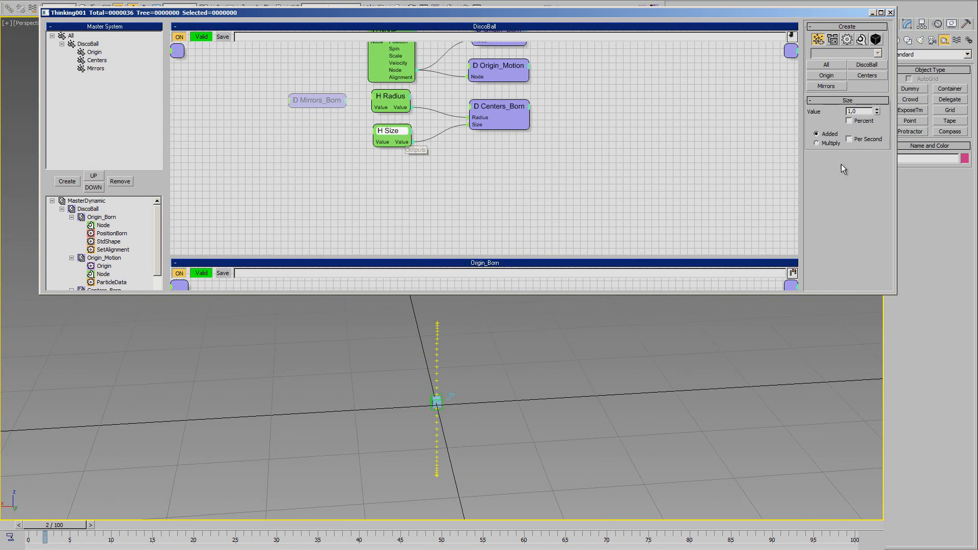
drag(877, 108, 890, 44)
middle_drag(435, 370, 461, 308)
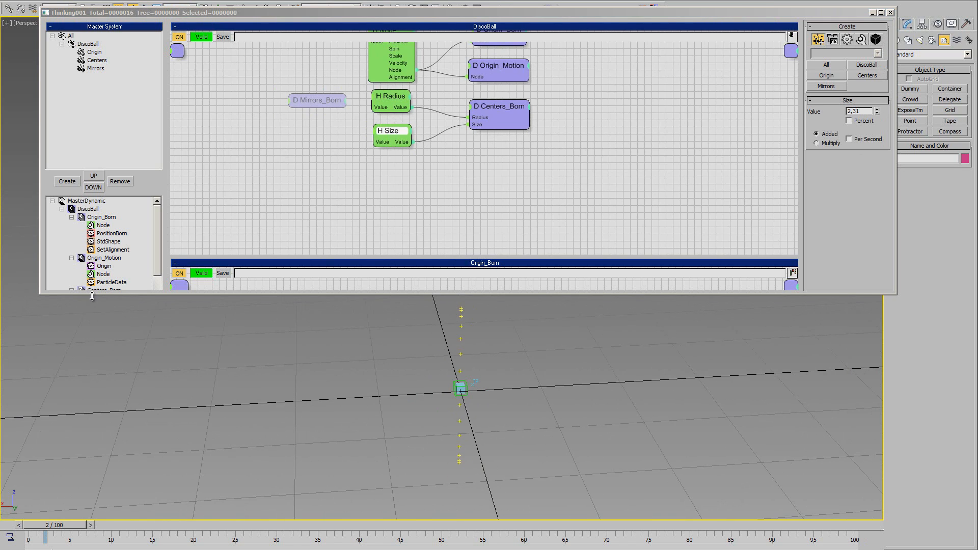
drag(98, 296, 98, 323)
middle_drag(390, 419, 488, 446)
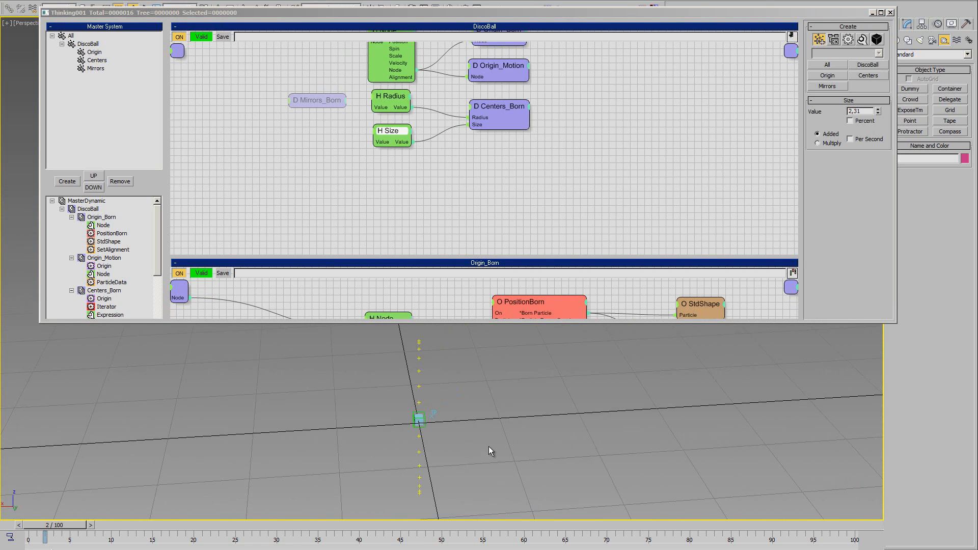
drag(454, 324, 454, 208)
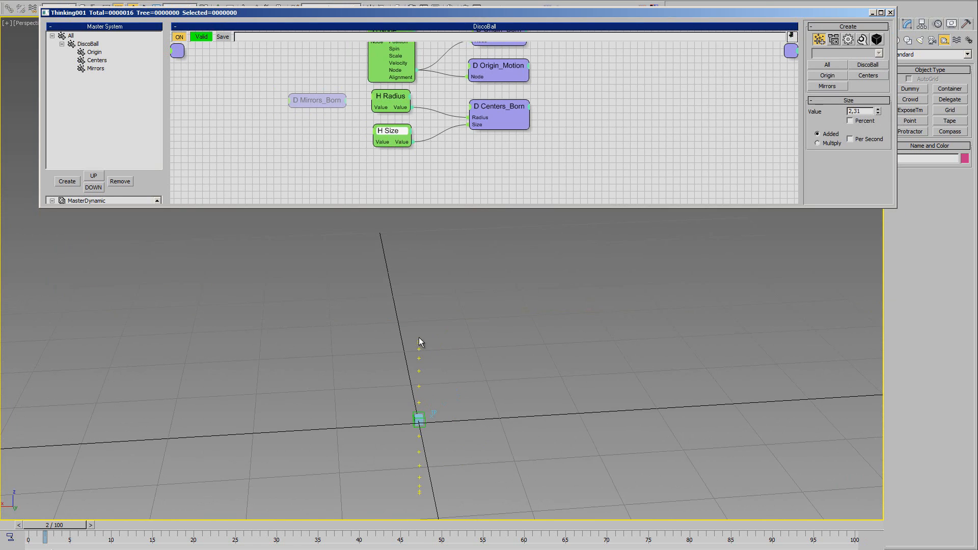
middle_drag(421, 340, 435, 323)
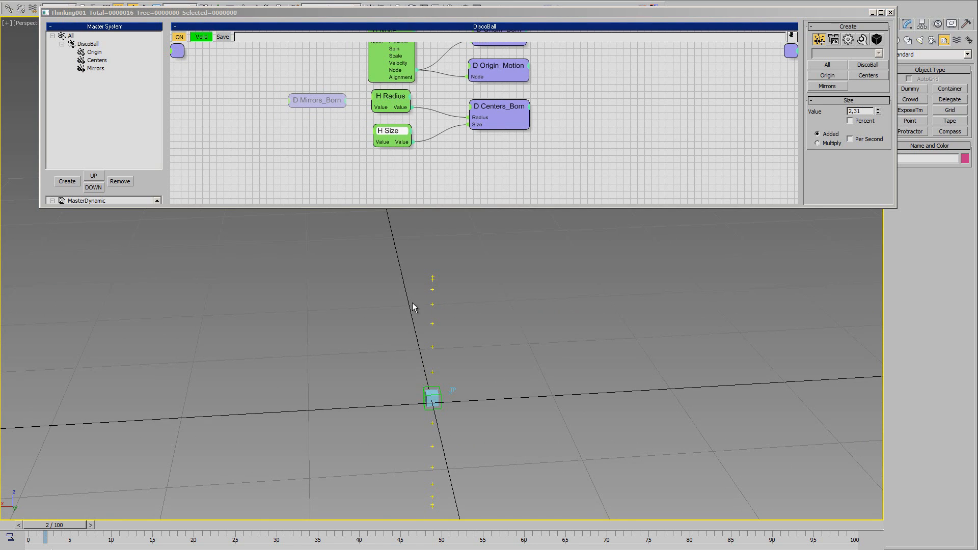
Open the Mirrors_Born network, move its Node helper away from the other nodes, and add a Centers group node above it.
drag(212, 209, 209, 319)
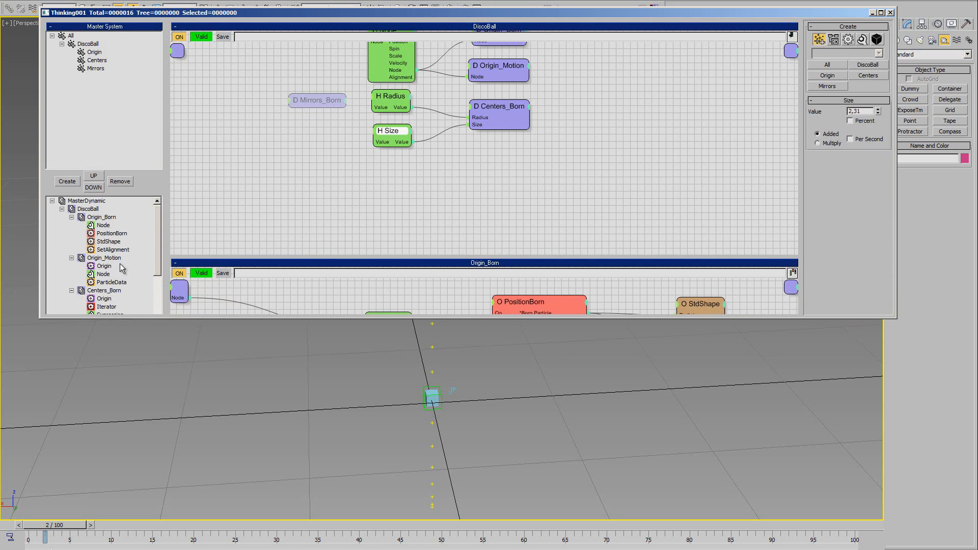
drag(158, 242, 160, 280)
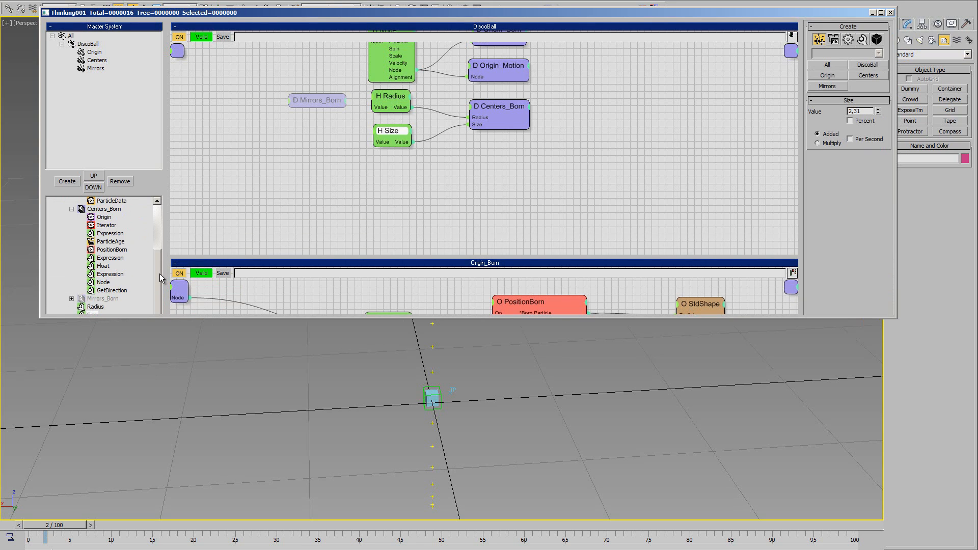
click(104, 300)
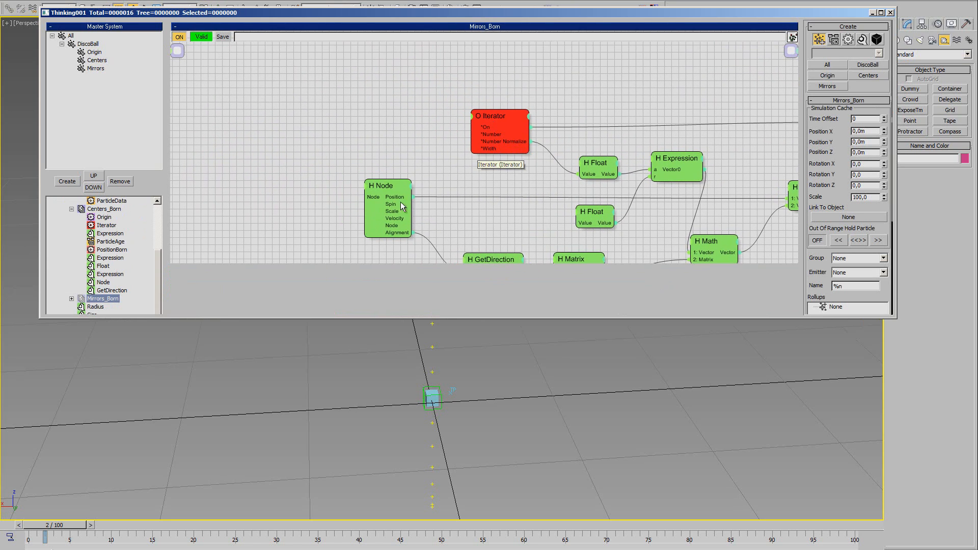
drag(372, 187, 333, 194)
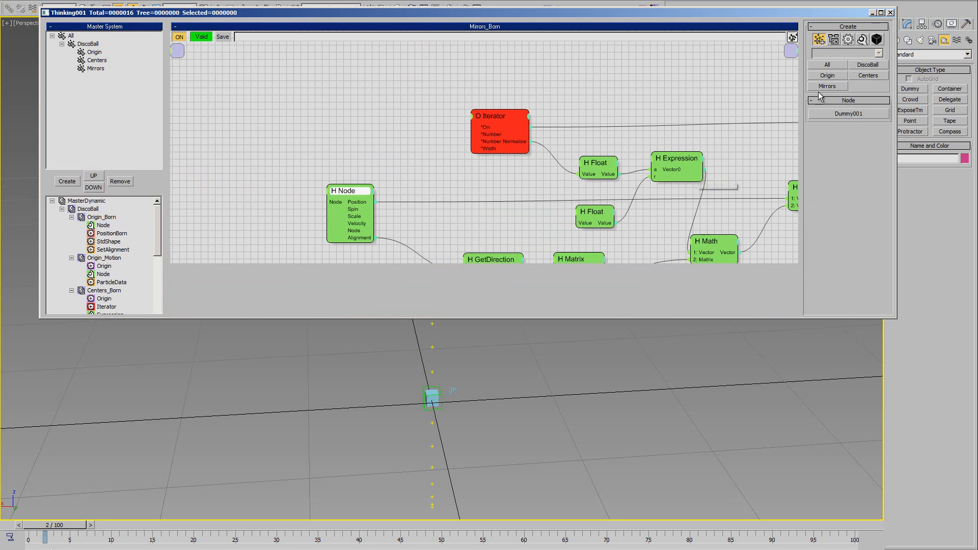
click(307, 93)
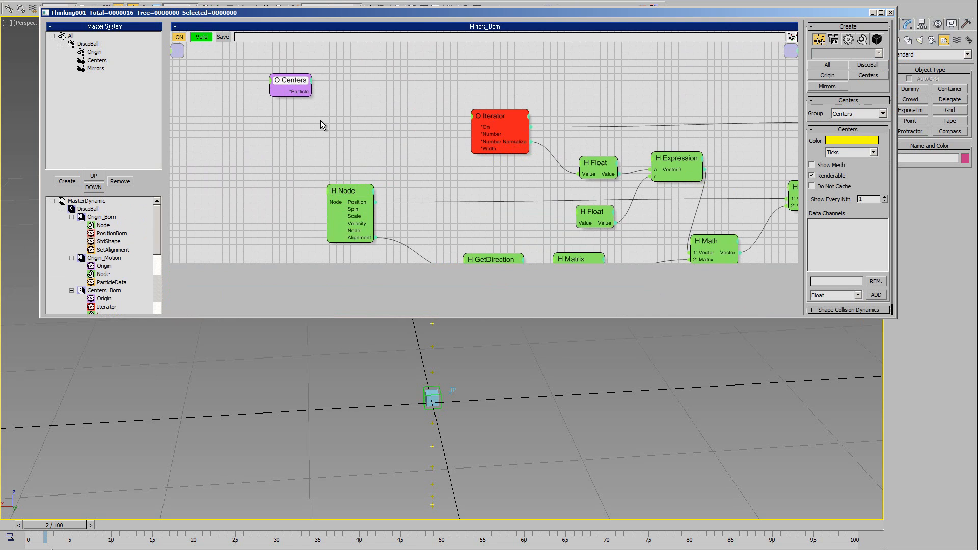
Expose the ON and Count inputs on the Mirrors_Born Iterator and reposition the Centers and Iterator nodes.
drag(296, 82, 287, 84)
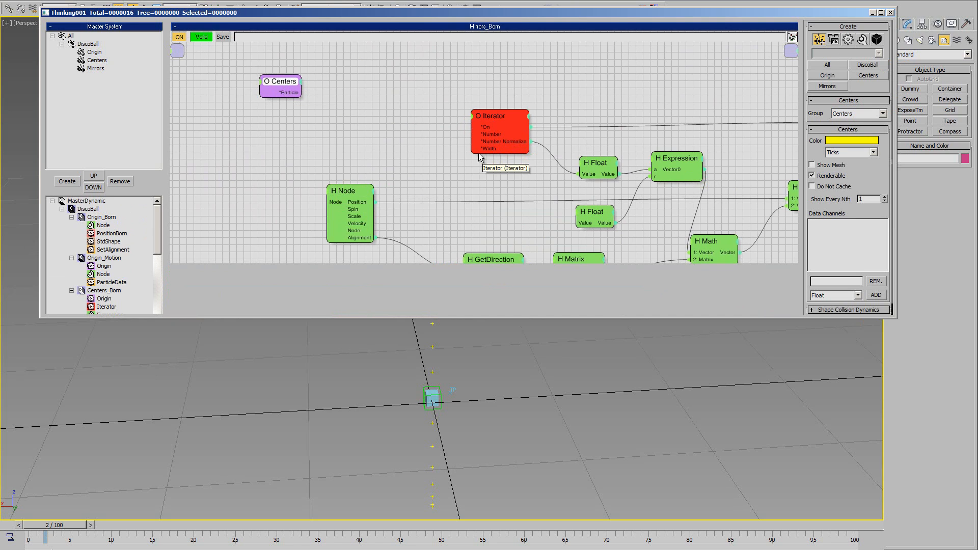
middle_drag(428, 189, 393, 168)
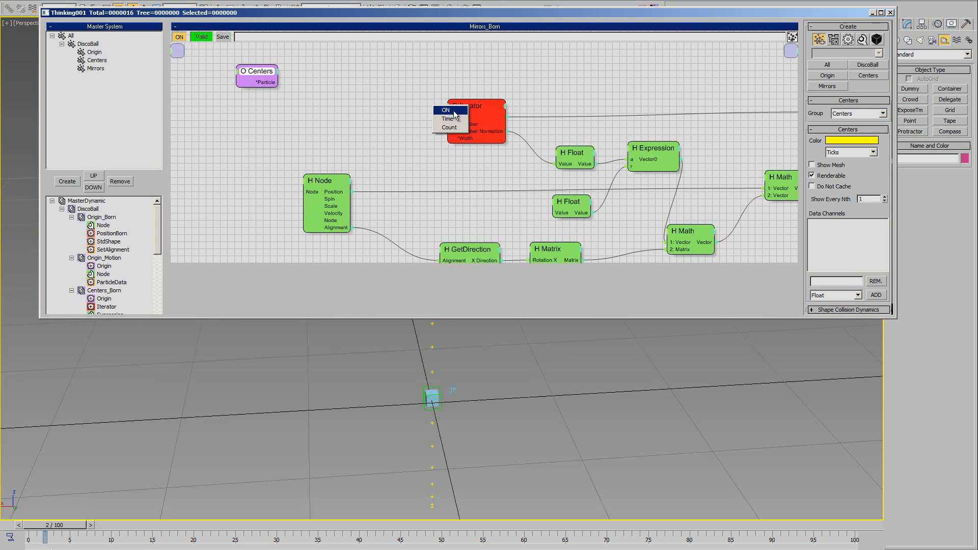
click(450, 127)
click(450, 110)
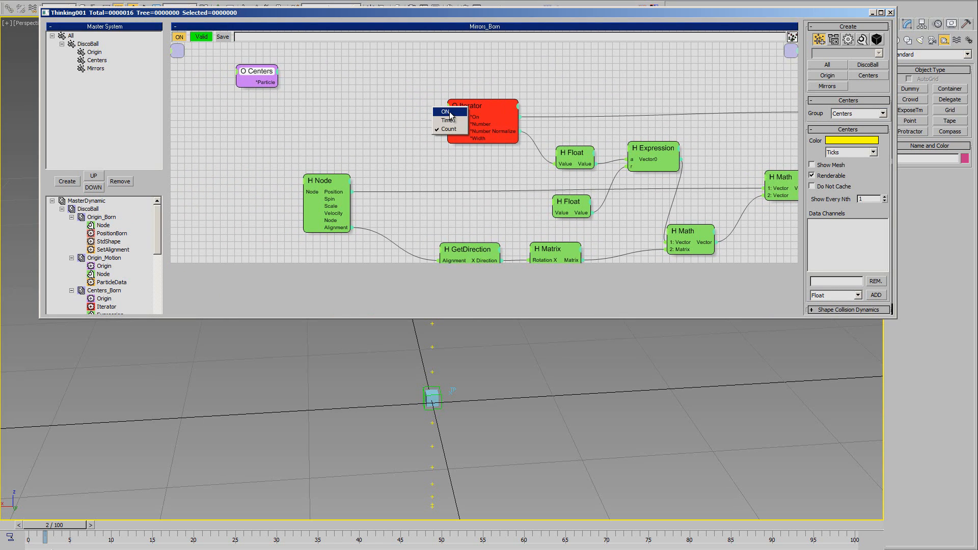
click(451, 111)
click(473, 102)
drag(261, 76, 265, 91)
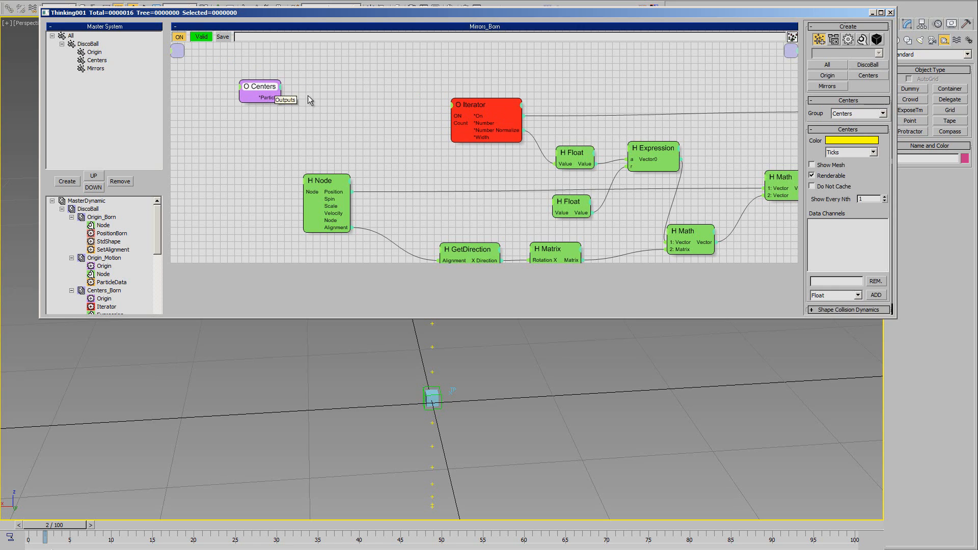
drag(494, 105, 498, 108)
Add a ParticleAge condition between Centers and the Iterator, wiring Centers' Particle through it to the Iterator's ON input.
right_click(306, 80)
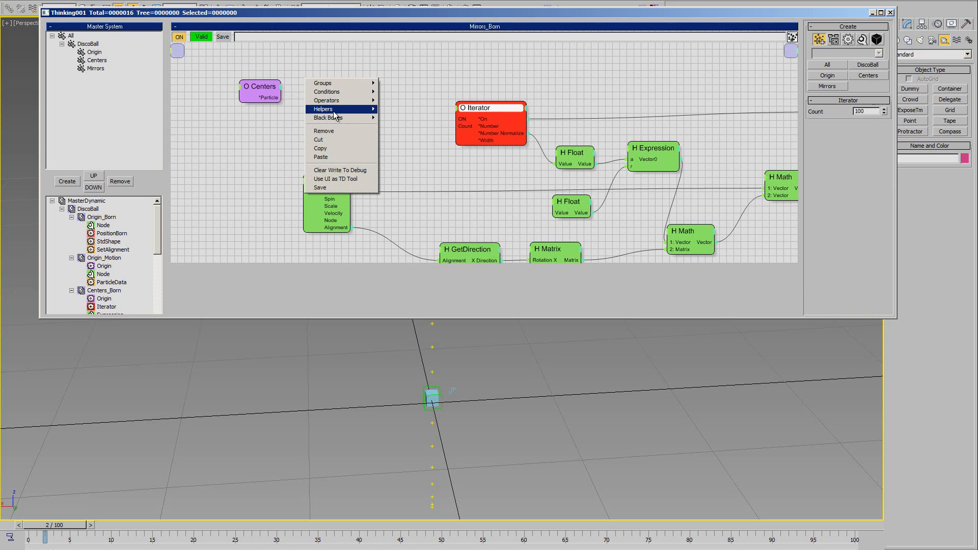
mouse_move(329, 92)
mouse_move(397, 92)
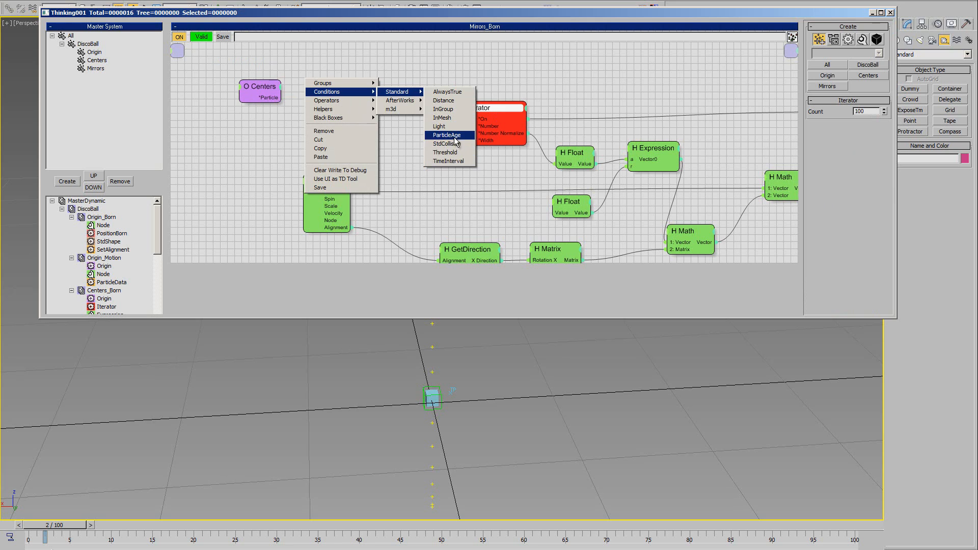
click(446, 135)
drag(273, 103, 497, 99)
drag(386, 80, 362, 80)
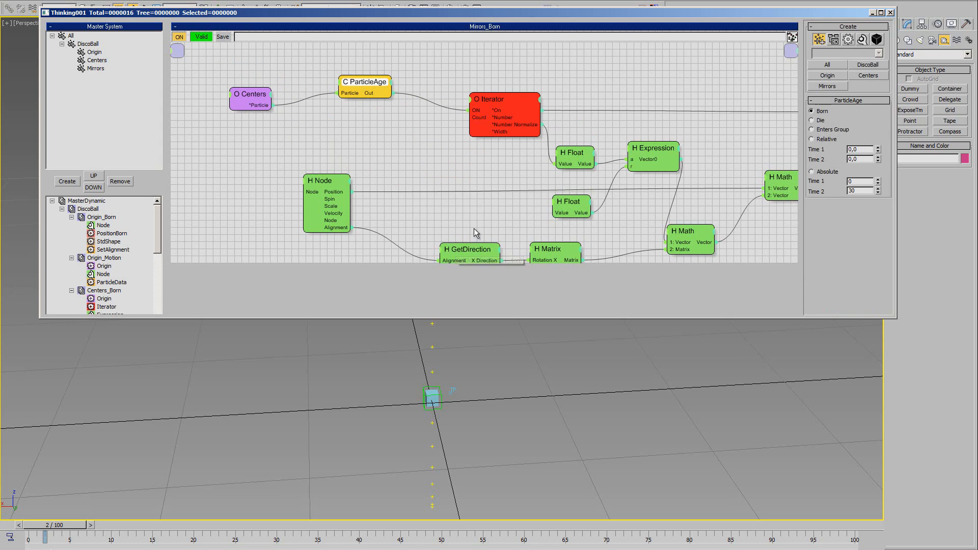
middle_drag(391, 172, 410, 155)
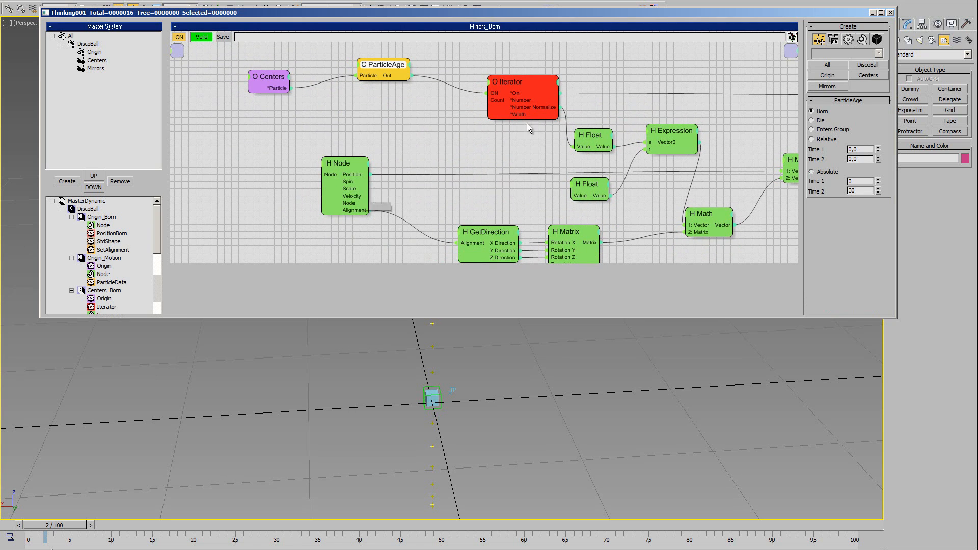
Switch to the 3ds Max scene with the algorithm diagram and examine the MirrorsAmount formula and the mirror ring's radius.
key(alt+Tab)
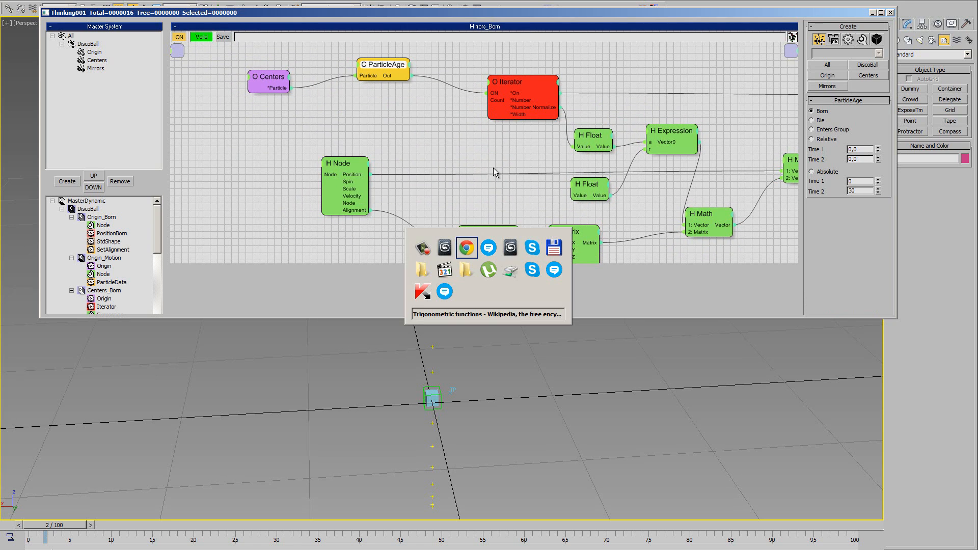
key(alt+Tab)
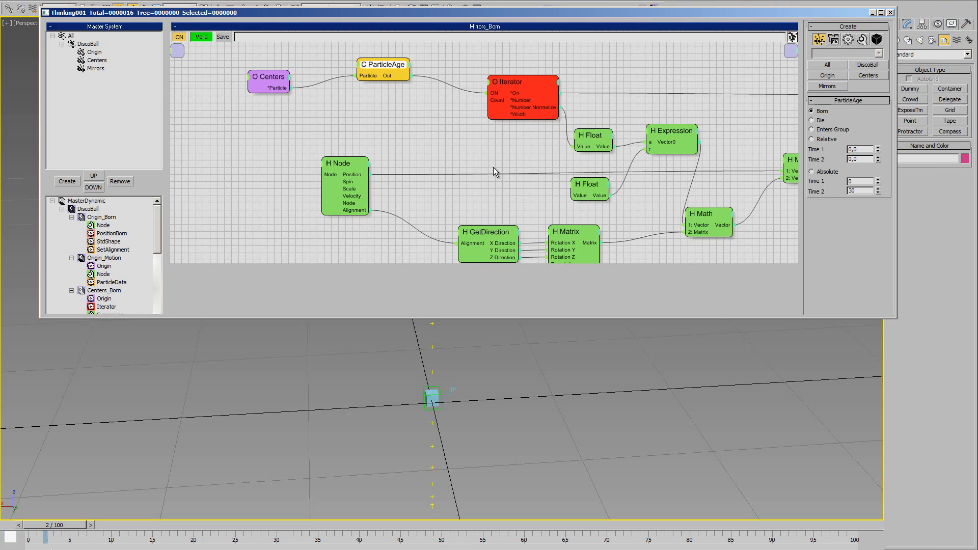
middle_drag(439, 332, 442, 408)
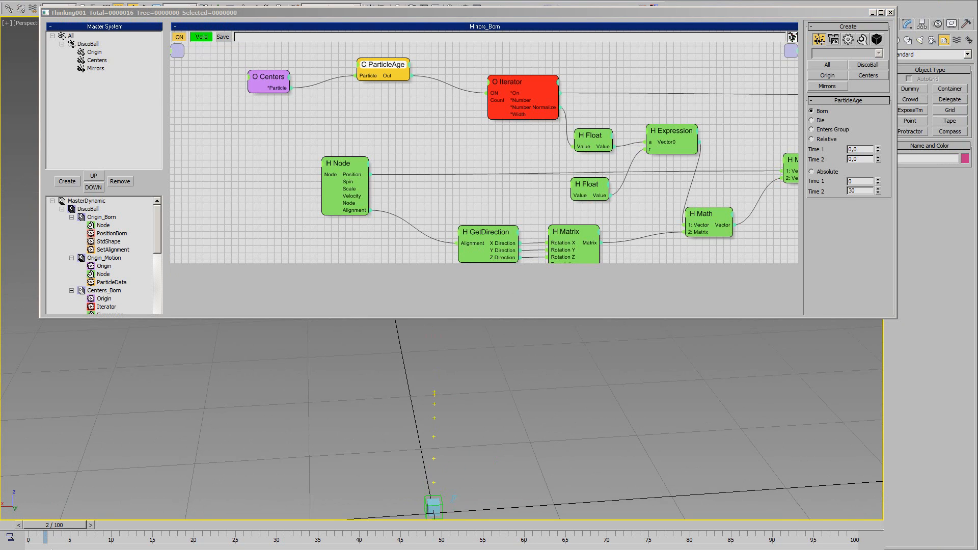
key(alt+Tab)
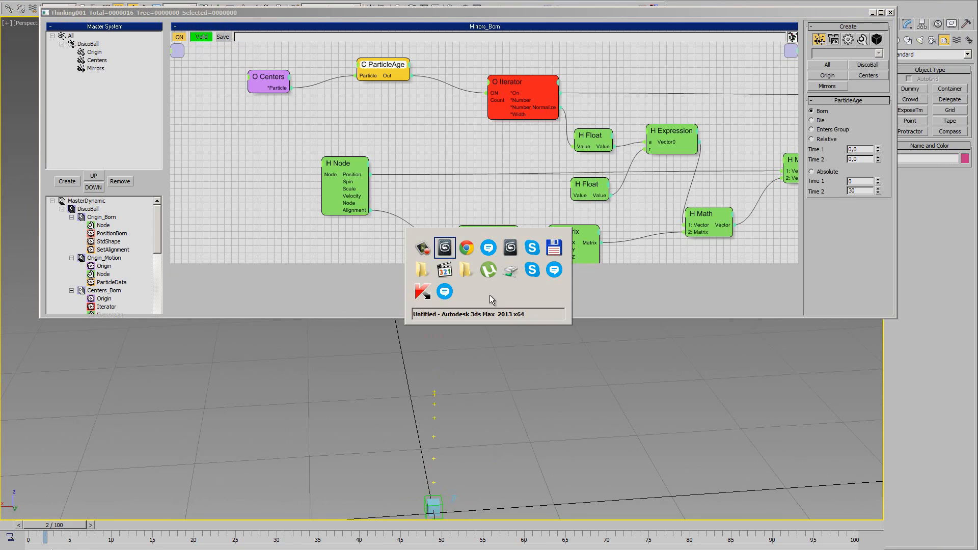
key(alt+Tab)
key(Tab)
key(Tab)
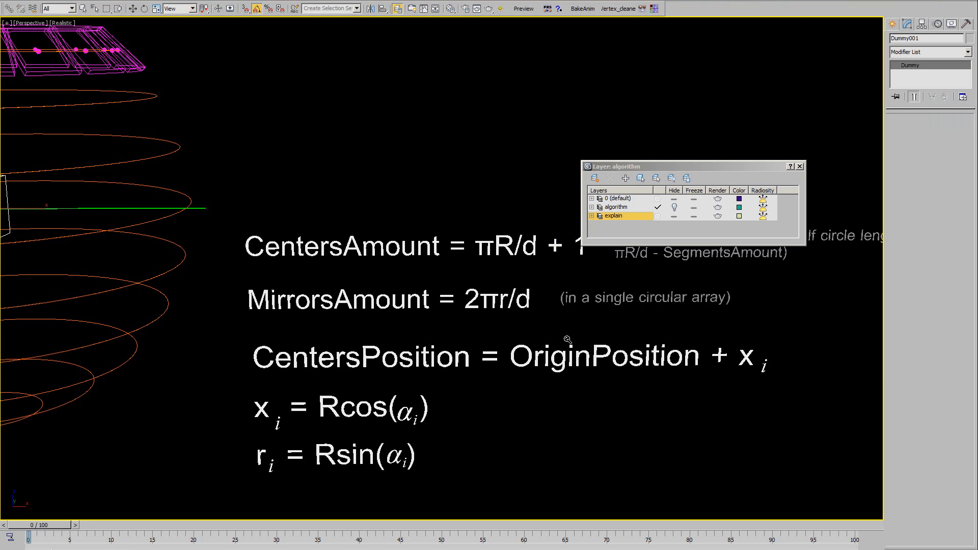
scroll(567, 340, down, 5)
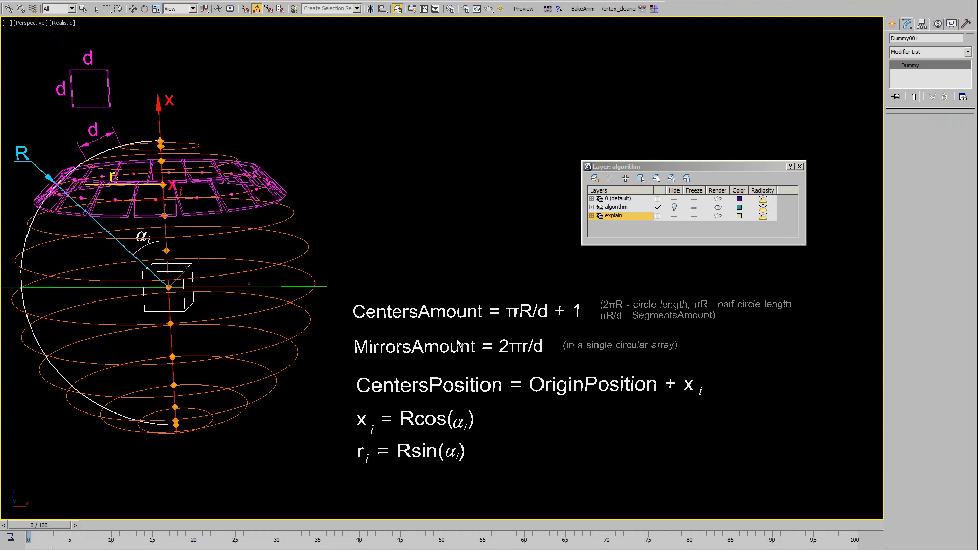
middle_drag(457, 340, 490, 340)
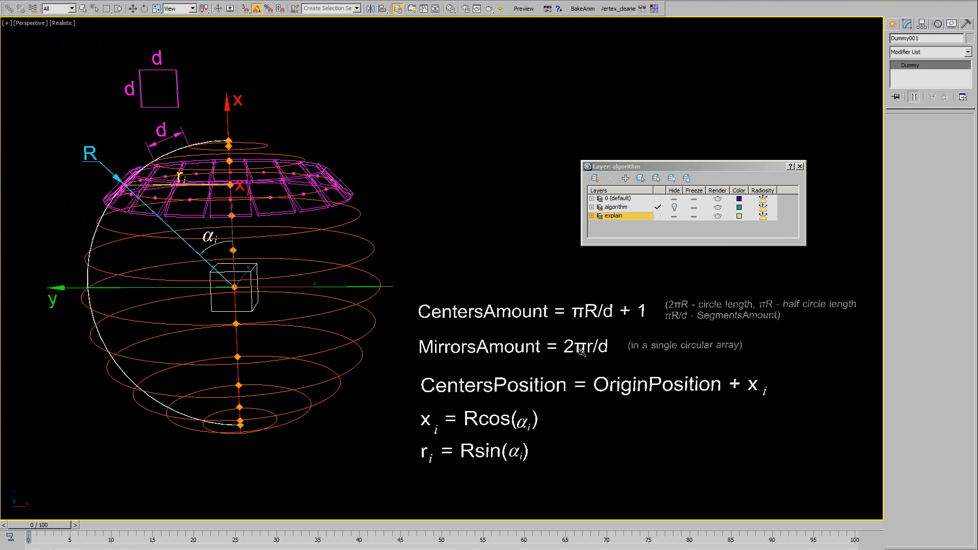
scroll(581, 352, up, 4)
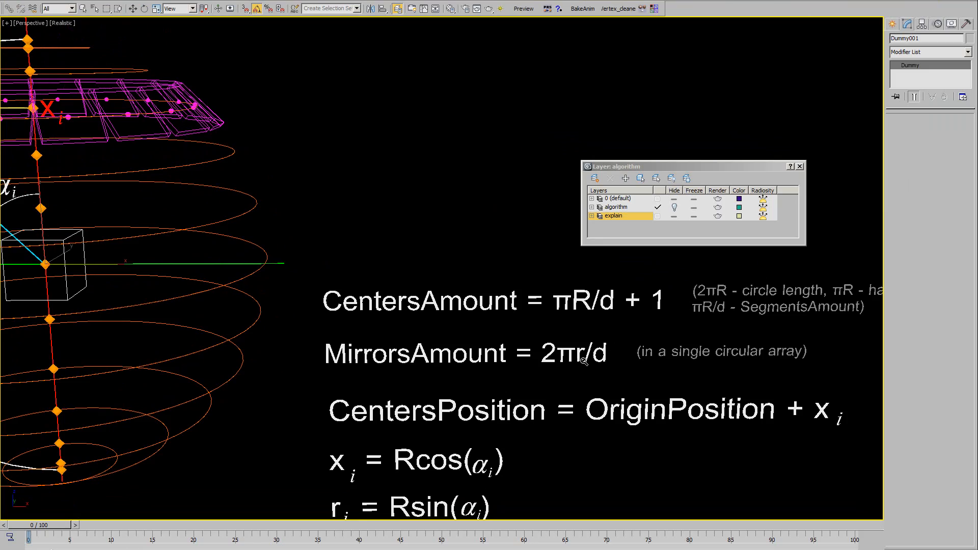
middle_drag(108, 177, 448, 329)
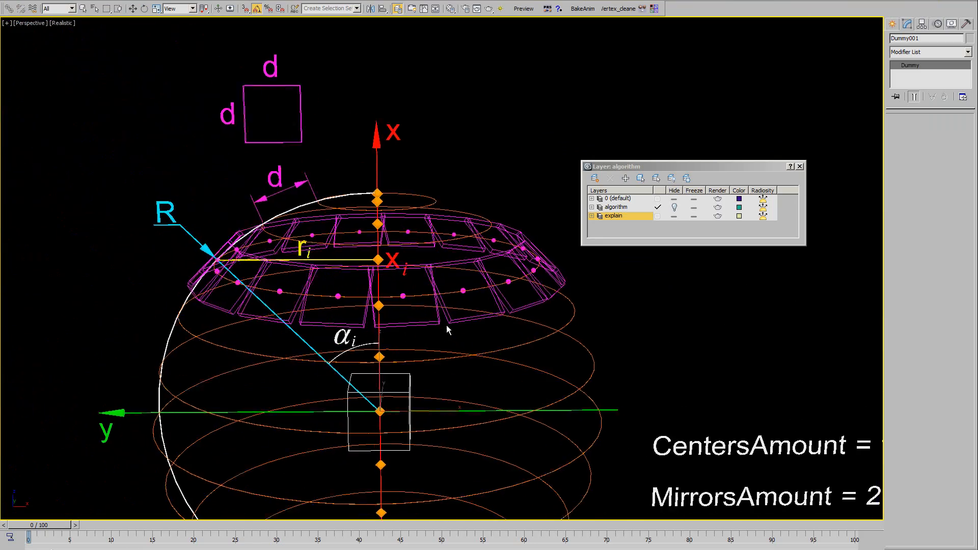
middle_drag(386, 291, 416, 345)
scroll(416, 343, up, 3)
middle_drag(263, 338, 350, 310)
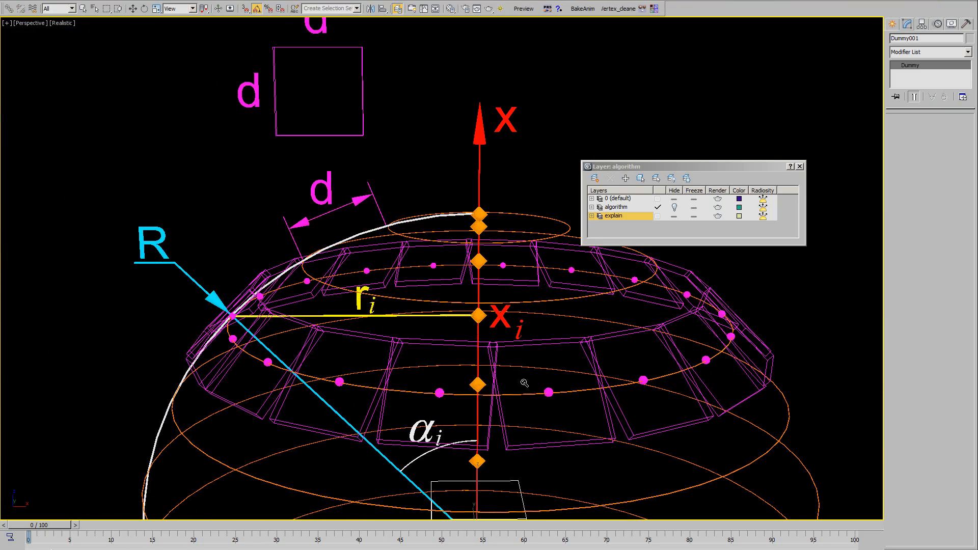
Examine how the ring radius follows from R and the angle αi, comparing the sphere diagram with the written formulas.
scroll(524, 383, down, 3)
middle_drag(525, 382, 424, 286)
middle_drag(638, 382, 459, 289)
scroll(690, 410, down, 3)
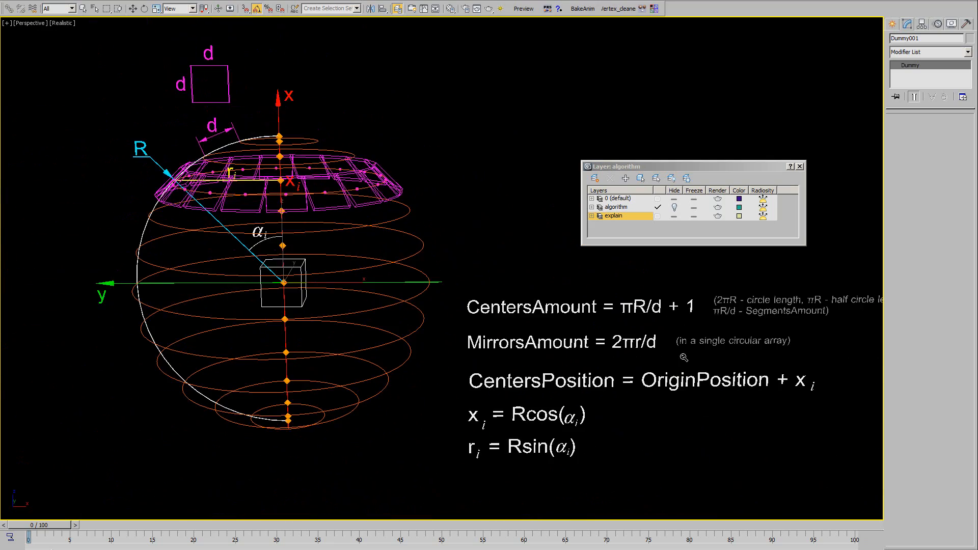
scroll(667, 364, up, 2)
middle_drag(515, 397, 509, 349)
middle_drag(318, 301, 448, 377)
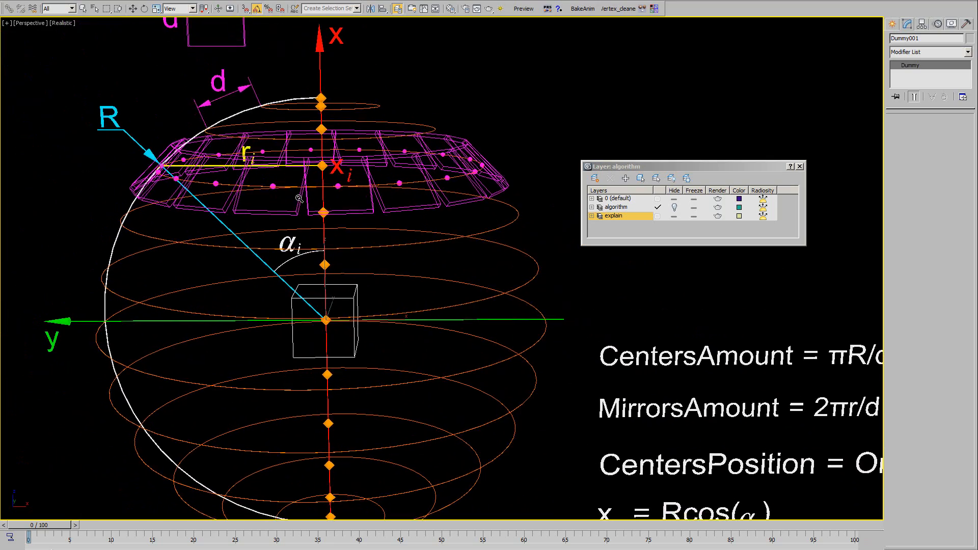
middle_drag(448, 331, 439, 256)
middle_drag(562, 467, 533, 435)
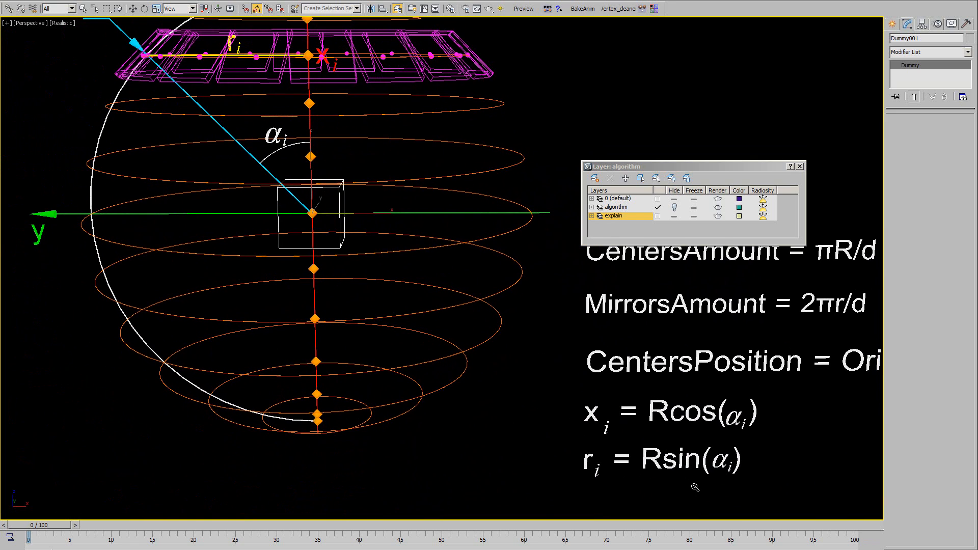
mouse_move(336, 298)
middle_down()
mouse_move(355, 320)
mouse_move(341, 290)
mouse_move(336, 308)
middle_up()
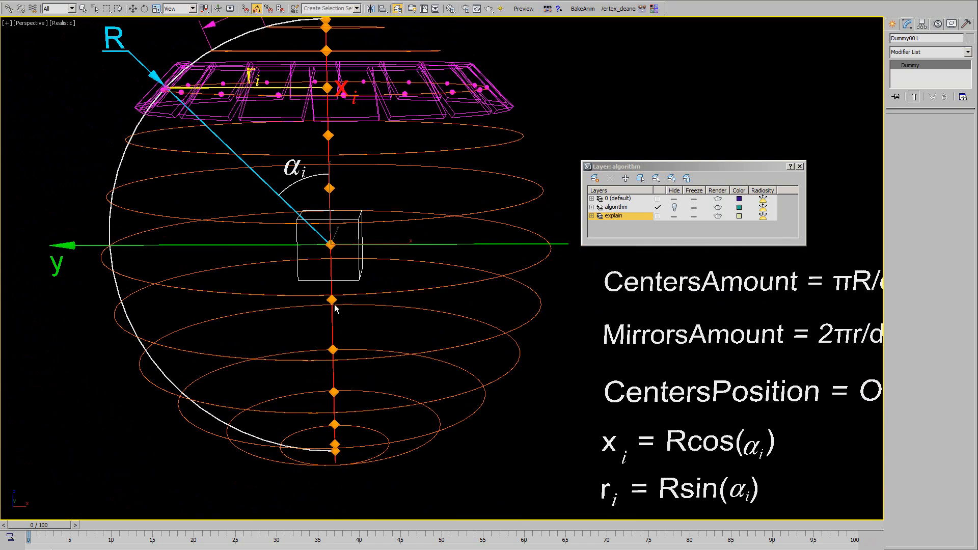
middle_drag(567, 404, 558, 381)
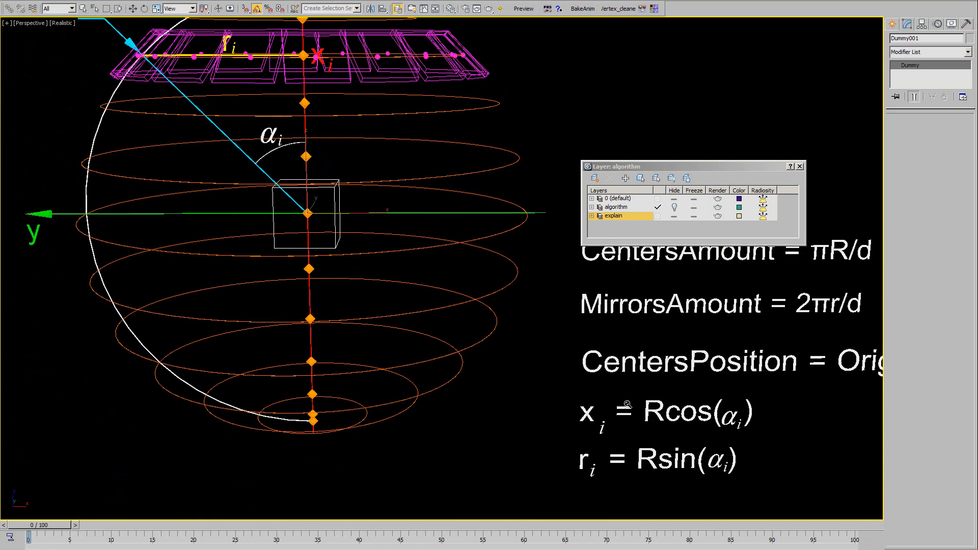
Return to the Thinking Particles scene, add a Memory operator to Centers_Born, and feed it PositionBorn's born particle.
key(alt+Tab)
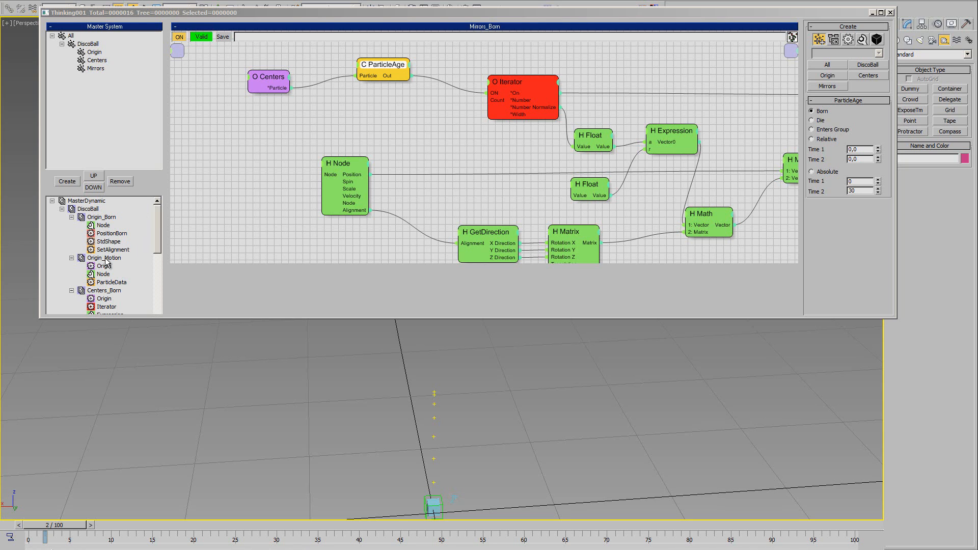
click(103, 291)
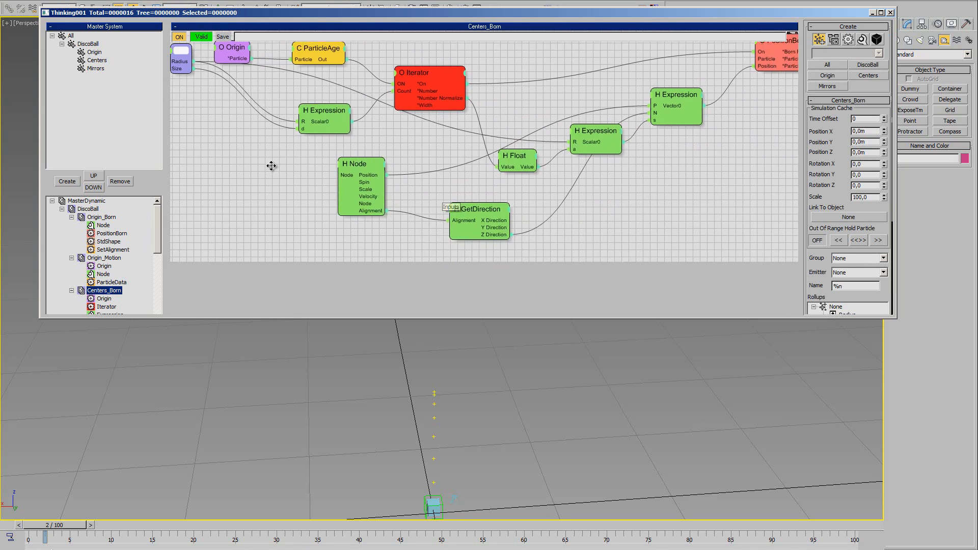
right_click(555, 178)
mouse_move(554, 203)
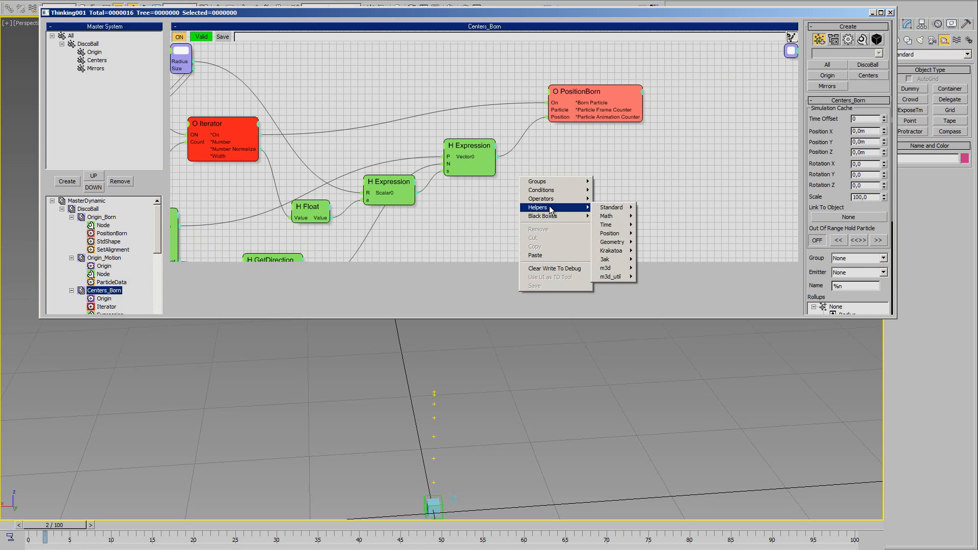
mouse_move(611, 208)
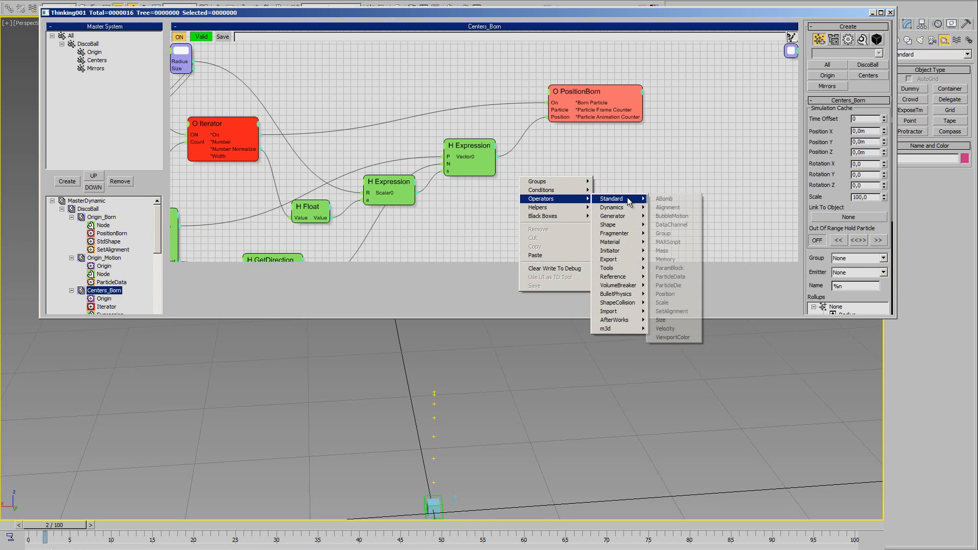
click(667, 259)
drag(579, 182, 723, 97)
mouse_move(643, 103)
mouse_down()
mouse_move(711, 108)
mouse_move(708, 124)
mouse_up()
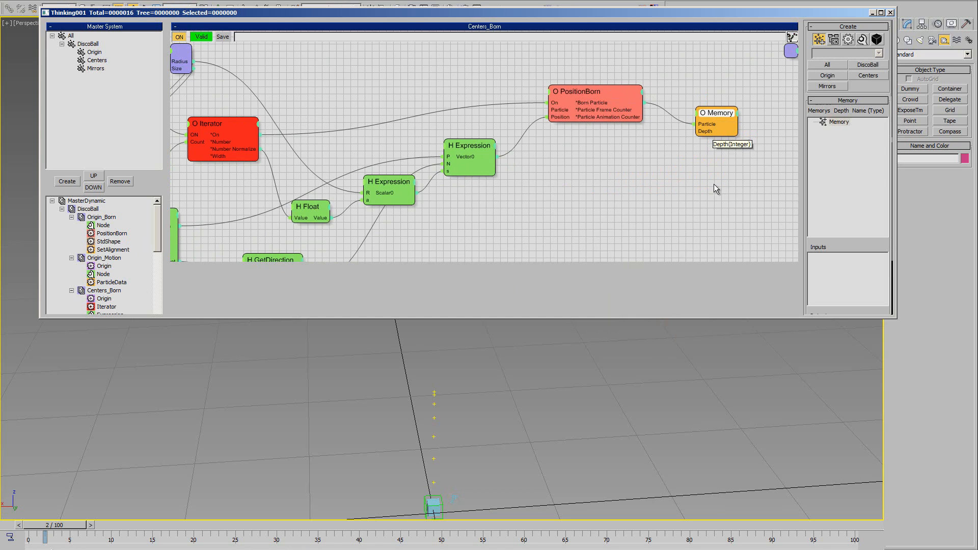
Add a Scalar entry named Angle1 to the Memory operator.
right_click(839, 121)
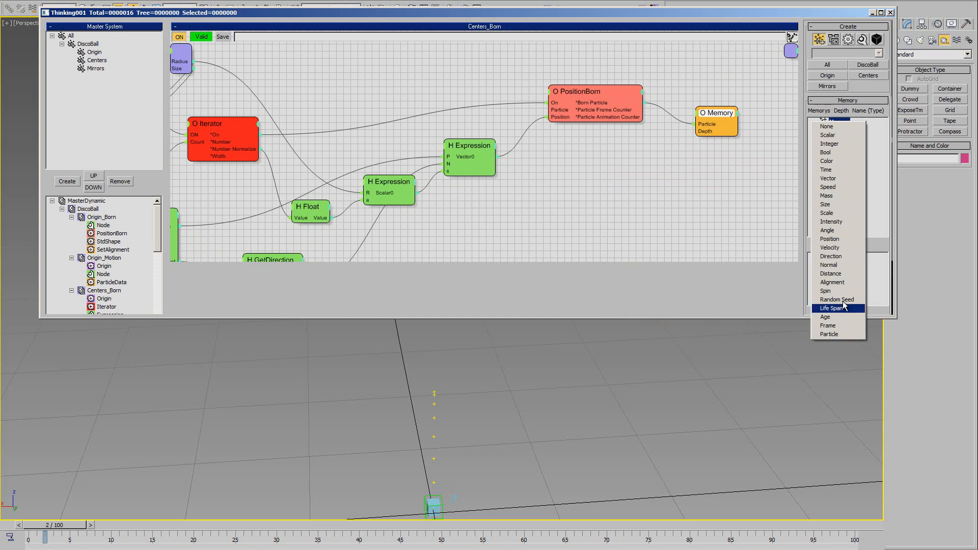
click(827, 135)
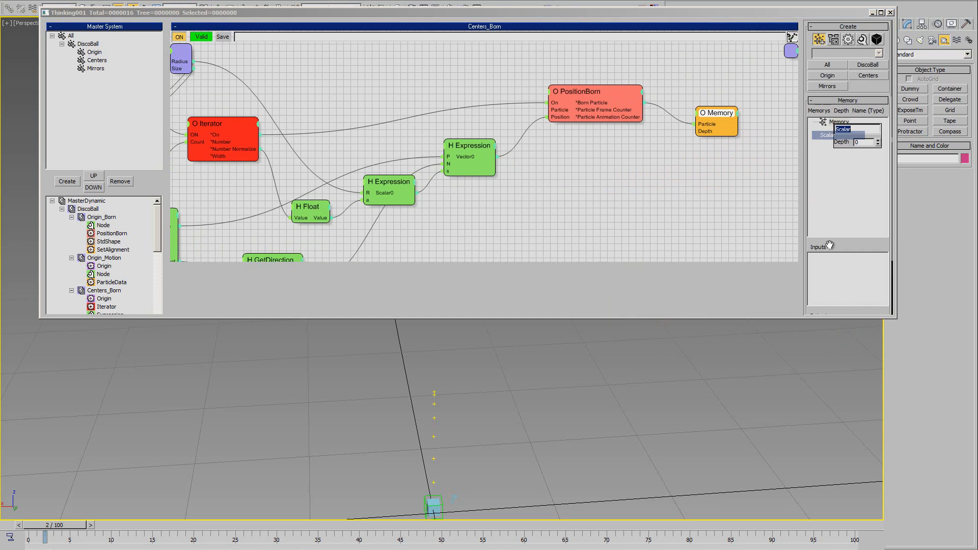
text(An)
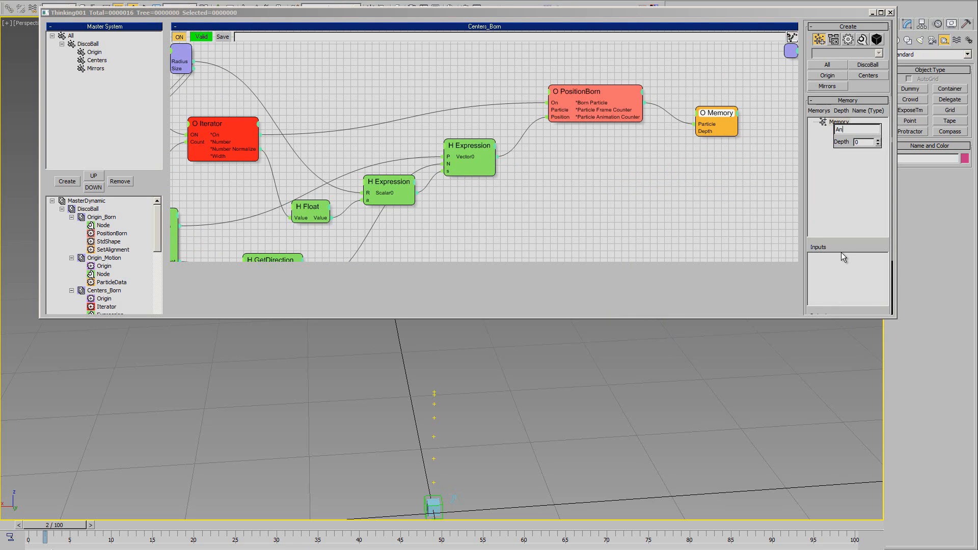
text(gle1)
key(Return)
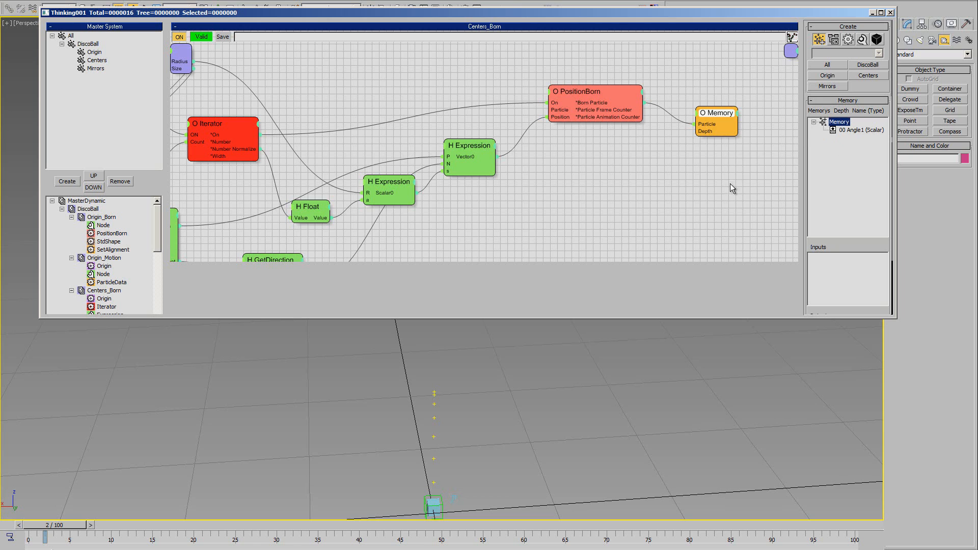
Move the Memory node below PositionBorn and the 180,0 Float helper up beside the Iterator to clear wiring space.
drag(710, 115, 723, 141)
middle_drag(513, 211, 568, 209)
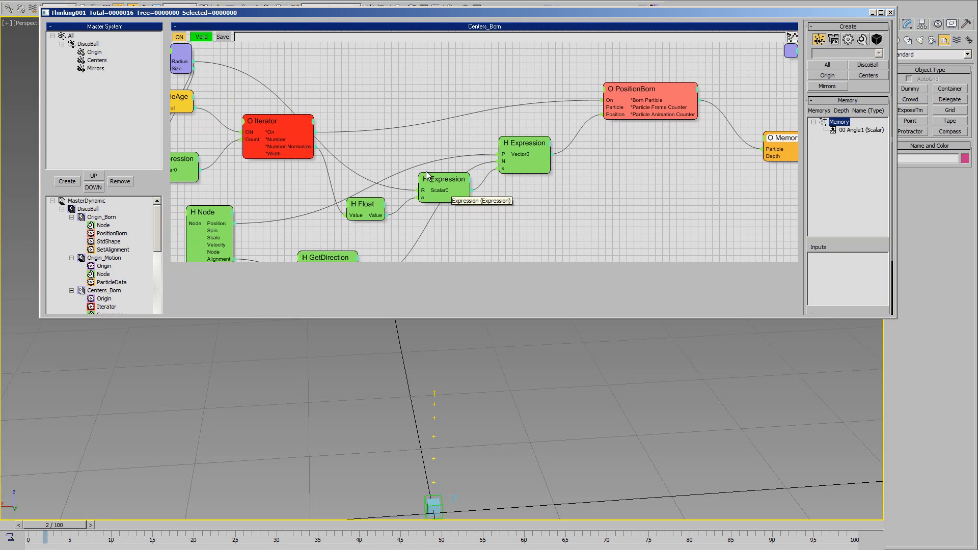
drag(390, 220, 395, 169)
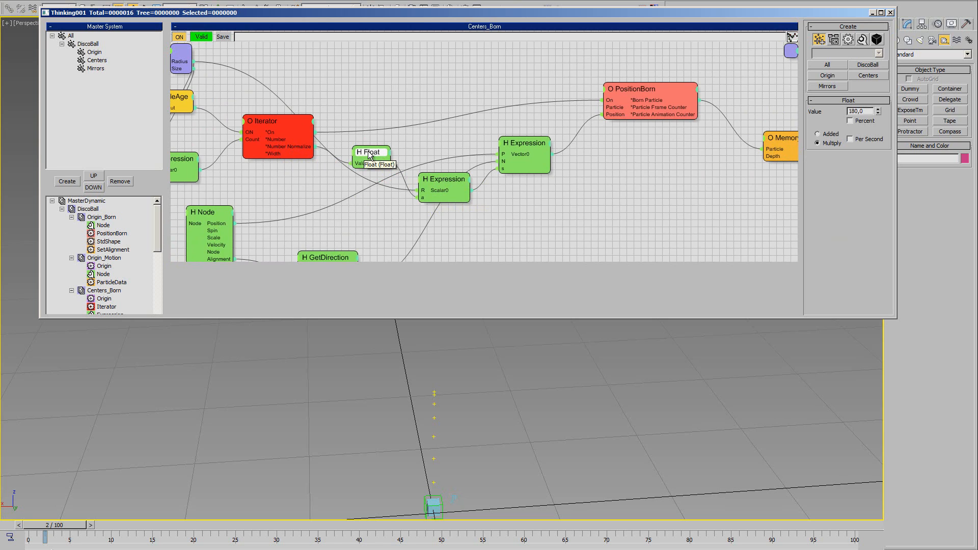
drag(369, 156, 363, 159)
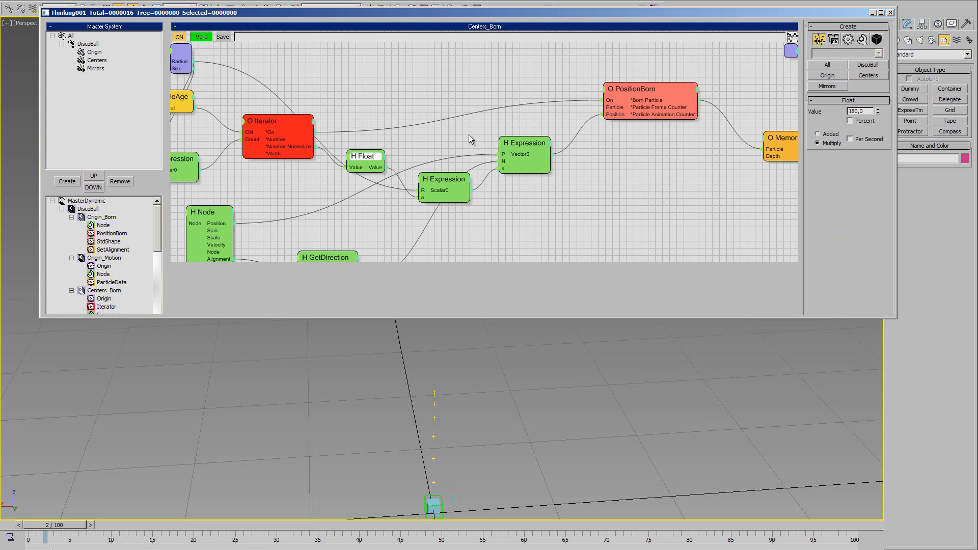
Expose Angle1 as an input on the Centers_Born Memory operator, wire the Float helper's value into it, and move Memory slightly up.
drag(374, 156, 375, 157)
key(alt+Tab)
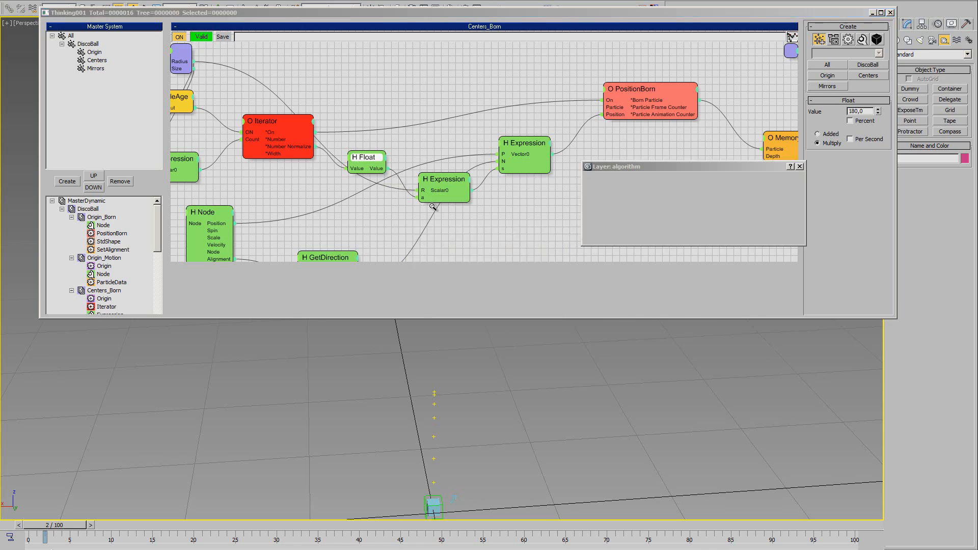
scroll(318, 235, up, 4)
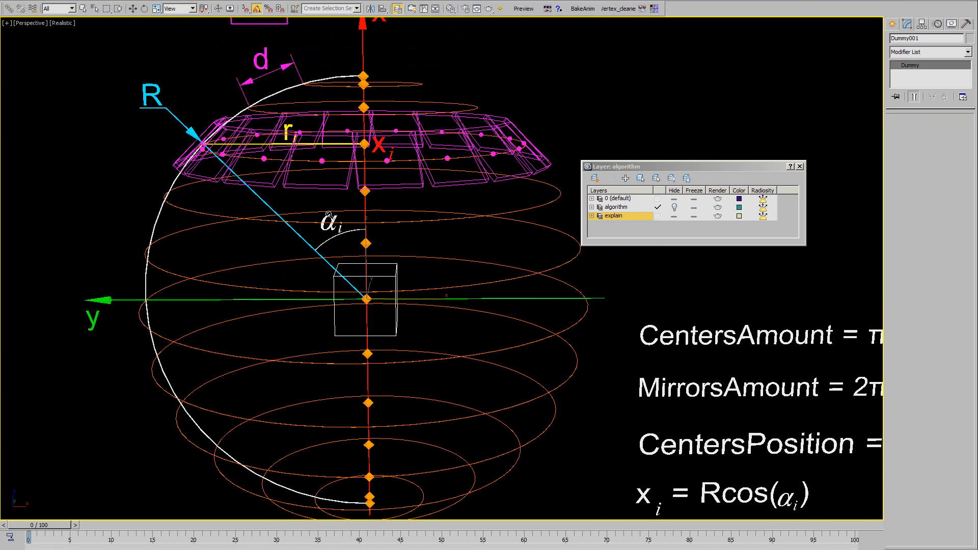
key(alt+Tab)
middle_drag(491, 205, 423, 209)
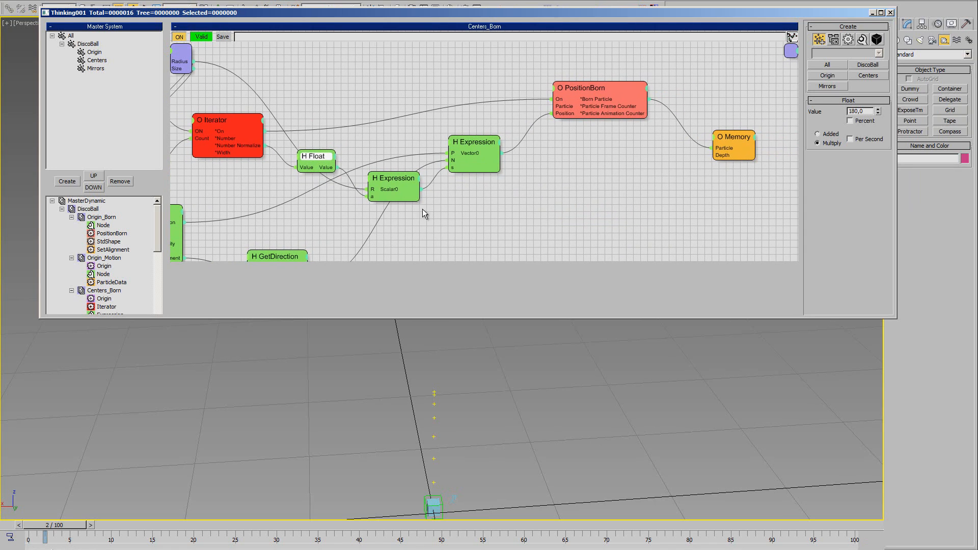
click(731, 136)
drag(849, 131, 846, 265)
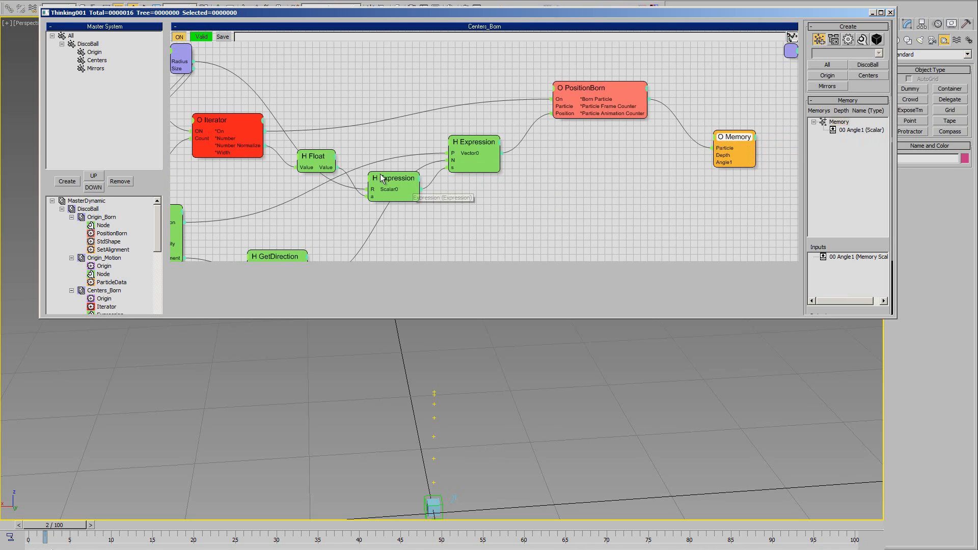
drag(337, 168, 715, 162)
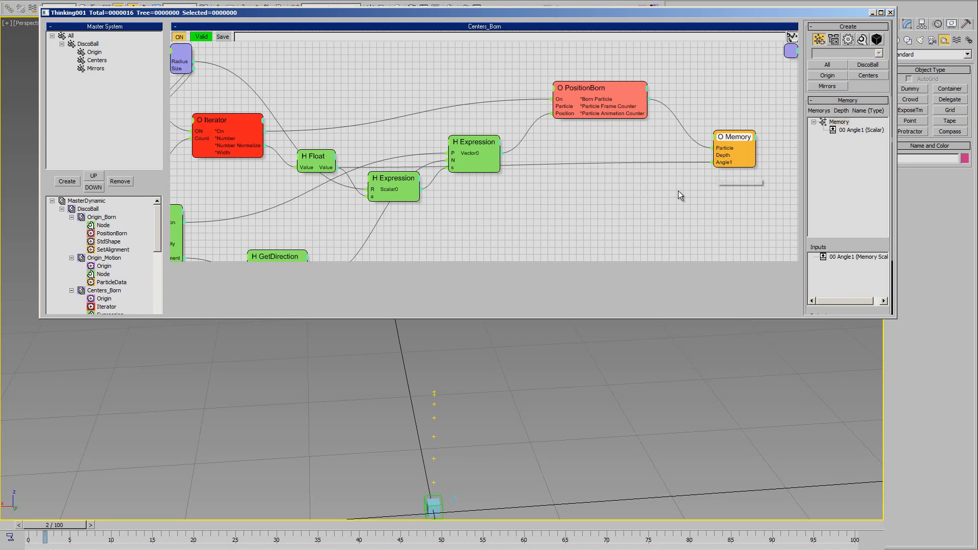
mouse_move(630, 200)
middle_down()
mouse_move(644, 194)
mouse_move(635, 206)
middle_up()
drag(738, 148, 739, 118)
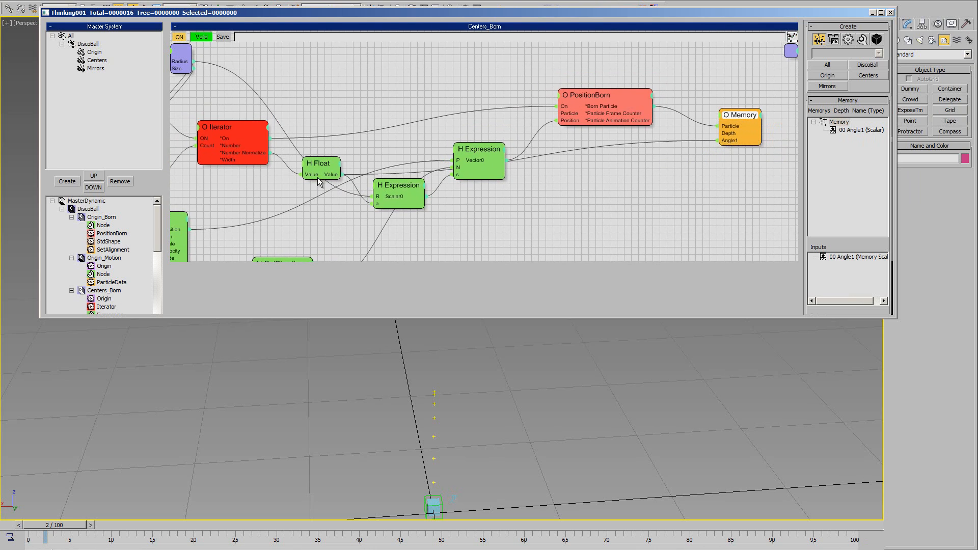
middle_drag(317, 178, 419, 160)
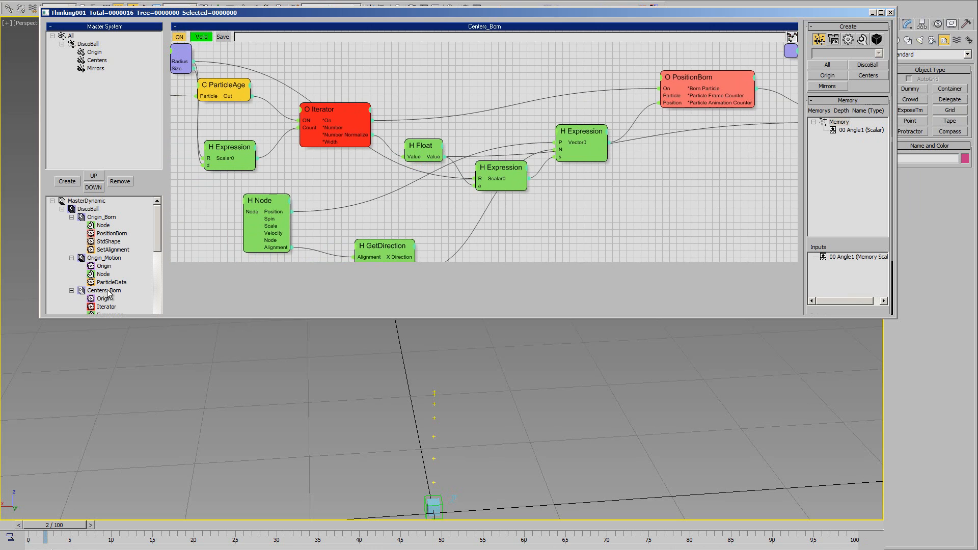
In Mirrors_Born, add a Memory operator below the Centers group node and feed it the Centers particle.
drag(158, 242, 160, 285)
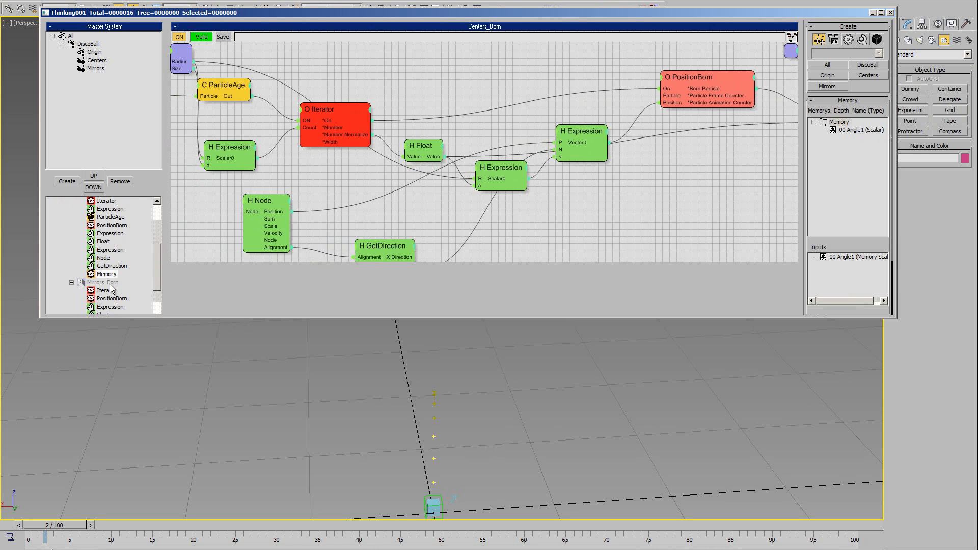
click(102, 282)
middle_drag(390, 147, 397, 193)
drag(264, 121, 206, 101)
right_click(222, 137)
mouse_move(248, 170)
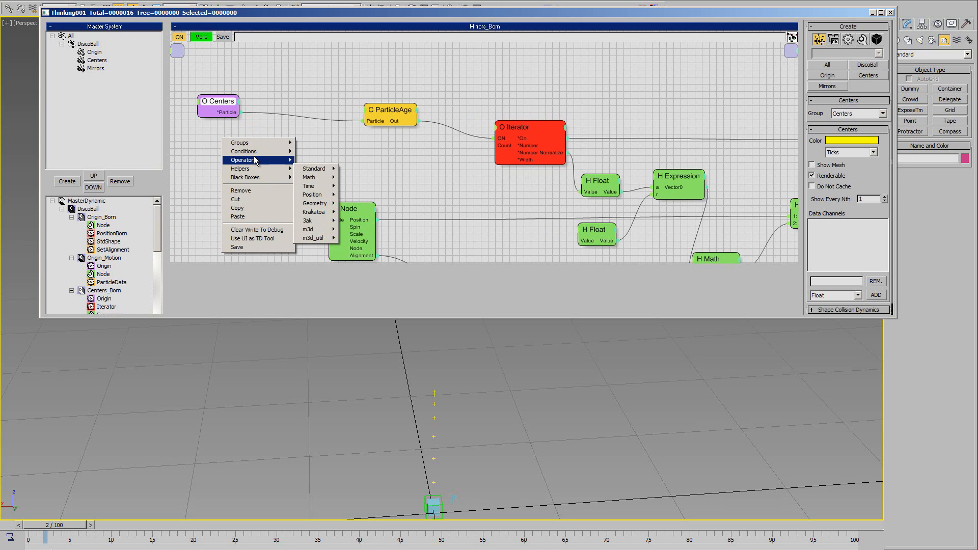
mouse_move(332, 160)
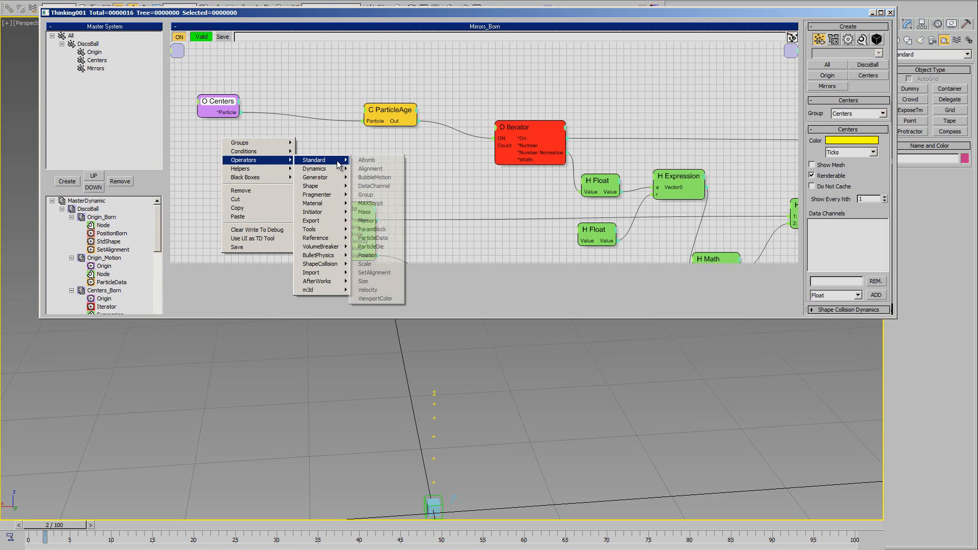
click(376, 222)
drag(241, 112, 315, 146)
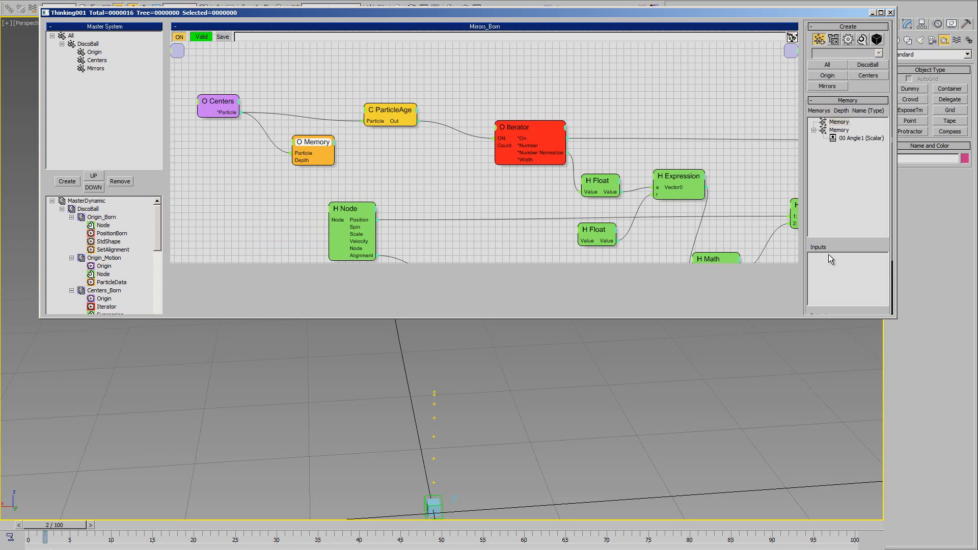
Expose the stored Angle1 scalar as an output of the Mirrors_Born Memory operator and shift the node slightly.
scroll(829, 255, down, 3)
drag(857, 72, 861, 283)
drag(309, 145, 279, 155)
middle_drag(377, 145, 396, 127)
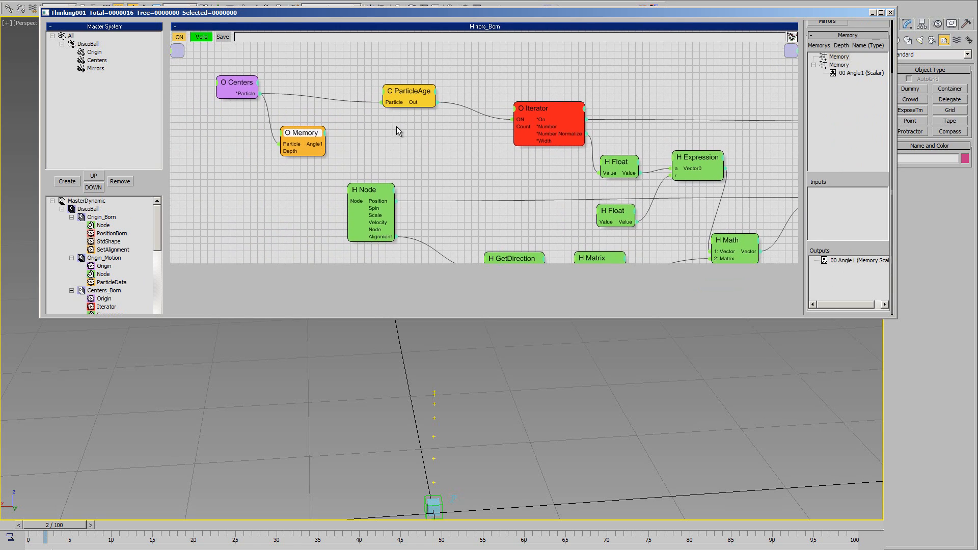
Copy the pi*R/d+1 Expression helper from Centers_Born.
right_click(359, 119)
click(456, 178)
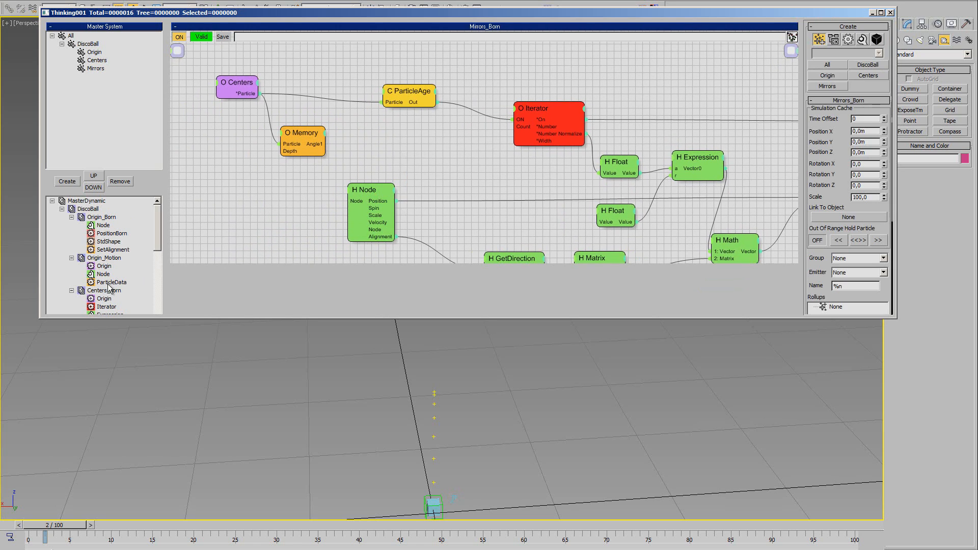
mouse_move(158, 236)
mouse_down()
mouse_move(161, 271)
mouse_move(162, 251)
mouse_up()
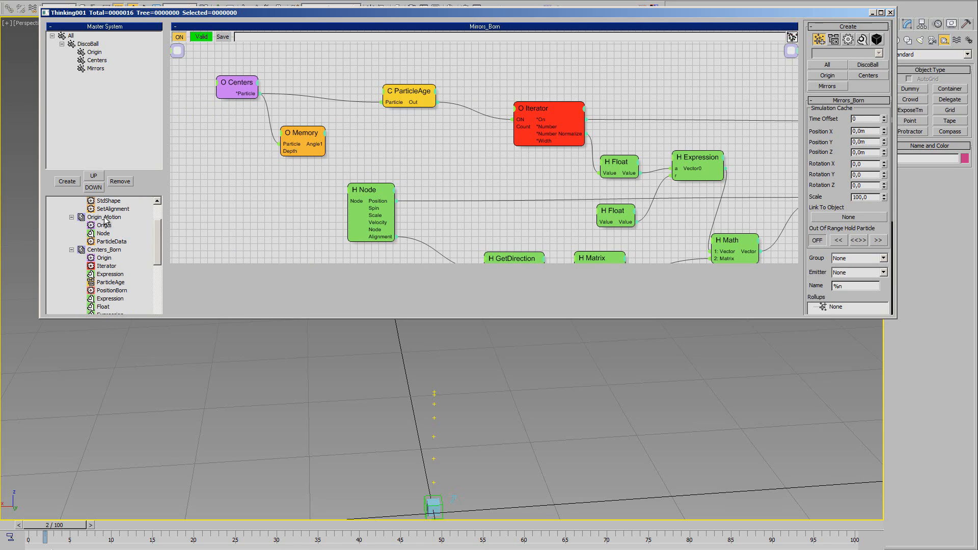
click(108, 250)
middle_drag(400, 196, 596, 231)
click(425, 194)
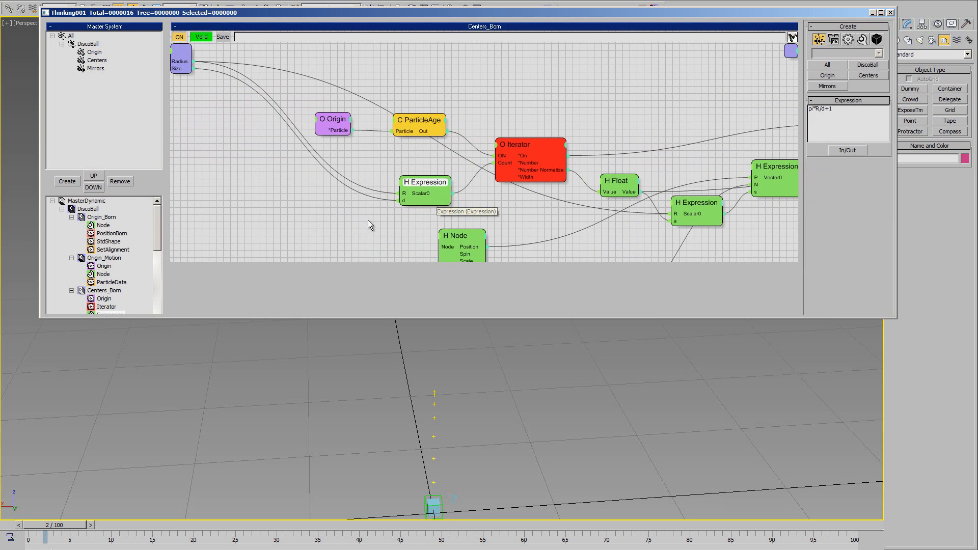
right_click(368, 220)
click(358, 292)
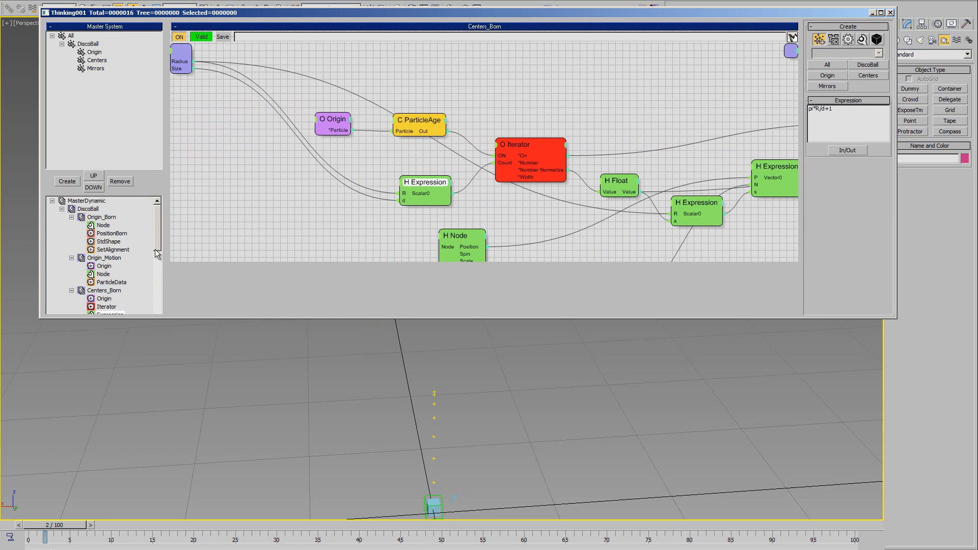
Paste the copied Expression helper into Mirrors_Born and place it between the Memory and Iterator nodes.
drag(157, 248, 160, 282)
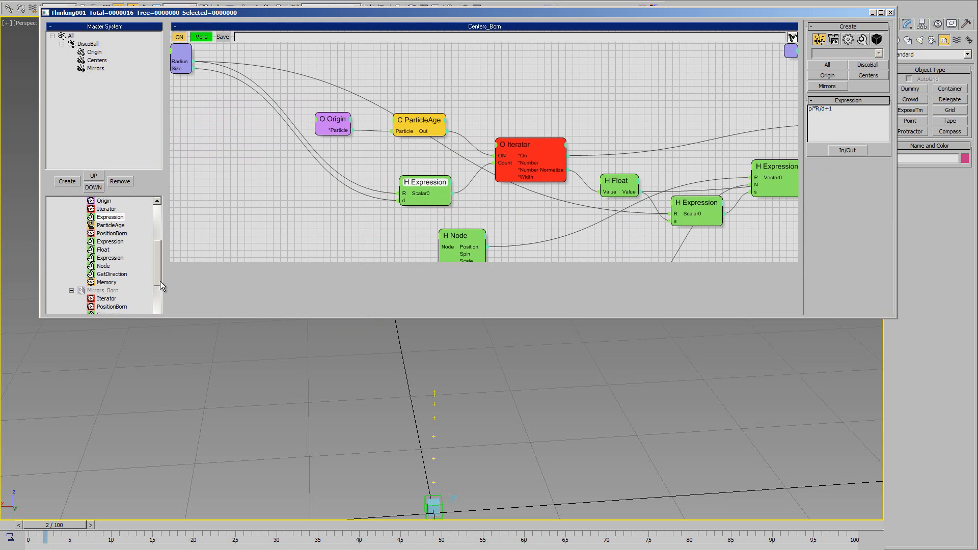
click(103, 291)
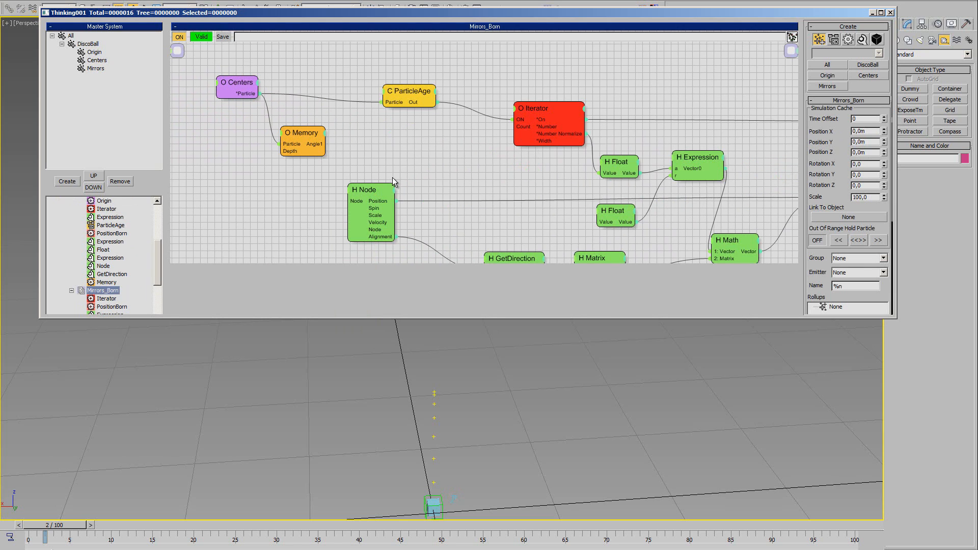
right_click(436, 152)
click(421, 227)
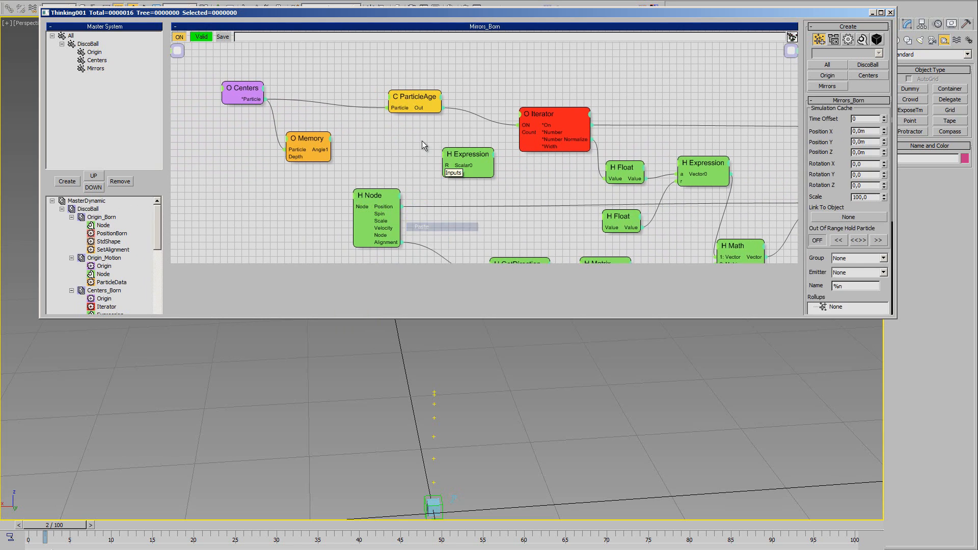
click(428, 149)
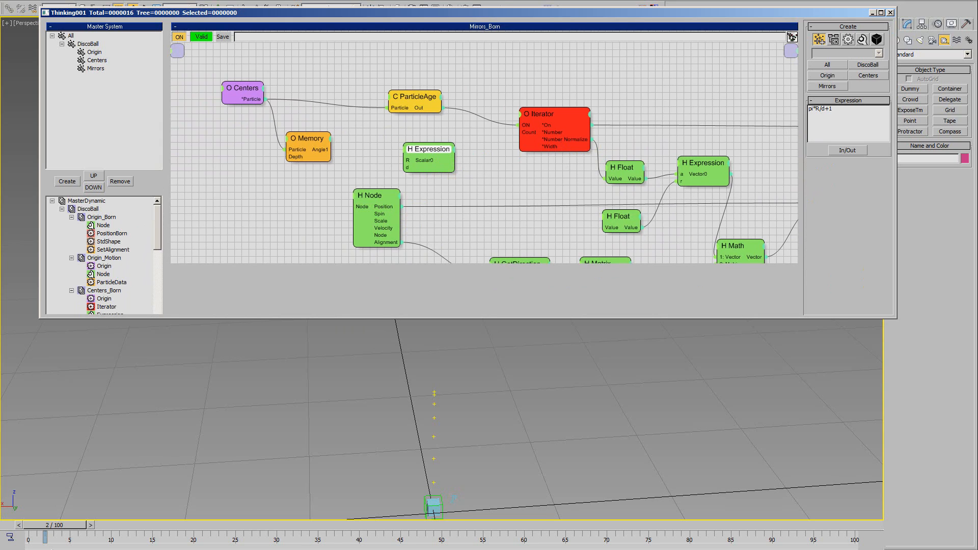
Add a Scalar input named a to the pasted Expression helper.
click(846, 150)
mouse_move(865, 152)
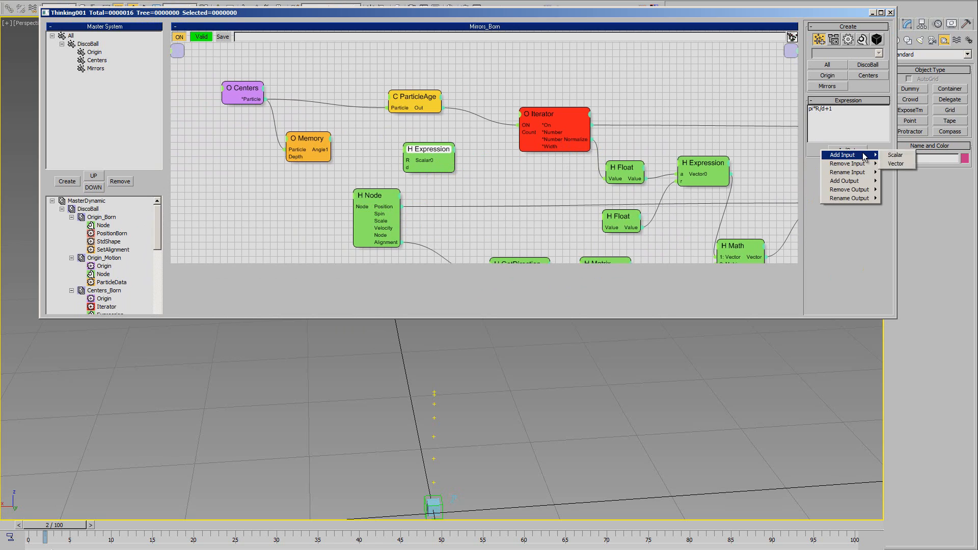
click(895, 154)
text(a)
key(Return)
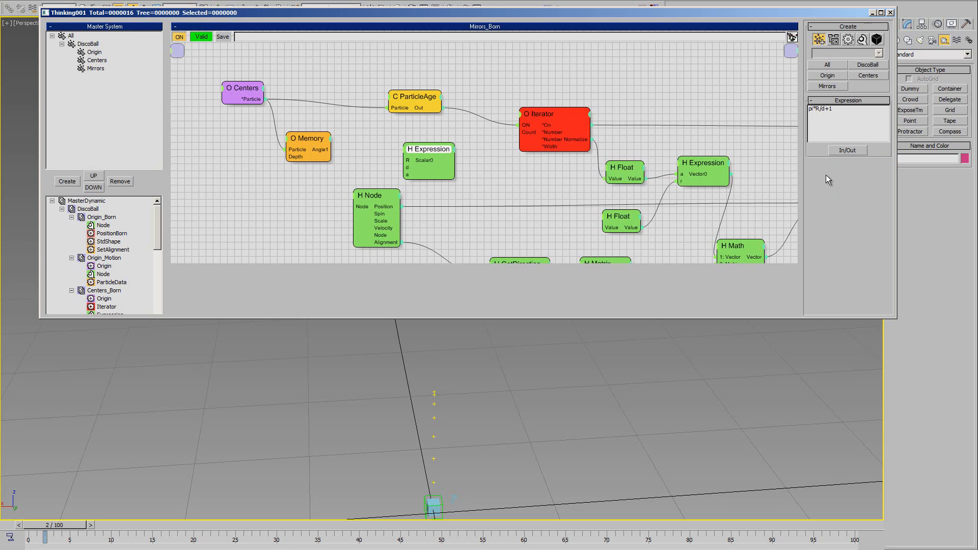
Rewrite the expression as pi*R*sin(a)/d, consulting the ring radius formula in the diagram scene.
key(BackSpace)
text(r)
key(BackSpace)
key(BackSpace)
key(alt+Tab)
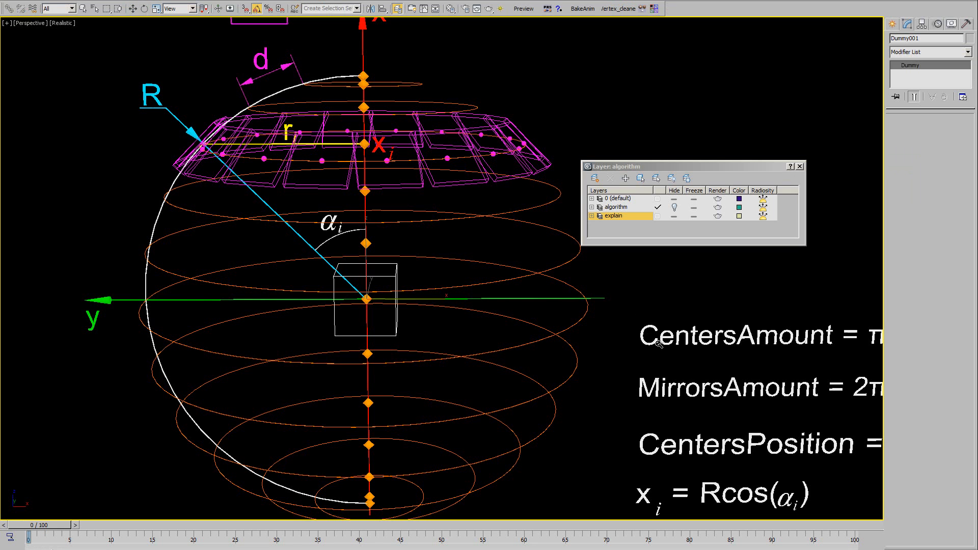
middle_drag(710, 504, 548, 365)
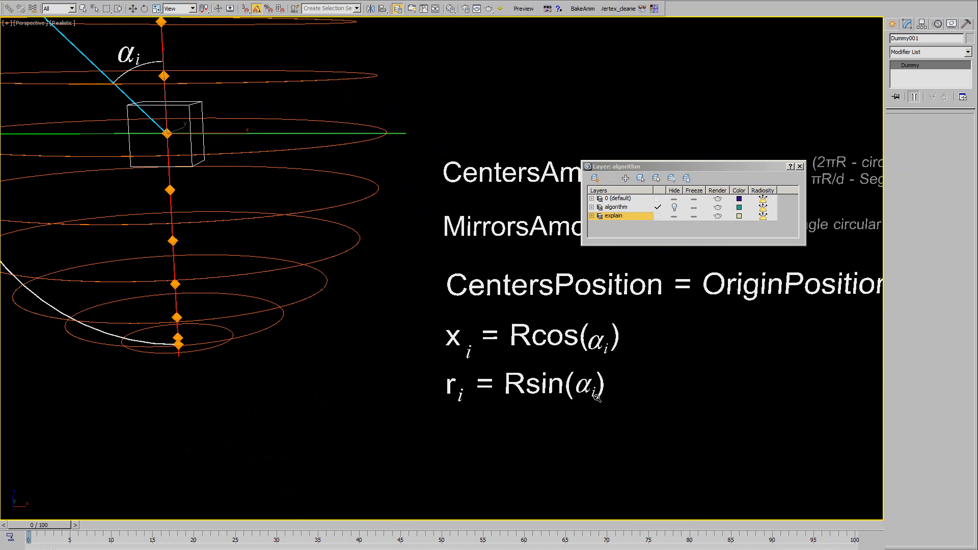
key(alt+Tab)
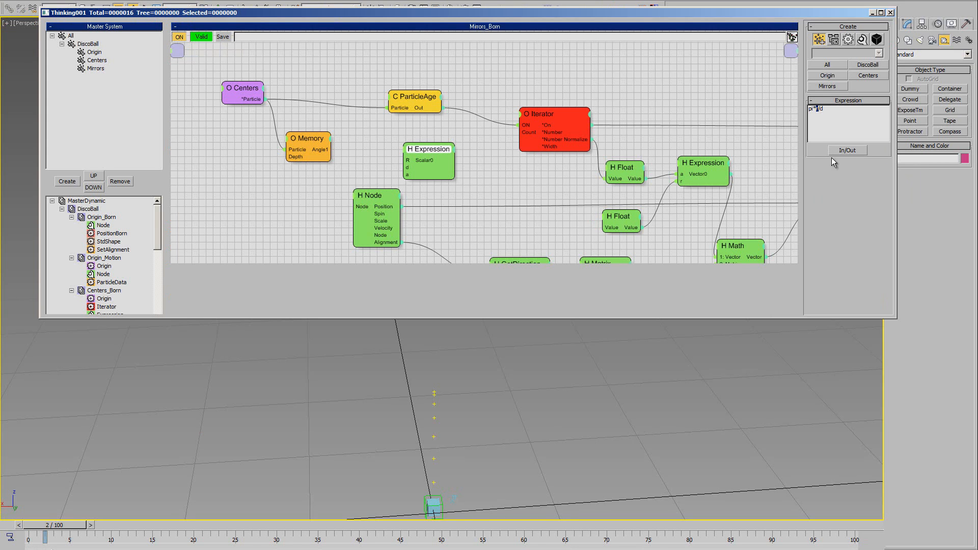
text(R)
text(*sin)
text(())
text(a)
Link the expression's R input to a new Mirrors_Born set input and rename that input Radius.
drag(422, 153, 424, 154)
middle_drag(237, 140, 255, 144)
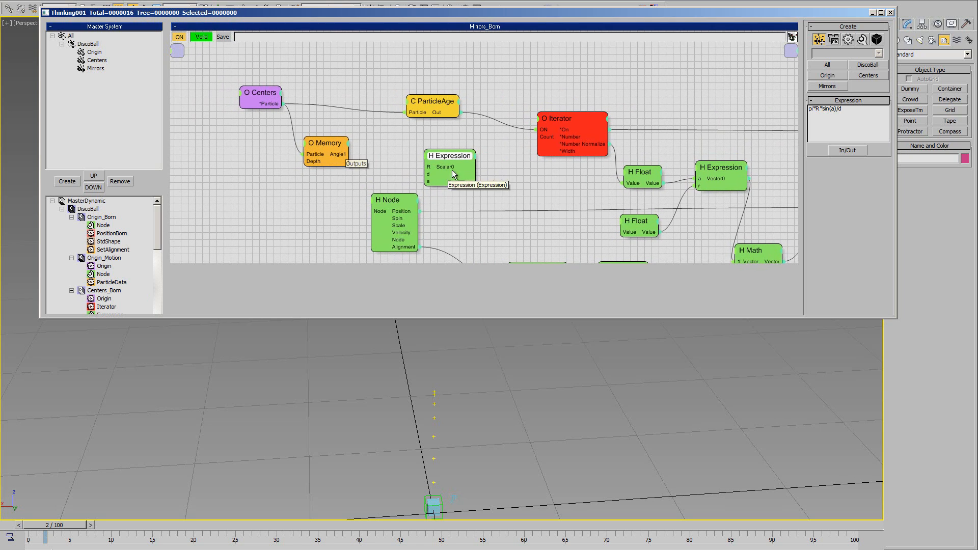
drag(425, 166, 184, 61)
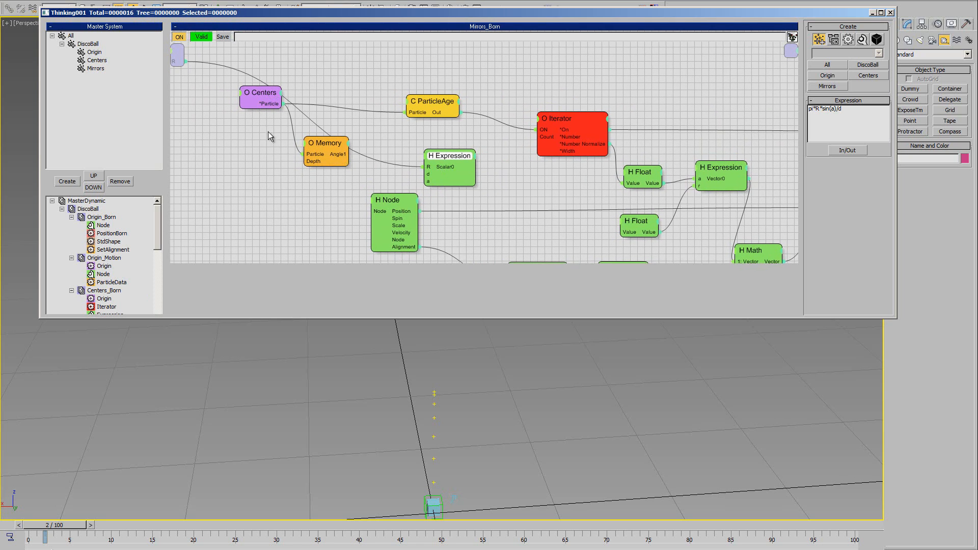
right_click(180, 65)
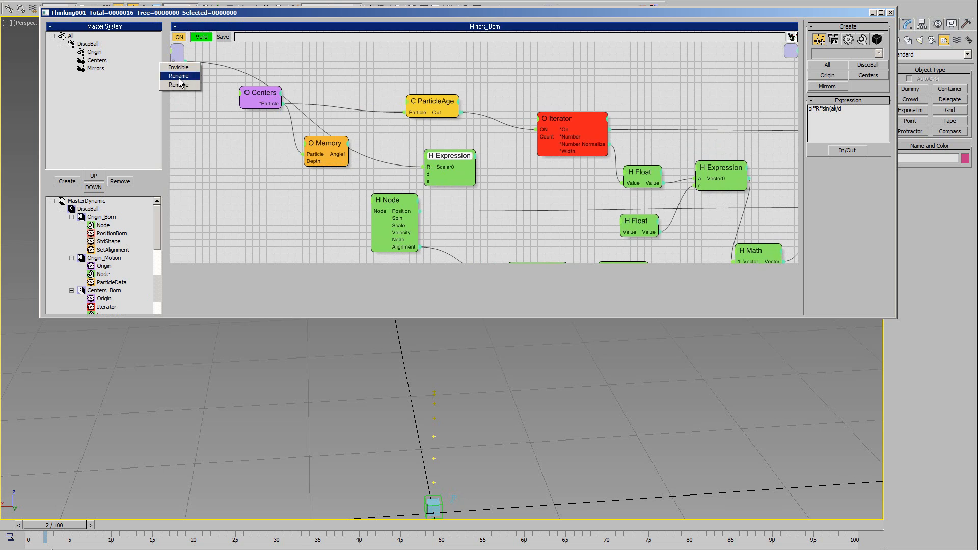
click(189, 73)
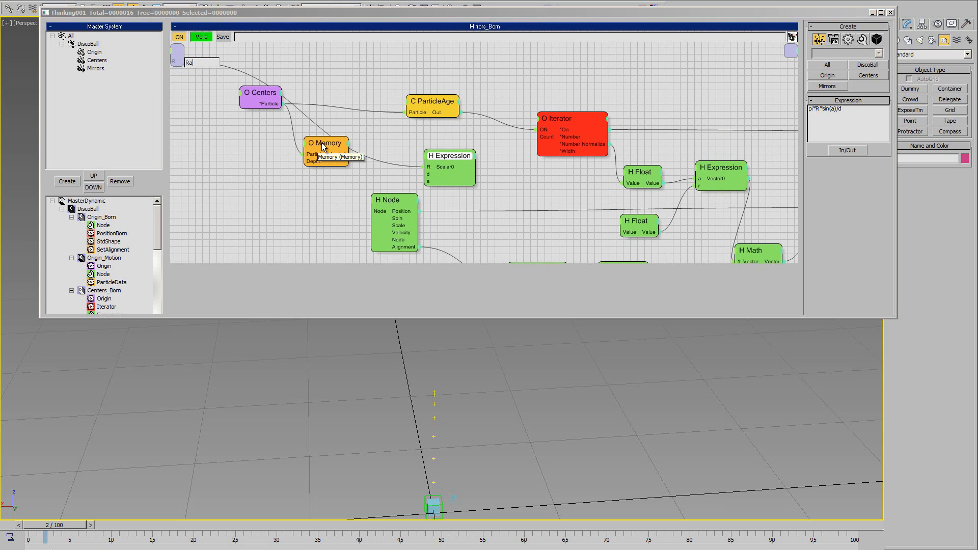
text(Radius)
key(Return)
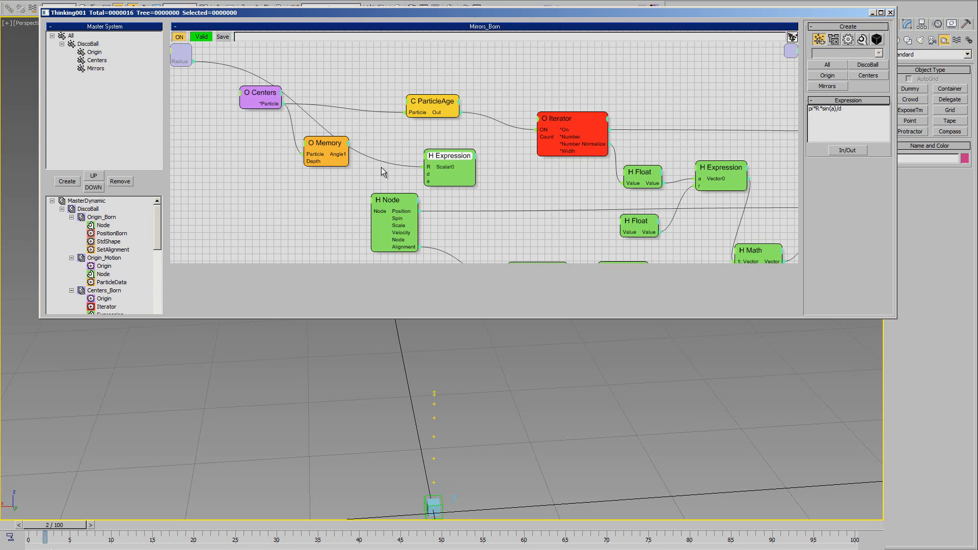
Link the expression's d input to another new set input and rename it Size.
drag(427, 175, 189, 69)
right_click(180, 69)
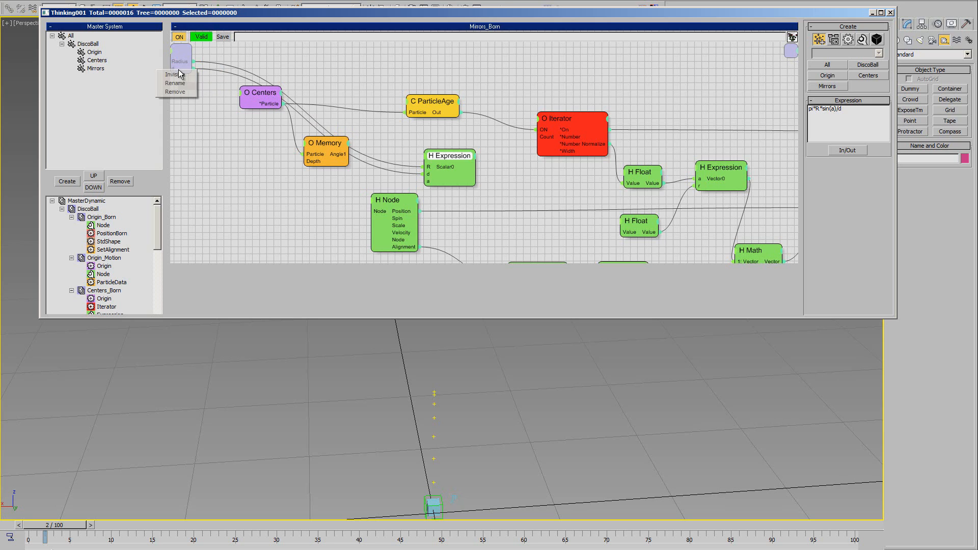
click(175, 83)
text(Size)
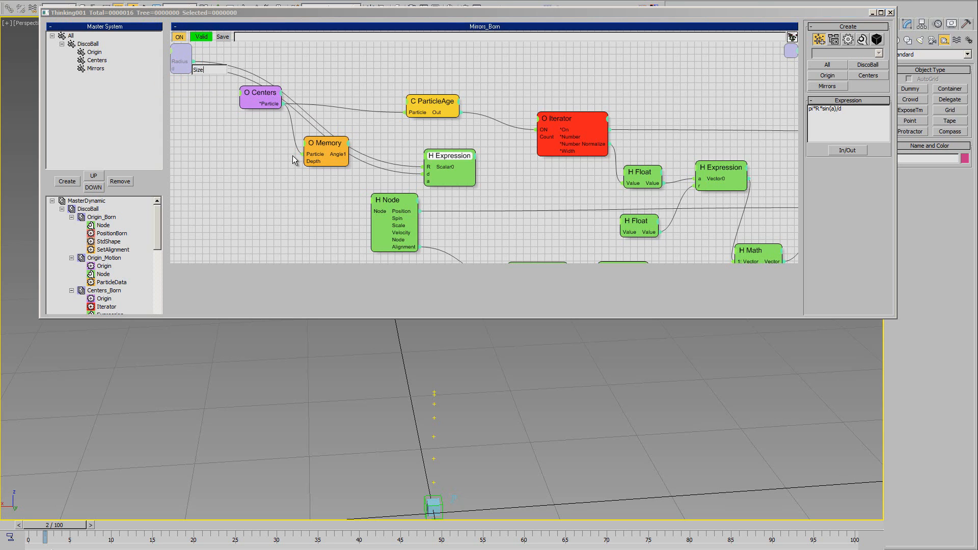
key(Return)
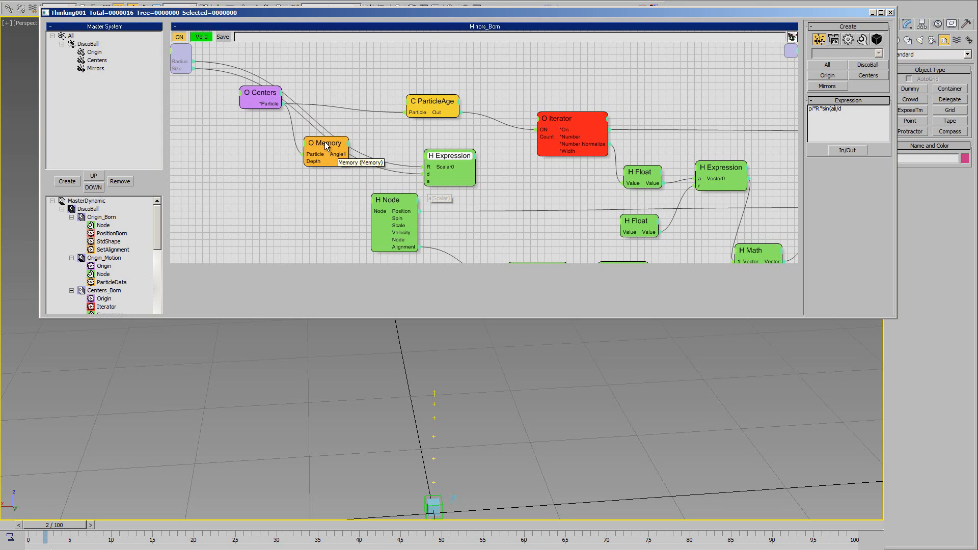
Wire Memory's Angle1 into the expression's a input and its Scalar0 output into the Iterator's Count, tidying both nodes.
drag(325, 142, 426, 181)
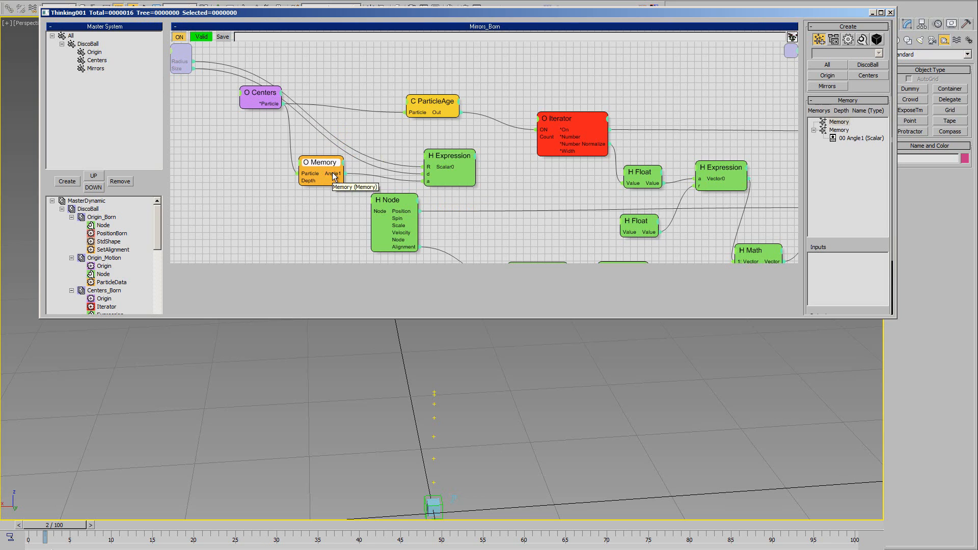
drag(329, 165, 333, 165)
drag(457, 157, 537, 140)
drag(453, 158, 443, 154)
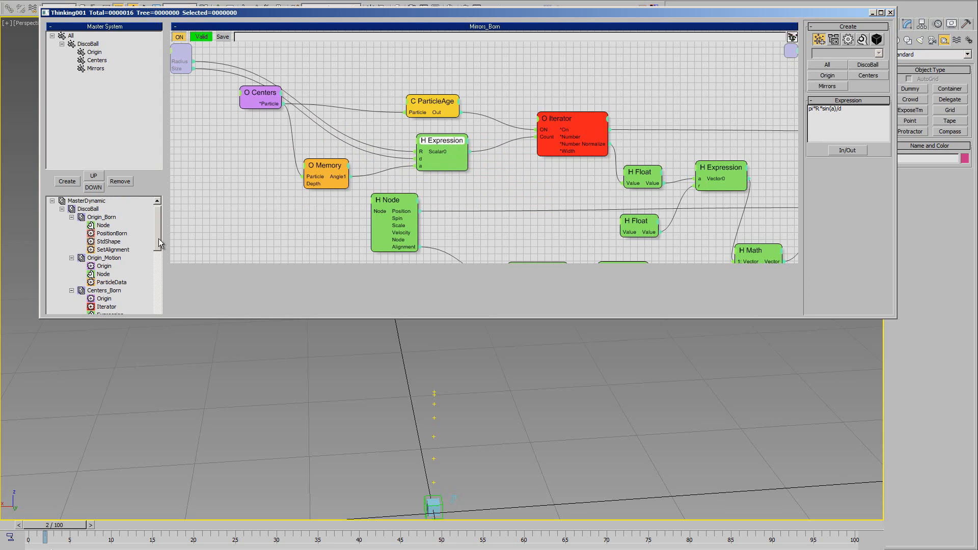
In the DiscoBall set, place Mirrors_Born below Centers_Born and wire the Radius and Size values into its matching inputs.
click(102, 209)
middle_drag(414, 202, 415, 229)
click(438, 198)
drag(309, 131, 487, 179)
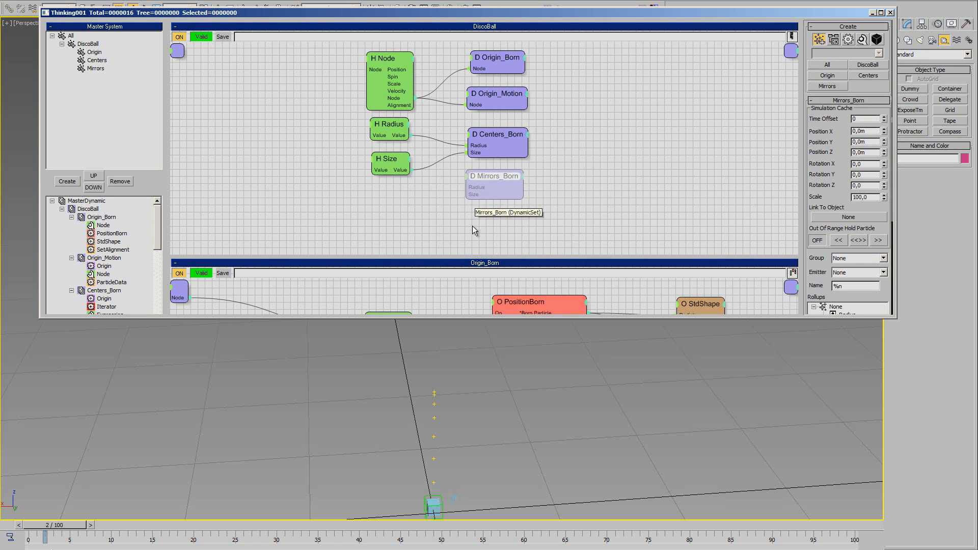
middle_drag(470, 206, 485, 213)
mouse_move(481, 195)
mouse_down()
mouse_move(423, 154)
mouse_move(425, 142)
mouse_move(424, 174)
mouse_move(498, 188)
mouse_up()
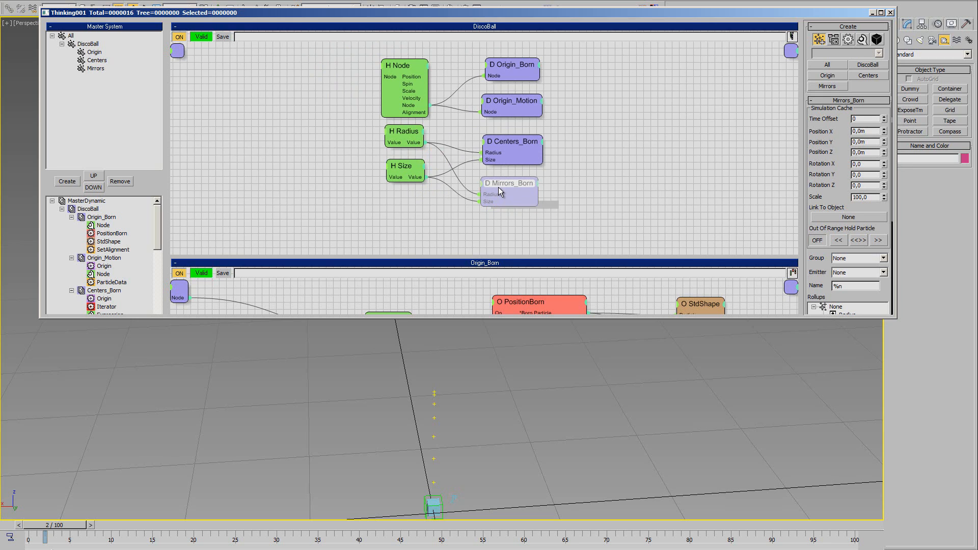
scroll(137, 262, down, 1)
Reopen the Mirrors_Born set and remove its Node helper together with its connections.
drag(160, 245, 163, 291)
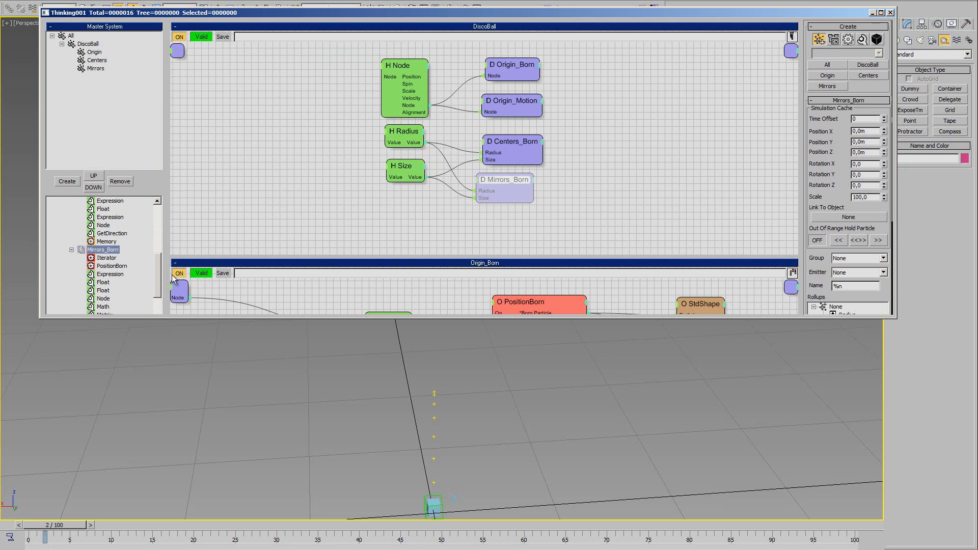
click(105, 267)
click(107, 250)
middle_drag(530, 191, 498, 214)
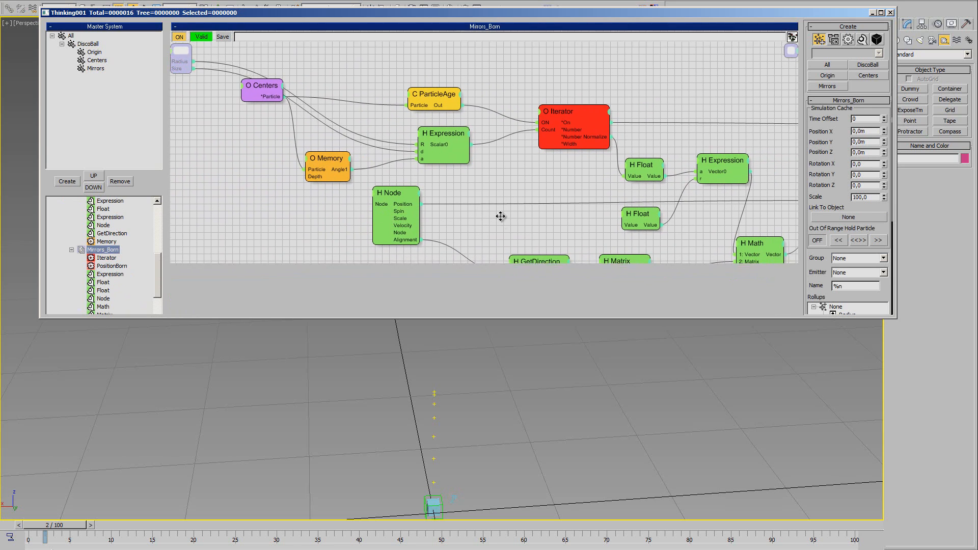
click(387, 197)
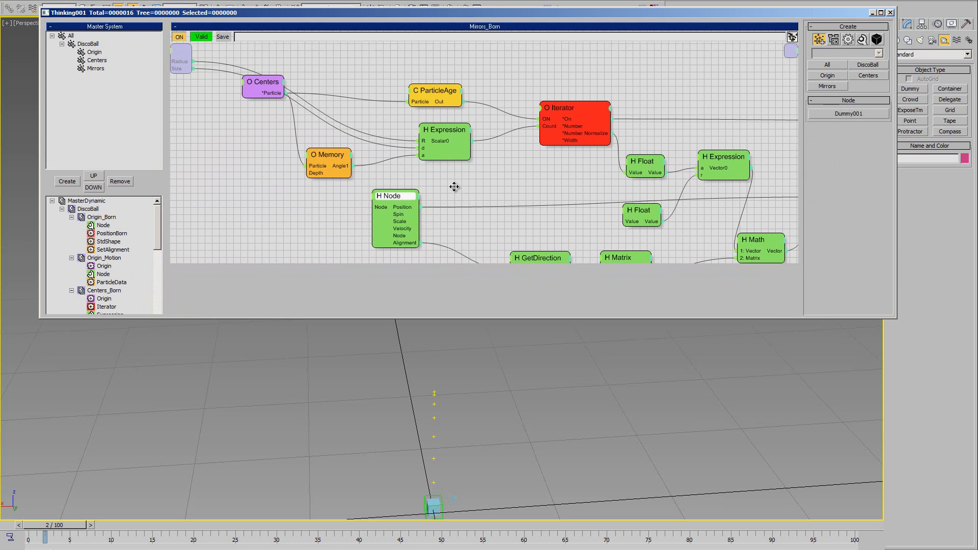
middle_drag(454, 185, 440, 167)
right_click(342, 178)
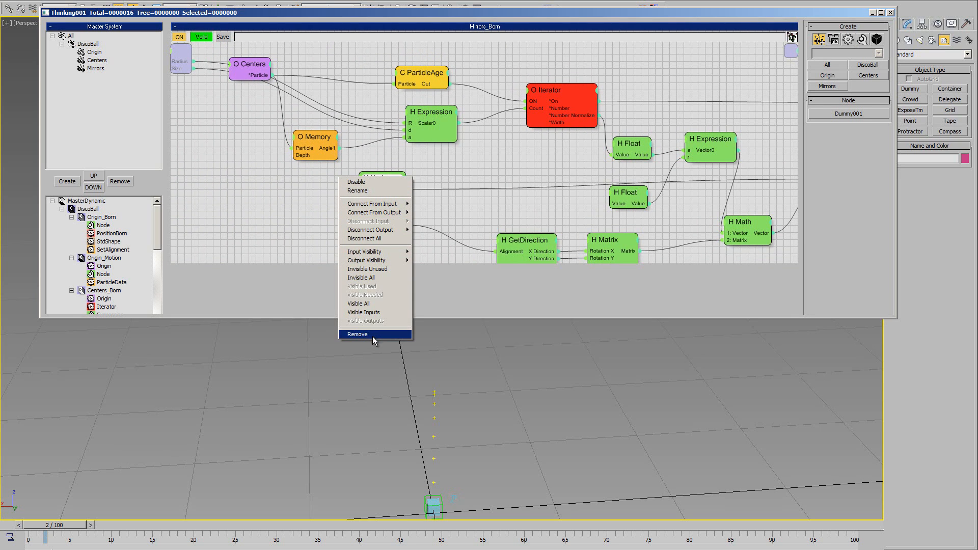
click(471, 184)
drag(377, 180, 383, 187)
middle_drag(442, 443, 445, 421)
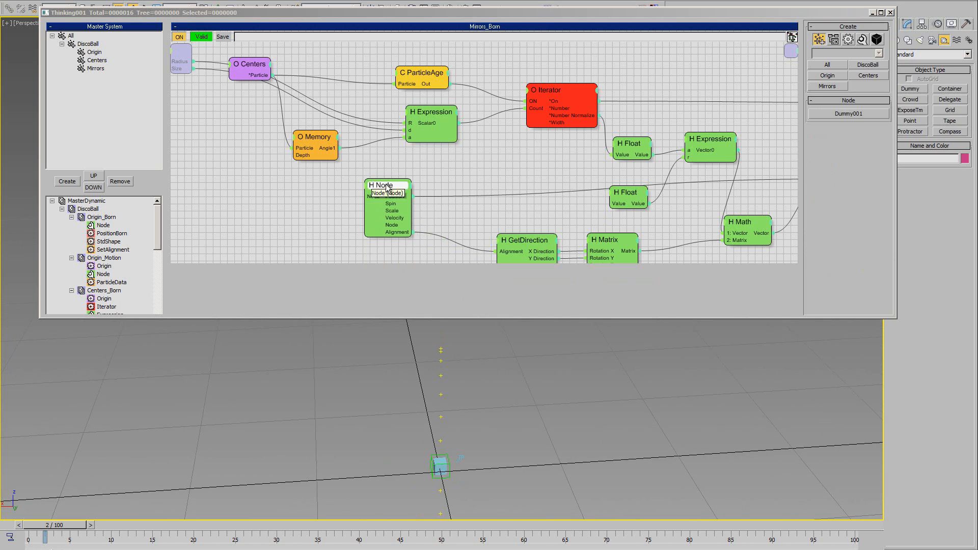
right_click(349, 186)
click(369, 346)
middle_drag(469, 183, 480, 162)
middle_drag(411, 178, 430, 201)
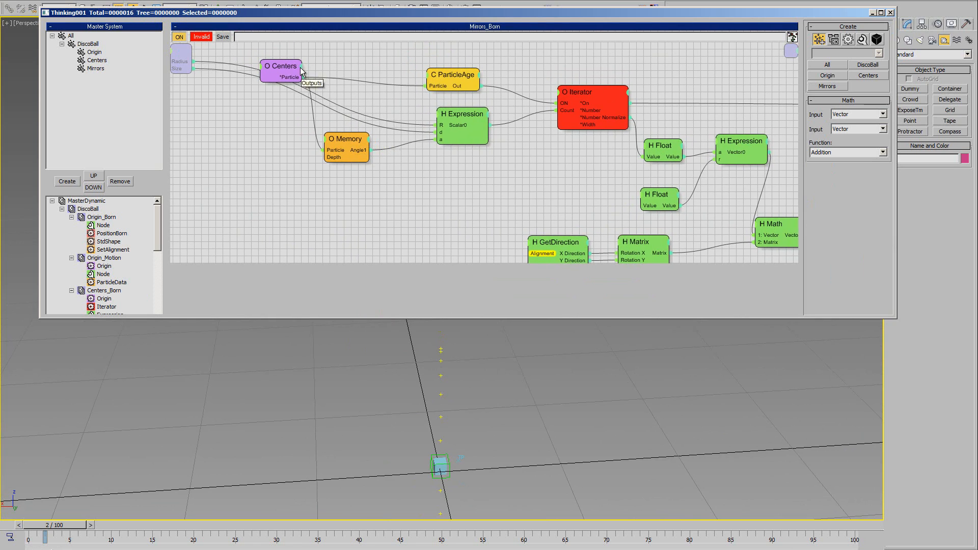
Expose the Alignment output on the Centers group node and wire it into GetDirection's Alignment input.
click(304, 77)
click(304, 143)
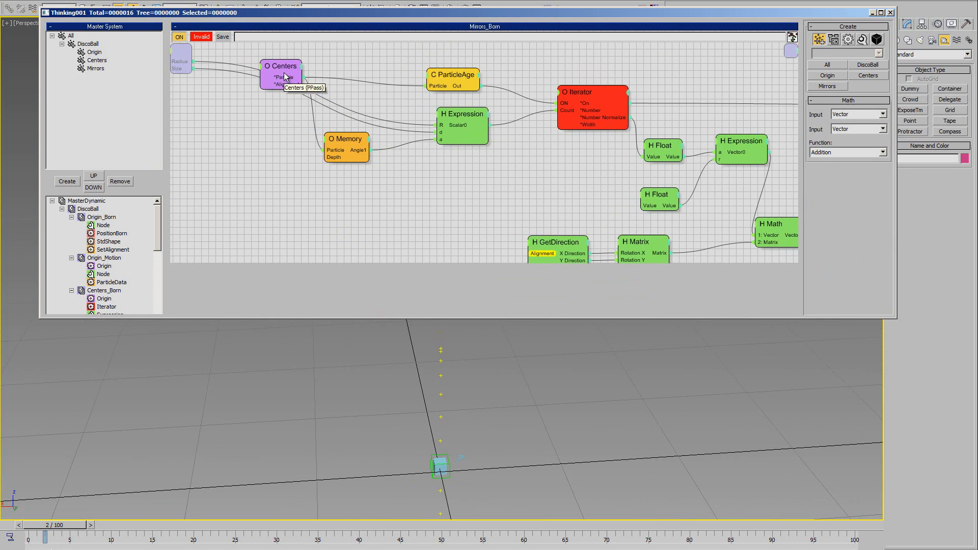
drag(286, 77, 530, 253)
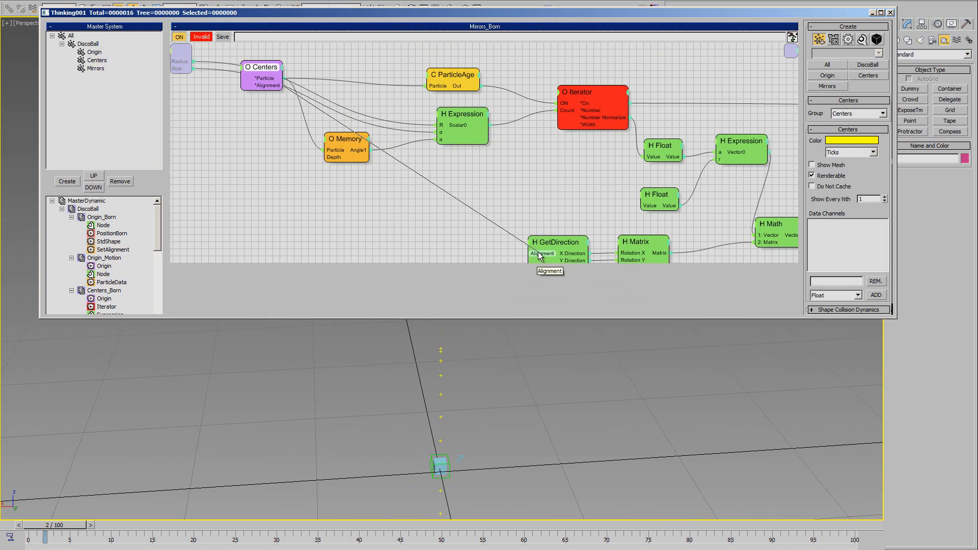
middle_drag(533, 247, 454, 216)
Expose the Position output on Centers and wire it into the first vector input of the final addition Math node.
drag(721, 192, 714, 192)
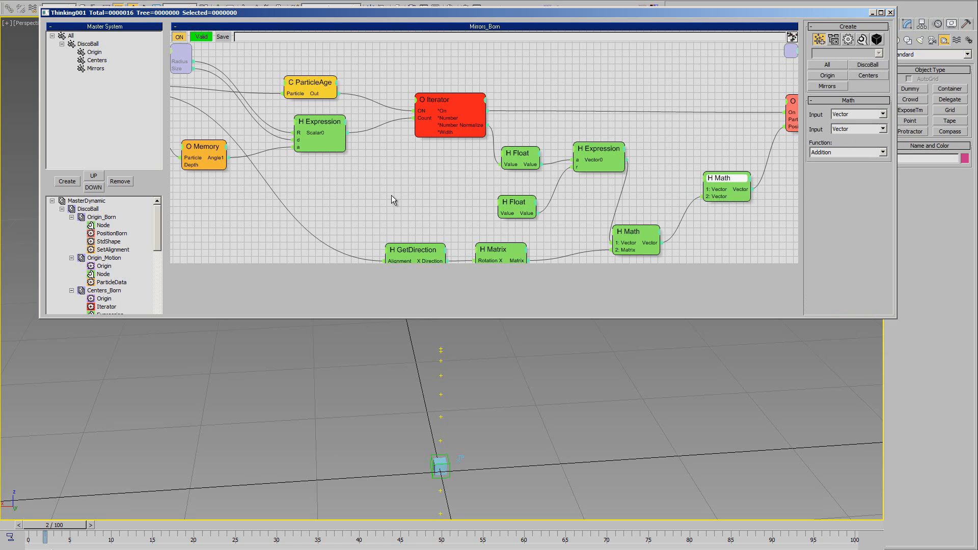
middle_drag(391, 194, 417, 206)
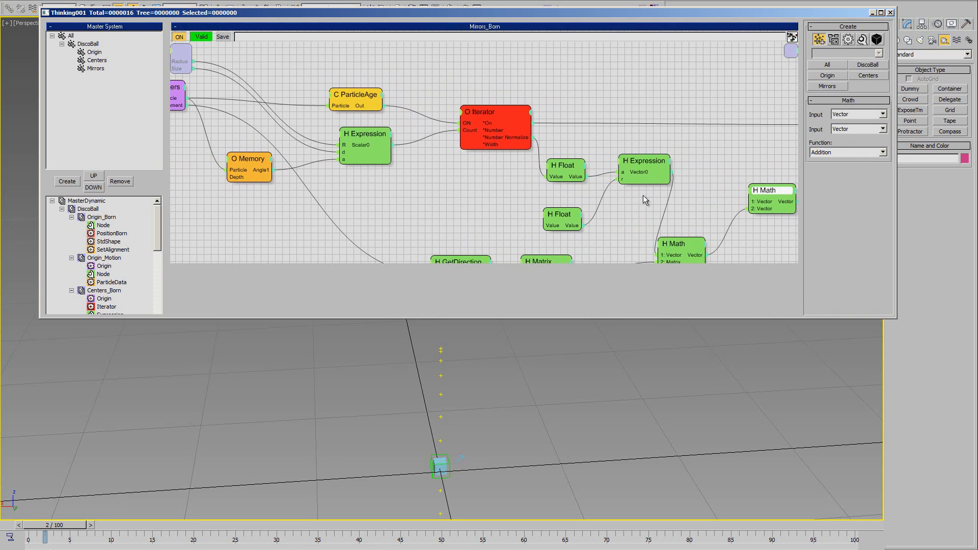
drag(39, 264, 20, 260)
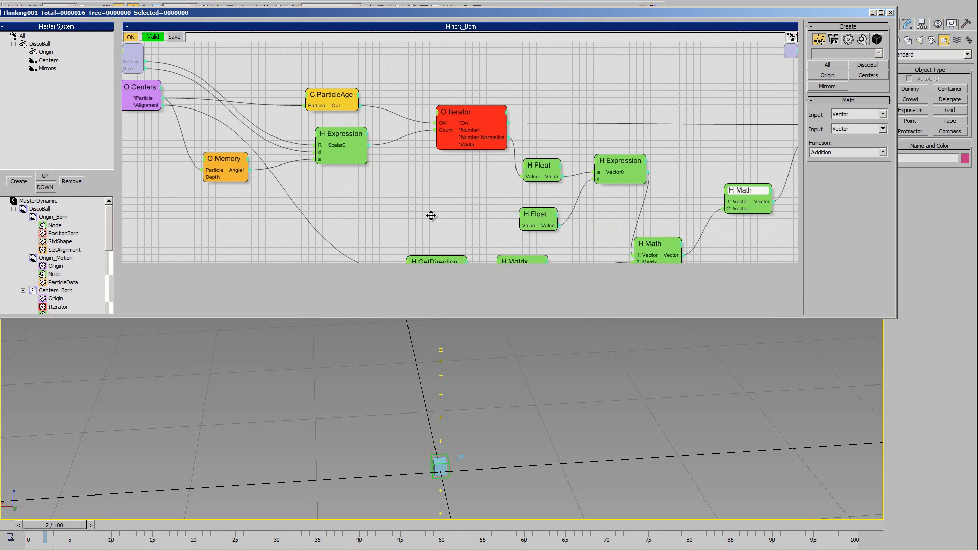
click(162, 77)
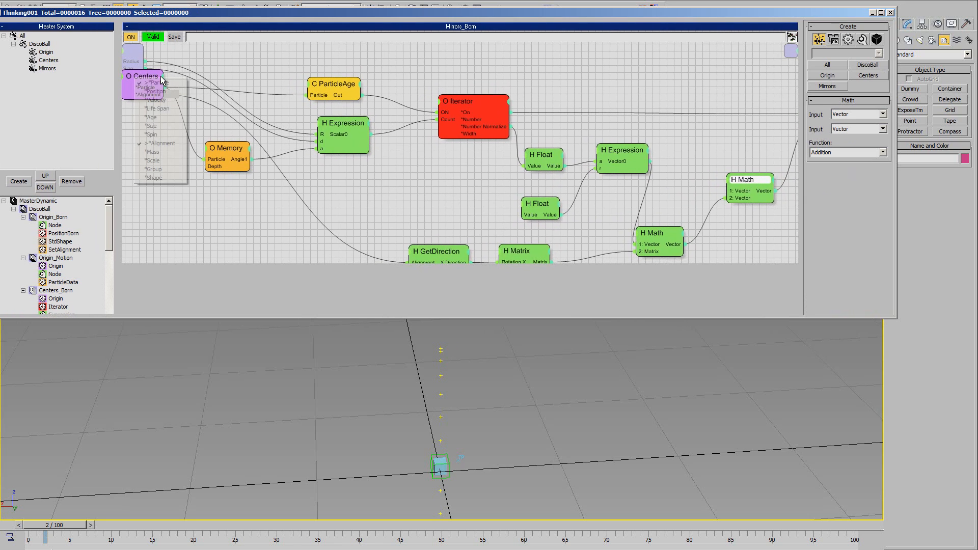
click(155, 91)
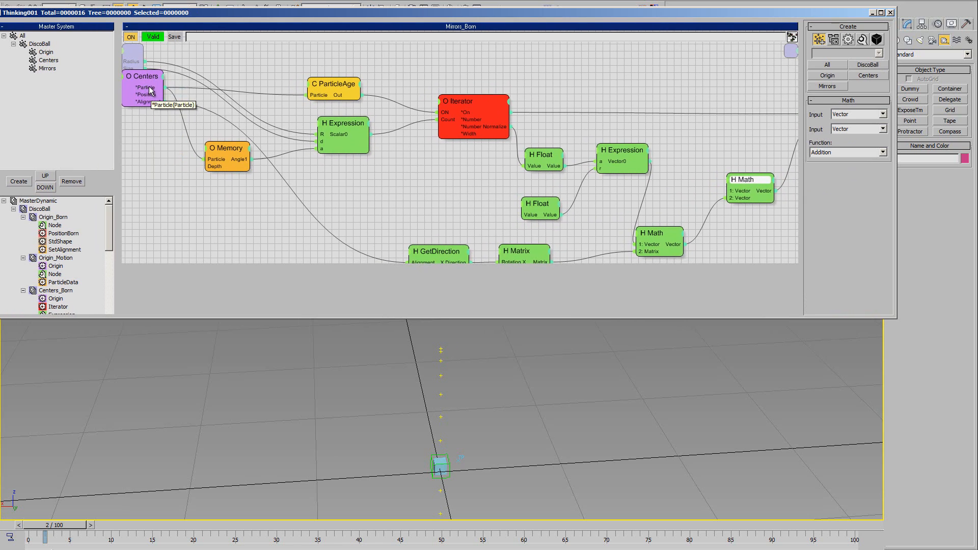
drag(164, 94, 737, 193)
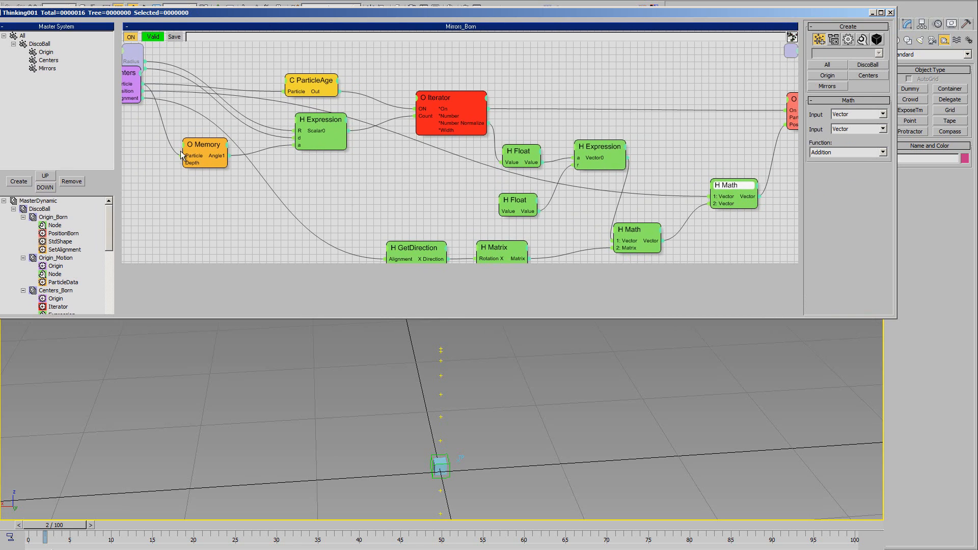
middle_drag(181, 154, 198, 179)
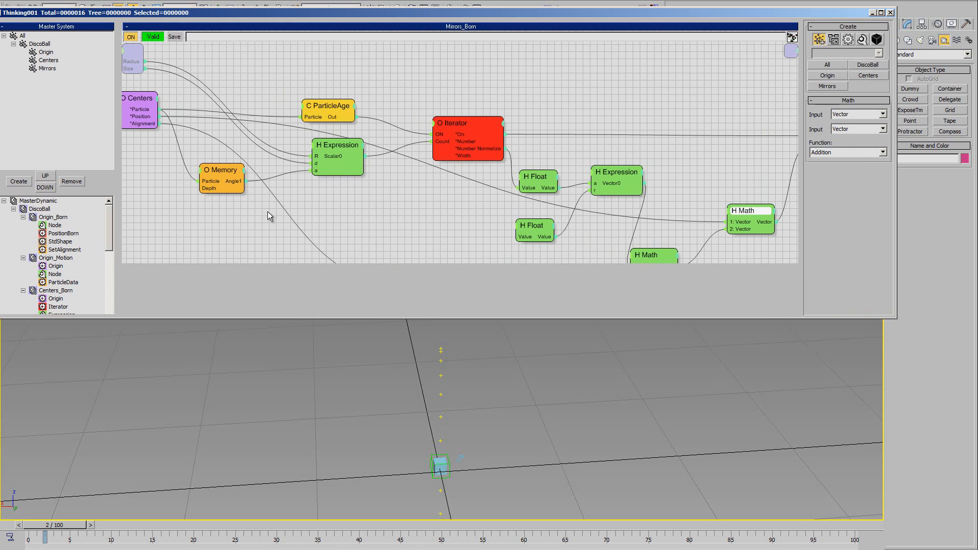
middle_drag(426, 212, 444, 202)
middle_drag(417, 204, 499, 191)
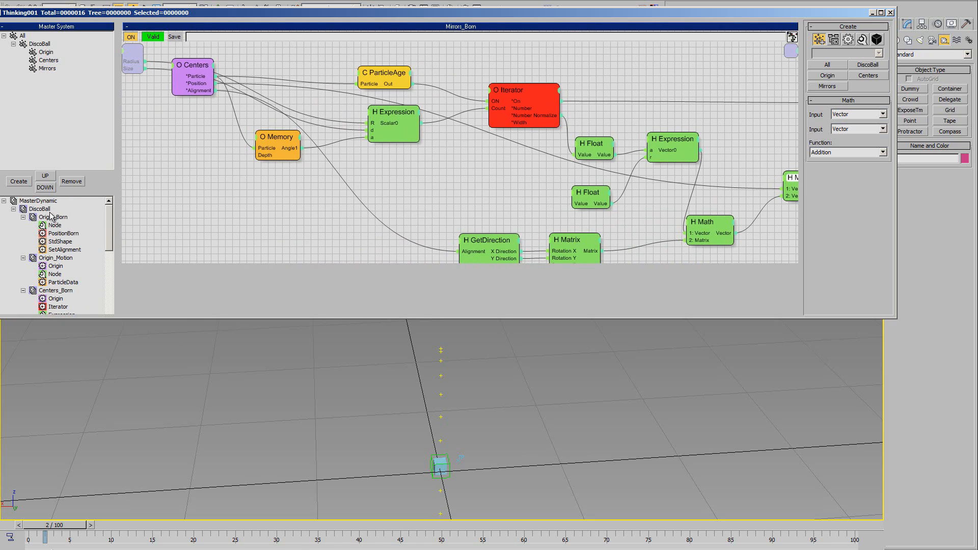
Enable the Mirrors_Born dynamic set and inspect the generated mirror particles in the perspective viewport.
drag(109, 234, 108, 276)
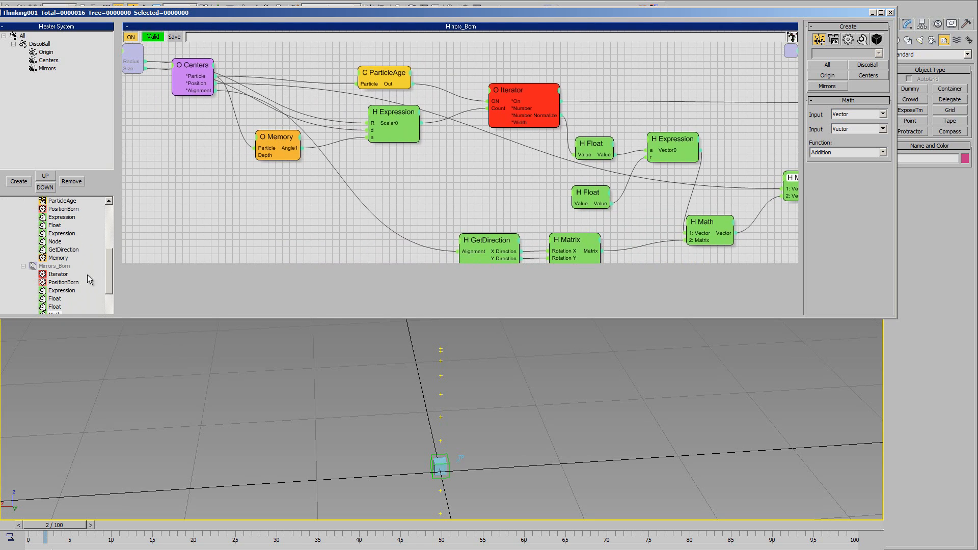
double_click(46, 269)
middle_drag(400, 423, 504, 428)
scroll(408, 426, down, 4)
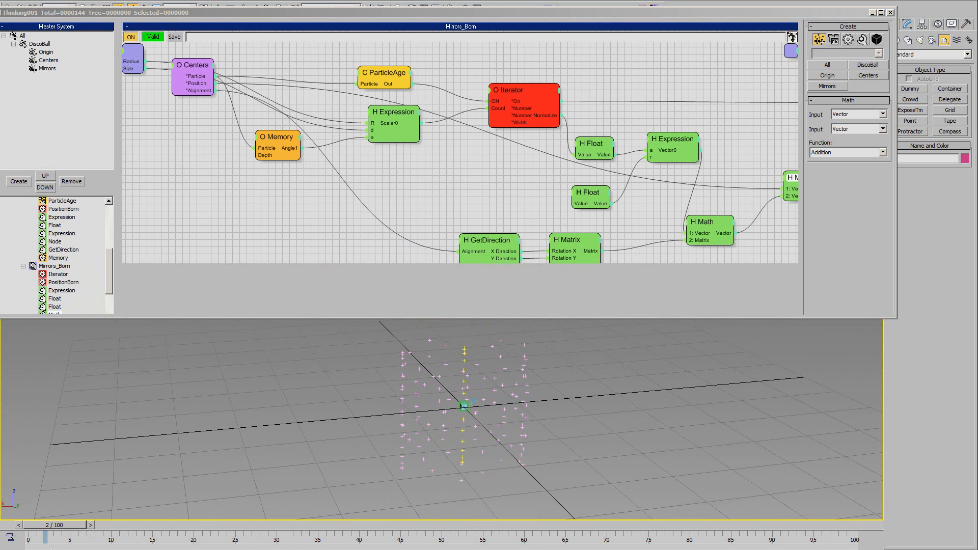
alt+middle_drag(365, 430, 151, 455)
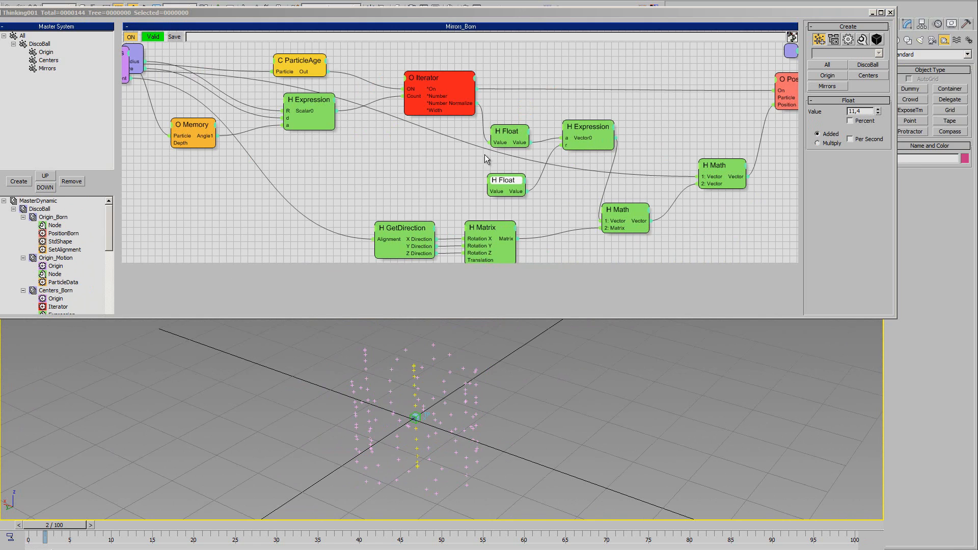
Shift the Float feeding the r input aside and duplicate the pi*R*sin(a)/d expression node below the original.
middle_drag(452, 165, 466, 171)
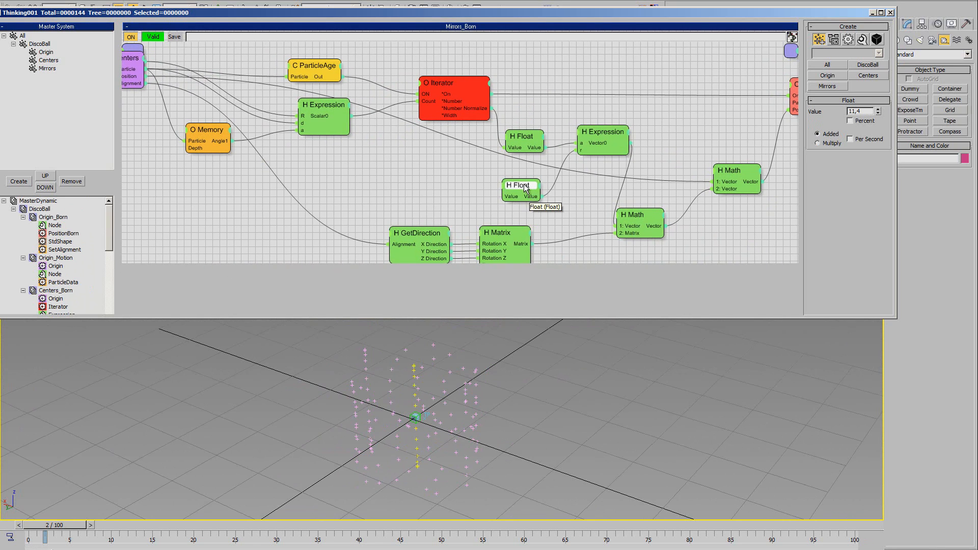
drag(525, 188, 498, 190)
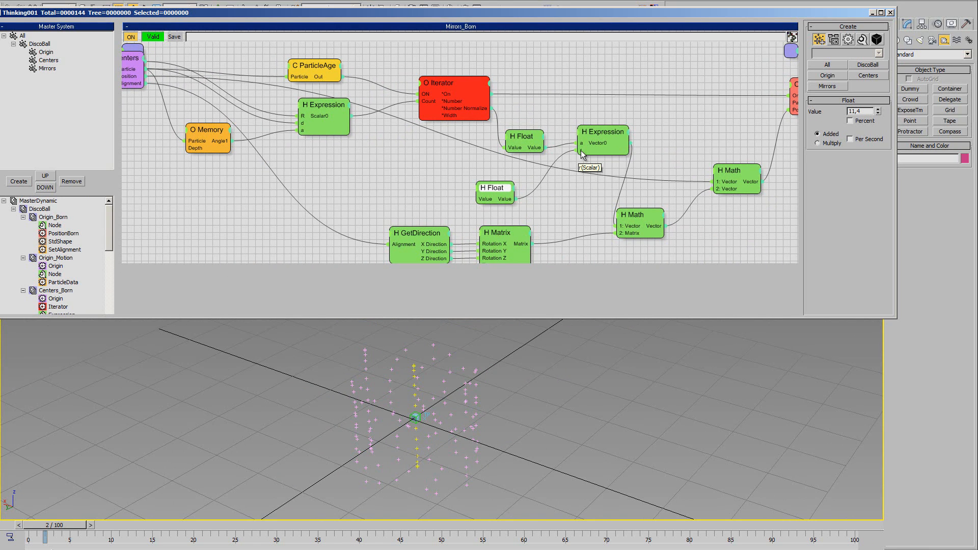
drag(336, 102, 338, 106)
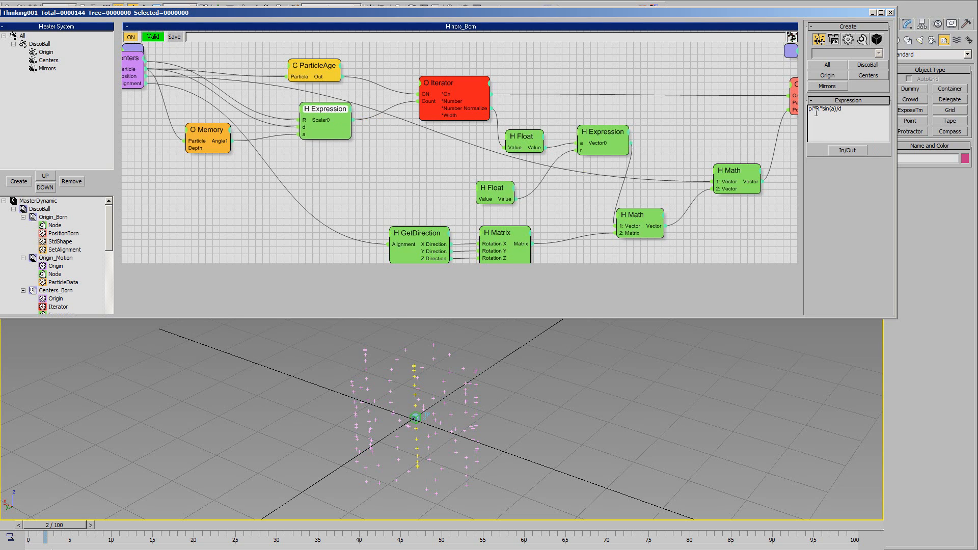
click(427, 180)
drag(498, 190, 495, 189)
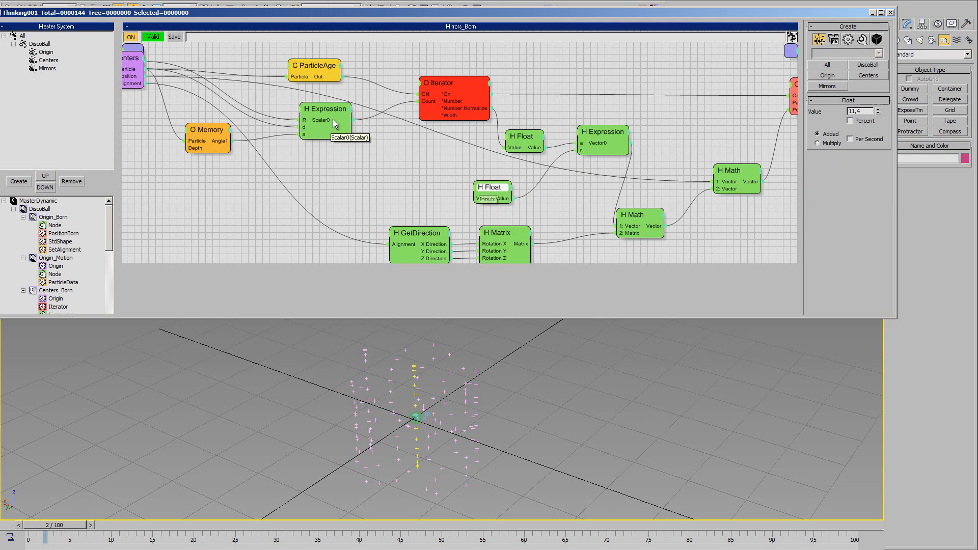
shift+drag(329, 119, 358, 164)
middle_drag(327, 155, 363, 158)
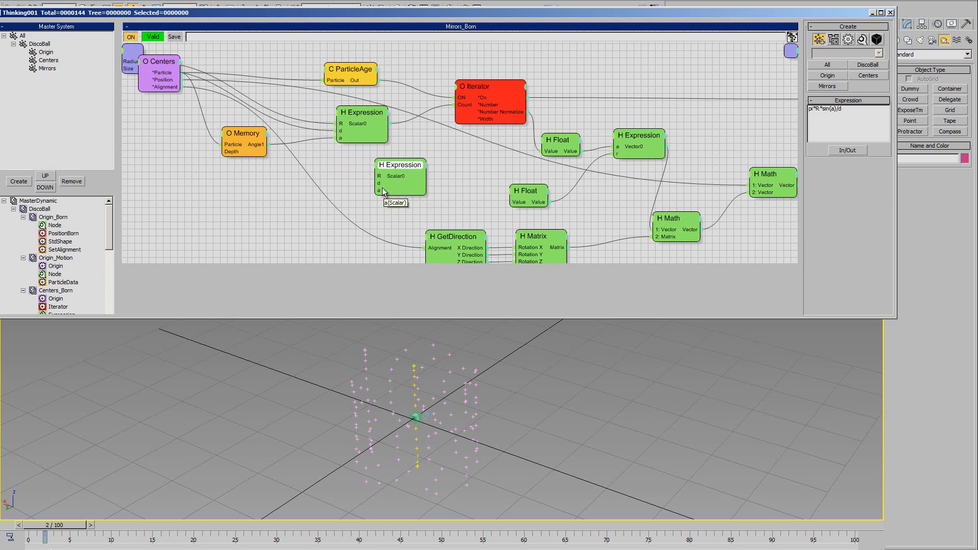
Wire the set's Radius into the duplicated expression's R input and Memory's Angle1 into its a input.
drag(380, 178, 128, 68)
middle_drag(369, 197, 428, 212)
drag(450, 204, 340, 159)
drag(474, 182, 483, 182)
right_click(457, 180)
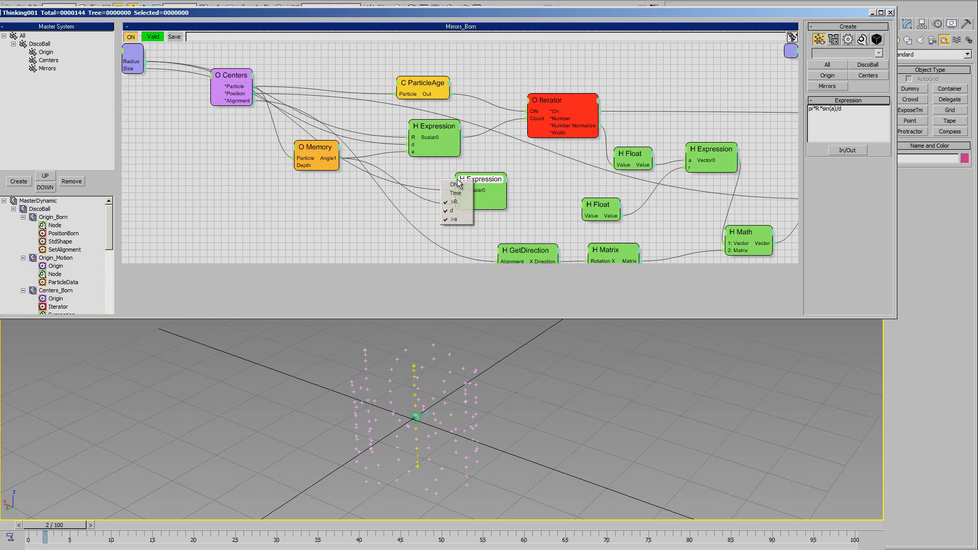
click(475, 183)
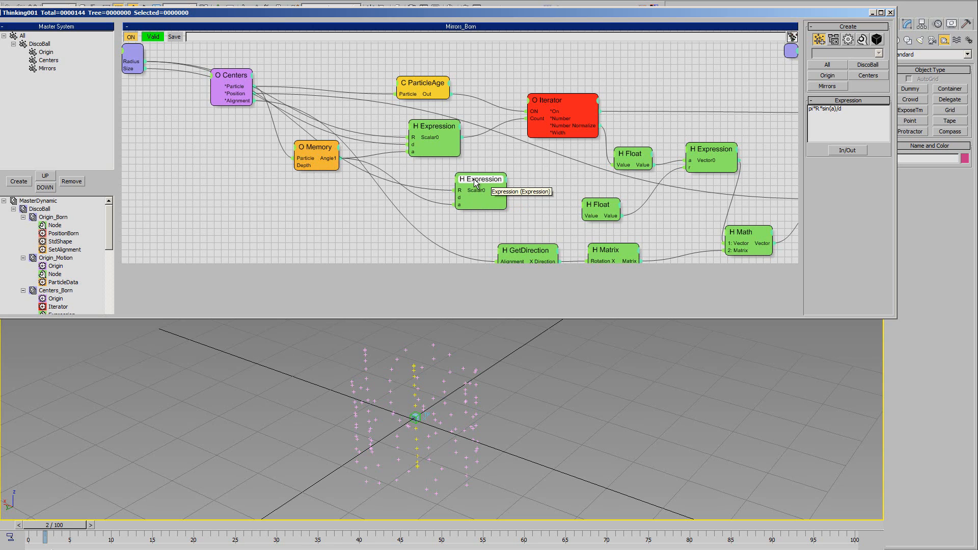
Remove the d input from the duplicated expression and move the node down, nearer the Float that feeds r.
click(845, 151)
mouse_move(847, 193)
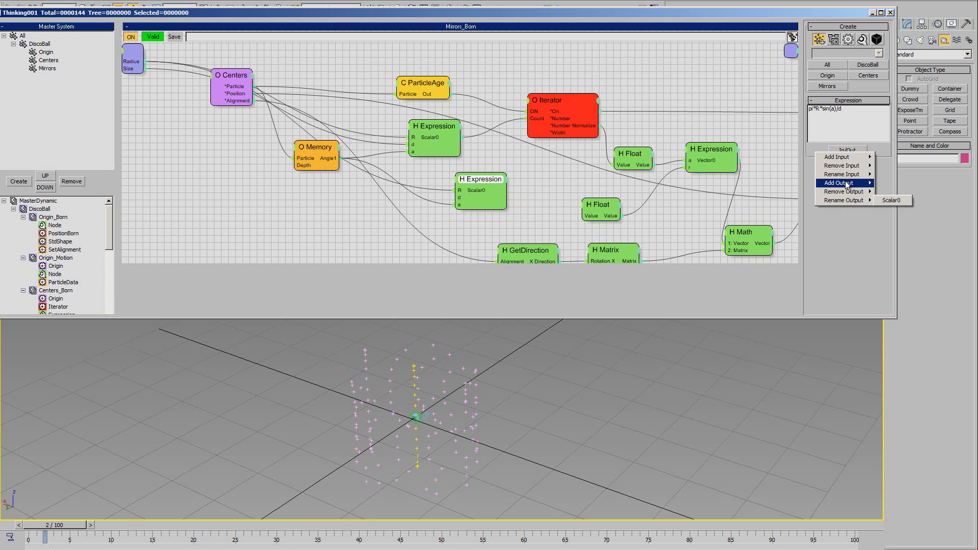
mouse_move(850, 168)
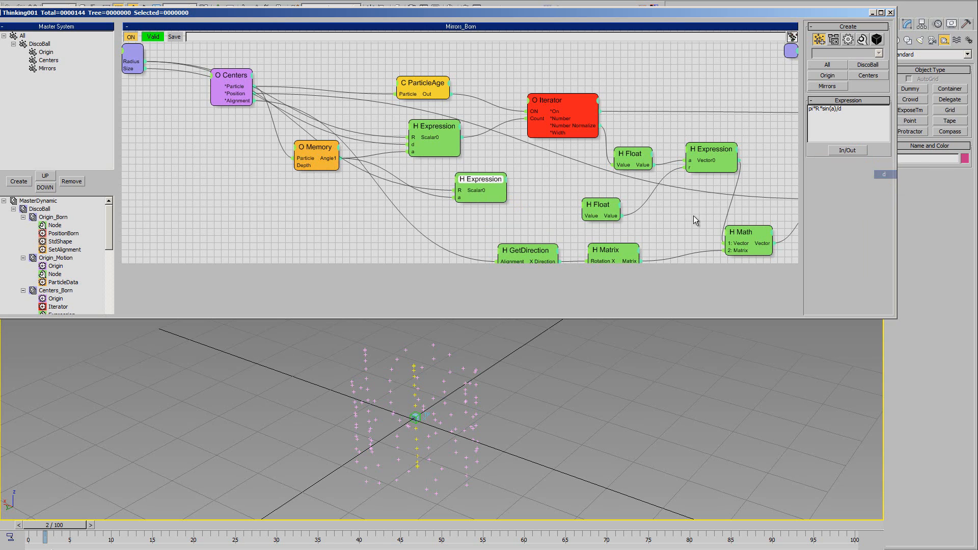
click(886, 174)
drag(482, 181, 491, 199)
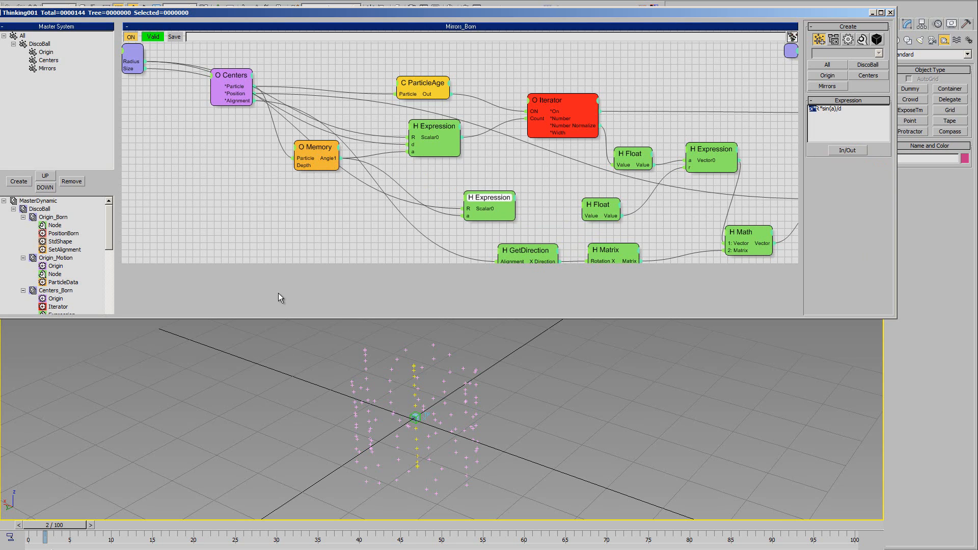
Rewrite the duplicated expression as 2*pi*R*sin(a) and check it against the formulas in the disco ball reference scene.
click(935, 180)
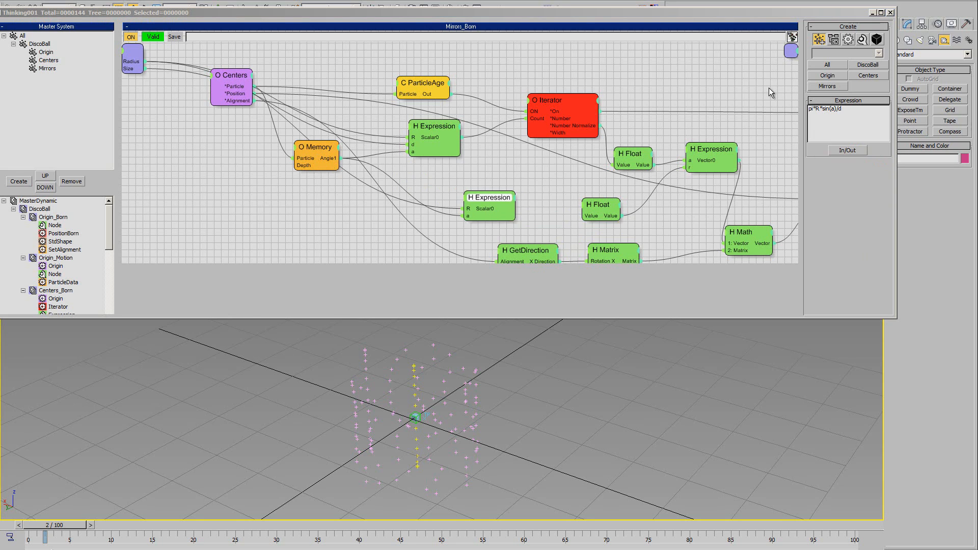
click(815, 113)
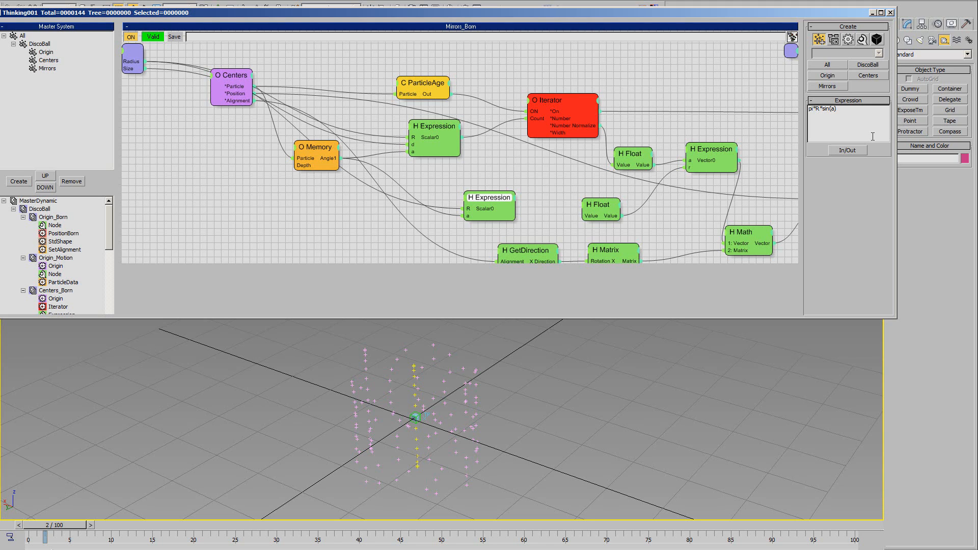
text(*)
key(alt+Tab)
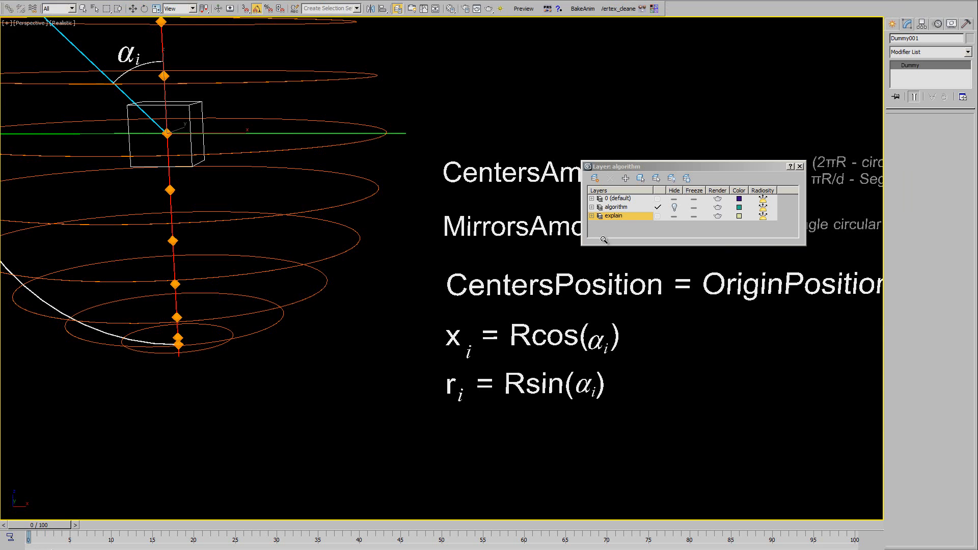
middle_drag(360, 150, 460, 309)
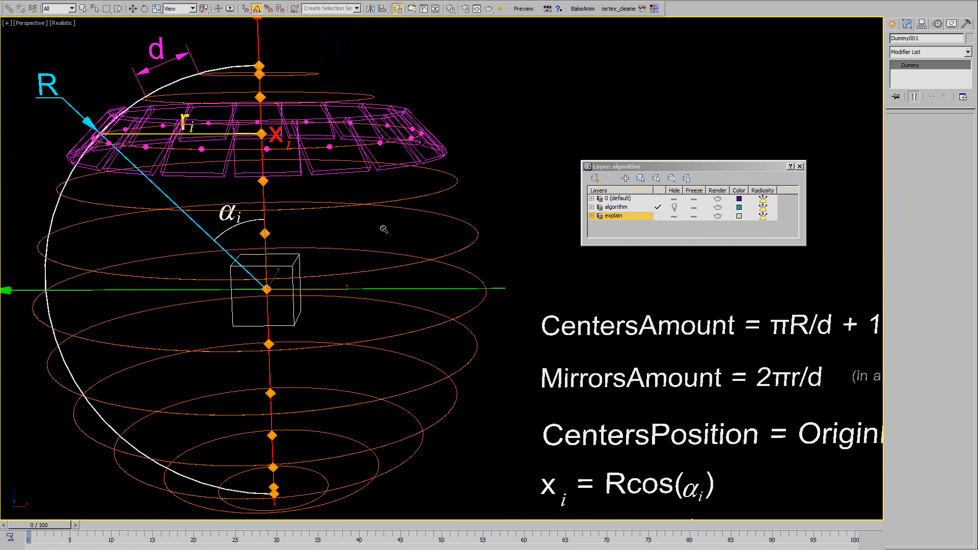
middle_drag(384, 229, 374, 180)
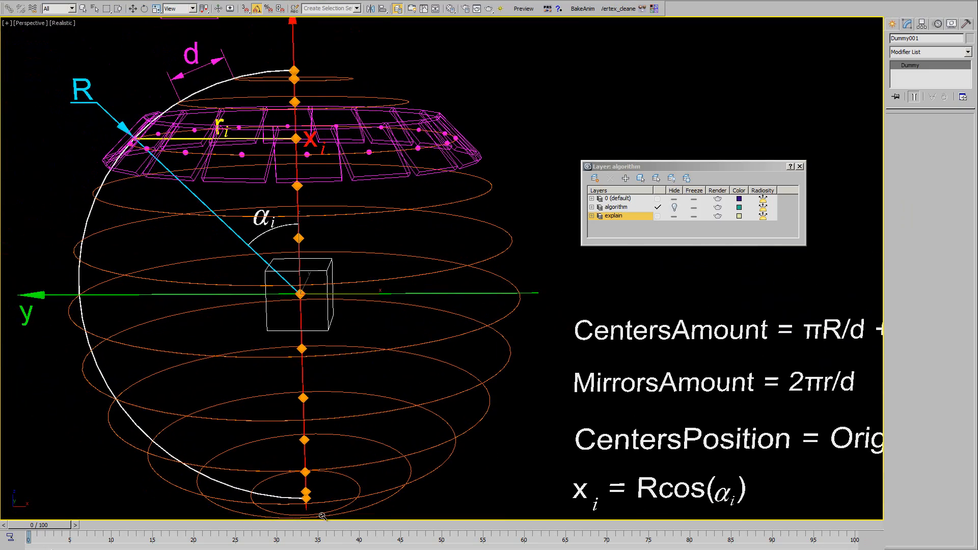
middle_drag(501, 412, 196, 355)
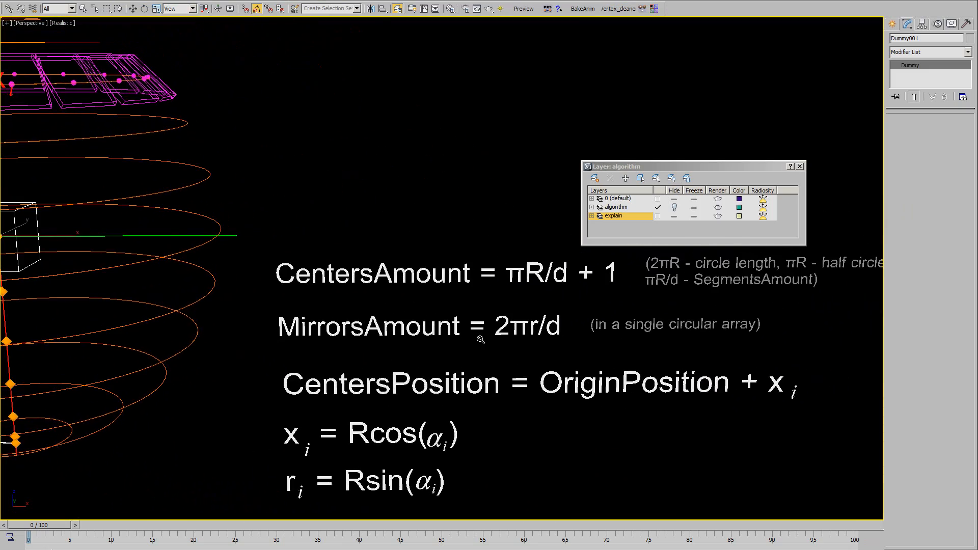
key(alt+Tab)
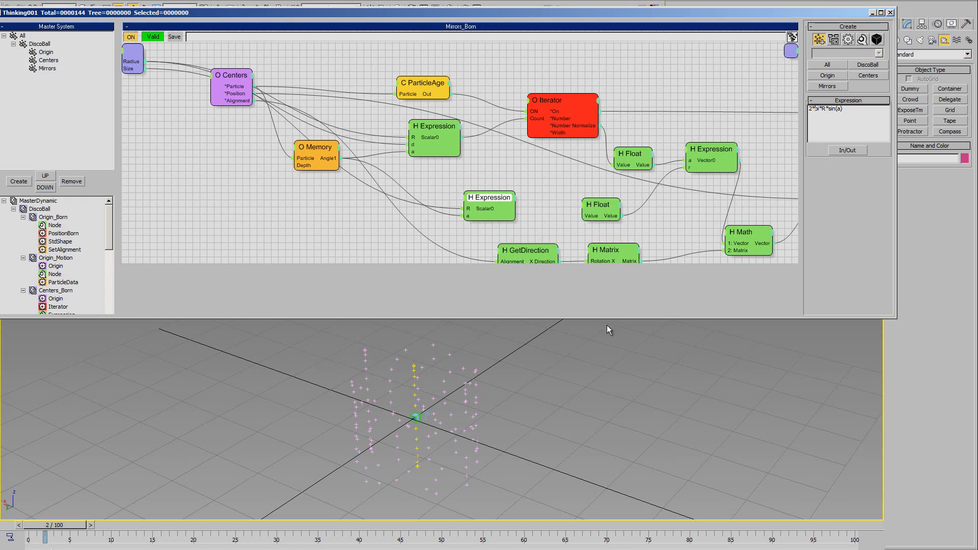
Wire the 2*pi*R*sin(a) expression's Scalar0 output into the vector expression's r input and delete the Float it replaces.
click(503, 195)
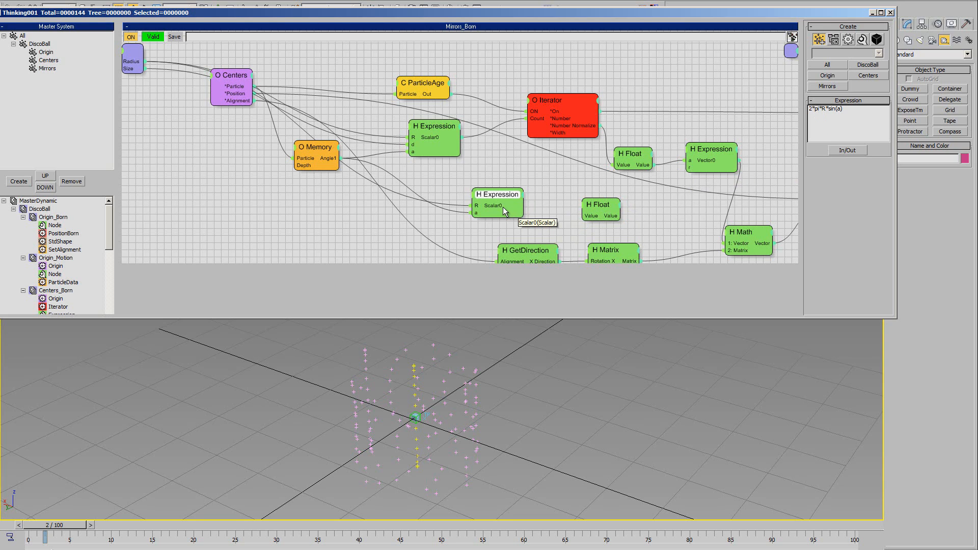
drag(503, 207, 692, 166)
drag(611, 217, 620, 220)
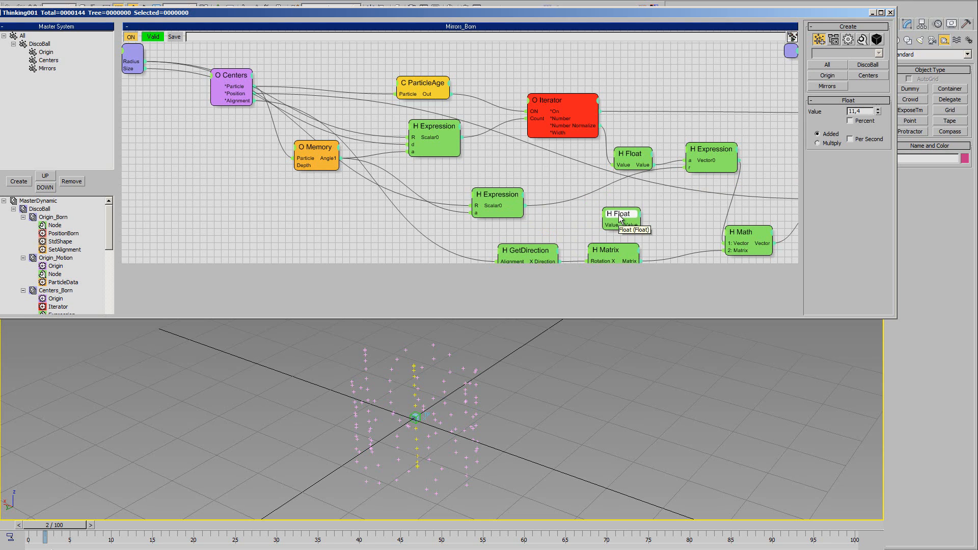
right_click(593, 216)
click(611, 376)
Change the expression feeding the Iterator's Count to 2*pi*R*sin(a)/d and inspect the resulting mirror particles.
middle_drag(502, 183, 533, 188)
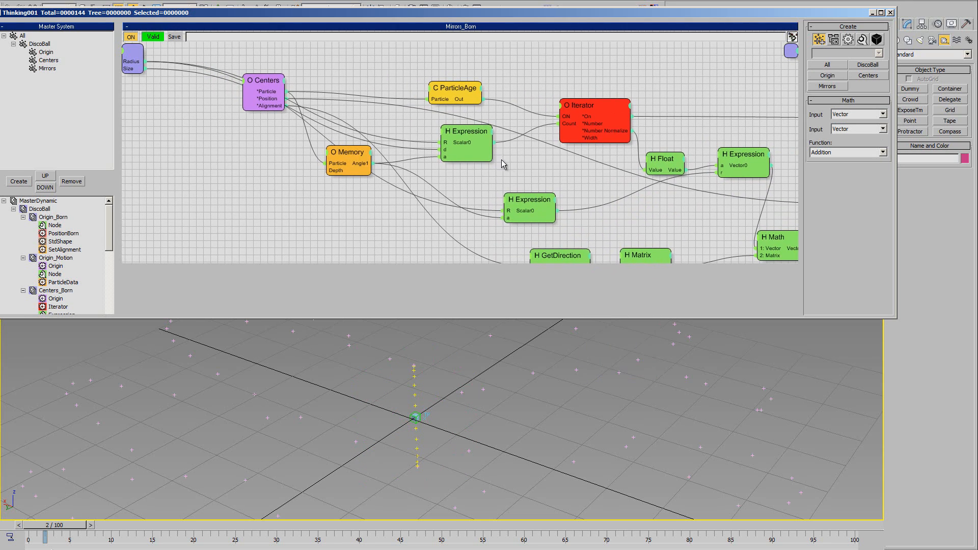
click(488, 151)
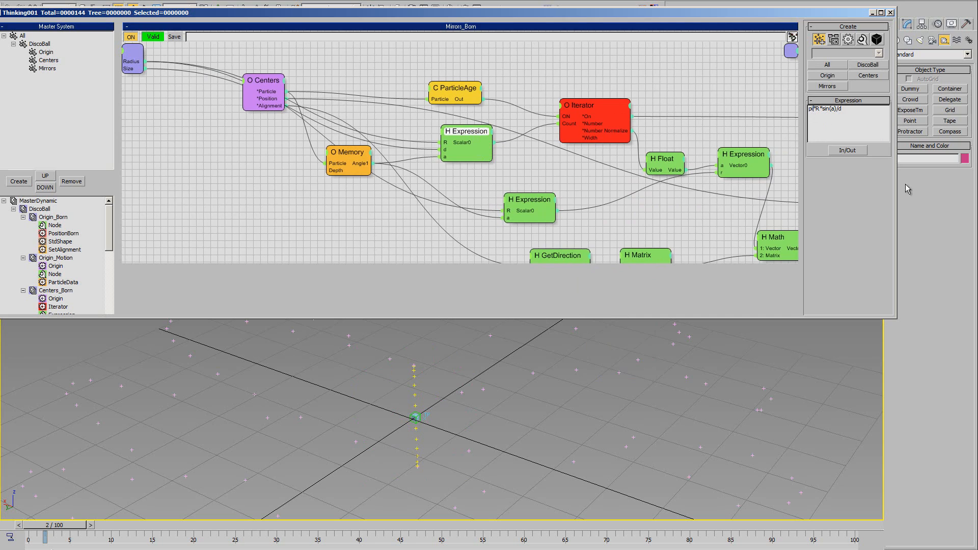
text(2*)
key(Return)
scroll(614, 375, down, 8)
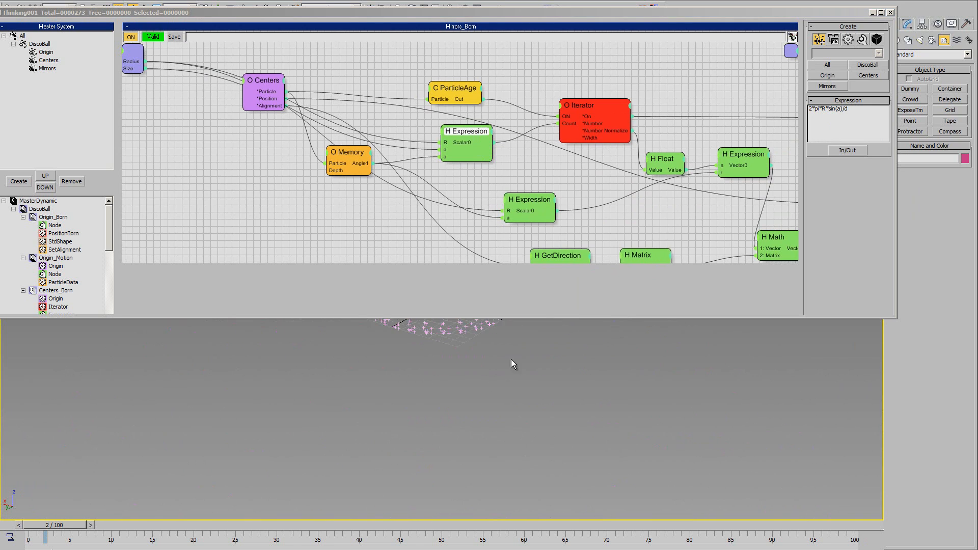
mouse_move(542, 420)
alt+middle_down()
mouse_move(523, 399)
mouse_move(544, 427)
alt+middle_up()
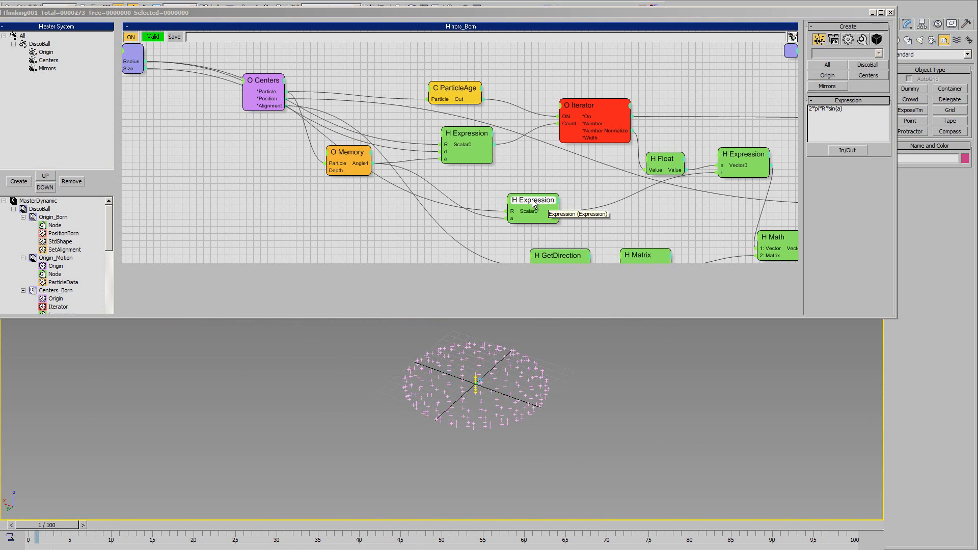
alt+middle_drag(476, 378, 453, 365)
Consult the reference scene's ring radius formula and reduce the expression feeding the r input to R*sin(a).
drag(536, 208, 545, 212)
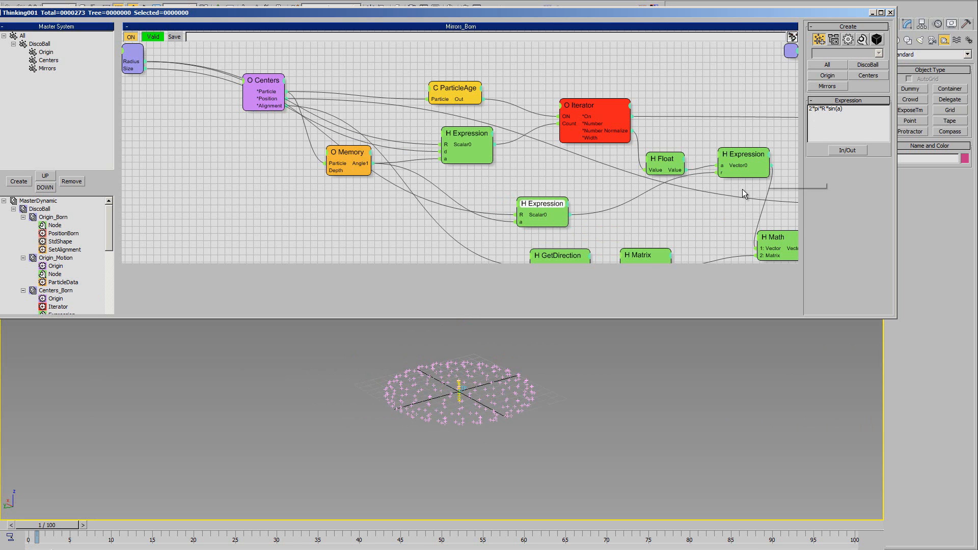
key(alt+Tab)
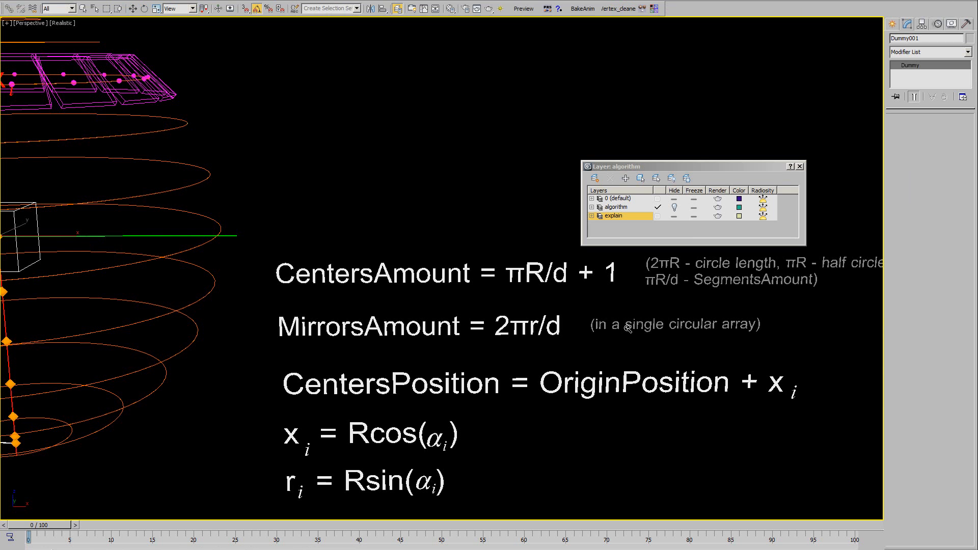
middle_drag(461, 333, 529, 259)
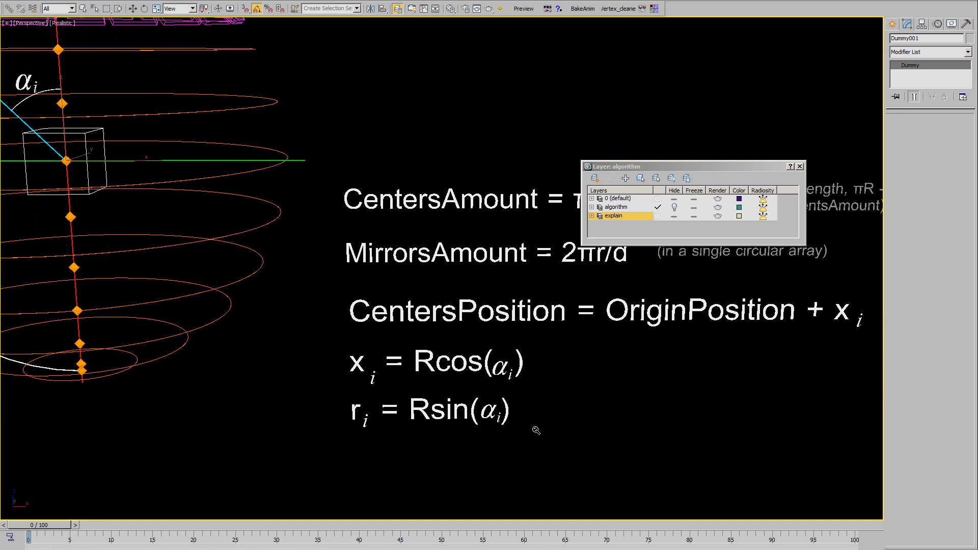
key(alt+Tab)
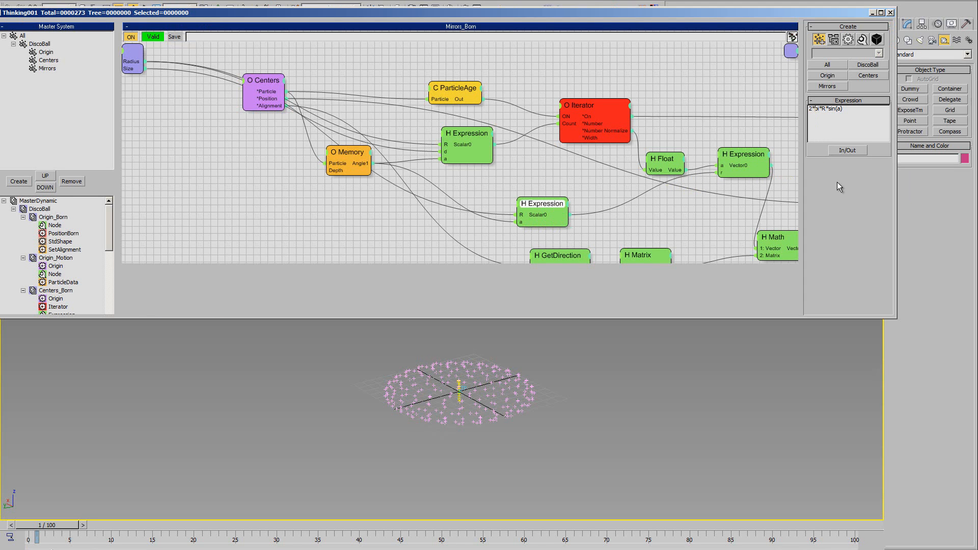
key(shift+Left)
key(shift+Left)
key(shift+Left)
key(shift+Left)
key(shift+Left)
key(BackSpace)
key(Return)
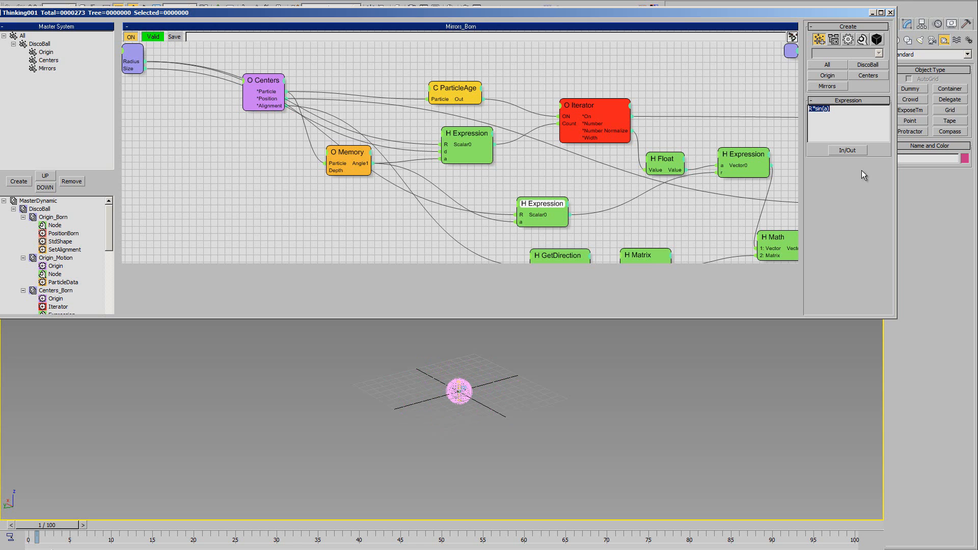
Inspect the mirror particle sphere, and set the DiscoBall Radius value to 50.
middle_drag(508, 398, 470, 326)
scroll(516, 407, up, 3)
scroll(494, 397, up, 3)
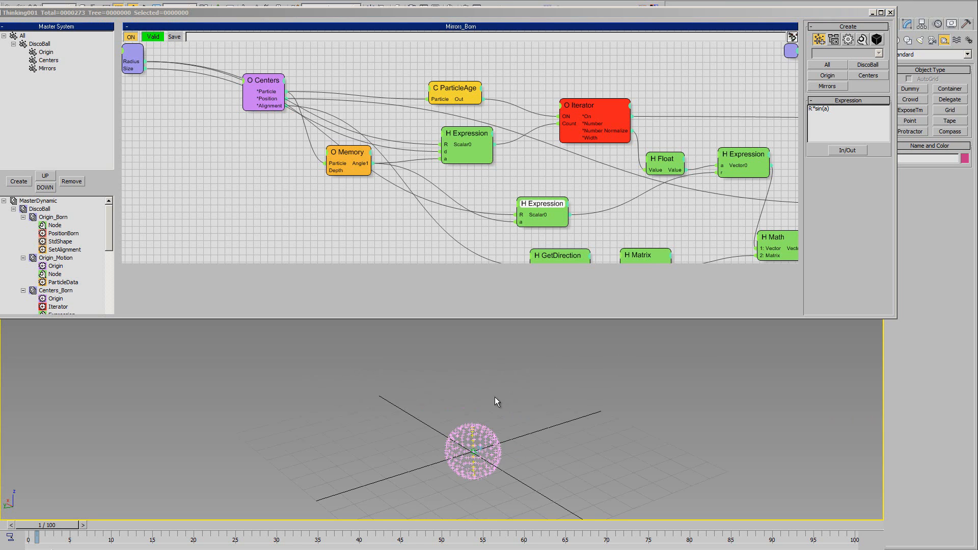
middle_drag(498, 423, 510, 352)
scroll(485, 377, up, 3)
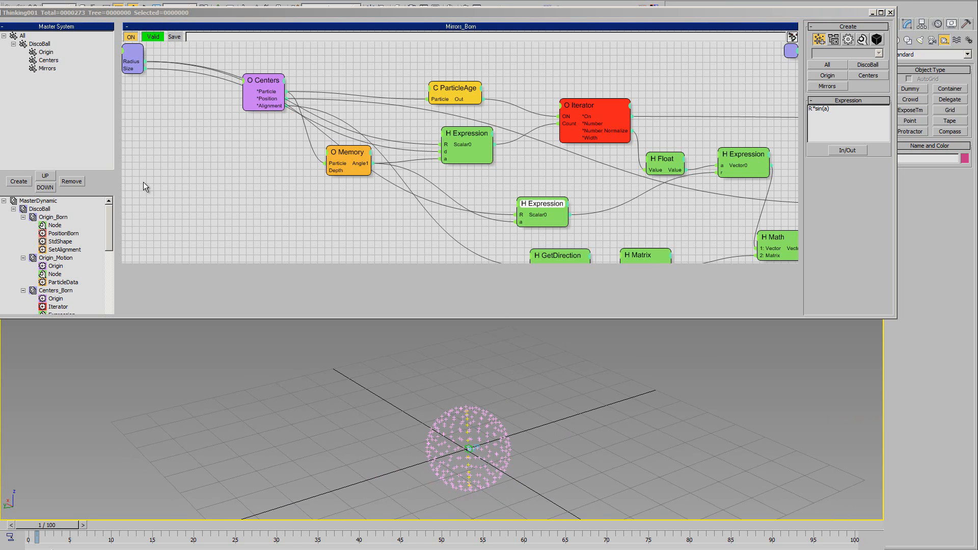
click(40, 209)
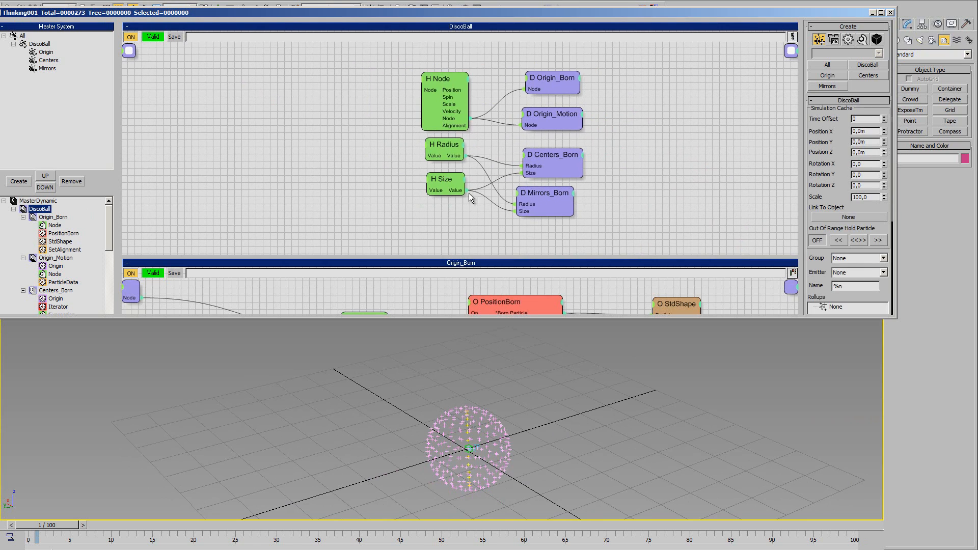
click(436, 148)
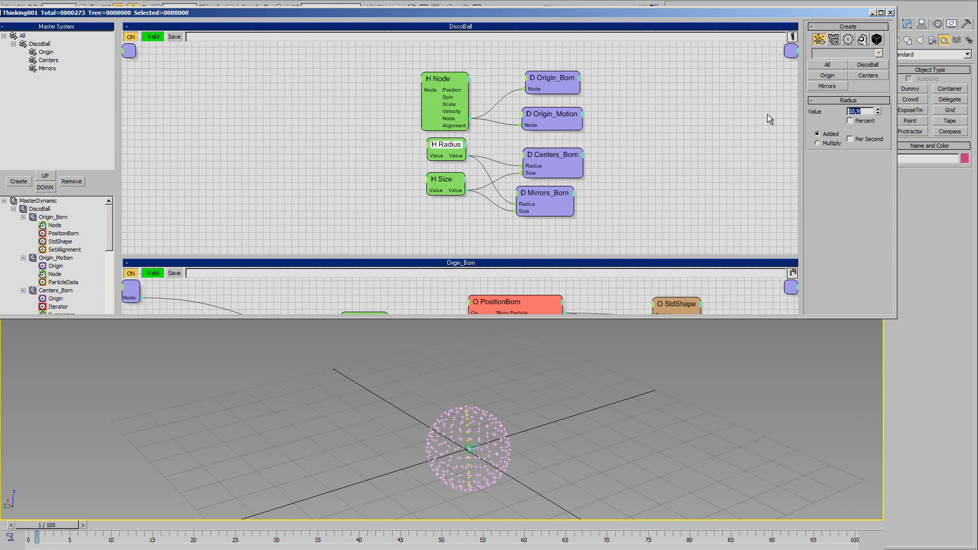
text(50)
key(Return)
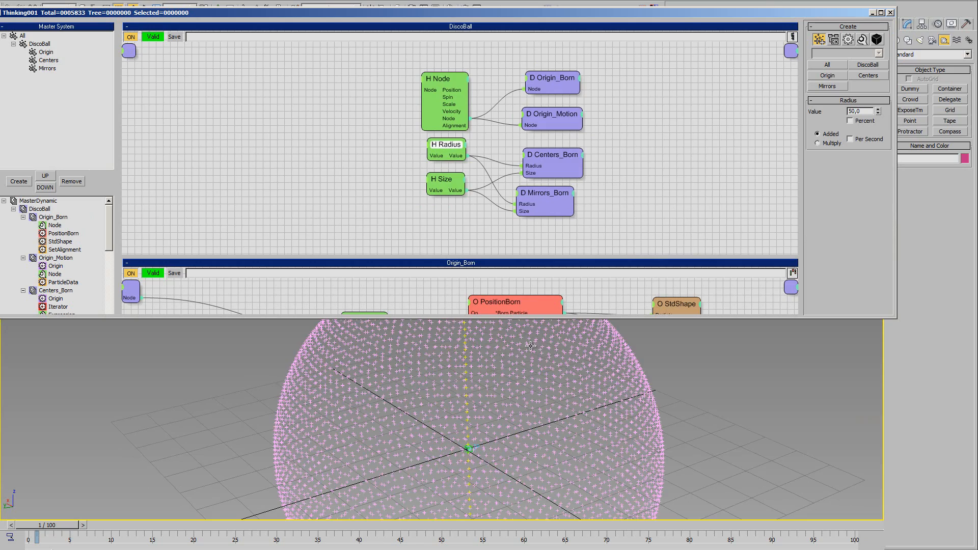
scroll(531, 347, down, 4)
middle_drag(522, 425, 580, 435)
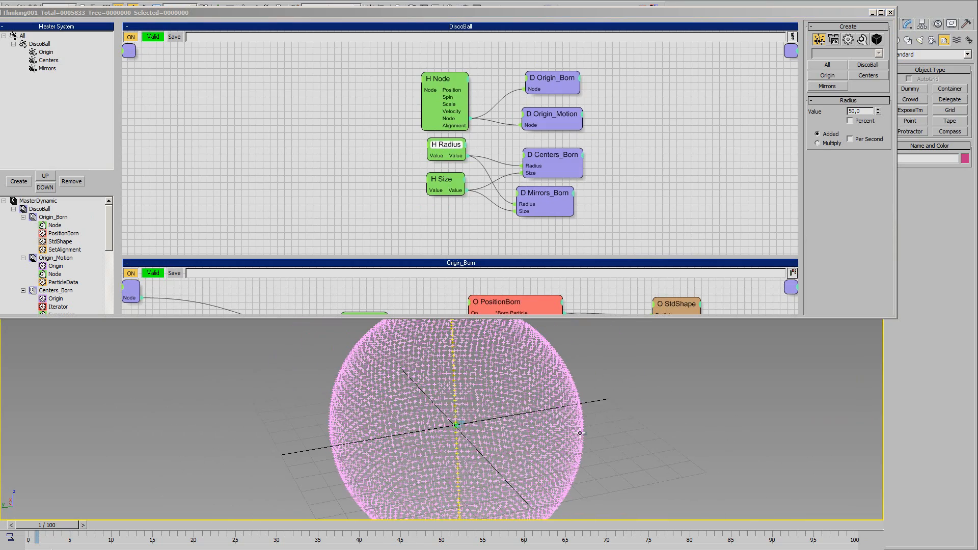
Raise the DiscoBall Size value to 2,472 and shorten the particle editor window to view the whole ball.
click(443, 180)
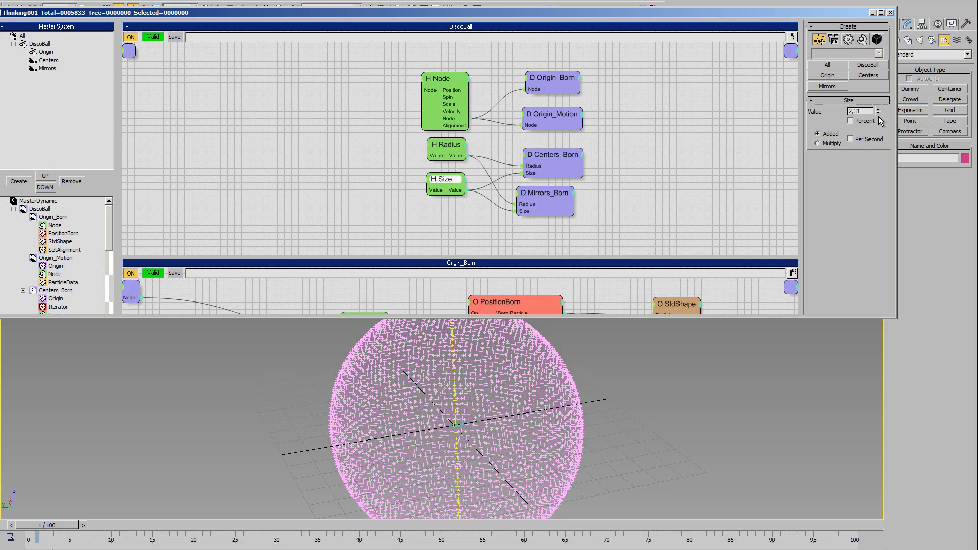
mouse_move(878, 113)
mouse_down()
mouse_move(885, 140)
mouse_move(894, 68)
mouse_move(892, 109)
mouse_up()
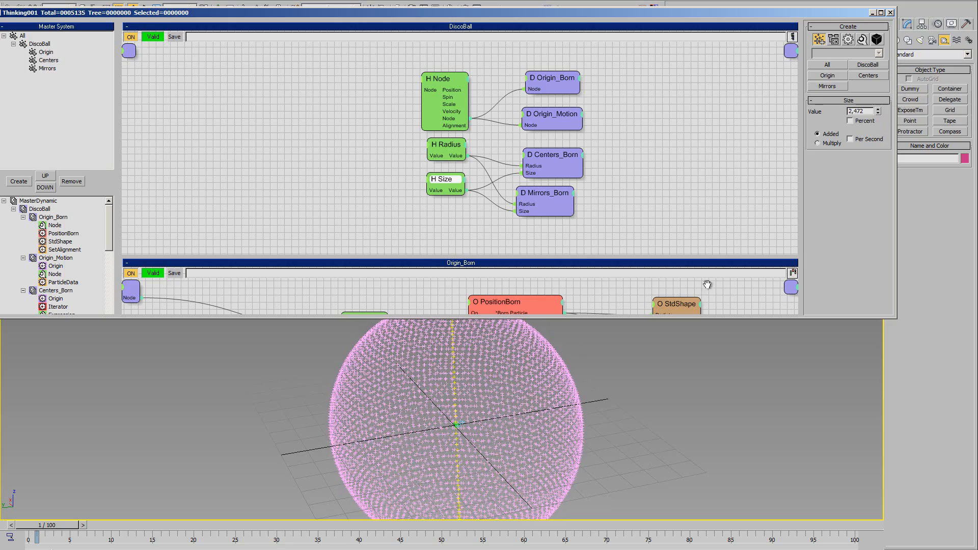
alt+middle_drag(519, 387, 553, 346)
drag(574, 318, 574, 202)
scroll(448, 308, down, 5)
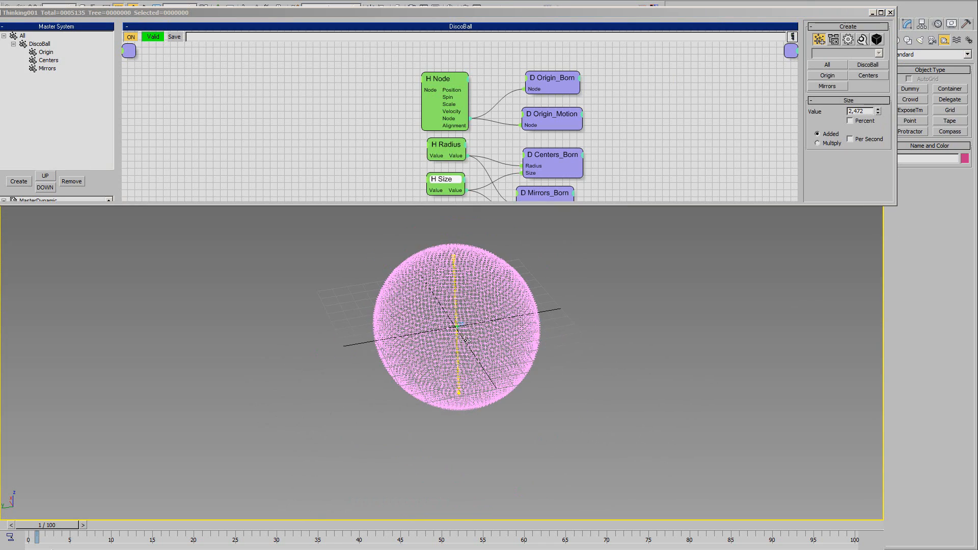
Select the dummy at the ball's centre and try rotating it to check how the mirror particles follow.
scroll(465, 339, up, 5)
click(481, 402)
key(e)
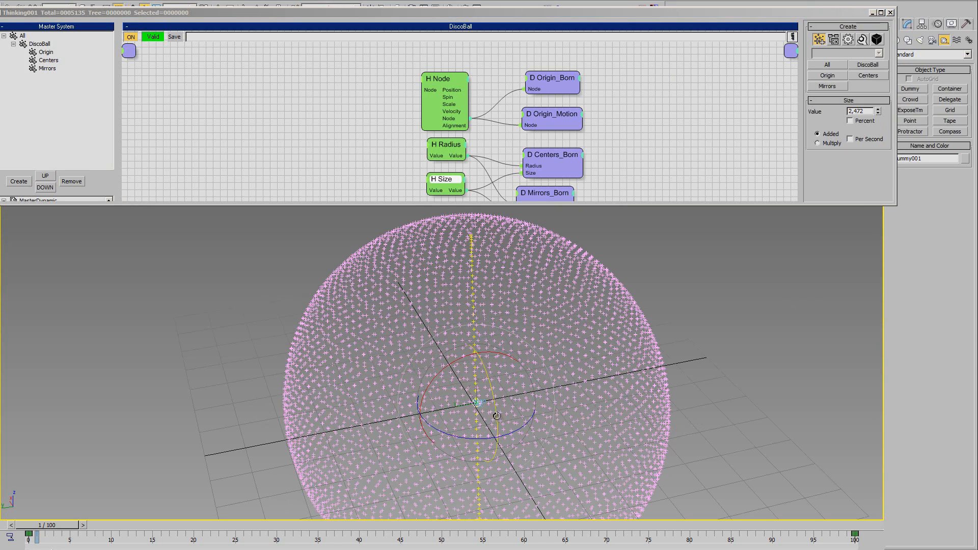
mouse_move(440, 380)
mouse_down()
mouse_move(468, 348)
mouse_move(439, 379)
mouse_up()
alt+middle_drag(636, 424, 527, 355)
mouse_move(526, 355)
mouse_down()
mouse_move(579, 476)
mouse_move(551, 368)
mouse_move(533, 359)
mouse_up()
alt+middle_drag(611, 382, 533, 361)
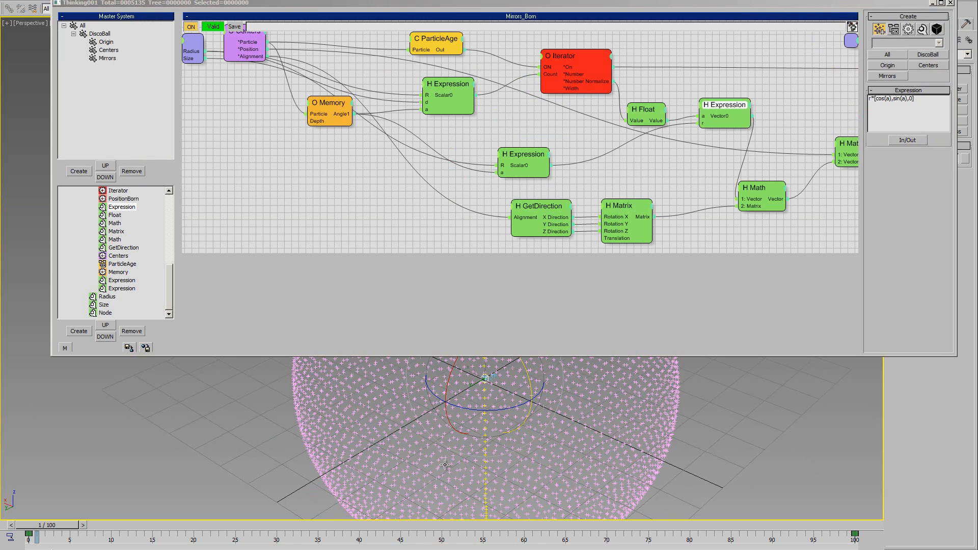
Shorten the particle editor window to uncover the ball and shift the Centers node slightly in Mirrors_Born.
middle_drag(445, 465, 481, 466)
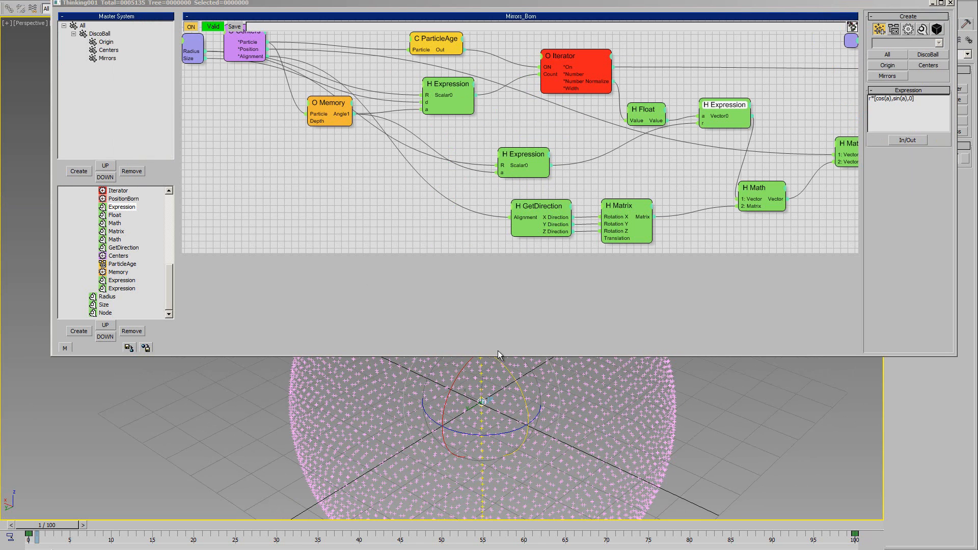
drag(502, 355, 509, 254)
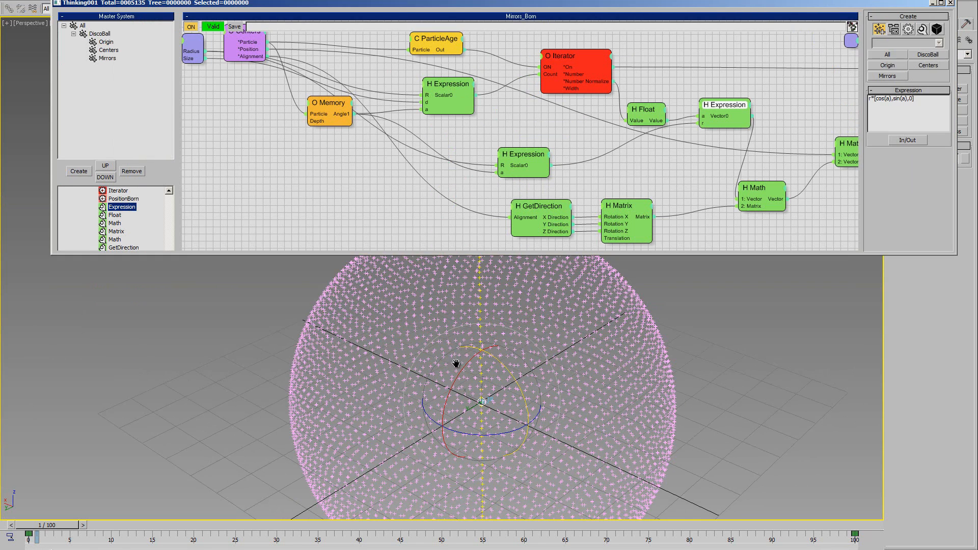
middle_drag(456, 365, 458, 401)
middle_drag(238, 180, 308, 220)
drag(312, 75, 322, 81)
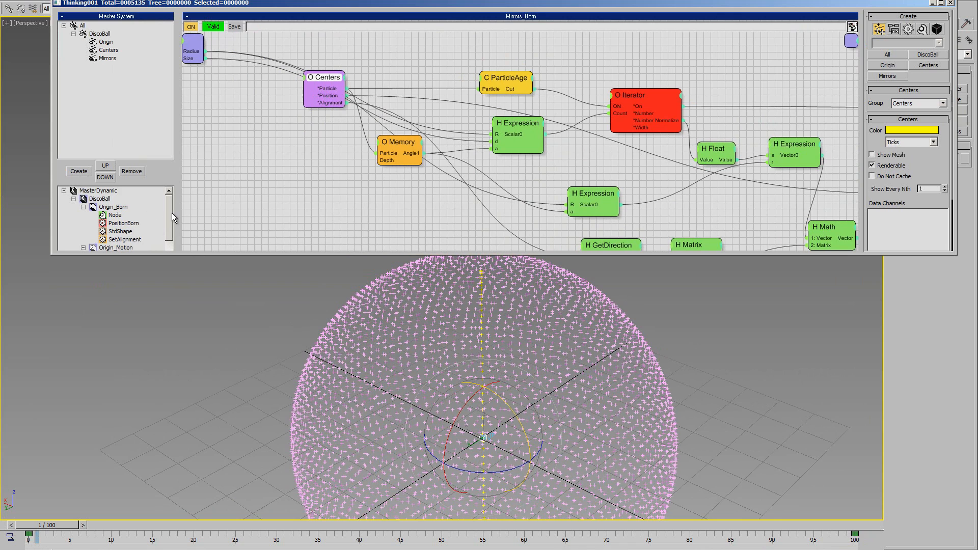
Enlarge the particle editor window and open the Centers_Born network to examine its PositionBorn and Memory nodes.
scroll(172, 219, down, 2)
scroll(175, 225, up, 2)
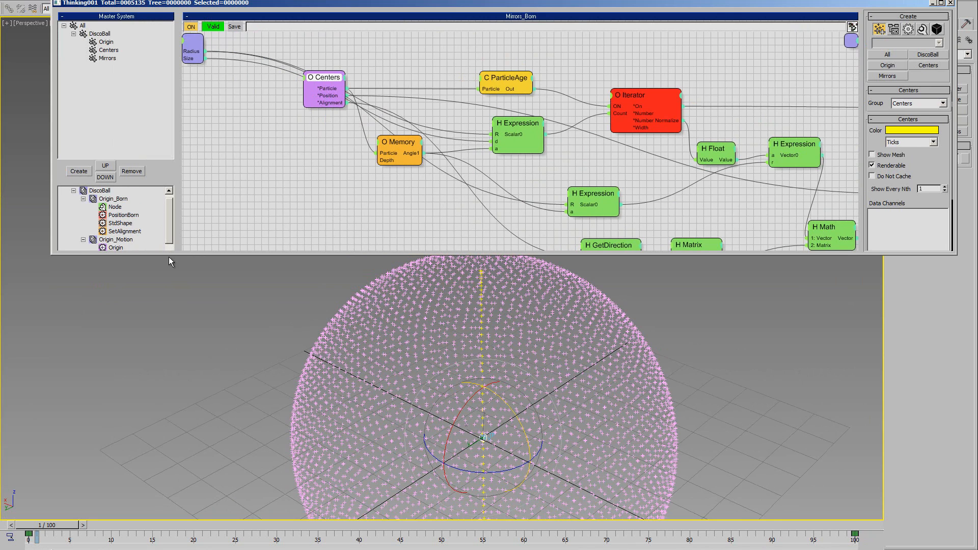
drag(170, 256, 170, 375)
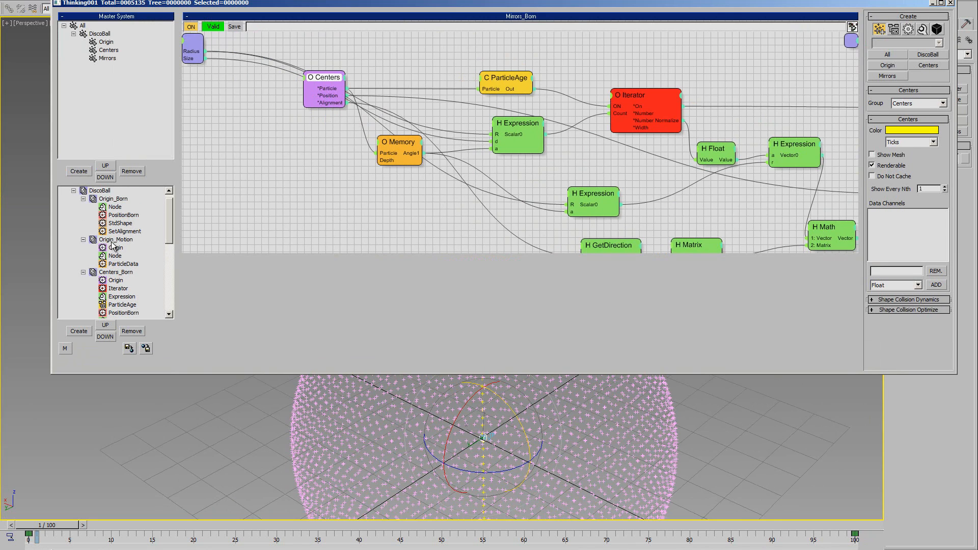
click(116, 276)
middle_drag(653, 184, 332, 168)
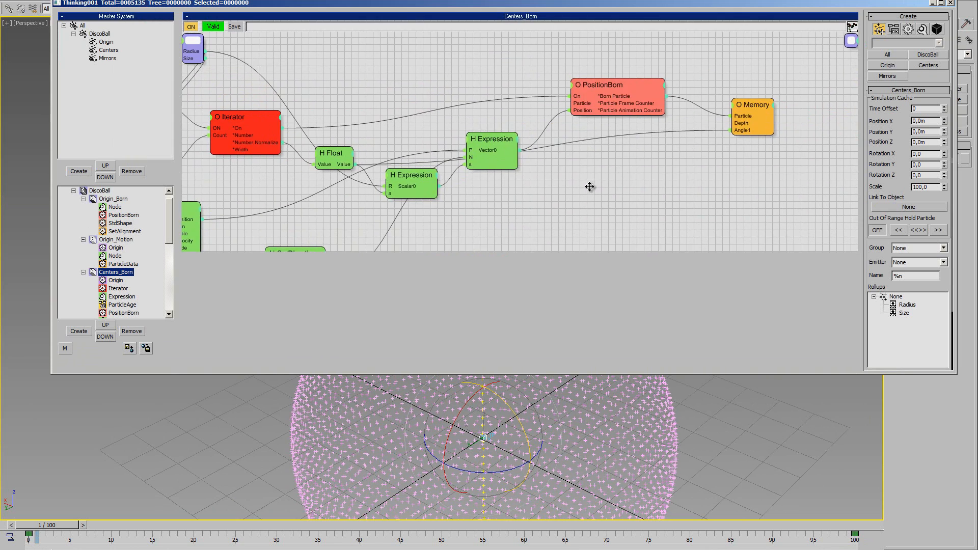
Open the Origin_Born network and copy its StdShape node.
middle_drag(590, 186, 504, 235)
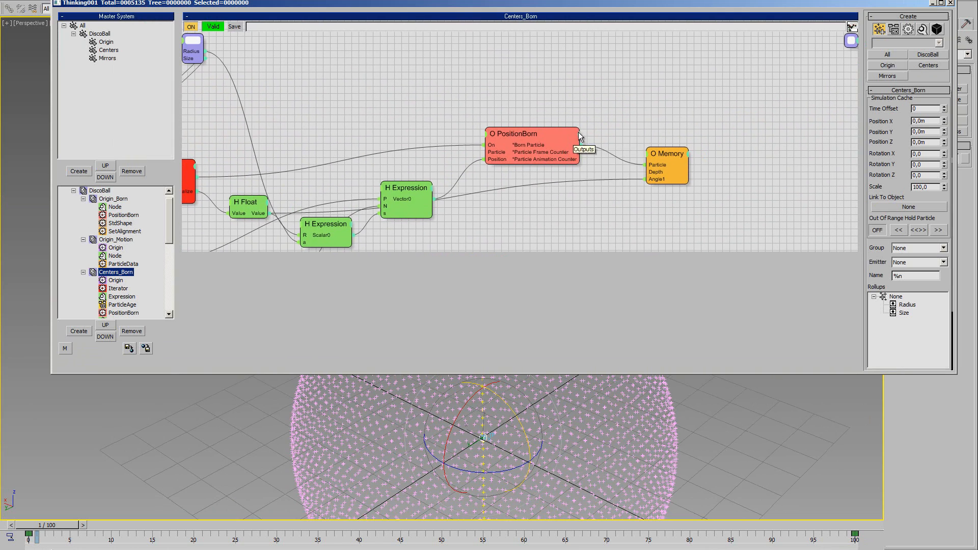
click(114, 199)
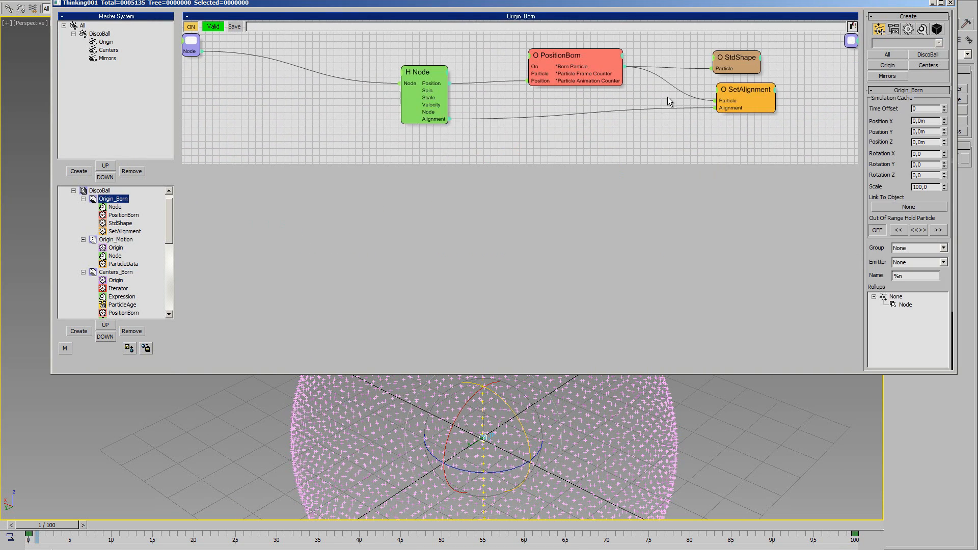
middle_drag(668, 97, 603, 102)
click(677, 64)
right_click(710, 58)
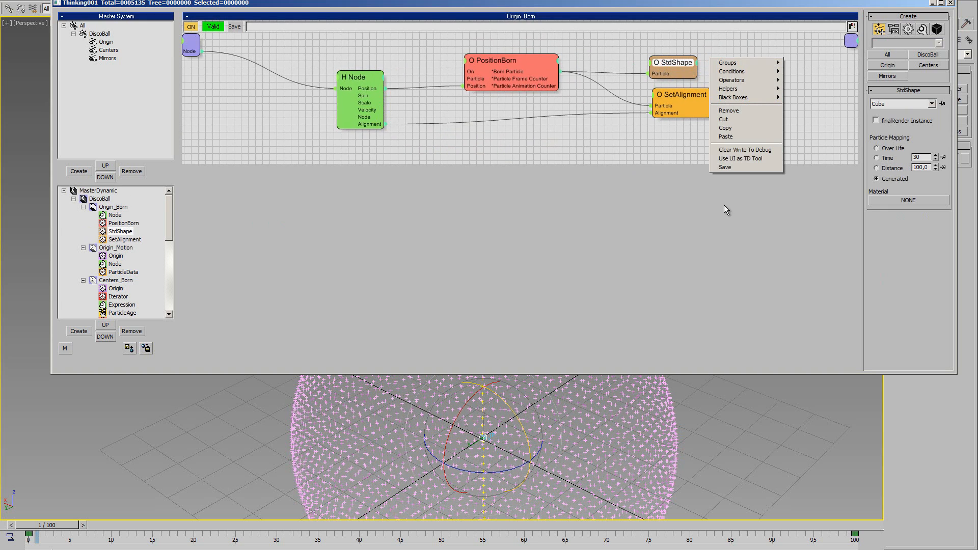
click(725, 127)
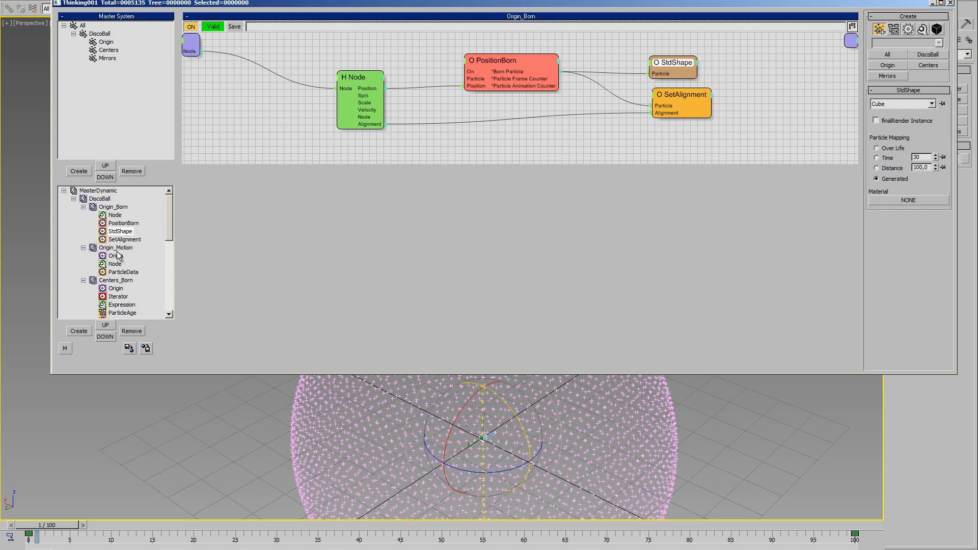
Paste the StdShape node into the Centers_Born network and connect it to PositionBorn's particle output above Memory.
click(116, 249)
click(121, 280)
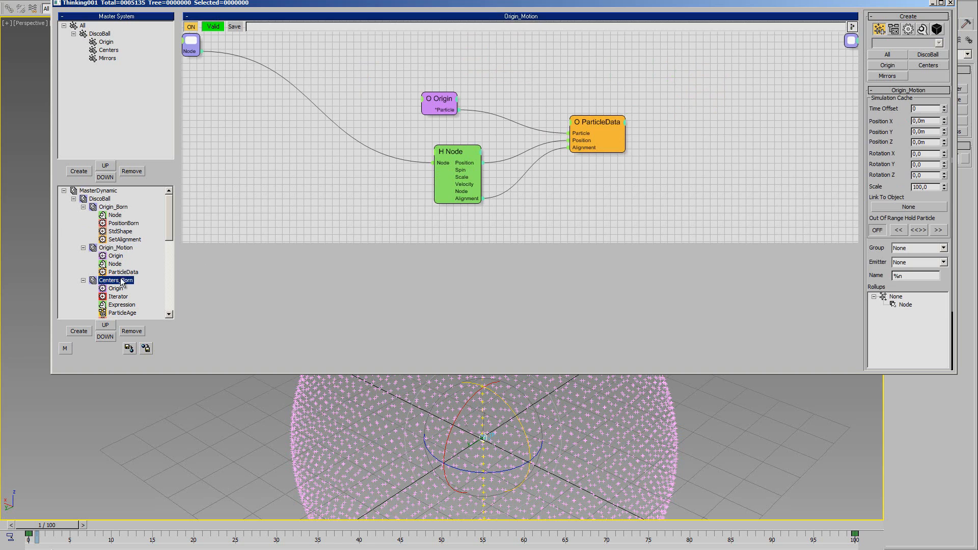
right_click(637, 69)
click(617, 147)
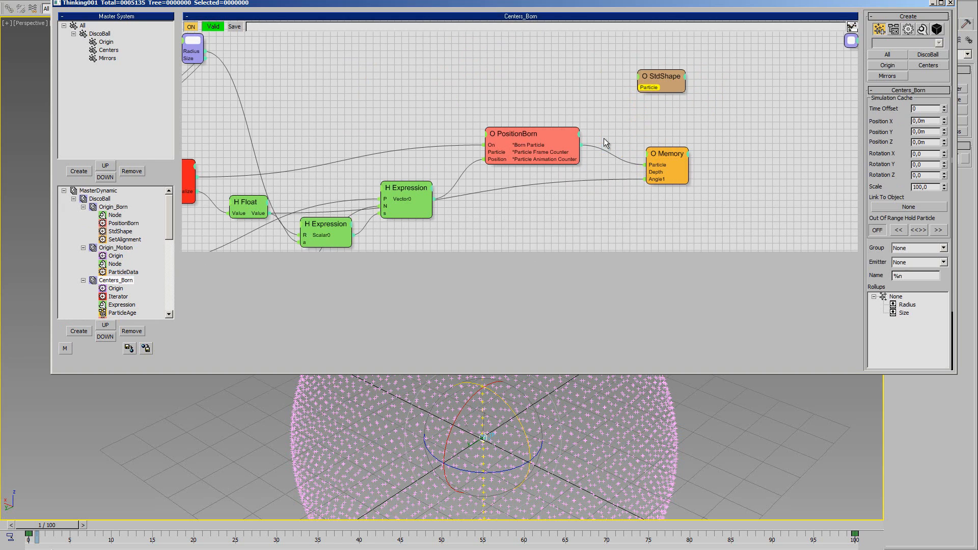
drag(526, 146, 667, 97)
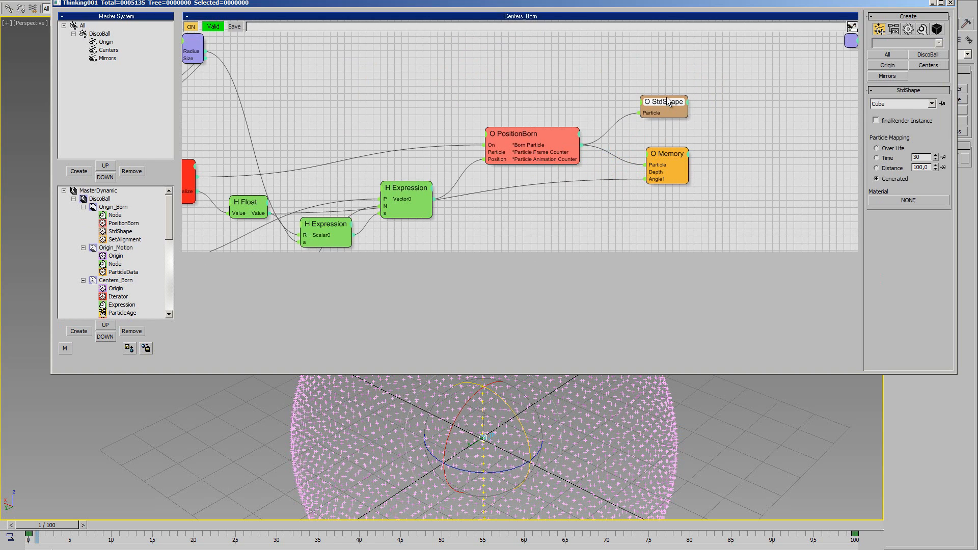
Turn on Show Mesh for the Centers group and shorten the particle editor window to view its cubes up close.
click(109, 50)
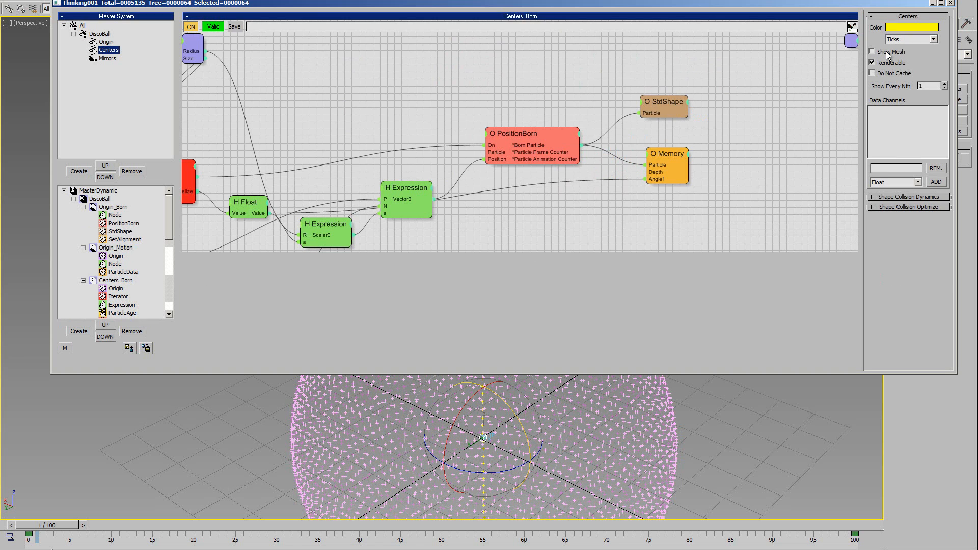
click(887, 53)
middle_drag(474, 437, 545, 420)
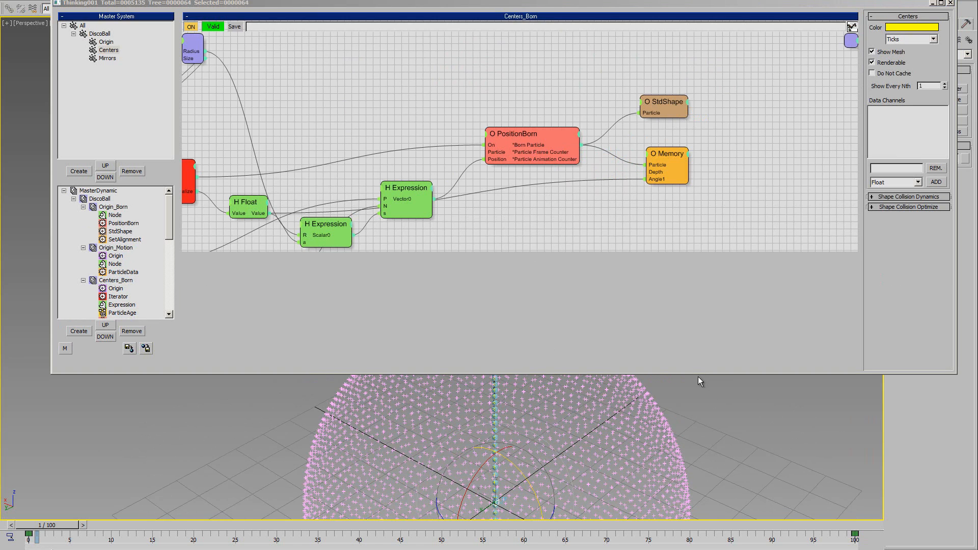
drag(698, 377, 698, 148)
middle_drag(555, 315, 509, 242)
scroll(509, 242, up, 10)
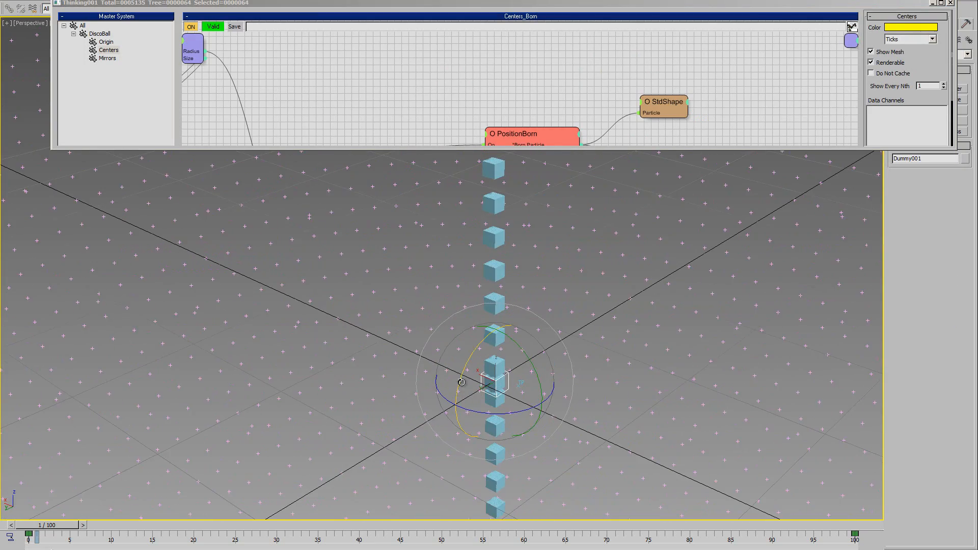
Rotate the dummy slightly to check whether the Centers cubes follow its orientation.
mouse_move(462, 390)
mouse_down()
mouse_move(494, 325)
mouse_move(490, 386)
mouse_move(457, 453)
mouse_move(480, 381)
mouse_move(474, 401)
mouse_up()
middle_drag(530, 342, 523, 365)
scroll(530, 352, down, 4)
Enlarge the particle editor window and add an Alignment output to the Origin node in Centers_Born.
middle_drag(525, 44, 449, 151)
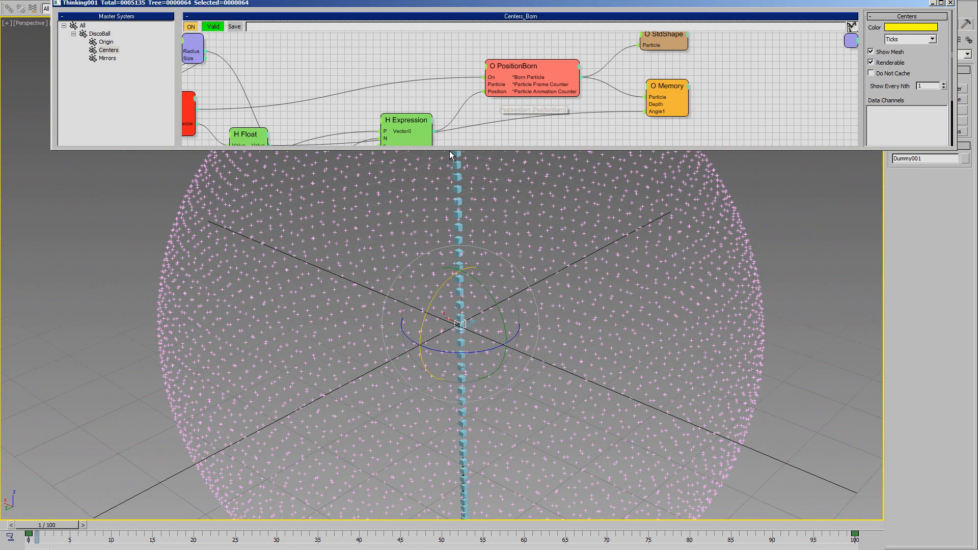
drag(457, 150, 457, 349)
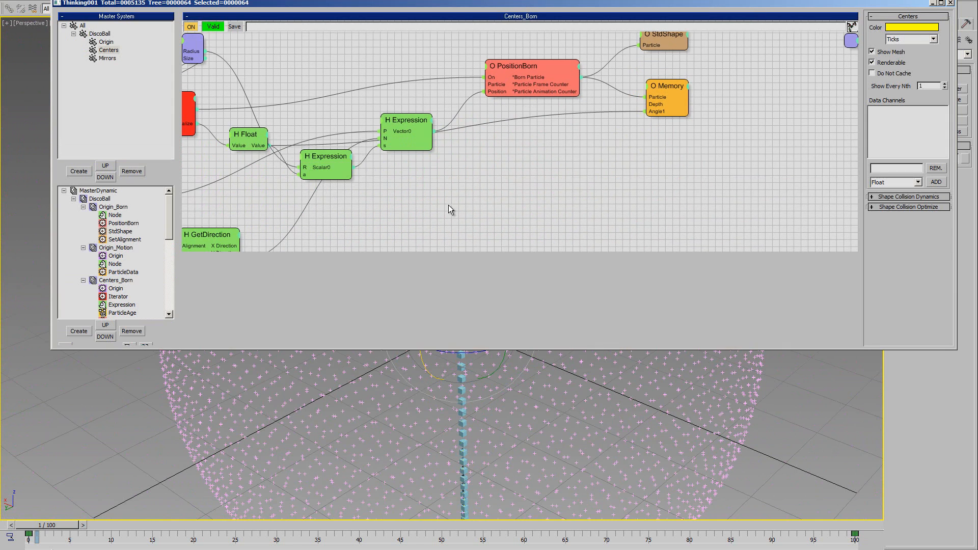
middle_drag(450, 212, 646, 215)
middle_drag(393, 178, 480, 199)
click(313, 119)
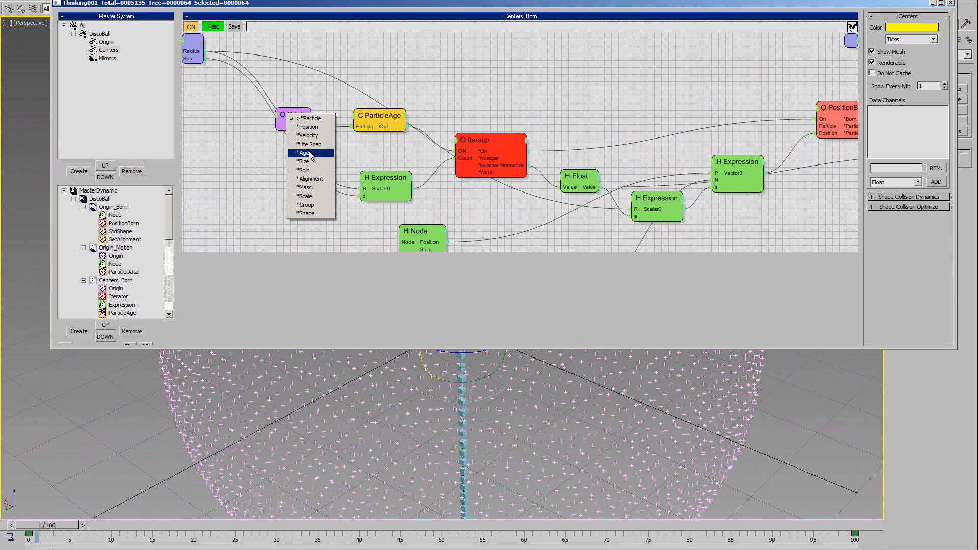
click(309, 179)
middle_drag(507, 204, 418, 187)
middle_drag(509, 458, 518, 540)
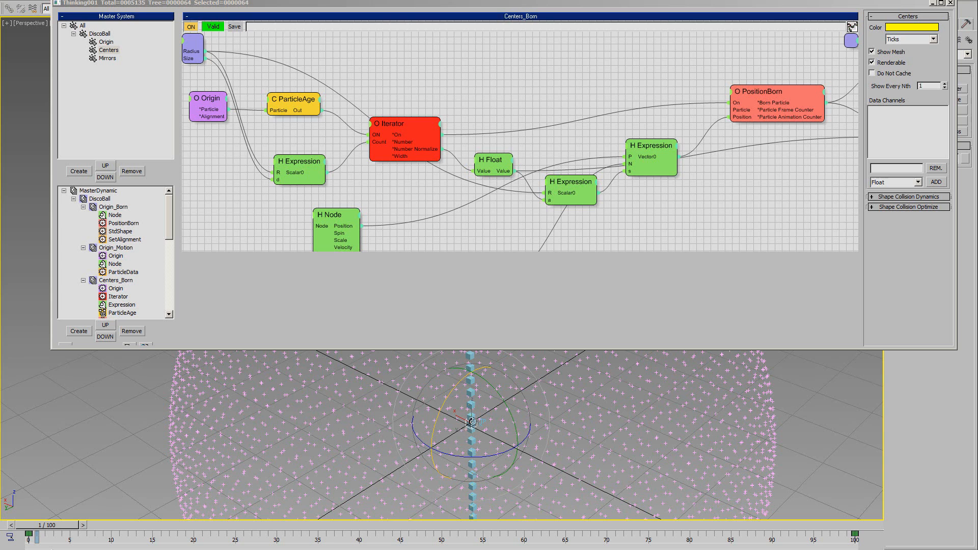
Add a SetAlignment operator to Centers_Born, feeding its Particle input from PositionBorn and its Alignment input from Origin.
middle_drag(691, 213, 496, 245)
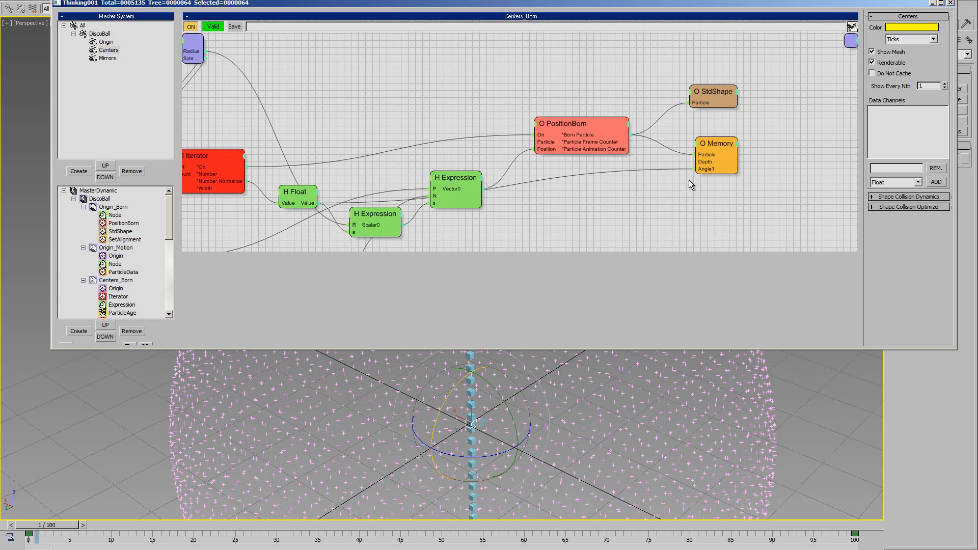
right_click(646, 186)
mouse_move(673, 208)
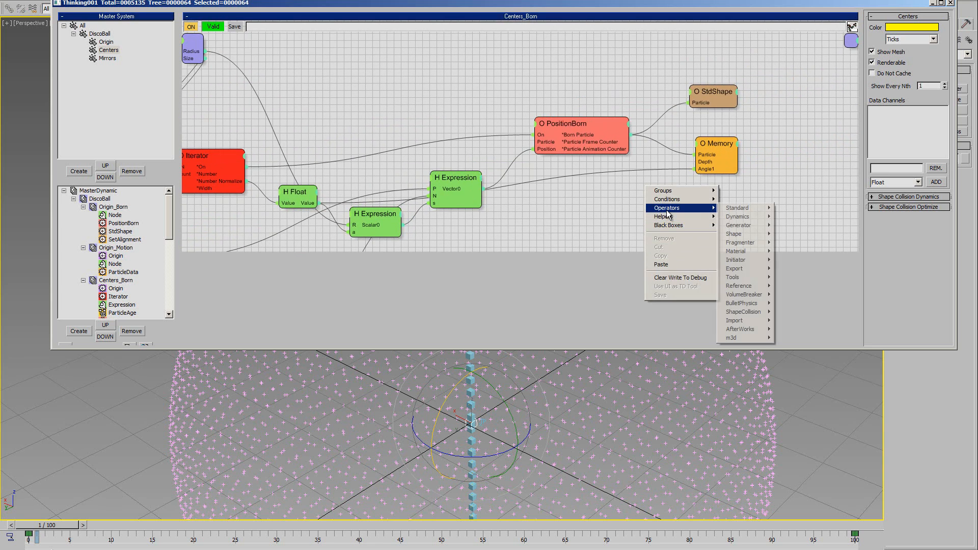
mouse_move(736, 213)
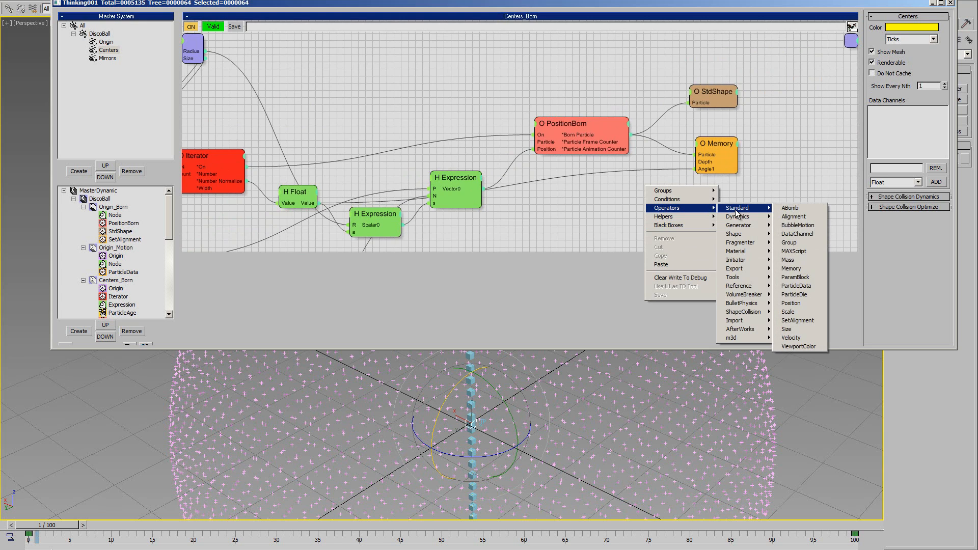
click(794, 321)
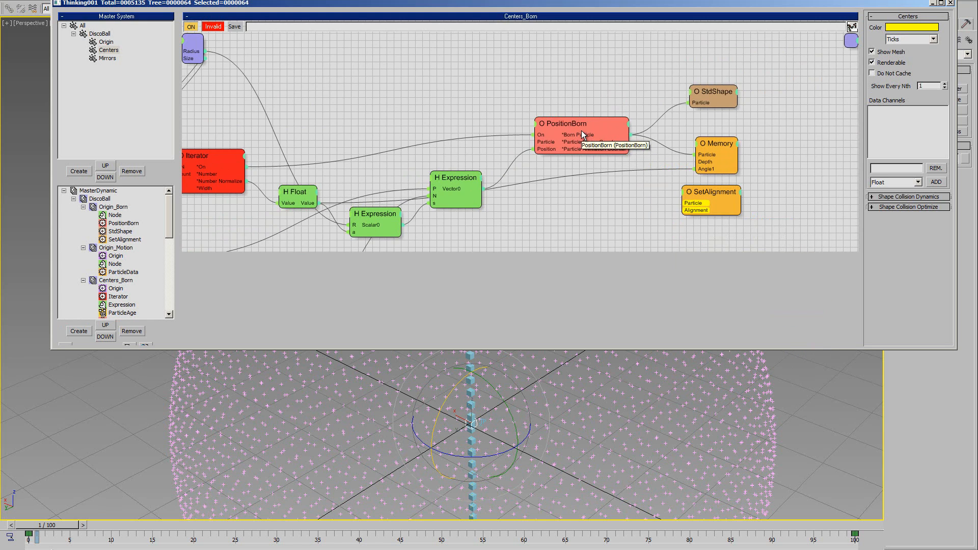
drag(630, 135, 650, 228)
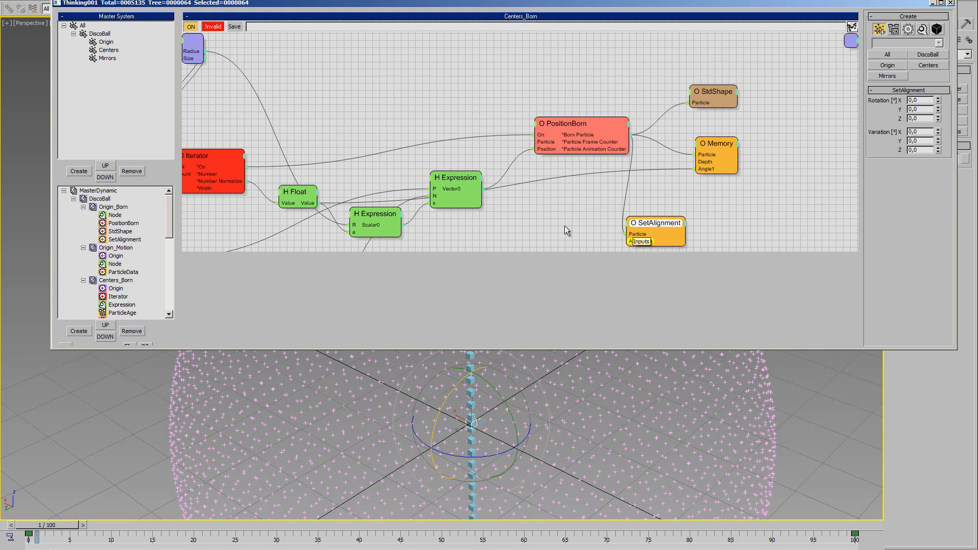
middle_drag(564, 226, 619, 197)
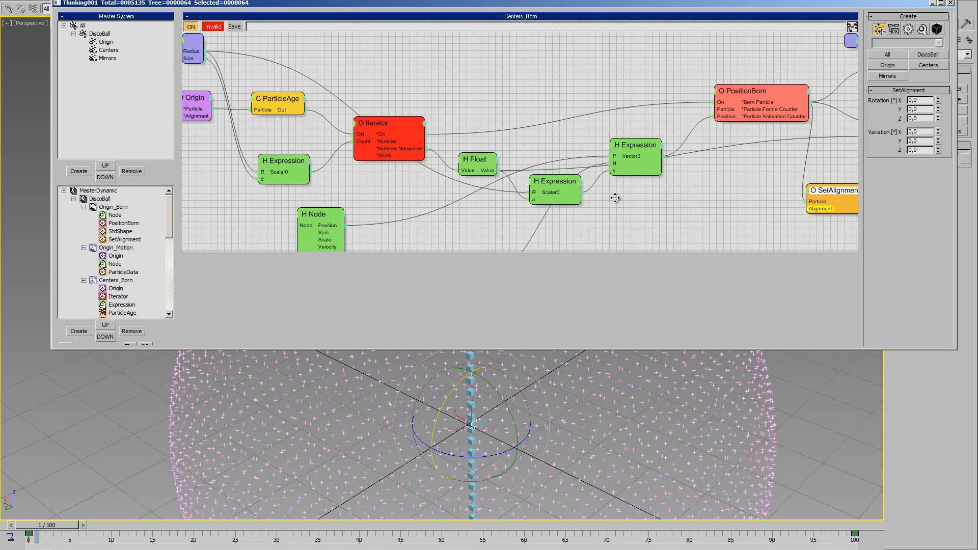
drag(196, 118, 813, 210)
Shorten the particle editor window and try rotating the dummy to check the Centers alignment, undoing the rotation.
scroll(525, 470, down, 3)
middle_drag(514, 419, 545, 469)
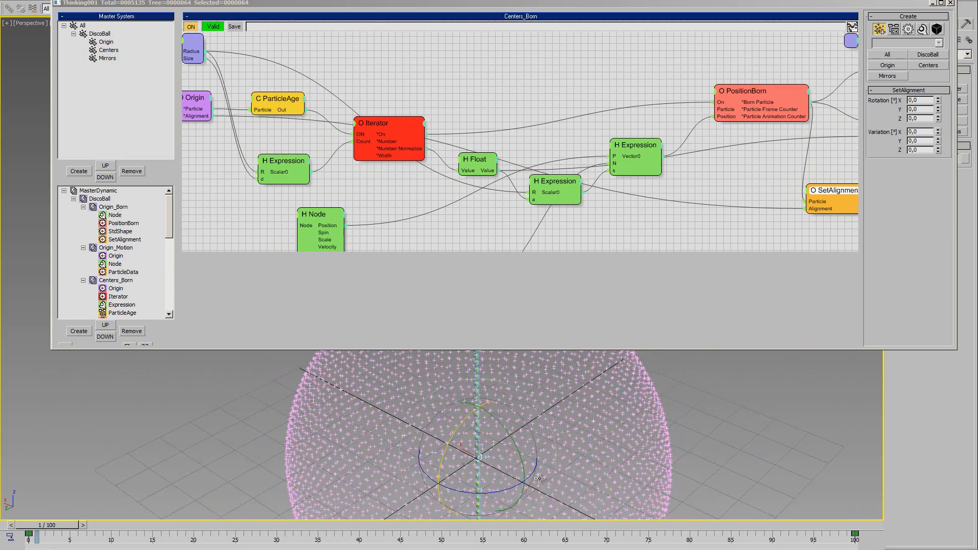
scroll(544, 468, down, 3)
alt+middle_drag(563, 416, 567, 369)
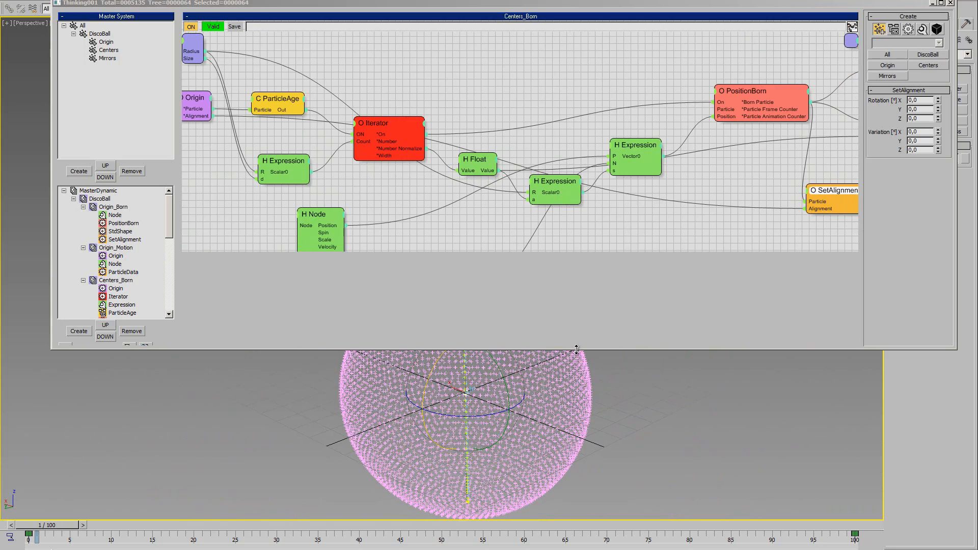
drag(576, 350, 576, 202)
scroll(438, 324, up, 4)
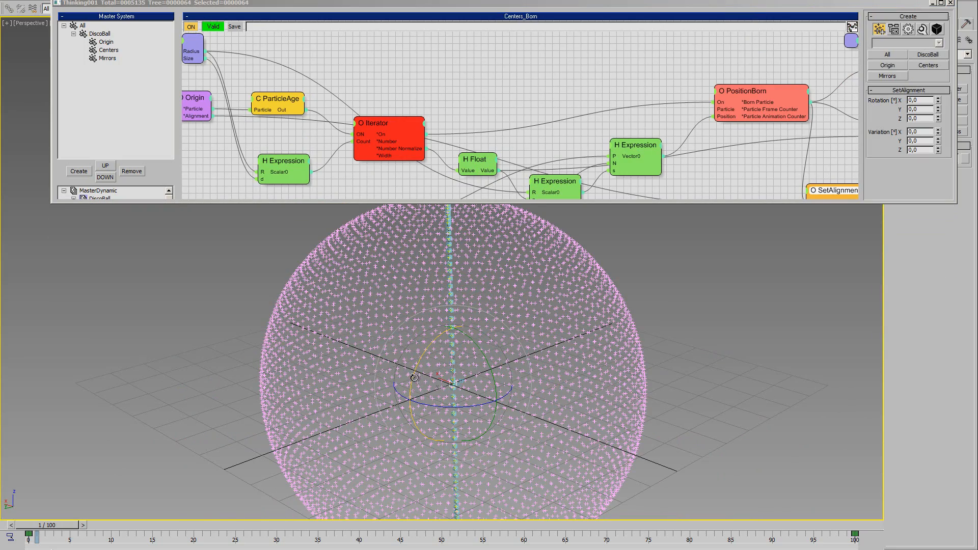
drag(414, 378, 407, 423)
key(ctrl+z)
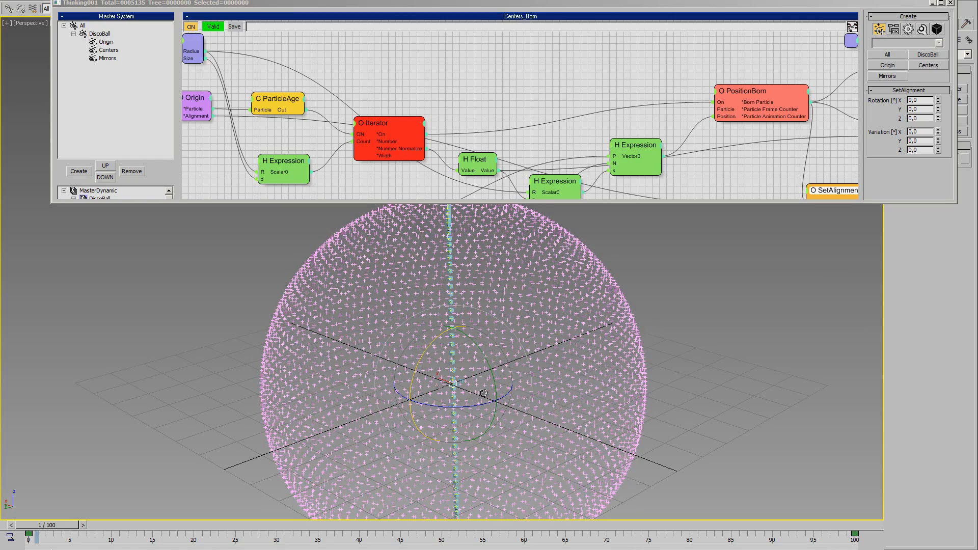
Try moving and rotating the dummy to test how the whole ball follows, and undo both transforms.
key(w)
drag(447, 378, 646, 252)
scroll(452, 410, down, 3)
alt+middle_drag(555, 372, 474, 302)
key(e)
drag(471, 277, 461, 295)
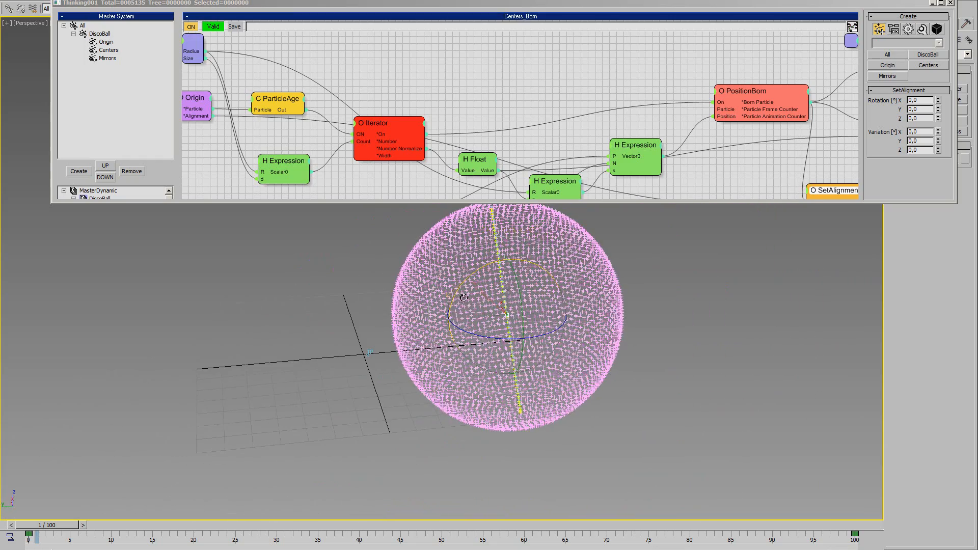
key(ctrl+z)
key(ctrl+z)
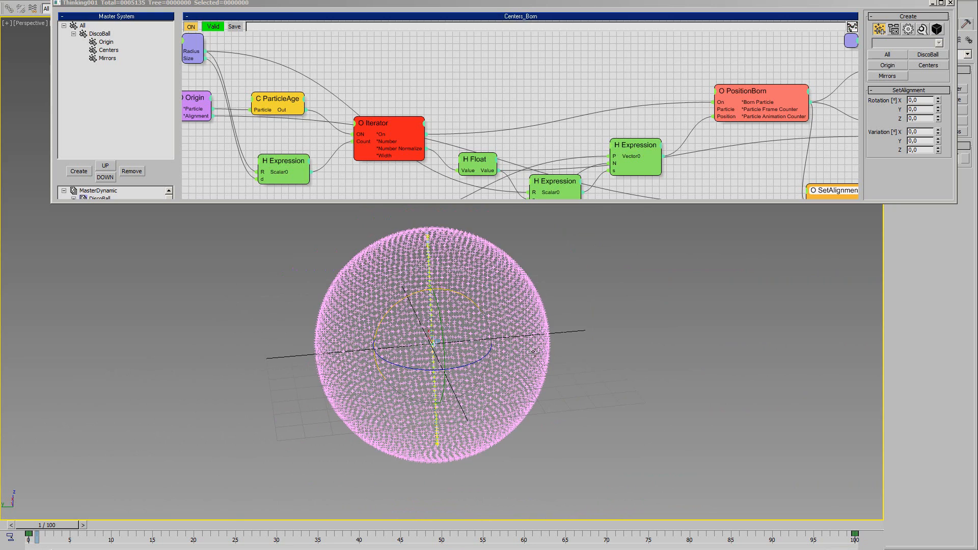
Switch to the explanation scene, hide the explain layer and show the algorithm layer to review the algorithm's steps.
key(alt+Tab)
middle_drag(440, 288, 434, 310)
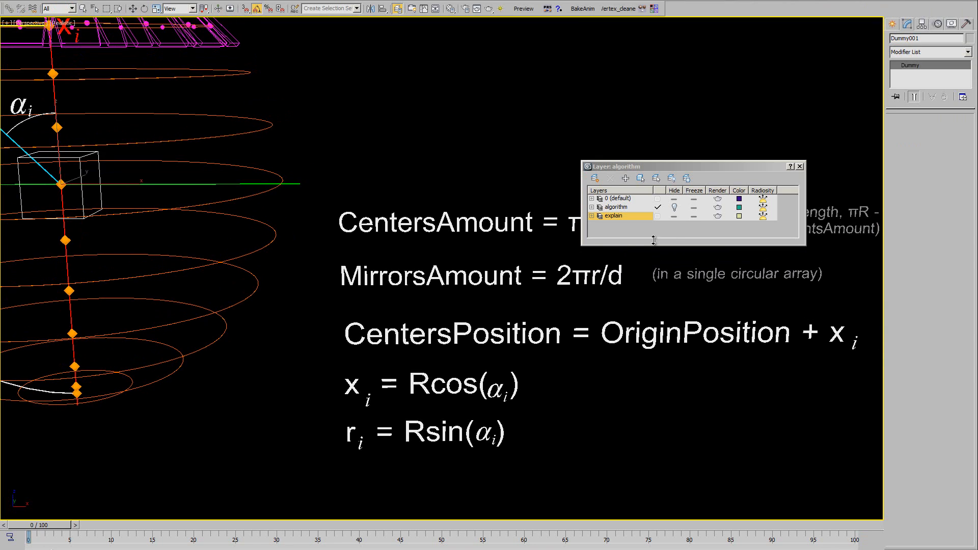
click(675, 217)
click(675, 208)
middle_drag(430, 210, 436, 444)
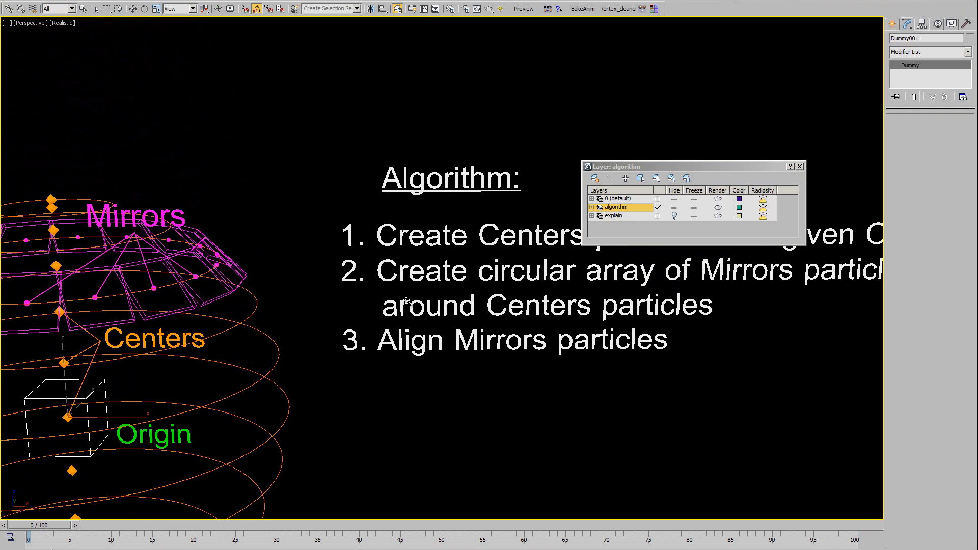
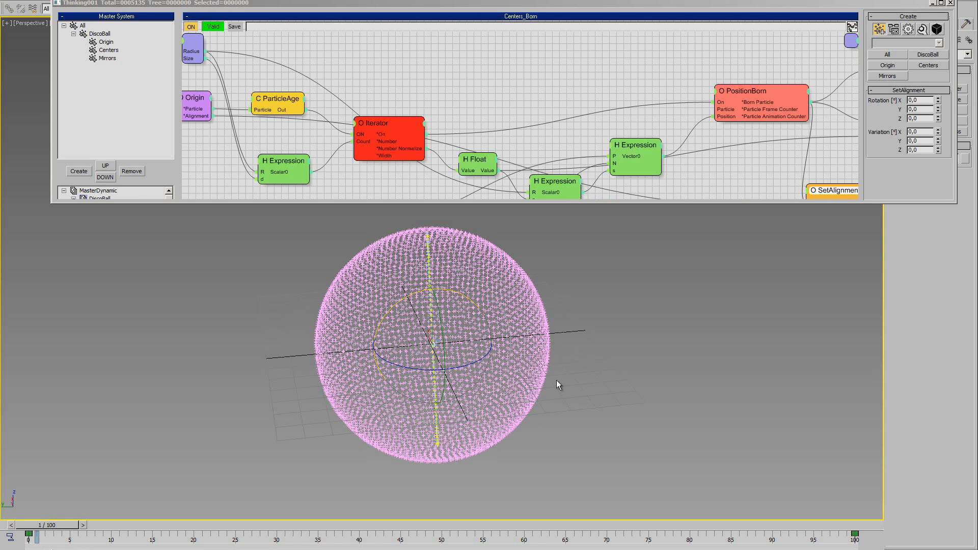
In the disco ball scene, enlarge the particle editor window, open Mirrors_Born and shift PositionBorn closer to the Math node.
alt+middle_drag(557, 387, 468, 355)
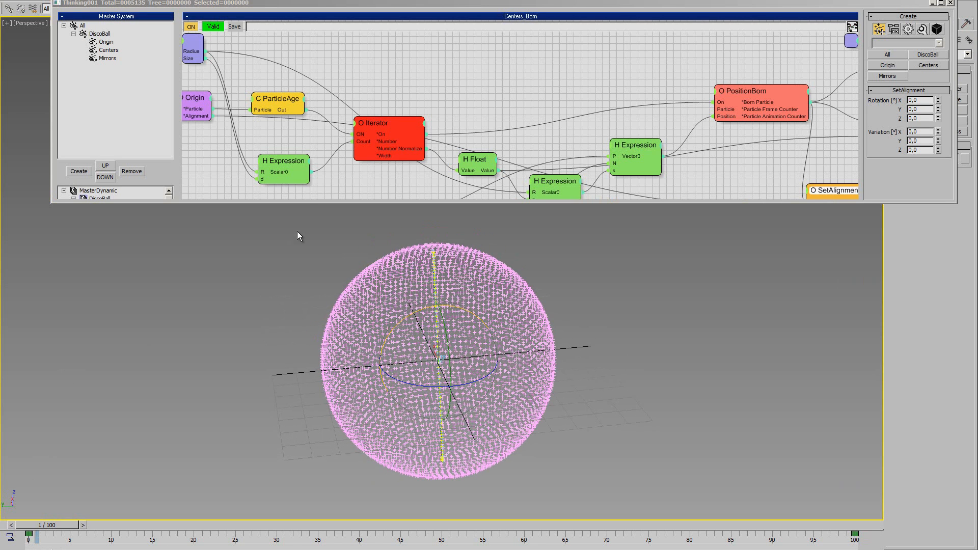
drag(313, 204, 311, 332)
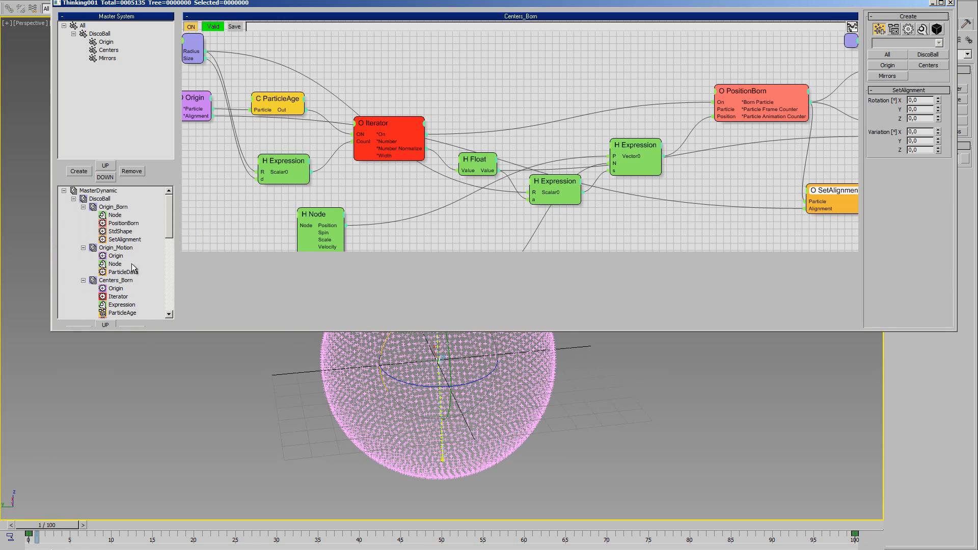
scroll(171, 250, down, 5)
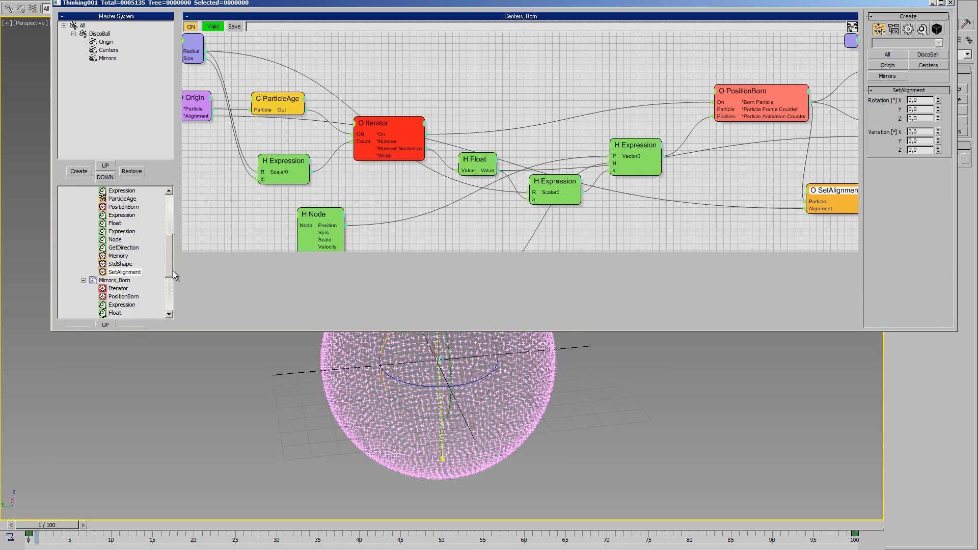
click(116, 289)
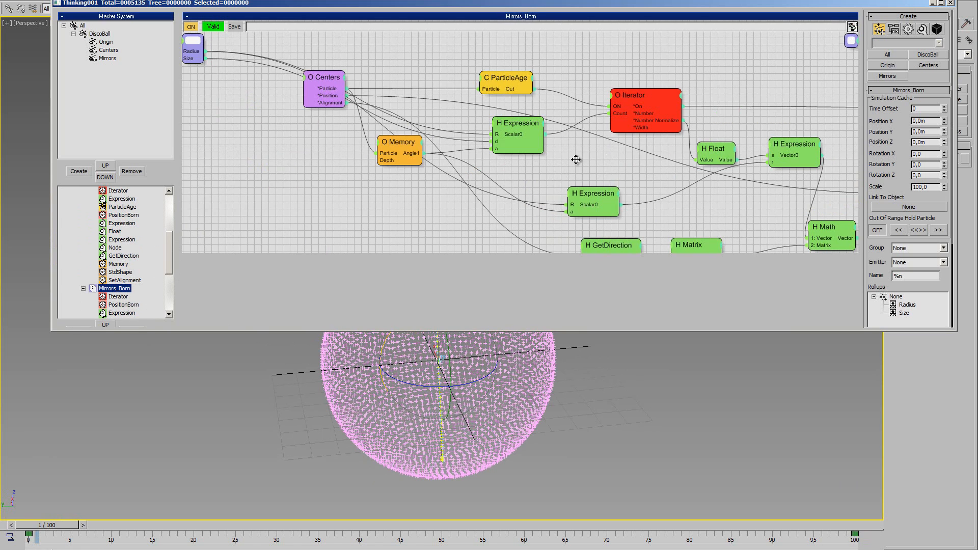
middle_drag(576, 160, 268, 186)
click(619, 145)
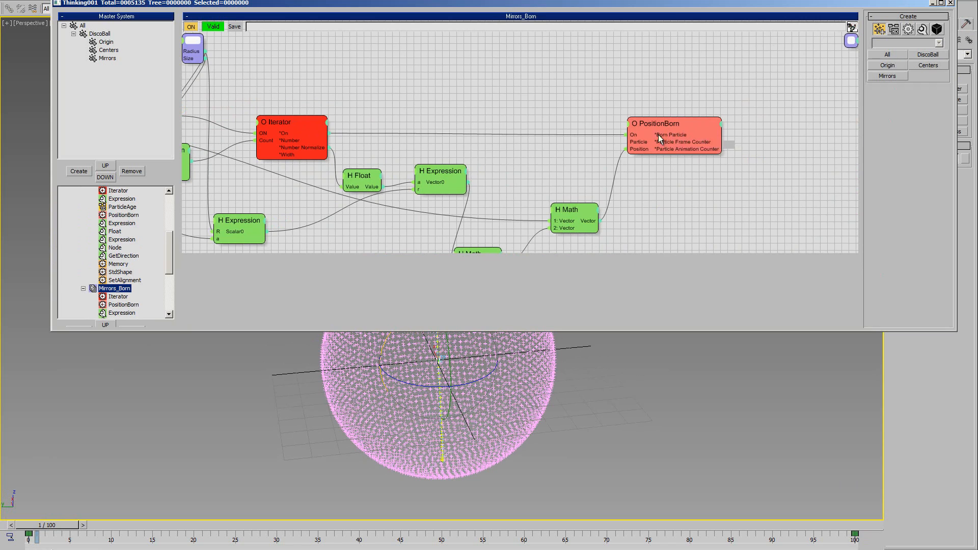
Paste the StdShape node into Mirrors_Born and connect it to PositionBorn's particle output.
right_click(745, 82)
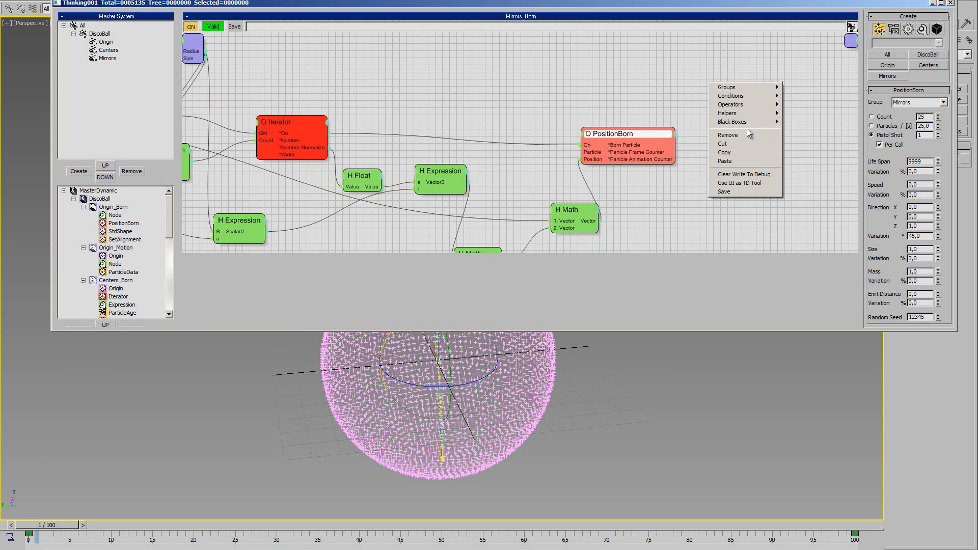
click(741, 161)
drag(760, 102, 764, 136)
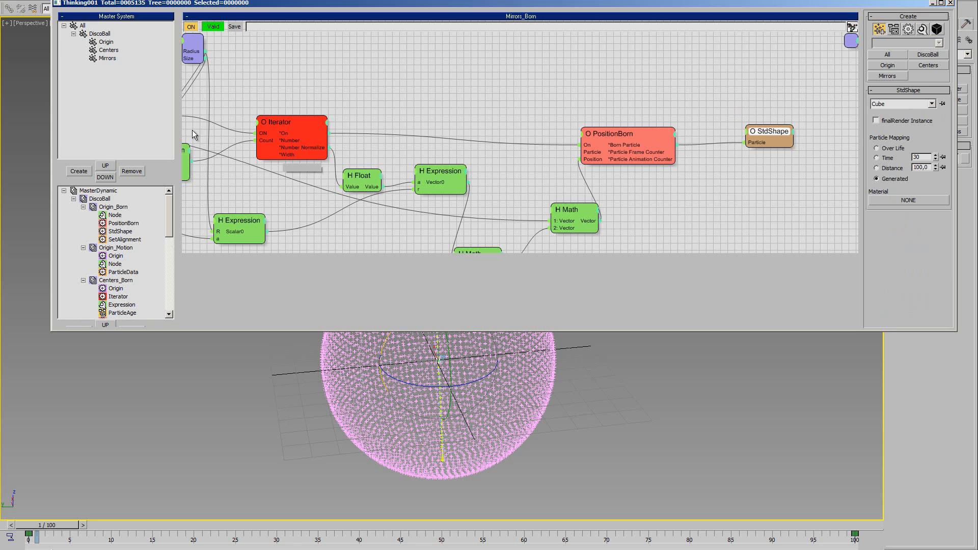
Turn on mesh display for the Mirrors particle group and set its viewport display type to Drops.
click(109, 59)
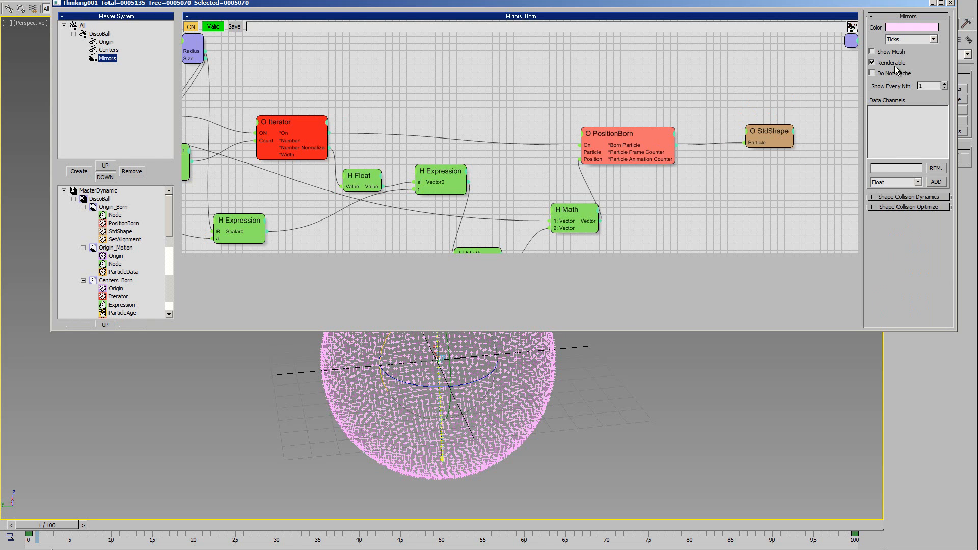
middle_drag(518, 396, 536, 424)
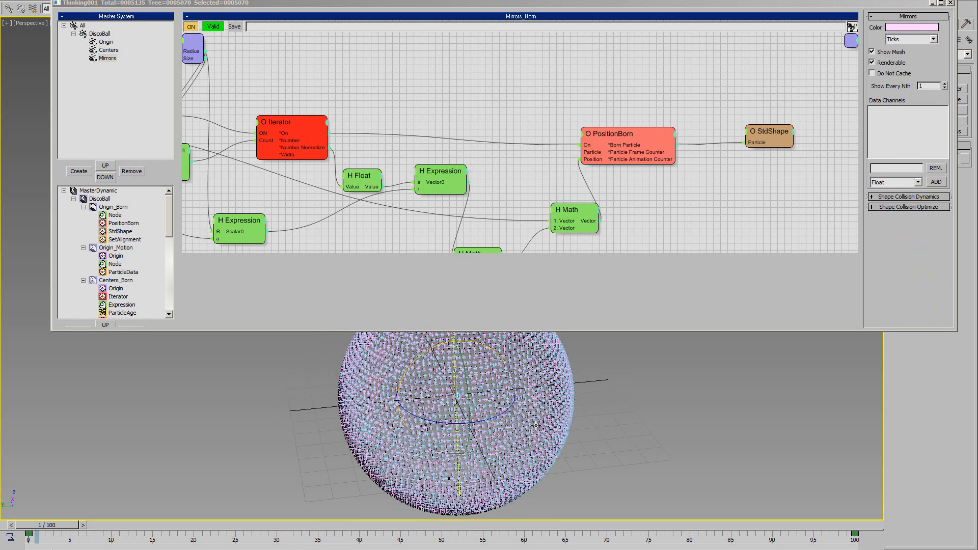
click(911, 39)
click(910, 77)
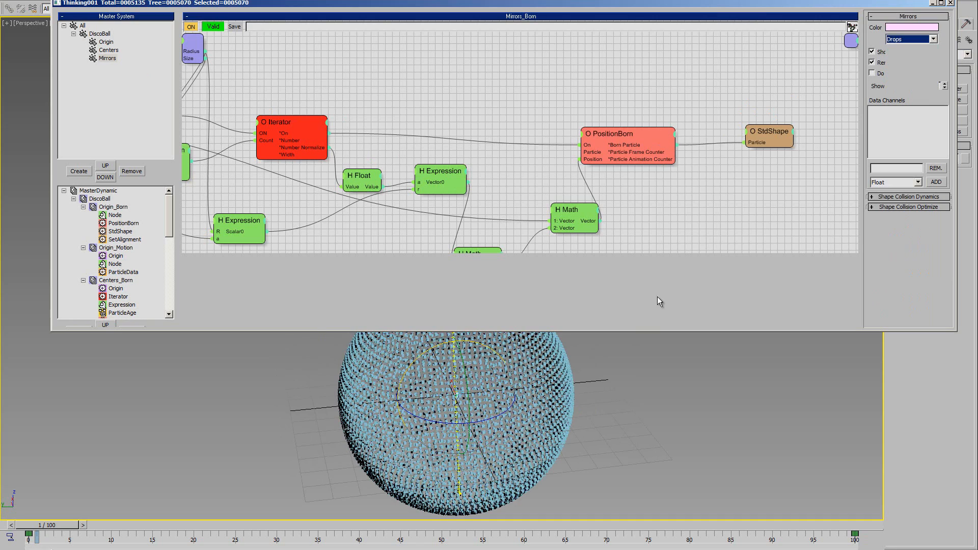
middle_drag(469, 395, 567, 404)
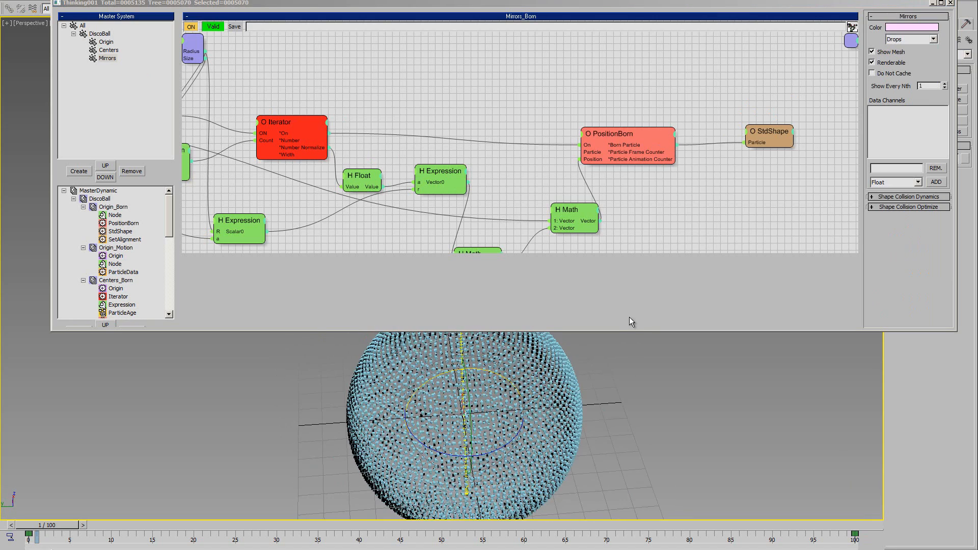
Shorten the particle editor window to uncover the viewport and shift the PositionBorn node closer to StdShape.
drag(629, 330, 630, 289)
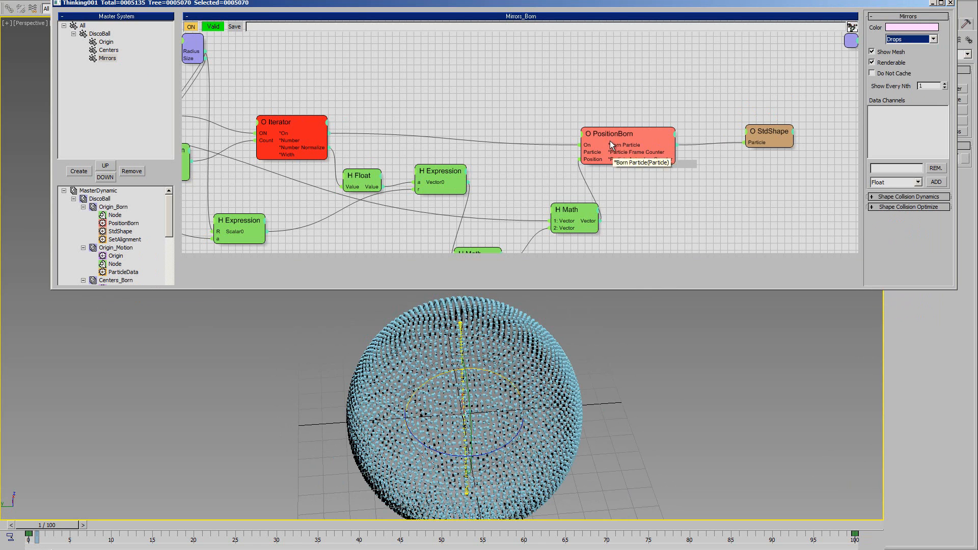
drag(611, 144, 682, 144)
scroll(552, 387, up, 5)
alt+middle_drag(551, 388, 548, 409)
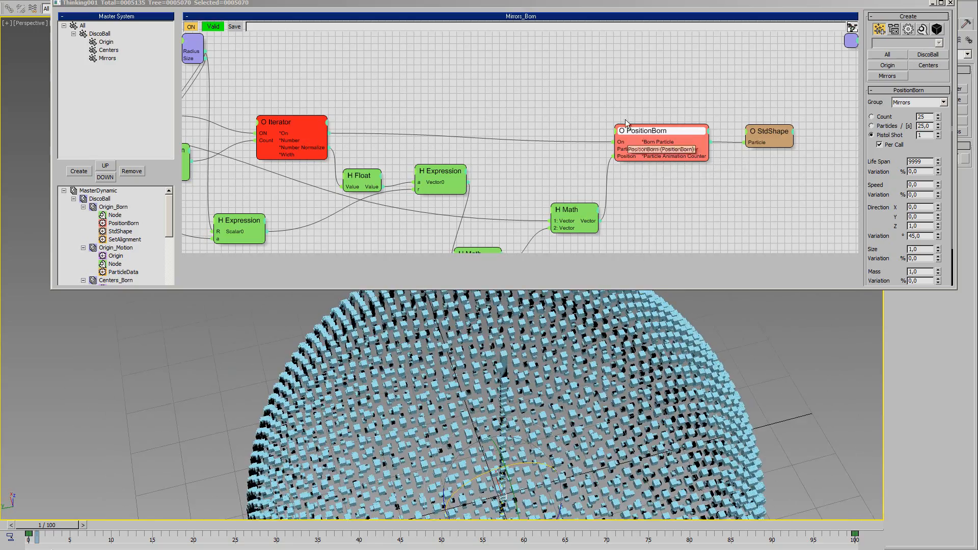
drag(653, 131, 659, 133)
Add a Size input to PositionBorn, wire it to the Mirrors_Born set's Size value, and return the animation to frame 0.
middle_drag(496, 385, 522, 380)
middle_drag(384, 102, 408, 112)
click(646, 143)
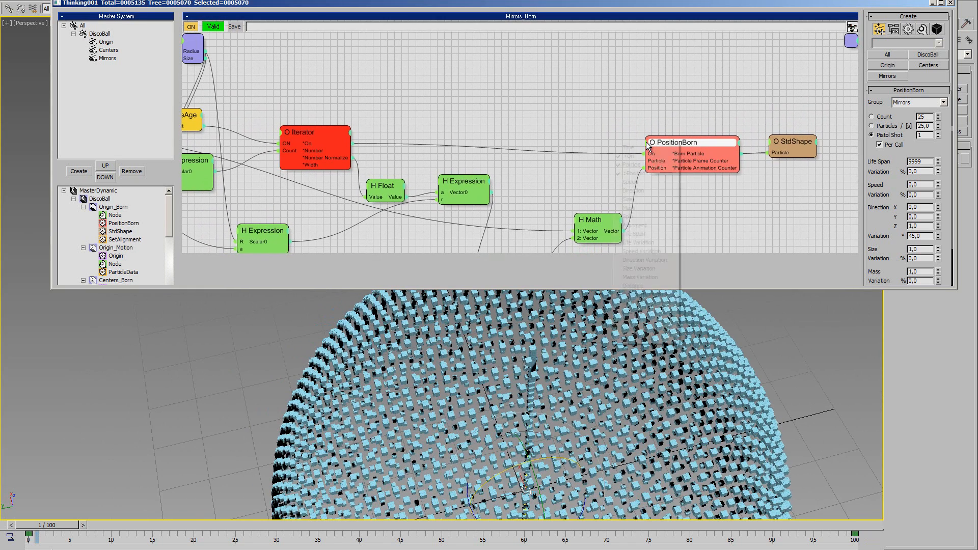
click(643, 199)
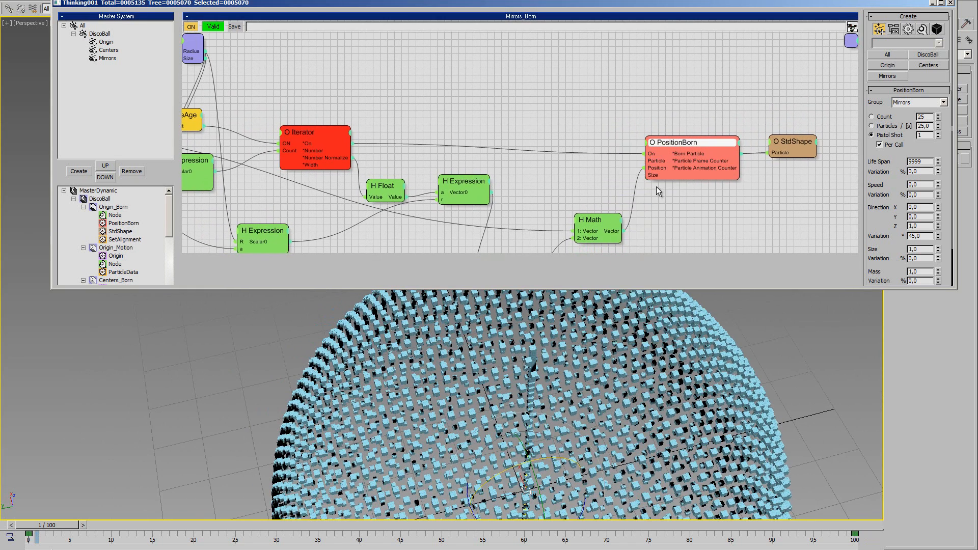
drag(652, 176, 206, 58)
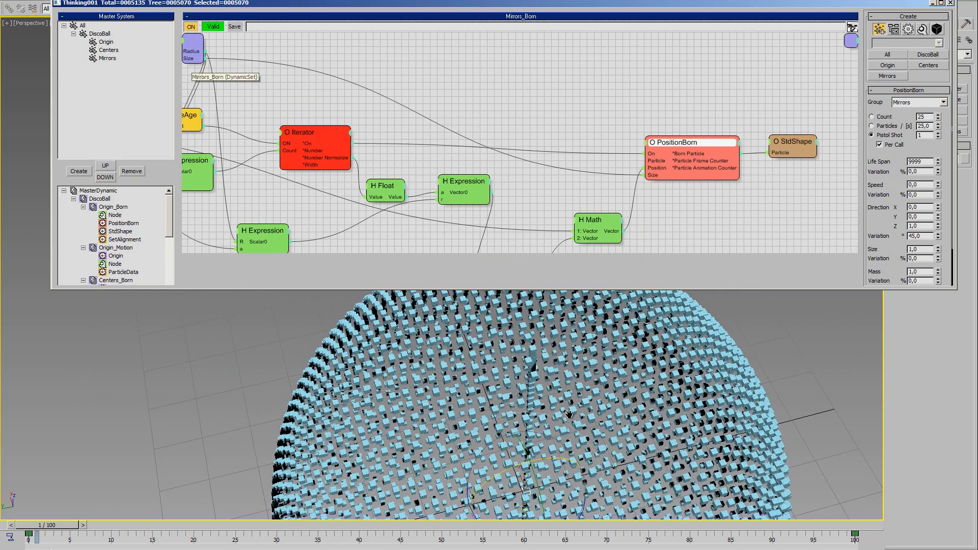
middle_drag(569, 415, 567, 401)
drag(46, 533, 28, 531)
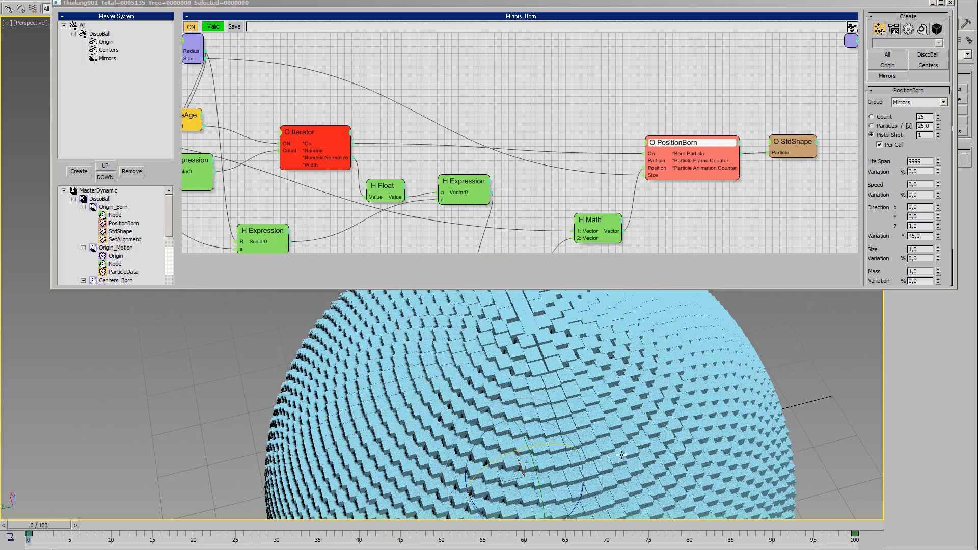
alt+middle_drag(622, 455, 643, 293)
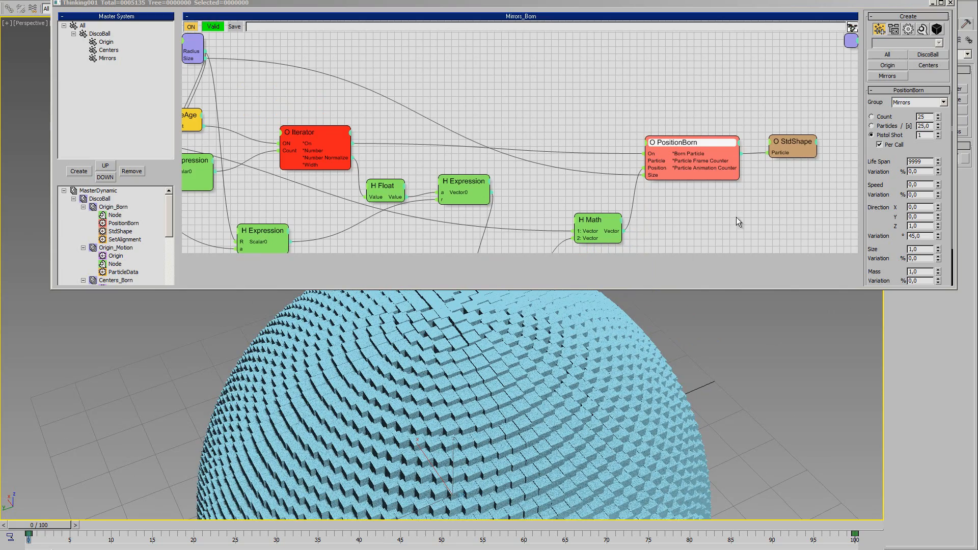
Add a Scale operator fed by PositionBorn's born particles and set its Z-Scale to 5%.
middle_drag(736, 217, 624, 172)
right_click(606, 128)
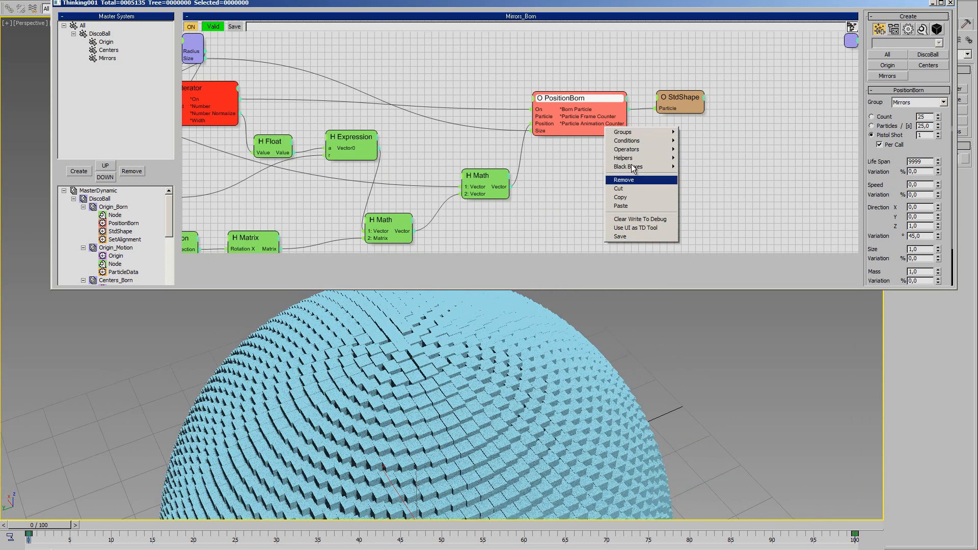
mouse_move(657, 150)
mouse_move(703, 150)
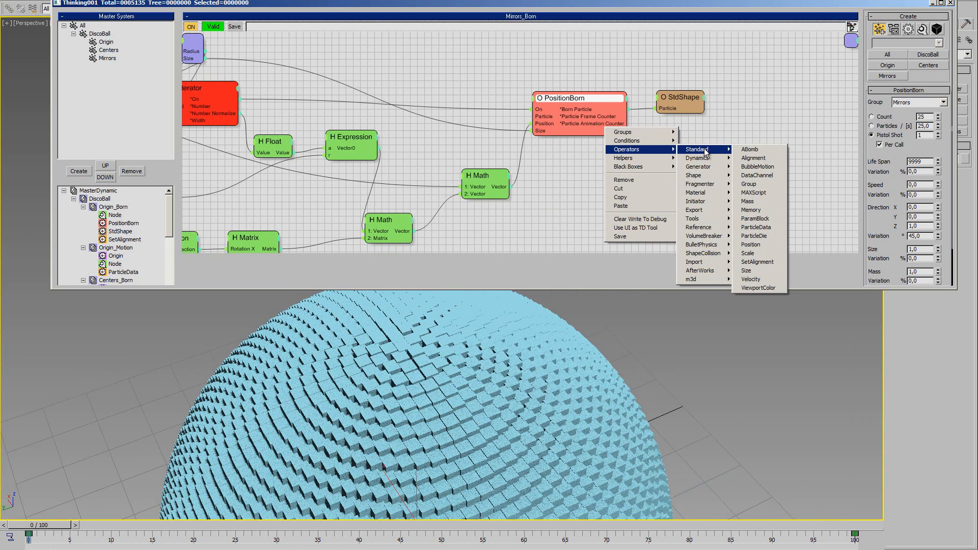
click(760, 255)
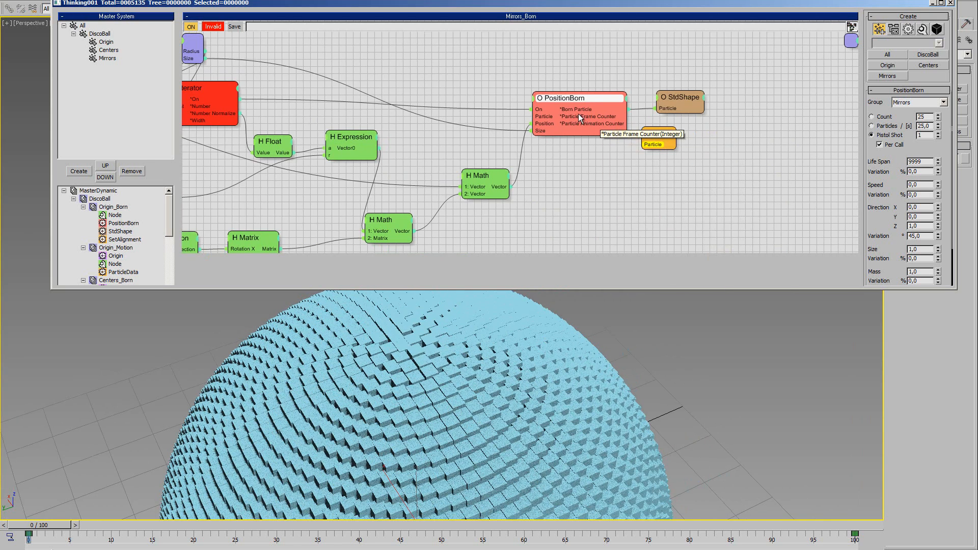
drag(654, 141, 691, 142)
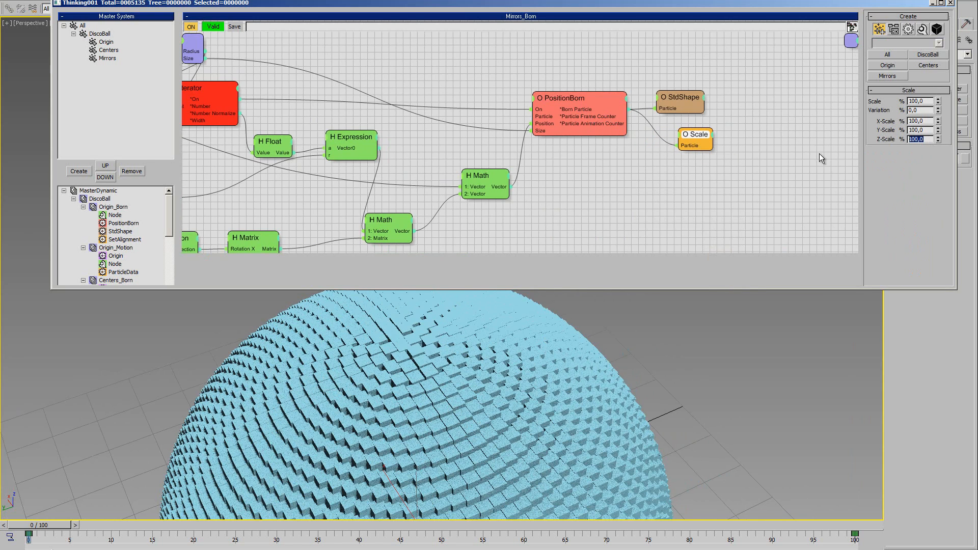
text(5)
key(Return)
Examine the flattened mirrors on the ball from several angles and distances to judge their orientation and spacing.
drag(450, 381, 453, 411)
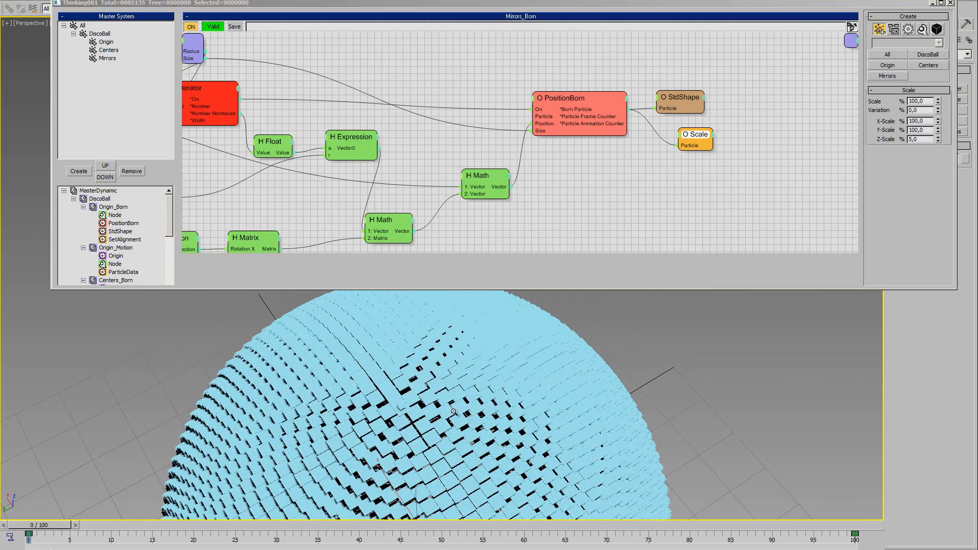
drag(504, 351, 569, 360)
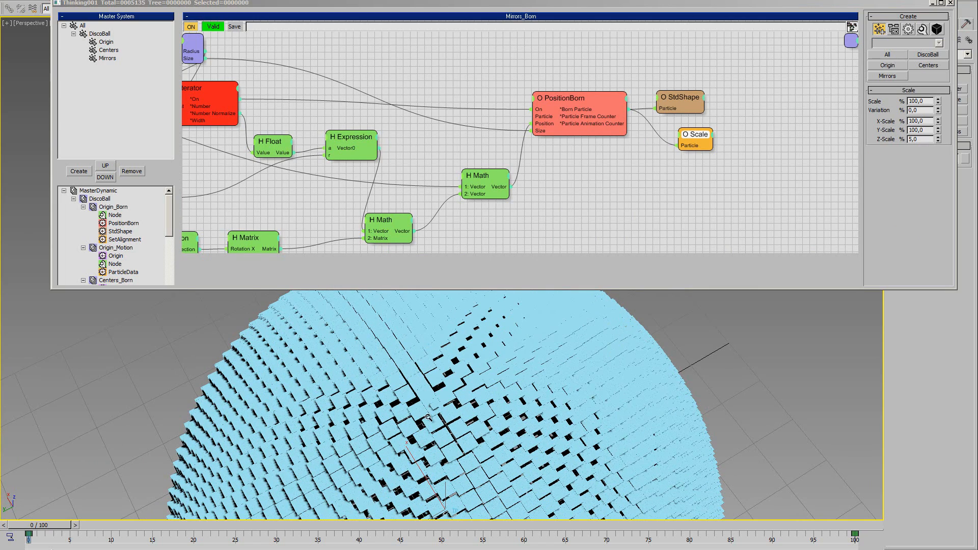
drag(428, 417, 446, 441)
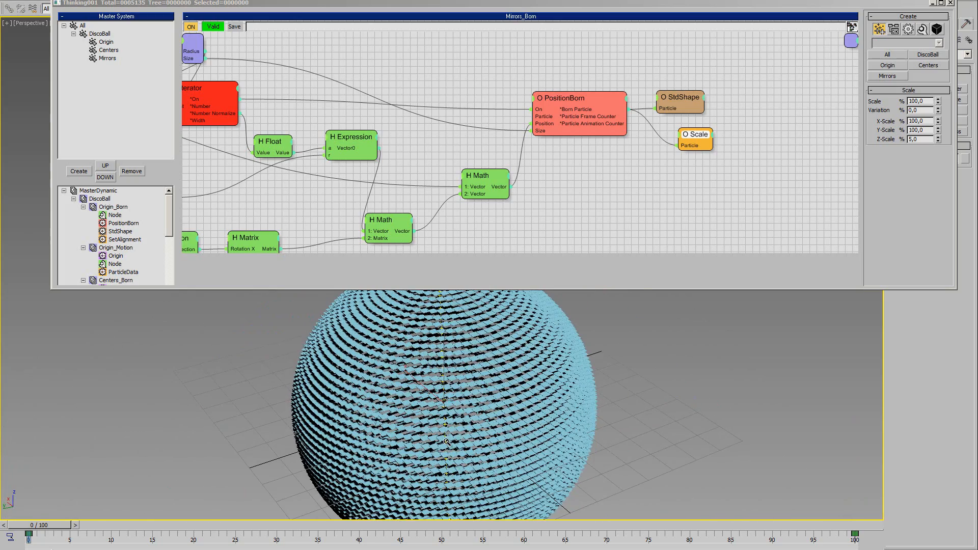
drag(454, 404, 450, 416)
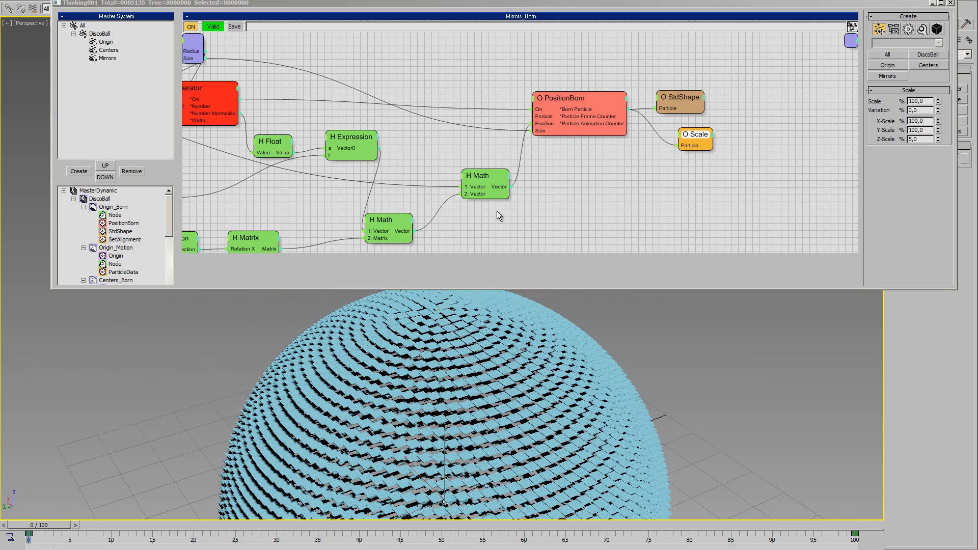
middle_drag(498, 216, 538, 197)
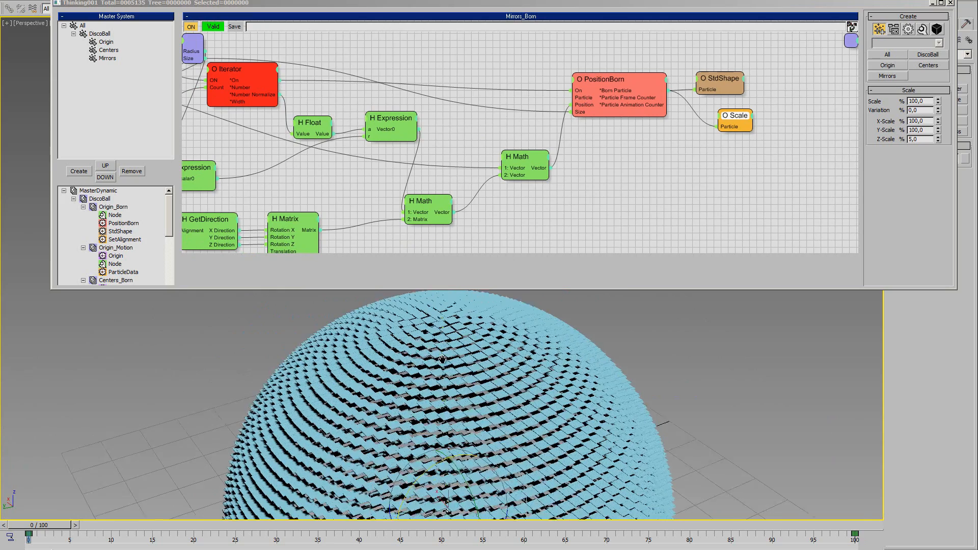
middle_drag(443, 359, 442, 333)
drag(421, 437, 449, 442)
alt+middle_drag(448, 442, 434, 391)
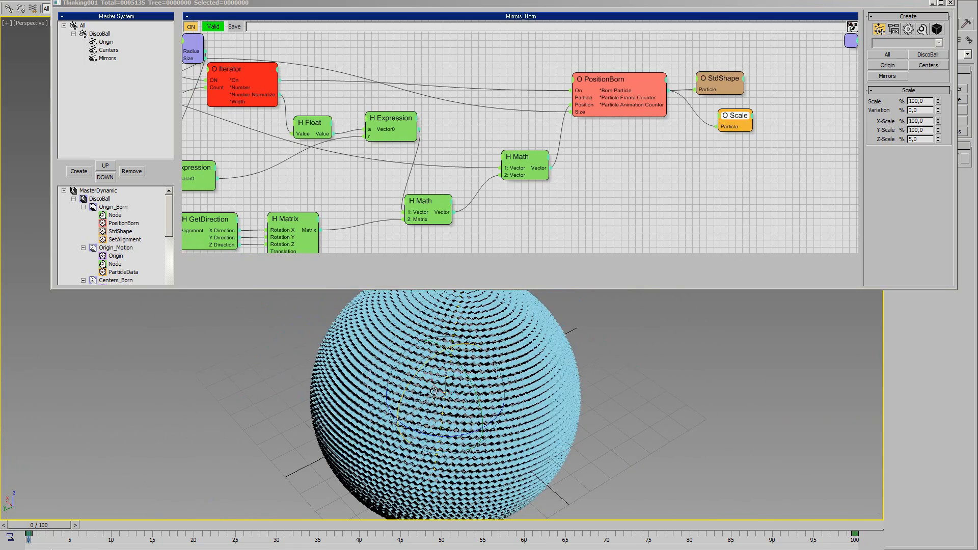
drag(408, 384, 453, 347)
alt+middle_drag(453, 347, 485, 378)
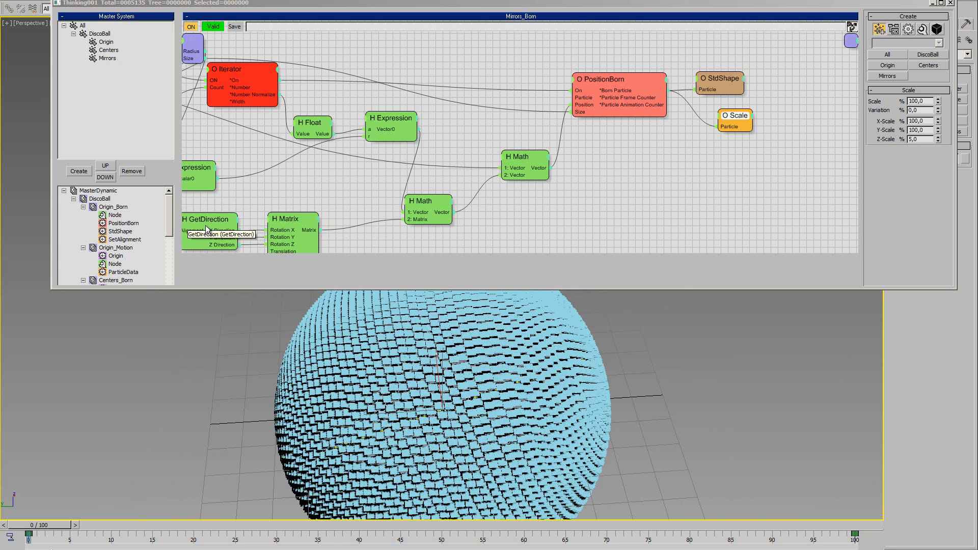
alt+middle_drag(522, 407, 491, 374)
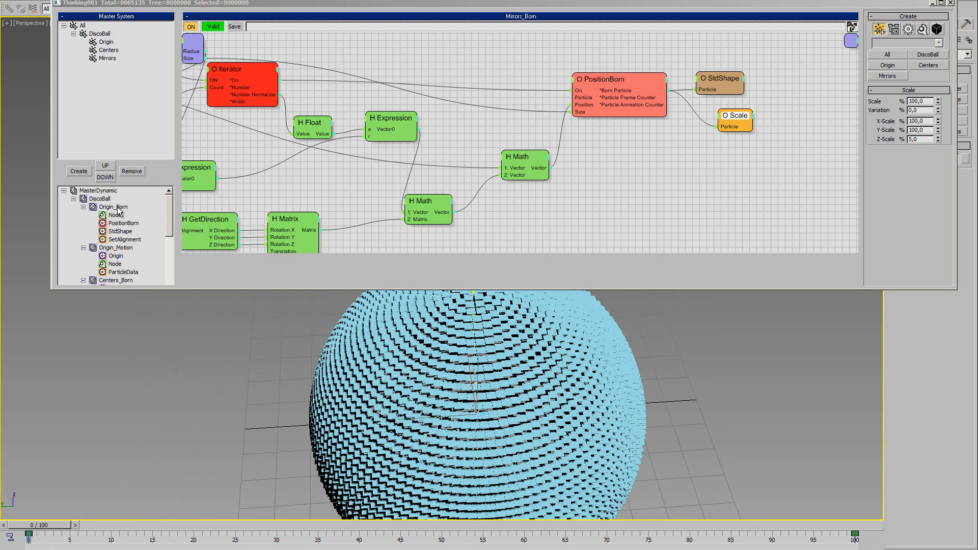
In the DiscoBall dynamic set, set the Size value to 5 and inspect the larger mirrors on the ball.
click(93, 202)
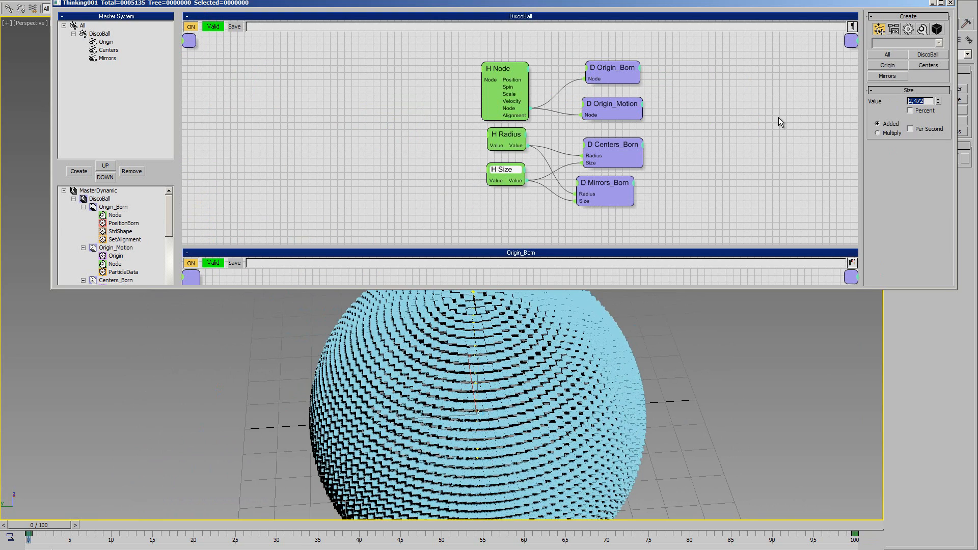
text(5)
key(Return)
alt+middle_drag(464, 395, 479, 376)
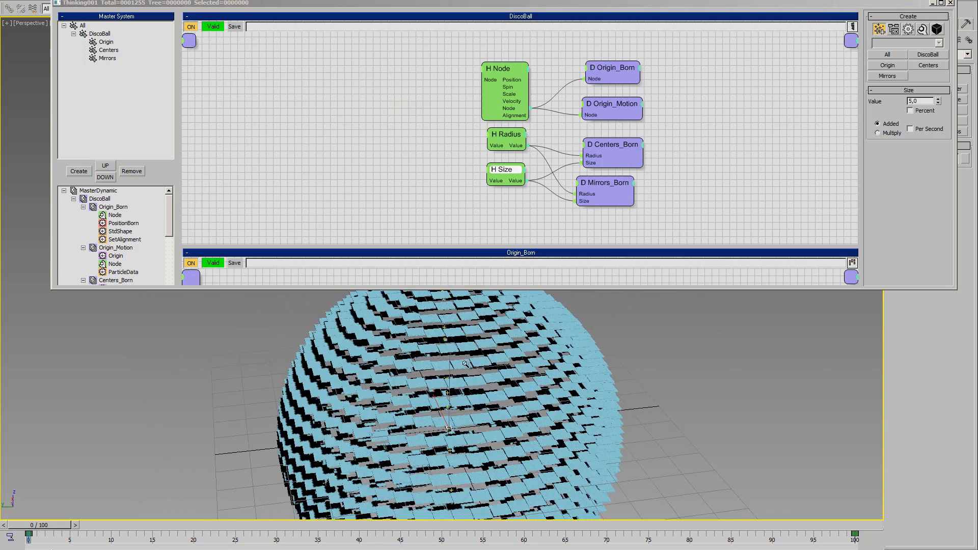
scroll(466, 364, down, 3)
key(e)
middle_drag(414, 364, 412, 378)
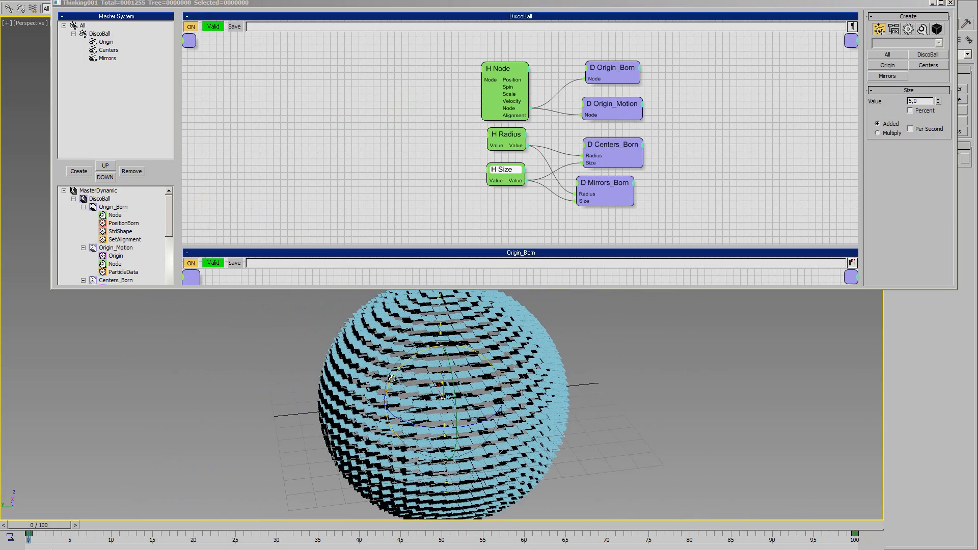
mouse_move(392, 378)
mouse_down()
mouse_move(461, 293)
mouse_move(405, 397)
mouse_move(399, 387)
mouse_up()
alt+middle_drag(499, 355, 459, 365)
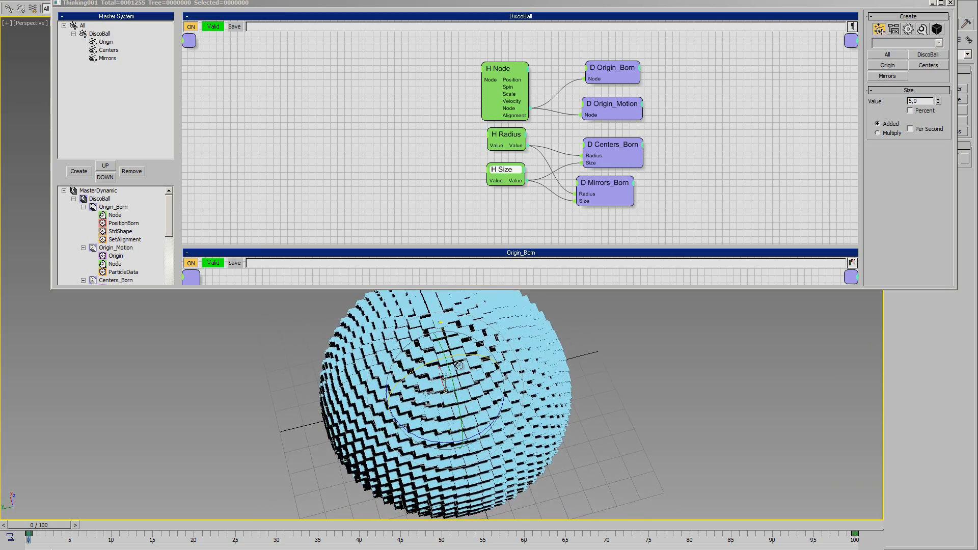
In the Mirrors_Born set, add a SetAlignment operator above StdShape and connect PositionBorn's born particles to it.
scroll(170, 247, down, 3)
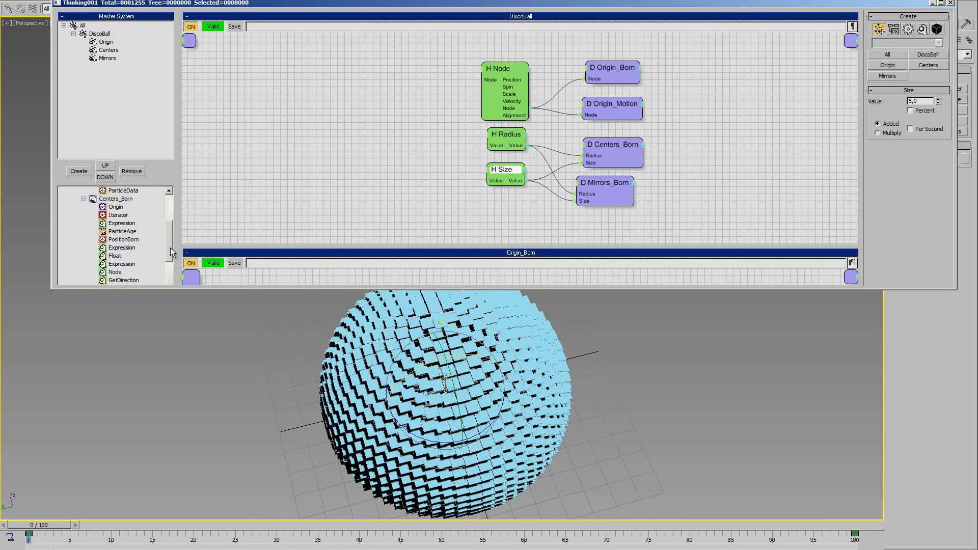
scroll(172, 252, down, 5)
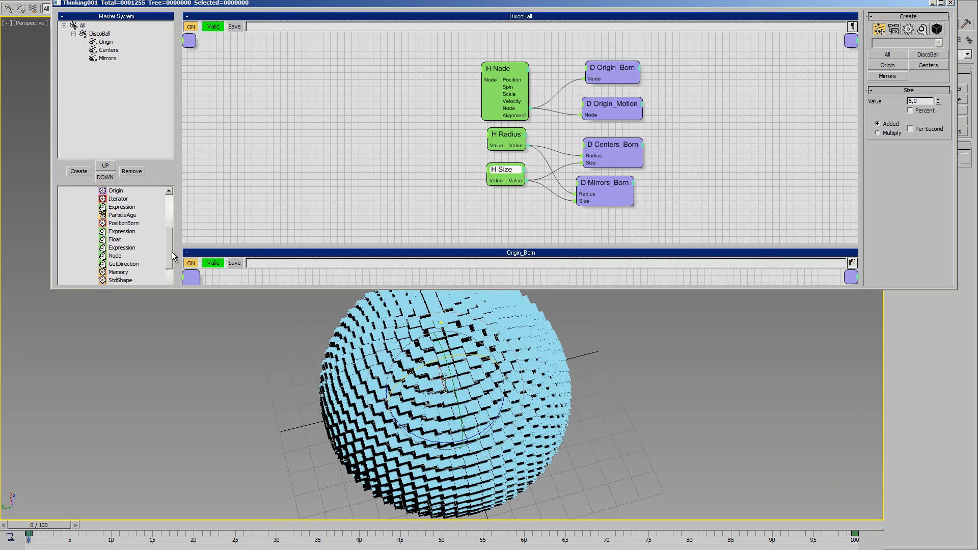
click(117, 242)
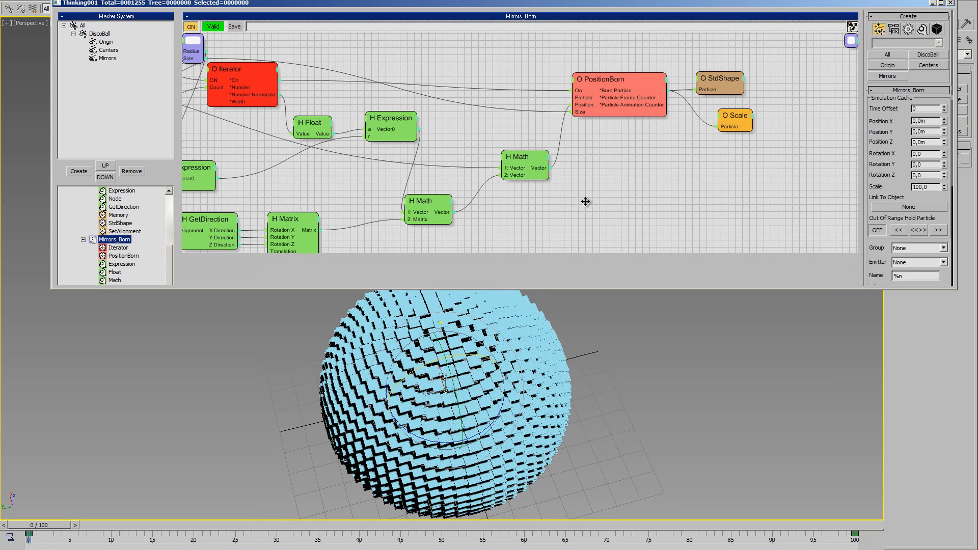
middle_drag(585, 200, 908, 272)
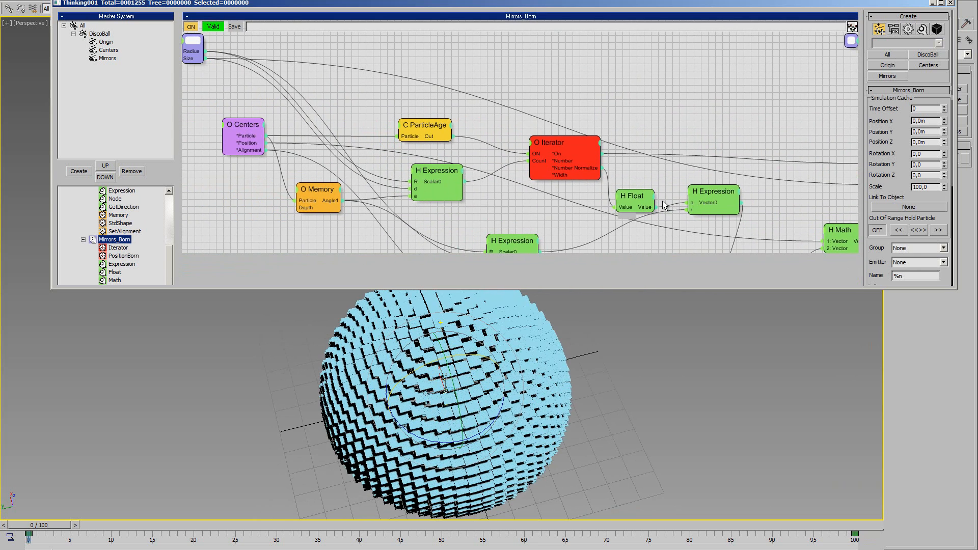
middle_drag(663, 202, 393, 218)
right_click(606, 115)
mouse_move(599, 139)
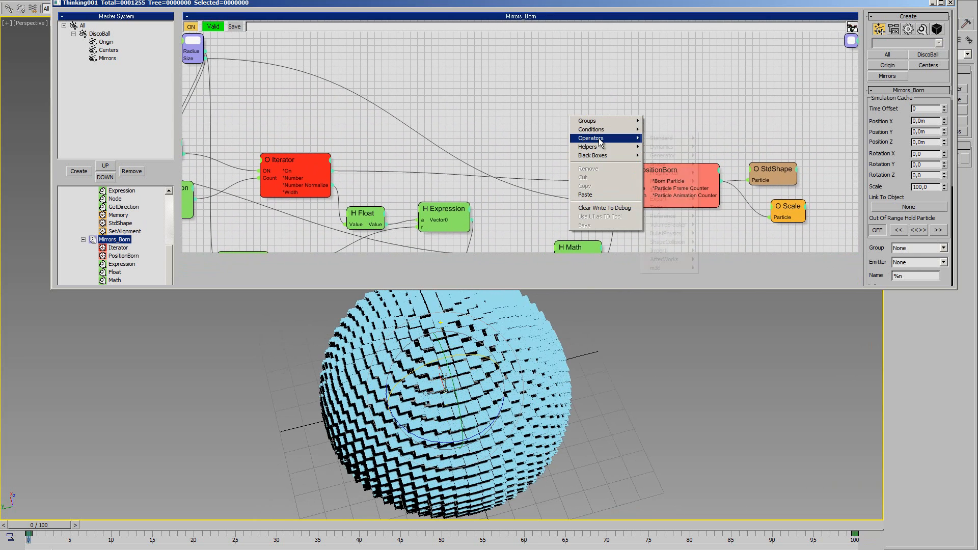
mouse_move(667, 138)
click(722, 251)
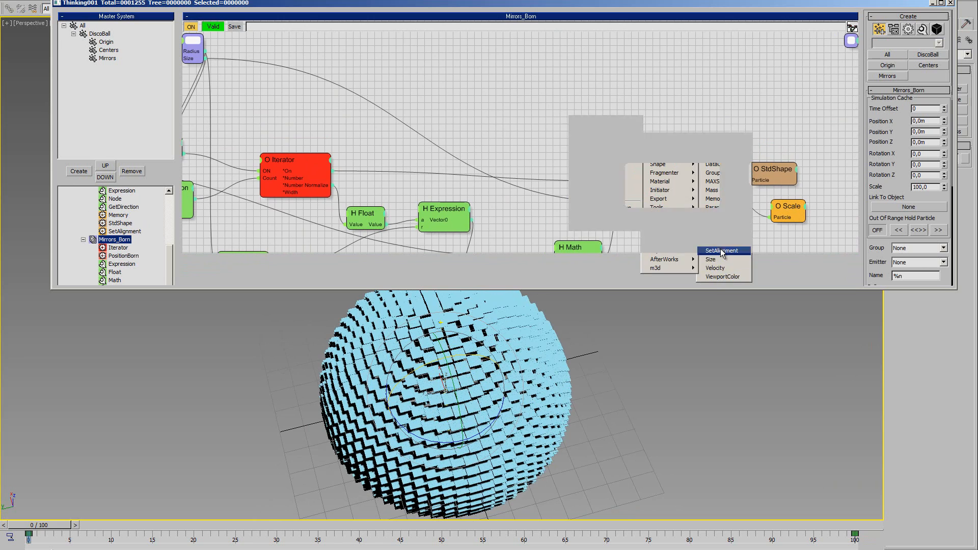
drag(637, 125, 808, 135)
click(680, 176)
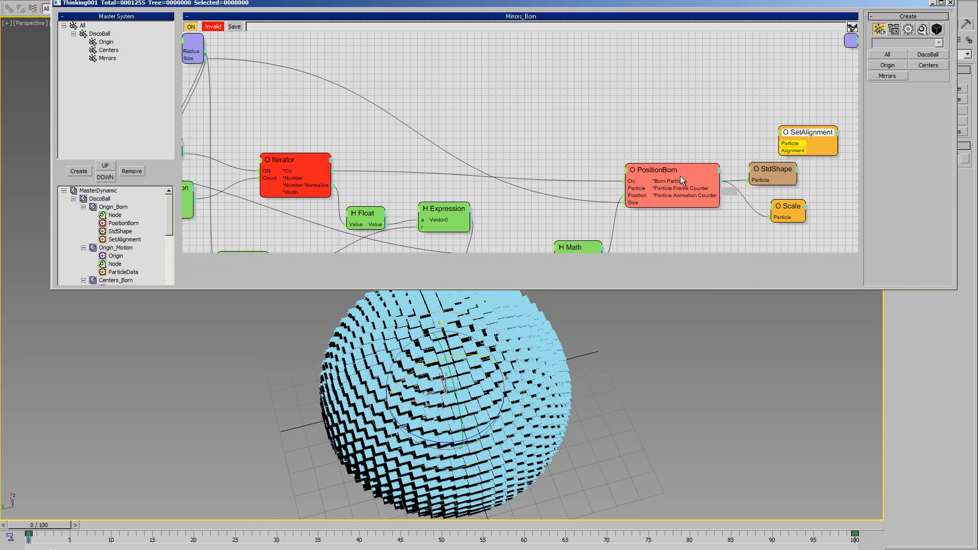
mouse_move(680, 175)
mouse_down()
mouse_move(739, 167)
mouse_move(662, 170)
mouse_up()
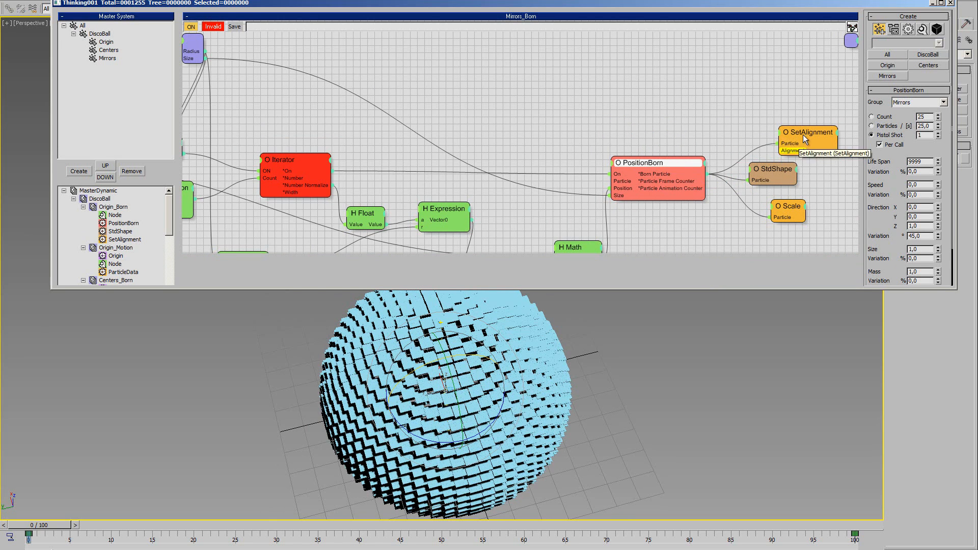
Move SetAlignment close to Centers, connect the Centers alignment output to its Alignment input, and place it back above StdShape.
drag(803, 134, 415, 65)
middle_drag(380, 131, 644, 151)
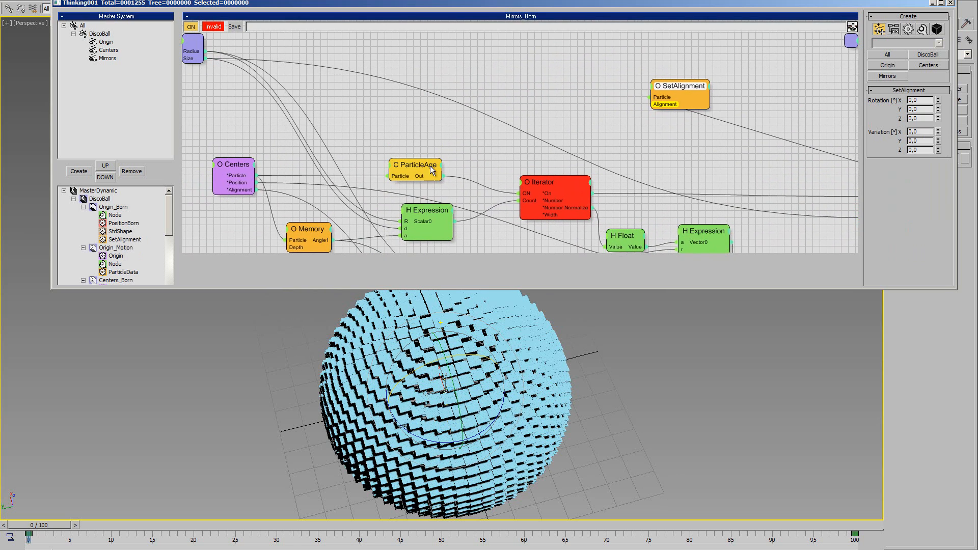
drag(256, 190, 661, 104)
middle_drag(679, 151, 366, 158)
drag(399, 98, 781, 133)
Refresh the simulation and examine the ball from several angles and distances to judge how the mirrors follow the centers' alignment.
alt+middle_drag(469, 419, 477, 382)
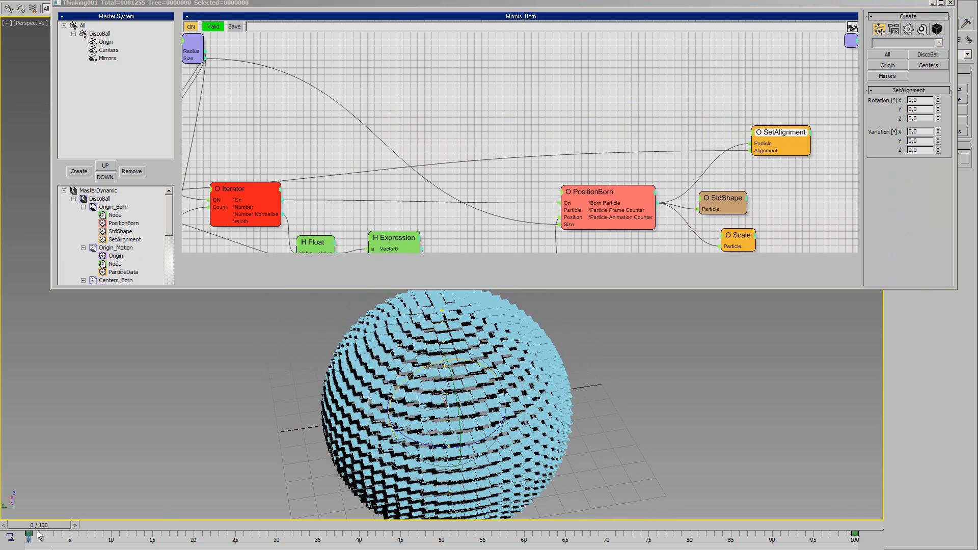
mouse_move(39, 525)
mouse_down()
mouse_move(64, 526)
mouse_move(37, 526)
mouse_up()
drag(400, 384, 414, 362)
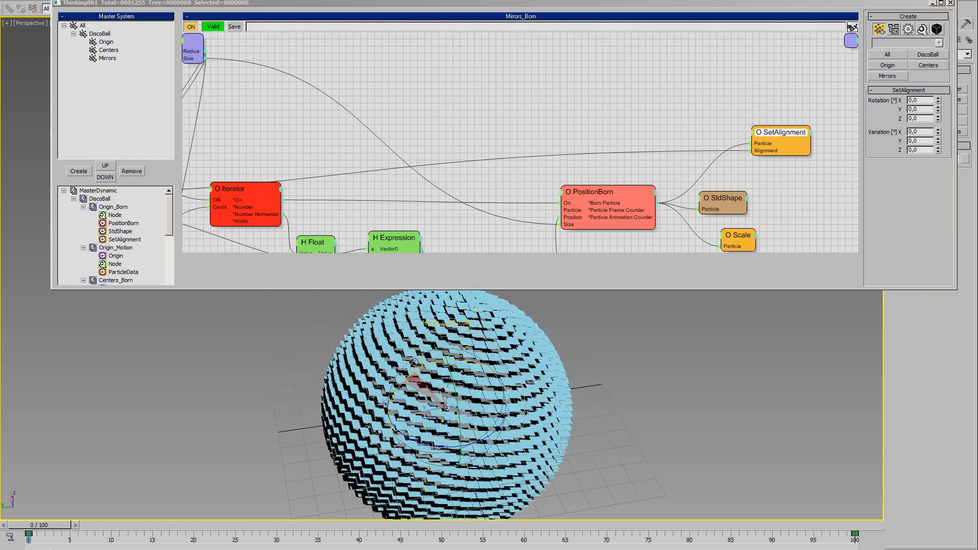
scroll(526, 401, up, 6)
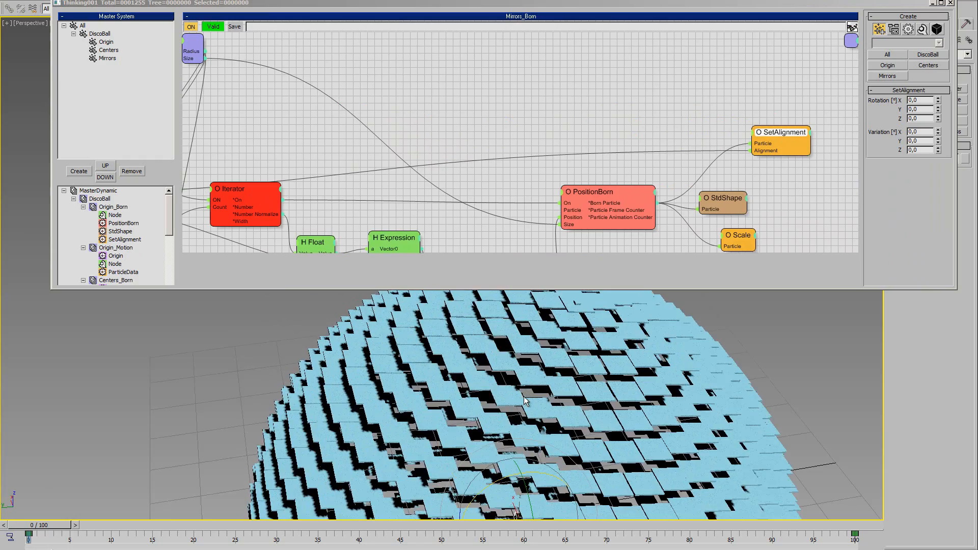
alt+middle_drag(525, 401, 436, 421)
drag(451, 441, 461, 432)
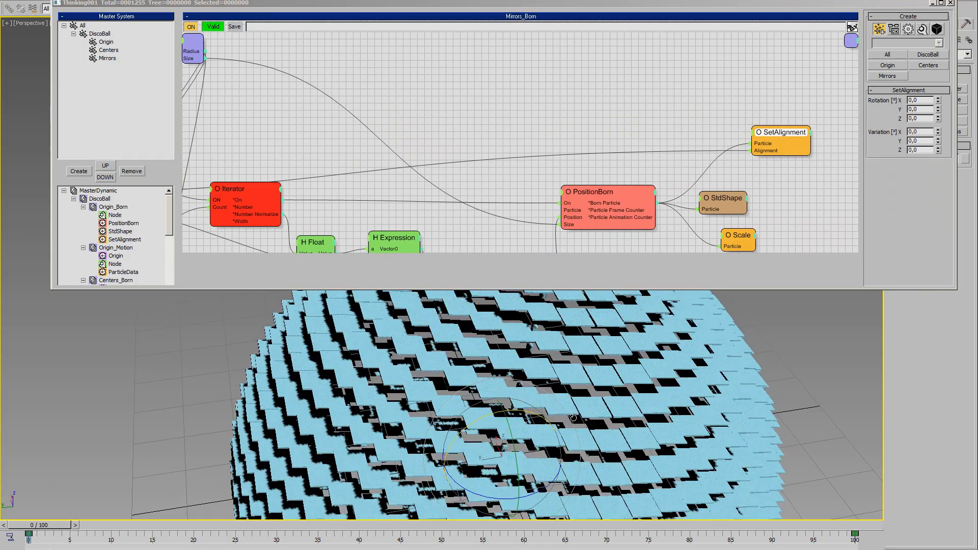
scroll(586, 385, down, 6)
alt+middle_drag(587, 385, 577, 392)
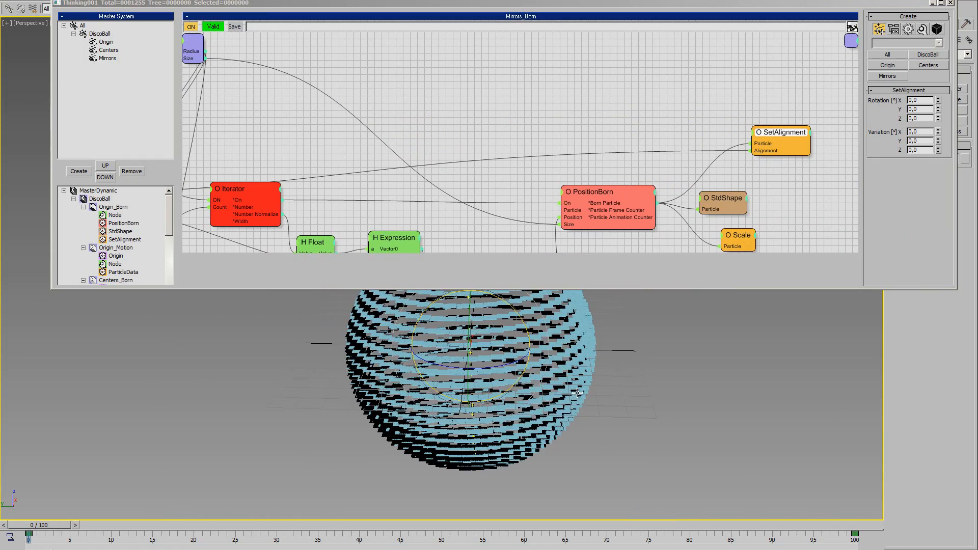
alt+middle_drag(480, 355, 490, 372)
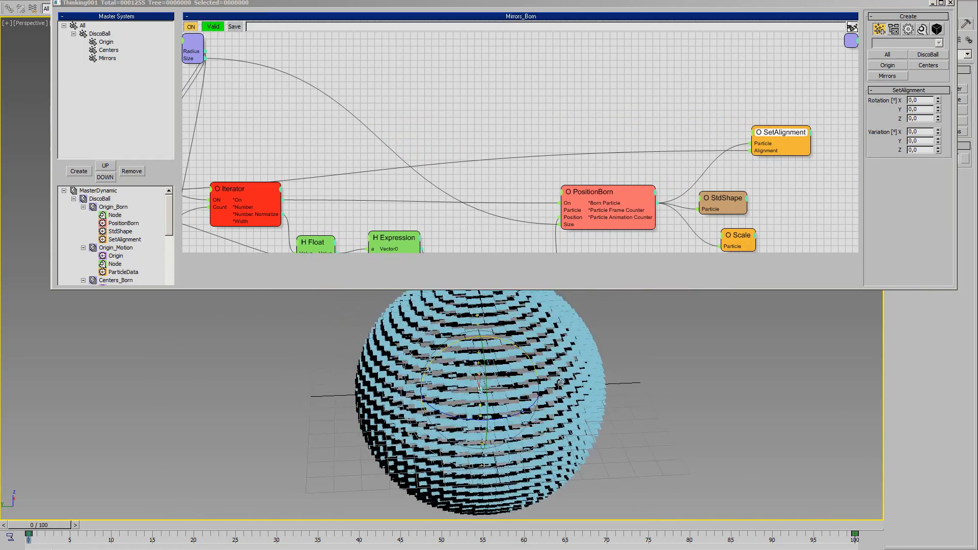
Review the Float and SetAlignment operators in the graph and compare them with the mirrors' rotation around each ring.
middle_drag(558, 159, 491, 102)
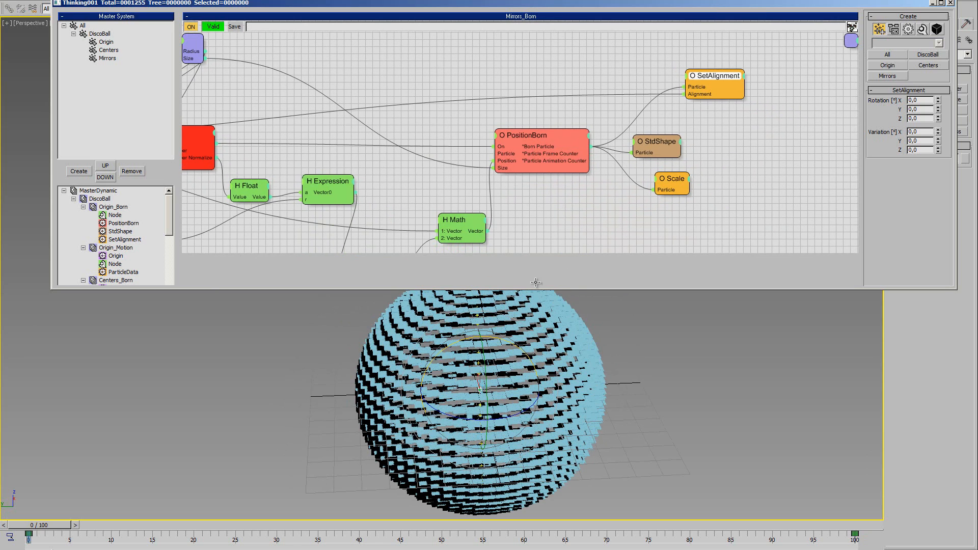
middle_drag(376, 381, 380, 403)
middle_drag(348, 142, 445, 126)
drag(356, 174, 361, 168)
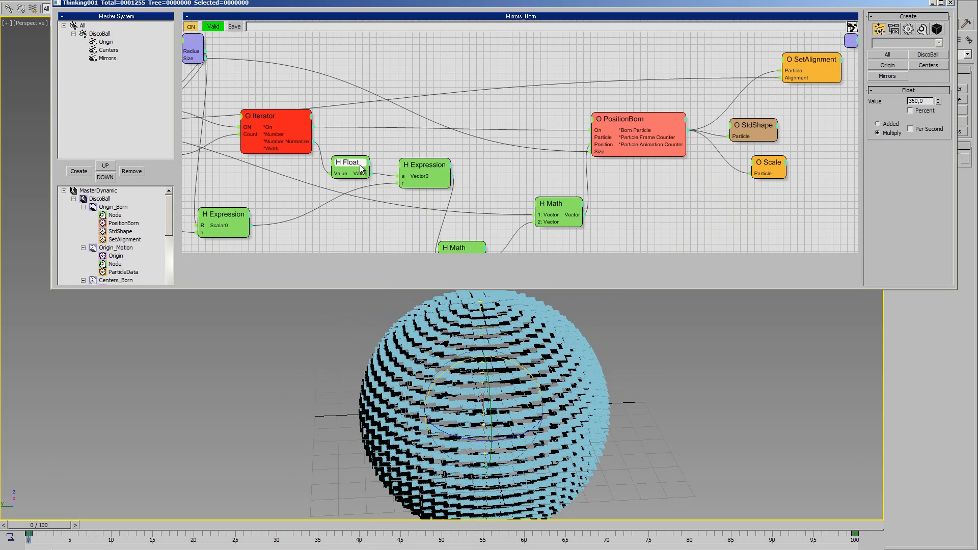
alt+middle_drag(486, 387, 491, 427)
scroll(527, 408, up, 5)
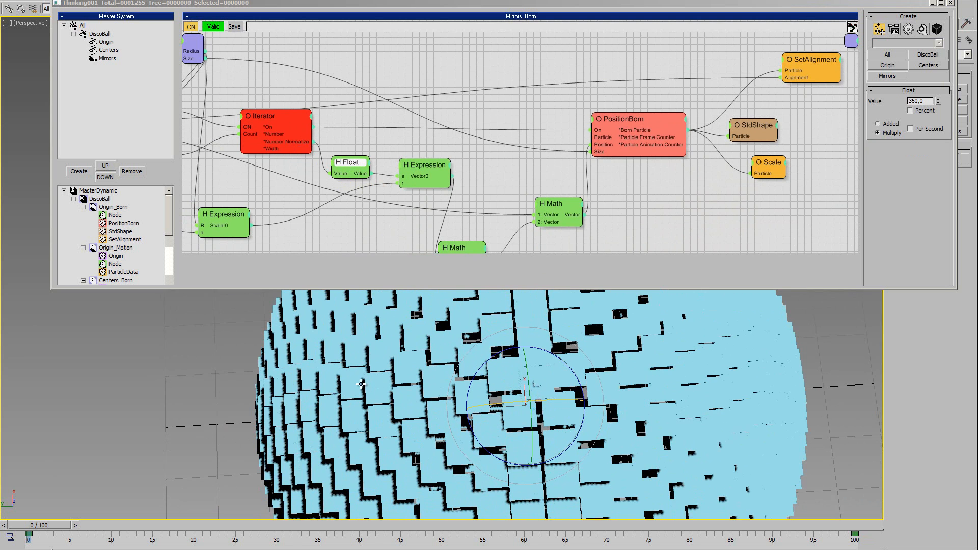
alt+middle_drag(452, 370, 503, 434)
alt+middle_drag(486, 399, 511, 344)
drag(794, 59, 794, 67)
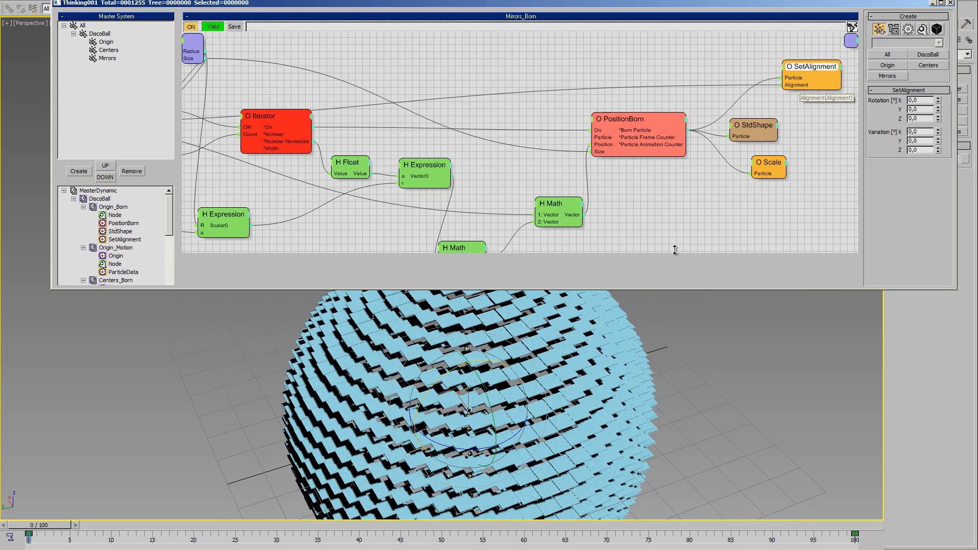
alt+middle_drag(546, 424, 615, 295)
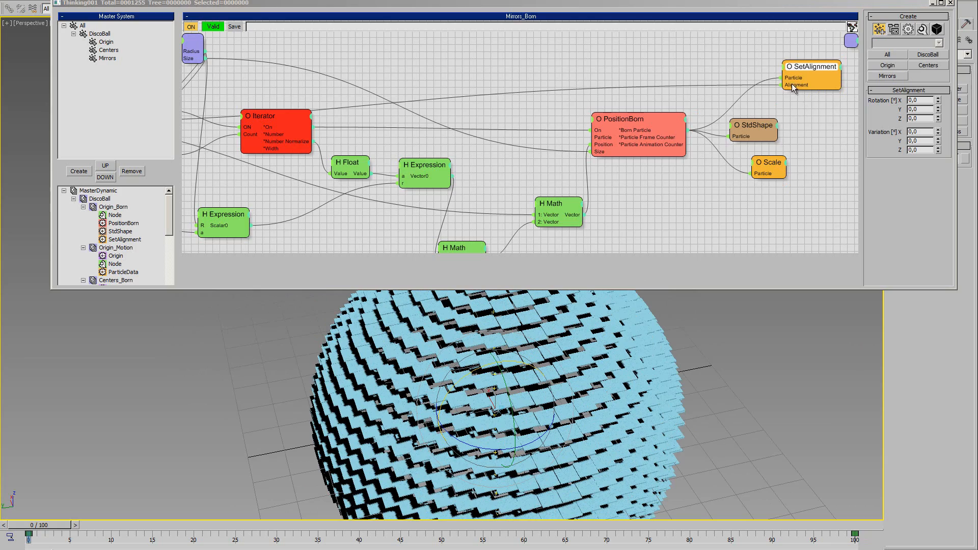
alt+middle_drag(600, 364, 605, 357)
Expose the Z Rotation input on SetAlignment and feed it with the Float operator's Value output.
mouse_move(938, 116)
mouse_down()
mouse_move(940, 135)
mouse_move(943, 102)
mouse_up()
drag(942, 106, 910, 120)
click(777, 73)
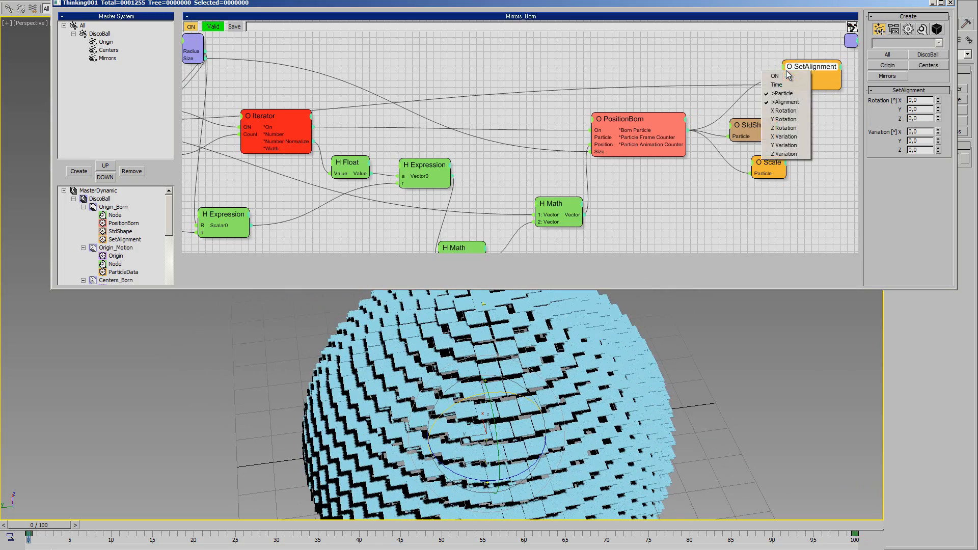
click(806, 128)
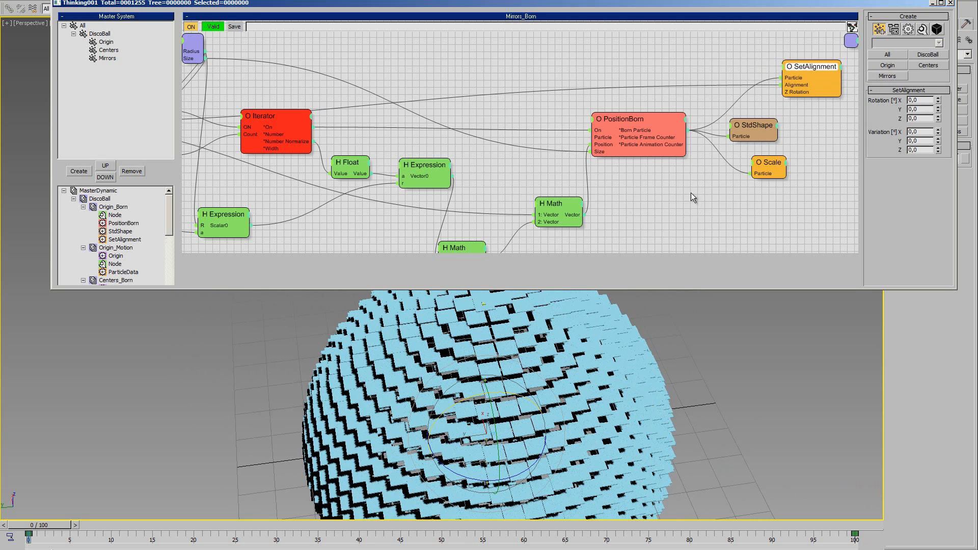
middle_drag(691, 192, 674, 181)
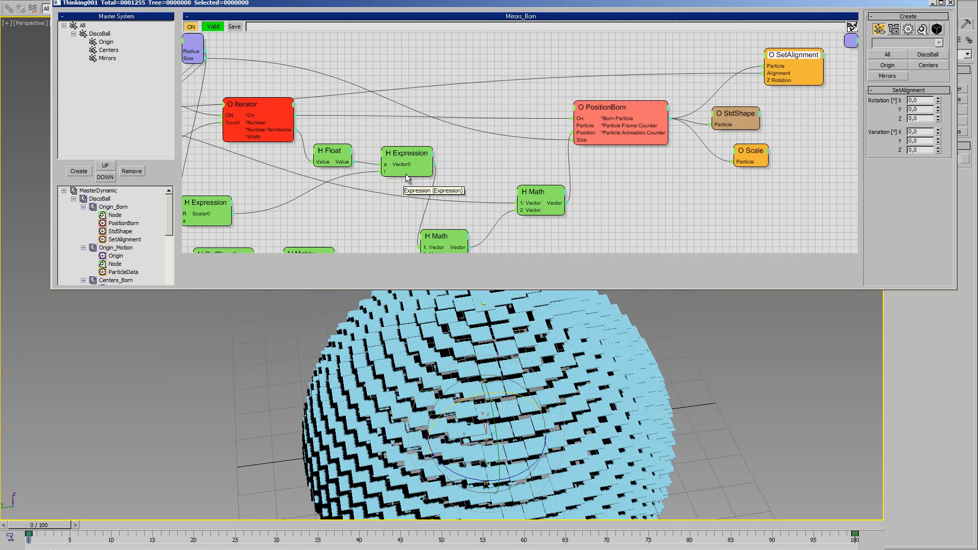
click(348, 162)
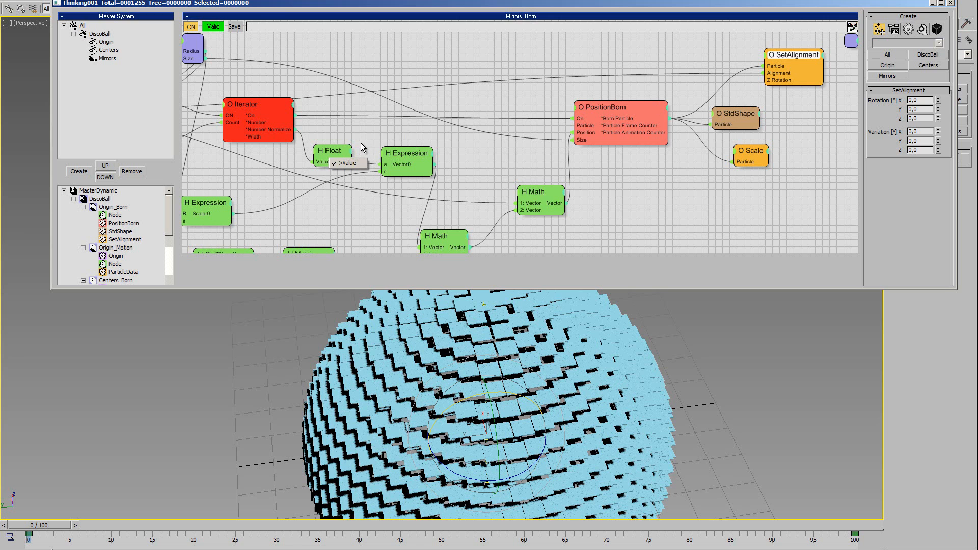
click(337, 163)
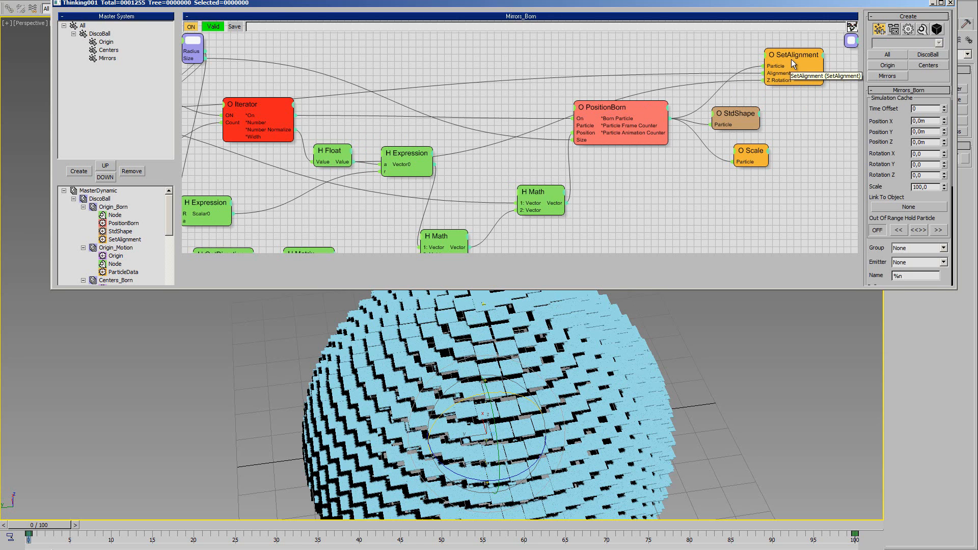
drag(792, 62, 797, 64)
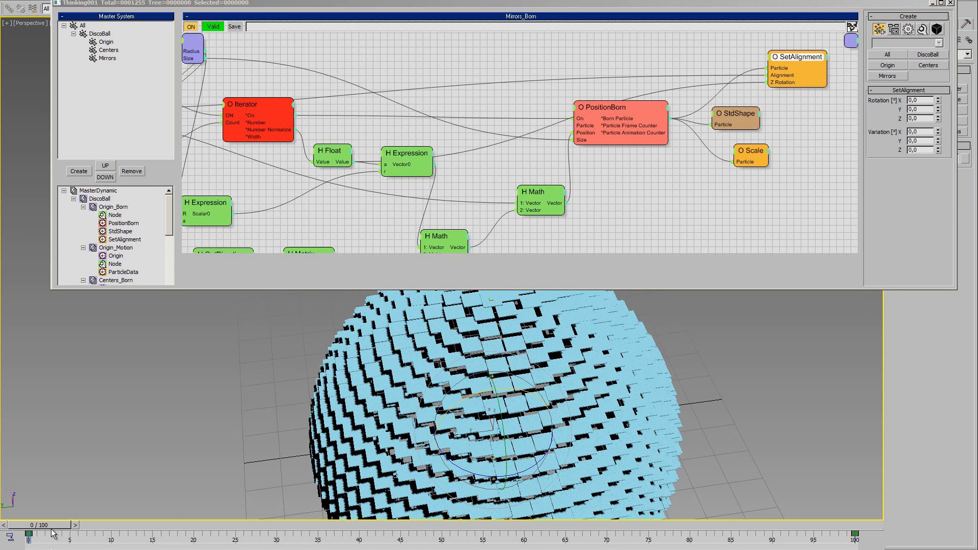
Advance the timeline to frame 2 and inspect the rotation of the mirrors along the rings.
drag(50, 526, 65, 526)
alt+middle_drag(476, 377, 320, 403)
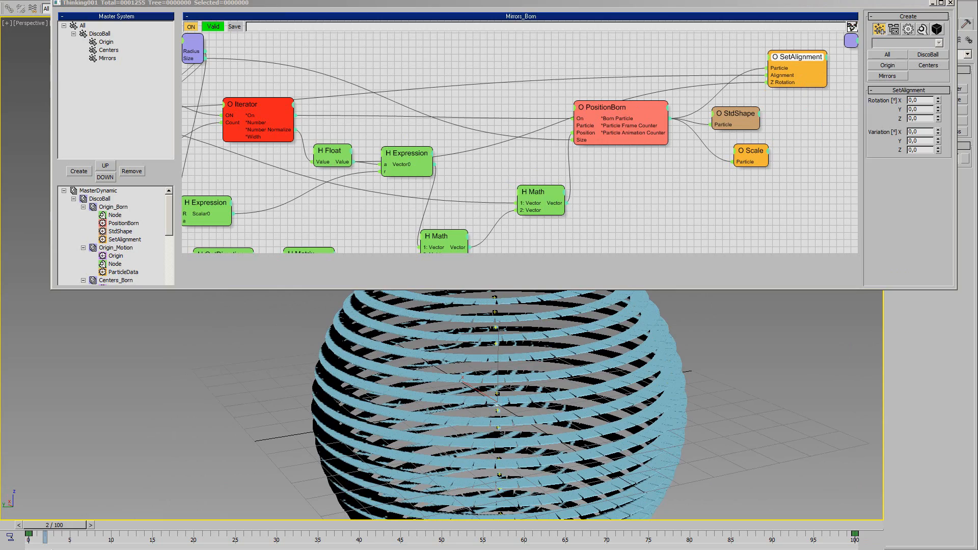
alt+middle_drag(365, 427, 475, 411)
Switch to the scene with the algorithm diagram, unhide the explain layer, and study how the mirrors tilt relative to radius R.
key(alt+Tab)
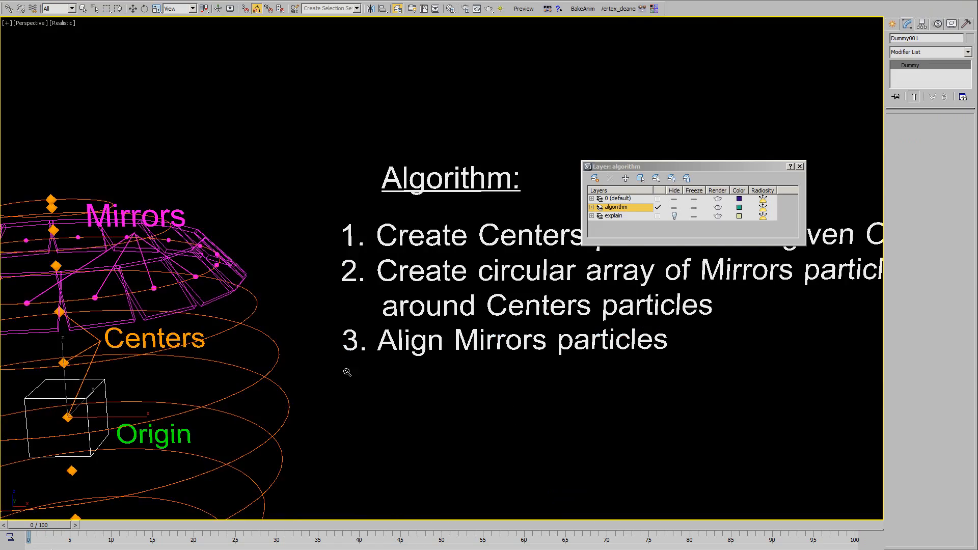
middle_drag(301, 367, 496, 214)
middle_drag(341, 321, 464, 374)
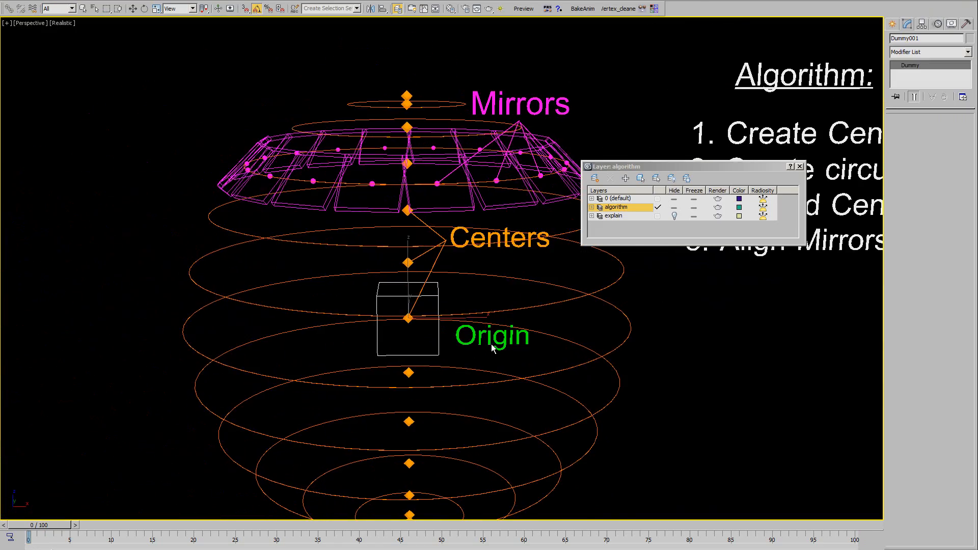
alt+middle_drag(491, 344, 573, 295)
click(675, 216)
scroll(399, 361, up, 3)
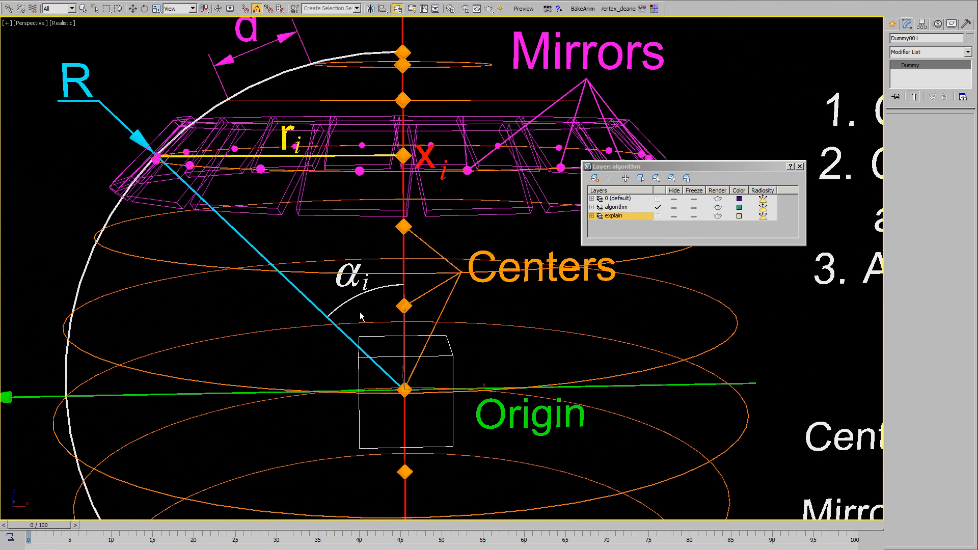
middle_drag(361, 316, 425, 350)
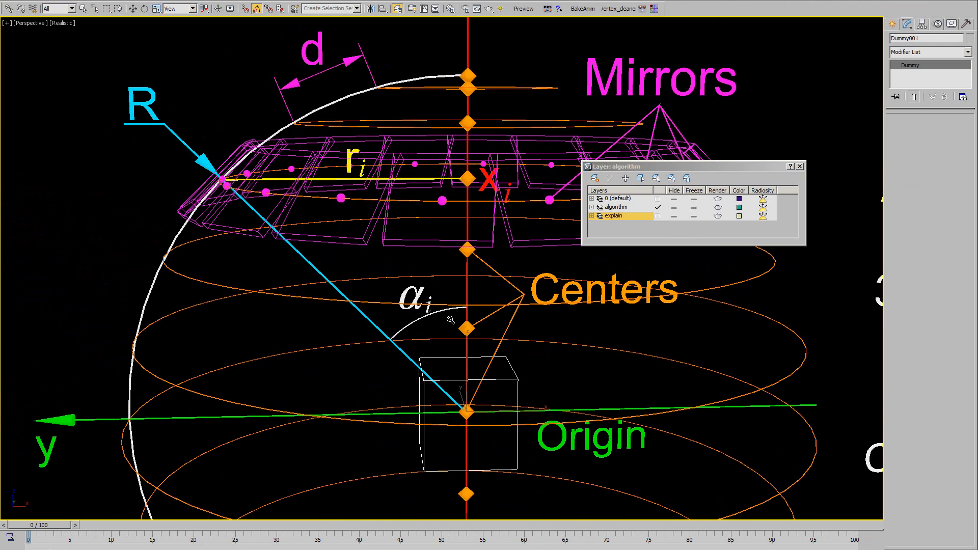
middle_drag(382, 298, 386, 306)
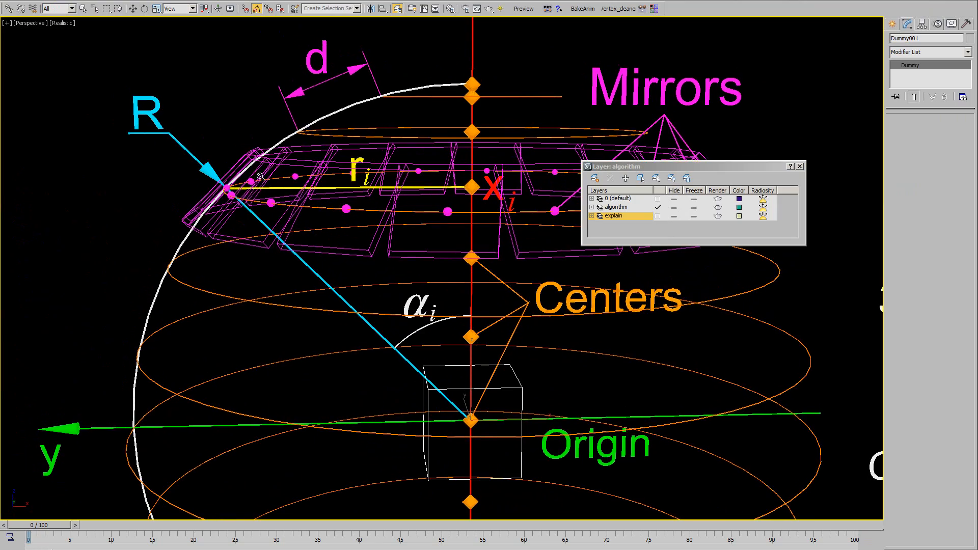
middle_drag(294, 231, 401, 288)
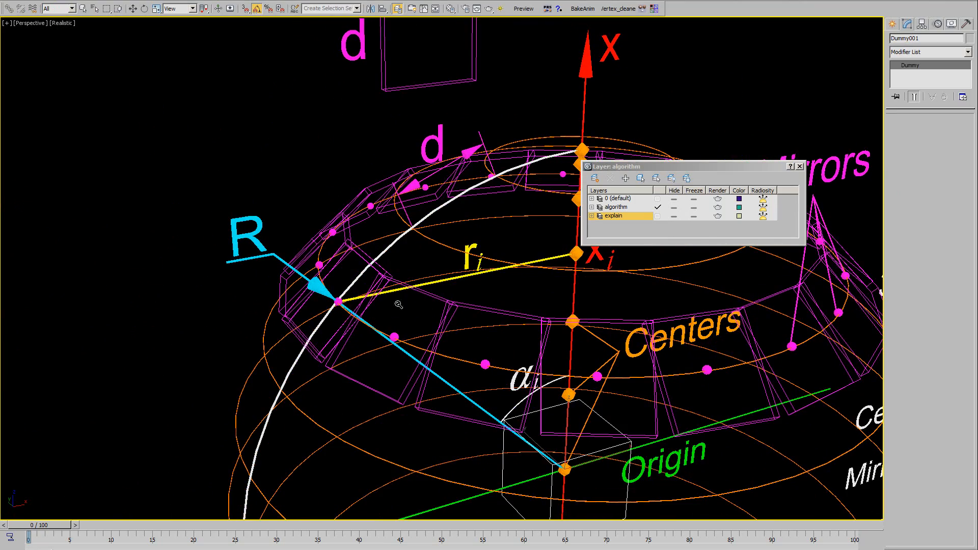
scroll(398, 305, down, 3)
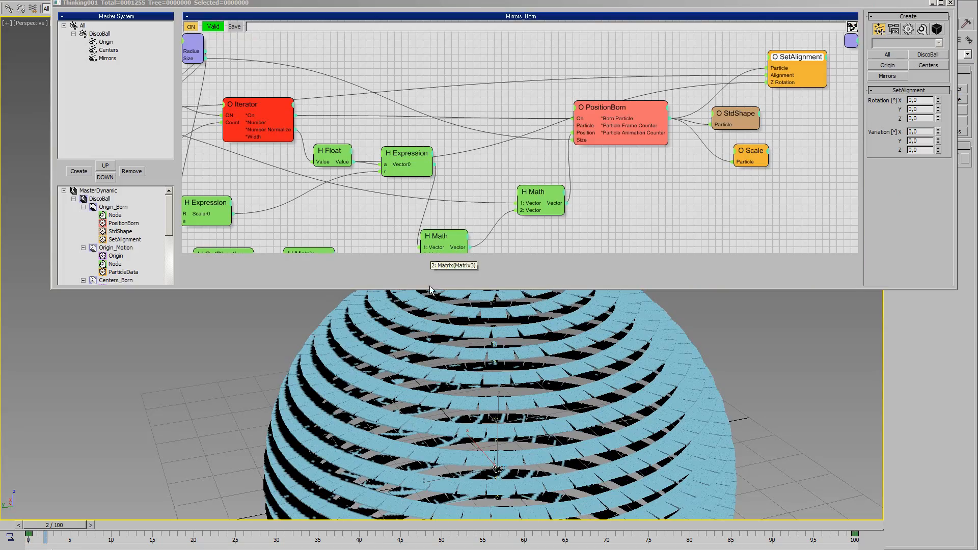
Enlarge the Mirrors_Born graph area and review its operator chain from the expressions to SetAlignment.
drag(411, 251, 410, 286)
middle_drag(443, 196, 495, 144)
click(496, 469)
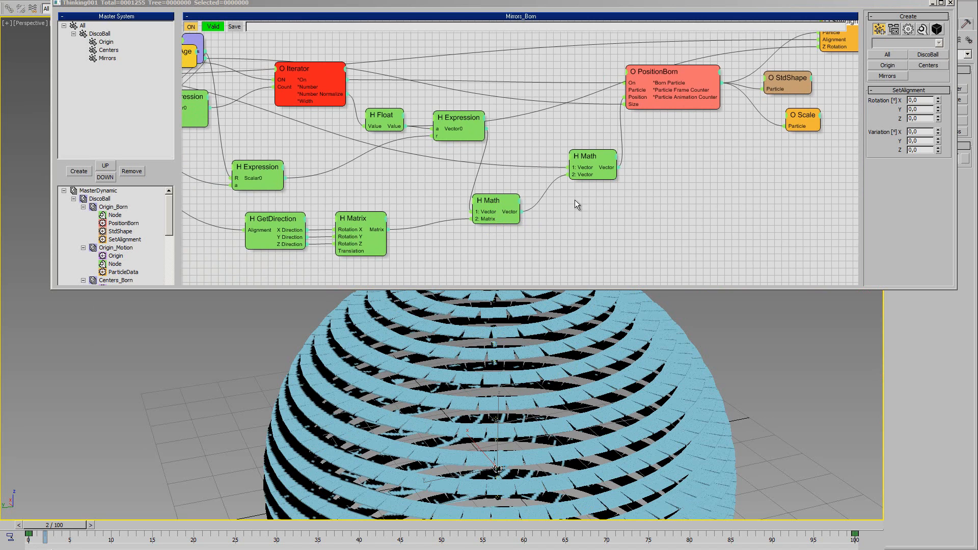
middle_drag(547, 234, 466, 254)
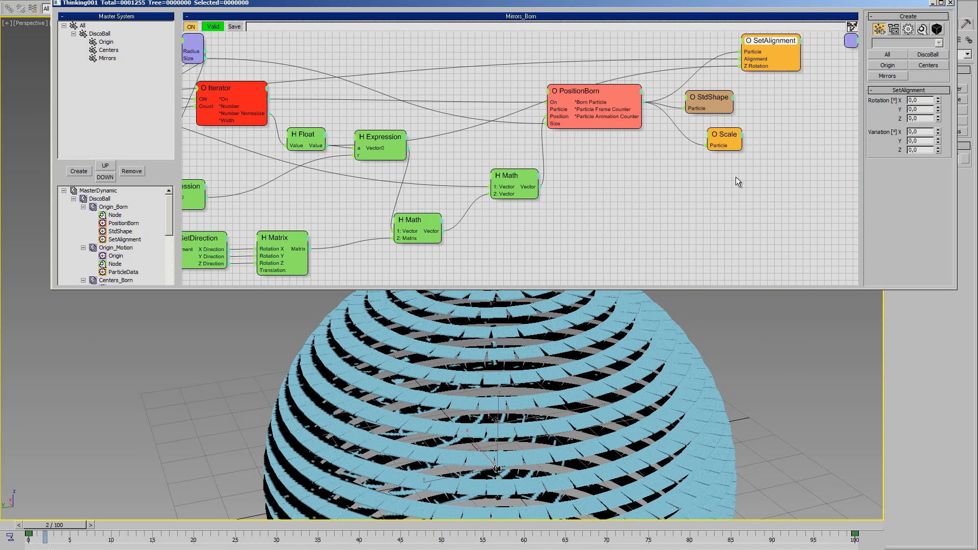
middle_drag(695, 161, 752, 156)
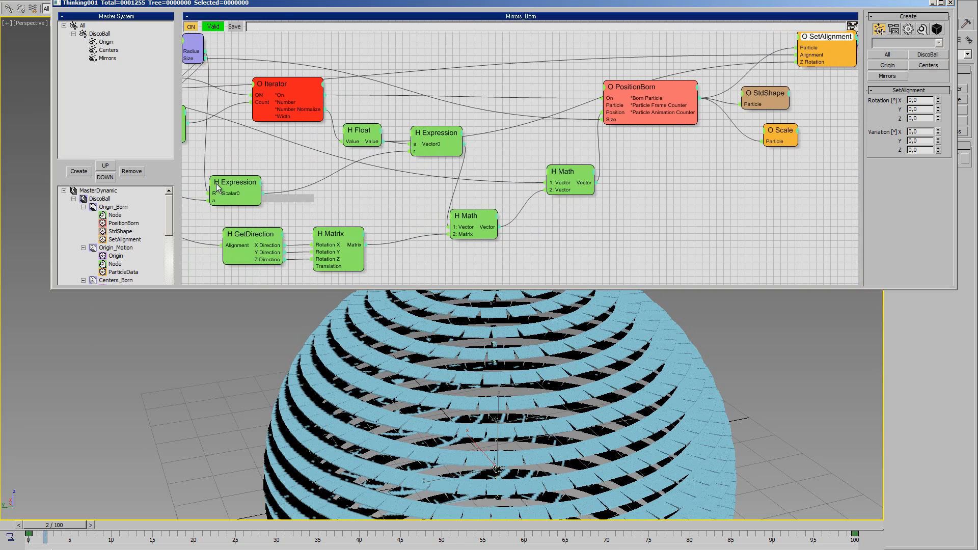
Collapse the dynamic sets inside DiscoBall, open the DiscoBall set, and make the editor window taller.
click(83, 206)
click(83, 215)
click(83, 223)
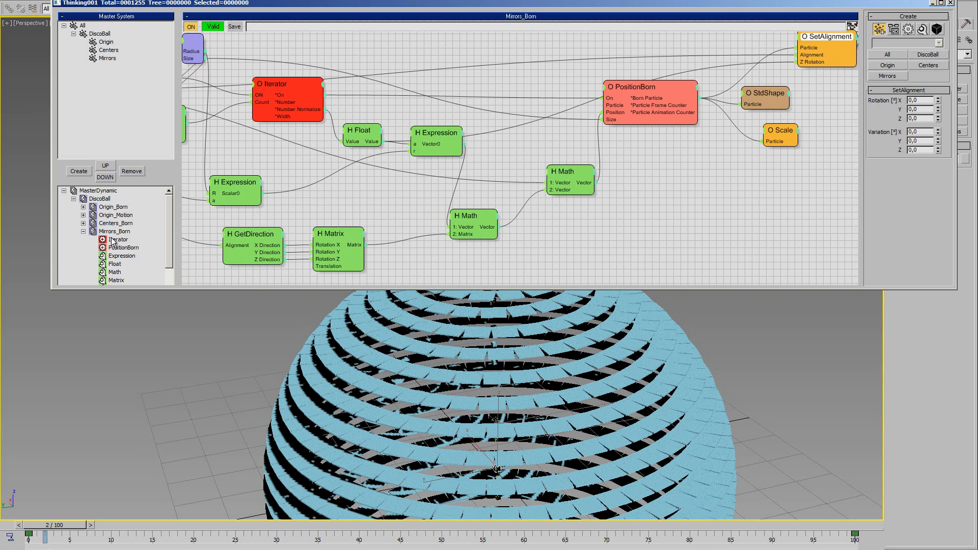
click(83, 231)
click(114, 231)
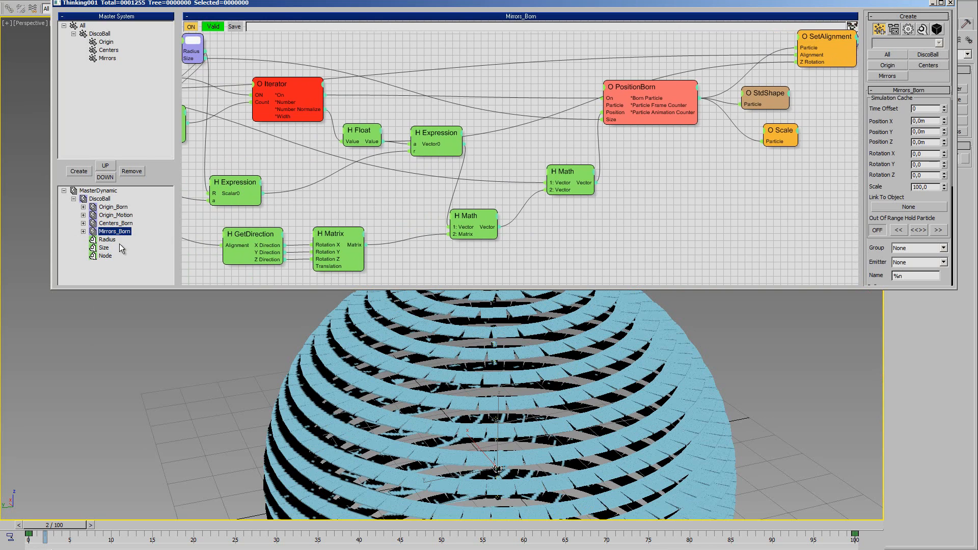
click(104, 200)
drag(114, 288, 115, 373)
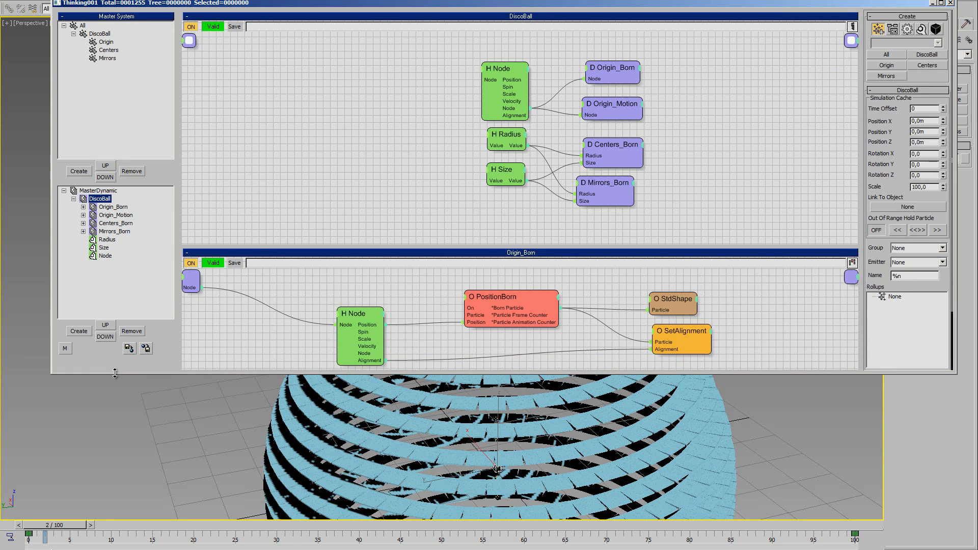
Create a new dynamic set inside DiscoBall and name it Mirrors_Align.
click(78, 331)
click(113, 265)
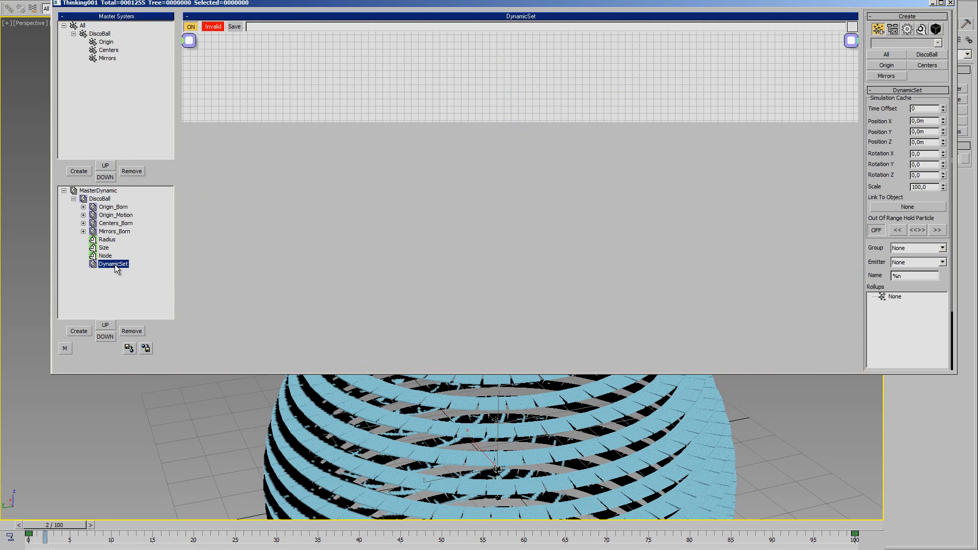
click(114, 264)
text(Mirrors_Align)
key(Return)
Move the Mirrors_Align set up directly below Mirrors_Born and add the Mirrors group to its graph.
click(106, 327)
click(106, 326)
click(106, 326)
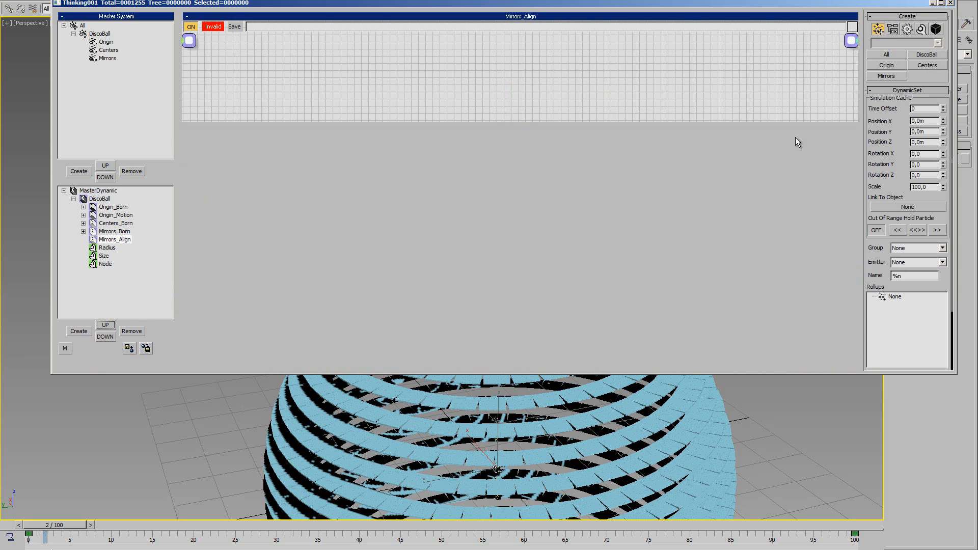
drag(893, 78, 299, 65)
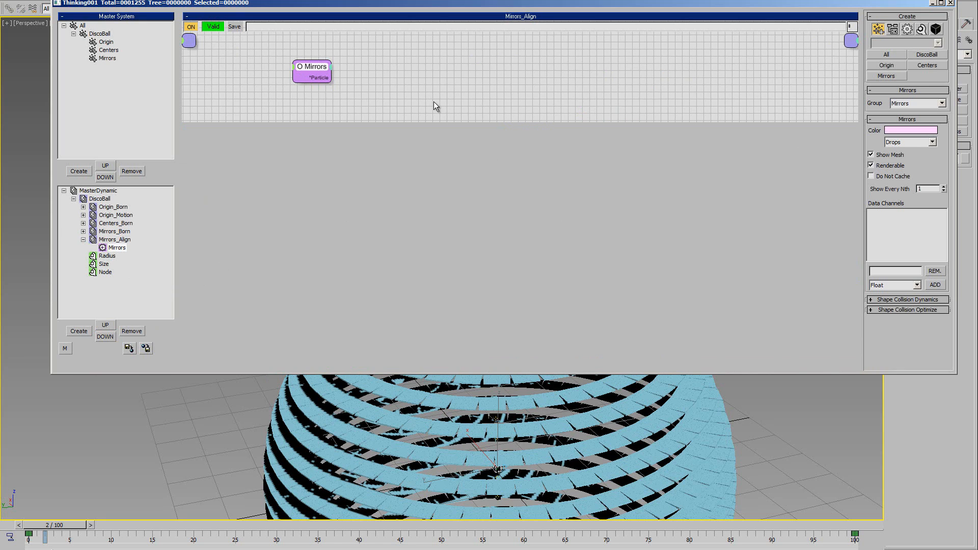
right_click(402, 64)
mouse_move(420, 95)
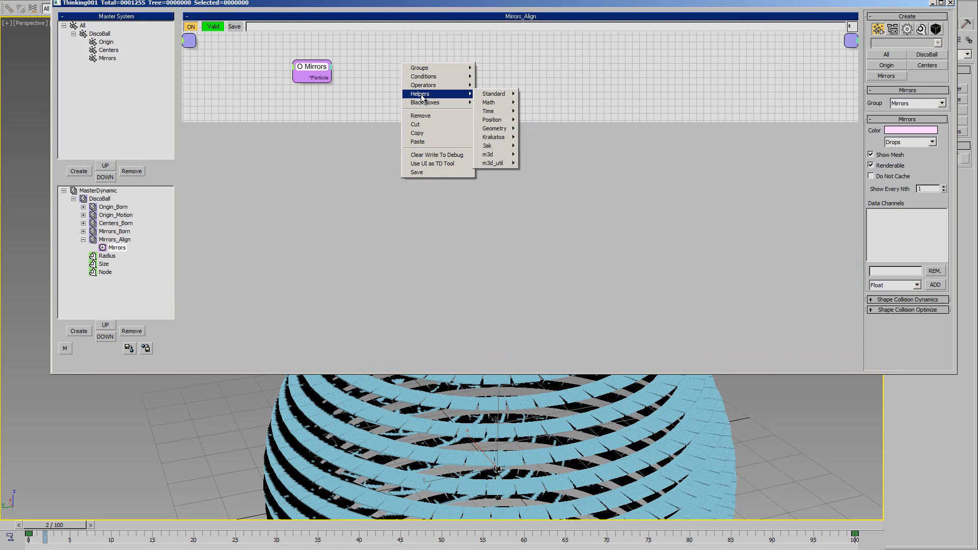
mouse_move(497, 85)
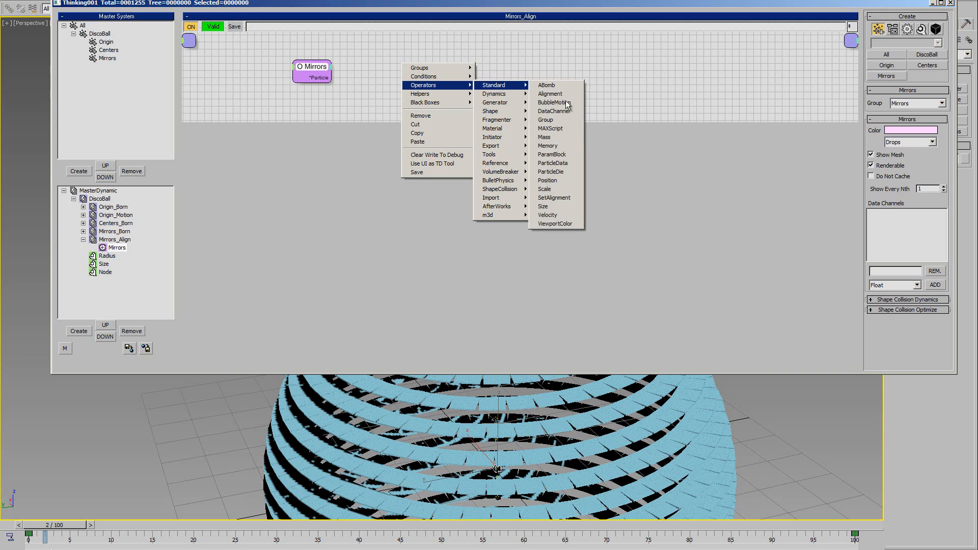
click(544, 189)
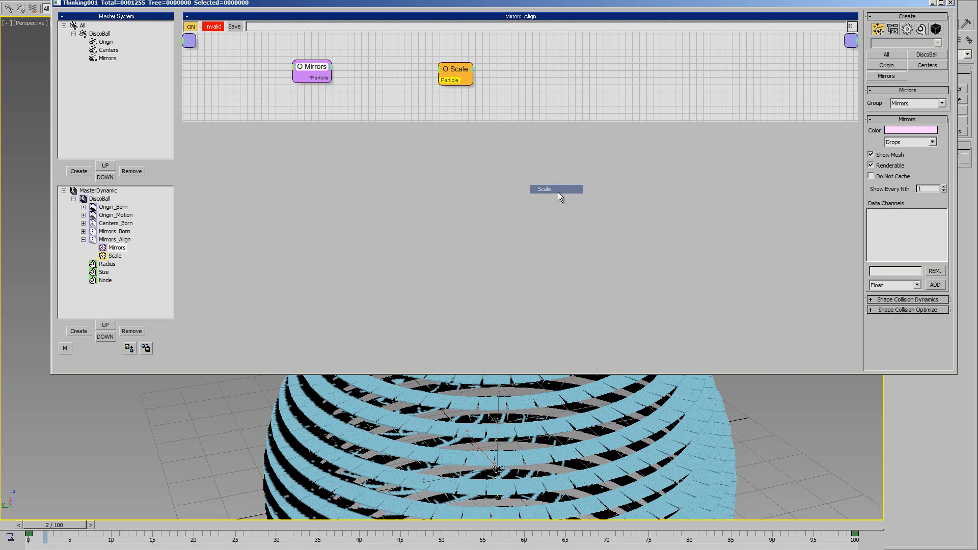
right_click(456, 70)
click(442, 227)
Add a SetAlignment operator to the Mirrors_Align graph and connect the Mirrors group's Particle output to it.
right_click(465, 54)
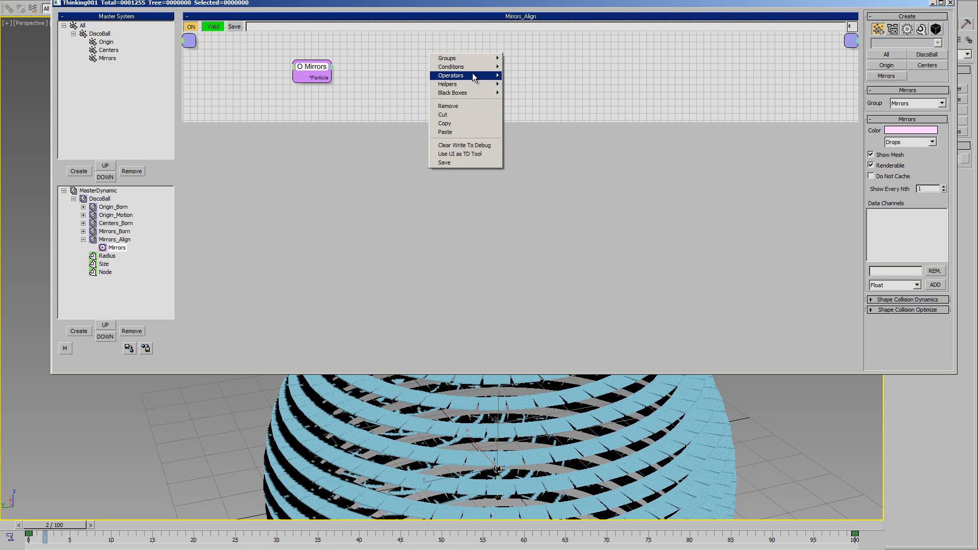
mouse_move(473, 75)
mouse_move(521, 76)
click(584, 188)
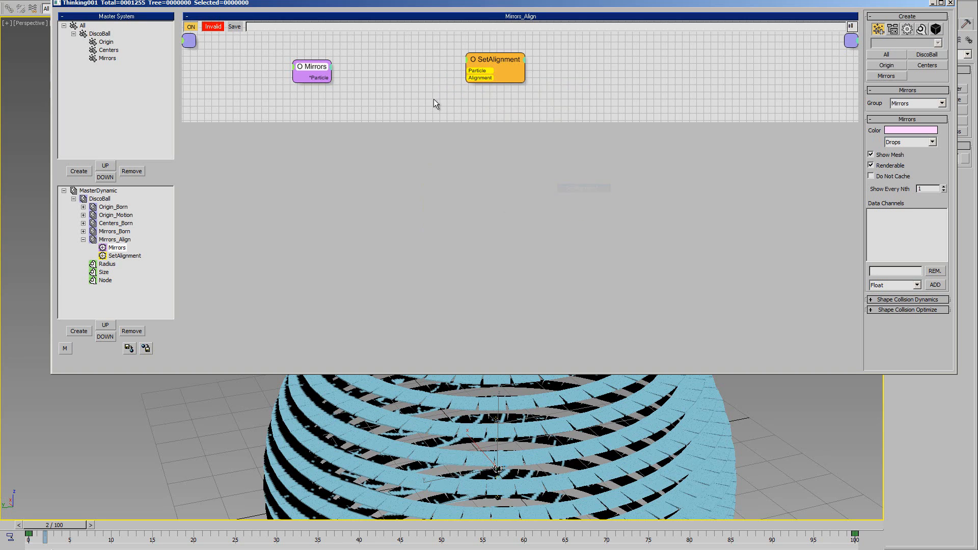
drag(323, 81, 516, 71)
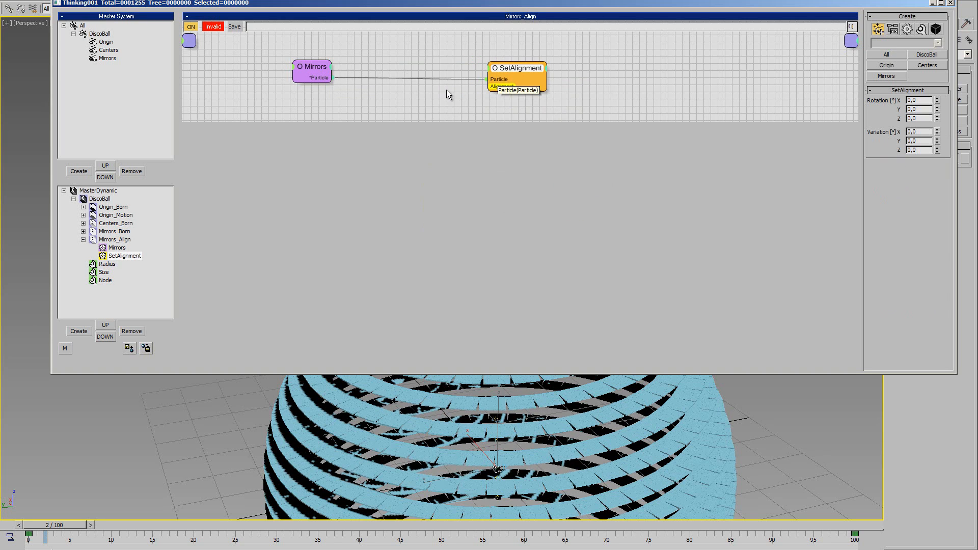
Expose the Alignment output on the Mirrors group and connect it to SetAlignment's Alignment input.
click(329, 73)
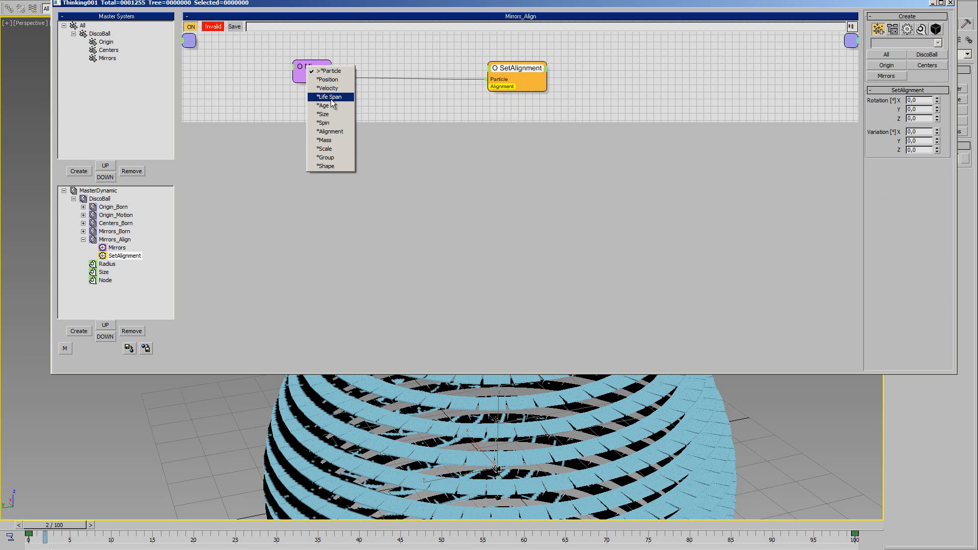
click(330, 132)
click(315, 67)
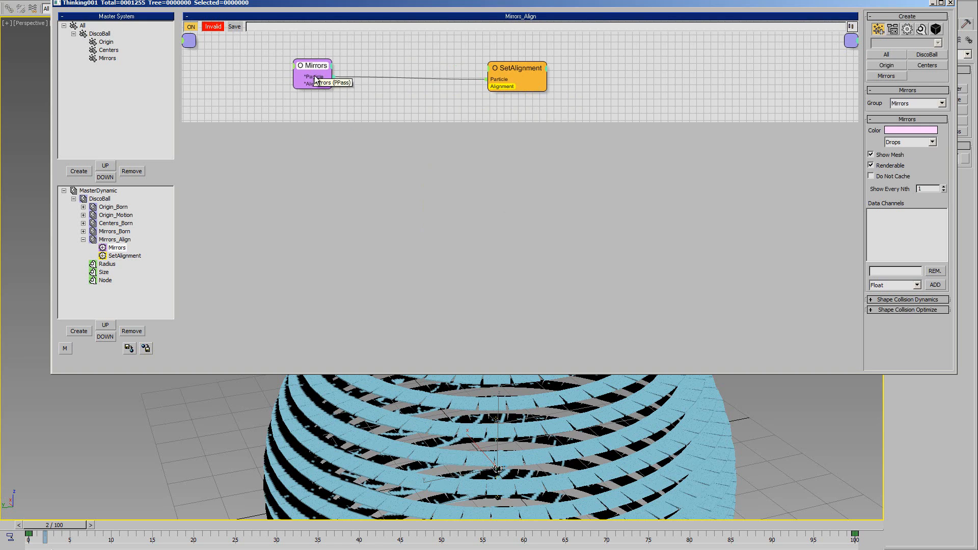
drag(314, 67, 508, 70)
Shorten the editor window to uncover the ball and try out a Y rotation on SetAlignment.
scroll(532, 456, down, 3)
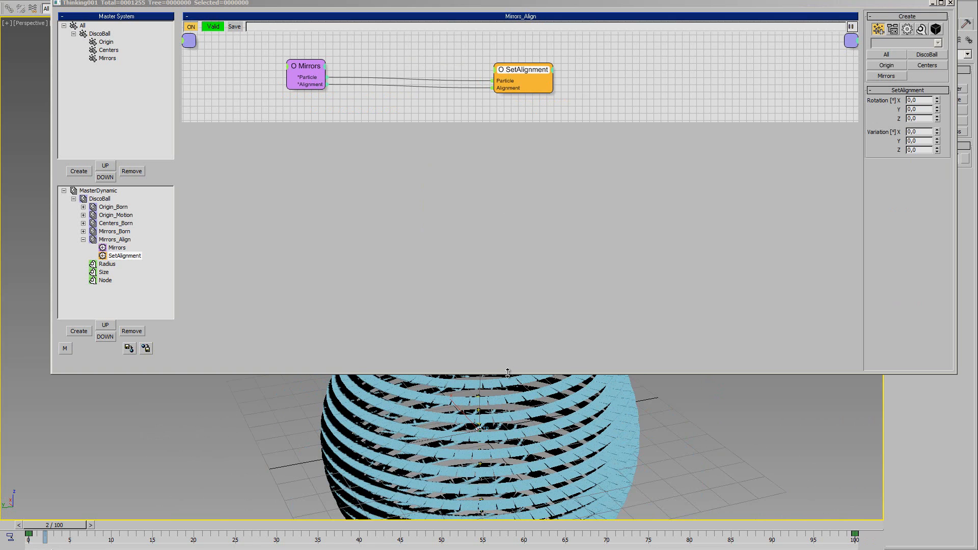
drag(507, 376, 509, 250)
scroll(445, 335, up, 3)
scroll(445, 334, up, 1)
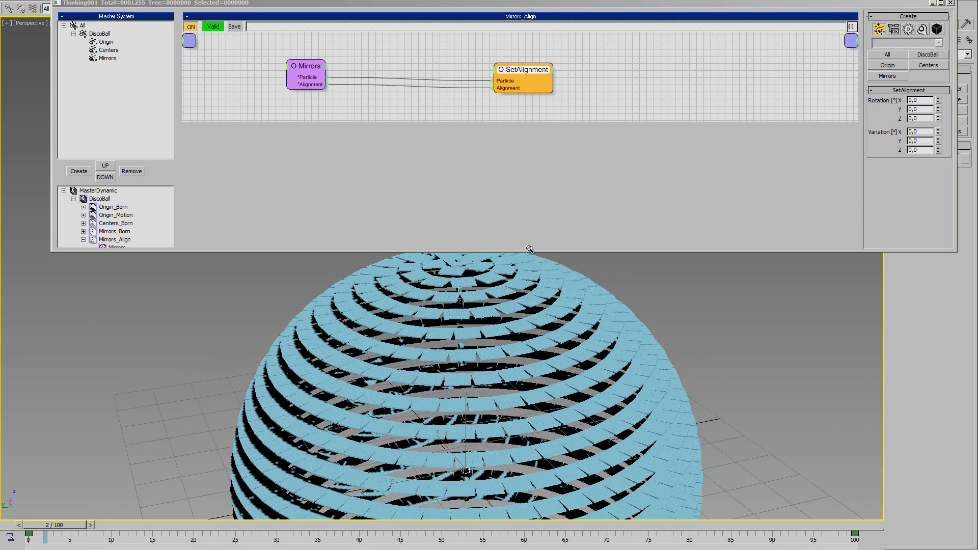
drag(521, 72, 523, 75)
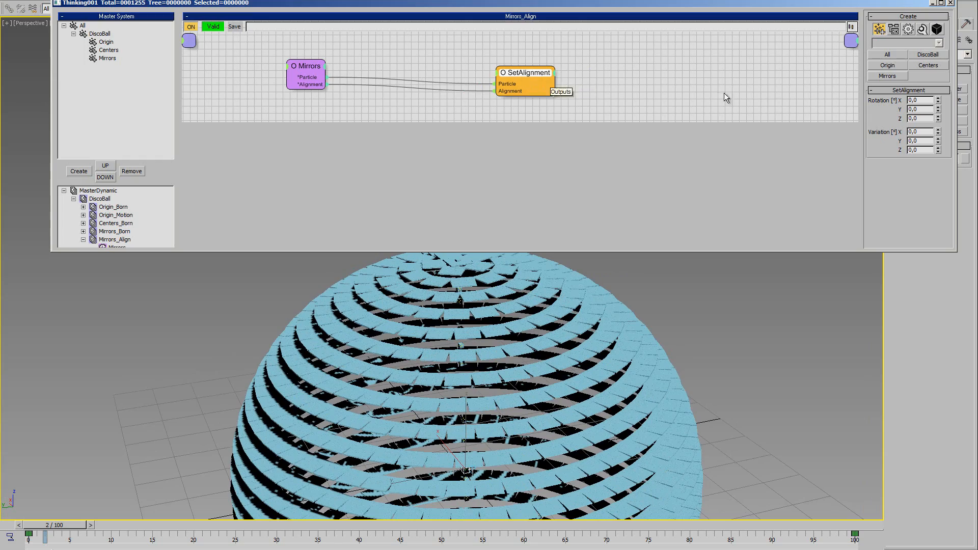
mouse_move(937, 107)
mouse_down()
mouse_move(938, 96)
mouse_move(938, 118)
mouse_move(939, 103)
mouse_up()
right_click(939, 105)
Examine the mirror rings' tilt and compare them with the angle diagram in the algorithm scene's 3ds Max window.
alt+middle_drag(556, 365, 489, 335)
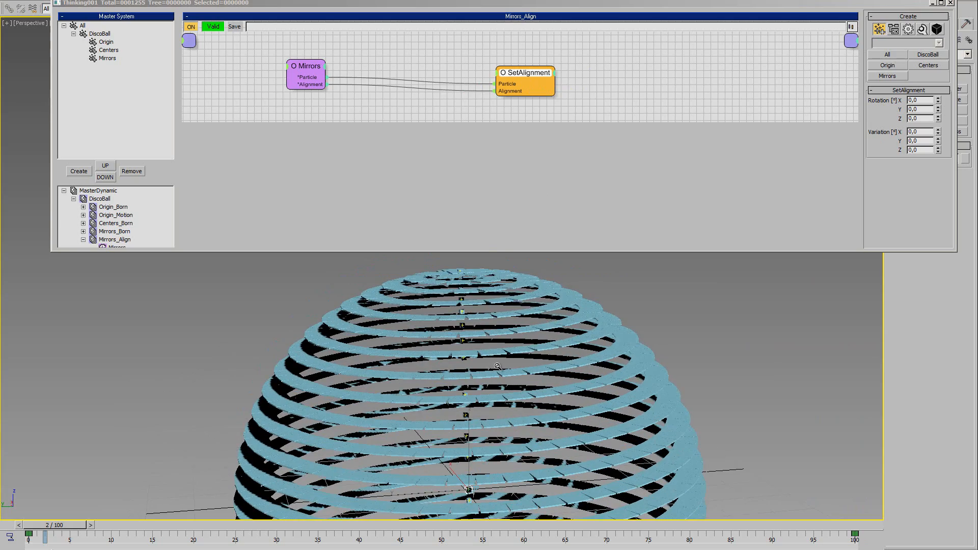
key(alt+Tab)
key(Tab)
middle_drag(572, 414, 479, 296)
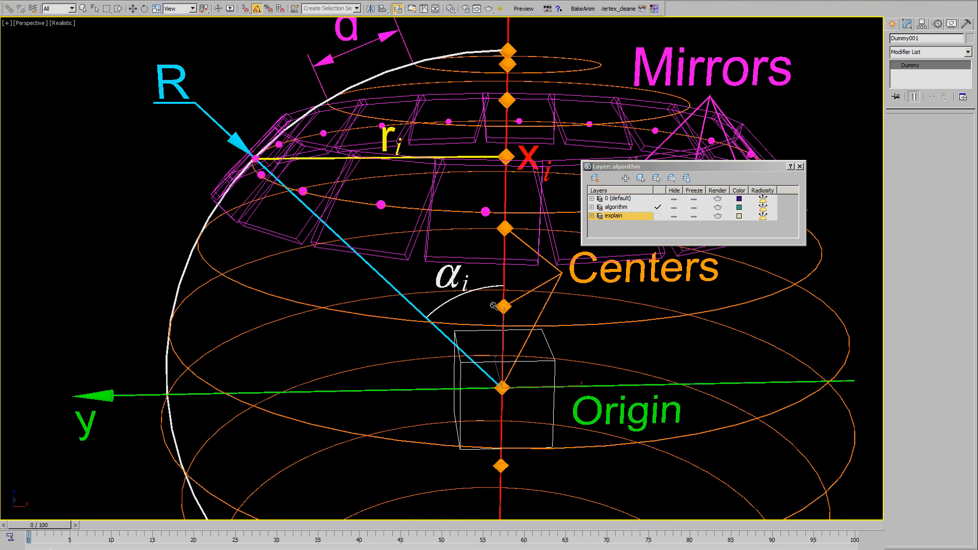
key(alt+Tab)
alt+middle_drag(488, 426, 557, 378)
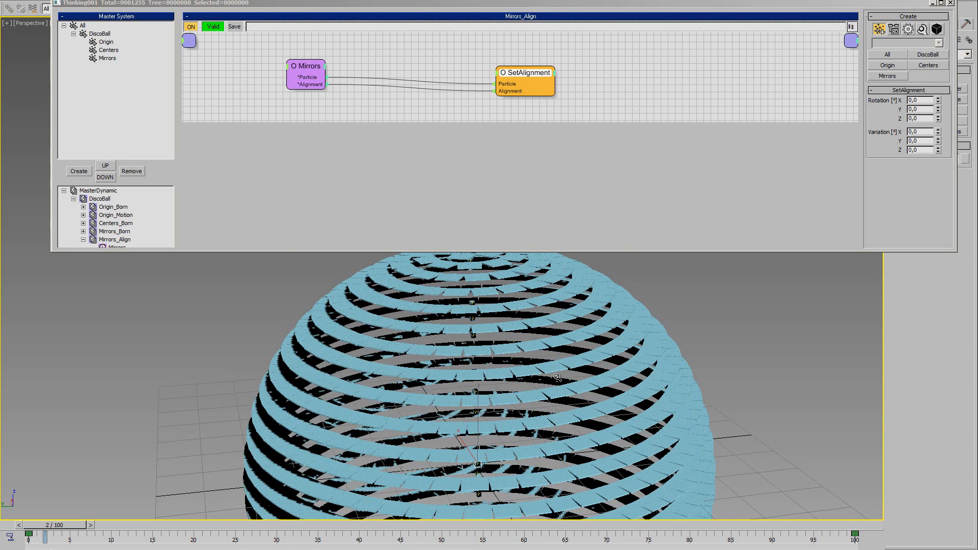
Enlarge the editor window, open the Mirrors_Born set and inspect the Memory operator that outputs Angle1 and its connections.
drag(117, 251, 117, 321)
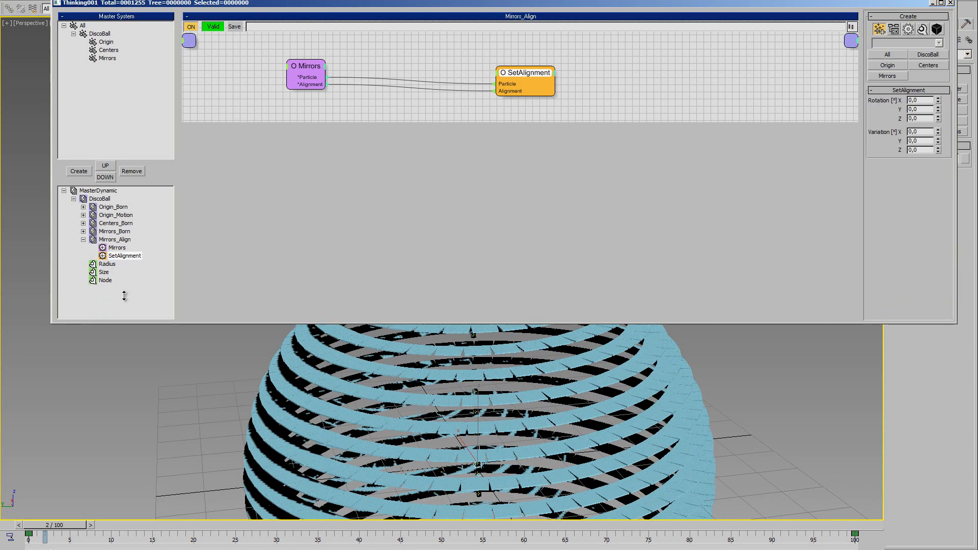
click(114, 231)
middle_drag(329, 230, 611, 225)
click(329, 158)
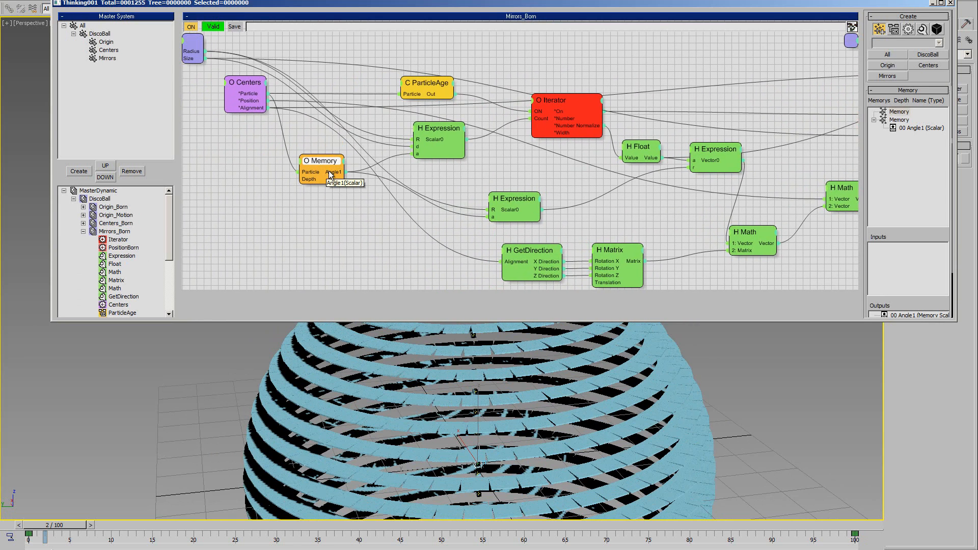
drag(334, 166, 335, 170)
middle_drag(457, 185, 202, 192)
middle_drag(787, 225, 584, 221)
Add a second Memory operator below Scale in Mirrors_Born and connect PositionBorn's Born Particle output to its Particle input.
right_click(575, 190)
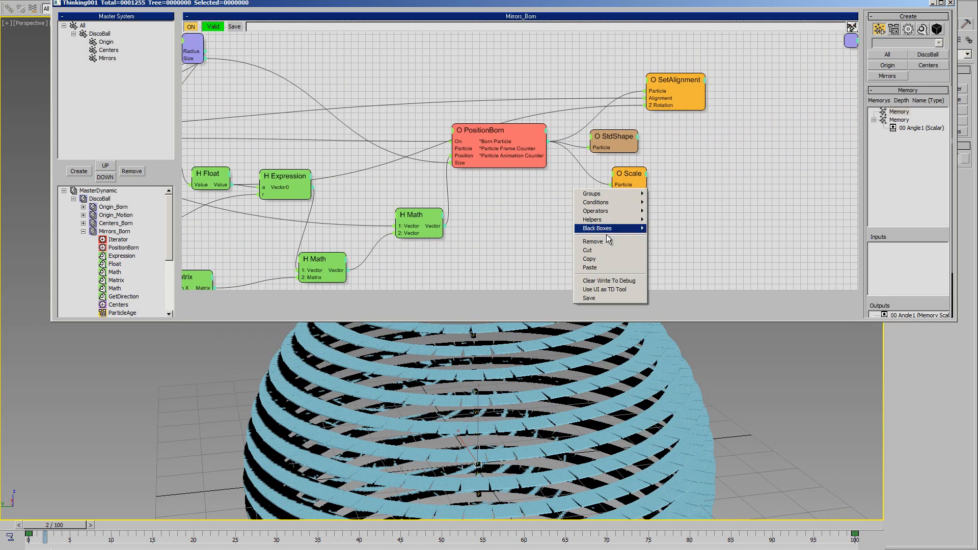
mouse_move(599, 214)
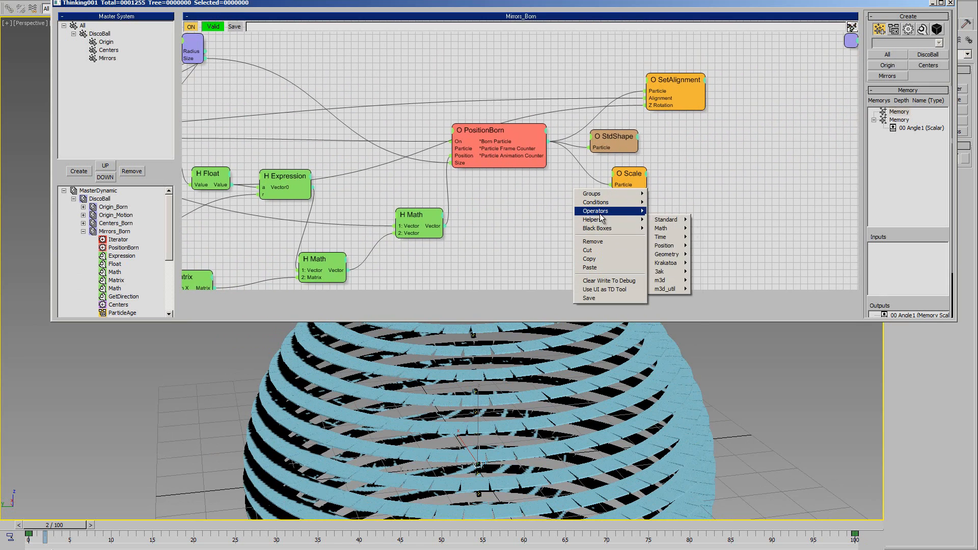
mouse_move(666, 214)
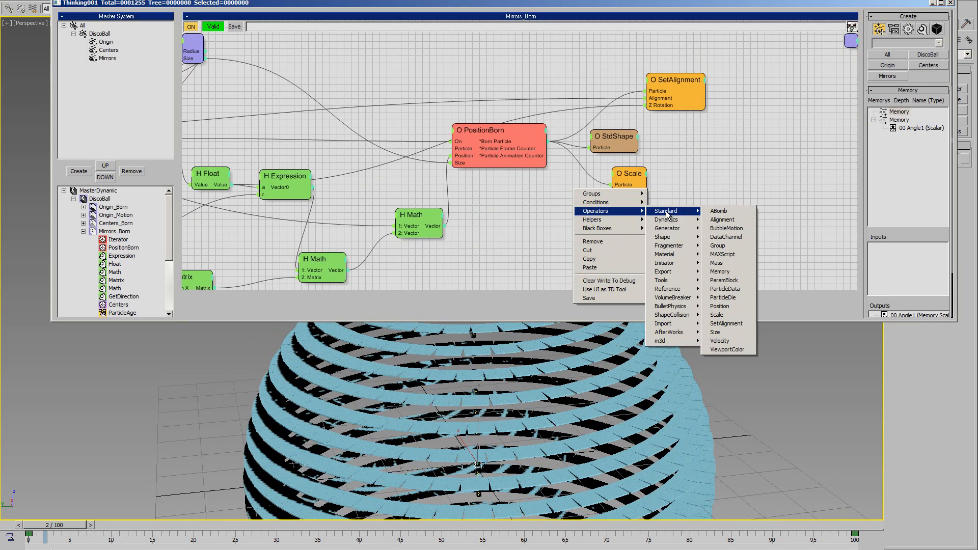
click(720, 271)
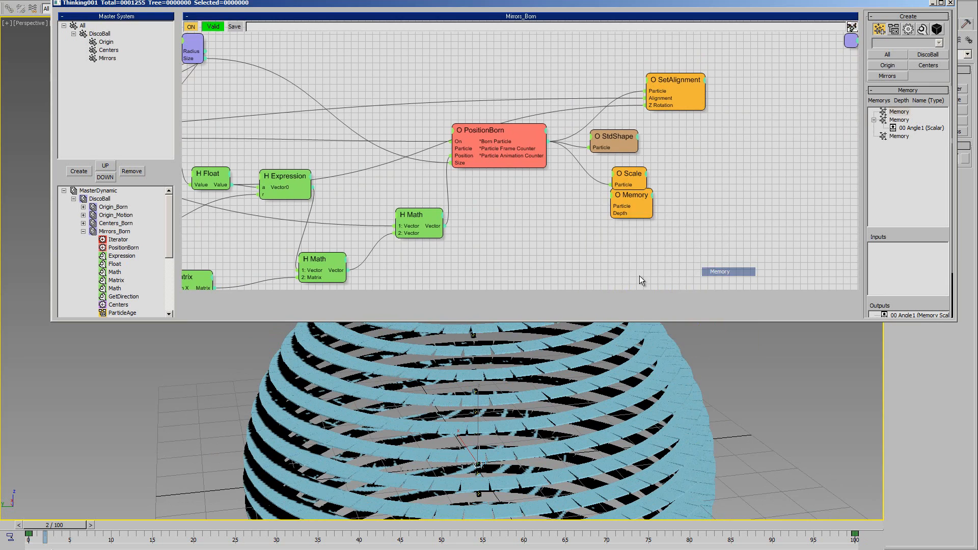
drag(547, 140, 630, 222)
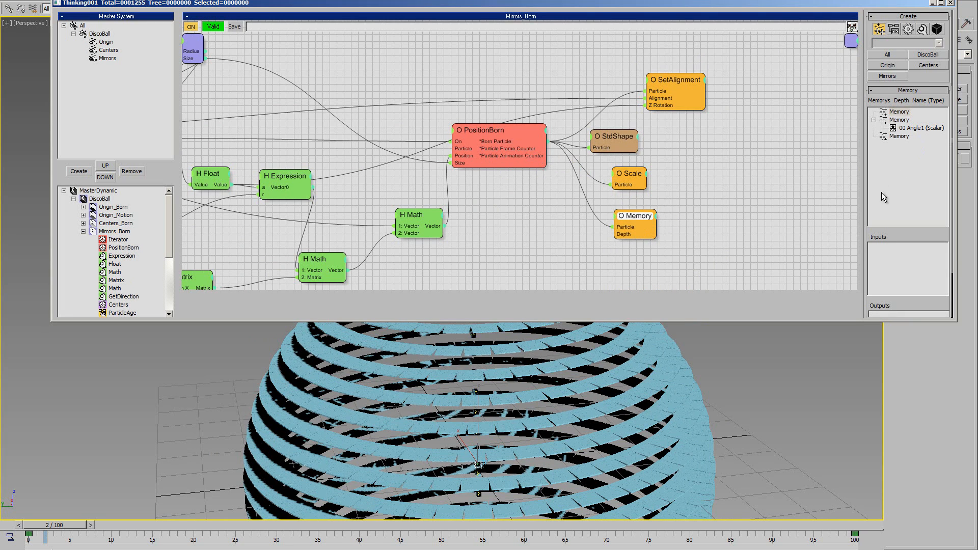
Assign Angle1 as an input of the new Memory operator, wire the first Memory's Angle1 output to it, and place it below Scale.
drag(868, 191, 867, 119)
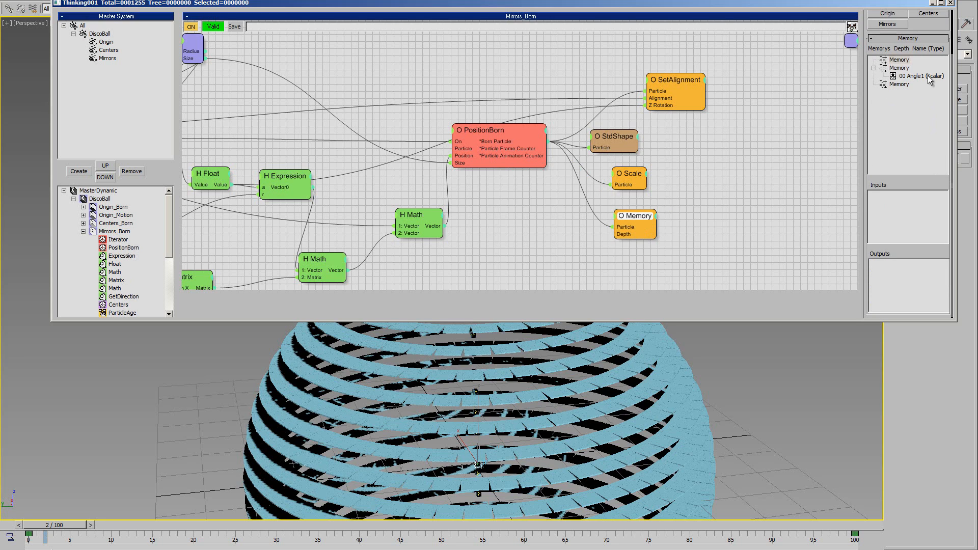
drag(928, 78, 923, 279)
middle_drag(551, 221, 603, 185)
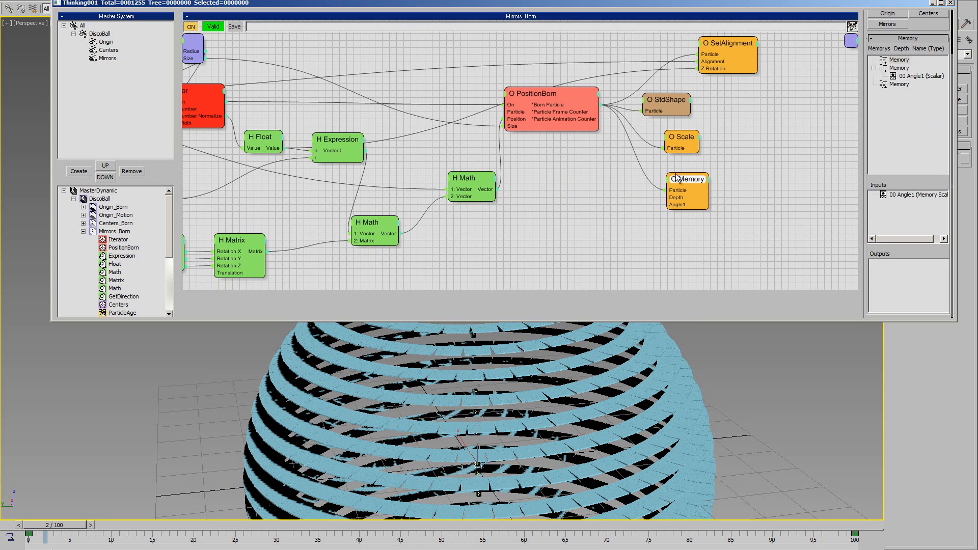
drag(688, 181, 505, 250)
middle_drag(561, 211, 780, 199)
mouse_move(239, 153)
mouse_down()
mouse_move(692, 270)
mouse_move(772, 266)
mouse_up()
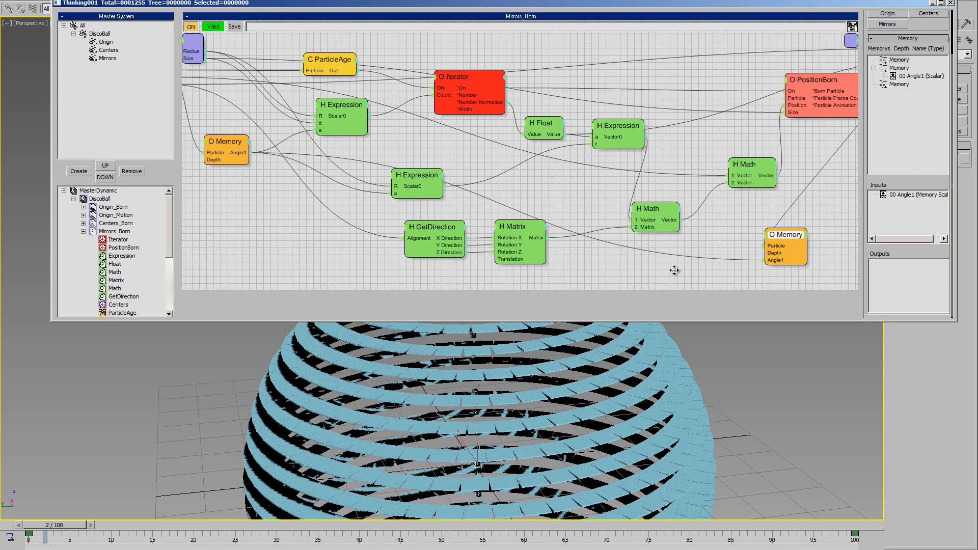
middle_drag(677, 271, 606, 228)
drag(606, 228, 785, 146)
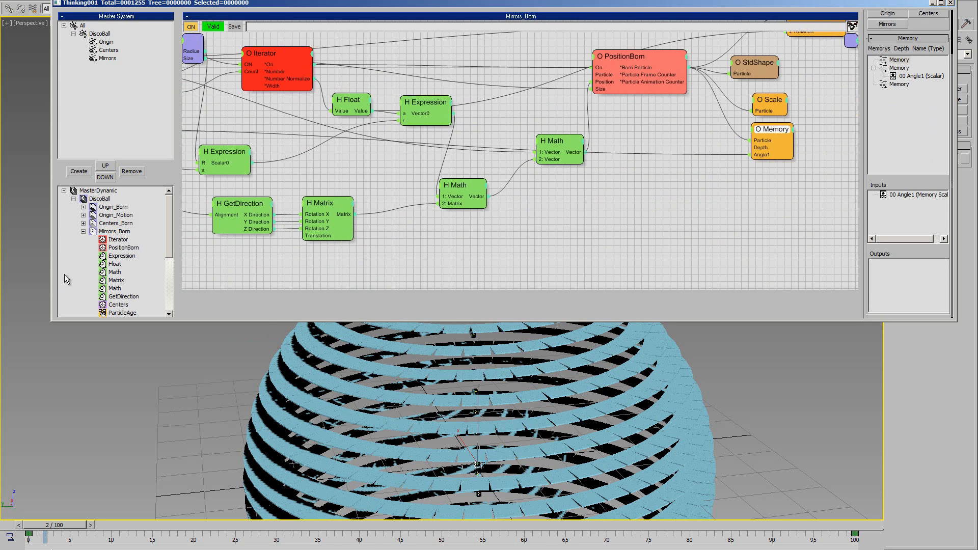
Collapse Mirrors_Born, open the Mirrors_Align set, and enlarge its graph area with Mirrors and SetAlignment spaced further apart.
click(83, 232)
click(114, 239)
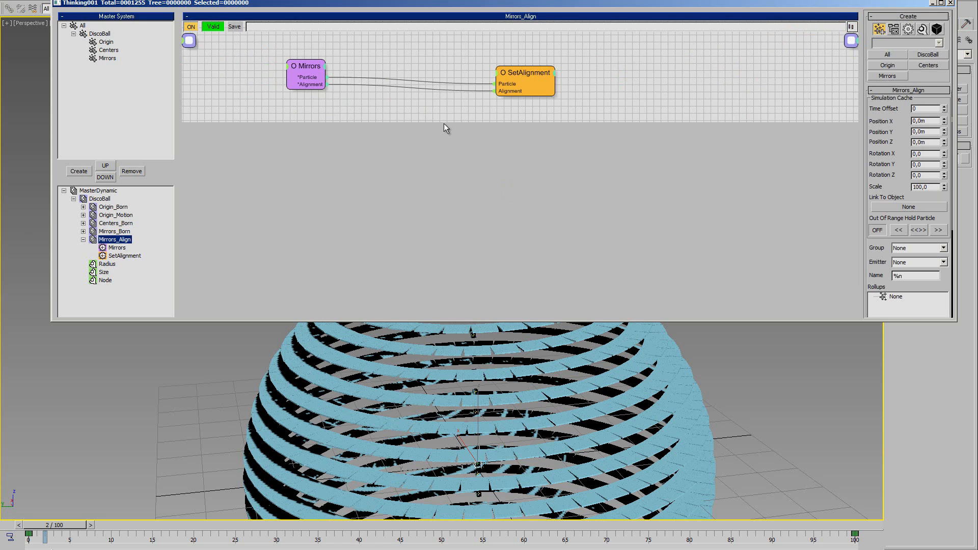
drag(444, 124, 441, 255)
middle_drag(465, 190, 510, 158)
drag(348, 113, 293, 101)
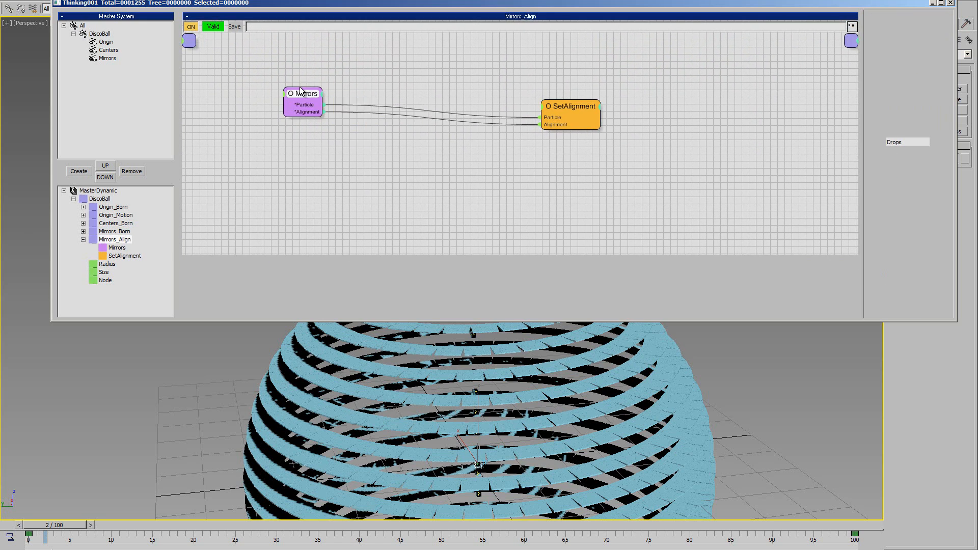
Add a Memory operator to Mirrors_Align, connect the Mirrors group's Particle output to it, and assign Angle1 as its output.
right_click(327, 136)
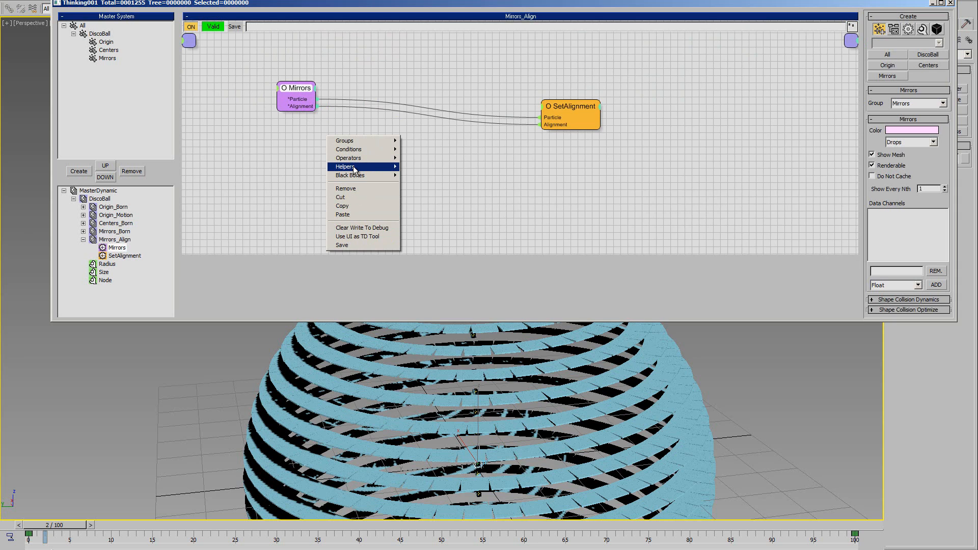
mouse_move(360, 171)
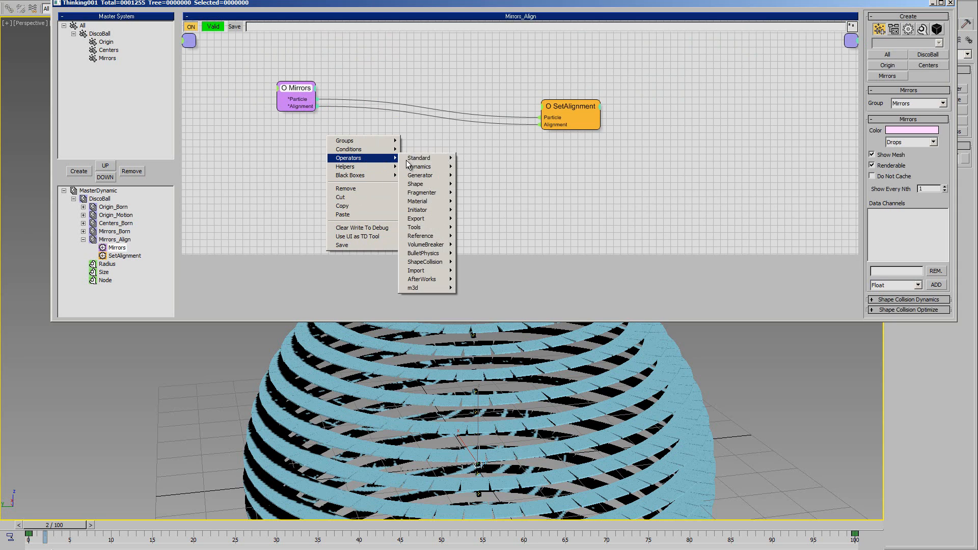
mouse_move(419, 159)
click(473, 219)
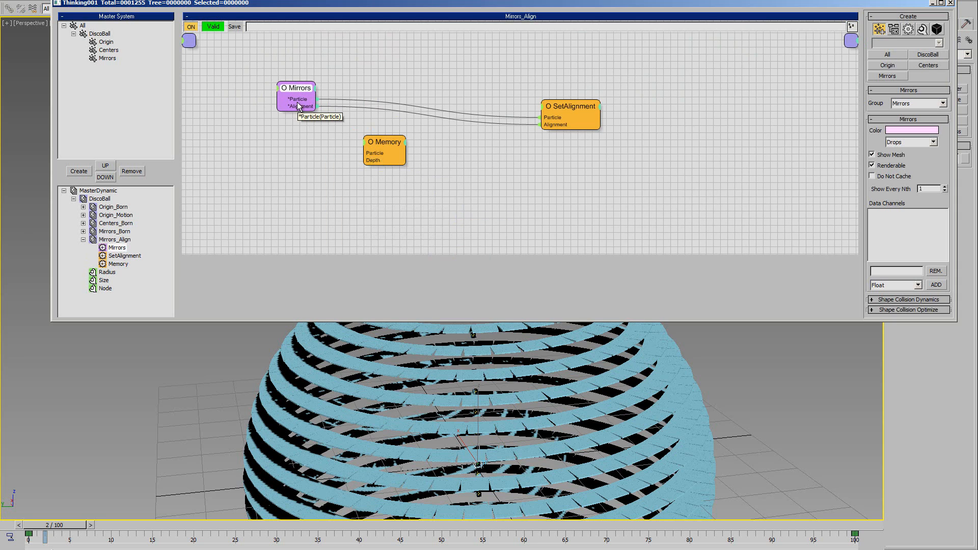
drag(377, 153, 389, 159)
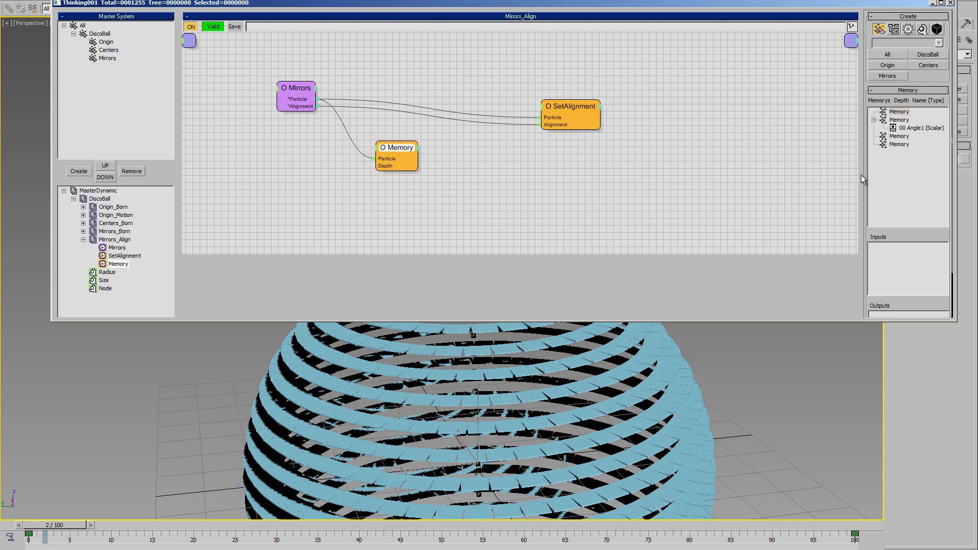
drag(870, 236, 866, 169)
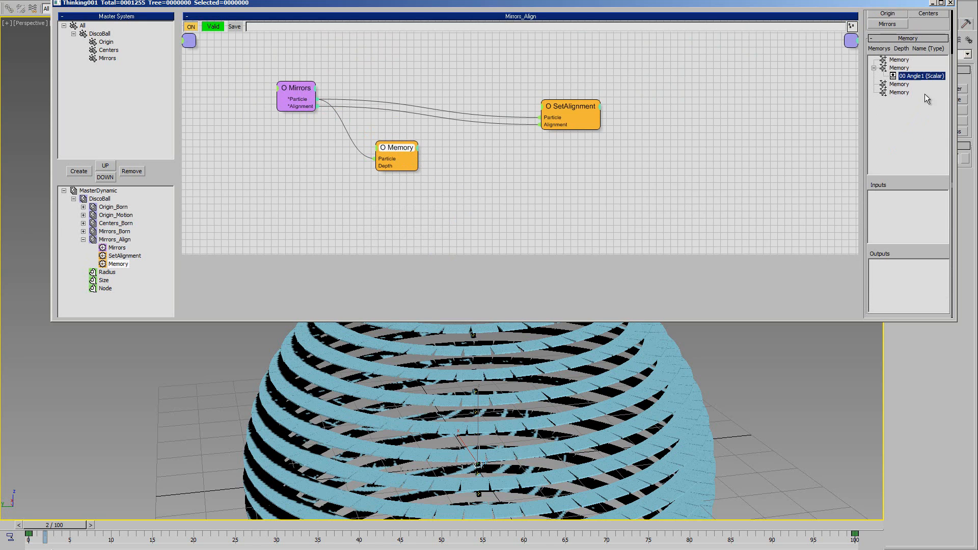
drag(925, 93, 915, 285)
Try 22° Y rotation in SetAlignment, then expose its Y Rotation input, connect Memory's Angle1 output to it, and return to frame 0.
drag(566, 107, 577, 111)
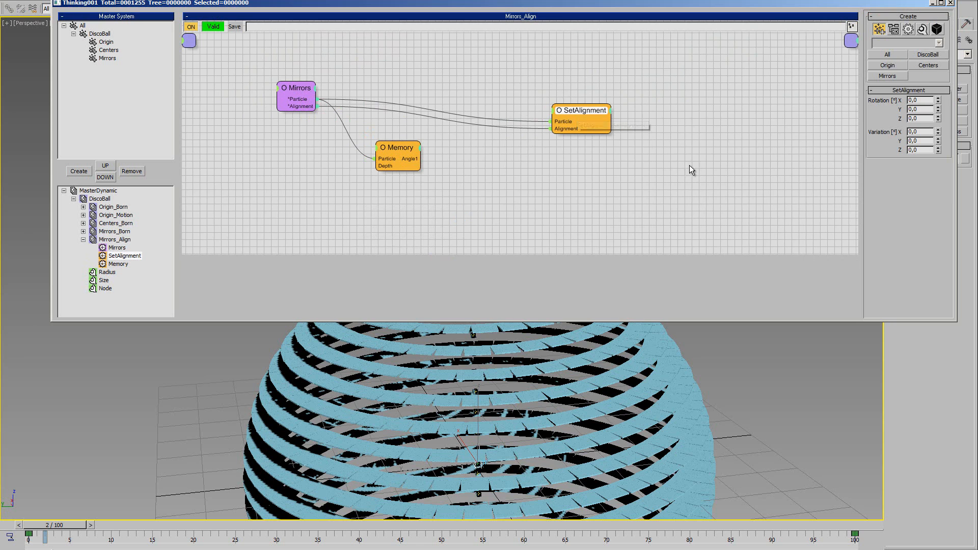
drag(938, 109, 930, 101)
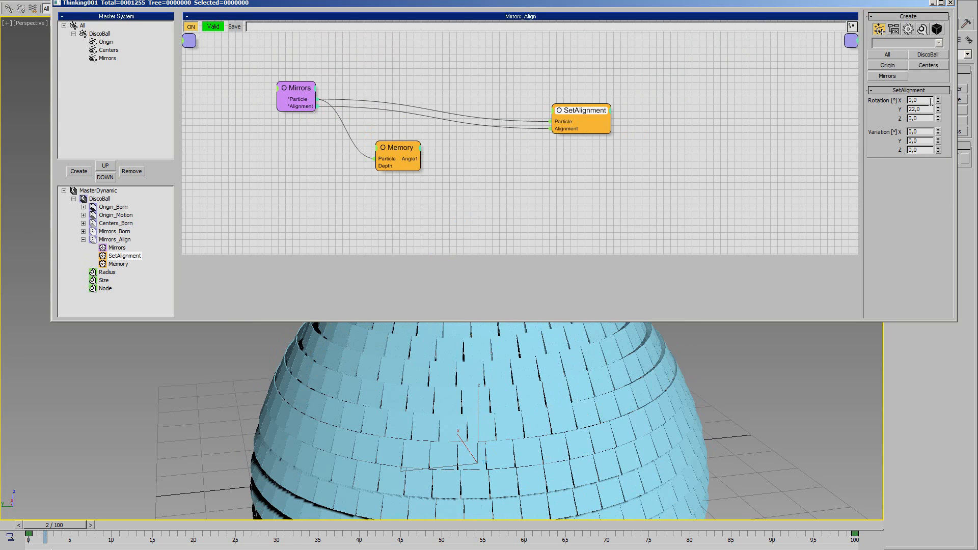
click(553, 111)
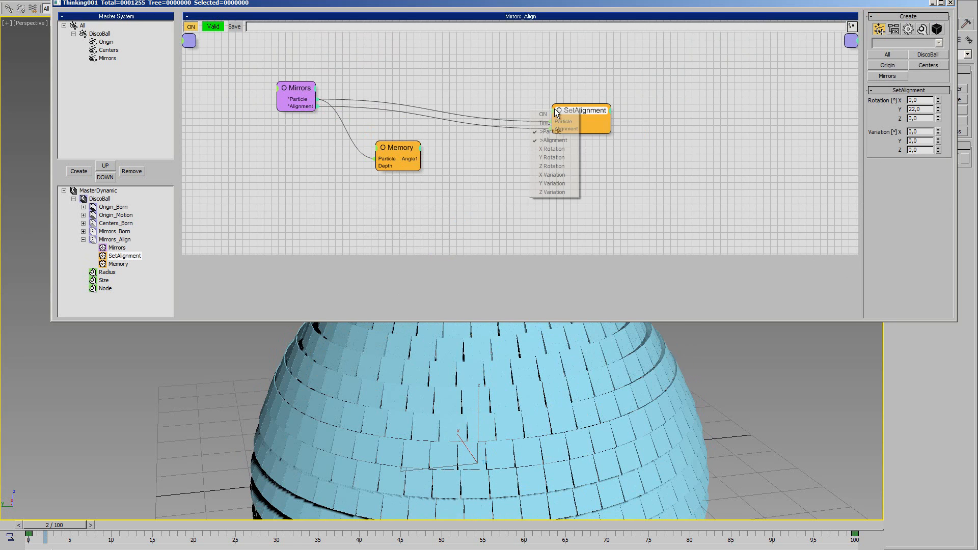
click(556, 158)
click(553, 136)
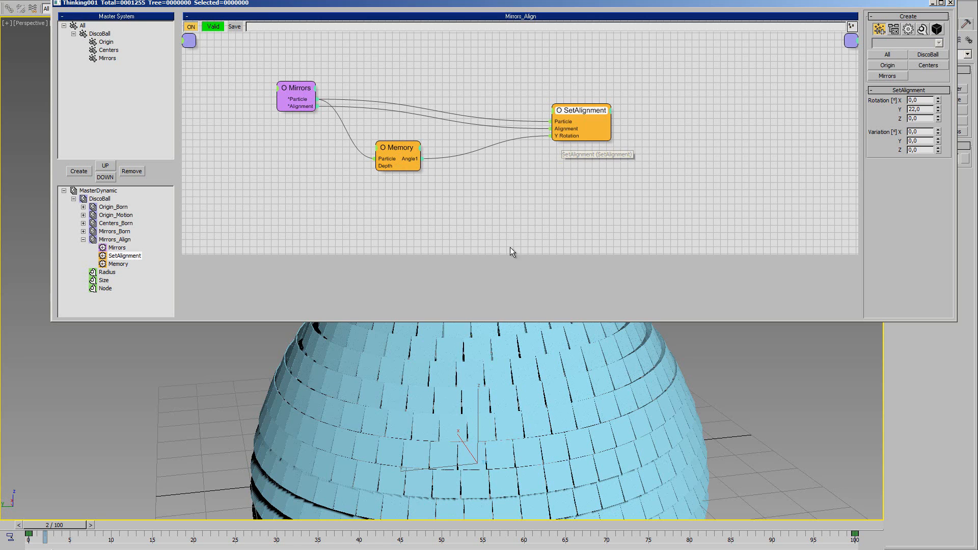
drag(67, 527, 27, 527)
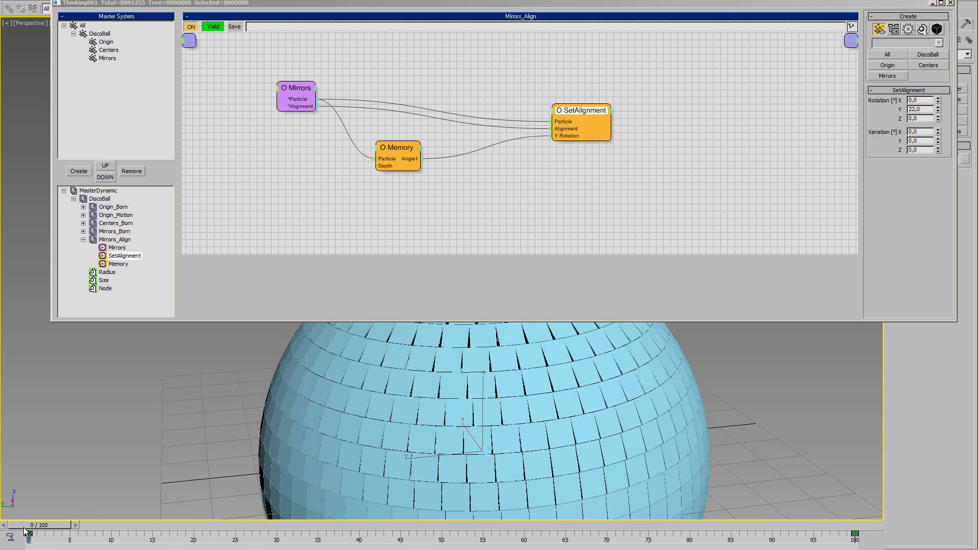
Try rotating the control object and moving through the first frames to examine the mirror tiles' alignment in shaded and wireframe display.
drag(495, 320, 495, 204)
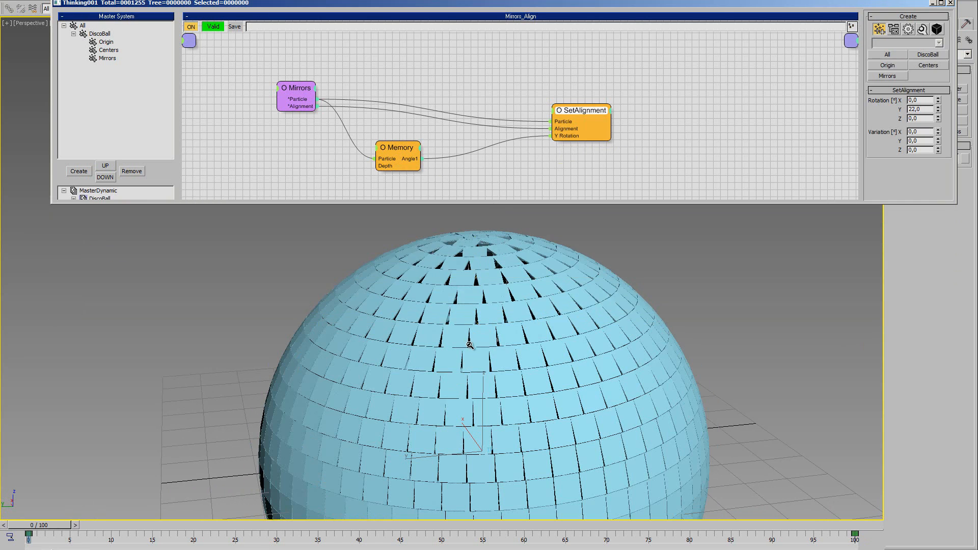
scroll(467, 294, up, 4)
scroll(470, 305, down, 3)
alt+middle_drag(489, 326, 537, 347)
scroll(497, 337, up, 1)
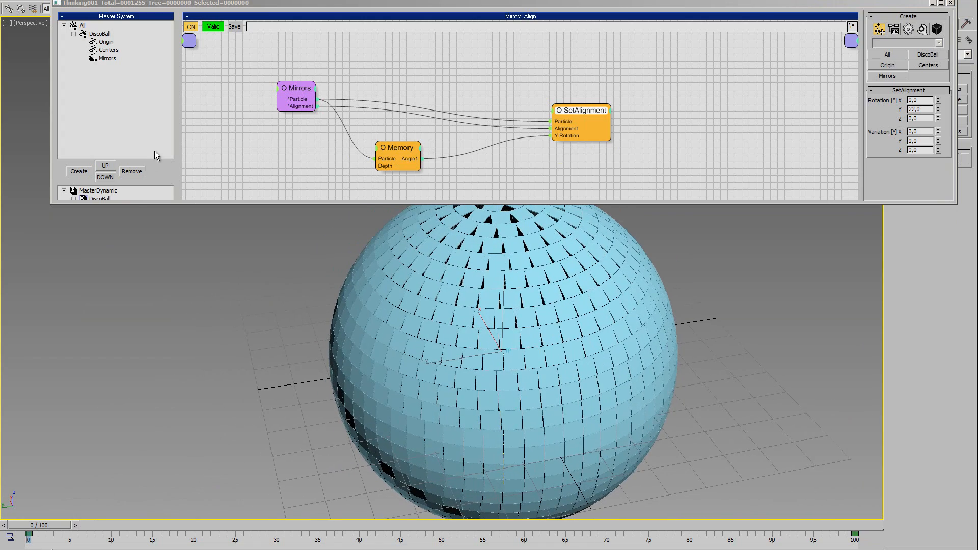
middle_drag(488, 352, 481, 351)
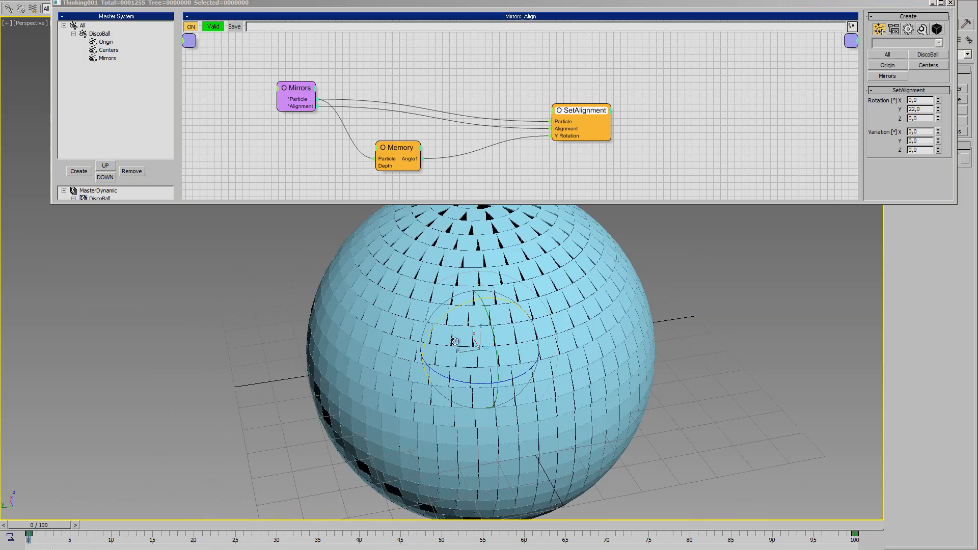
drag(432, 328, 493, 387)
right_click(496, 351)
right_click(493, 386)
middle_drag(396, 363, 369, 350)
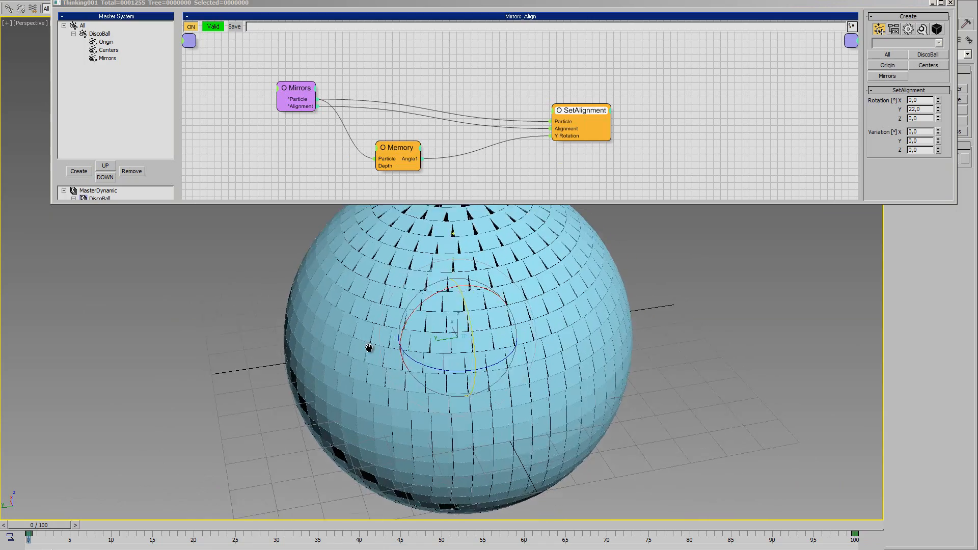
scroll(372, 357, down, 2)
middle_drag(384, 383, 386, 419)
mouse_move(28, 530)
mouse_down()
mouse_move(211, 527)
mouse_move(28, 528)
mouse_up()
middle_drag(418, 310, 411, 319)
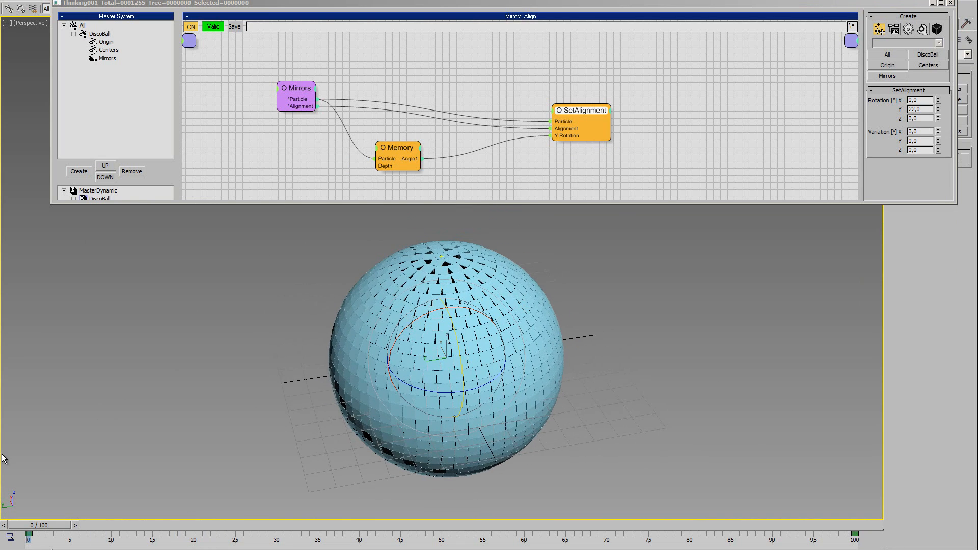
alt+middle_drag(382, 404, 398, 445)
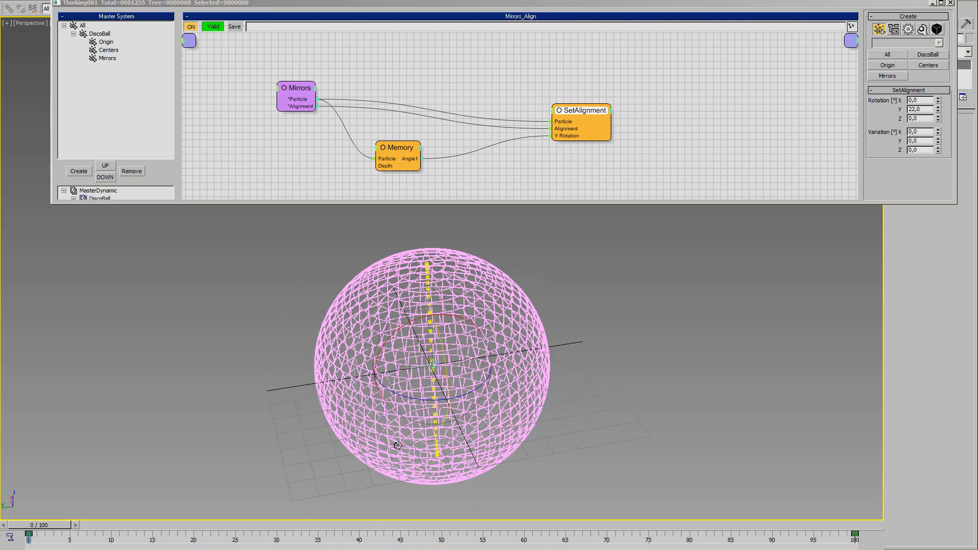
mouse_move(45, 530)
mouse_down()
mouse_move(251, 527)
mouse_move(32, 525)
mouse_up()
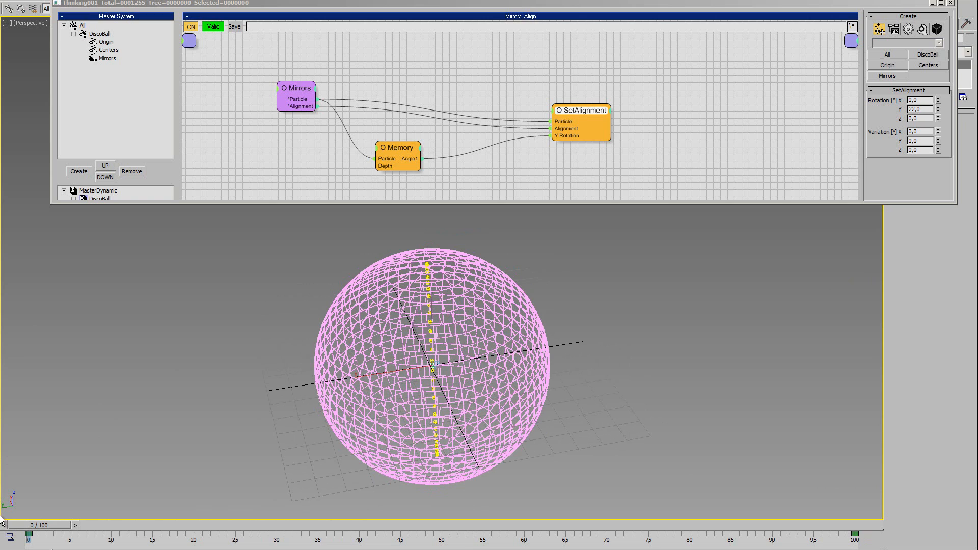
Move SetAlignment further away from the Mirrors and Memory nodes and expose its ON input.
middle_drag(537, 151, 545, 147)
drag(582, 108, 605, 128)
right_click(573, 106)
click(563, 111)
Add a ParticleAge condition above Memory, connect the Mirrors group's Particle output to it, and wire its Out to SetAlignment's ON input.
right_click(431, 52)
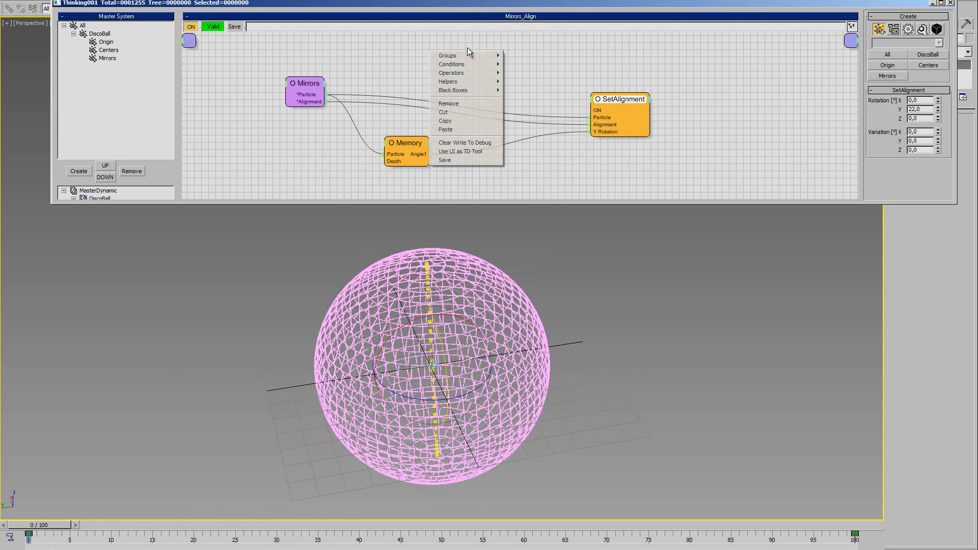
mouse_move(468, 63)
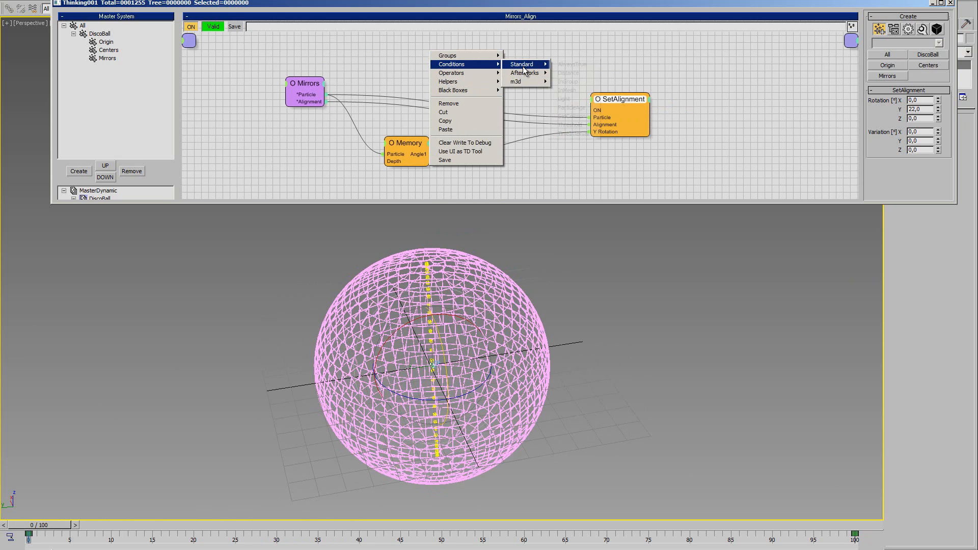
mouse_move(535, 64)
click(571, 107)
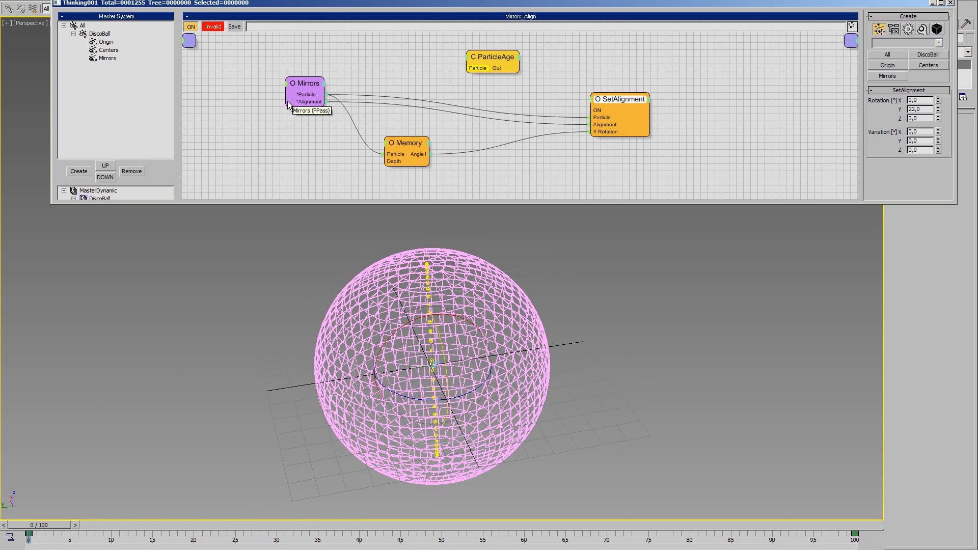
drag(479, 70, 590, 110)
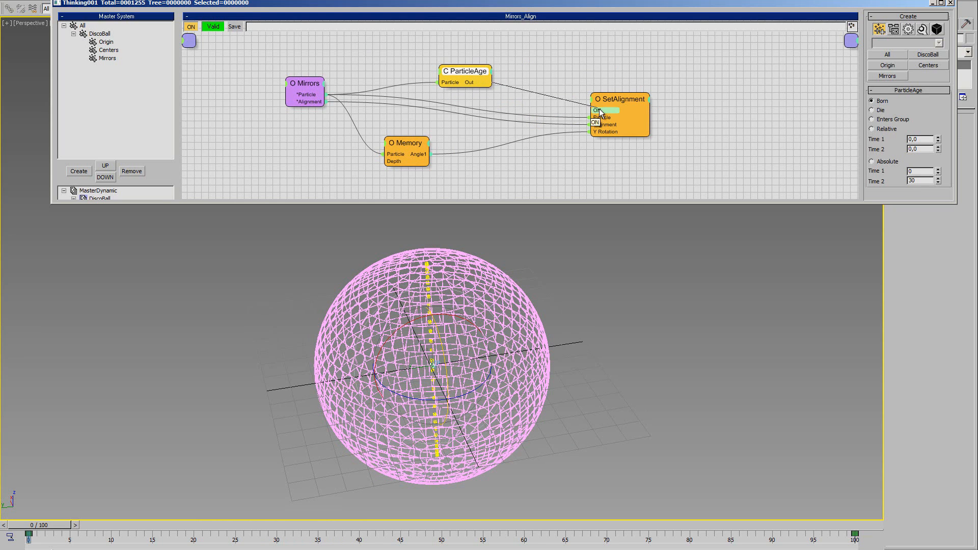
drag(469, 71, 457, 67)
Examine the age-conditioned mirror alignment and the ring centers up close in shaded and wireframe display, replaying the first frames.
middle_drag(475, 296, 476, 289)
key(F3)
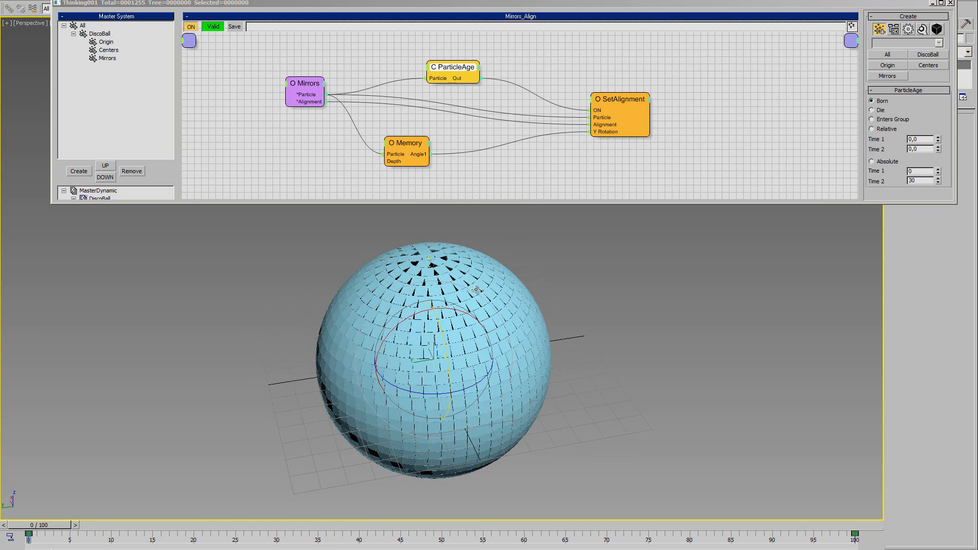
drag(43, 530, 15, 519)
key(e)
middle_drag(403, 384, 411, 361)
key(F3)
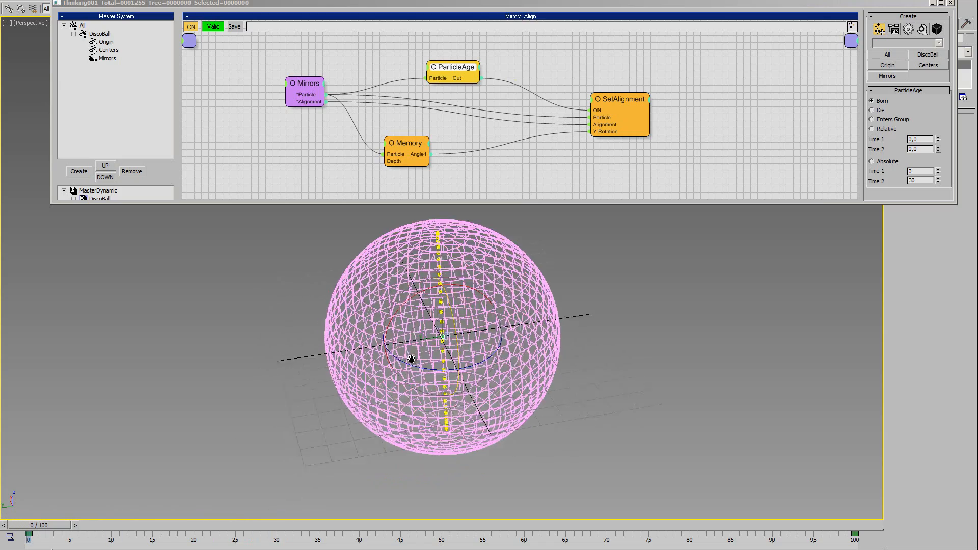
scroll(428, 377, up, 4)
scroll(283, 495, up, 8)
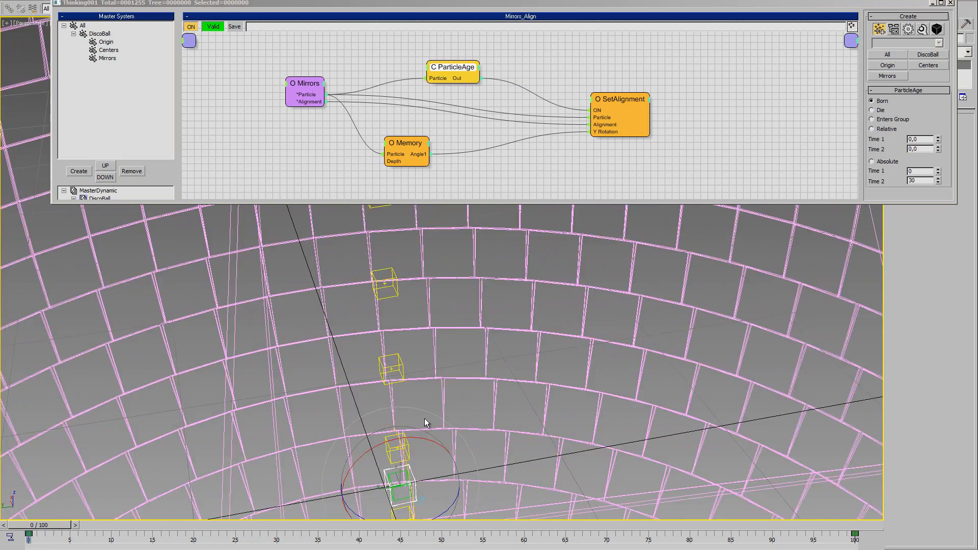
drag(40, 528, 21, 530)
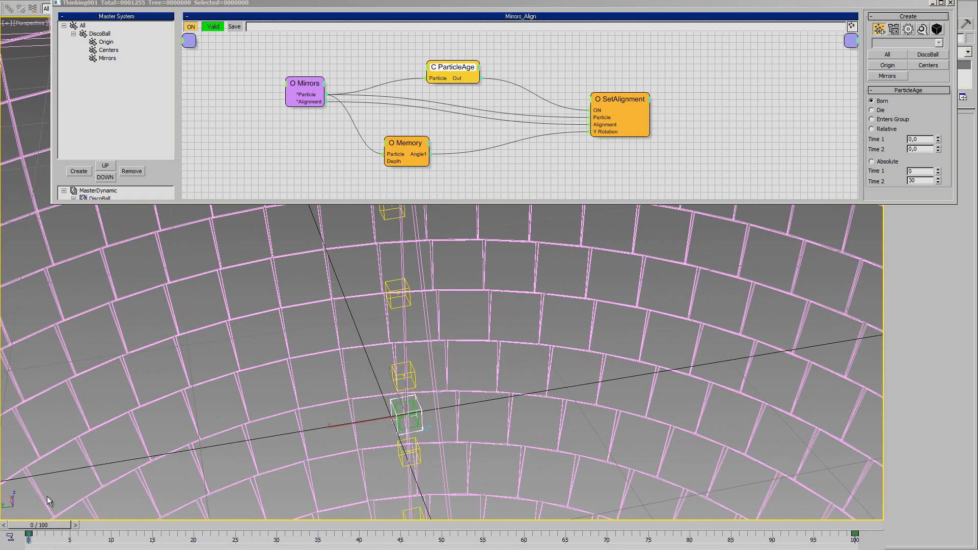
middle_drag(376, 418, 390, 410)
scroll(404, 411, down, 10)
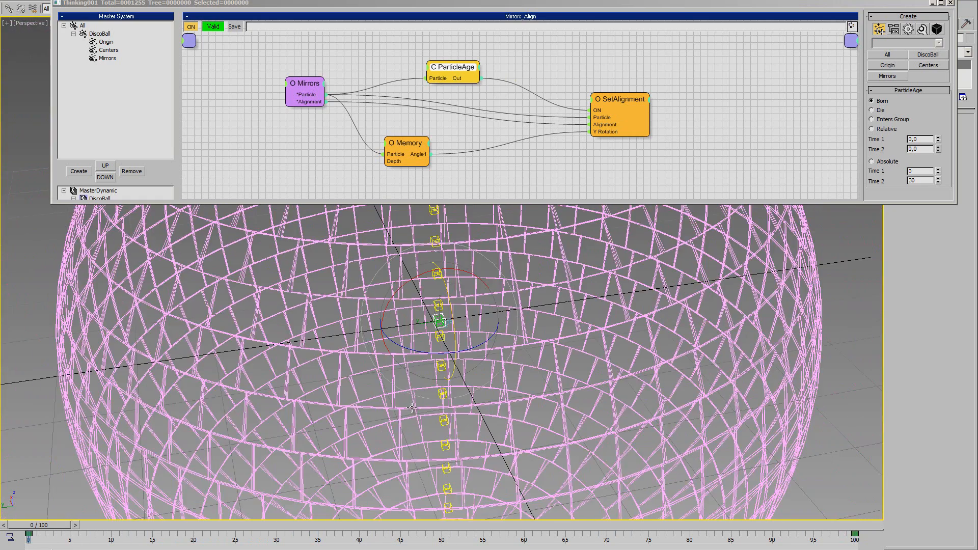
middle_drag(498, 349, 495, 383)
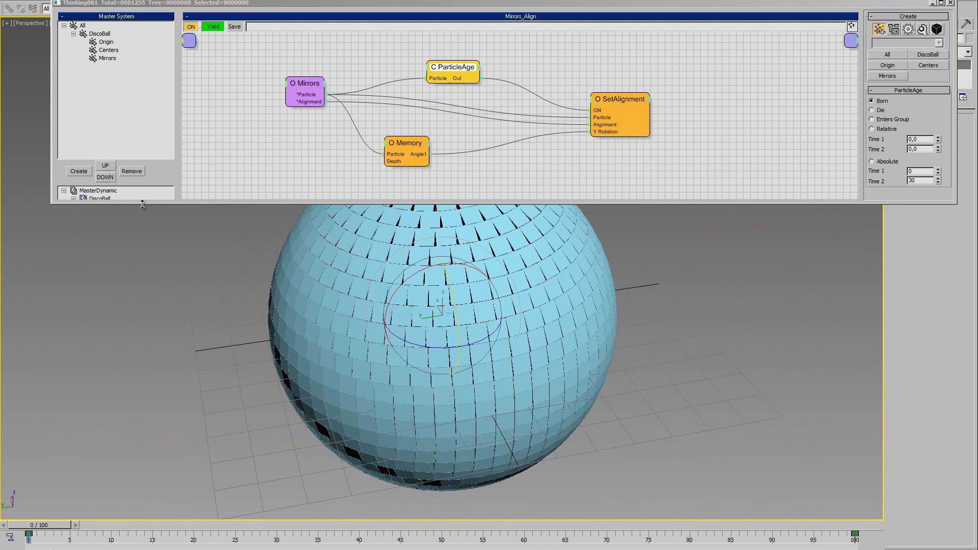
Collapse and select Mirrors_Align in the dynamic set tree, resizing the Thinking Particles window so the whole tree shows.
drag(142, 203, 142, 371)
click(83, 239)
click(107, 240)
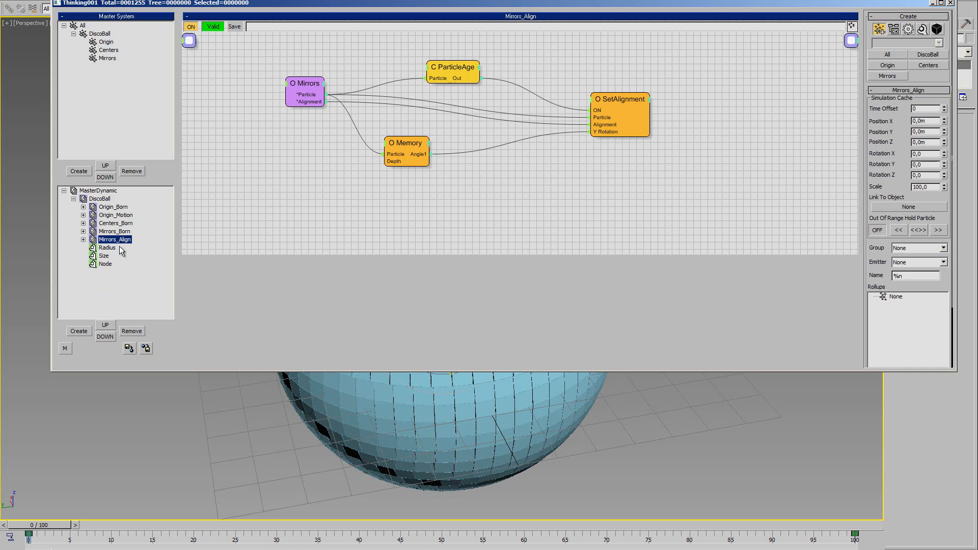
drag(478, 371, 477, 294)
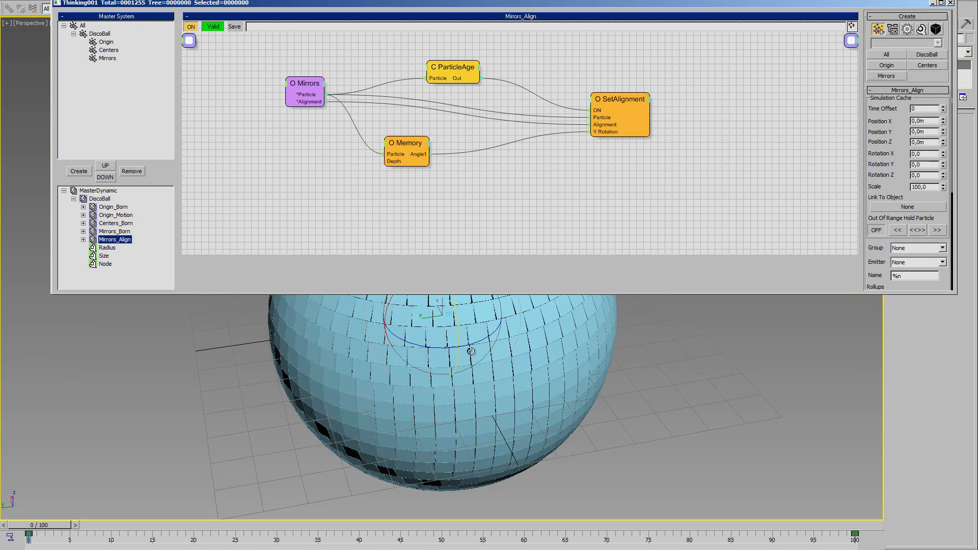
Examine the mirror tiles around the control object up close, first shaded and then as wireframe.
middle_drag(443, 384, 453, 423)
middle_drag(421, 318, 430, 350)
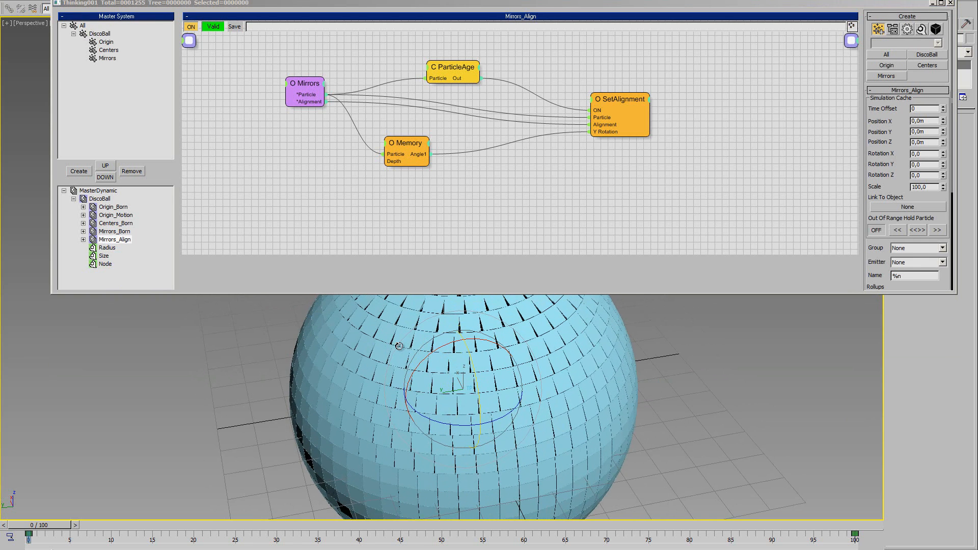
scroll(468, 387, up, 6)
middle_drag(507, 436, 472, 280)
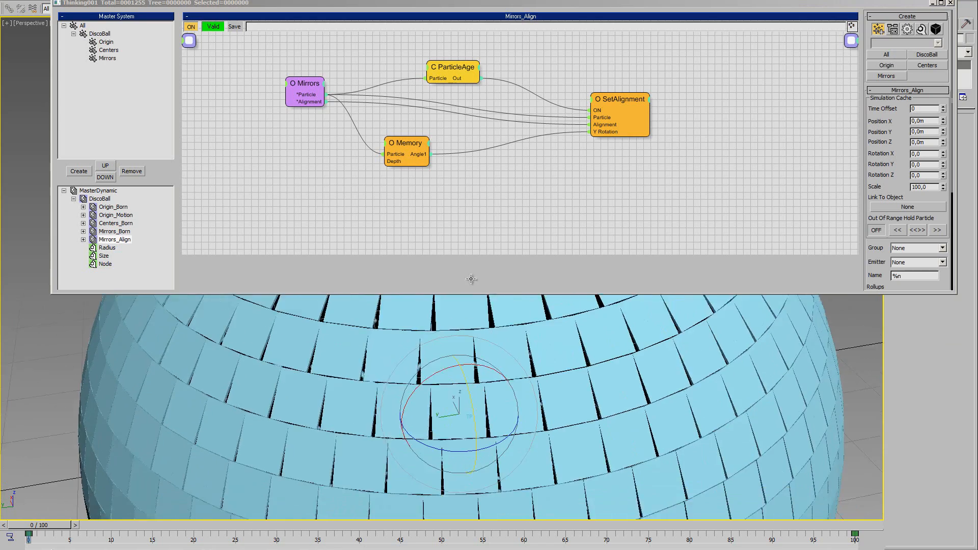
key(F3)
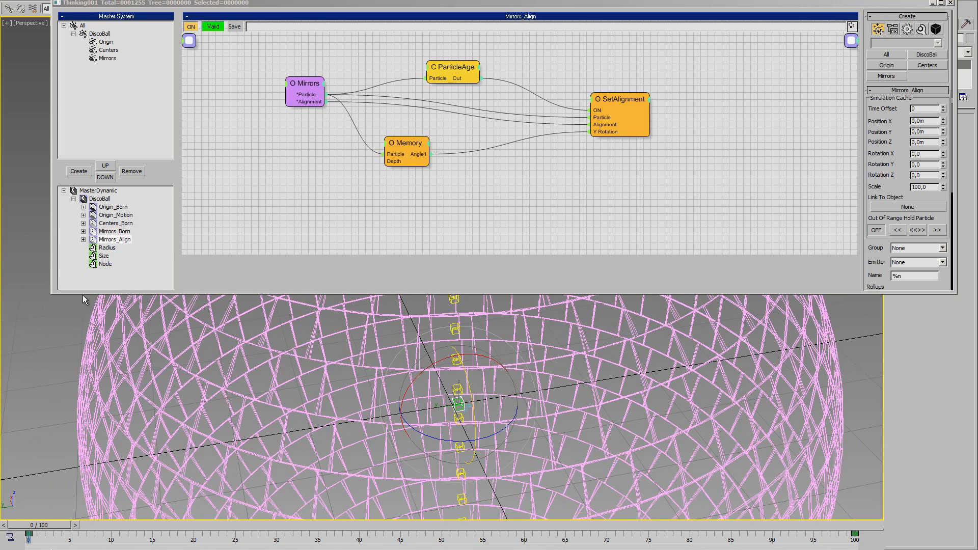
middle_drag(338, 373, 343, 377)
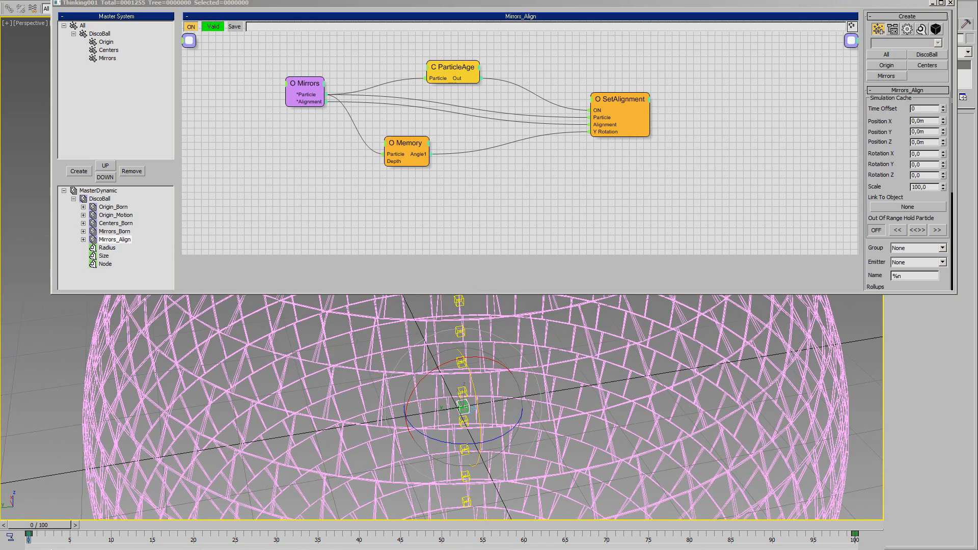
middle_drag(238, 353, 238, 365)
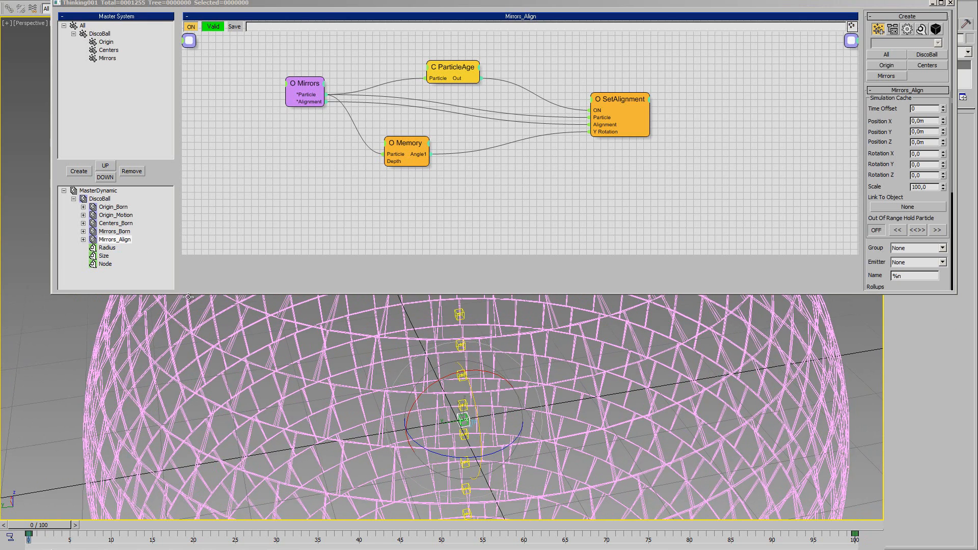
Open the Centers_Born set and place the Origin group lower in the graph, beside the Node helper.
click(116, 223)
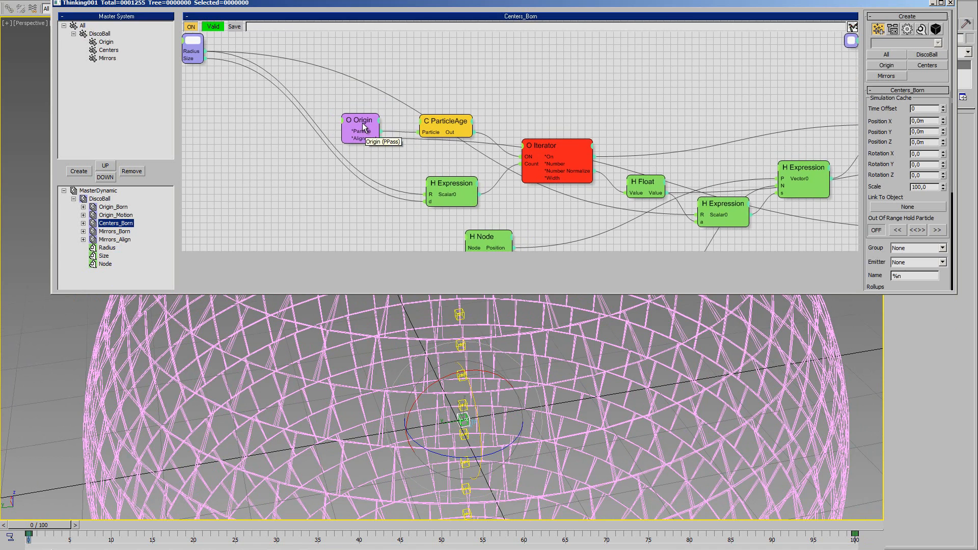
drag(362, 124, 357, 140)
middle_drag(606, 236, 436, 220)
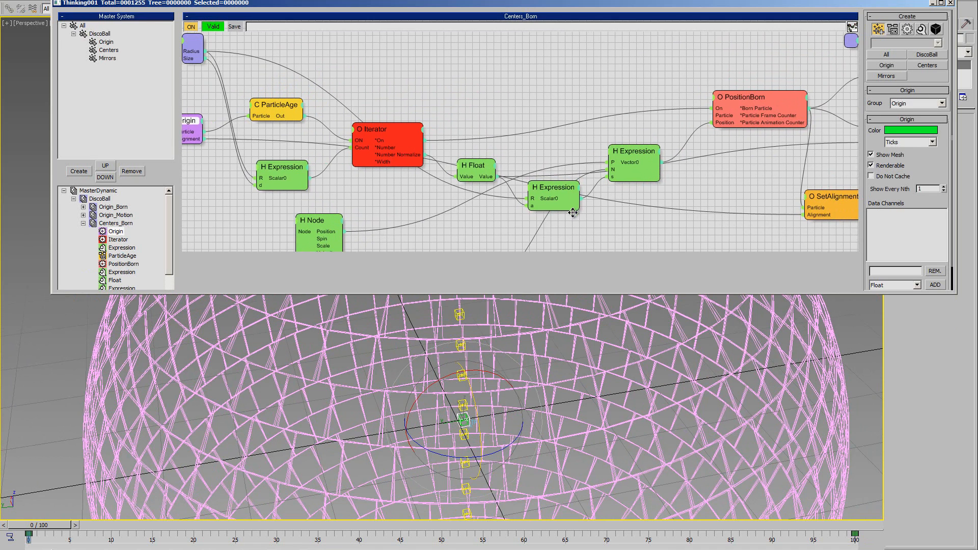
middle_drag(559, 218, 658, 194)
drag(287, 100, 280, 170)
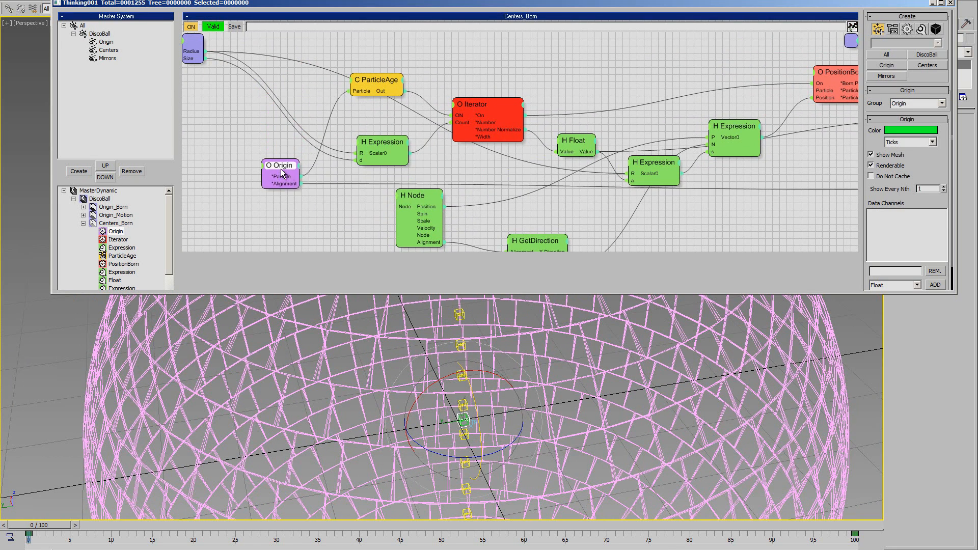
middle_drag(609, 190, 328, 183)
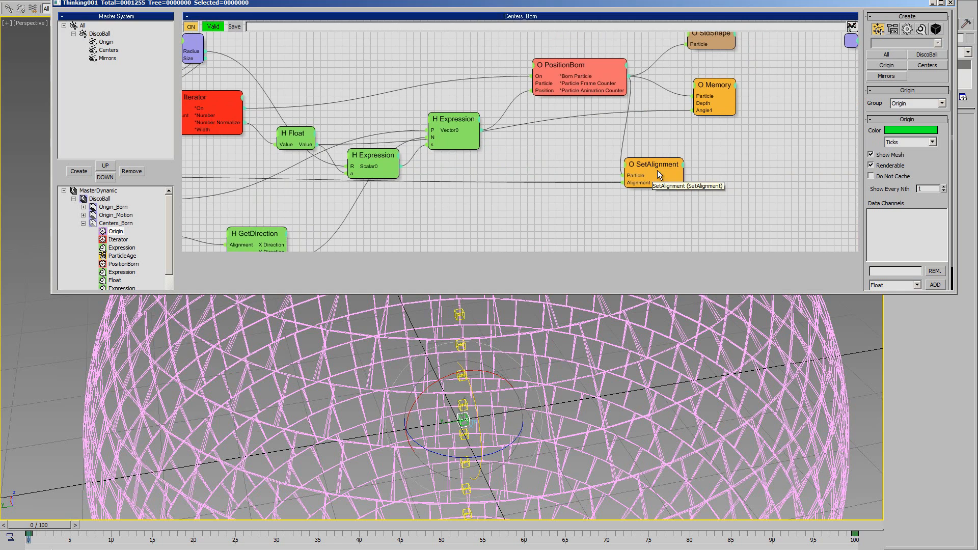
Add a Particle memory entry named Origin to the Memory operator in Centers_Born and expose it as an input.
click(713, 84)
right_click(908, 111)
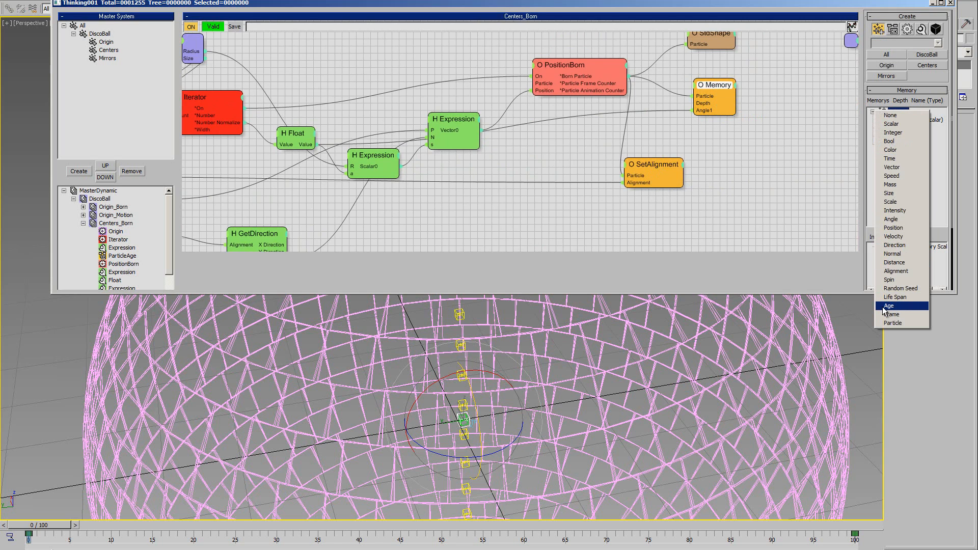
click(892, 323)
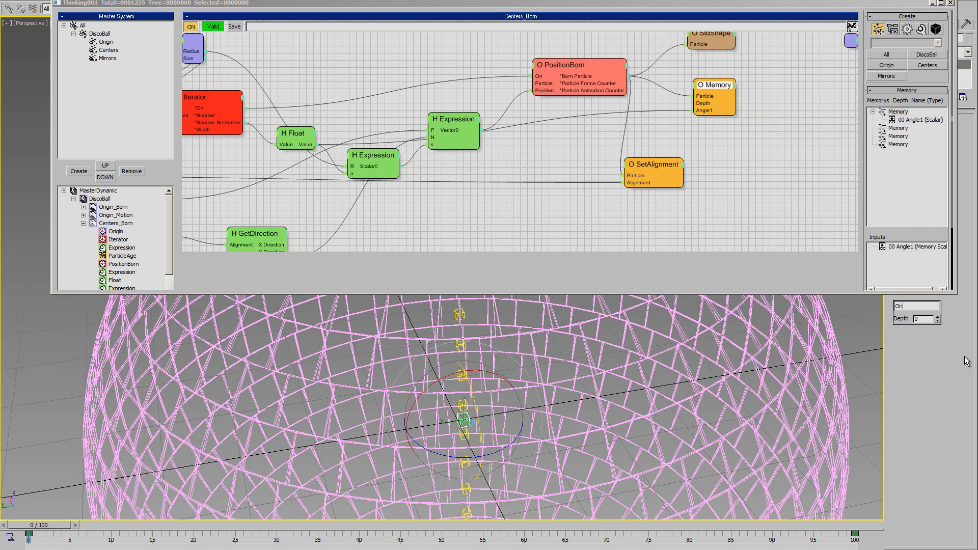
text(Origin)
key(Return)
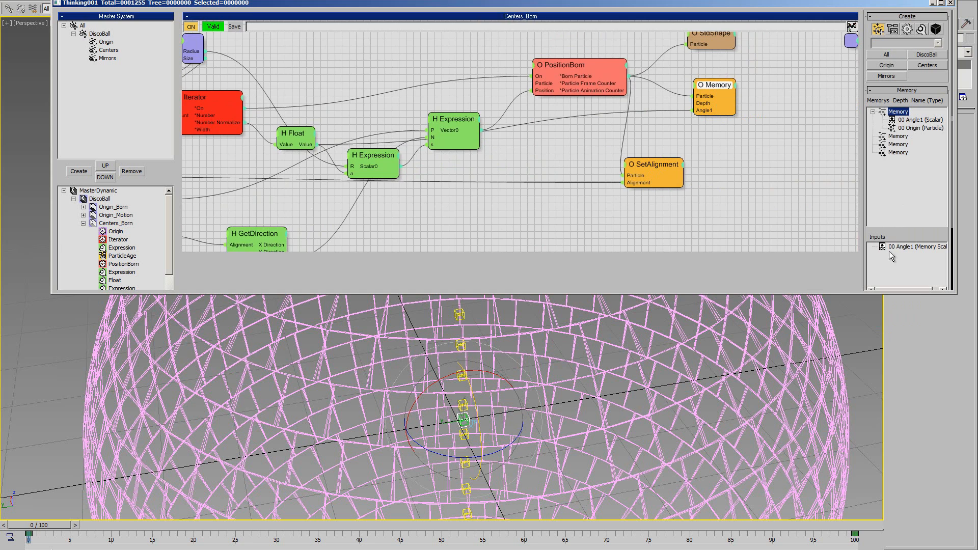
scroll(902, 153, down, 3)
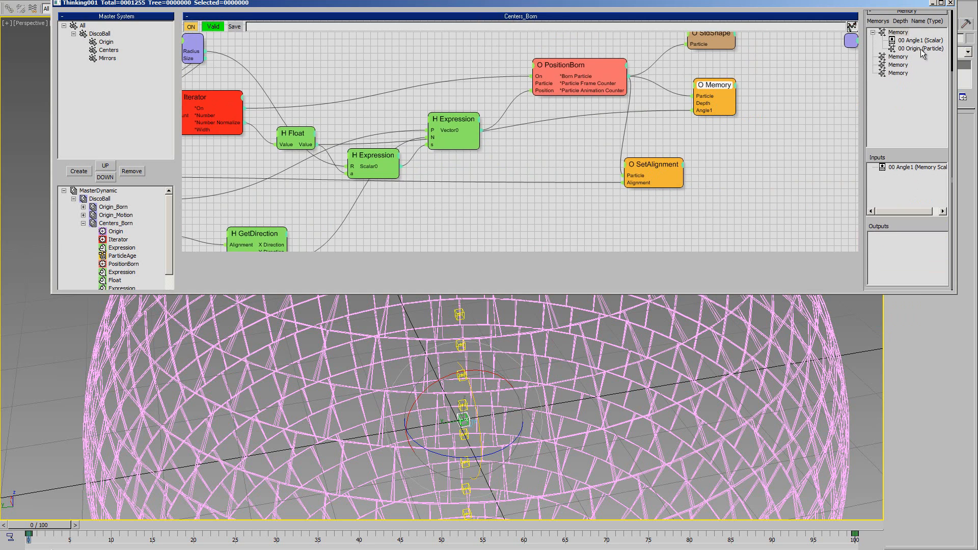
drag(921, 49, 924, 170)
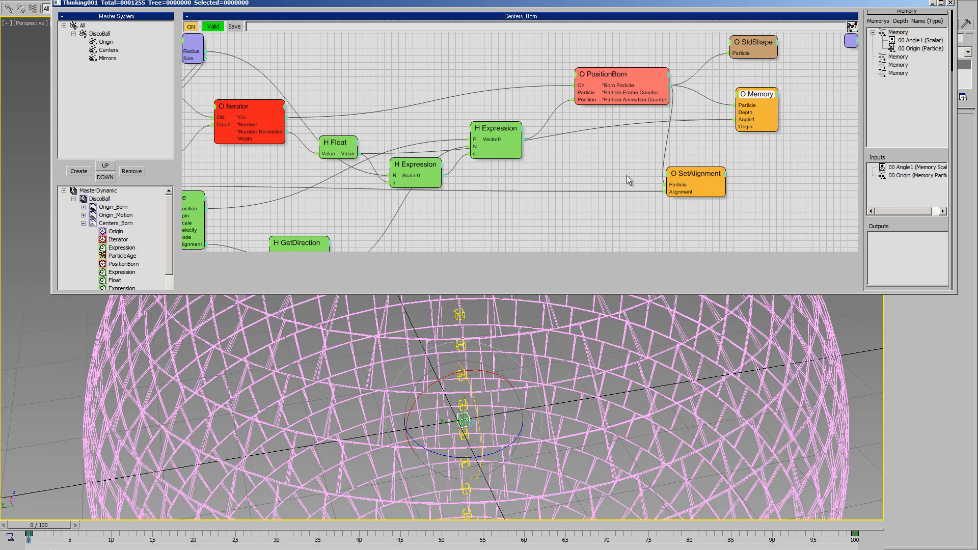
Wire the Origin group's particle into the Memory operator's Origin input and place Memory below SetAlignment.
drag(772, 102, 492, 223)
middle_drag(558, 167, 810, 131)
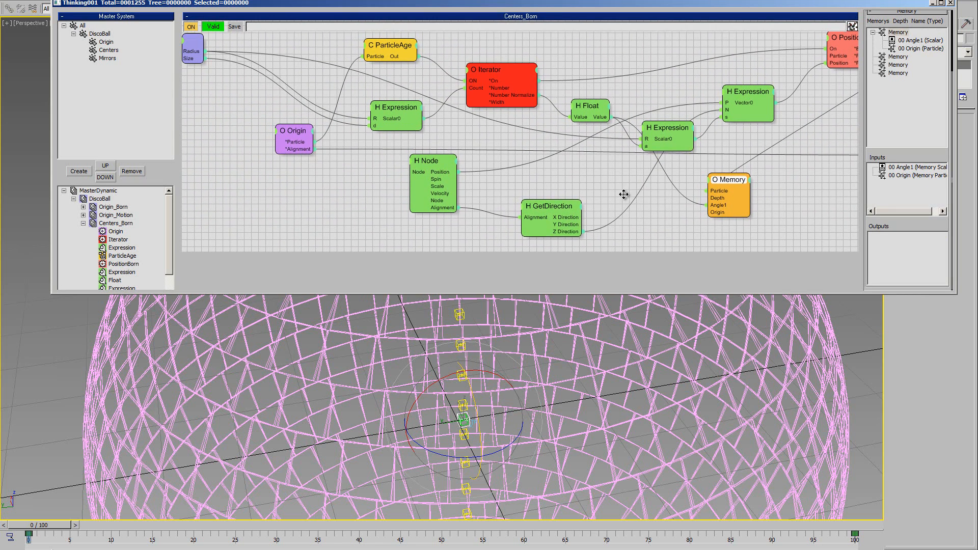
middle_drag(624, 194, 617, 206)
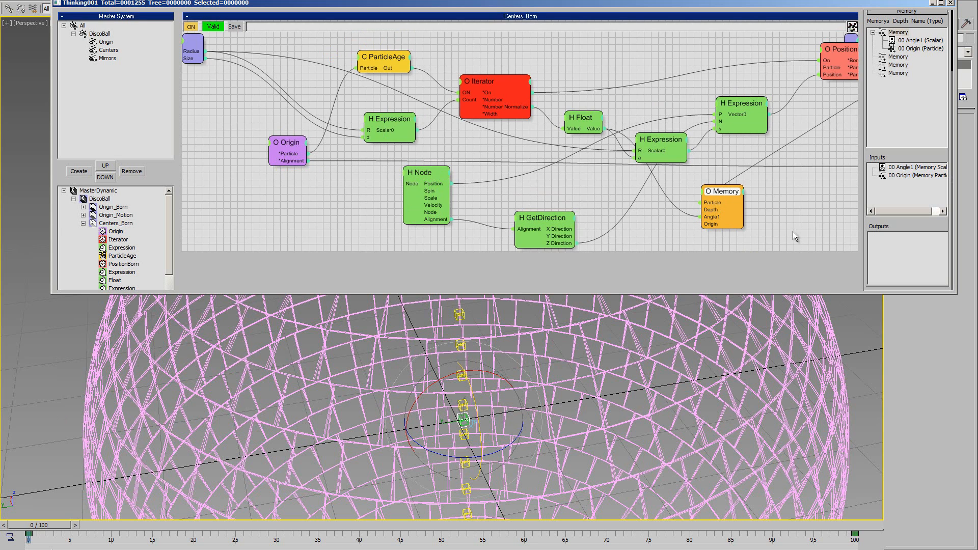
drag(307, 153, 708, 224)
middle_drag(681, 231, 395, 220)
drag(446, 189, 691, 199)
middle_drag(294, 230, 379, 204)
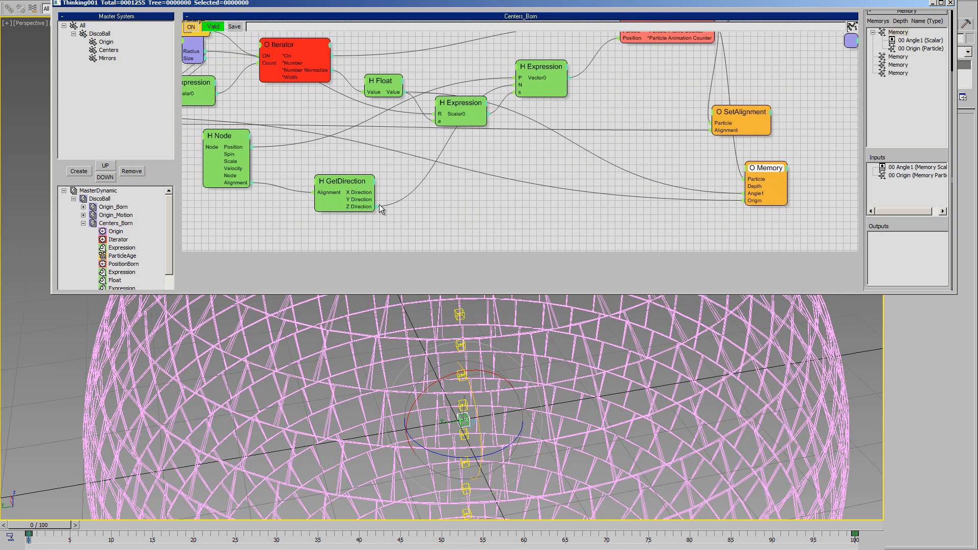
In Mirrors_Born, expose the stored Origin particle as an output of the Memory operator fed by the Centers group.
click(83, 223)
click(110, 231)
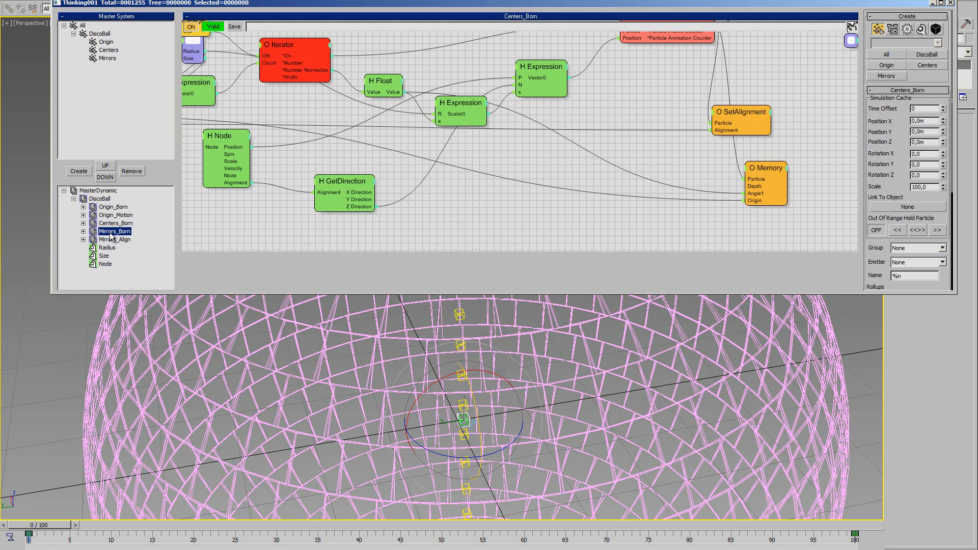
middle_drag(445, 246, 627, 248)
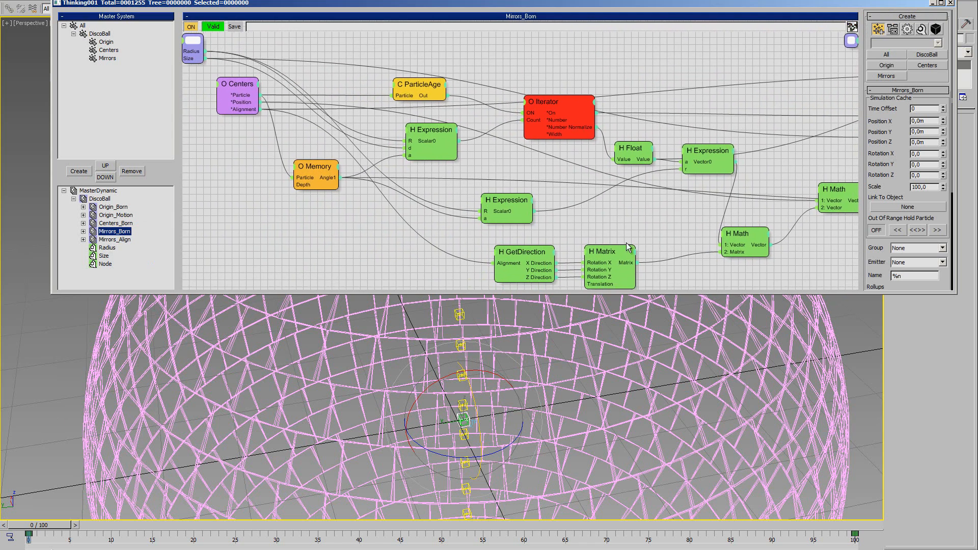
click(335, 171)
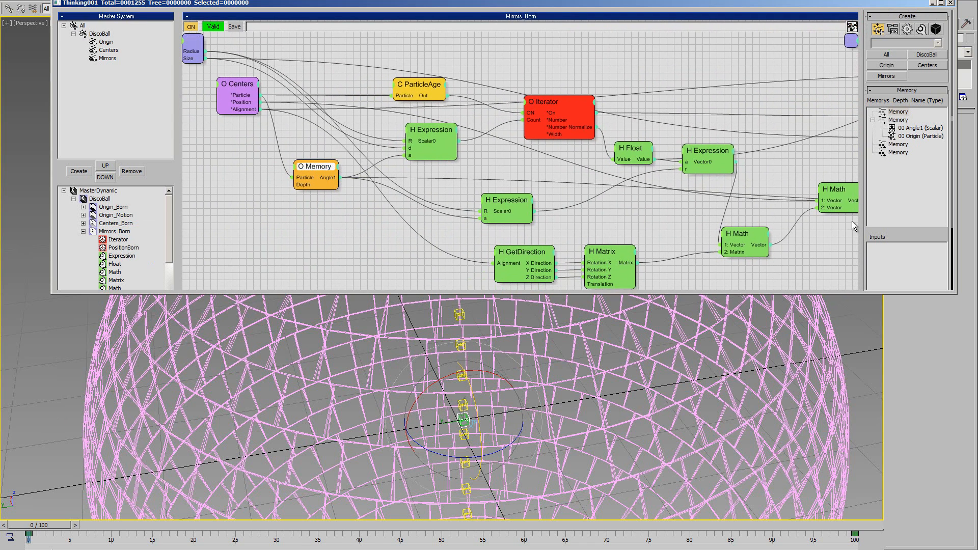
drag(873, 233, 882, 133)
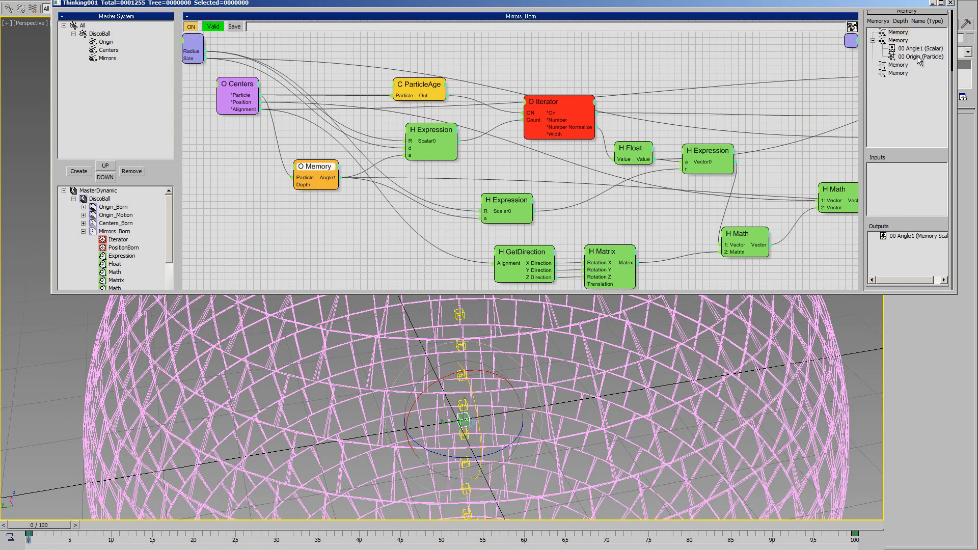
drag(917, 56, 918, 253)
middle_drag(327, 205, 360, 211)
middle_drag(418, 232, 347, 235)
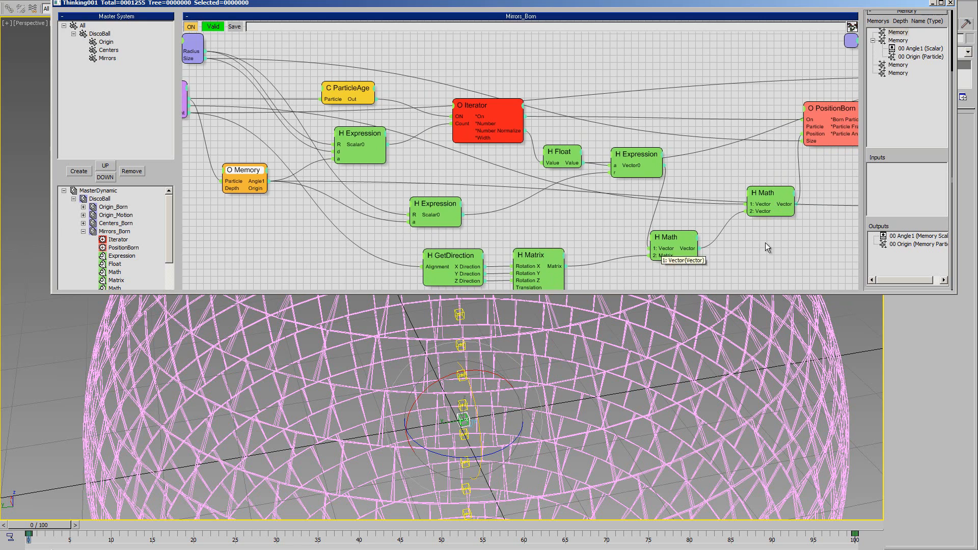
Add the Origin particle entry as an input of the Memory operator fed by PositionBorn.
middle_drag(765, 242, 517, 235)
click(741, 174)
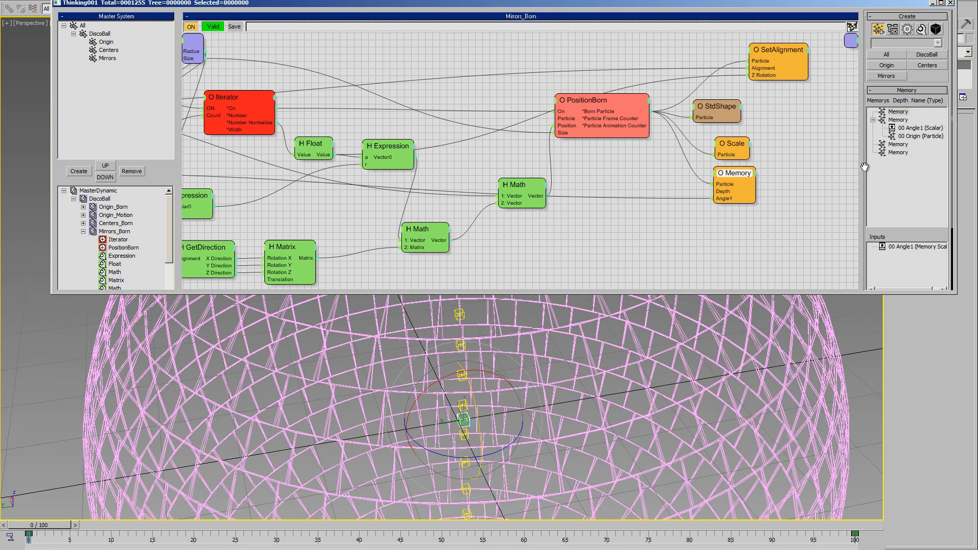
scroll(912, 56, down, 3)
drag(919, 99, 902, 191)
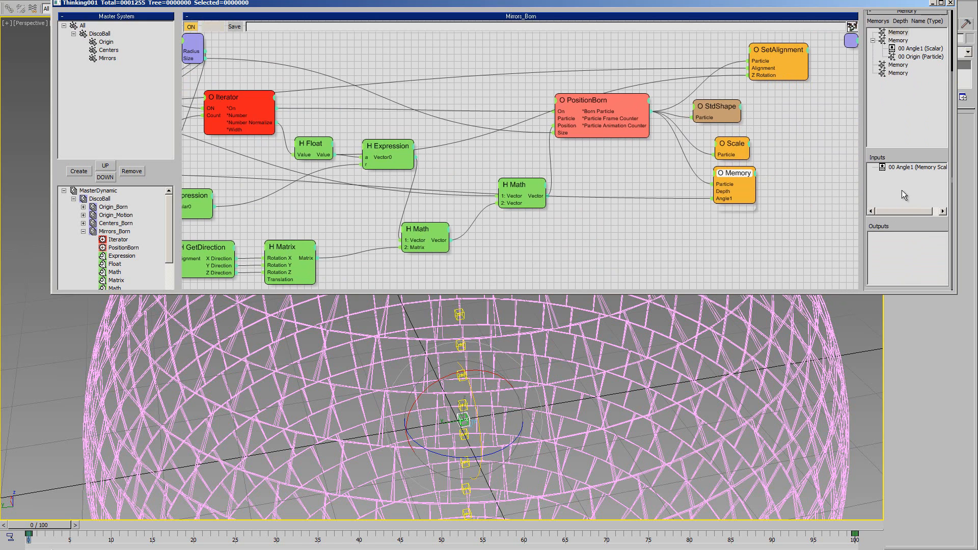
Connect the first Memory's Origin output to the second Memory's Origin input and place that operator back below Scale.
drag(744, 174, 393, 252)
middle_drag(347, 166, 557, 65)
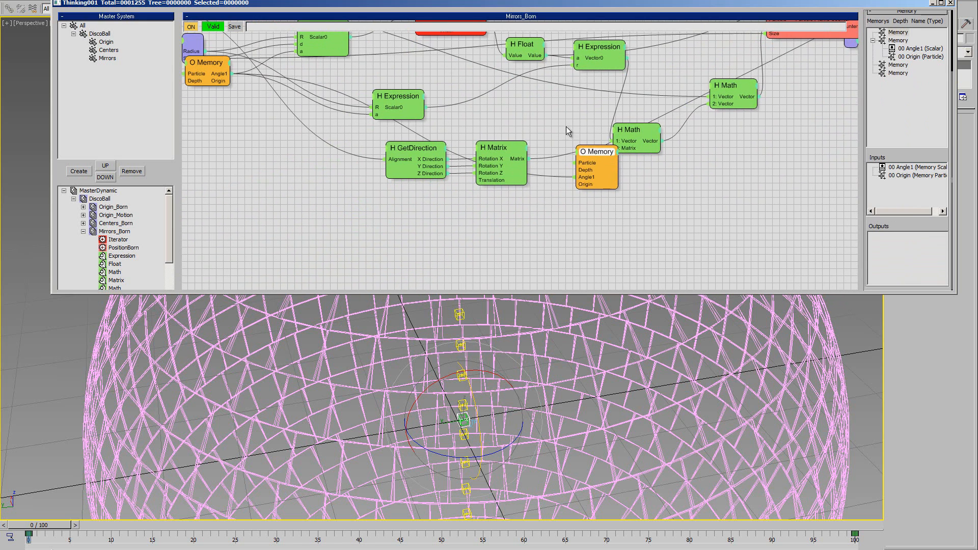
drag(588, 158, 577, 212)
middle_drag(256, 195, 276, 230)
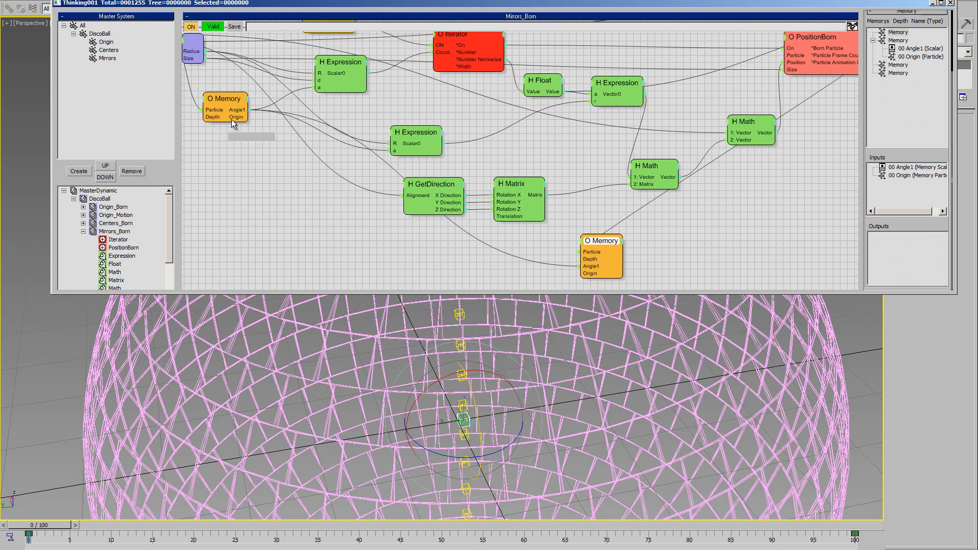
drag(239, 117, 585, 274)
middle_drag(585, 274, 415, 278)
drag(432, 240, 793, 119)
middle_drag(764, 189, 690, 248)
middle_drag(591, 182, 566, 215)
Frame the whole disco ball in the viewport and switch it to shaded display.
middle_drag(450, 382, 472, 403)
scroll(459, 373, down, 5)
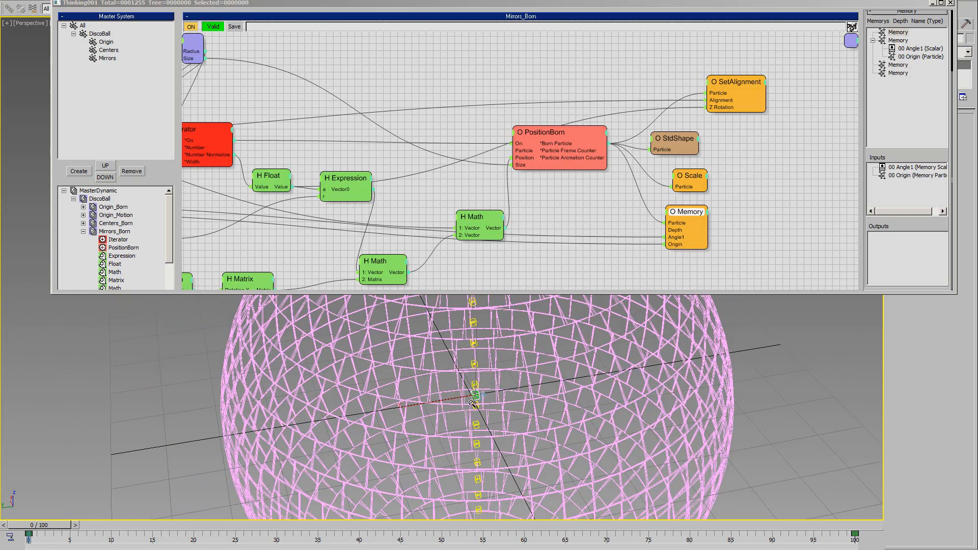
scroll(475, 400, down, 8)
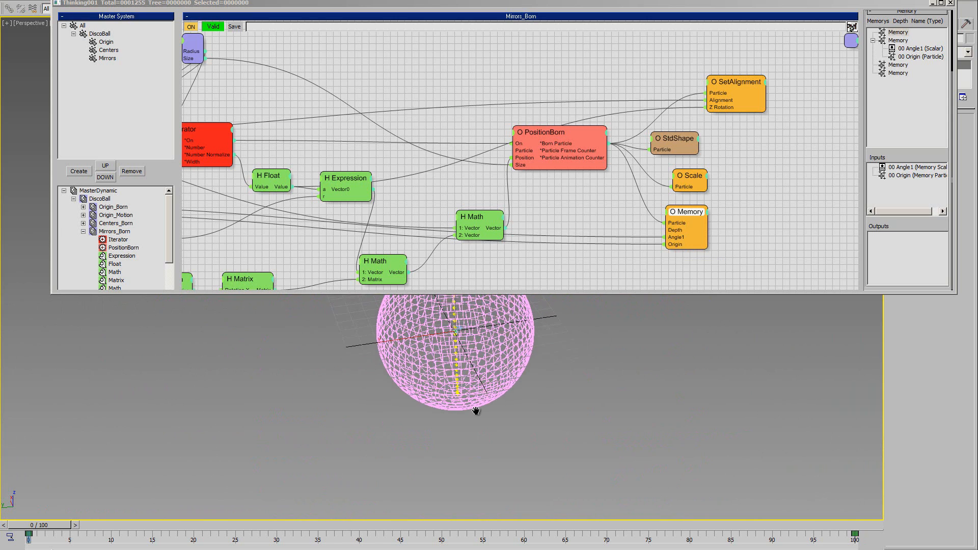
mouse_move(495, 393)
middle_down()
mouse_move(456, 397)
mouse_move(477, 389)
middle_up()
key(F3)
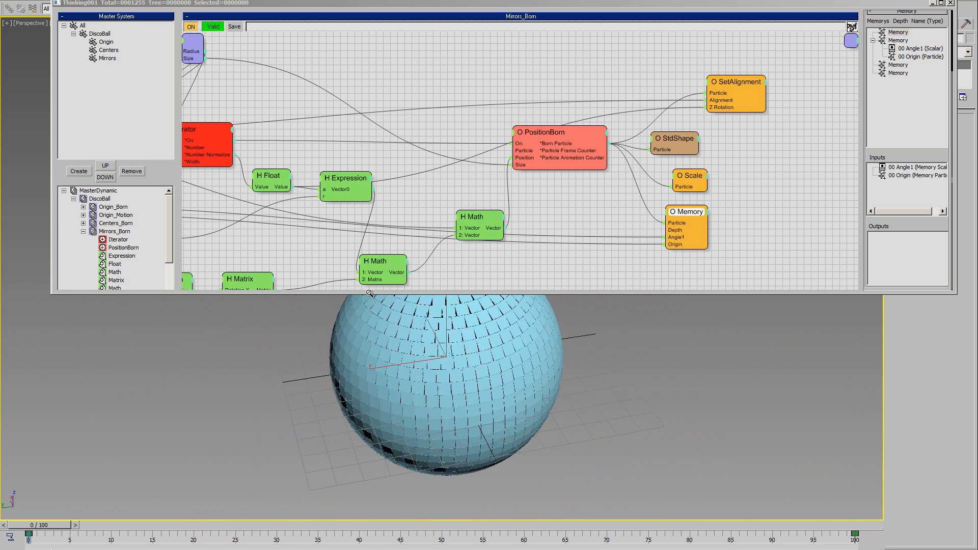
Create a new dynamic set under DiscoBall and name it Mirrors_PAttach, enlarging the Thinking Particles window for access.
click(84, 232)
click(100, 199)
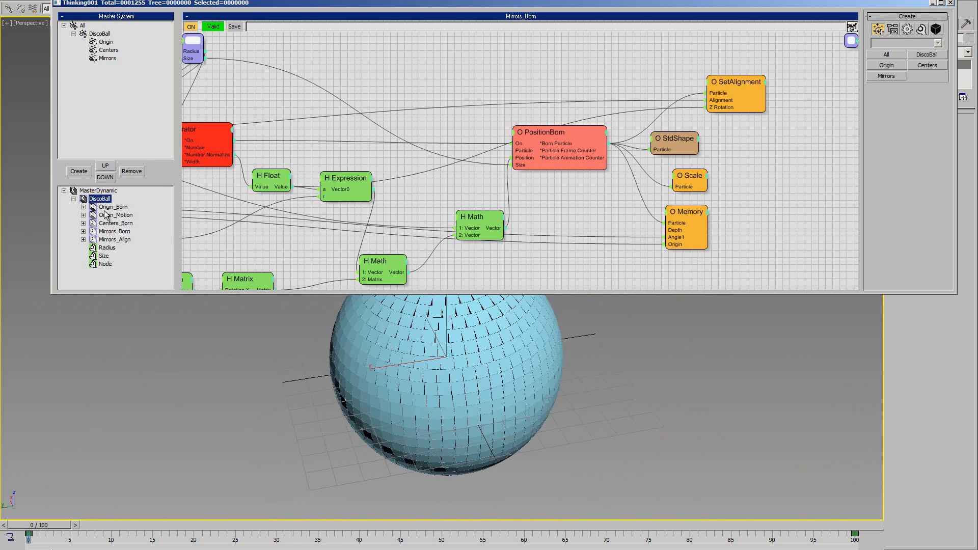
drag(138, 295, 148, 400)
click(79, 331)
click(112, 273)
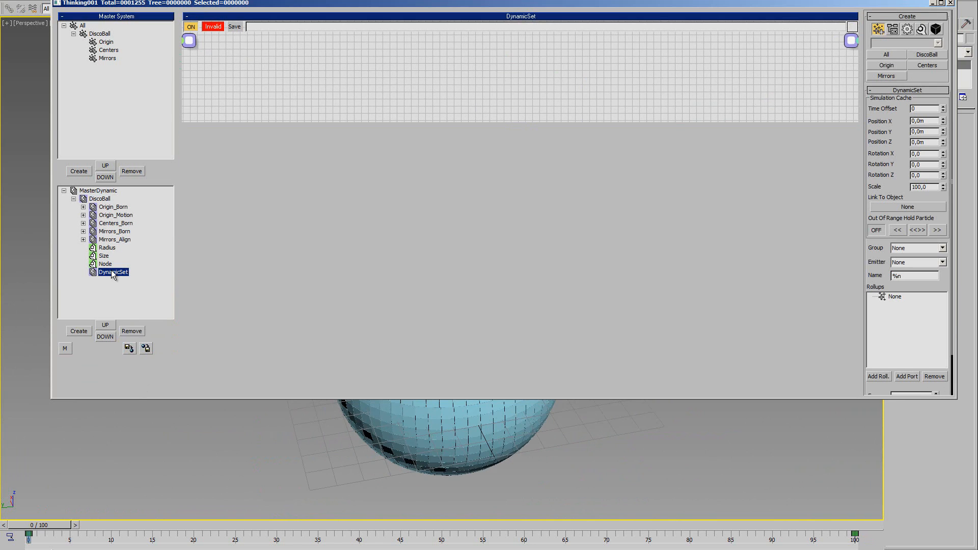
click(113, 273)
key(Return)
Add the Mirrors group and a Memory operator to Mirrors_PAttach, wire the particle between them, and output the stored Origin.
click(886, 76)
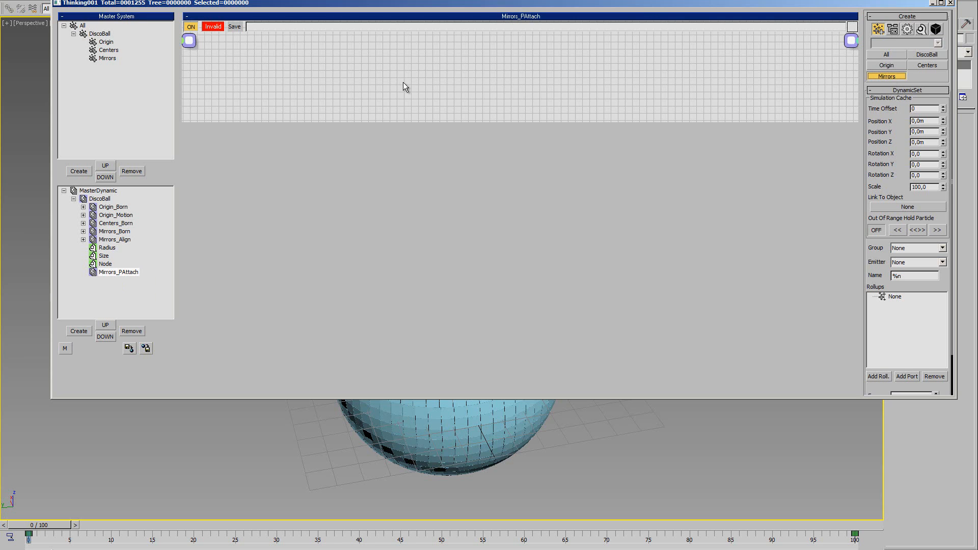
click(326, 79)
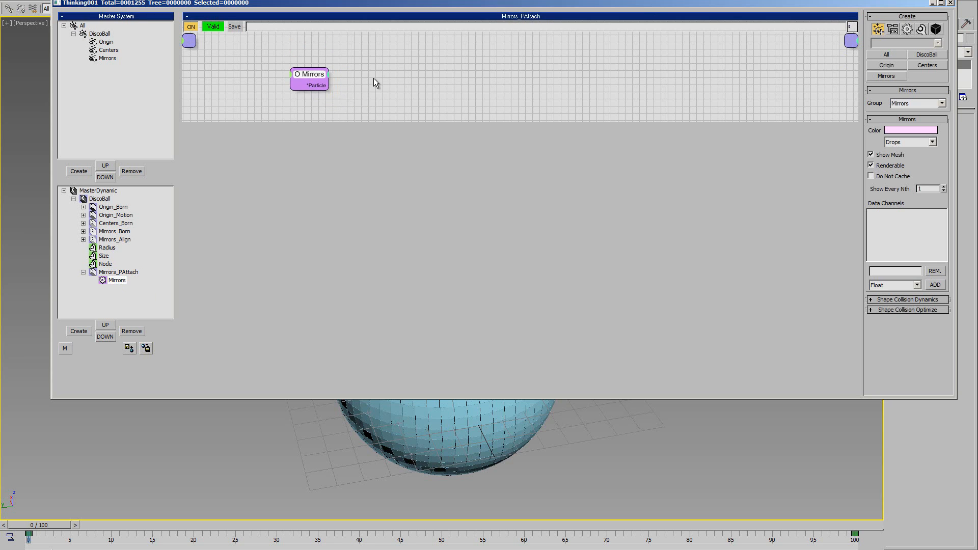
right_click(337, 78)
mouse_move(375, 99)
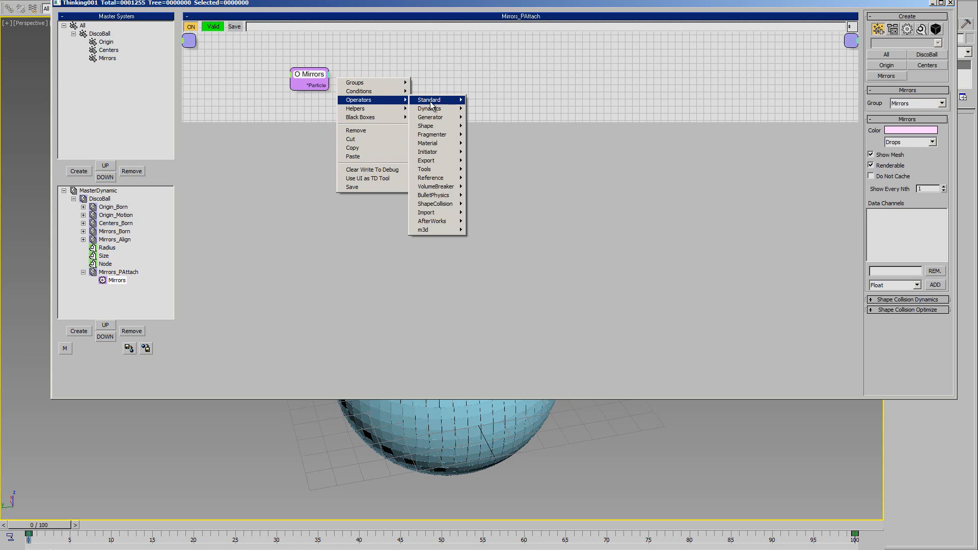
mouse_move(431, 104)
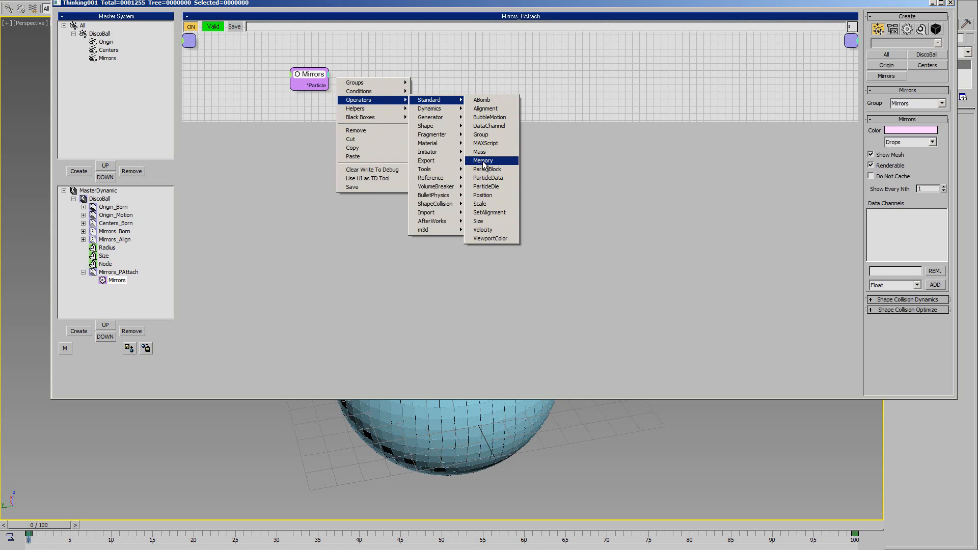
click(484, 161)
drag(330, 85, 376, 106)
click(396, 96)
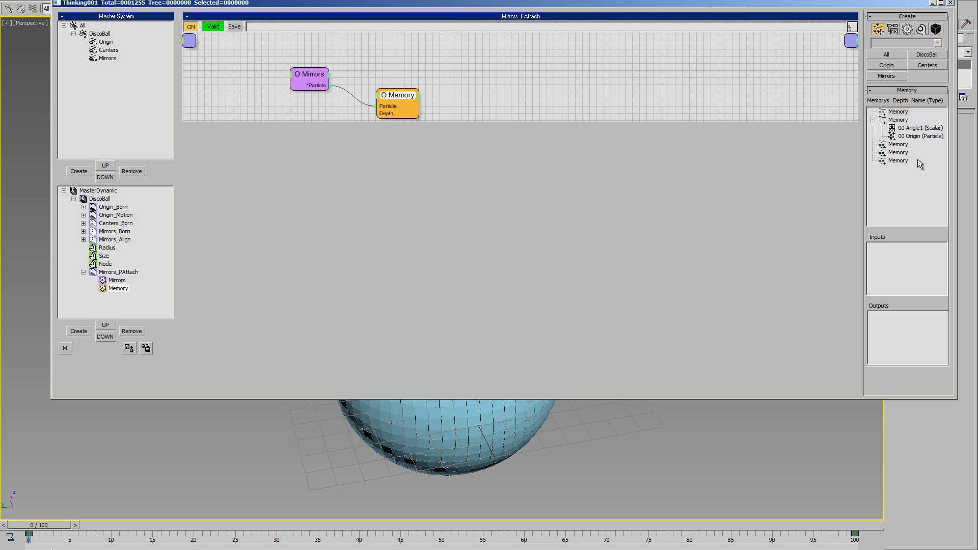
drag(922, 137, 920, 331)
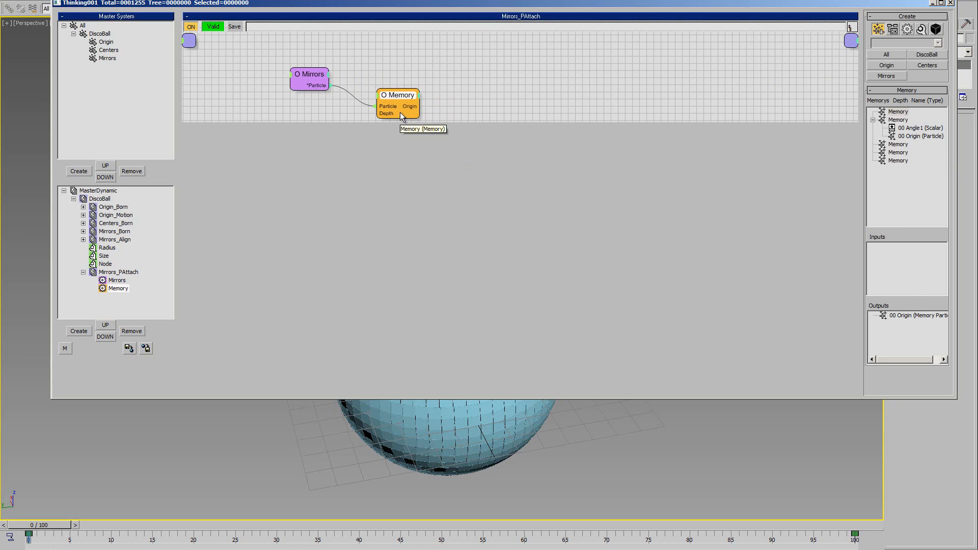
Add a PAttach operator with Memory's Origin wired to Particle From and the Mirrors particle to Particle To.
drag(414, 96, 403, 115)
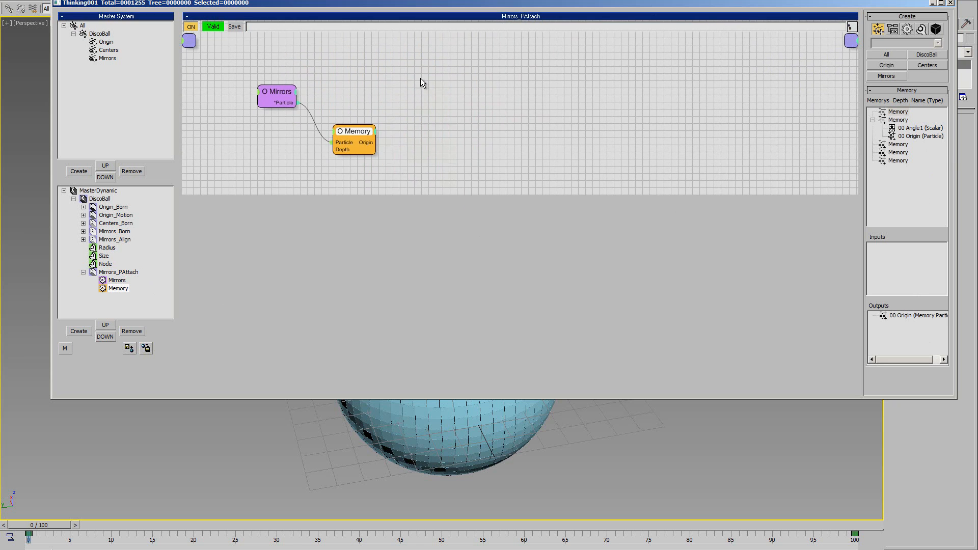
right_click(419, 82)
mouse_move(410, 102)
mouse_move(487, 103)
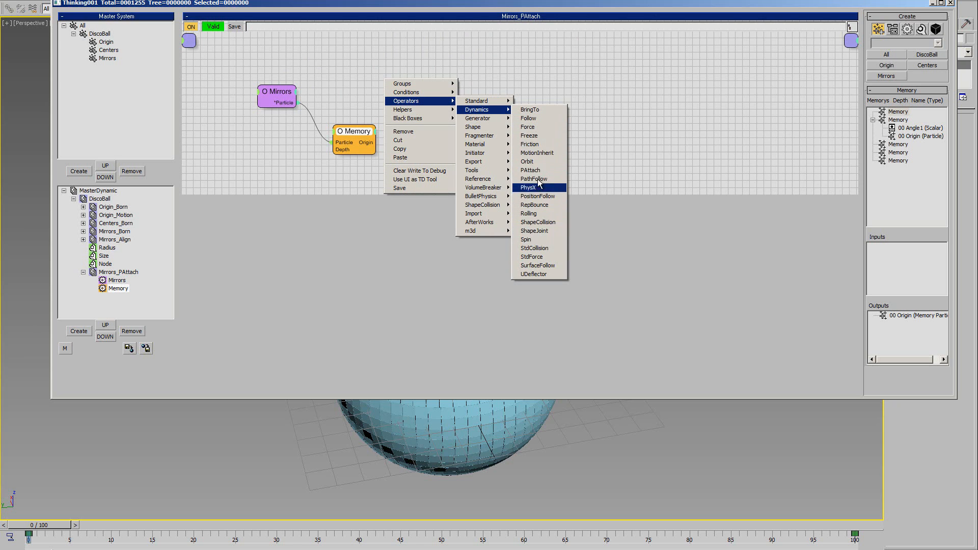
click(530, 171)
drag(442, 87, 444, 102)
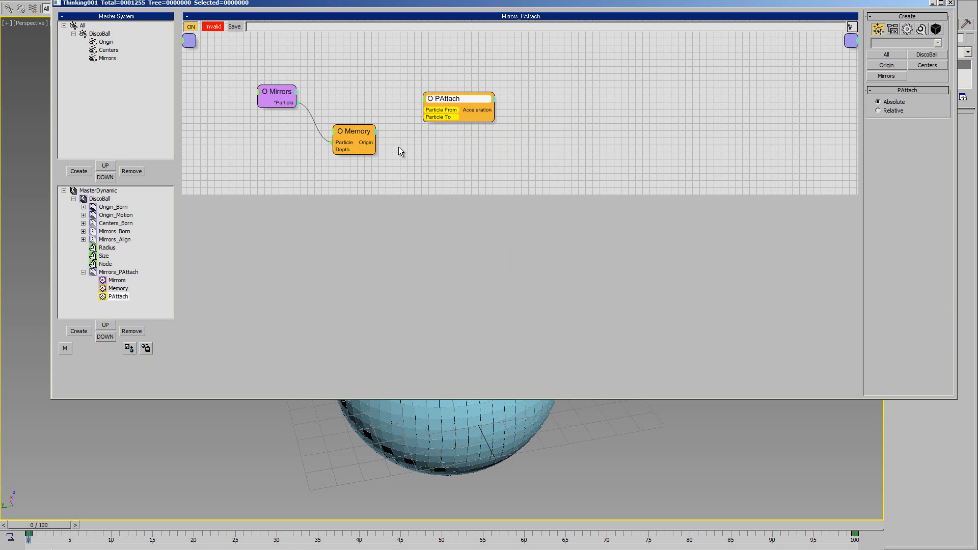
drag(374, 142, 424, 109)
drag(296, 104, 461, 89)
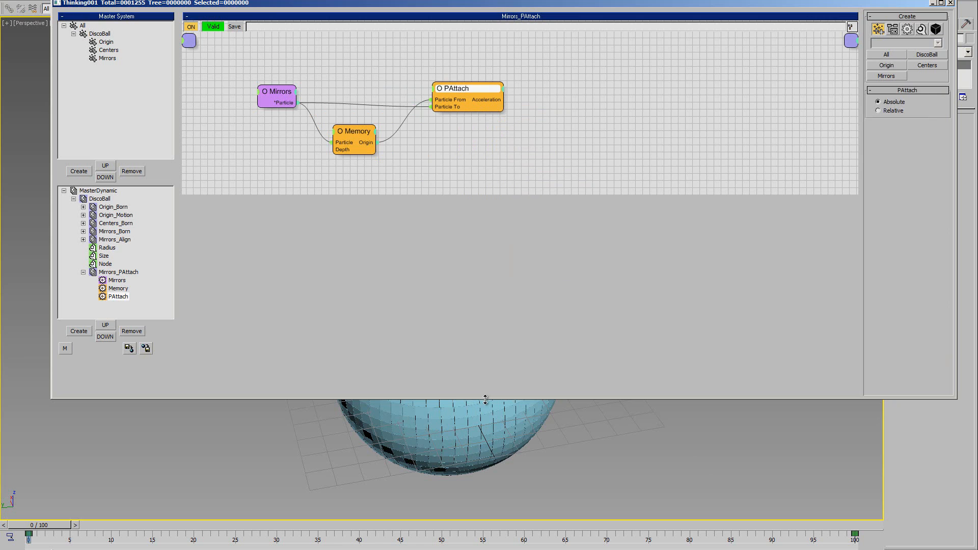
Shrink the Thinking Particles window, go to frame 6 and examine the attached mirror tiles on the ball.
drag(485, 400, 485, 209)
drag(44, 531, 88, 511)
middle_drag(452, 390, 450, 413)
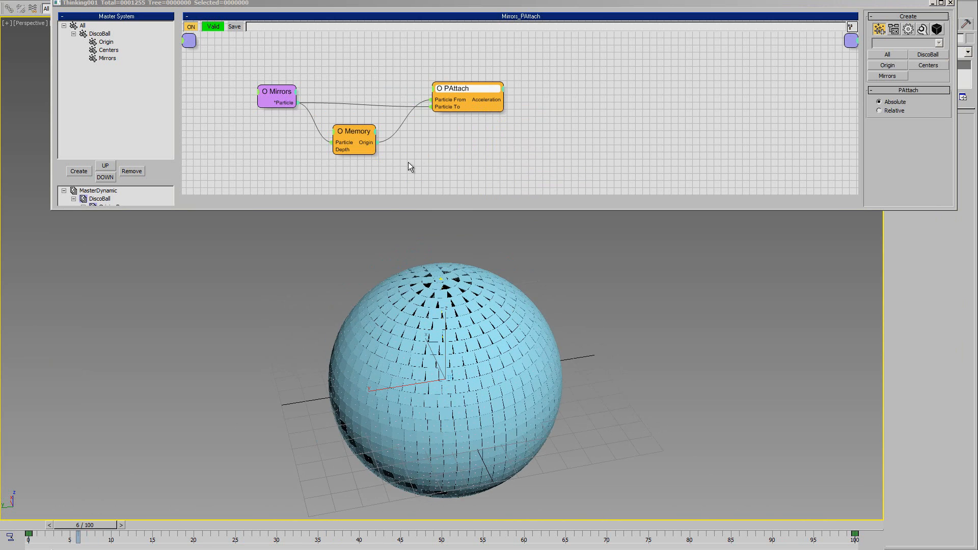
drag(472, 90, 481, 85)
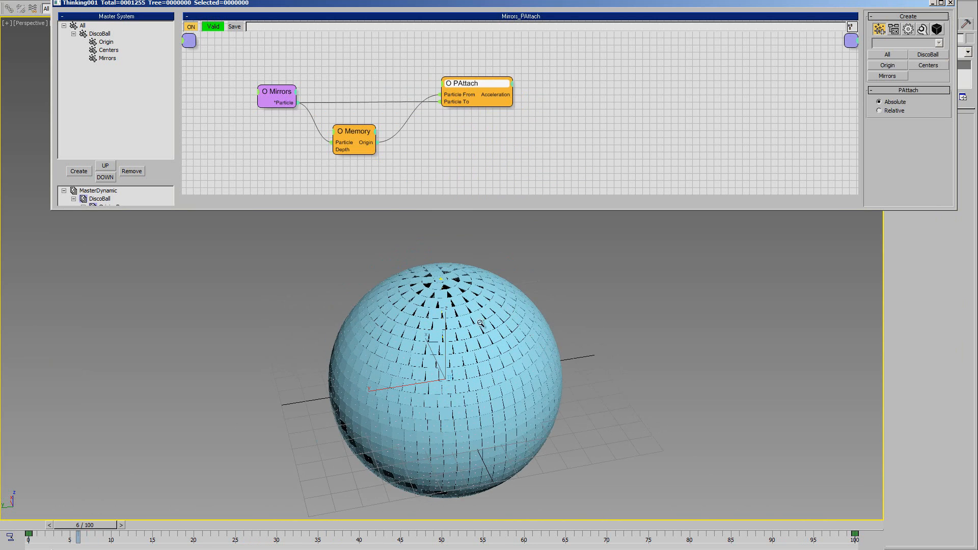
scroll(481, 323, up, 1)
scroll(496, 332, up, 2)
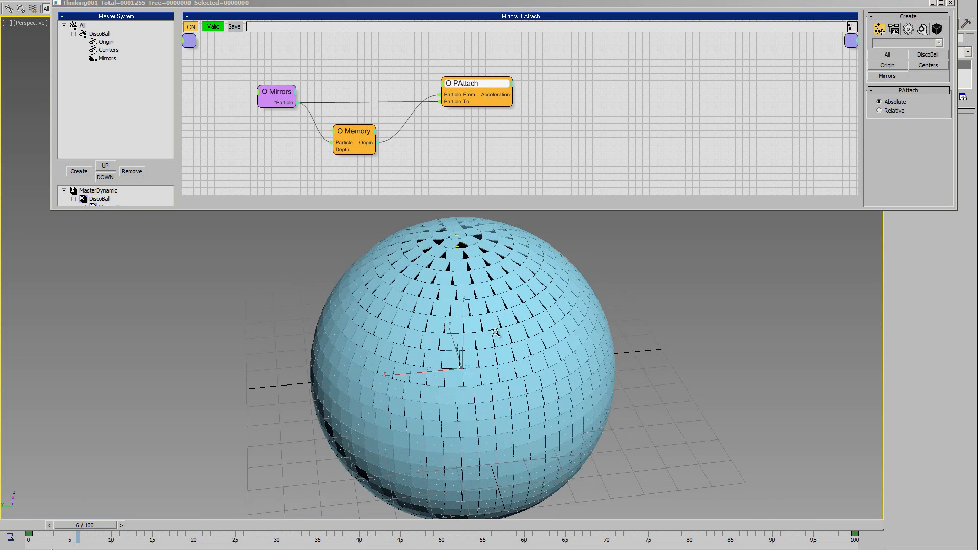
Go to frame 12 and inspect the attached mirror tiles around the ball.
scroll(495, 332, down, 3)
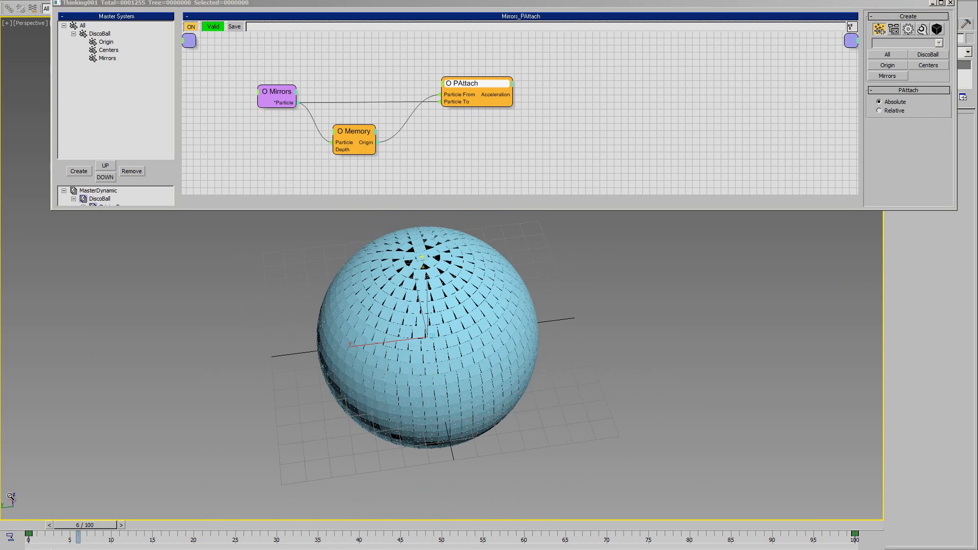
drag(41, 534, 128, 538)
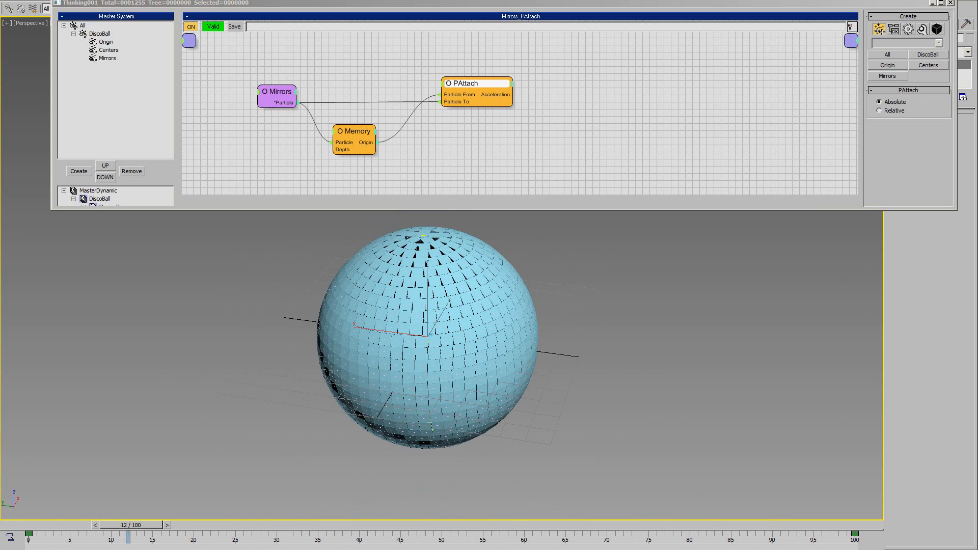
scroll(510, 331, up, 4)
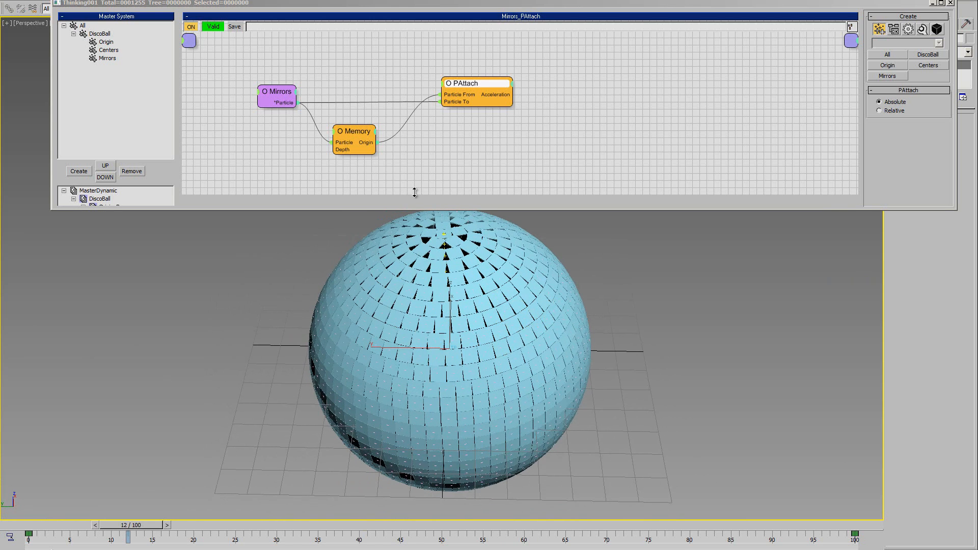
middle_drag(378, 335, 388, 329)
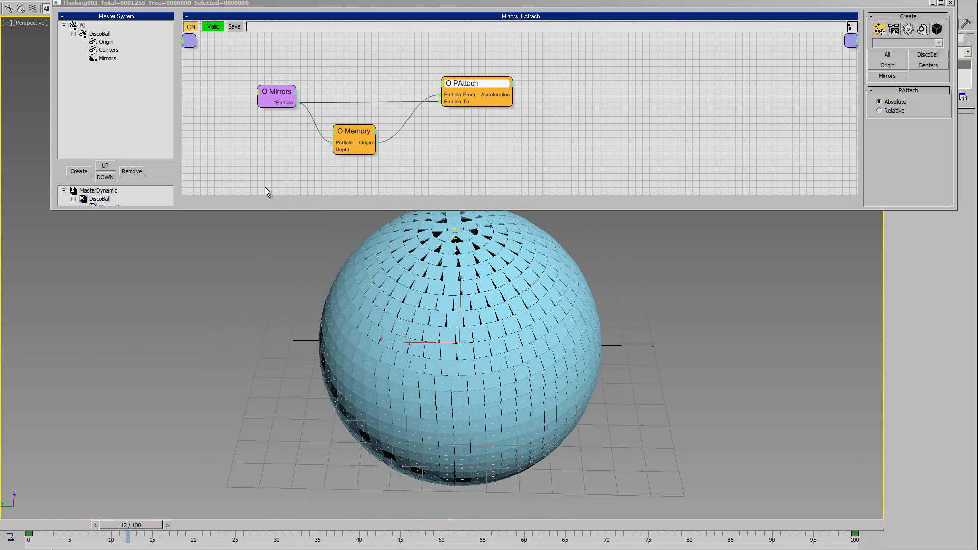
Enlarge the Thinking Particles window, open the DiscoBall set, and place Mirrors_Align and Mirrors_PAttach below Mirrors_Born.
drag(162, 210, 162, 280)
click(99, 199)
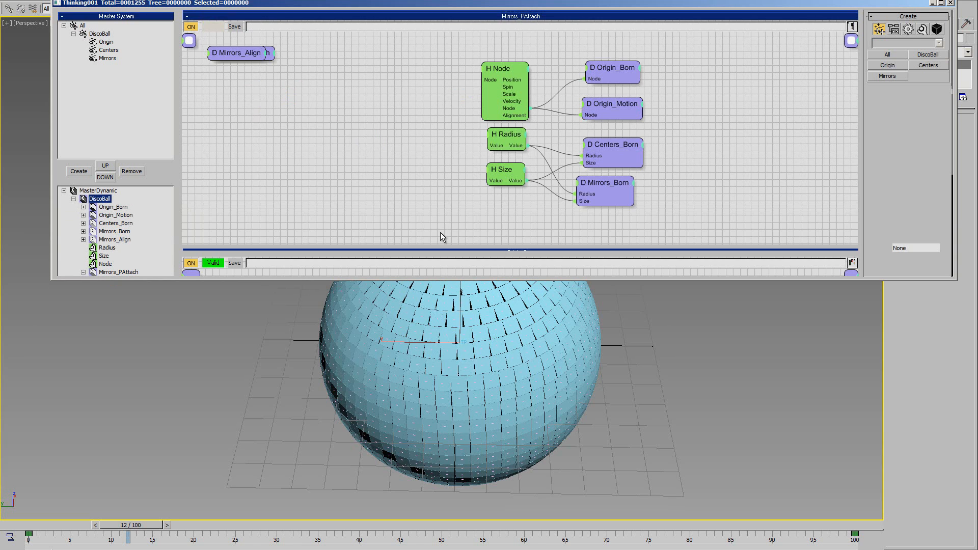
middle_drag(430, 205, 430, 219)
click(514, 86)
drag(514, 87, 514, 78)
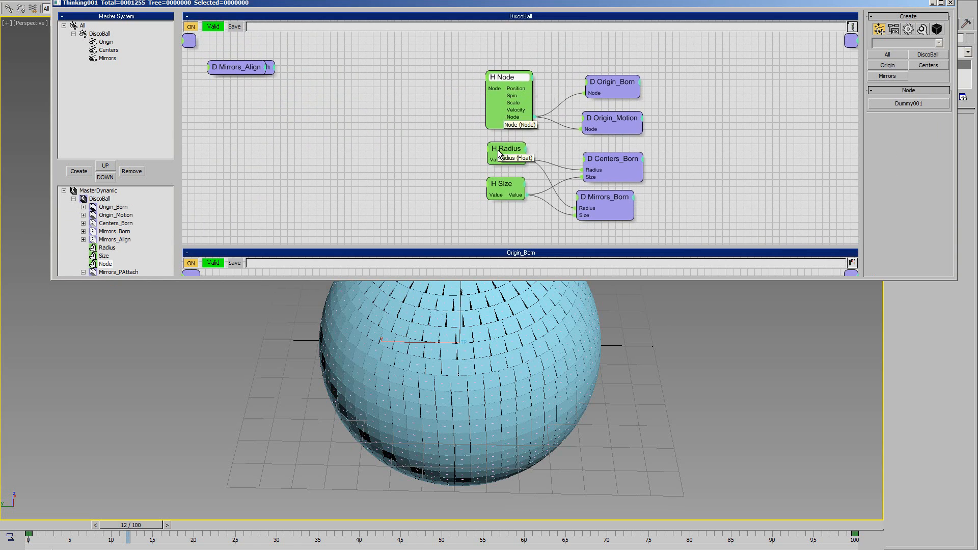
click(506, 148)
drag(246, 70, 629, 237)
middle_drag(609, 183, 597, 153)
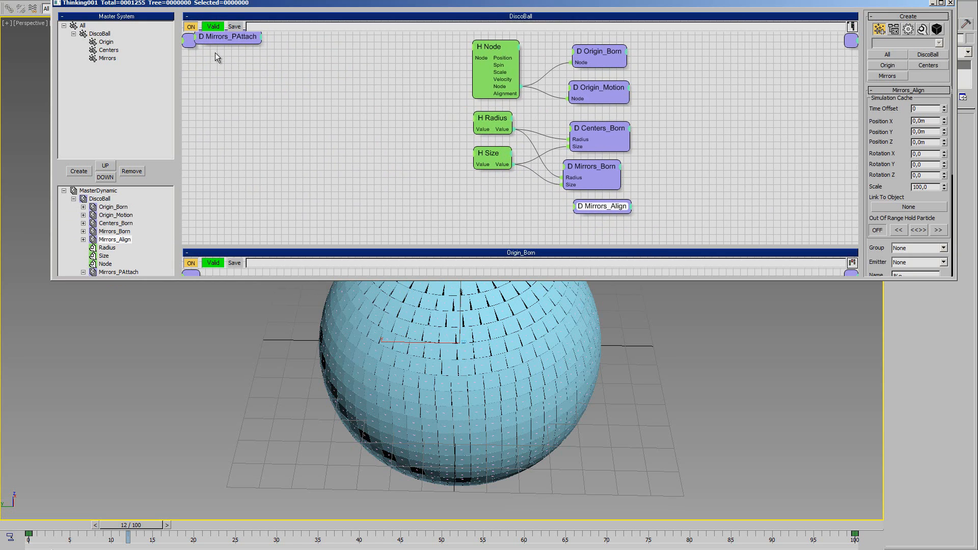
drag(220, 39, 569, 231)
middle_drag(450, 157, 473, 193)
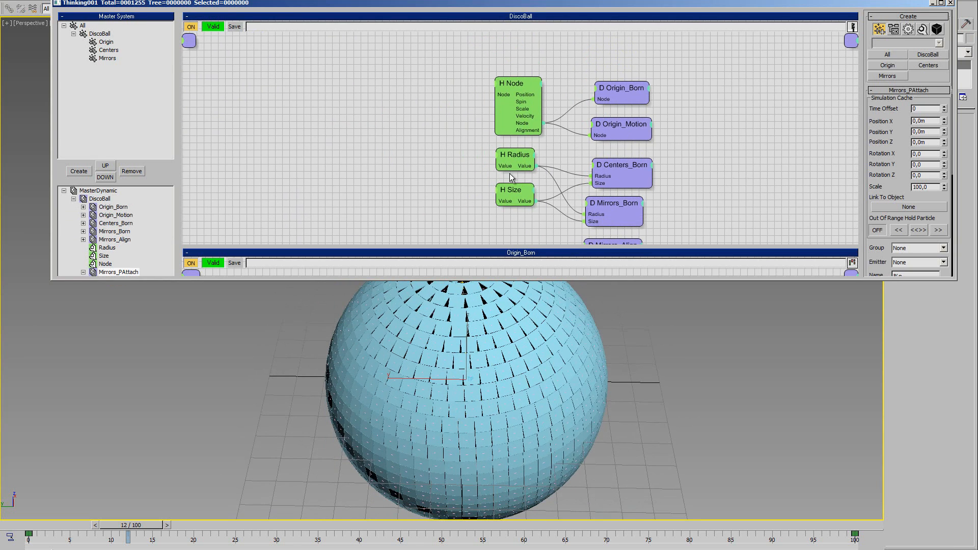
Return to frame 0 and expose the Node, Radius and Size helper inputs as input ports of the DiscoBall set.
click(26, 527)
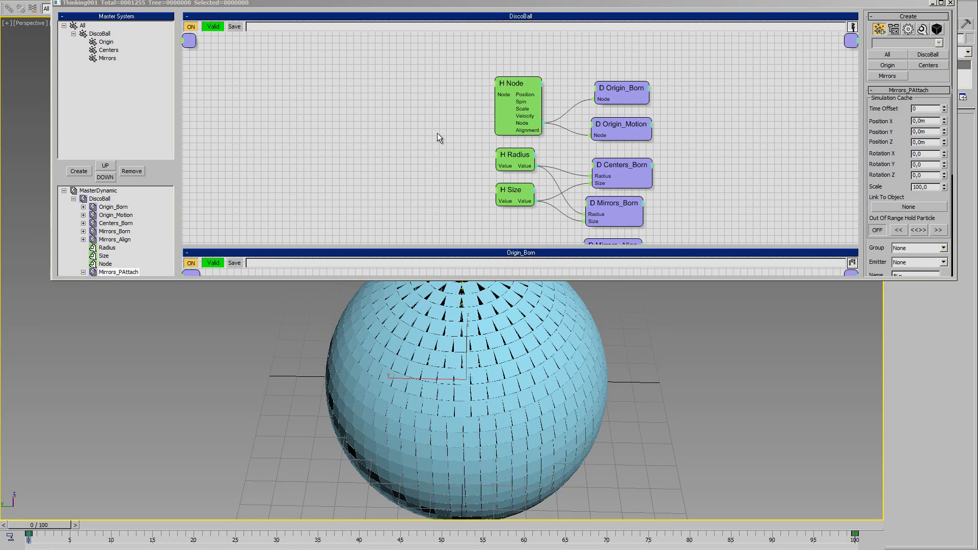
middle_drag(438, 138, 463, 140)
drag(521, 97, 192, 45)
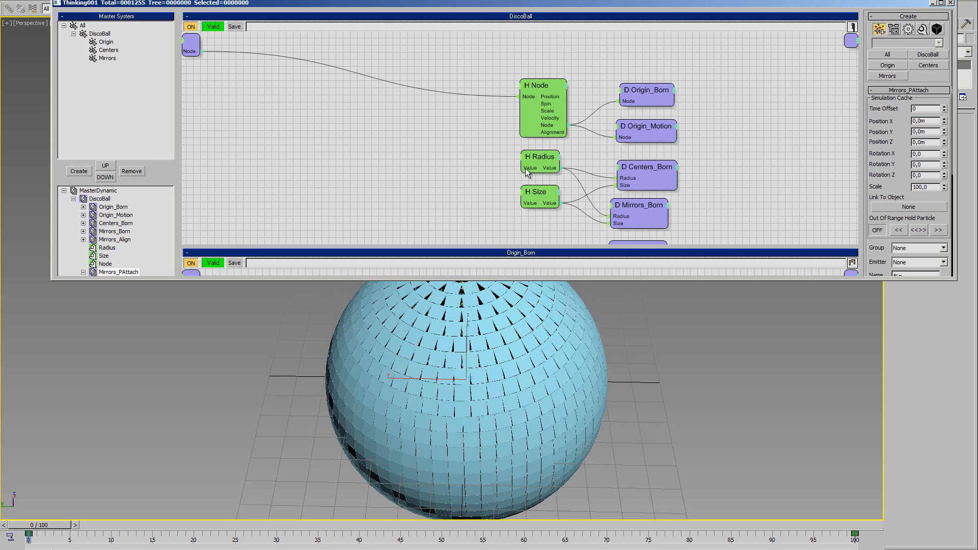
drag(525, 169, 193, 57)
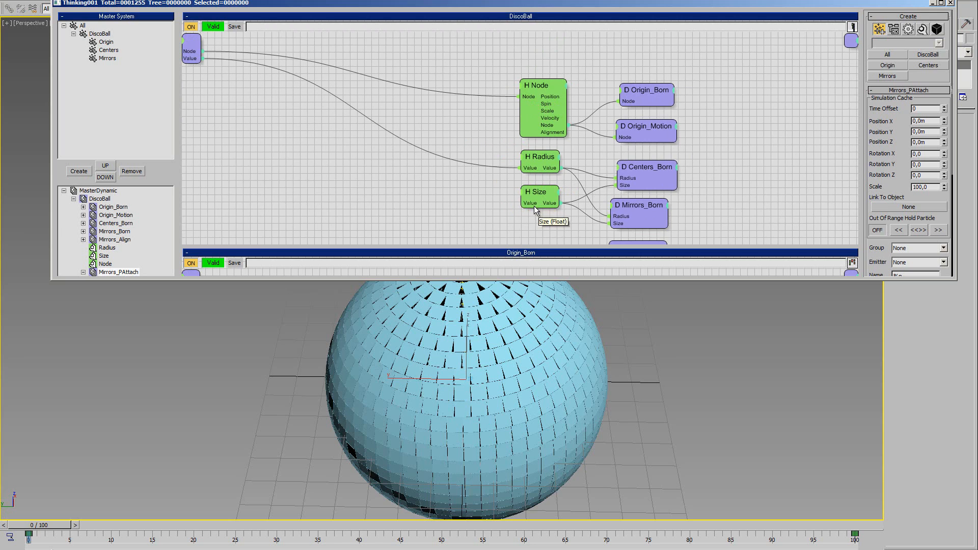
drag(534, 208, 193, 64)
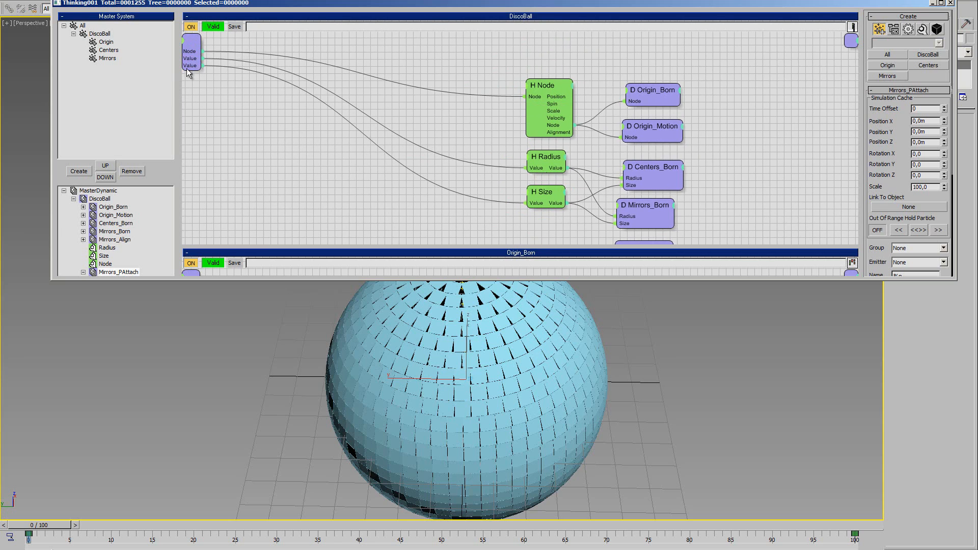
Rename the two exposed Value ports of the DiscoBall set as Radius and Size.
right_click(196, 58)
click(197, 74)
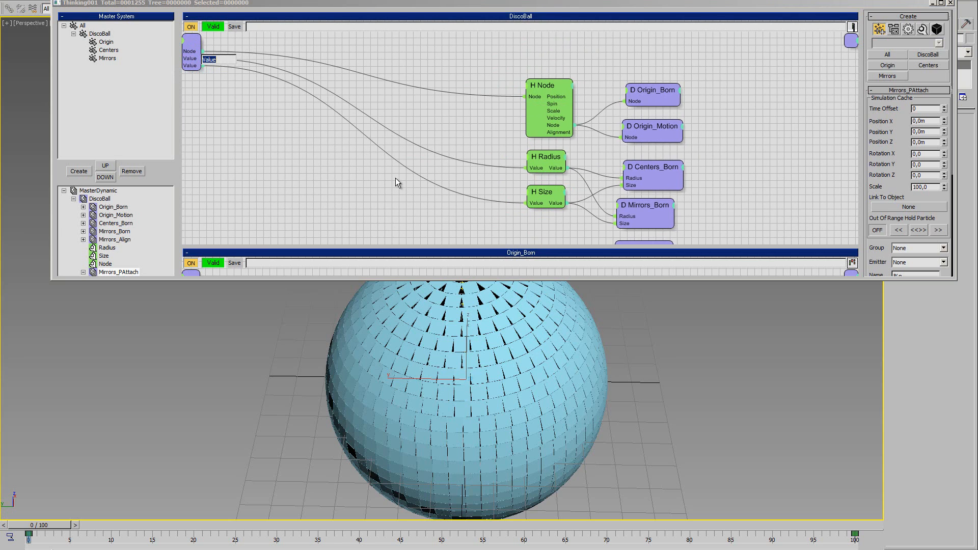
text(Radius)
key(Return)
right_click(191, 65)
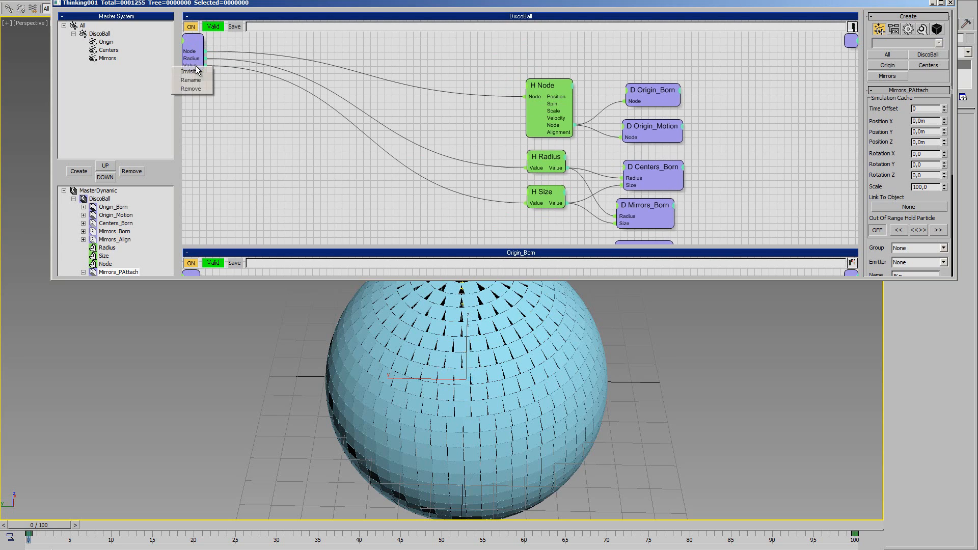
click(191, 80)
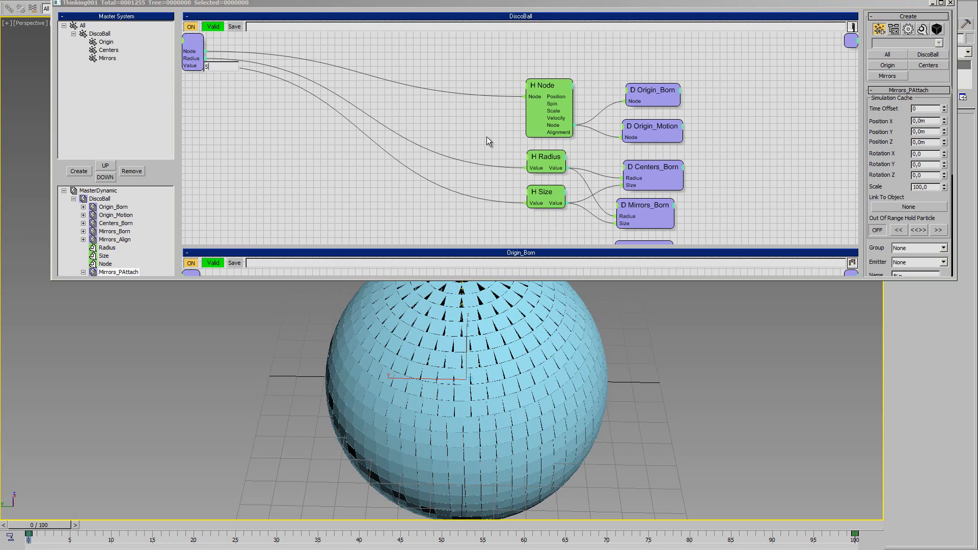
text(Size)
key(Return)
Set the values of the Radius and Size helpers to 0.
click(547, 157)
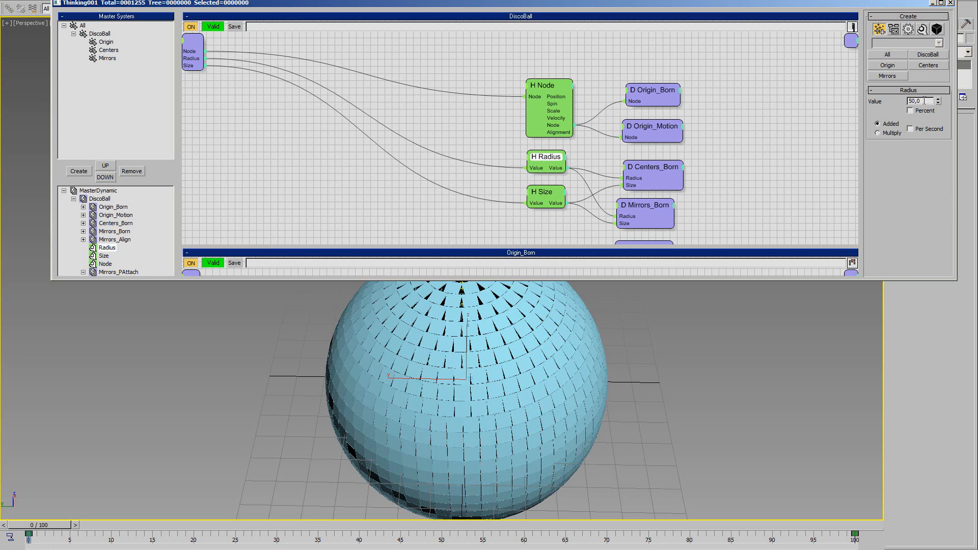
text(0)
key(Return)
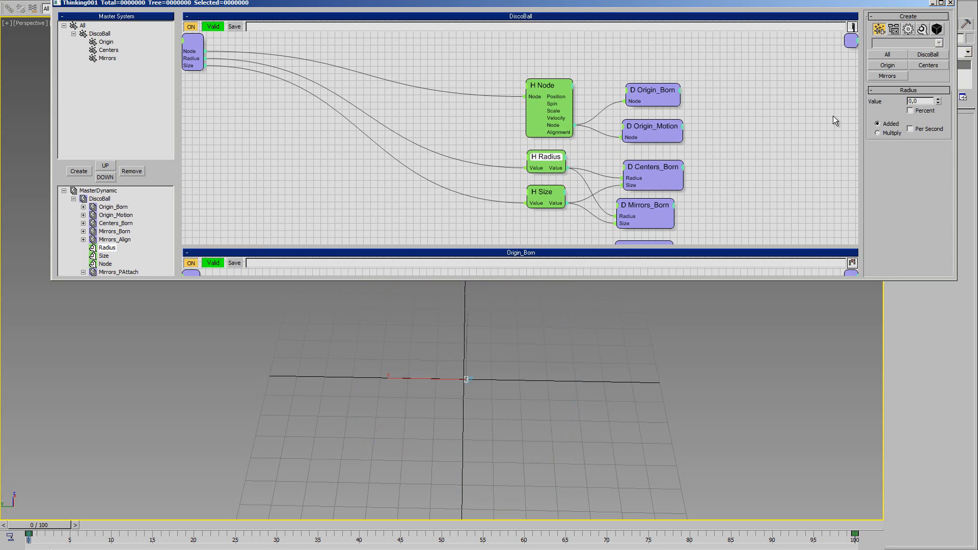
click(555, 193)
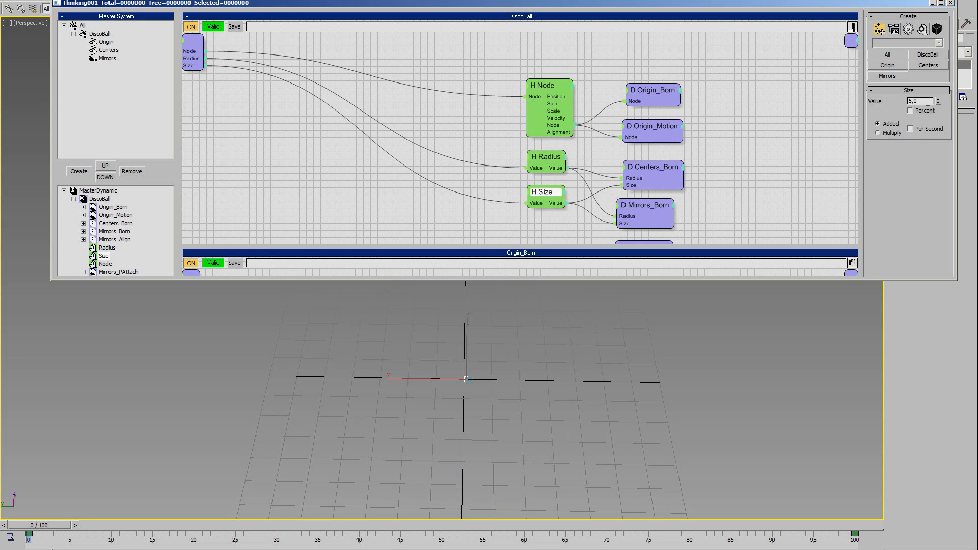
text(0)
key(Return)
Remove the Radius and Size helpers from the DiscoBall set.
middle_drag(372, 147, 381, 155)
middle_drag(570, 184, 517, 164)
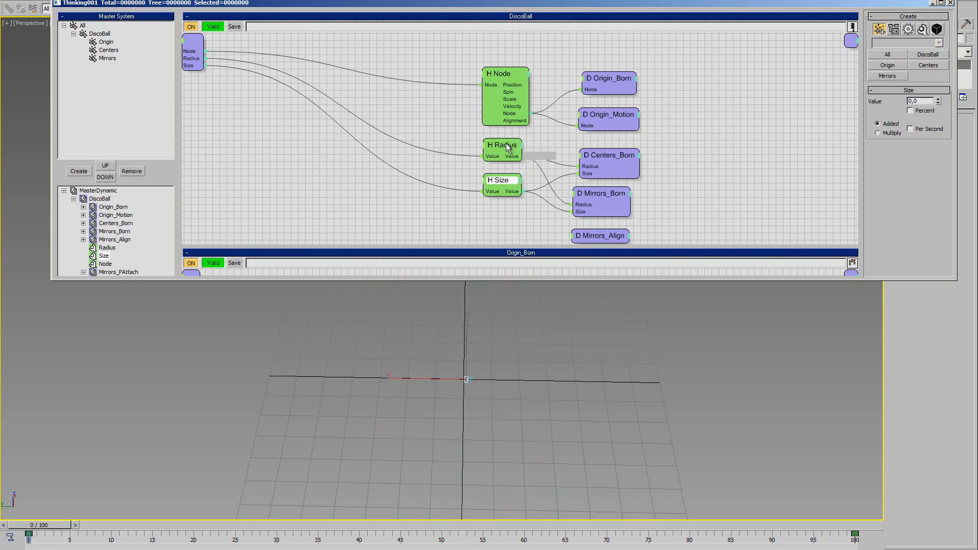
right_click(507, 148)
click(472, 302)
right_click(507, 182)
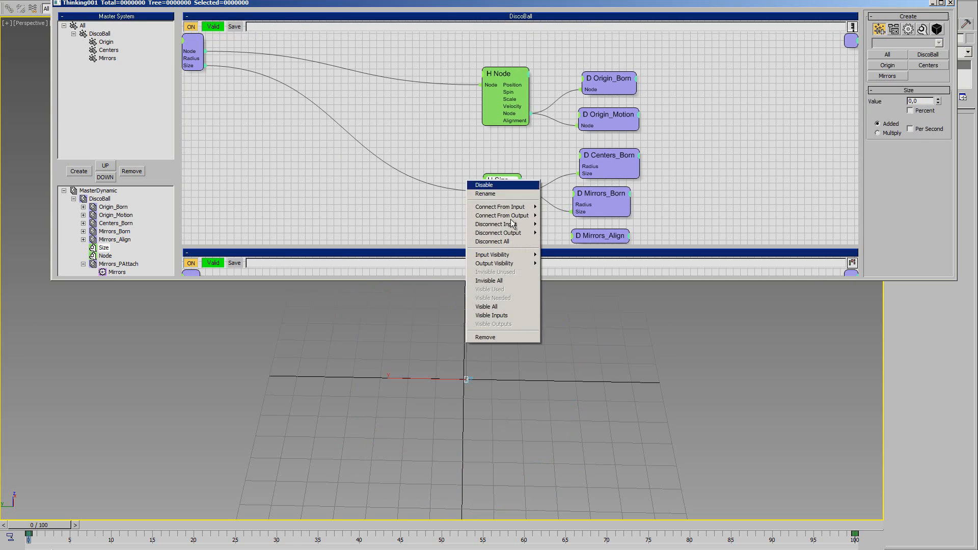
click(485, 337)
Wire the exposed Radius and Size ports directly to the matching inputs of Centers_Born and Mirrors_Born.
drag(196, 58, 580, 166)
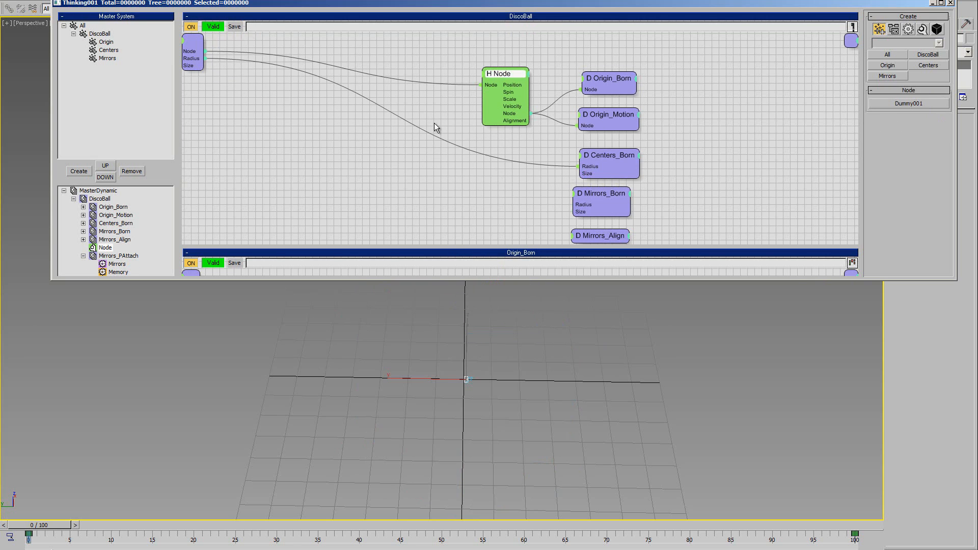
drag(204, 59, 573, 204)
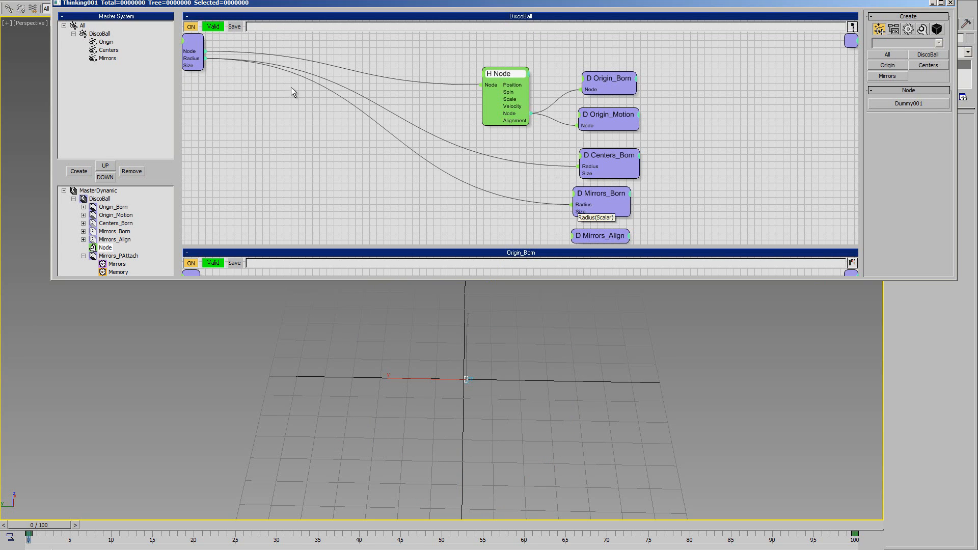
drag(192, 67, 580, 173)
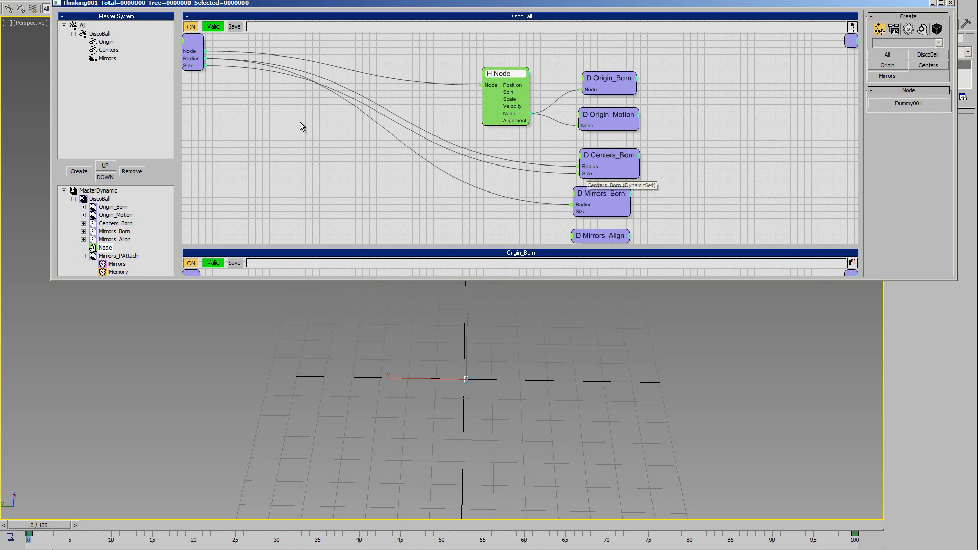
drag(186, 69, 574, 211)
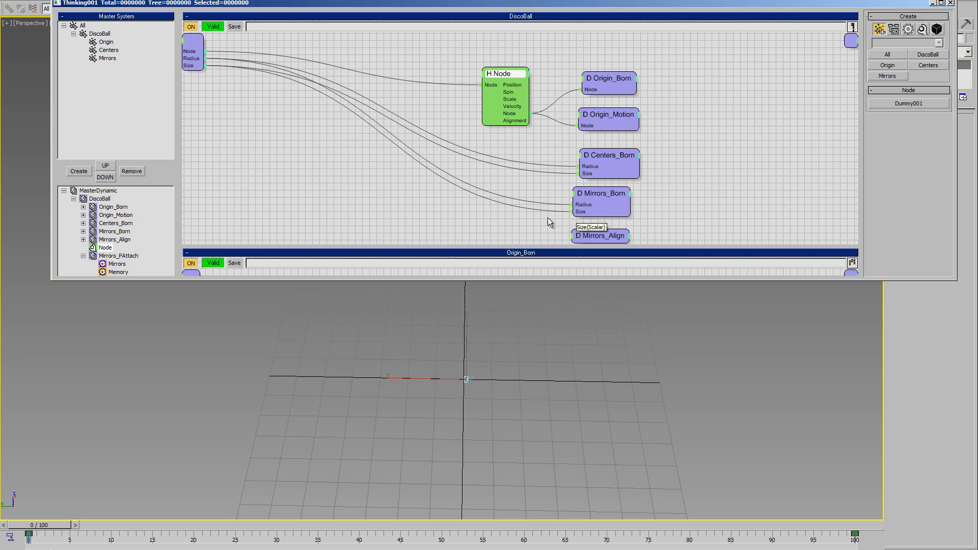
Remove the Node helper and wire the exposed Node port directly to Origin_Born and Origin_Motion.
middle_drag(531, 138, 541, 140)
right_click(509, 78)
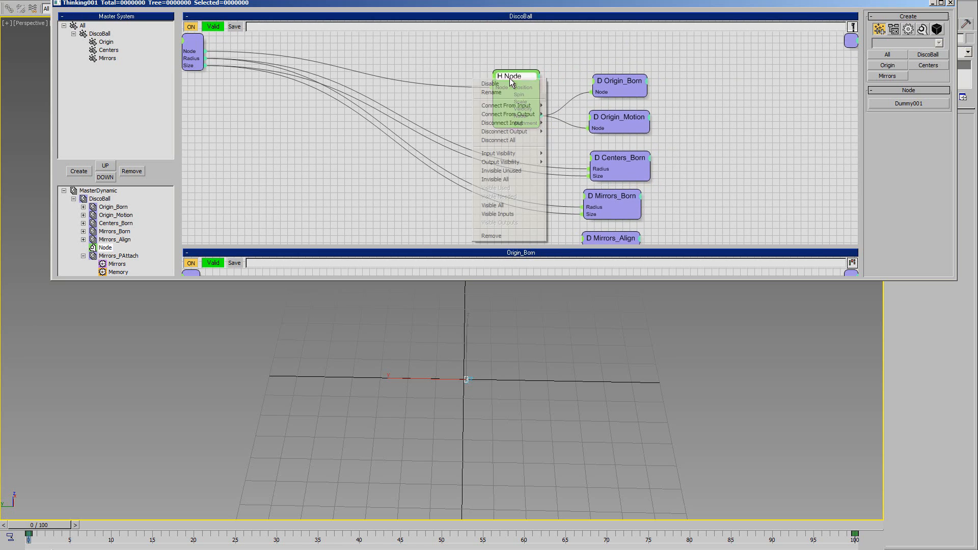
click(504, 236)
drag(203, 51, 601, 98)
drag(203, 52, 595, 129)
middle_drag(413, 236, 422, 212)
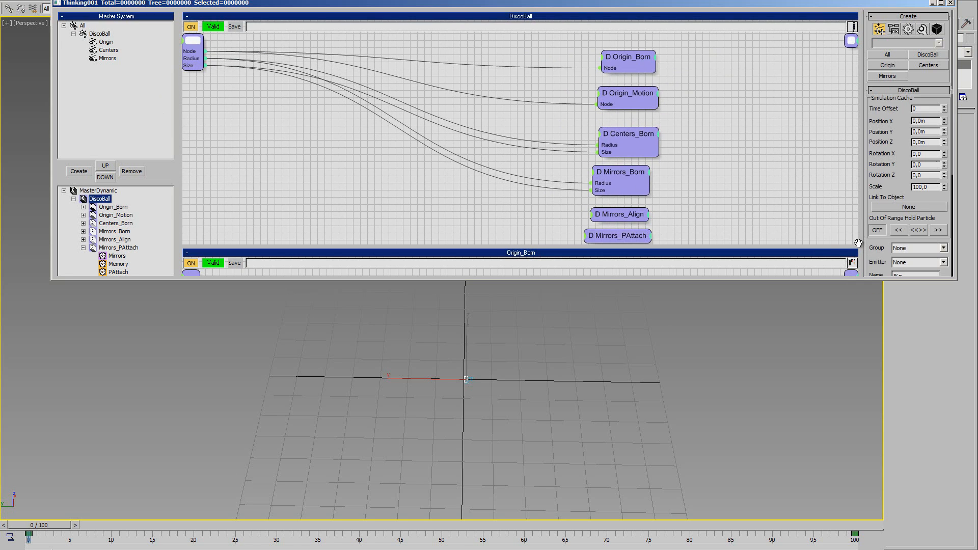
Add a Parameter rollup to the DiscoBall set and place the Node, Radius and Size ports under it.
scroll(869, 97, down, 5)
scroll(869, 96, down, 1)
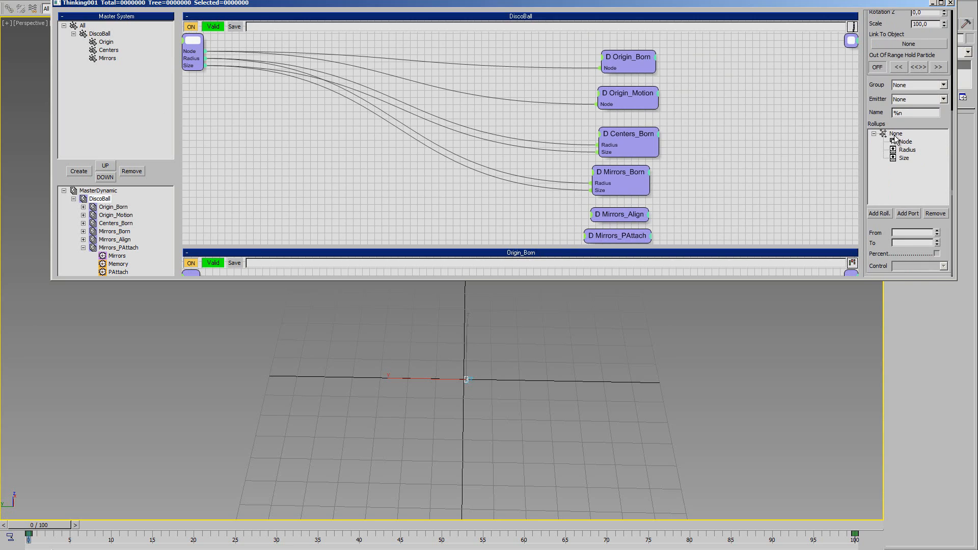
click(881, 213)
drag(903, 158, 903, 151)
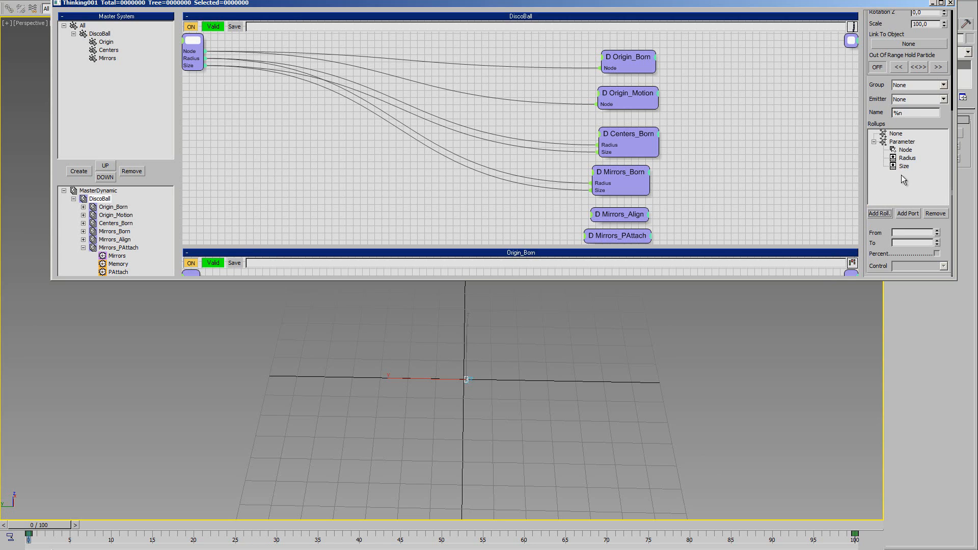
Set the upper limit of the Size and Radius ports to 100000000, keeping the Spinner control.
click(904, 166)
drag(874, 203, 873, 199)
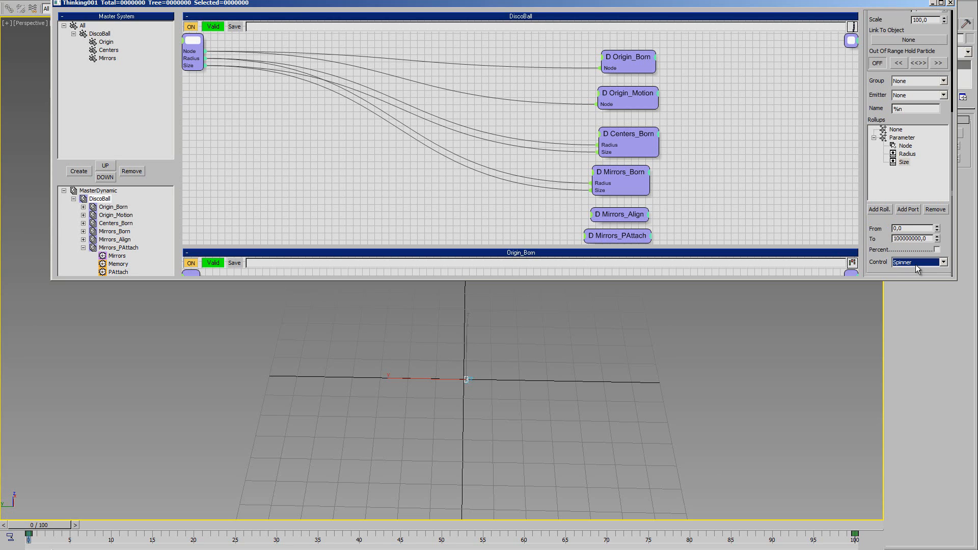
click(907, 154)
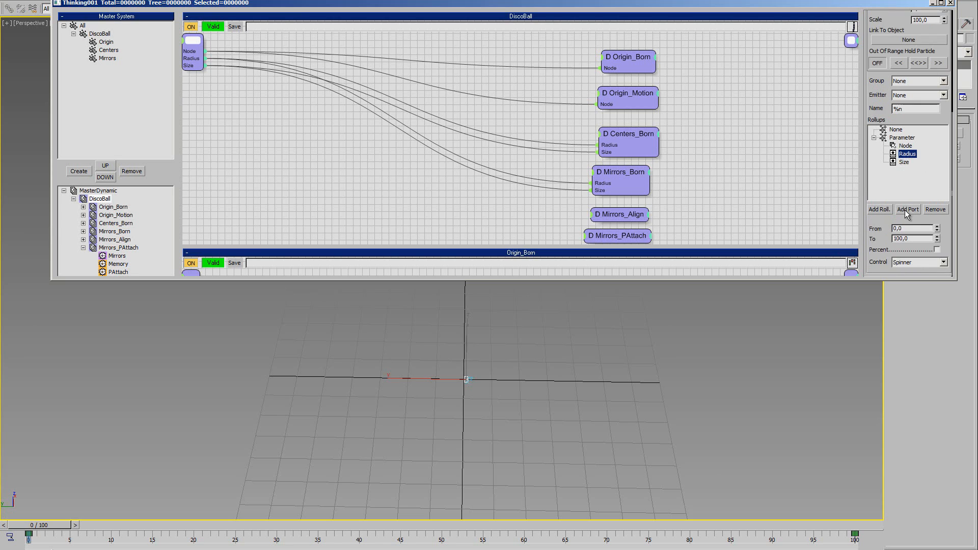
click(901, 238)
text(000000)
key(Tab)
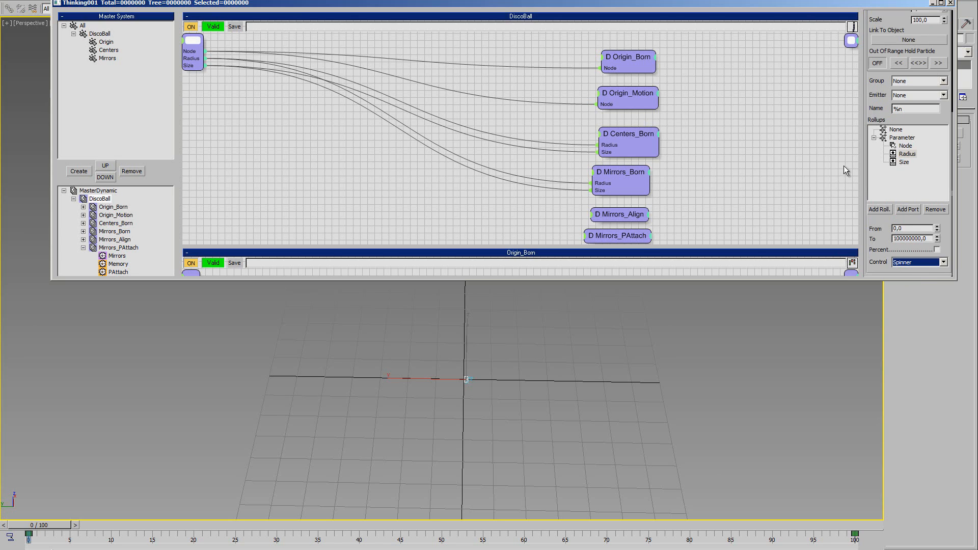
Select the Thinking001 object in the viewport and narrow the Thinking Particles window to uncover the object's parameters.
middle_drag(527, 396, 516, 410)
key(e)
click(627, 420)
middle_drag(524, 371, 532, 317)
scroll(540, 380, up, 2)
click(478, 378)
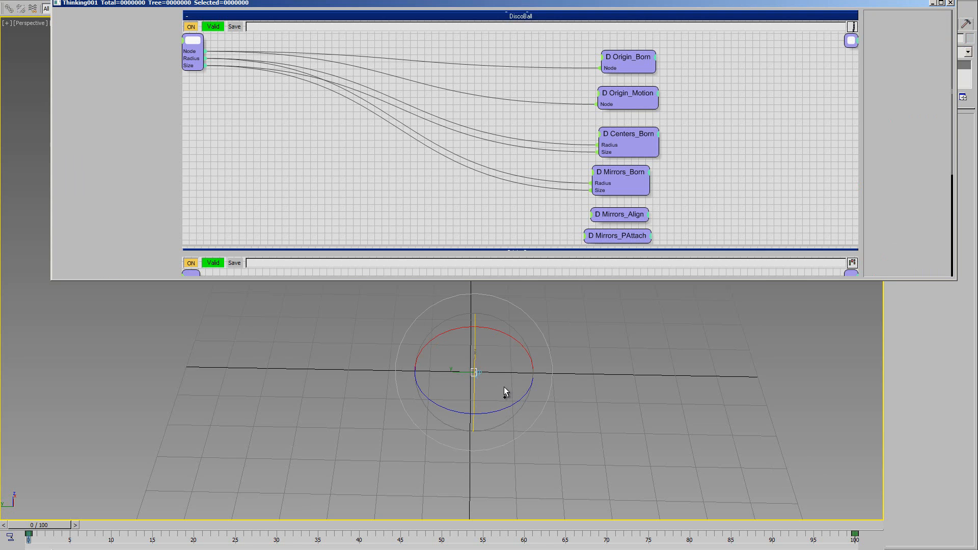
click(478, 374)
middle_drag(491, 365, 490, 364)
scroll(497, 381, up, 3)
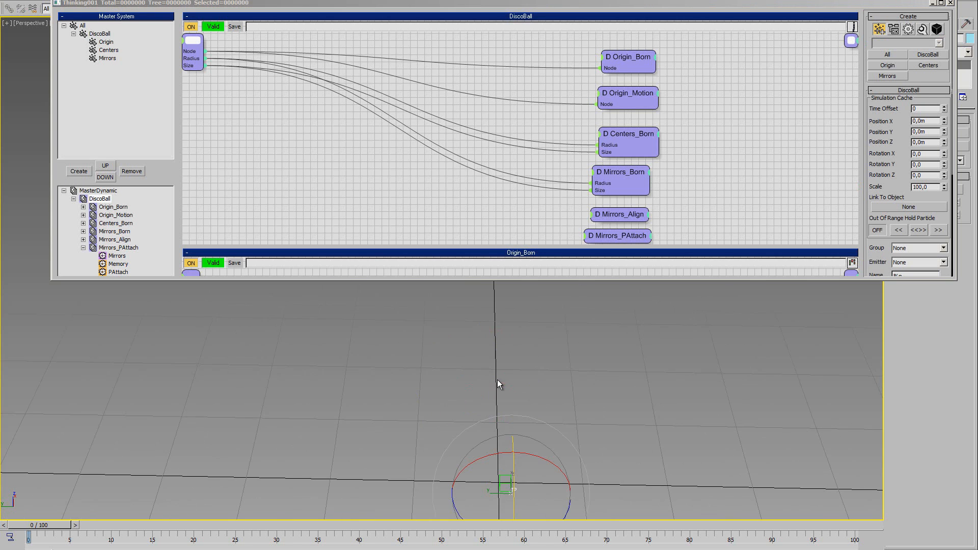
middle_drag(555, 383, 480, 307)
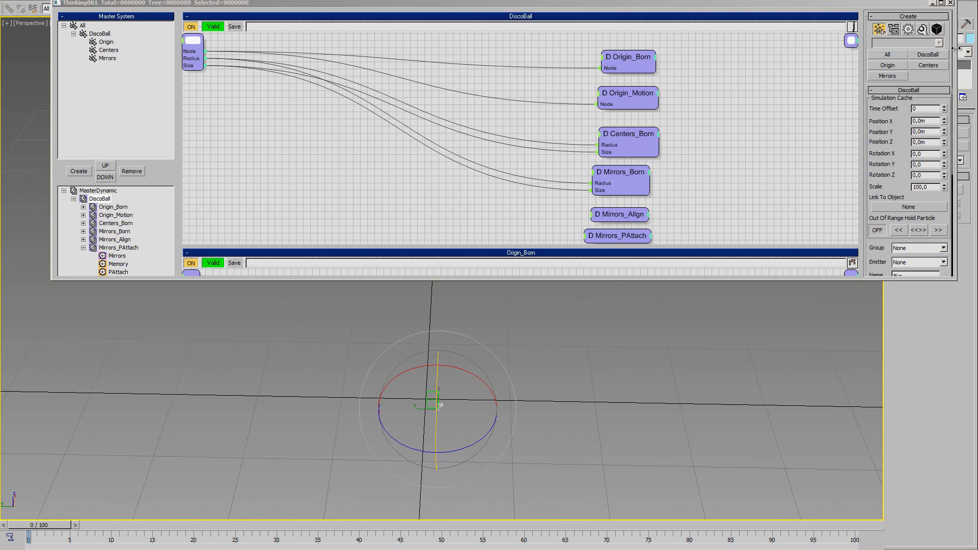
drag(957, 48, 782, 48)
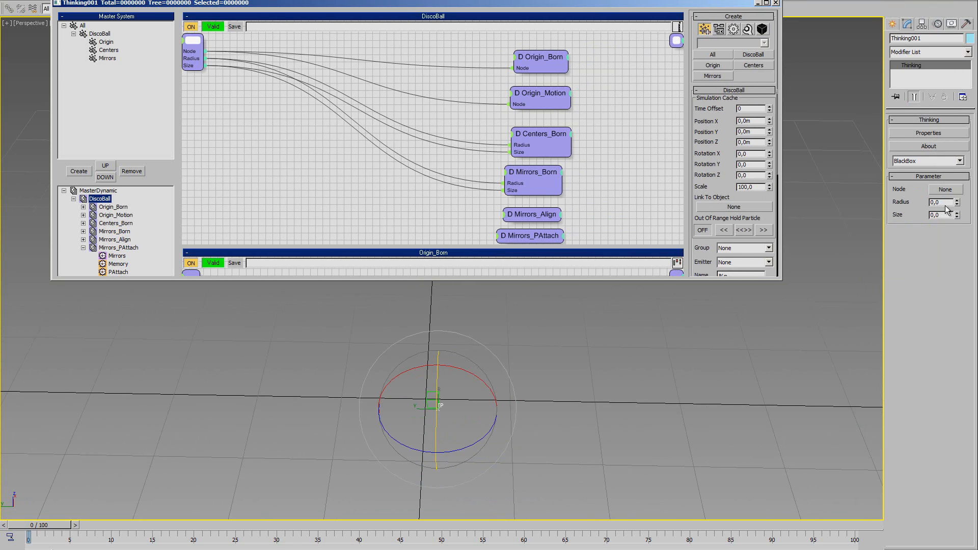
Set the BlackBox Radius to 100 and Size to 5, and pick Dummy001 in the viewport as the Node.
click(945, 204)
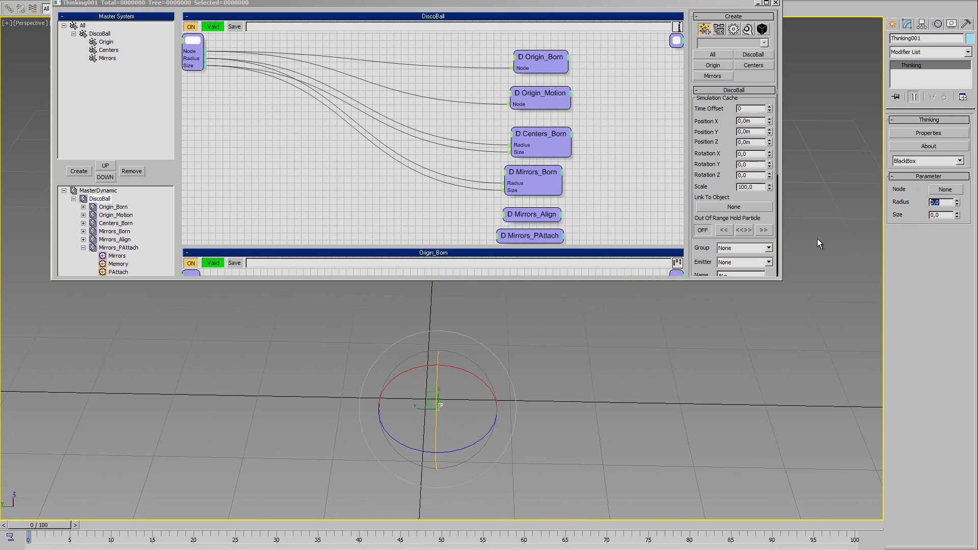
text(10)
text(5)
click(946, 189)
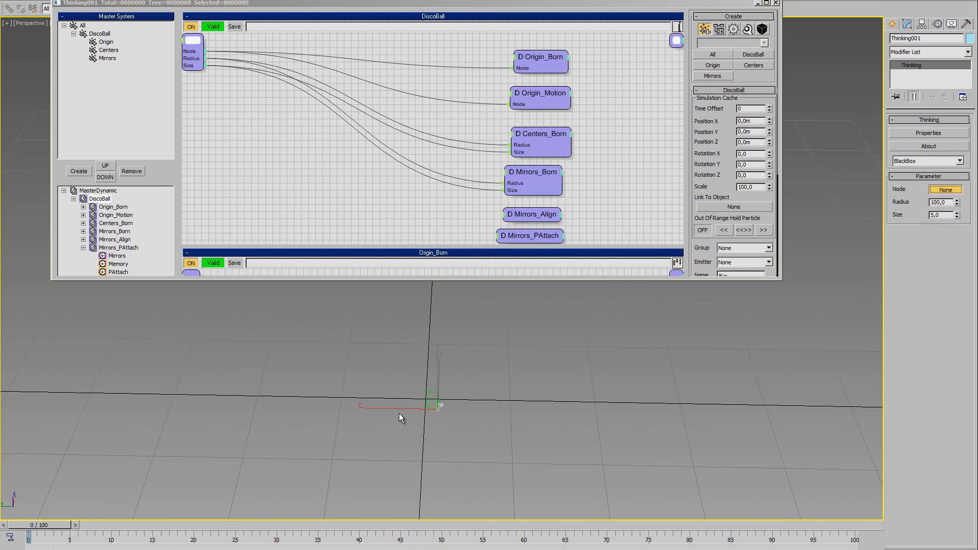
click(430, 399)
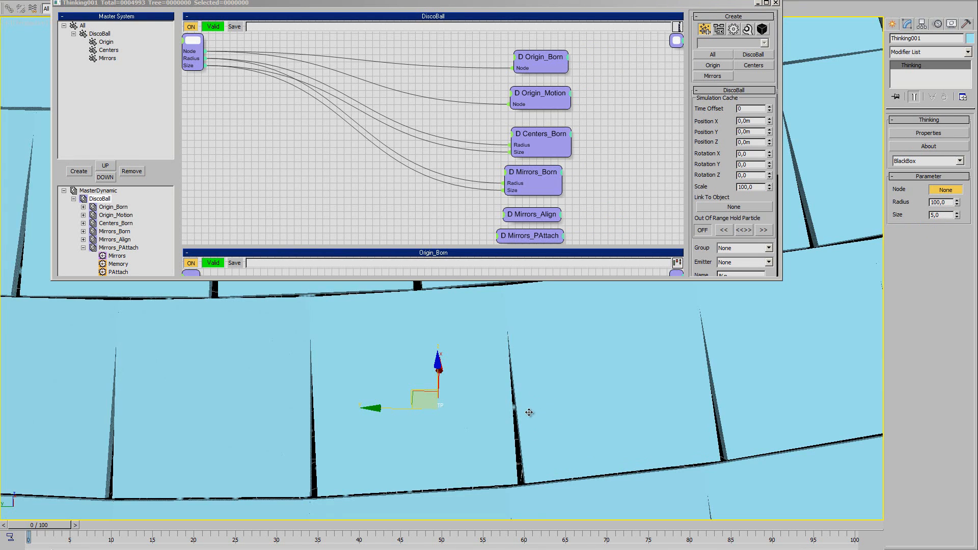
Set the mirror Size parameter of the disco ball to 10 and examine the ball from above.
scroll(547, 418, down, 15)
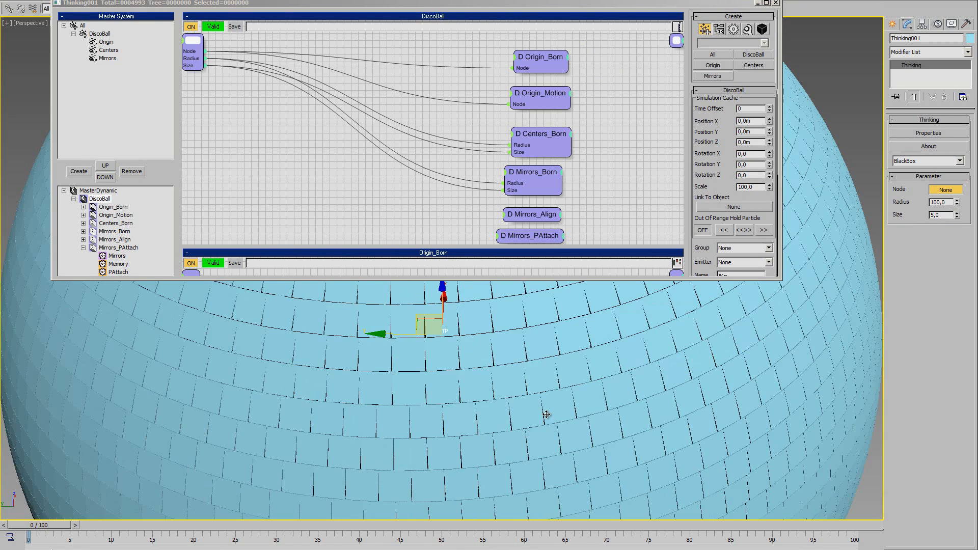
scroll(772, 312, down, 6)
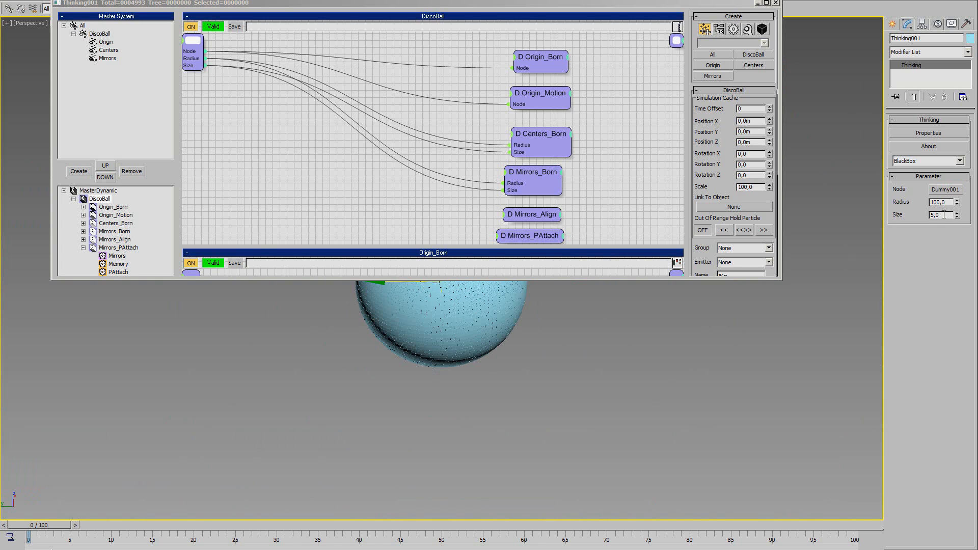
text(10)
key(Return)
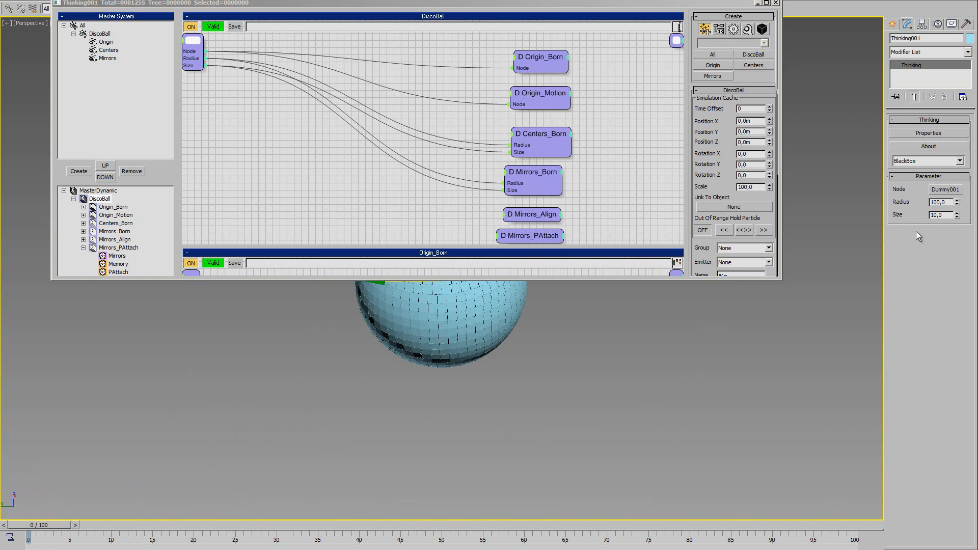
middle_drag(432, 418, 433, 504)
alt+middle_drag(520, 427, 528, 406)
middle_drag(423, 165, 441, 127)
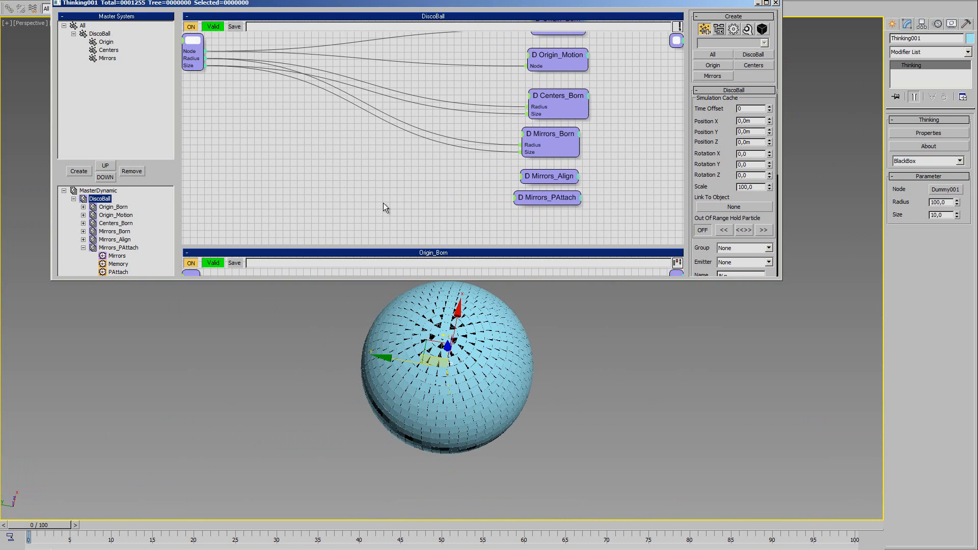
Collapse Mirrors_PAttach, enlarge the Thinking Particles window, and create a new dynamic set under DiscoBall.
click(82, 248)
alt+middle_drag(441, 419, 477, 361)
scroll(465, 388, up, 2)
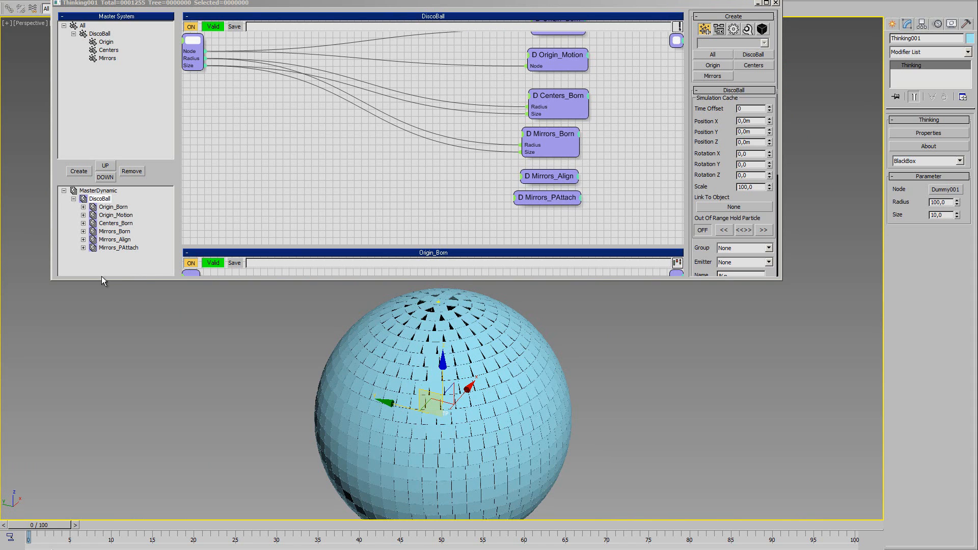
drag(105, 279, 105, 337)
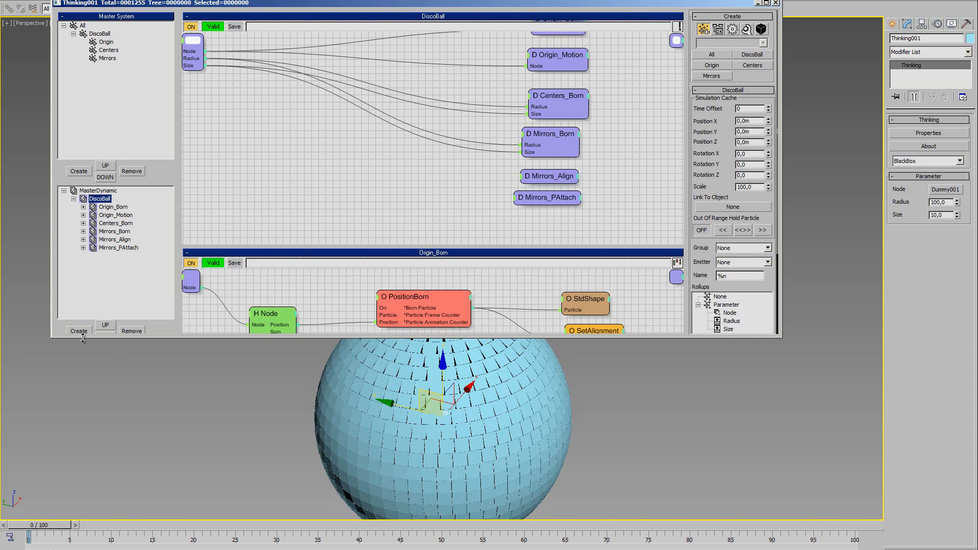
click(79, 331)
click(114, 256)
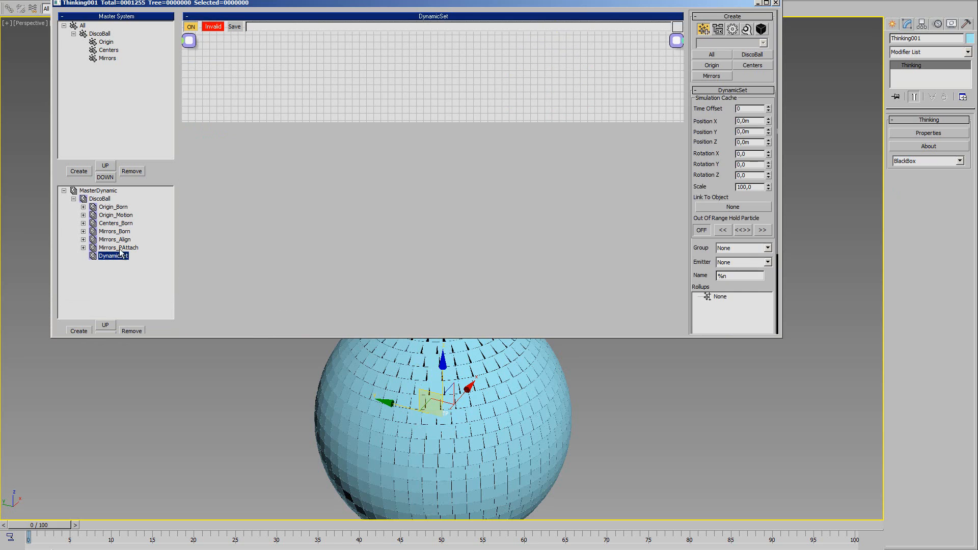
Rename the new dynamic set to Mirrors_Align2 and move it up above Mirrors_PAttach.
click(120, 240)
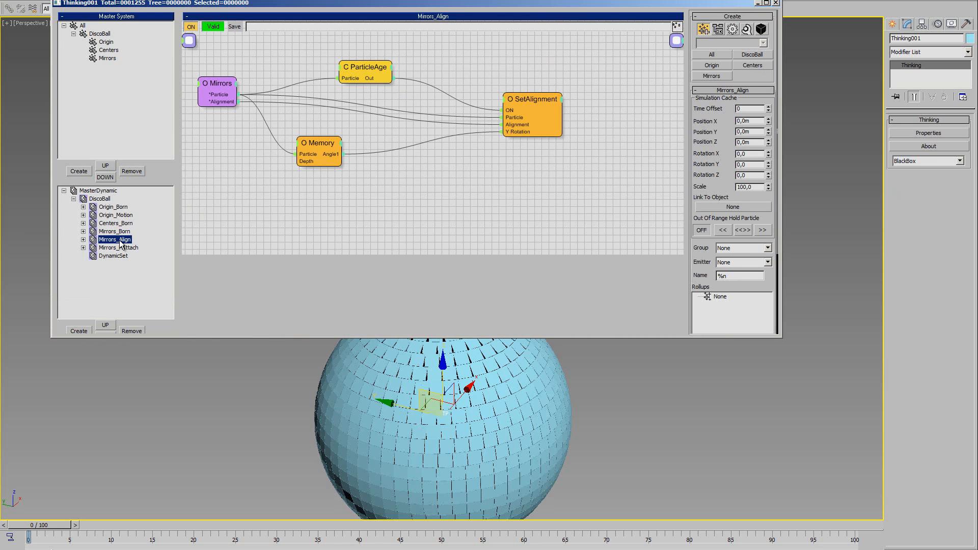
click(120, 240)
click(120, 256)
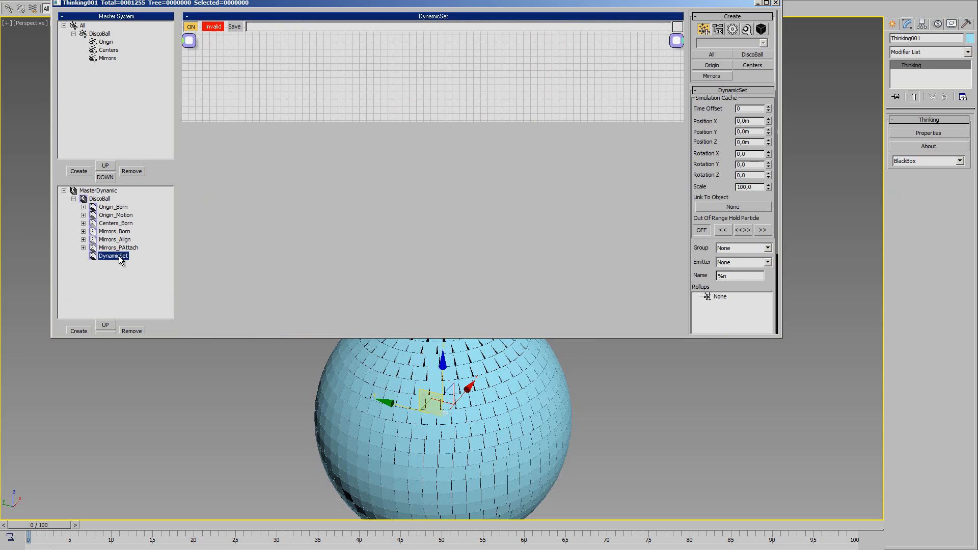
click(126, 258)
text(2)
key(Return)
click(104, 325)
Copy the Mirrors, ParticleAge and SetAlignment nodes from Mirrors_Align into Mirrors_Align2, leaving out Memory, and arrange them in the graph.
click(118, 240)
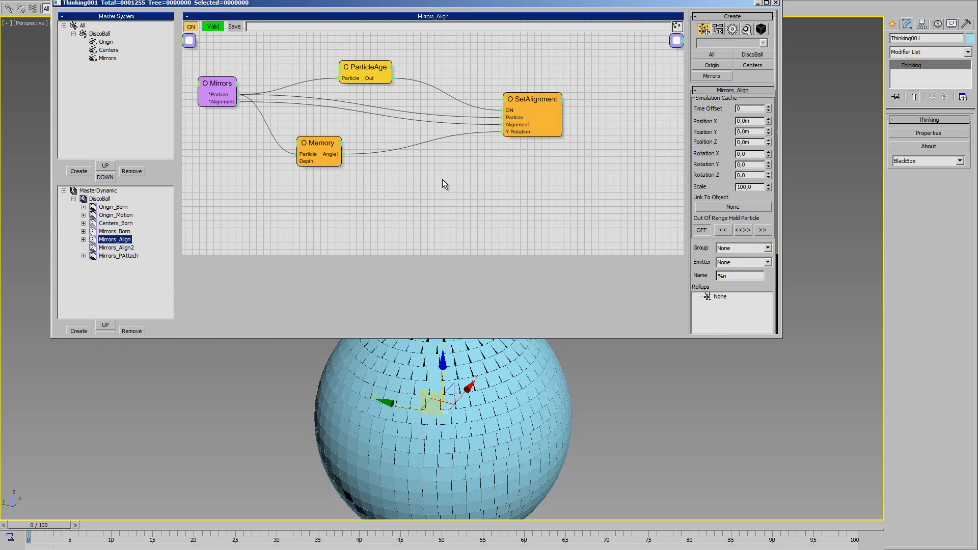
drag(393, 158, 403, 220)
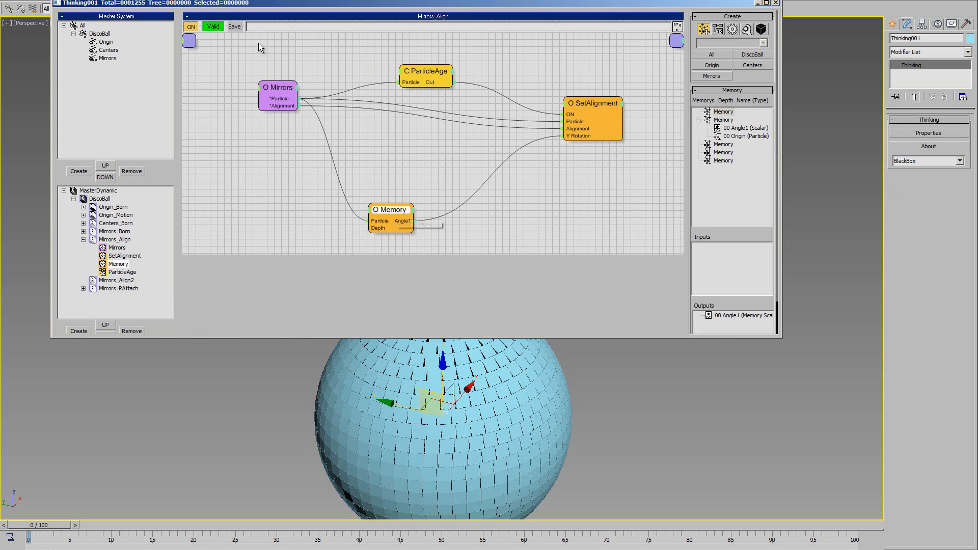
right_click(546, 175)
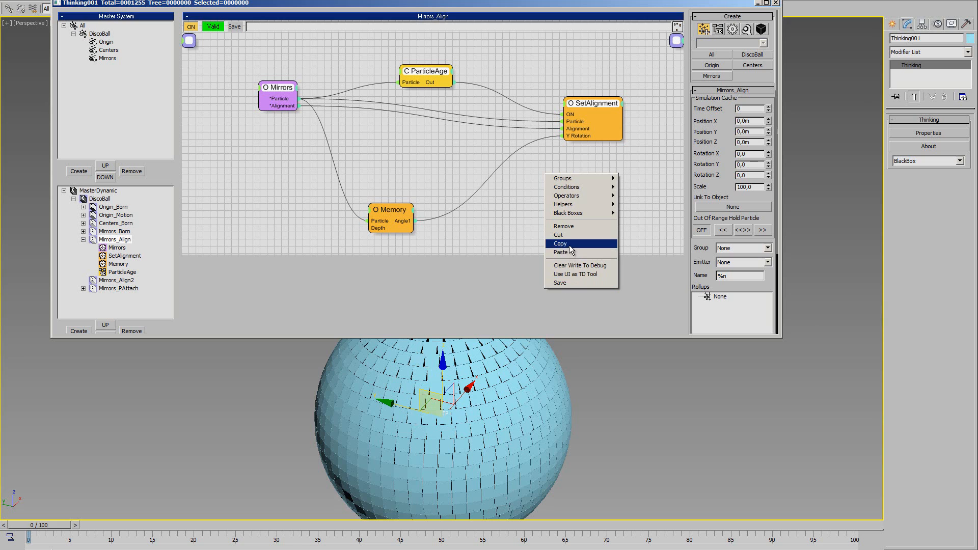
click(570, 246)
click(120, 279)
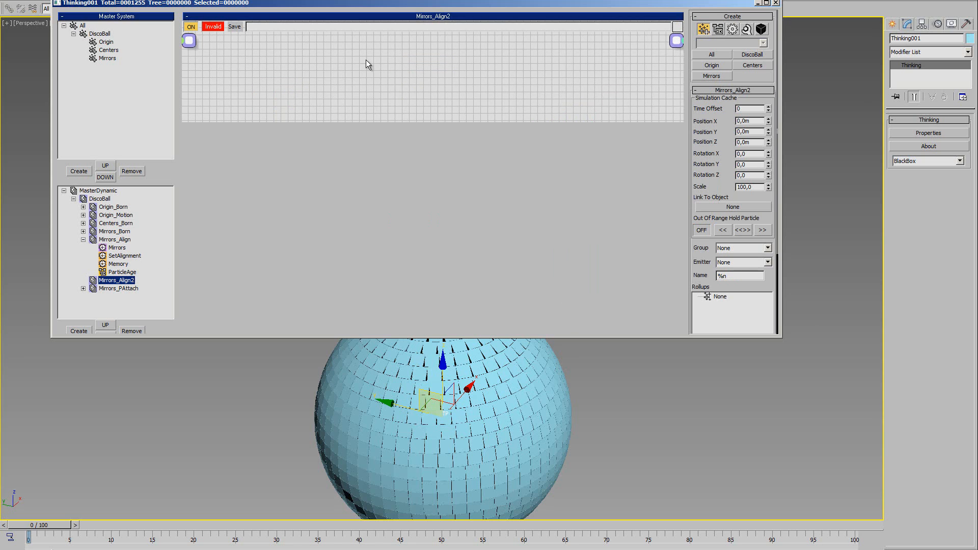
right_click(331, 54)
click(355, 133)
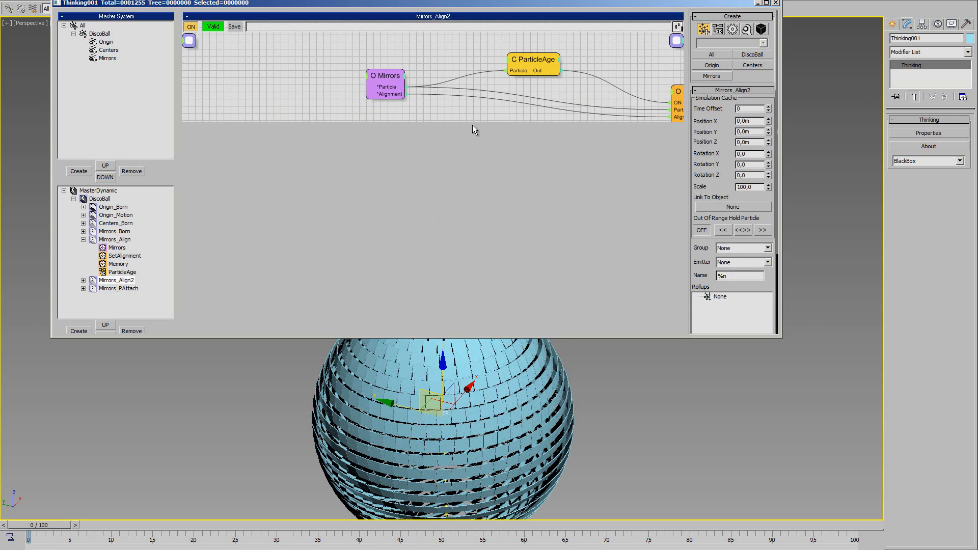
middle_drag(517, 194, 297, 169)
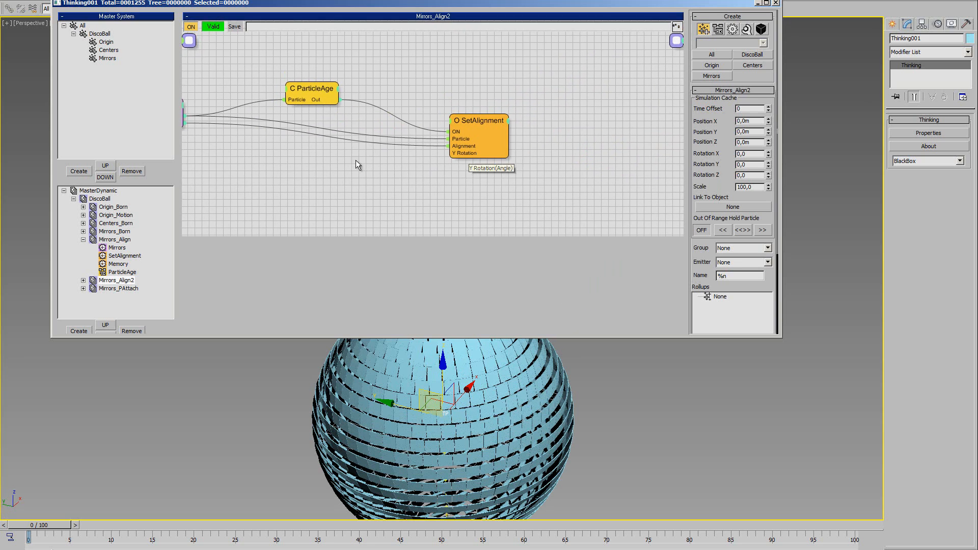
middle_drag(374, 185, 448, 190)
drag(241, 128, 282, 145)
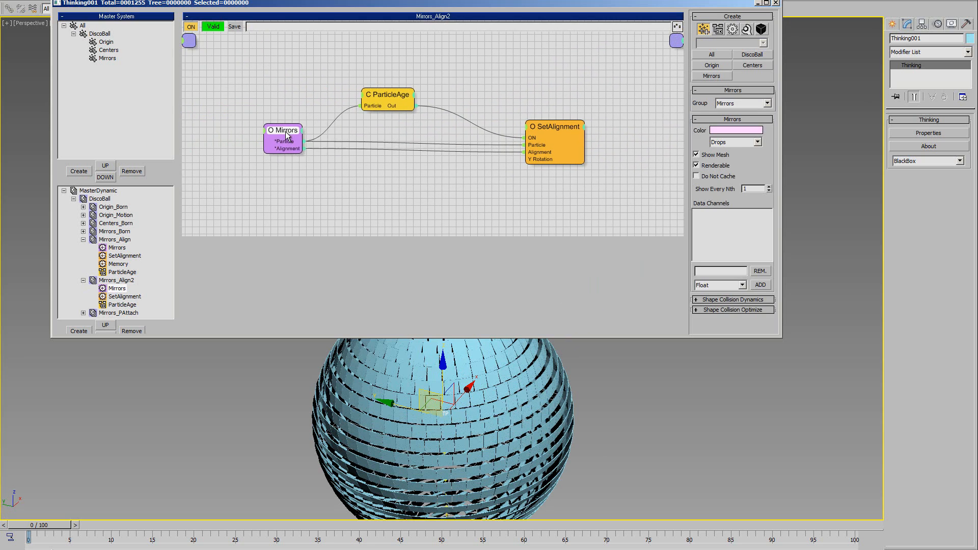
Expose the X Rotation and Z Rotation inputs on the SetAlignment node in Mirrors_Align2 and set its Y rotation to 0.
click(529, 126)
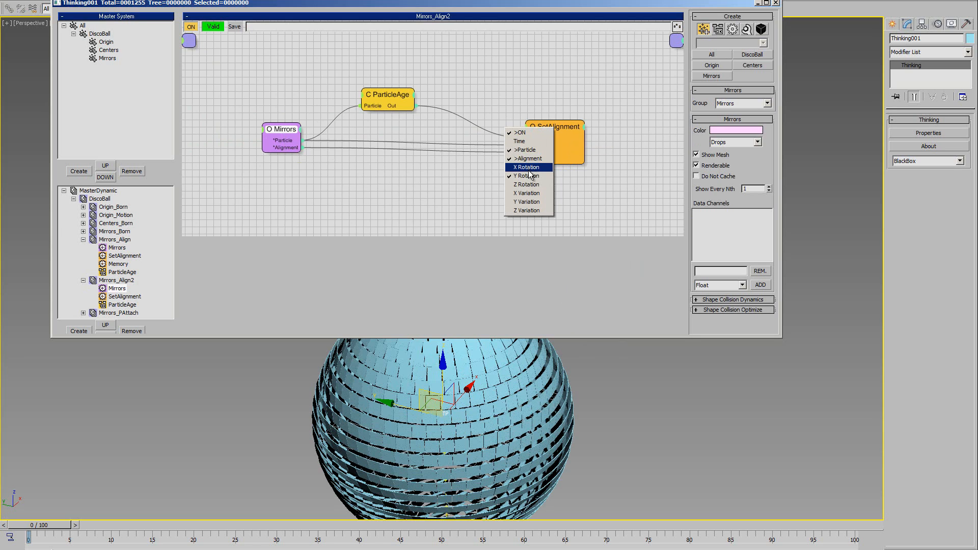
click(527, 168)
click(530, 125)
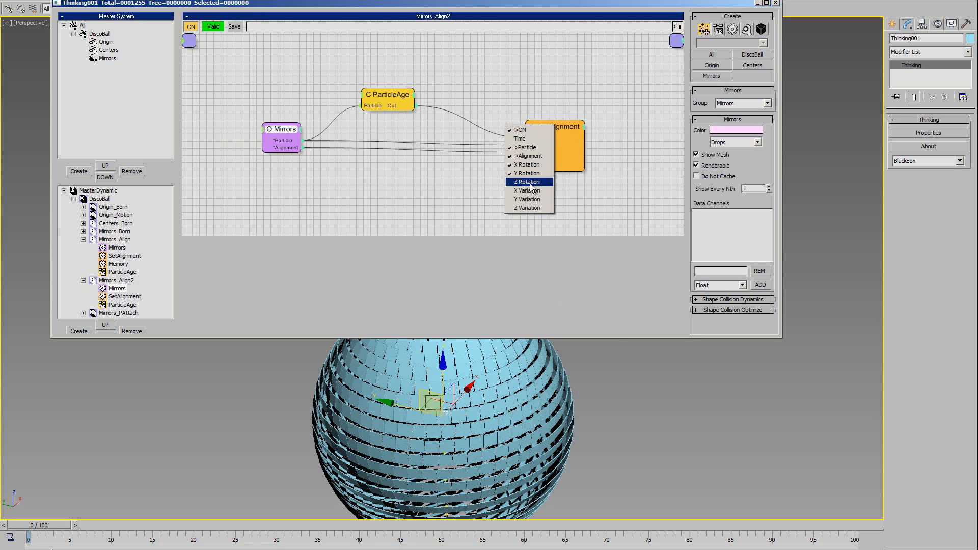
click(530, 182)
click(549, 124)
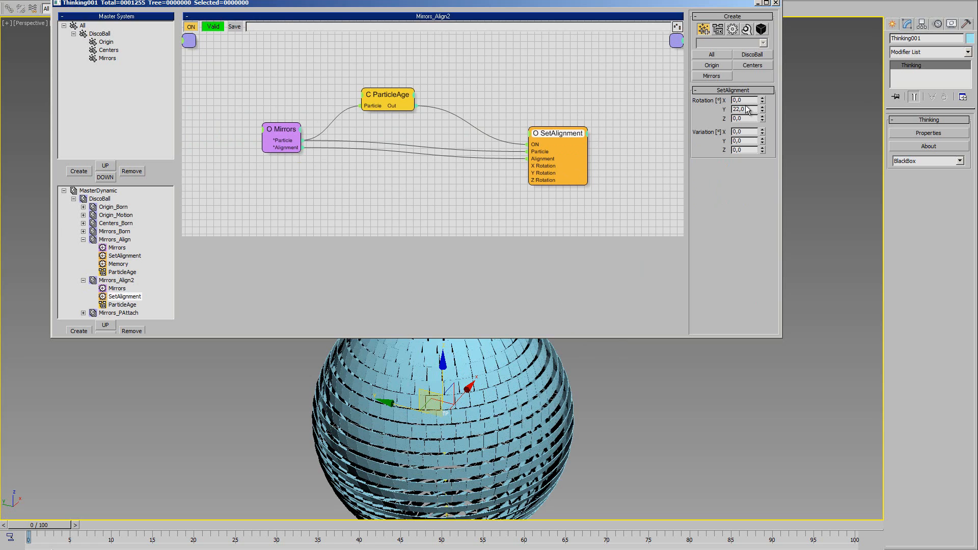
text(0)
key(Tab)
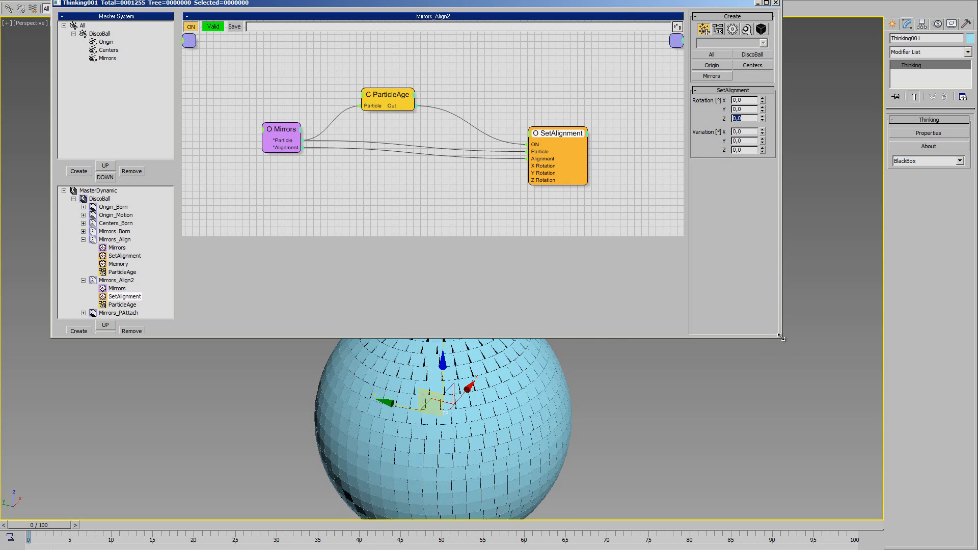
Shrink the Thinking Particles window to uncover the ball and line up the Mirrors node with SetAlignment.
drag(778, 335, 673, 209)
mouse_move(556, 405)
middle_down()
mouse_move(573, 384)
mouse_move(572, 401)
middle_up()
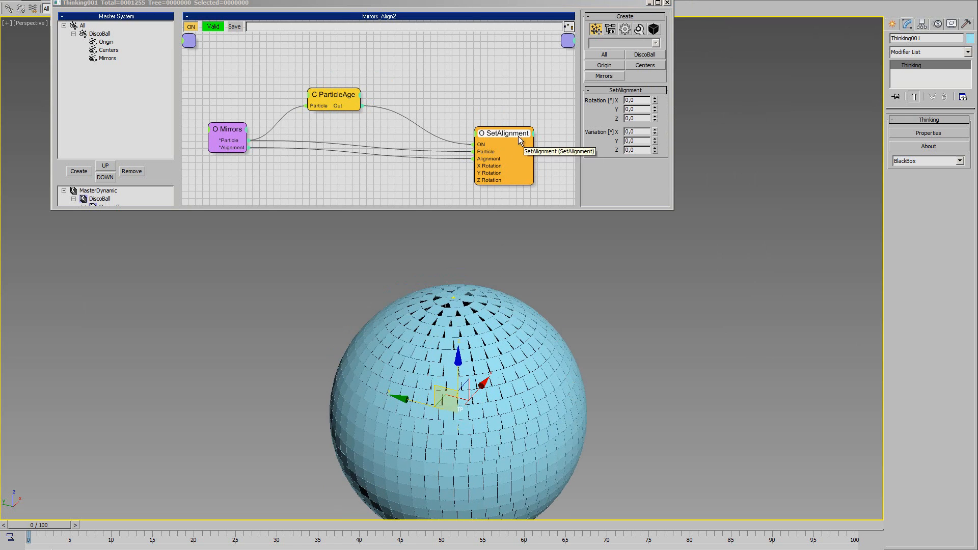
click(221, 130)
drag(221, 130, 223, 139)
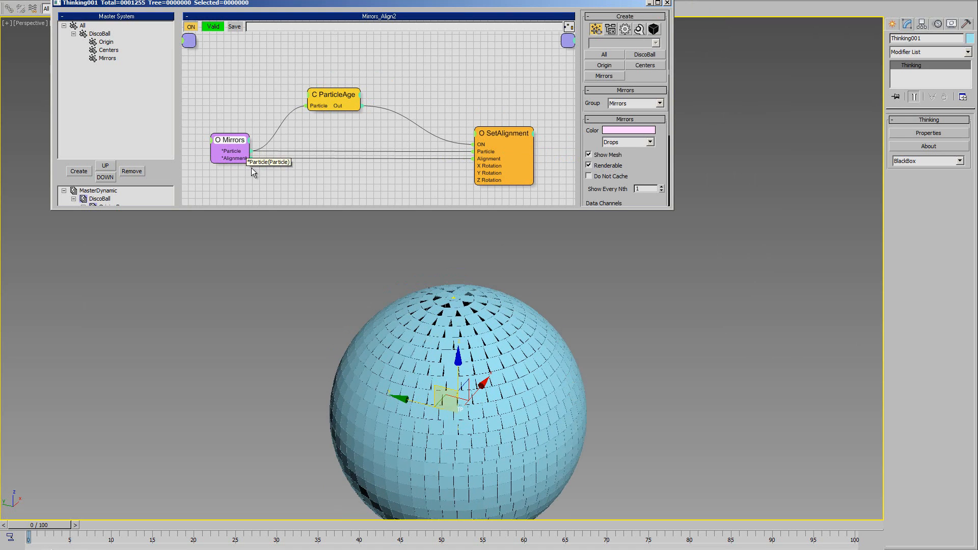
Try an X rotation of 91 on the SetAlignment operator and reset it to 0.
click(498, 133)
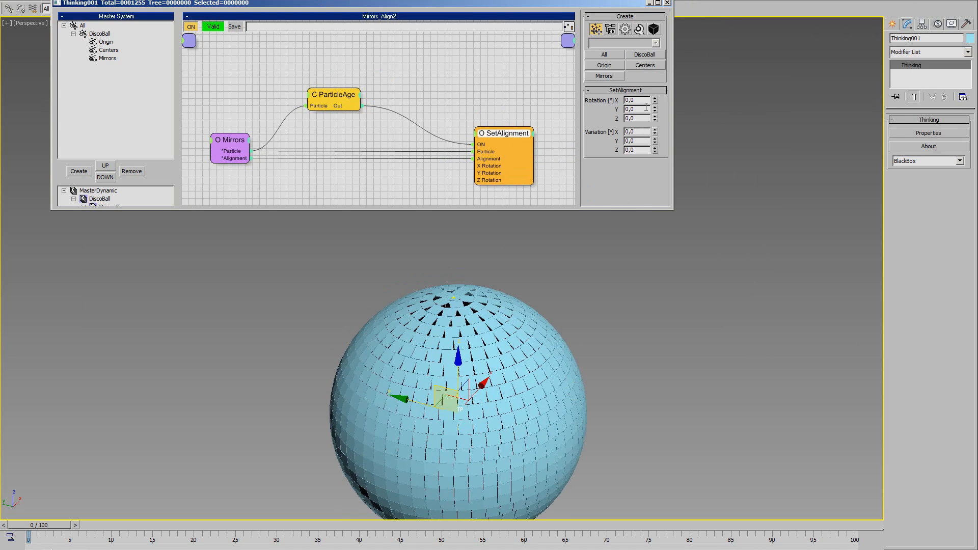
mouse_move(655, 101)
mouse_down()
mouse_move(665, 133)
mouse_move(662, 100)
mouse_up()
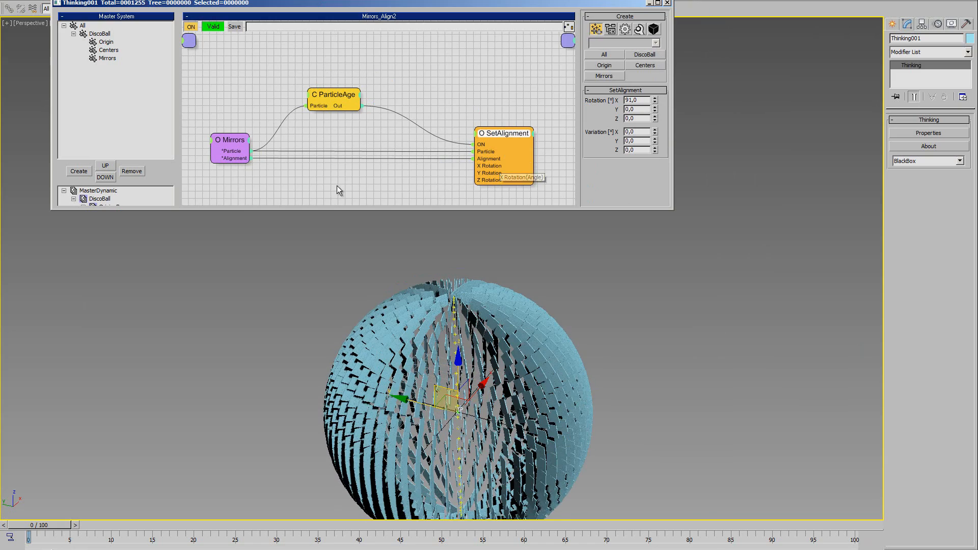
middle_drag(387, 176, 418, 166)
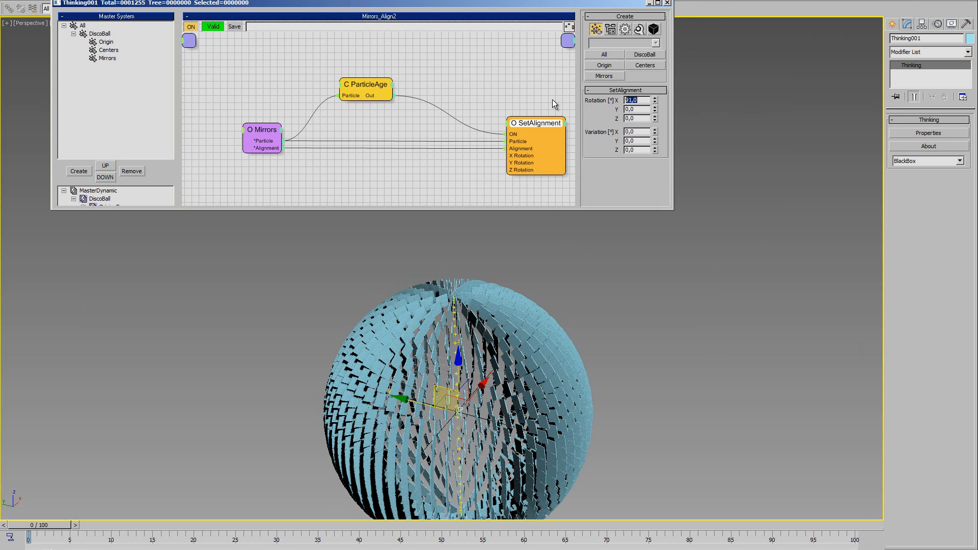
text(0)
key(Tab)
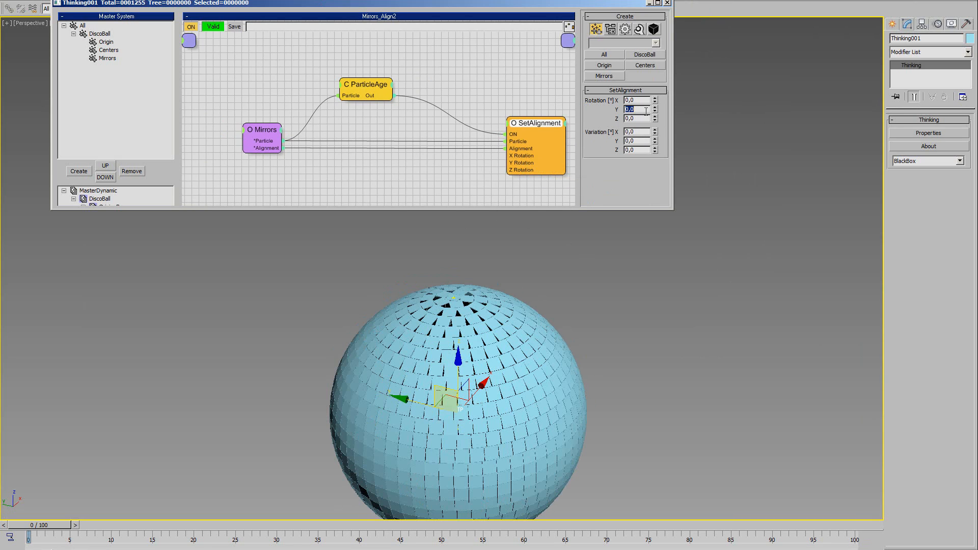
mouse_move(656, 138)
mouse_down()
mouse_move(659, 128)
mouse_move(656, 157)
mouse_up()
Expose the X Variation, Y Variation and Z Variation inputs on the SetAlignment node in Mirrors_Align2.
right_click(505, 122)
click(504, 190)
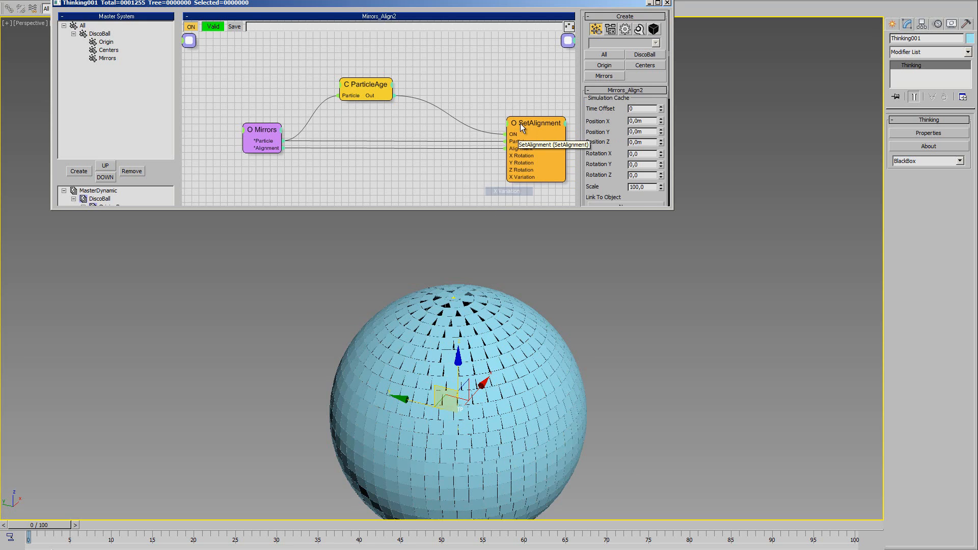
click(511, 191)
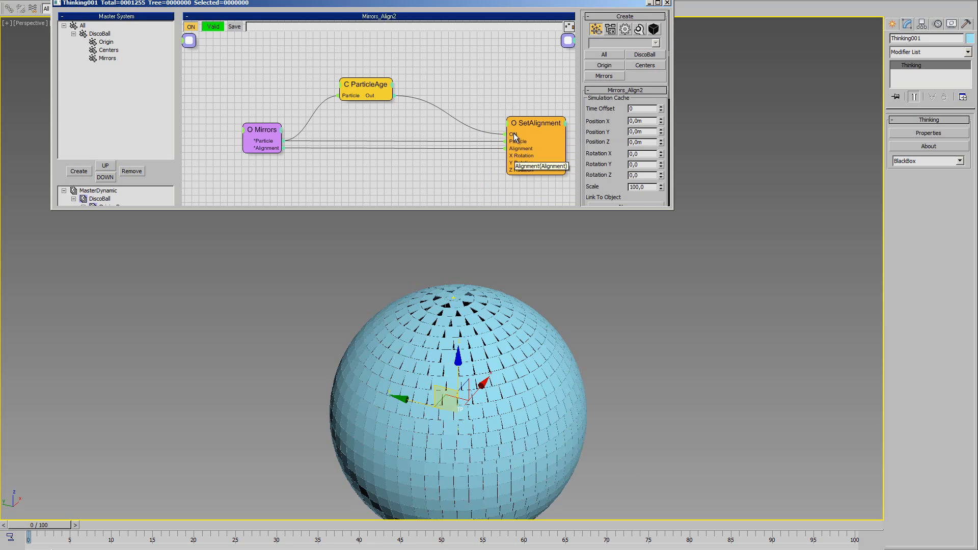
click(511, 121)
click(509, 192)
click(511, 127)
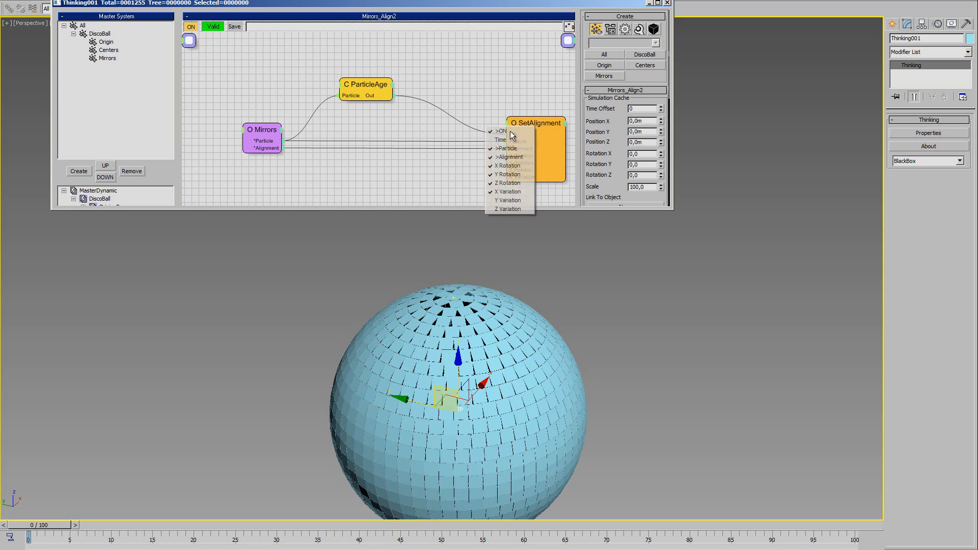
click(510, 193)
click(509, 122)
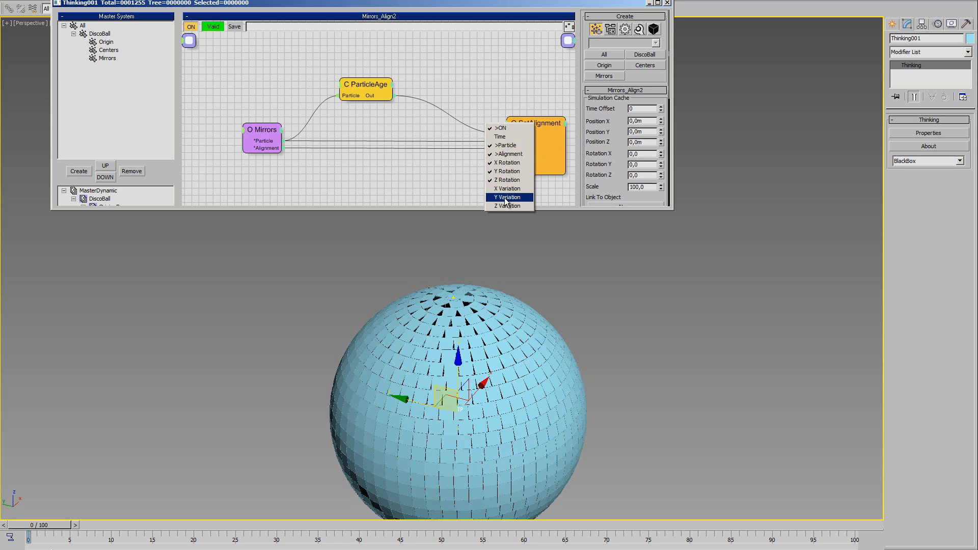
click(506, 200)
click(512, 123)
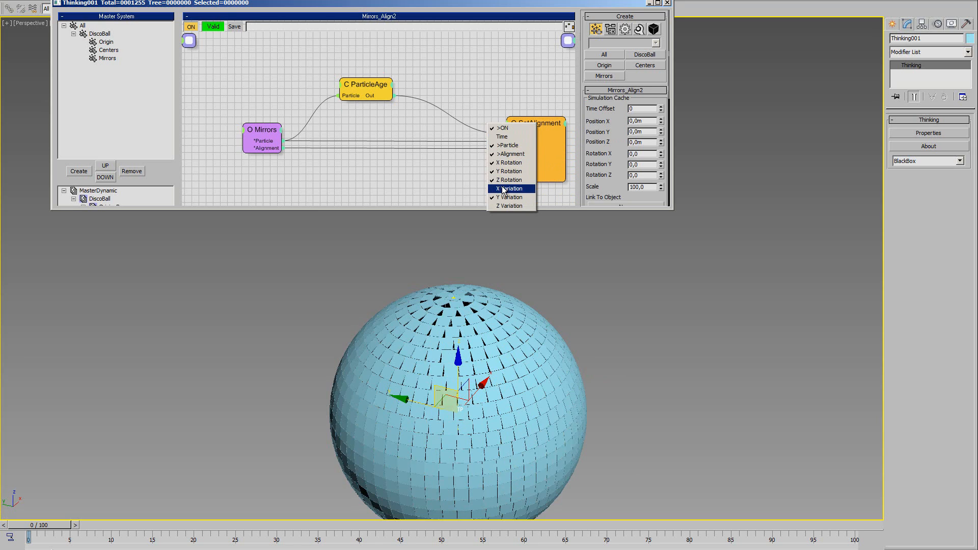
click(506, 191)
click(509, 121)
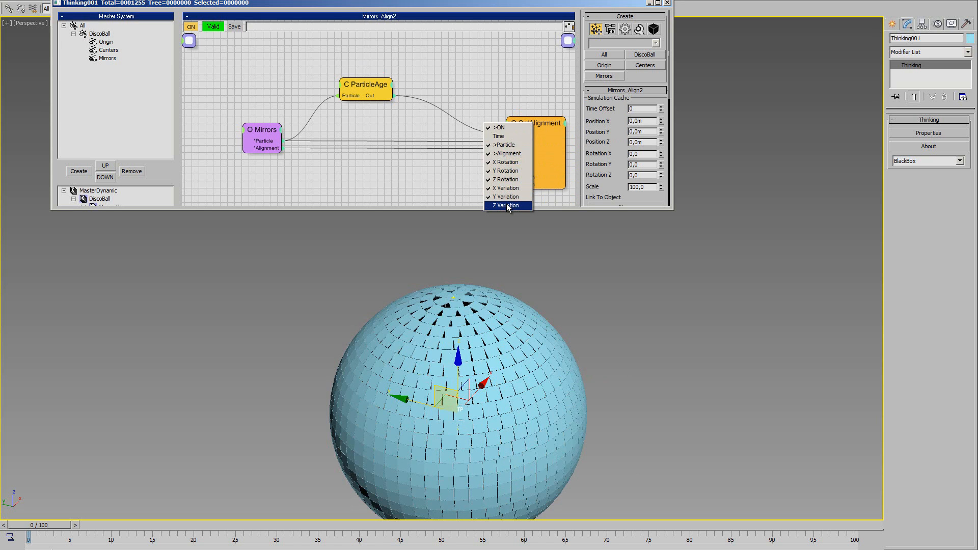
click(507, 205)
Enlarge the Thinking Particles window and wire SetAlignment's X, Y and Z Rotation and Variation inputs to the Mirrors_Align2 input node.
drag(674, 208, 917, 354)
drag(673, 168, 189, 40)
drag(681, 175, 191, 40)
drag(681, 182, 190, 40)
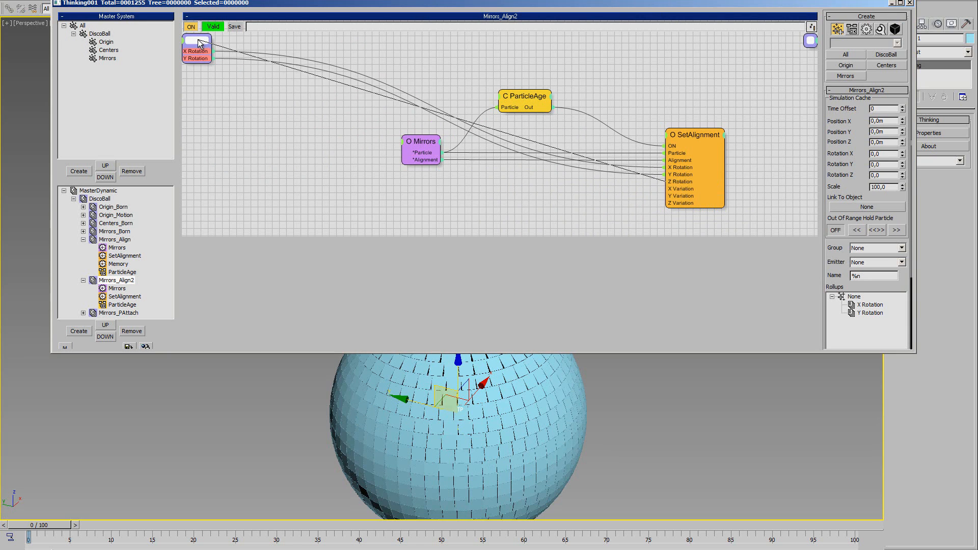
drag(678, 191, 190, 41)
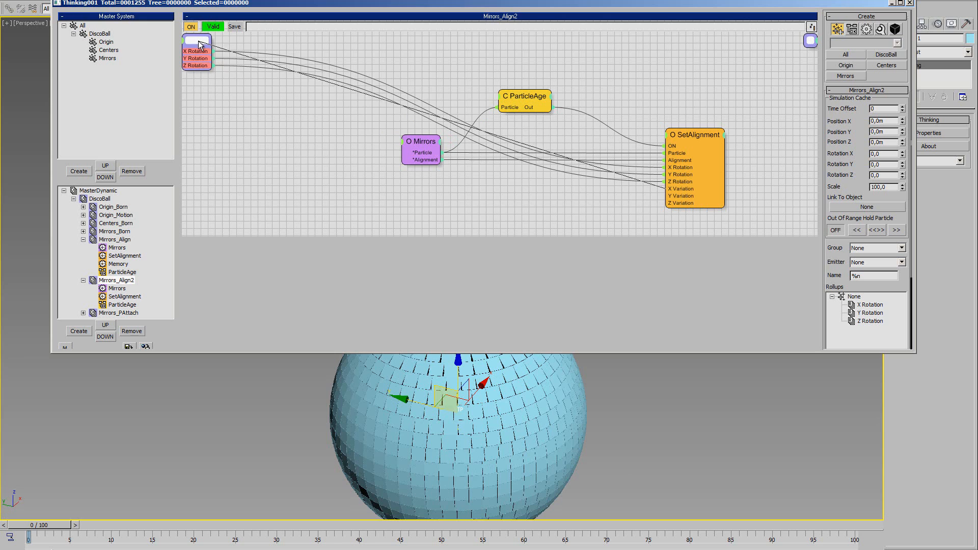
drag(674, 194, 190, 41)
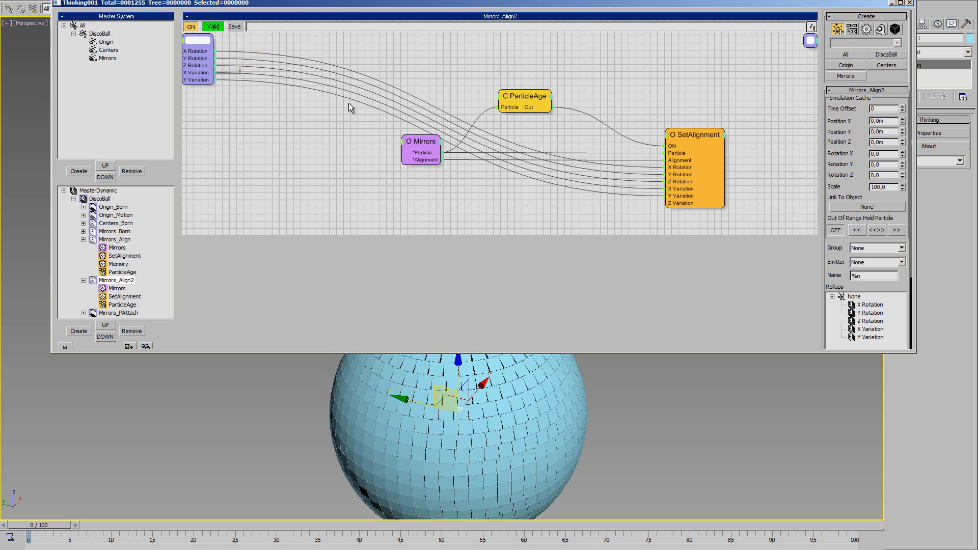
drag(329, 122, 198, 40)
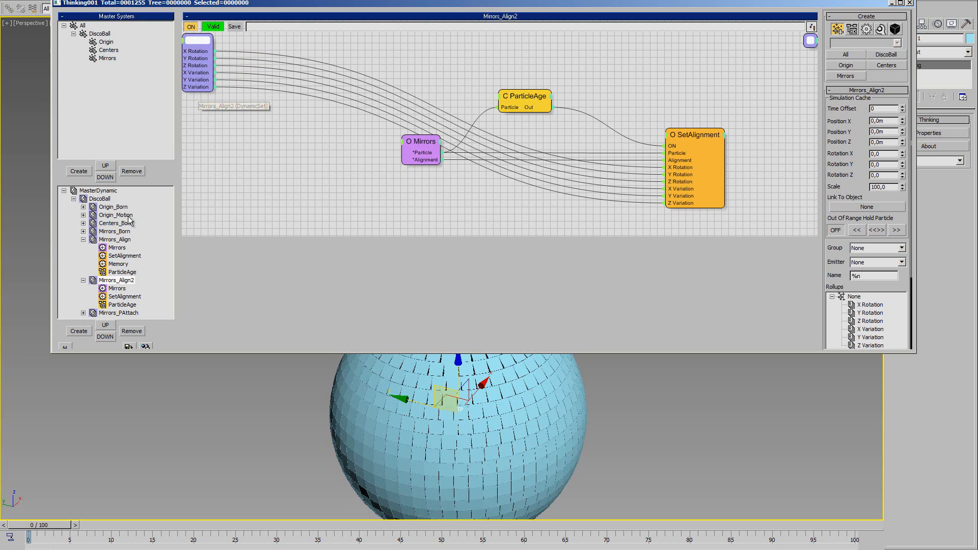
In the DiscoBall graph, connect the six rotation and variation inputs of Mirrors_Align2 to the DiscoBall input node.
click(104, 200)
middle_drag(564, 200, 678, 273)
drag(392, 142, 193, 41)
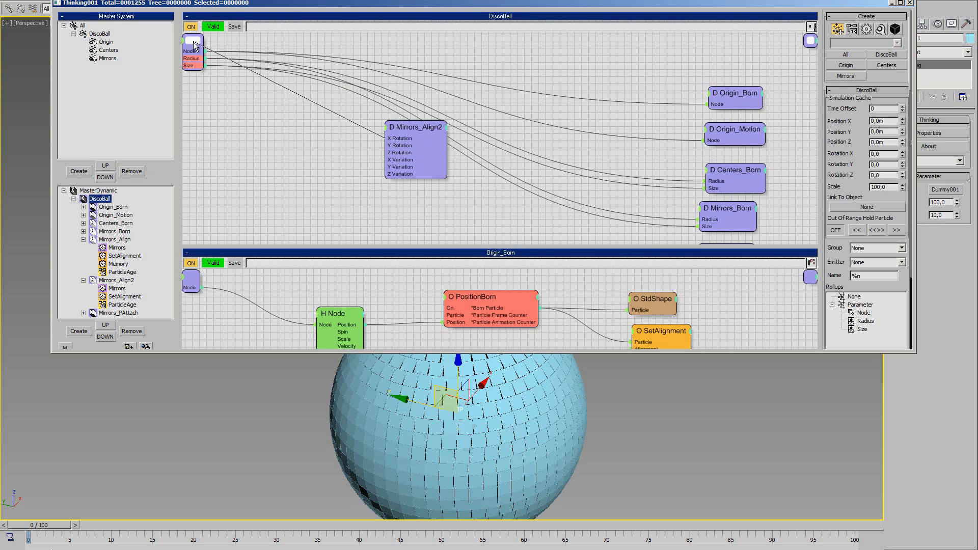
drag(402, 149, 194, 42)
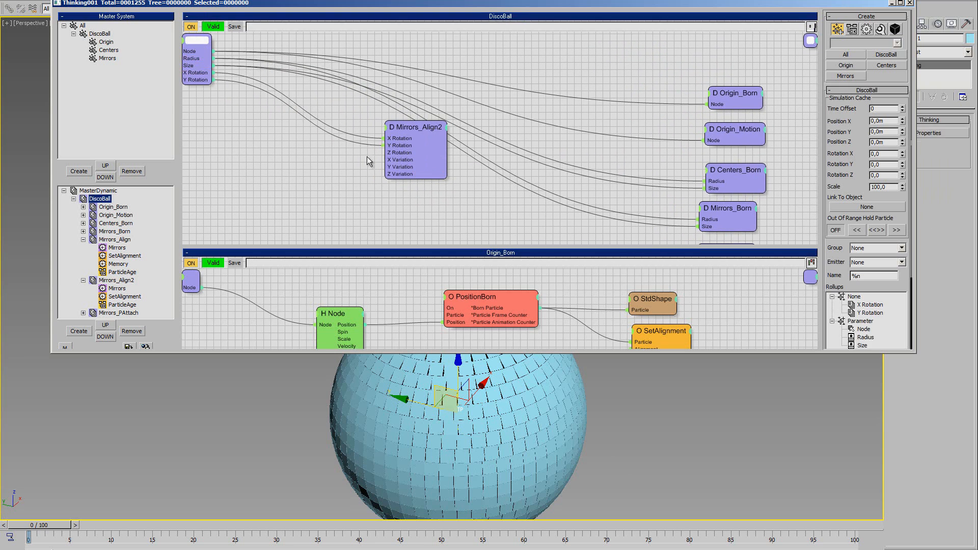
drag(396, 152, 196, 46)
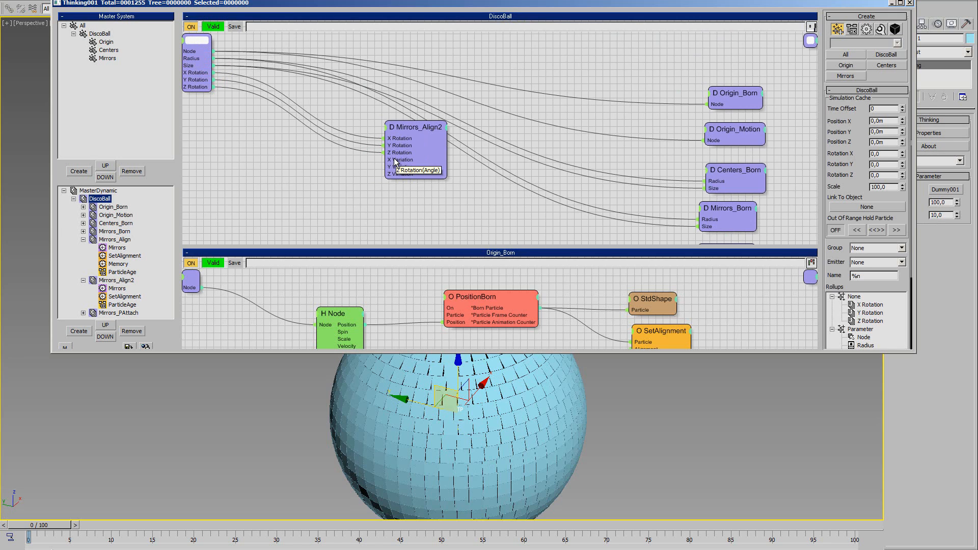
drag(395, 160, 198, 46)
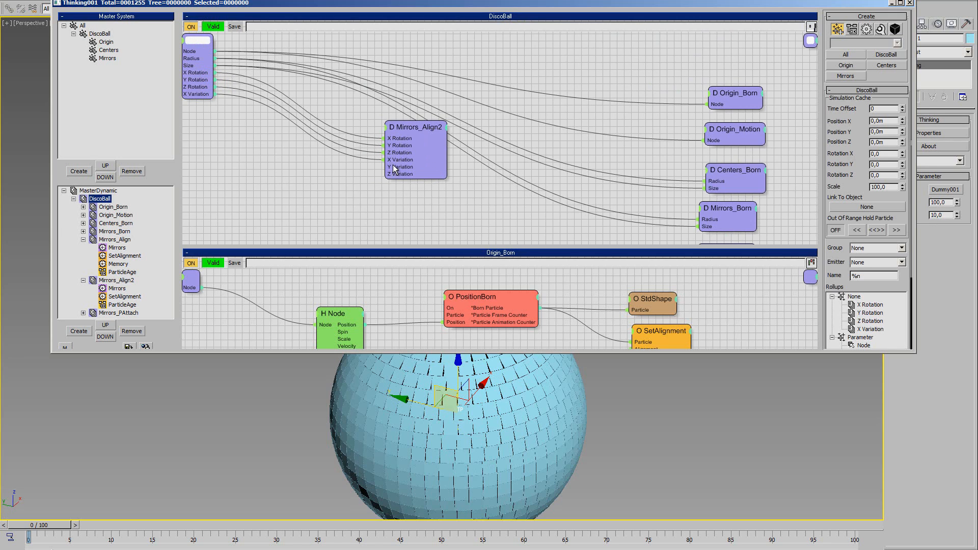
drag(392, 165, 198, 47)
drag(386, 174, 199, 48)
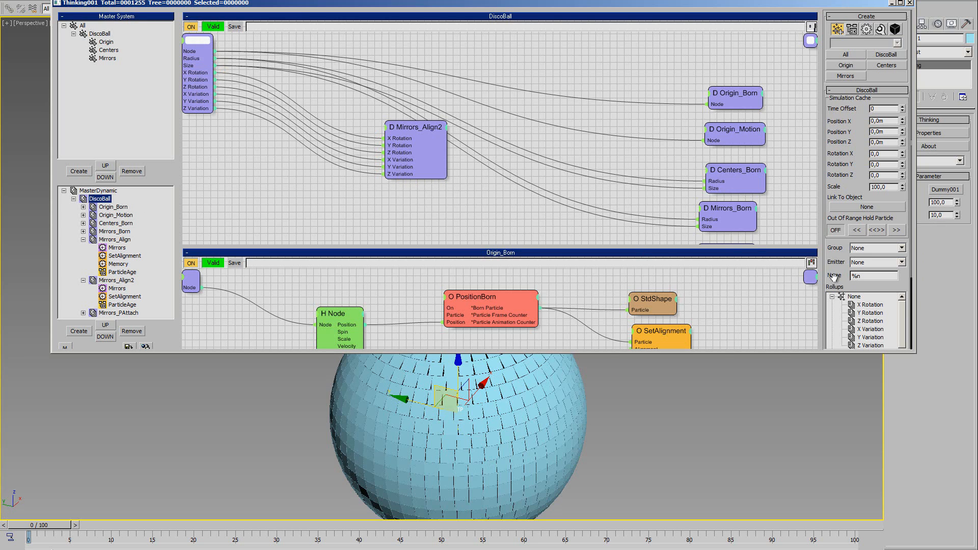
Add a new rollup to the DiscoBall parameters and name it Alignment.
drag(834, 277, 822, 164)
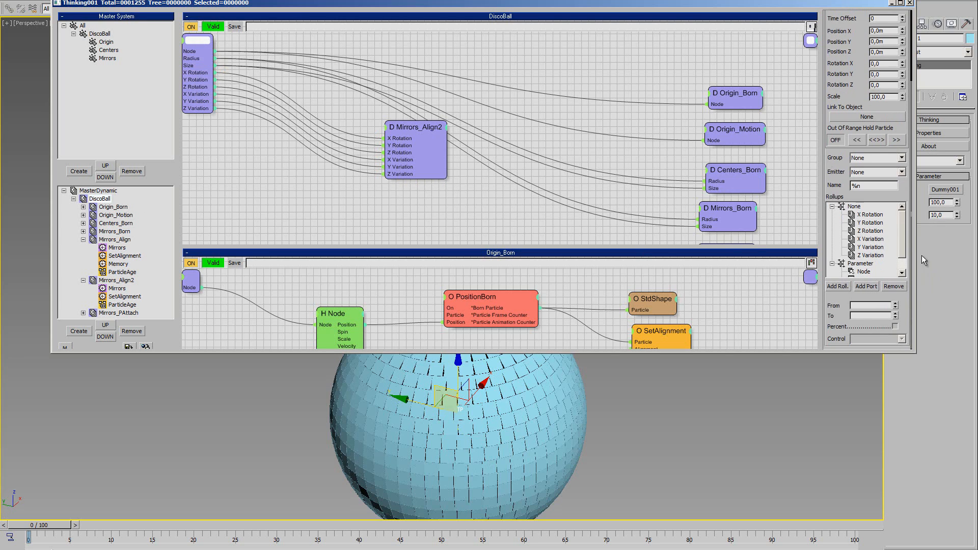
click(838, 286)
scroll(904, 245, down, 1)
click(861, 271)
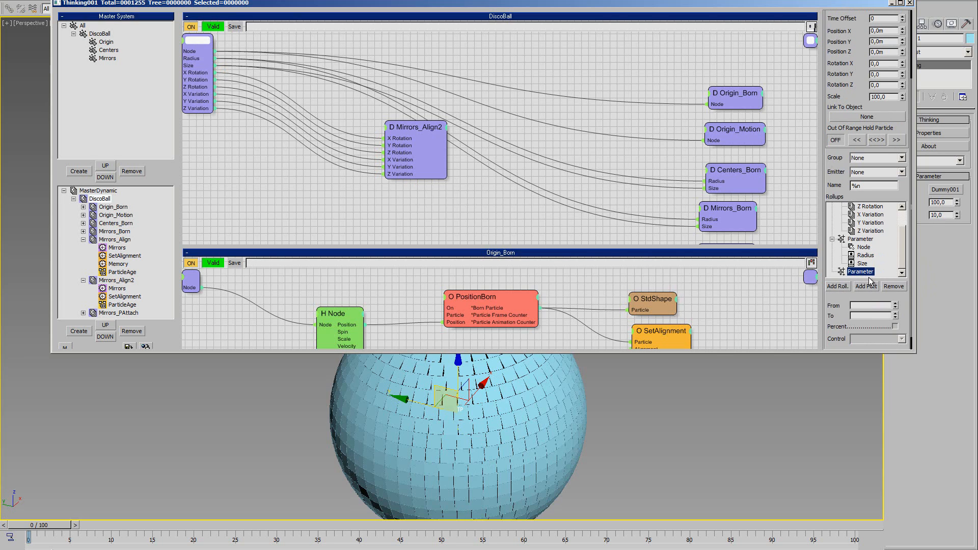
text(Alignment)
key(Return)
Move the X, Y and Z Rotation and Variation parameters from the None group into the Alignment rollup.
drag(876, 230, 866, 271)
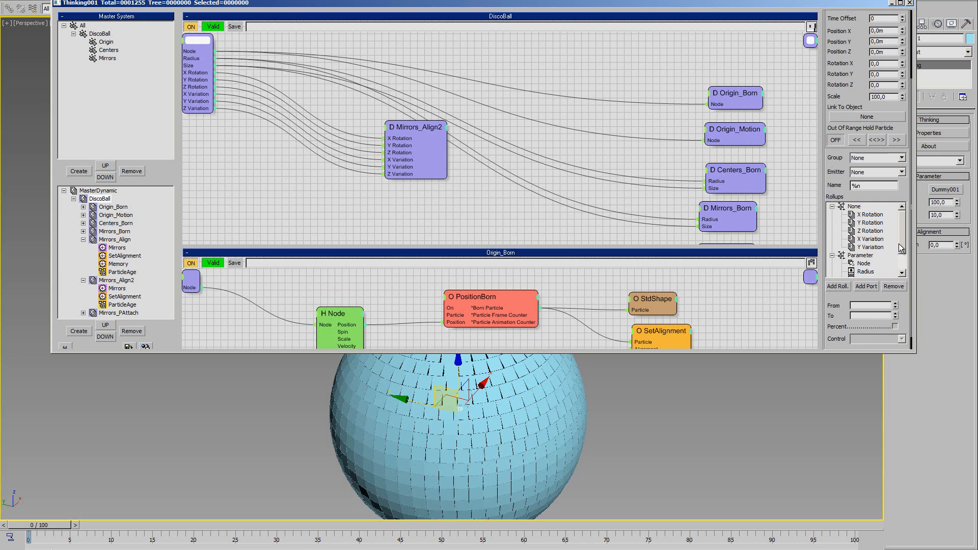
scroll(899, 252, down, 1)
drag(880, 228, 864, 264)
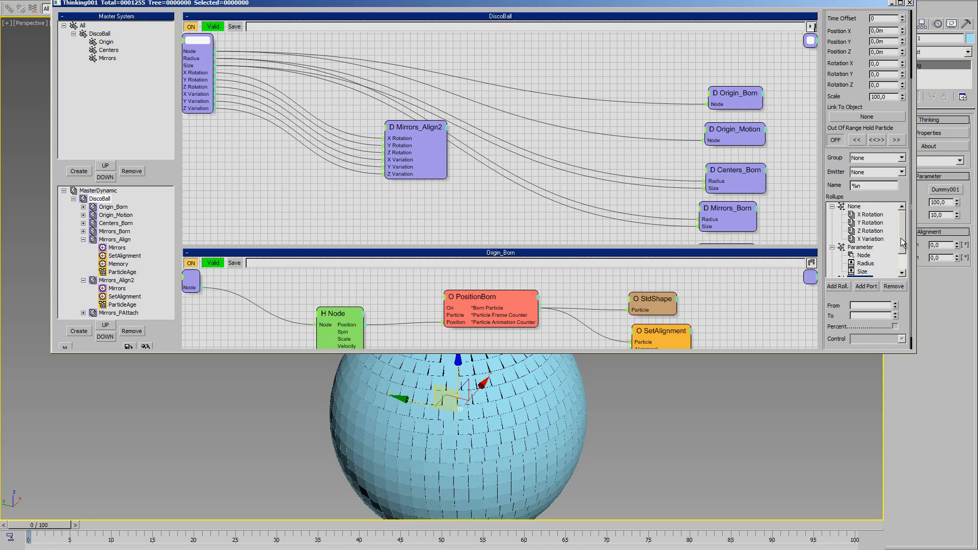
drag(872, 215, 863, 256)
drag(877, 218, 864, 260)
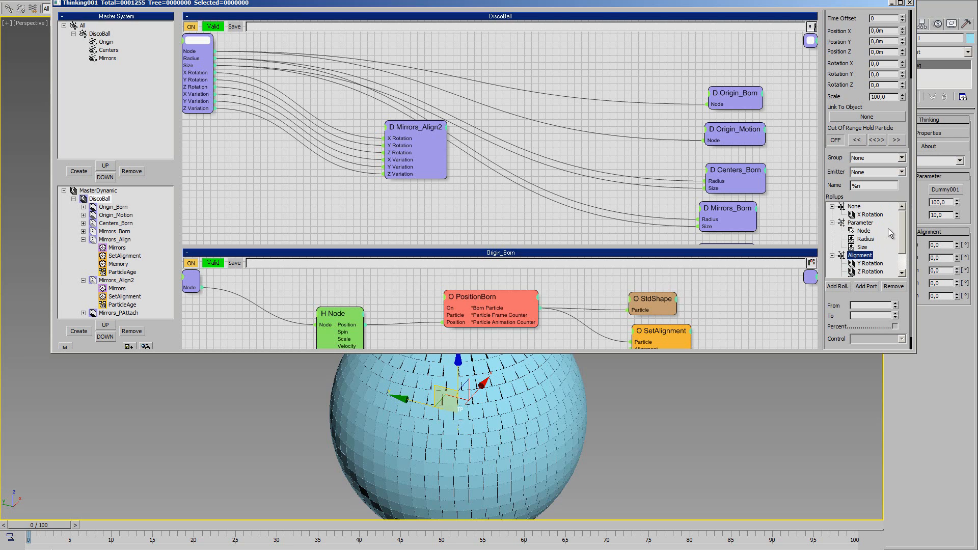
drag(870, 214, 863, 256)
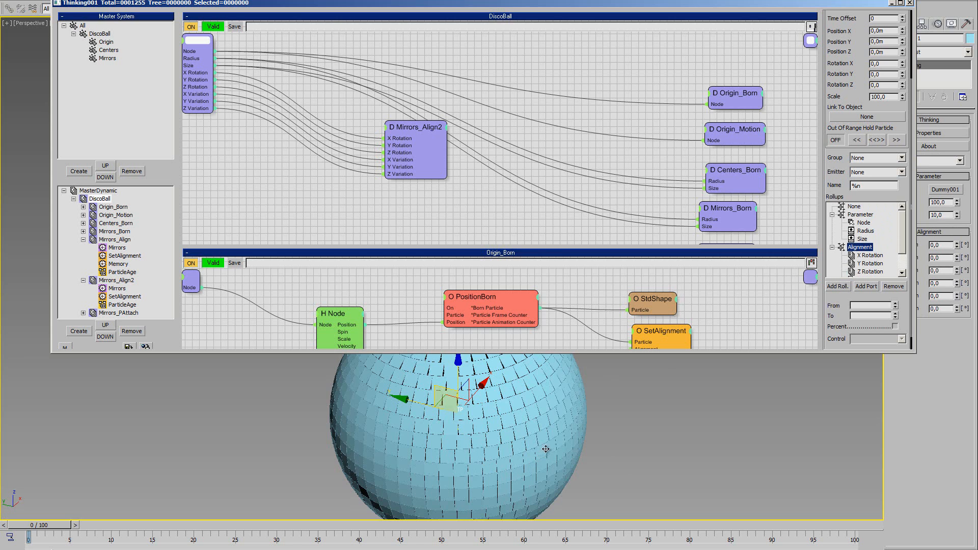
Shorten the Thinking Particles window and shrink the DiscoBall graph pane to uncover more of the ball and the Origin_Born graph.
middle_drag(546, 449, 590, 356)
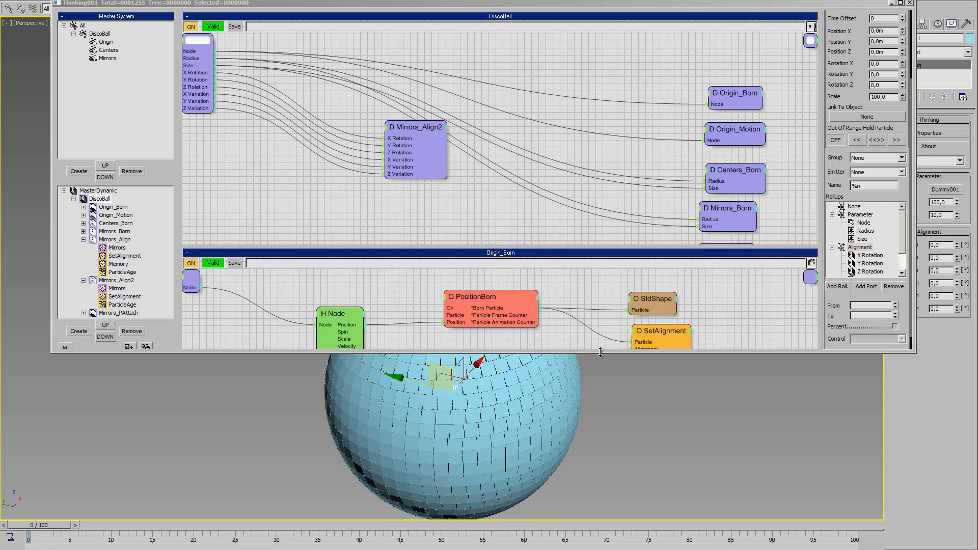
drag(600, 352, 601, 337)
middle_drag(568, 368, 578, 388)
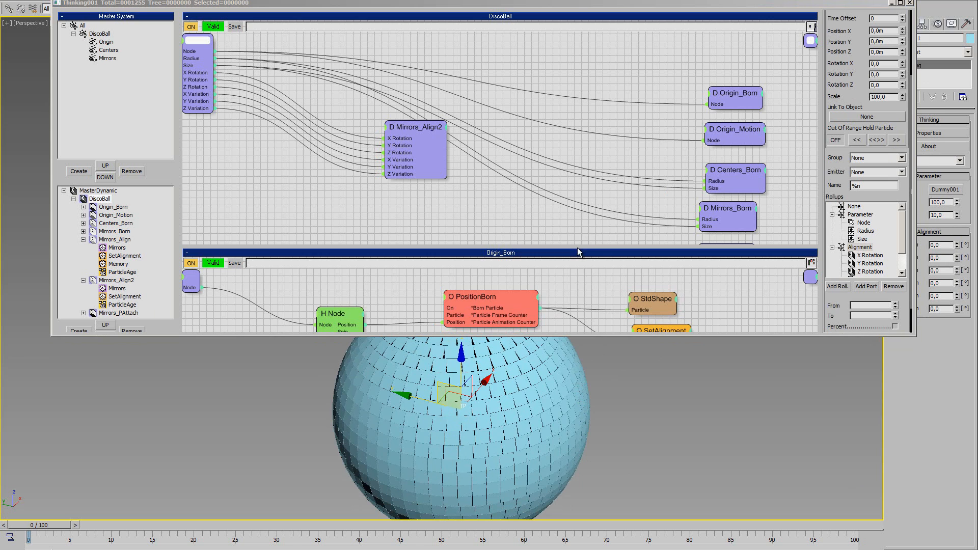
drag(578, 246, 578, 102)
middle_drag(513, 395, 511, 411)
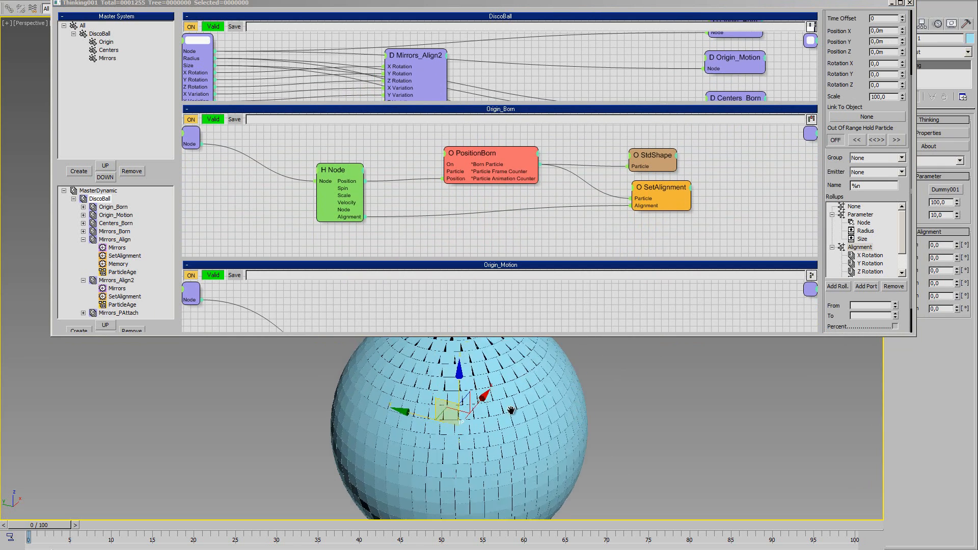
Open the Mirrors_Born set and select its StdShape operator to show the shape settings.
click(650, 161)
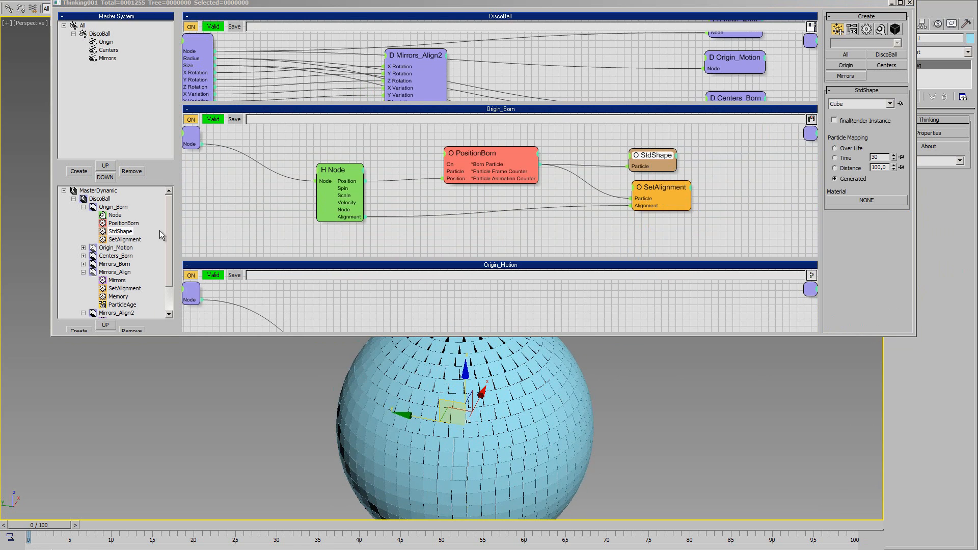
scroll(168, 246, down, 2)
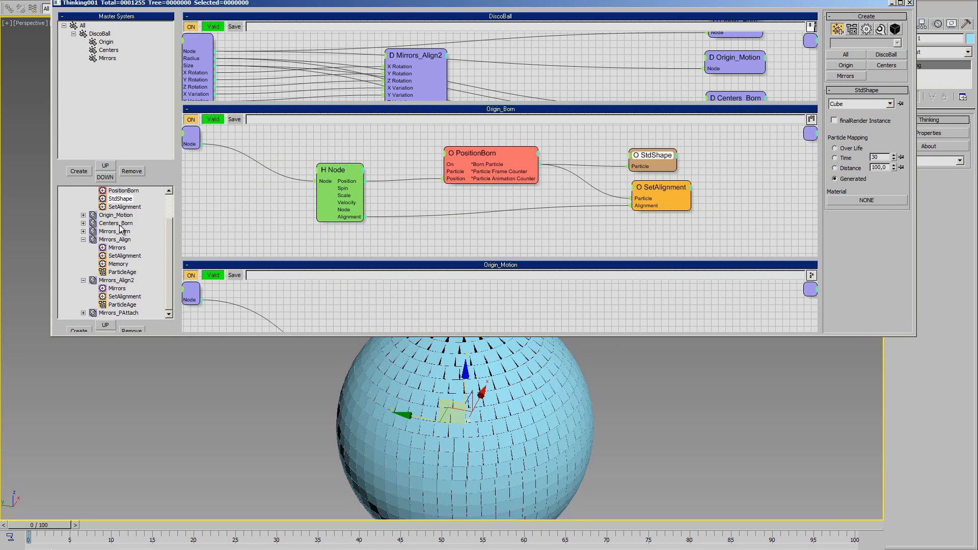
drag(169, 240, 169, 219)
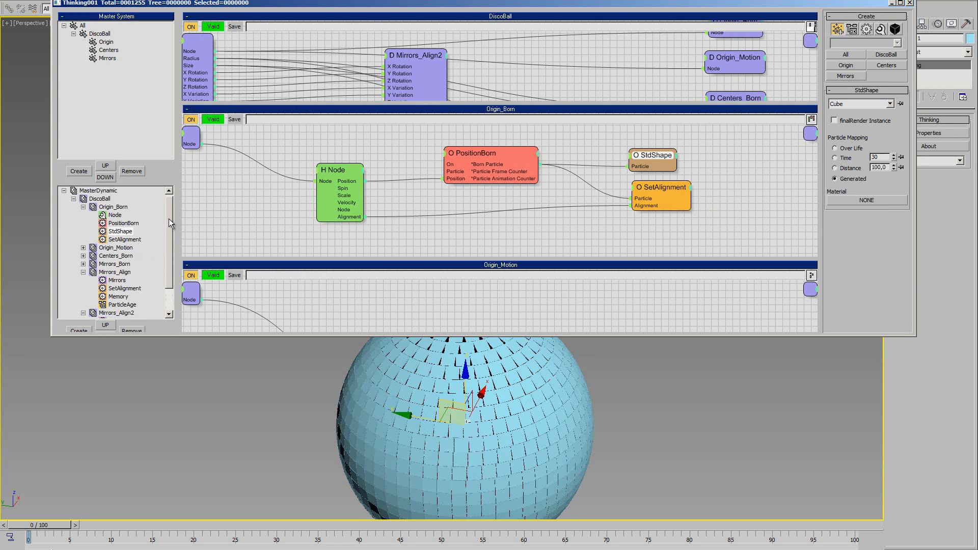
click(146, 263)
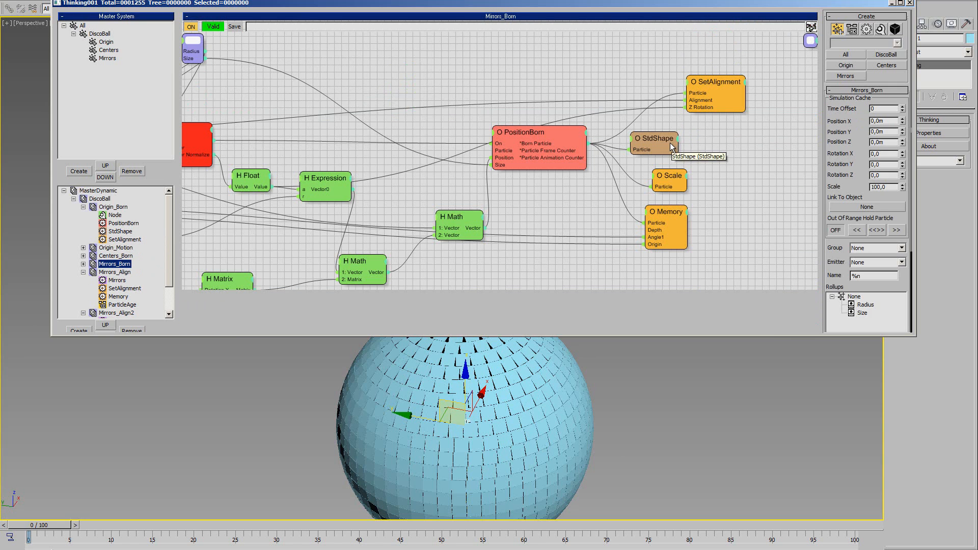
click(671, 144)
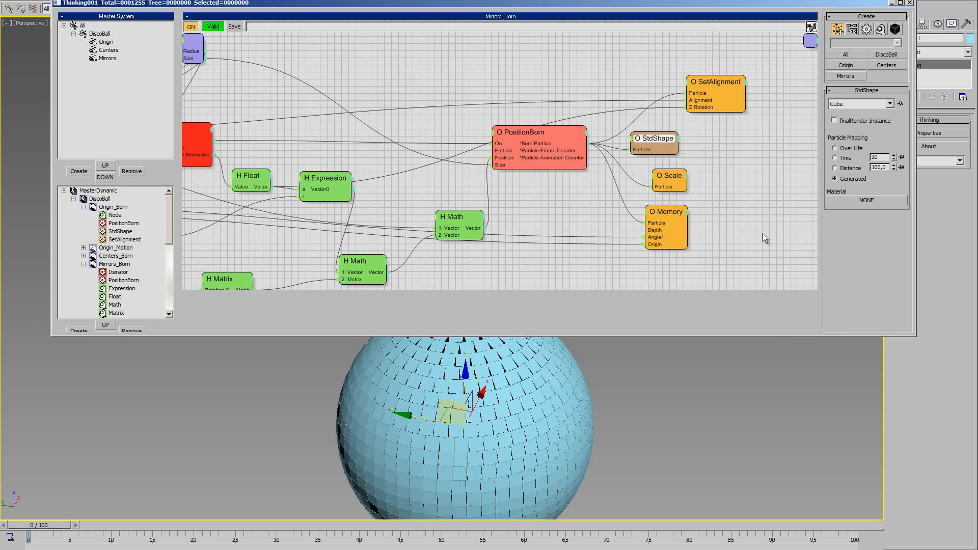
Try the Triangle shape on the StdShape operator in Mirrors_Born and set it back to Cube.
click(868, 105)
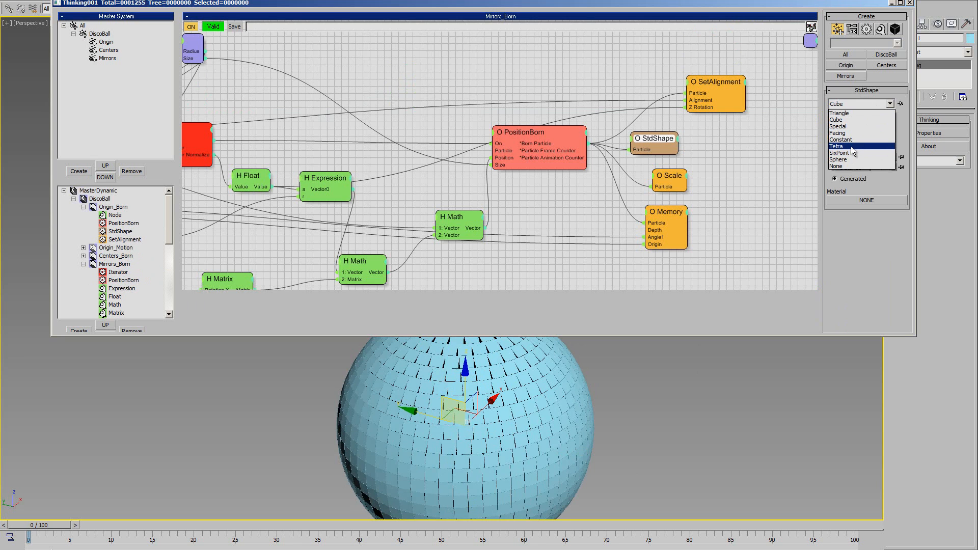
click(839, 113)
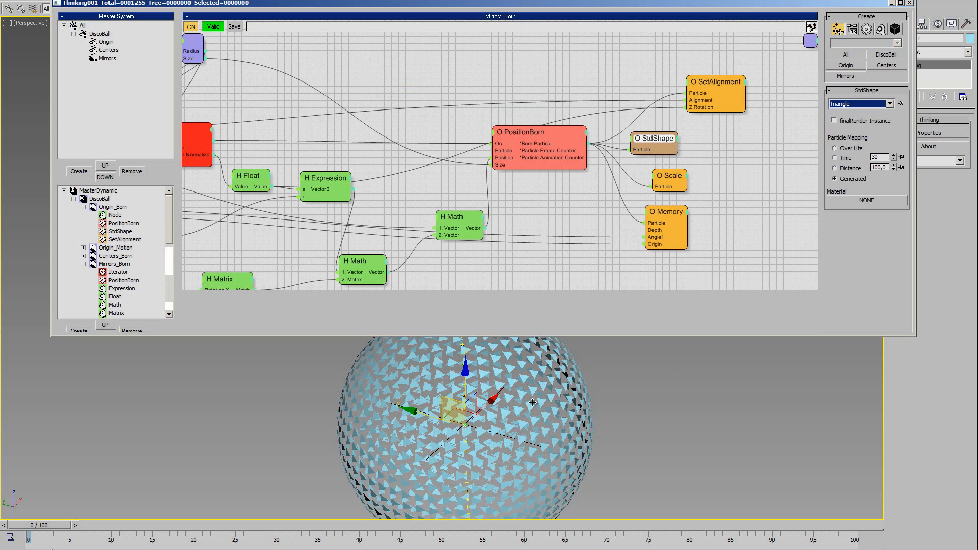
mouse_move(532, 402)
alt+middle_down()
mouse_move(522, 423)
mouse_move(520, 413)
alt+middle_up()
click(860, 104)
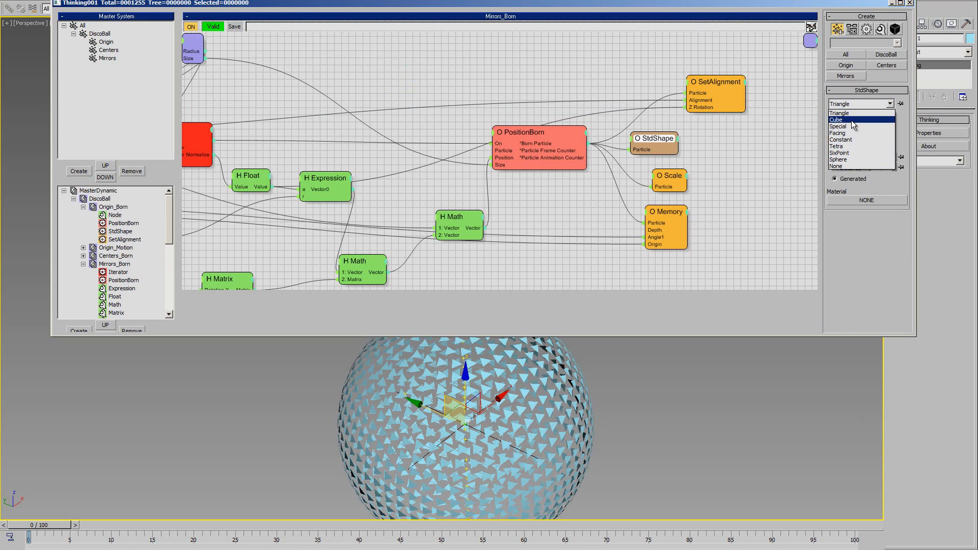
click(852, 120)
Add a GeomInstance operator to Mirrors_Born, place it above SetAlignment and feed its Particle input from PositionBorn's Born Particle output.
right_click(611, 48)
mouse_move(612, 71)
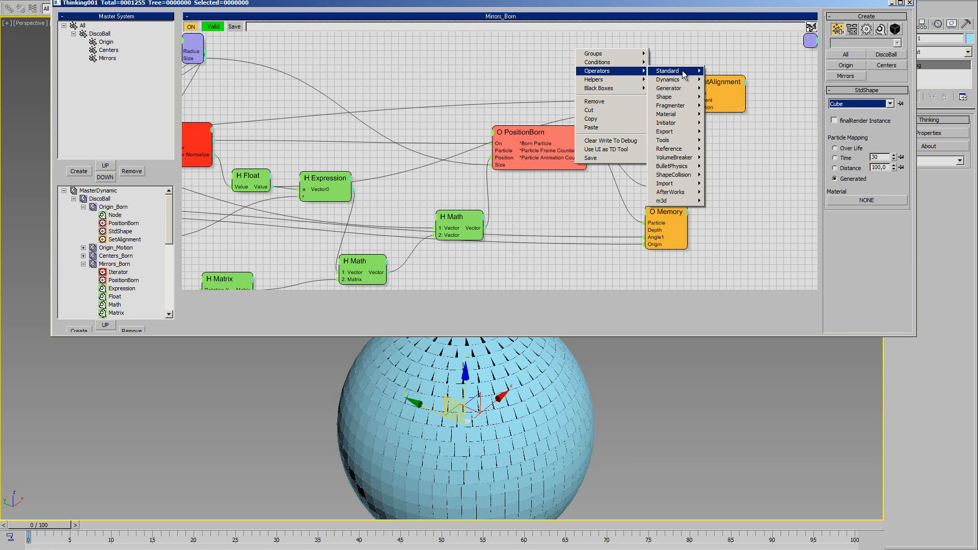
mouse_move(684, 74)
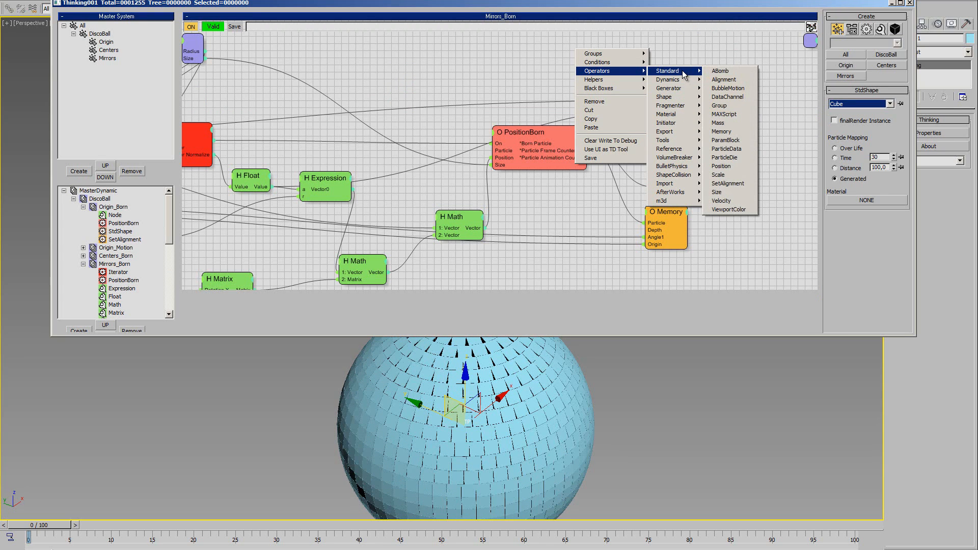
mouse_move(667, 97)
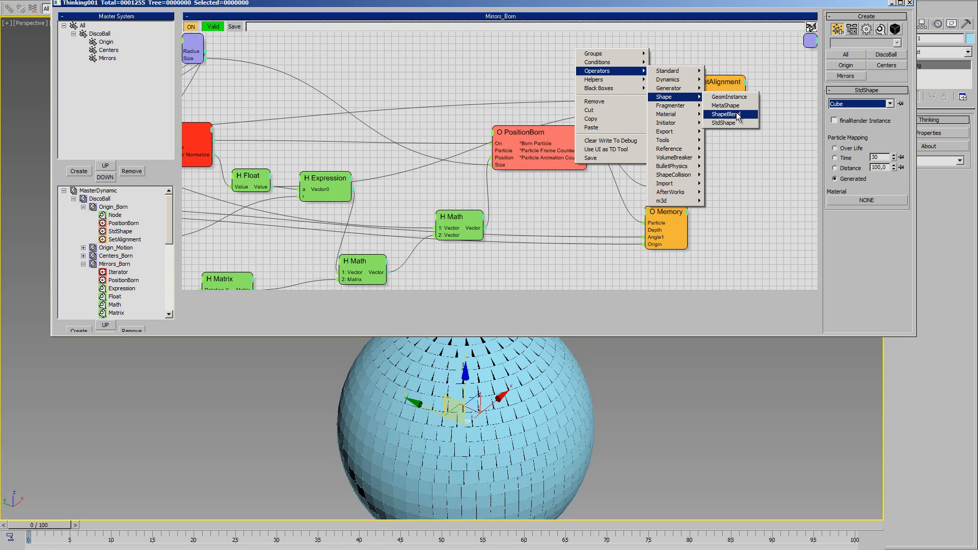
click(726, 97)
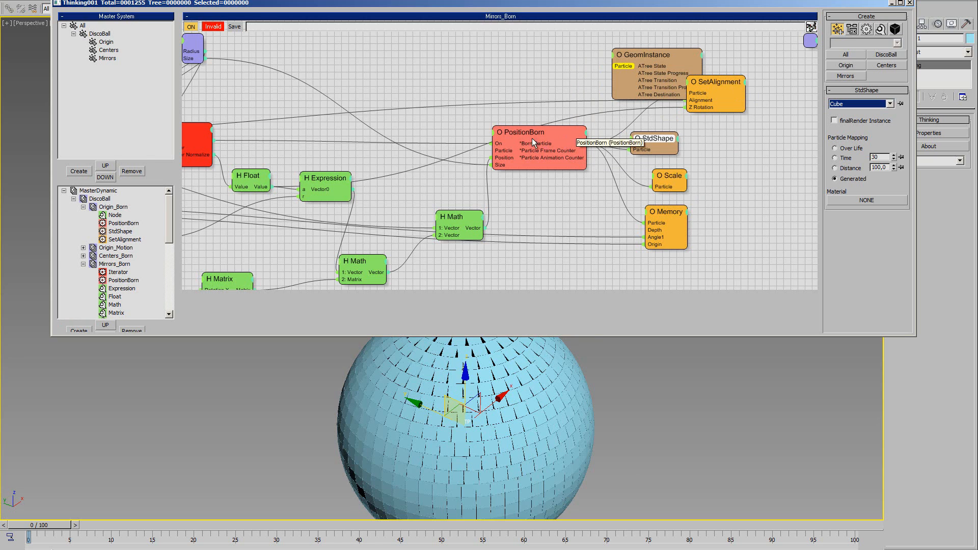
drag(643, 61, 672, 52)
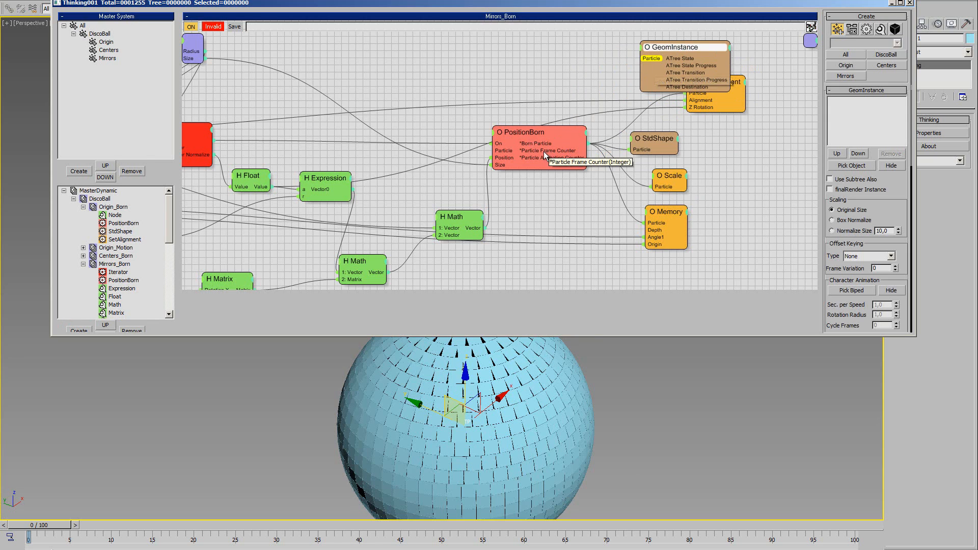
drag(587, 144, 695, 39)
middle_drag(530, 387, 521, 414)
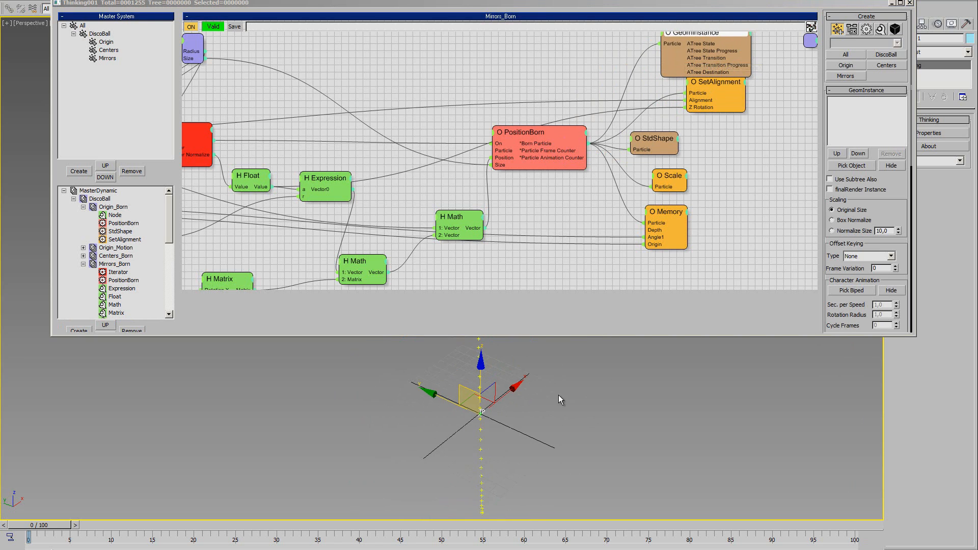
Shrink the Thinking Particles window and draw a standard-primitive box beside the origin, about 9.2 m by 11.6 m and 4.4 m high.
drag(914, 337, 847, 265)
click(895, 25)
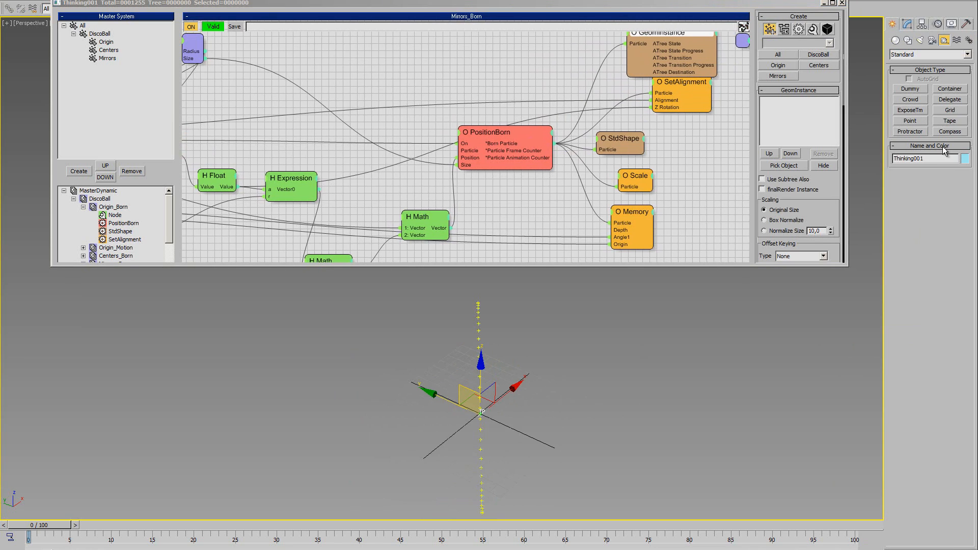
middle_drag(530, 371, 538, 359)
scroll(553, 384, up, 3)
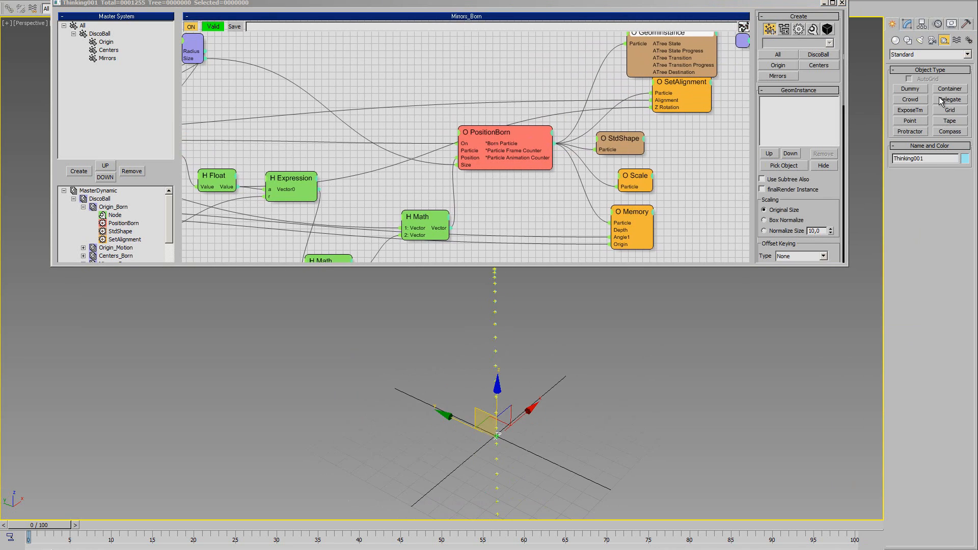
click(896, 41)
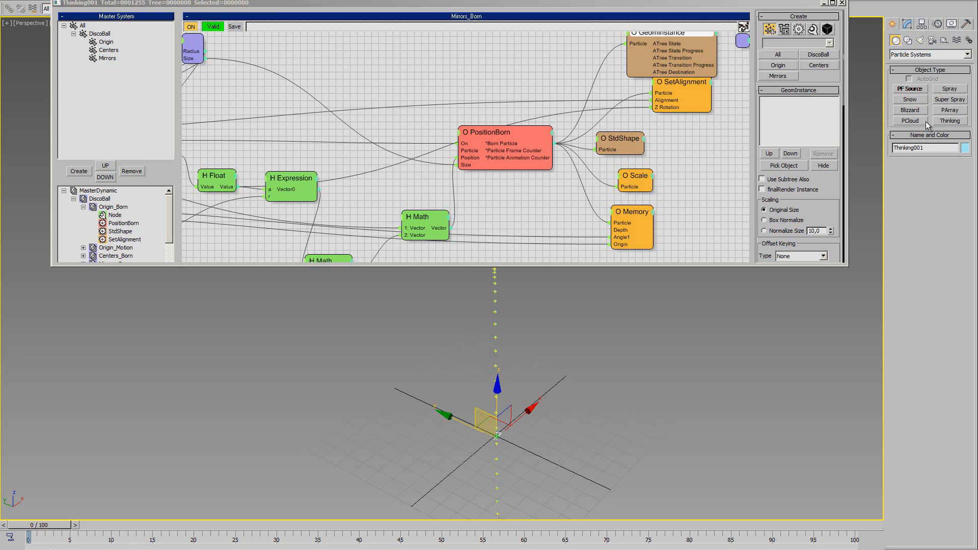
click(927, 54)
click(912, 62)
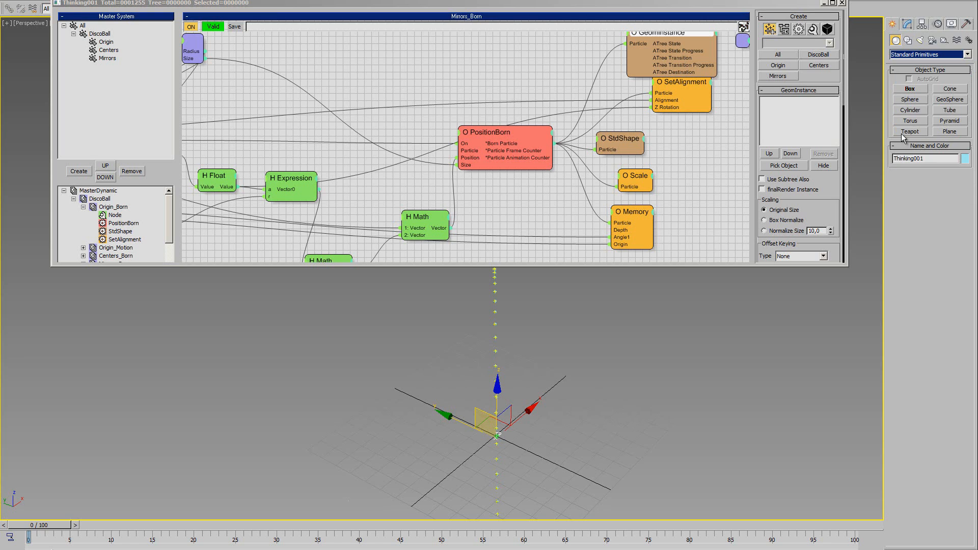
click(909, 89)
drag(601, 413, 616, 420)
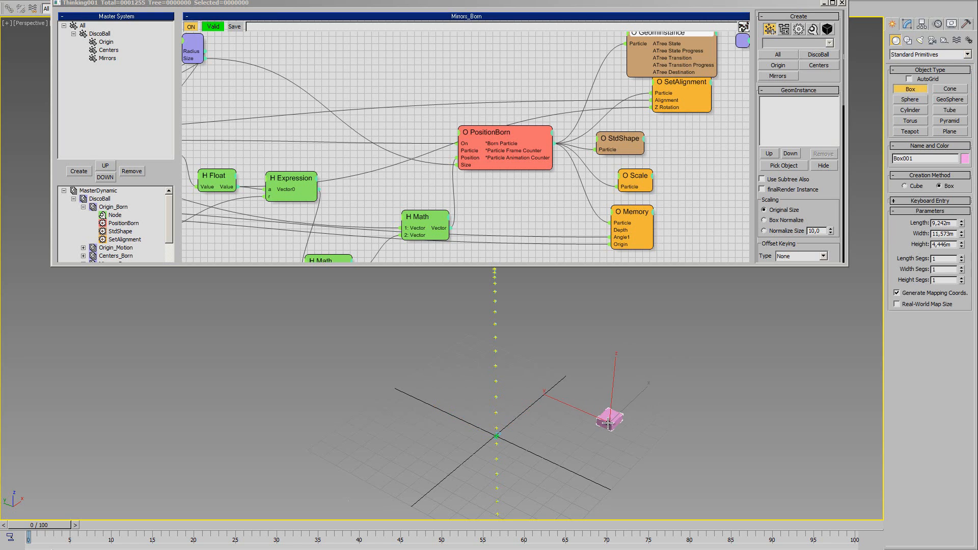
click(639, 409)
Set the box's length, width and height to 1 m each and frame it in the perspective view.
click(907, 24)
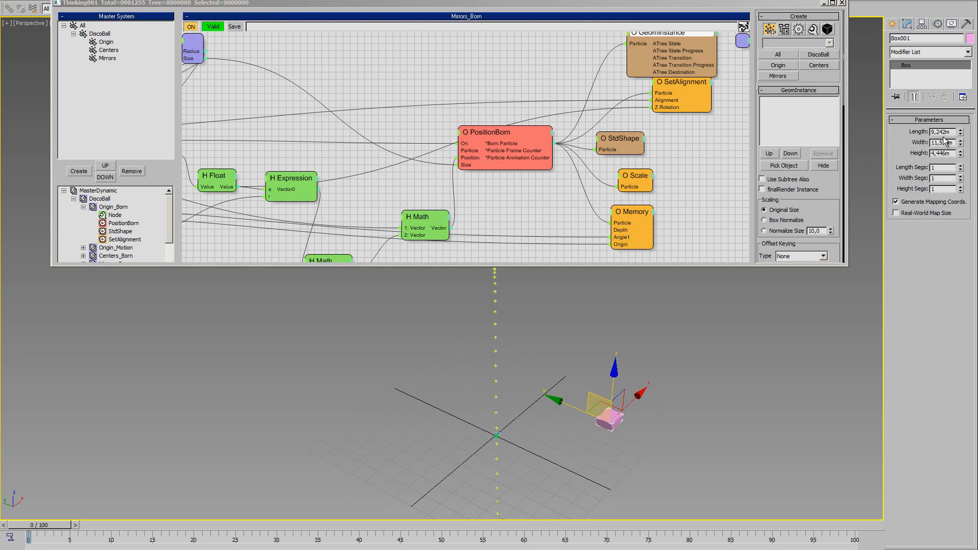
text(1)
key(Tab)
text(1)
key(Tab)
text(1)
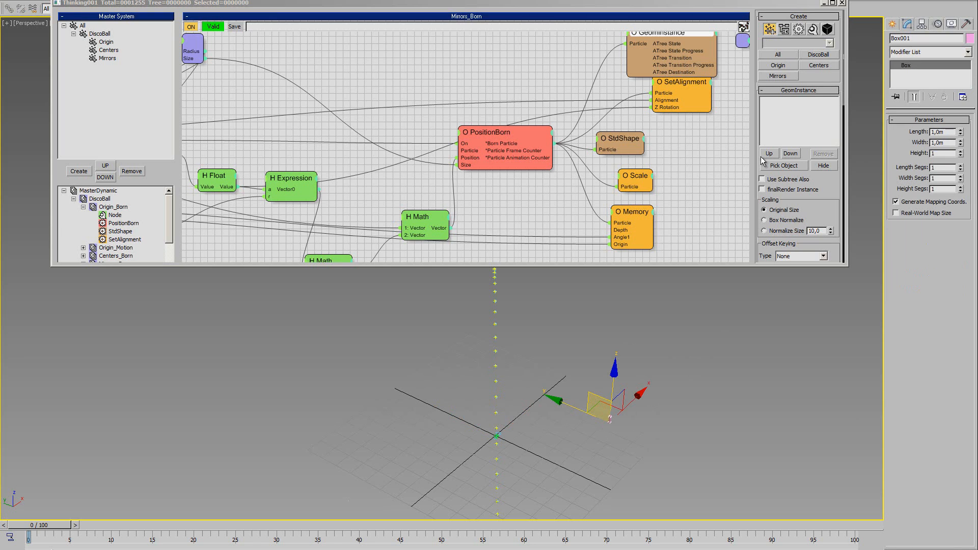
middle_drag(561, 380, 548, 362)
key(z)
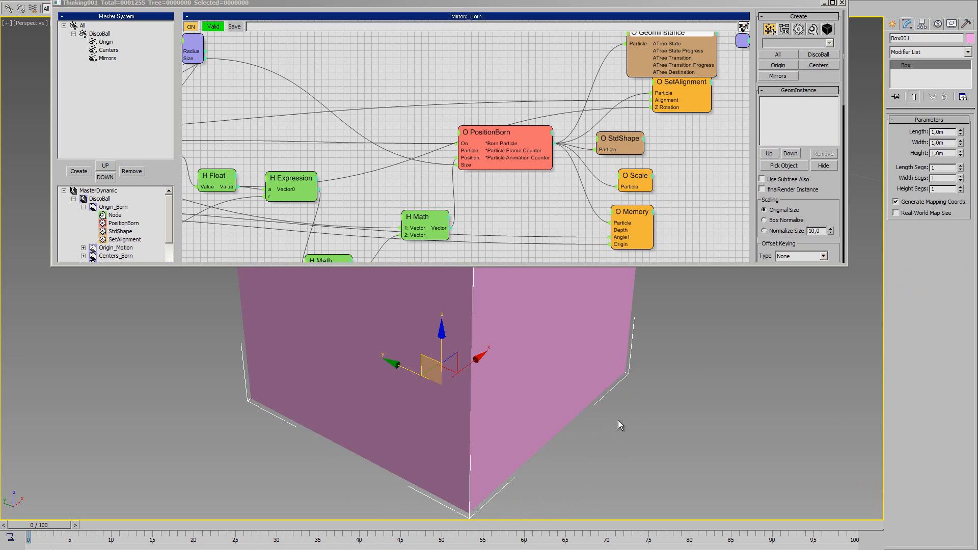
middle_drag(534, 399, 586, 461)
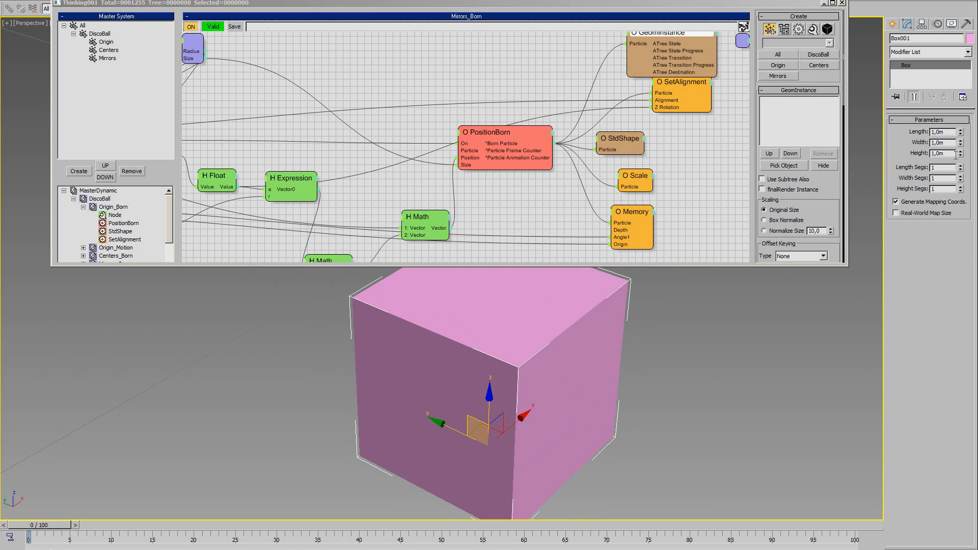
middle_drag(611, 338, 609, 362)
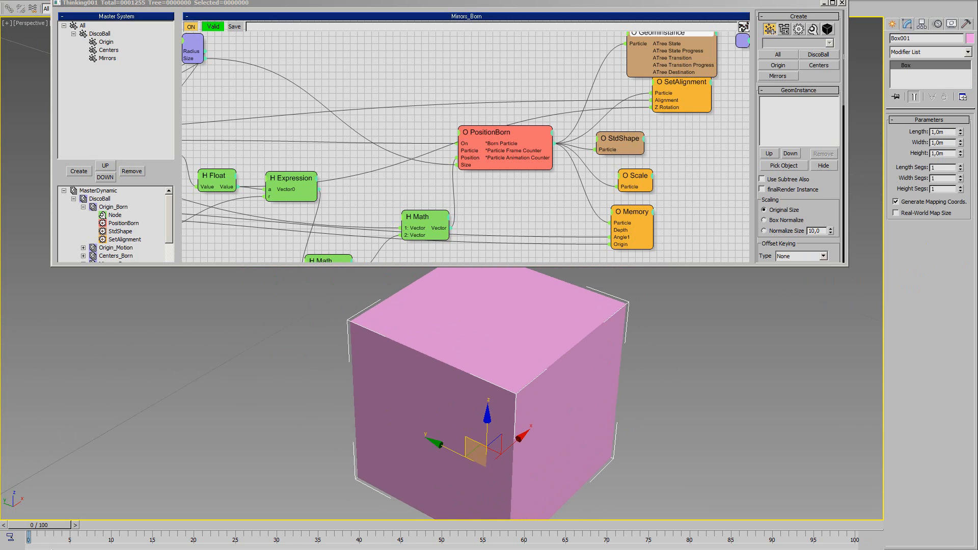
Convert the box to an Editable Poly and scale its four upper vertices inward to form a truncated pyramid.
right_click(925, 72)
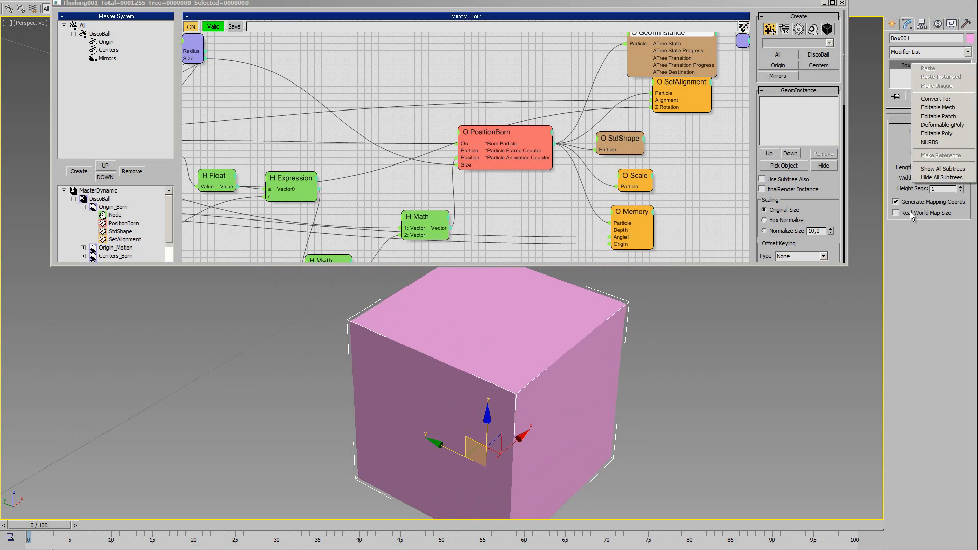
click(941, 133)
middle_drag(601, 377, 512, 366)
scroll(597, 400, down, 3)
drag(350, 291, 579, 368)
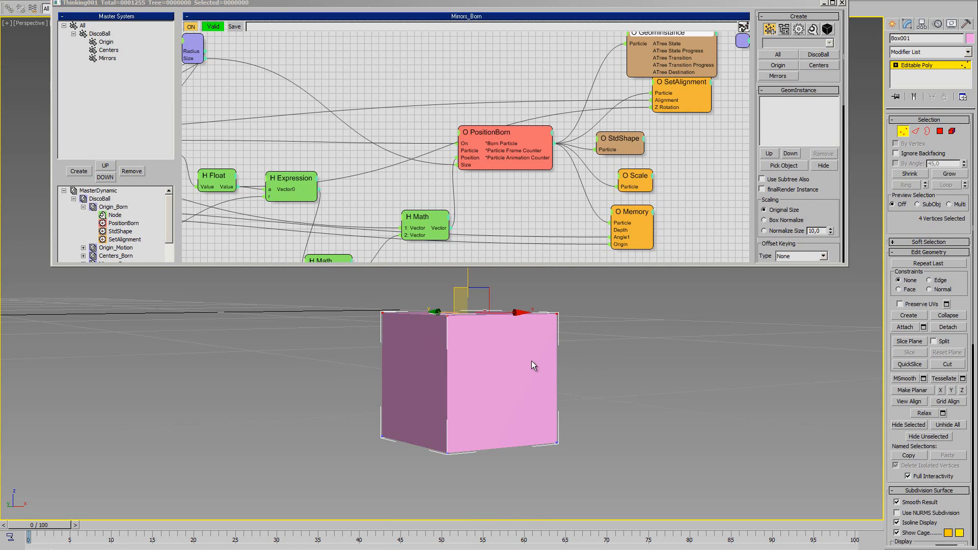
key(r)
alt+middle_drag(512, 338, 521, 350)
drag(469, 316, 432, 479)
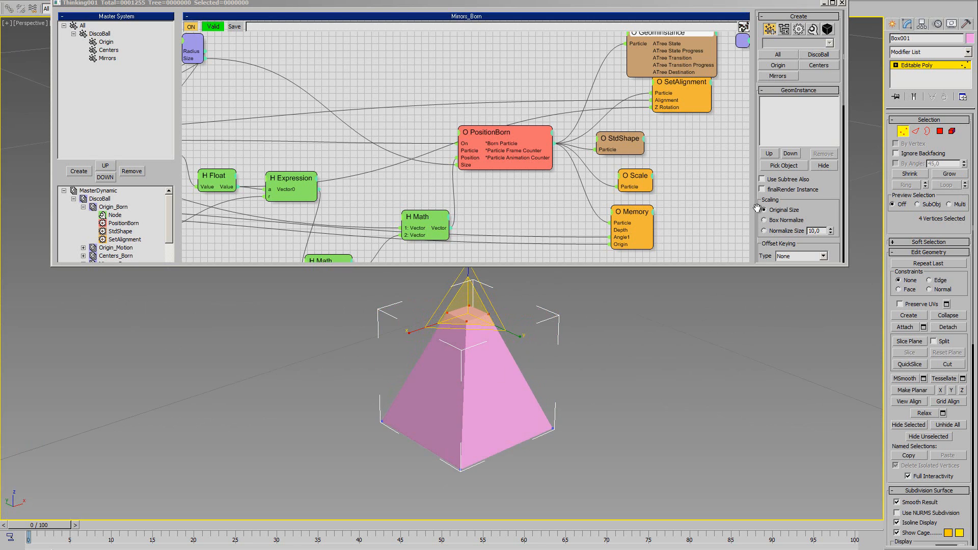
Leave vertex editing and pick the tapered box as the object for the GeomInstance operator.
middle_drag(696, 169, 683, 233)
drag(665, 99, 679, 66)
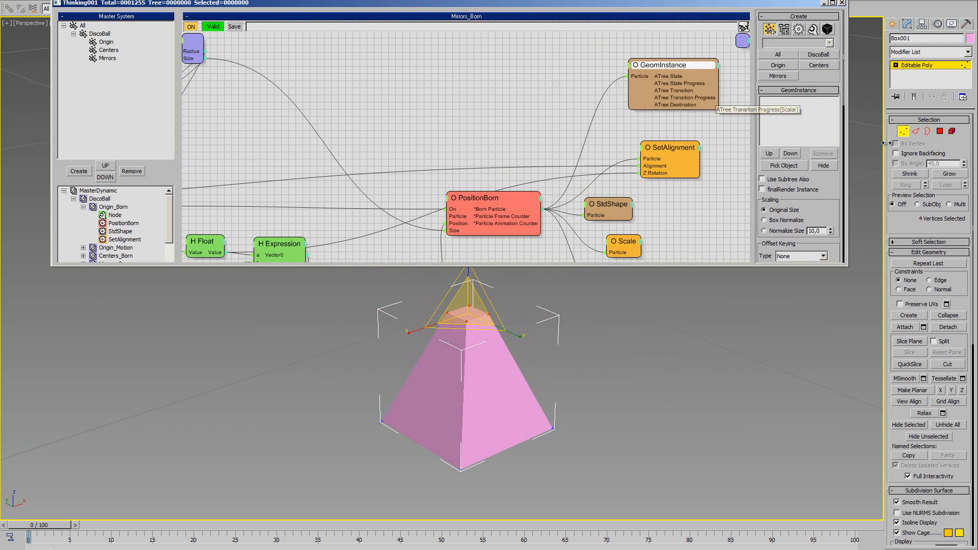
click(902, 131)
click(784, 166)
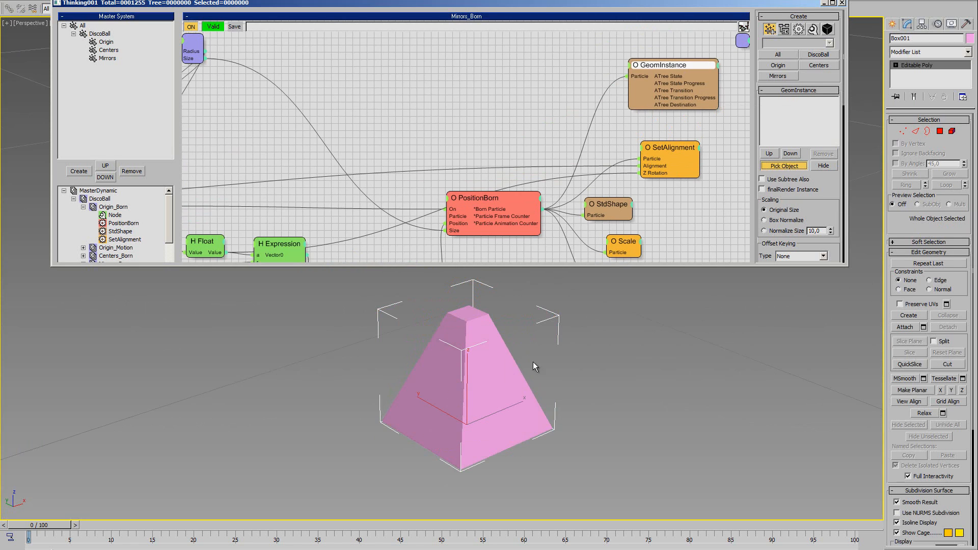
click(533, 361)
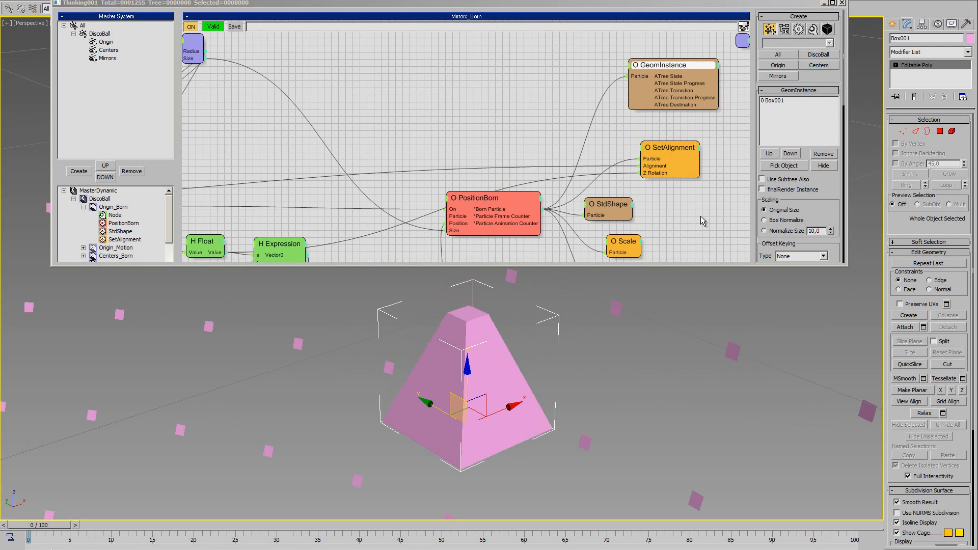
Disable the StdShape operator in Mirrors_Born, switching GeomInstance off and back on so only the custom geometry is used.
right_click(667, 65)
click(686, 76)
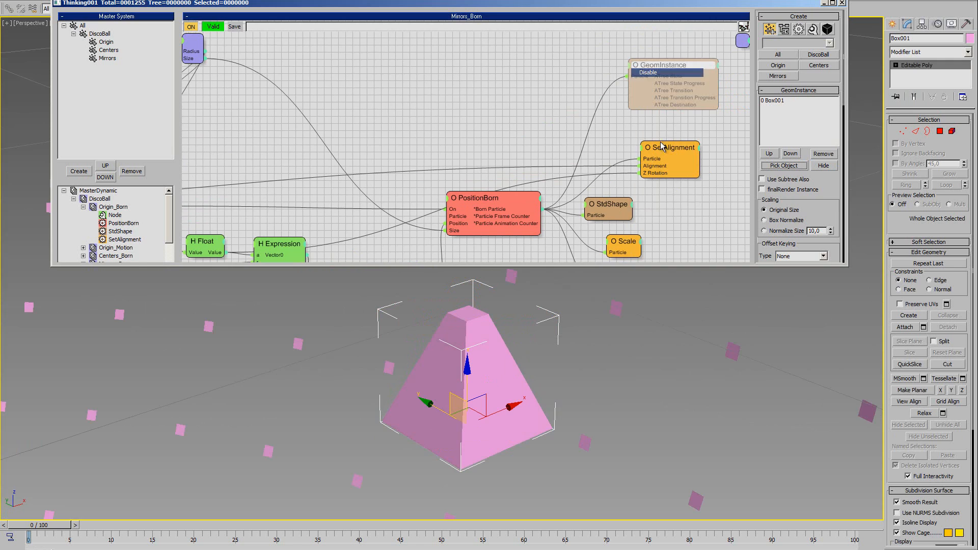
right_click(614, 203)
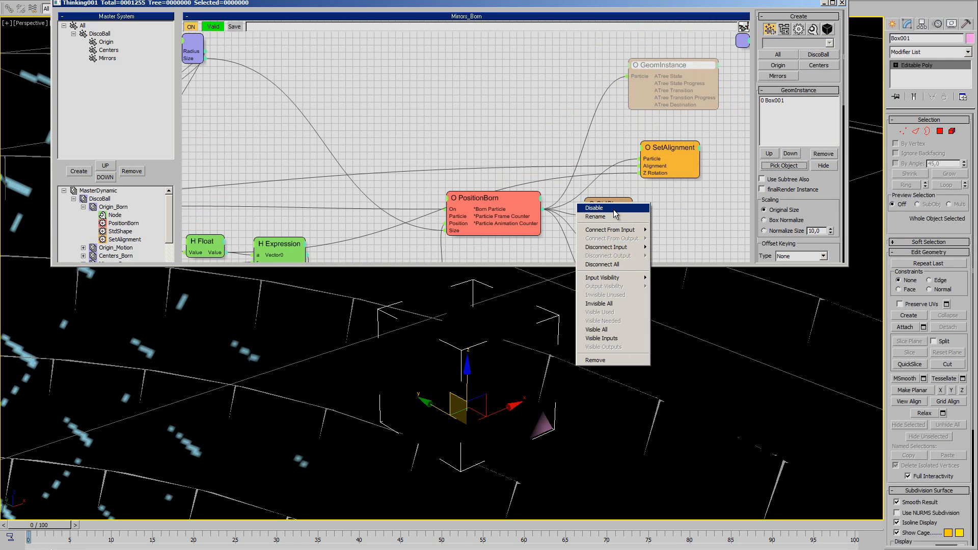
click(614, 213)
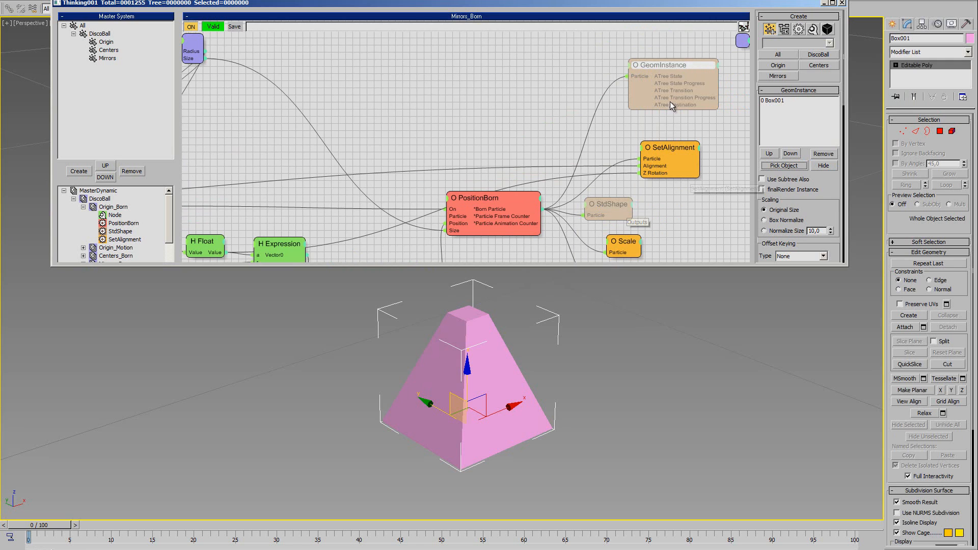
right_click(662, 61)
click(644, 66)
Set the GeomInstance scaling to Box Normalize and turn on edged faces in the perspective view.
middle_drag(583, 362, 593, 370)
scroll(592, 370, down, 8)
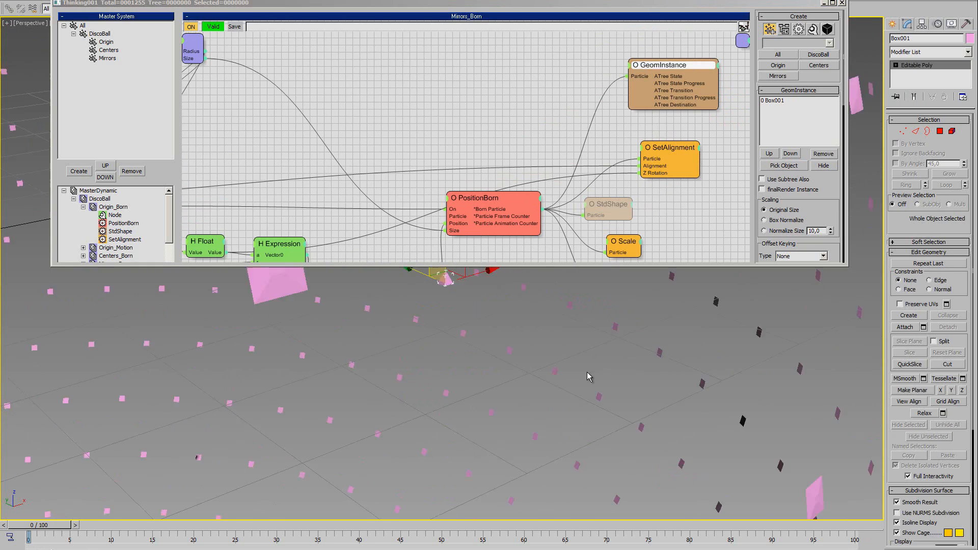
middle_drag(509, 363, 611, 415)
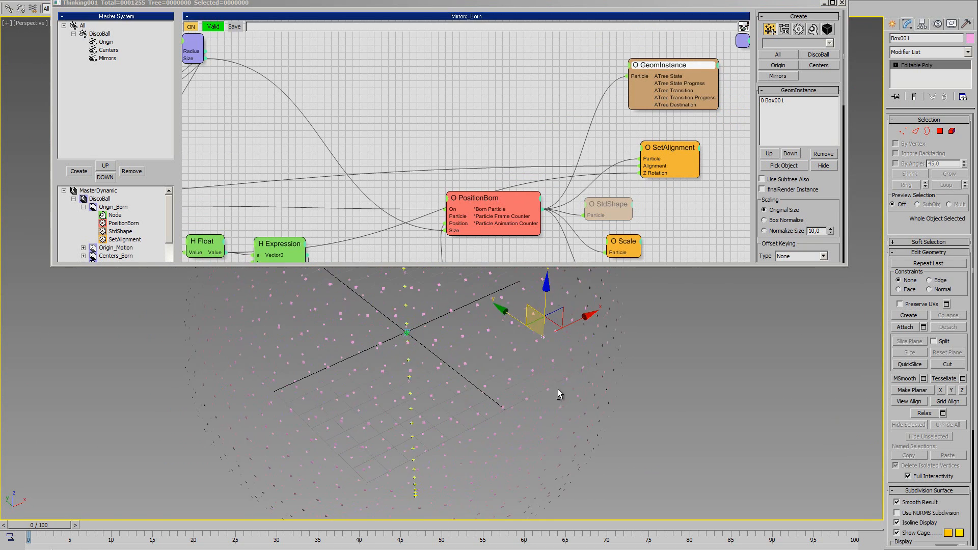
ctrl+alt+middle_drag(558, 389, 485, 291)
alt+middle_drag(520, 331, 583, 338)
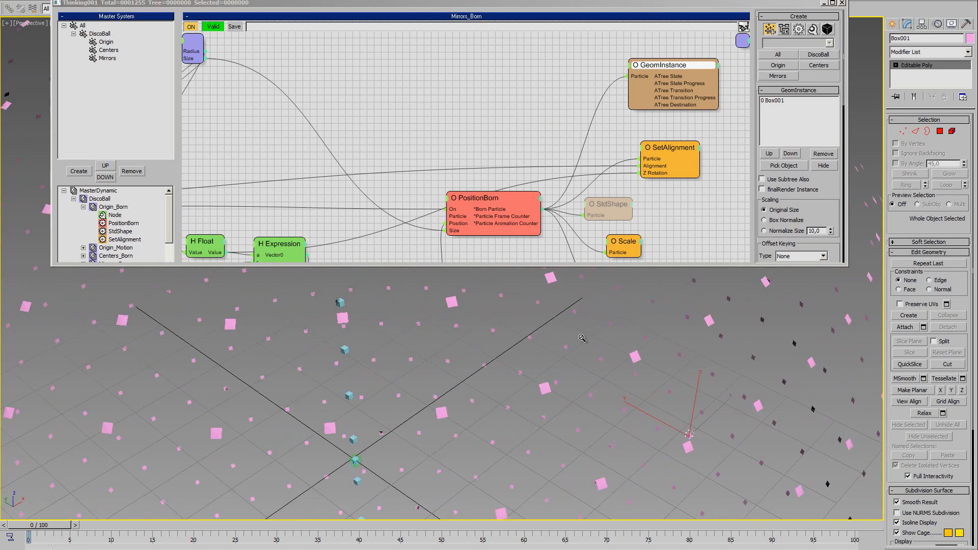
middle_drag(644, 352, 514, 397)
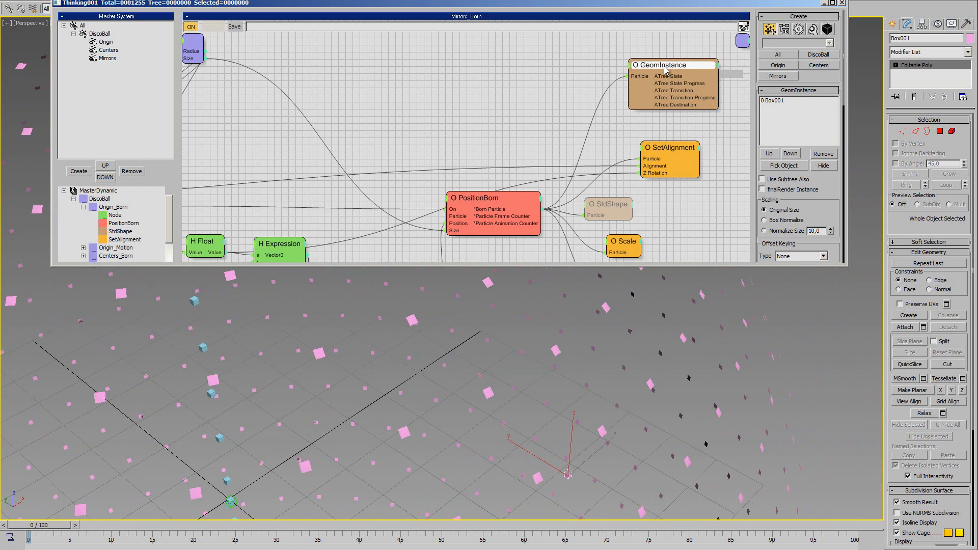
drag(668, 65, 659, 61)
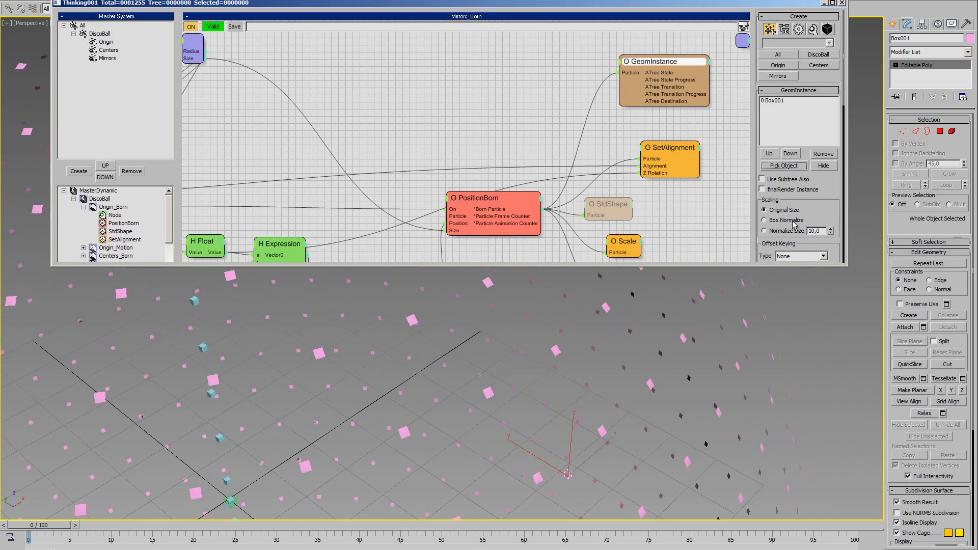
click(764, 220)
scroll(548, 351, down, 5)
middle_drag(511, 351, 540, 395)
key(F4)
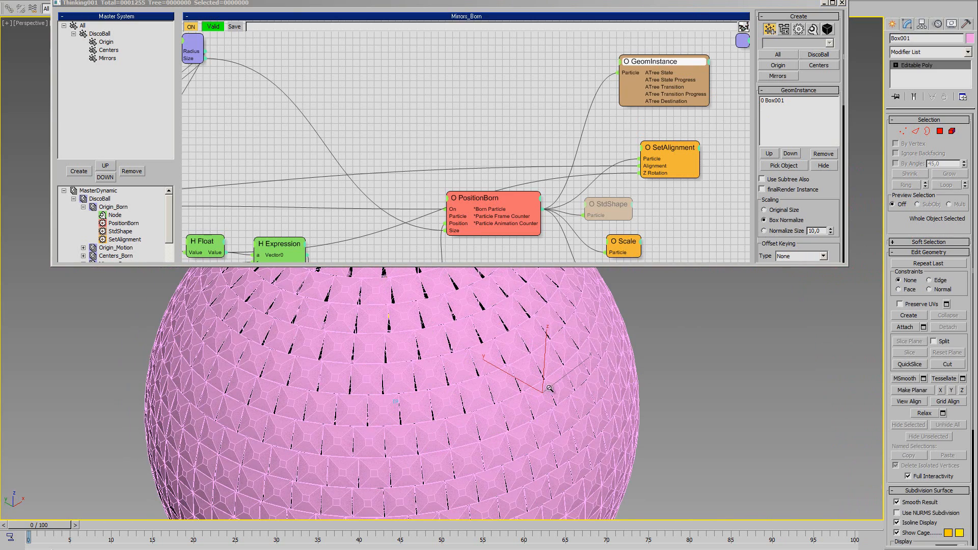
Set the Scale operator's Z-Scale to 44.05 % and inspect the pyramid mirrors around the ball.
click(631, 250)
drag(829, 140, 804, 341)
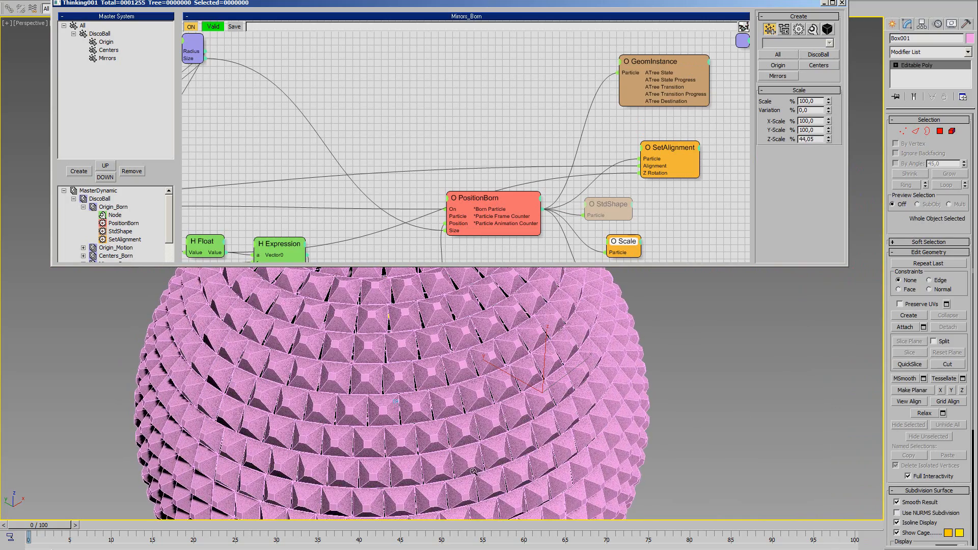
scroll(501, 357, up, 3)
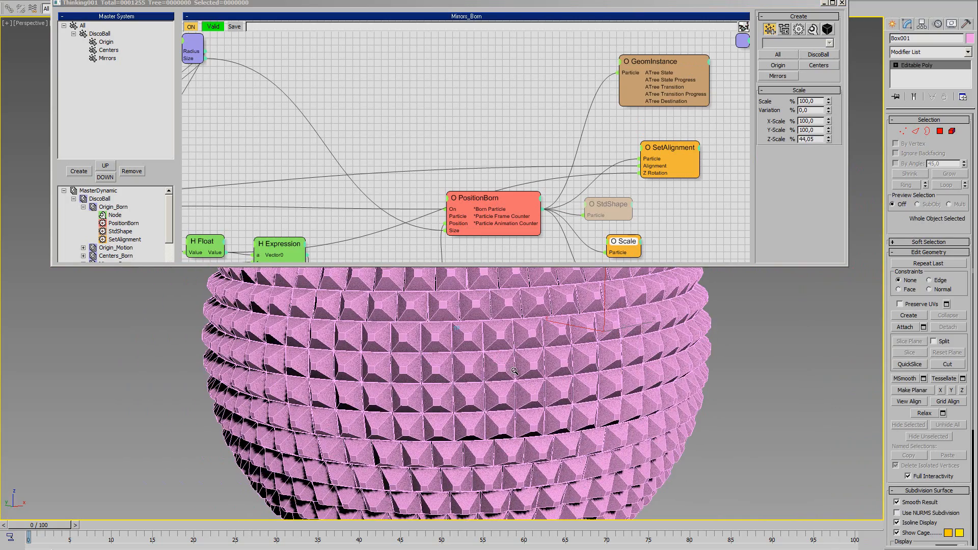
scroll(515, 372, down, 3)
middle_drag(515, 371, 553, 418)
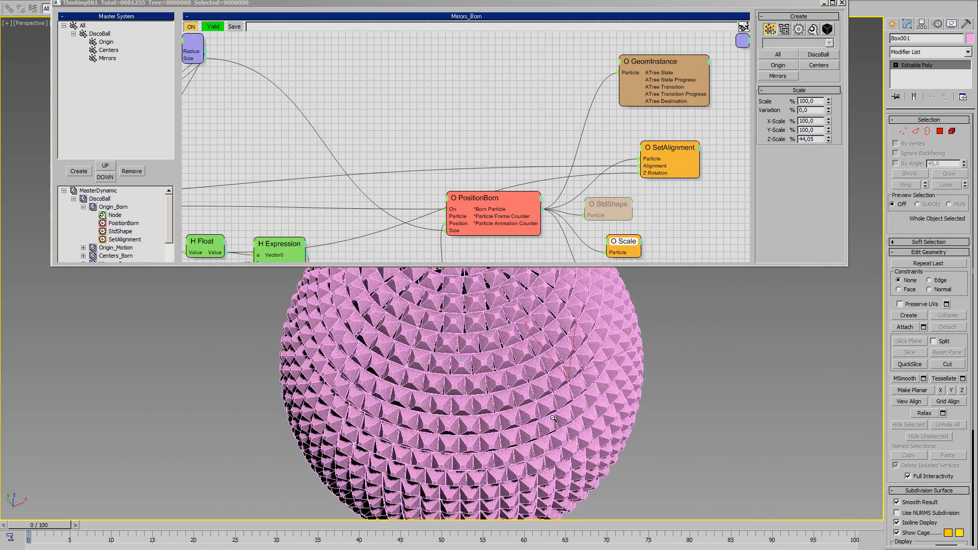
scroll(553, 418, down, 3)
middle_drag(513, 384, 644, 450)
scroll(644, 451, up, 3)
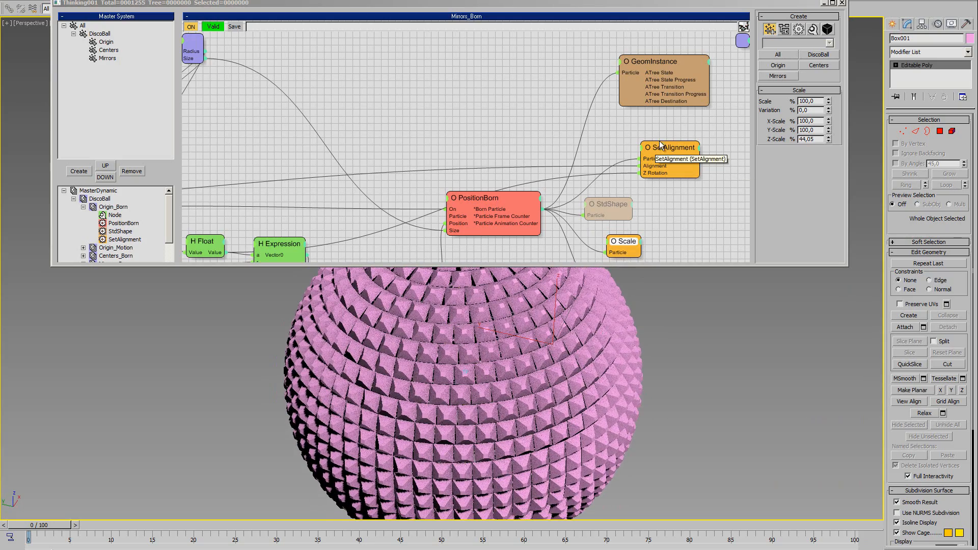
Shorten the Thinking Particles window and rearrange the Mirrors_Born graph so GeomInstance sits directly above SetAlignment, clear of the disabled StdShape operator.
drag(659, 142, 657, 117)
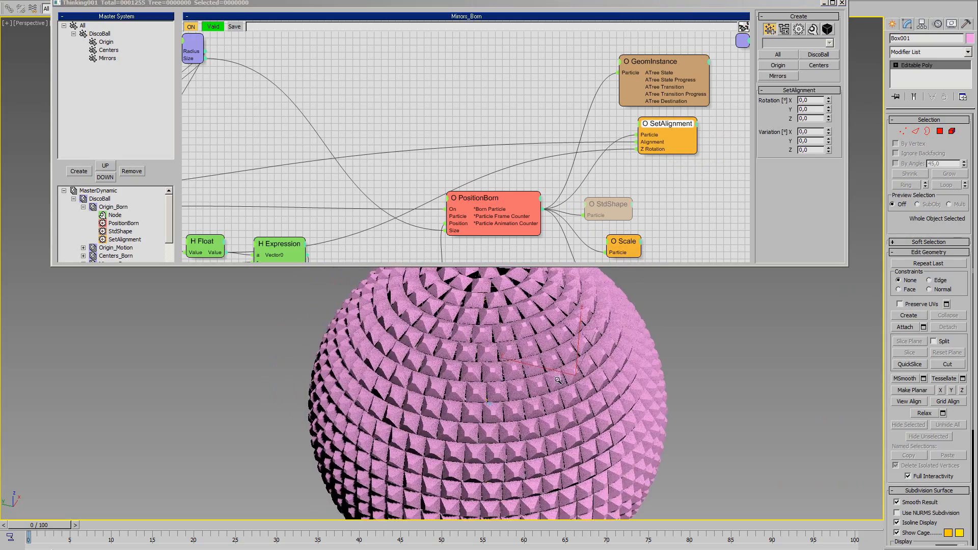
alt+middle_drag(558, 380, 514, 399)
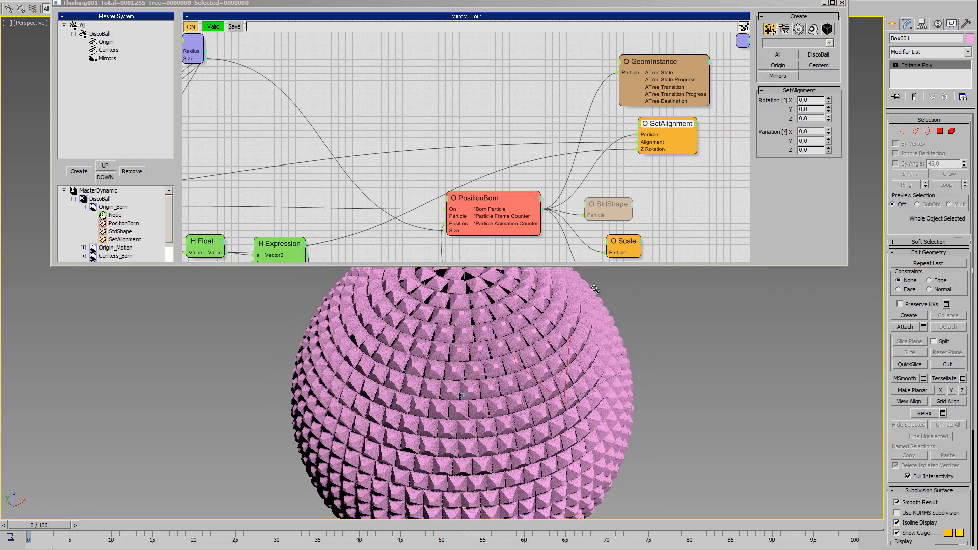
drag(618, 267, 639, 235)
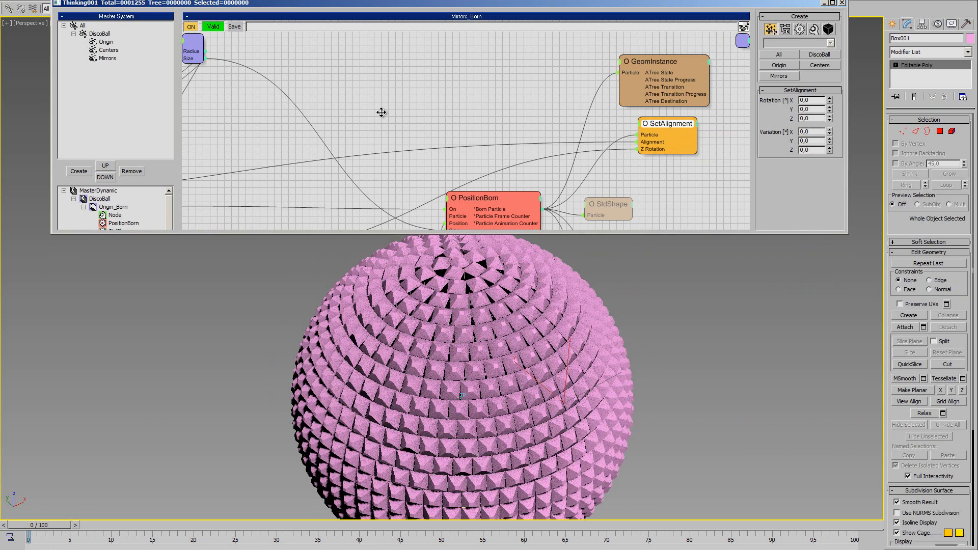
middle_drag(381, 113, 337, 97)
drag(634, 111, 678, 163)
drag(610, 49, 671, 99)
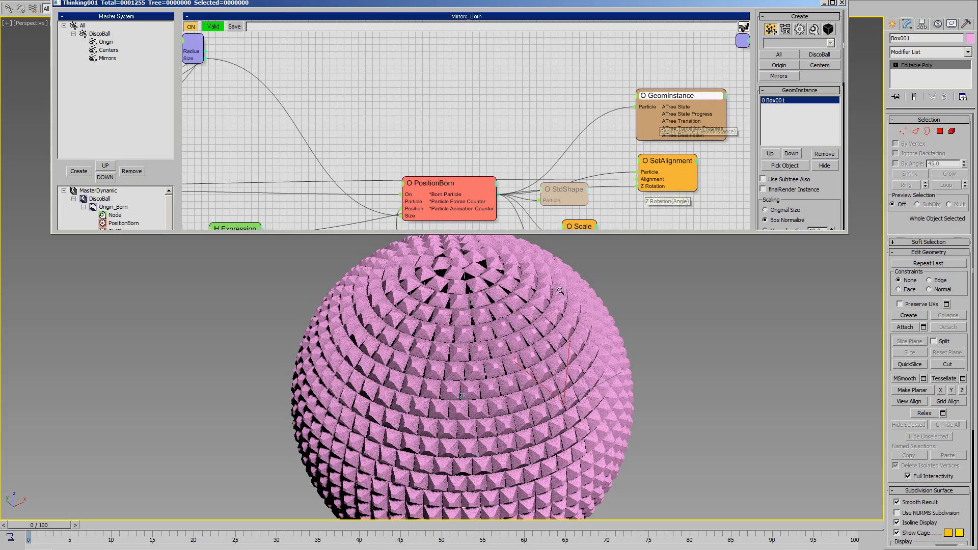
middle_drag(511, 364, 535, 343)
scroll(513, 368, up, 5)
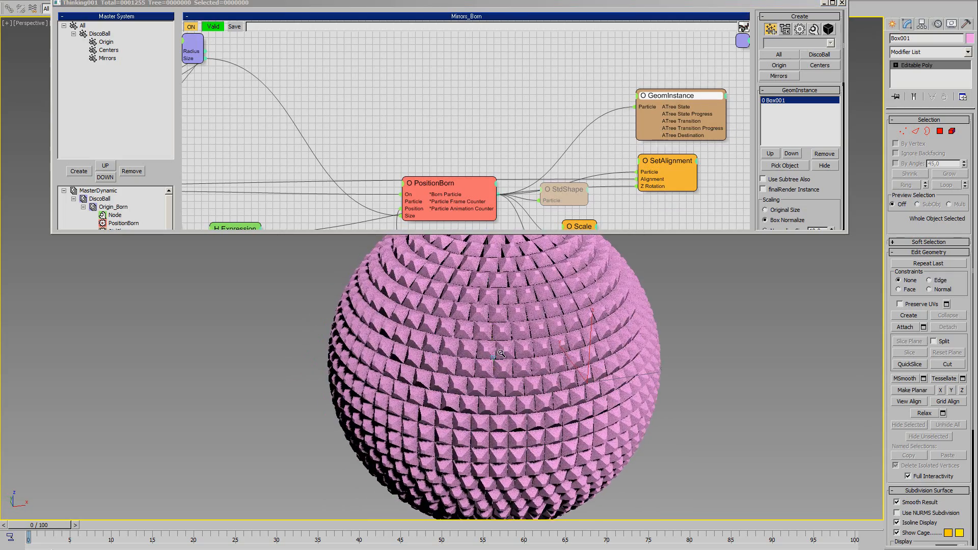
scroll(499, 369, down, 1)
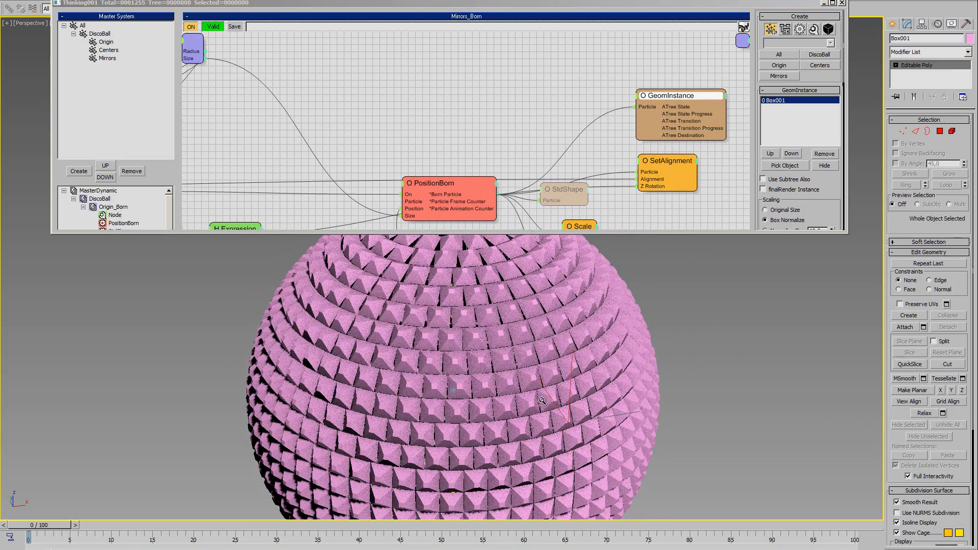
middle_drag(553, 390, 573, 409)
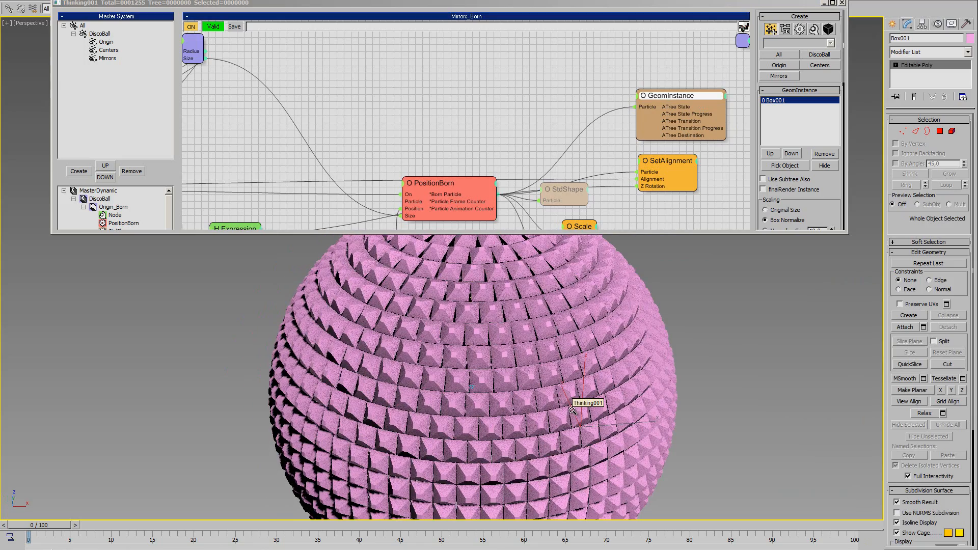
scroll(574, 411, down, 4)
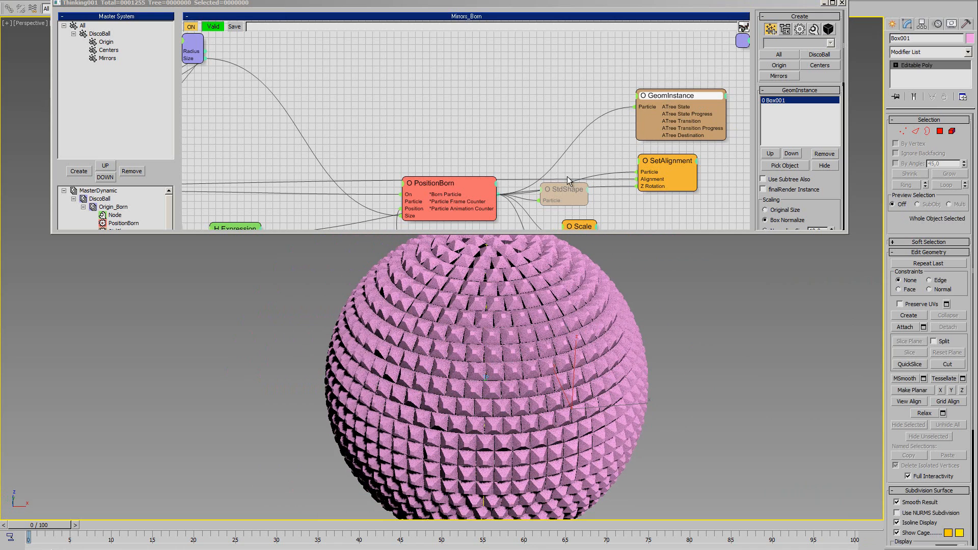